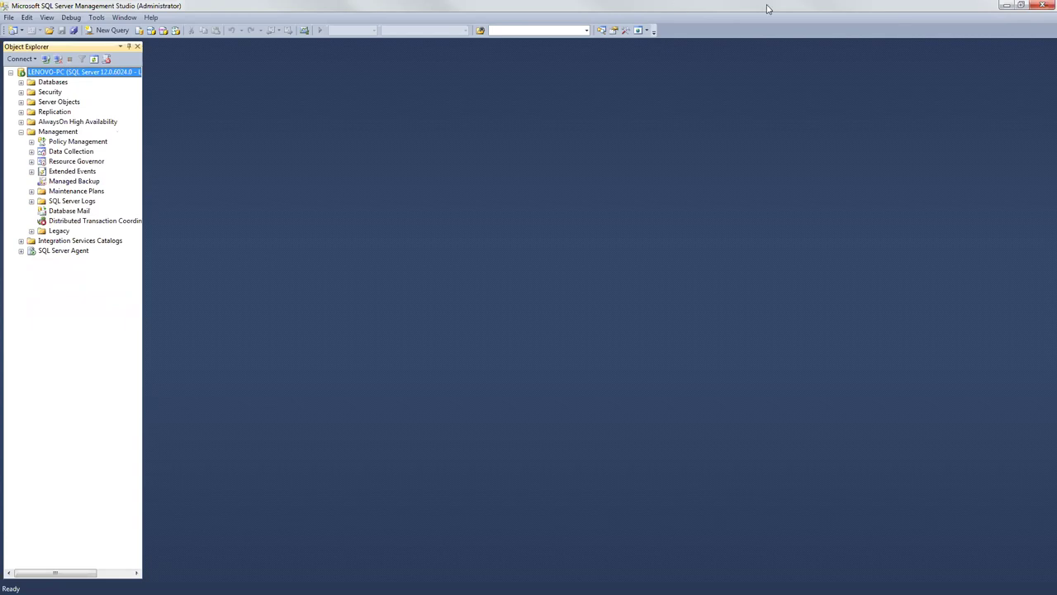
Step: Minimize SSMS and compare the four AdventureWorks2014 .bak files dated 24–27/03/2019 in the Backup folder
{"action": "left_click", "coordinate": [1006, 6]}
{"action": "left_click", "coordinate": [387, 72]}
{"action": "left_click", "coordinate": [386, 83]}
{"action": "left_click", "coordinate": [384, 96]}
{"action": "left_click", "coordinate": [384, 104]}
{"action": "left_click", "coordinate": [387, 84]}
{"action": "left_click", "coordinate": [387, 72]}
{"action": "left_click", "coordinate": [388, 85]}
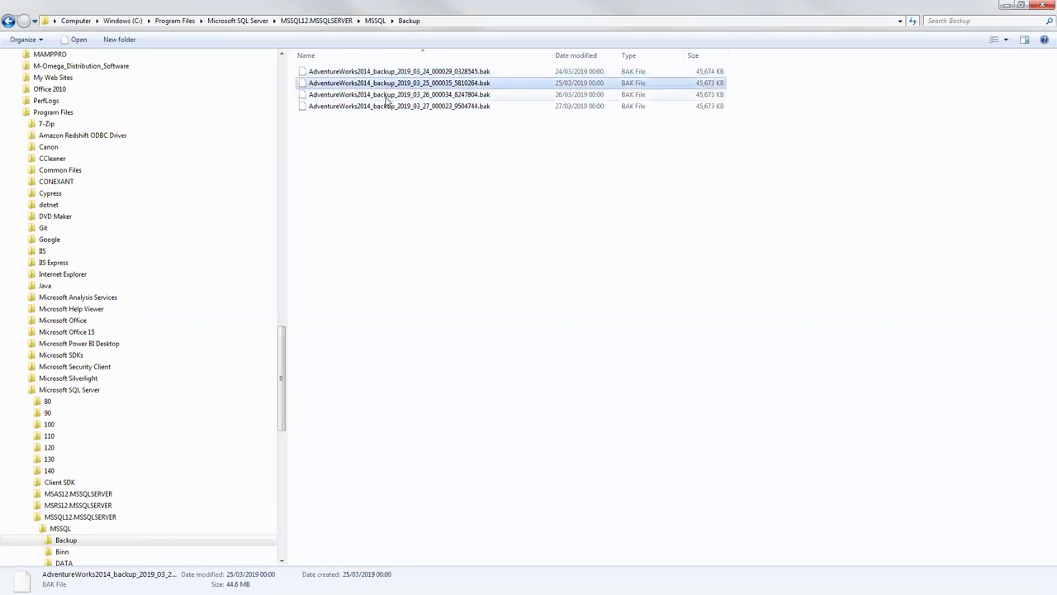
{"action": "left_click", "coordinate": [386, 95]}
{"action": "left_click", "coordinate": [385, 106]}
{"action": "left_click", "coordinate": [385, 95]}
{"action": "left_click", "coordinate": [386, 83]}
{"action": "left_click", "coordinate": [386, 72]}
{"action": "left_click", "coordinate": [386, 83]}
{"action": "left_click", "coordinate": [385, 95]}
{"action": "left_click", "coordinate": [385, 106]}
{"action": "left_click", "coordinate": [386, 72]}
{"action": "left_click", "coordinate": [386, 83]}
{"action": "left_click", "coordinate": [385, 95]}
{"action": "left_click", "coordinate": [385, 106]}
{"action": "left_click", "coordinate": [384, 95]}
{"action": "left_click", "coordinate": [386, 83]}
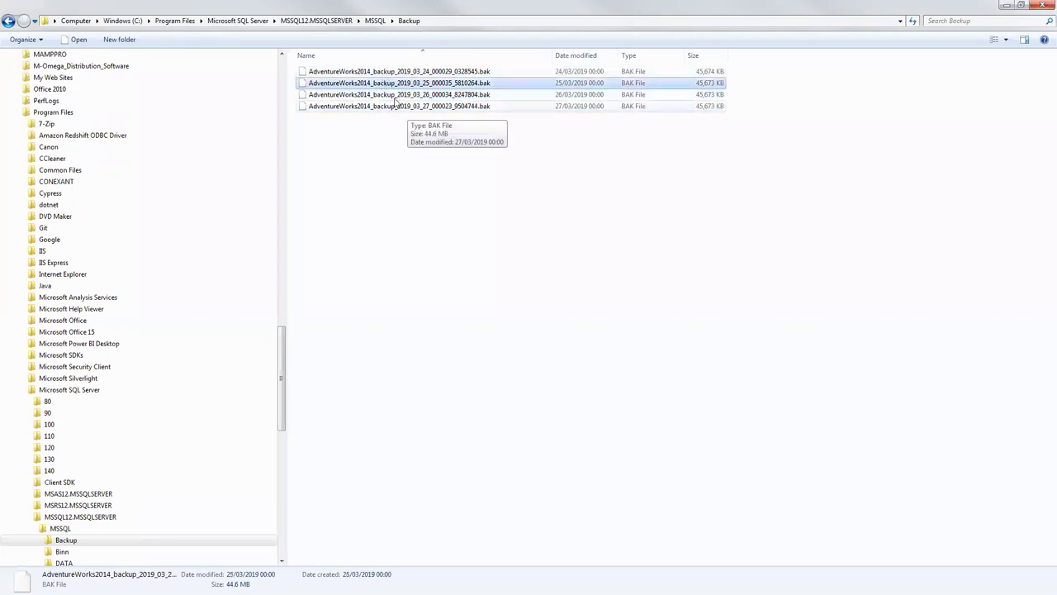
{"action": "left_click", "coordinate": [397, 104]}
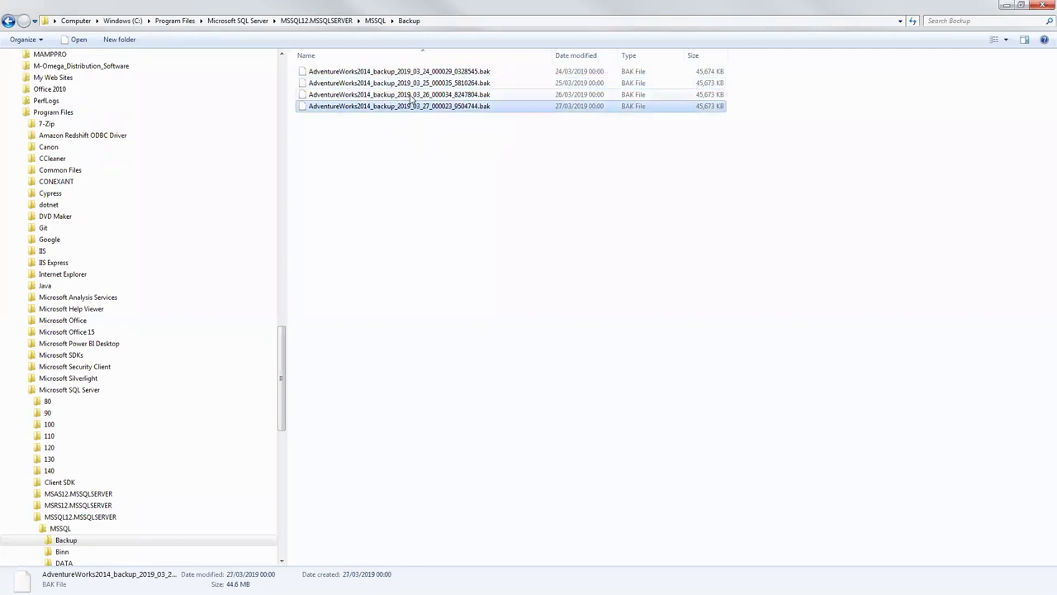
{"action": "left_click", "coordinate": [411, 94]}
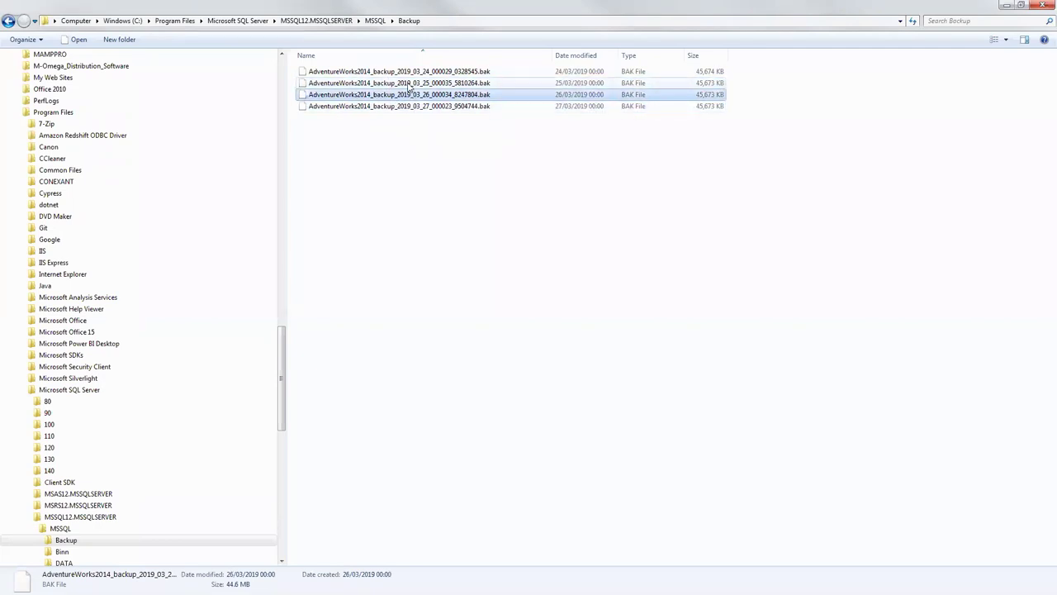
{"action": "left_click", "coordinate": [407, 84]}
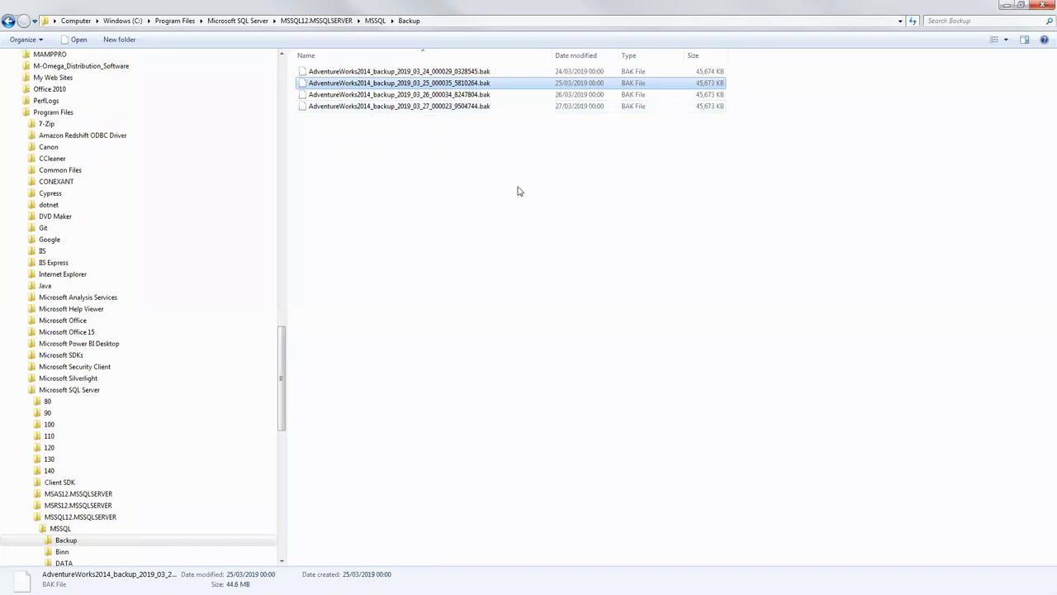
Step: Check the 24/03/2019 AdventureWorks2014 backup's details, then return to Management Studio
{"action": "left_click", "coordinate": [377, 73]}
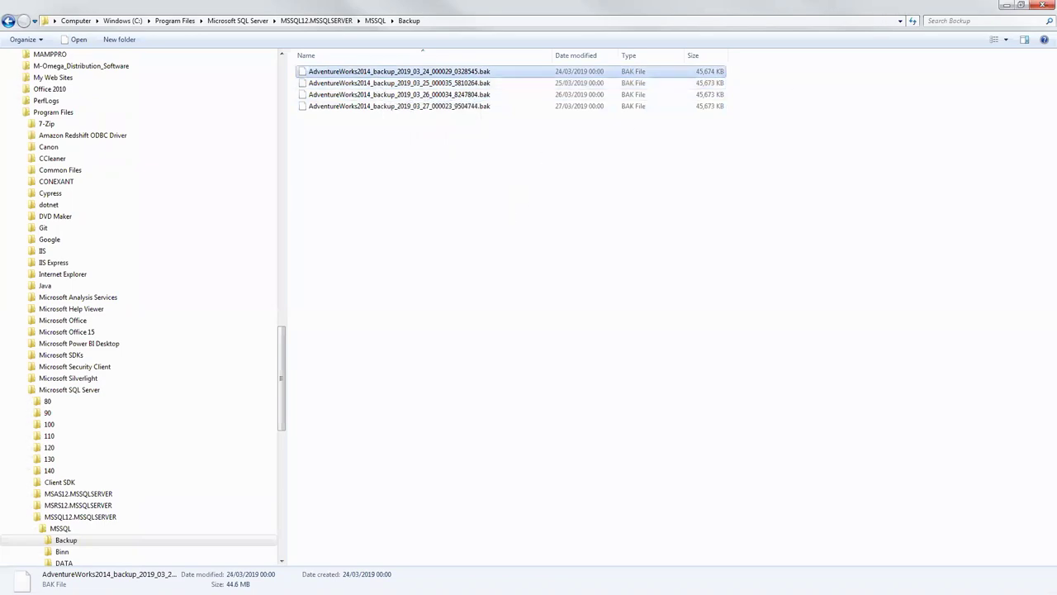
{"action": "key", "text": "alt+Tab"}
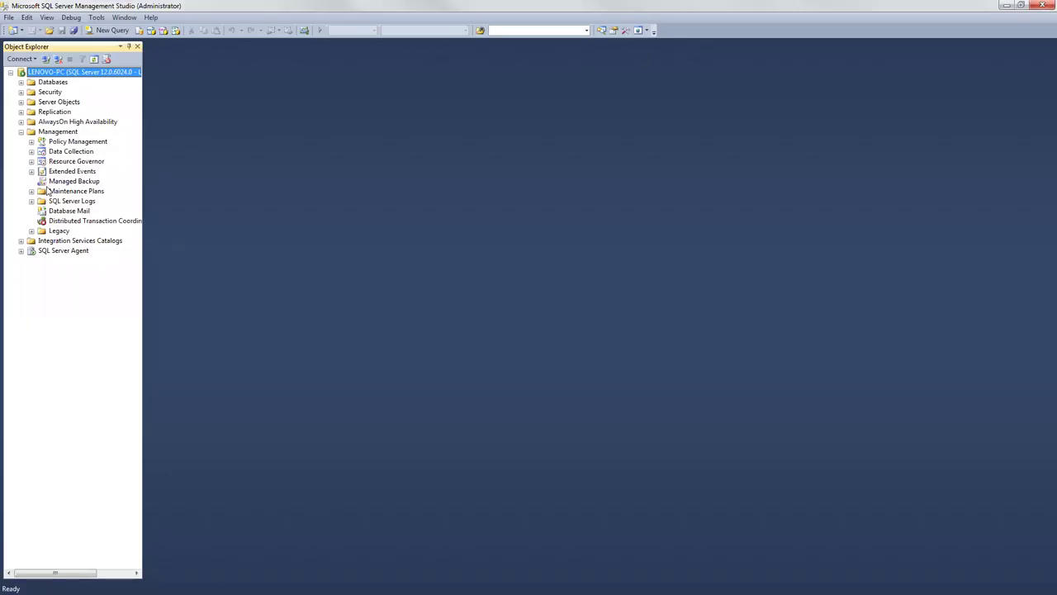
Step: Select Maintenance Plans in Object Explorer, then switch to the 'SQL lesson balance diet life' Notepad notes
{"action": "left_click", "coordinate": [56, 193]}
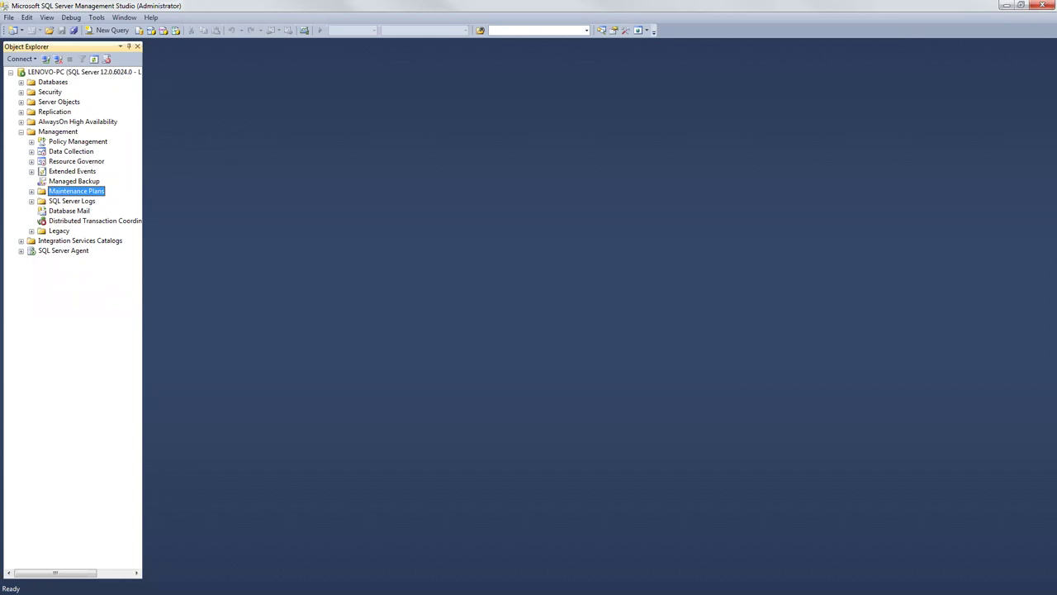
{"action": "key", "text": "alt+Tab"}
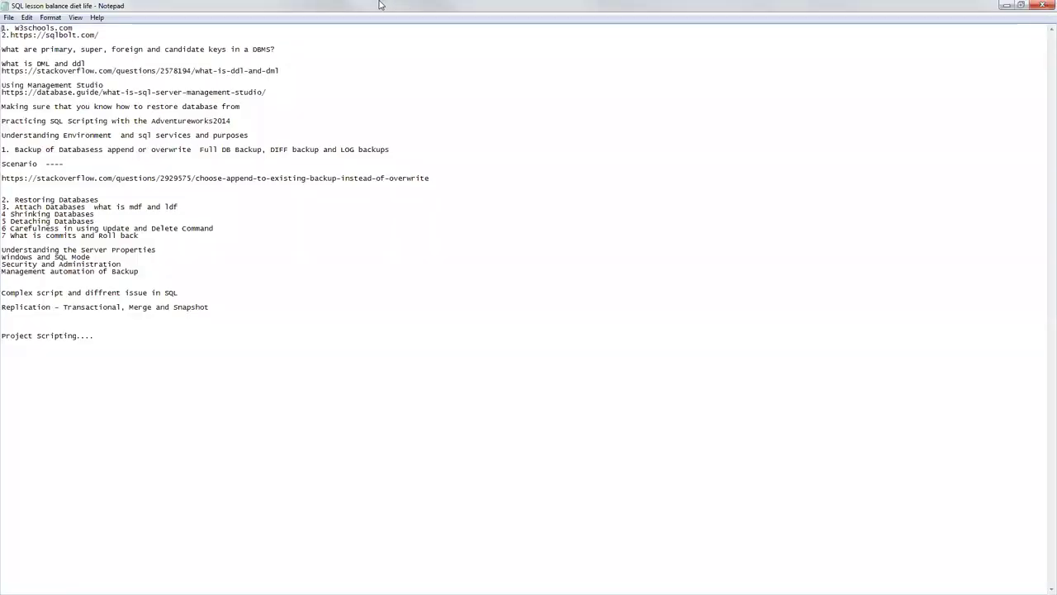
Step: Leave the Notepad lesson notes and return to Management Studio
{"action": "key", "text": "alt+Tab"}
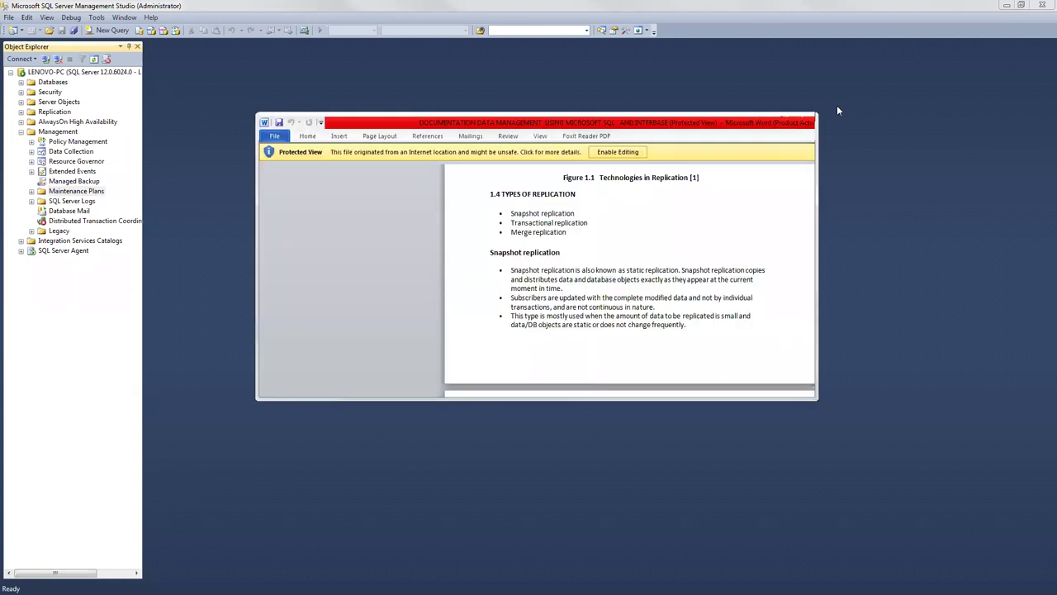
Step: Maximize the Word replication documentation window
{"action": "left_click", "coordinate": [781, 118]}
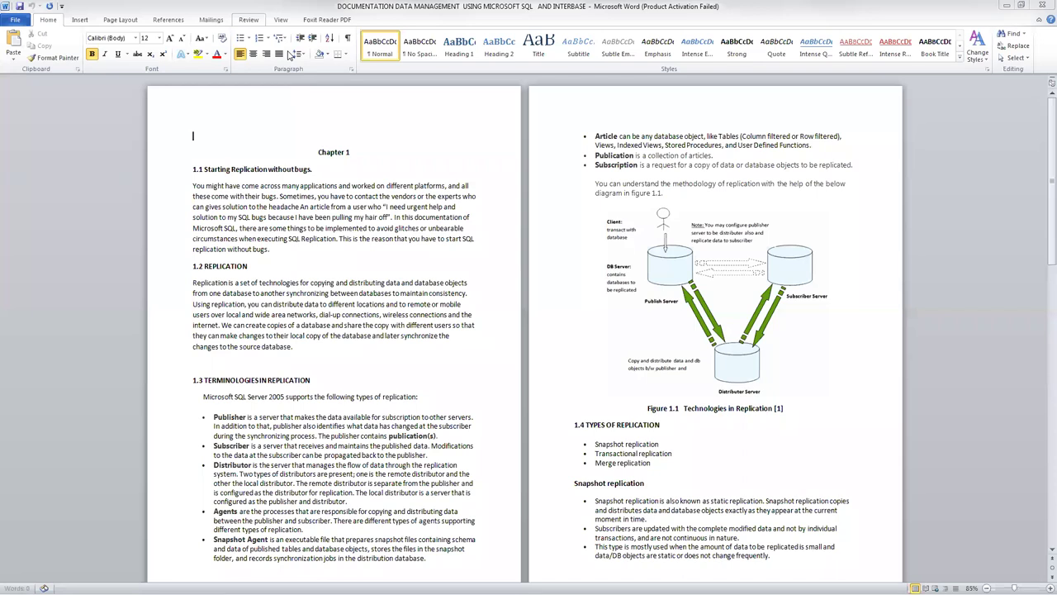
Step: Switch Word to One Page view and scroll to sections 1.2 Replication and 1.3 Terminologies
{"action": "scroll", "coordinate": [291, 54], "scroll_direction": "down", "scroll_amount": 6}
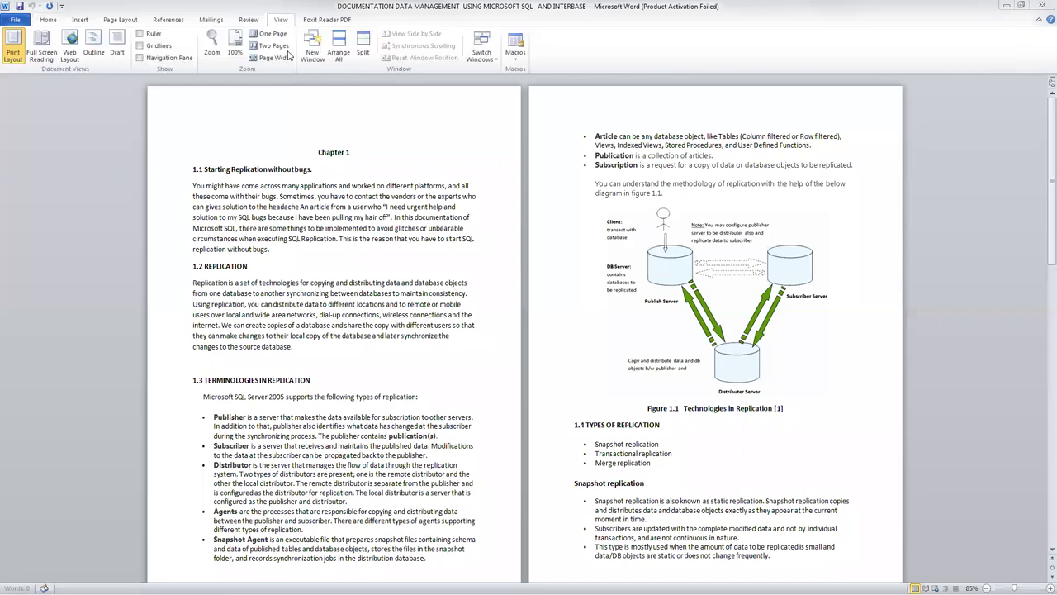
{"action": "left_click", "coordinate": [272, 33]}
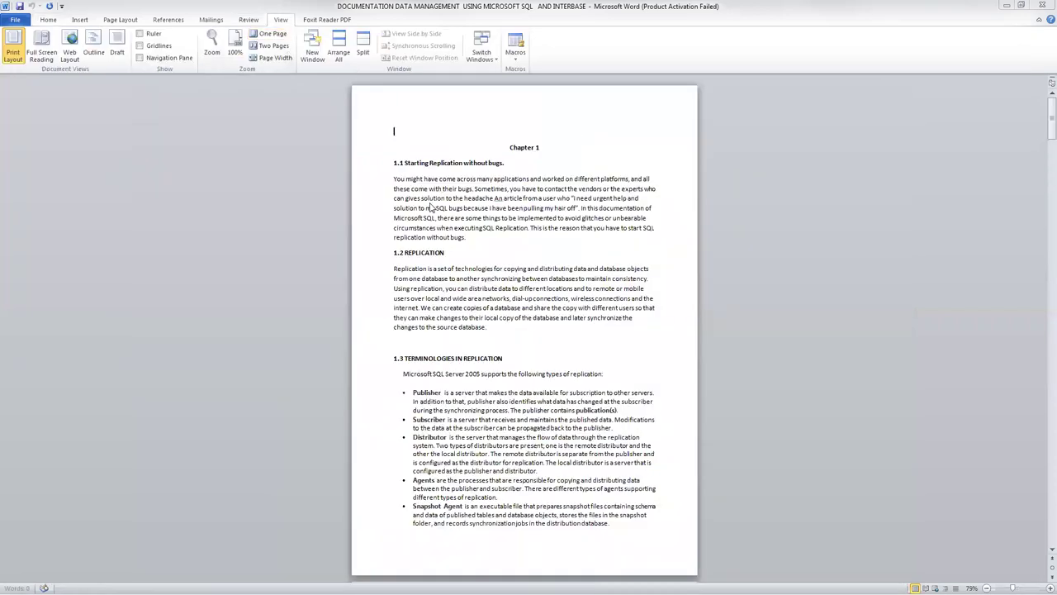
{"action": "scroll", "coordinate": [429, 204], "scroll_direction": "down", "scroll_amount": 2}
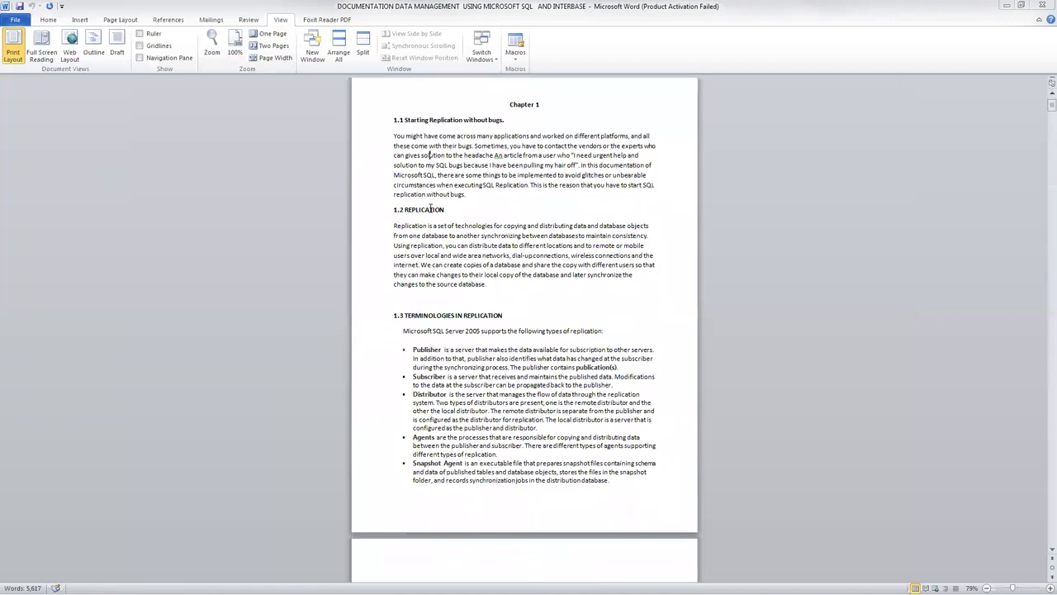
{"action": "scroll", "coordinate": [430, 206], "scroll_direction": "down", "scroll_amount": 2}
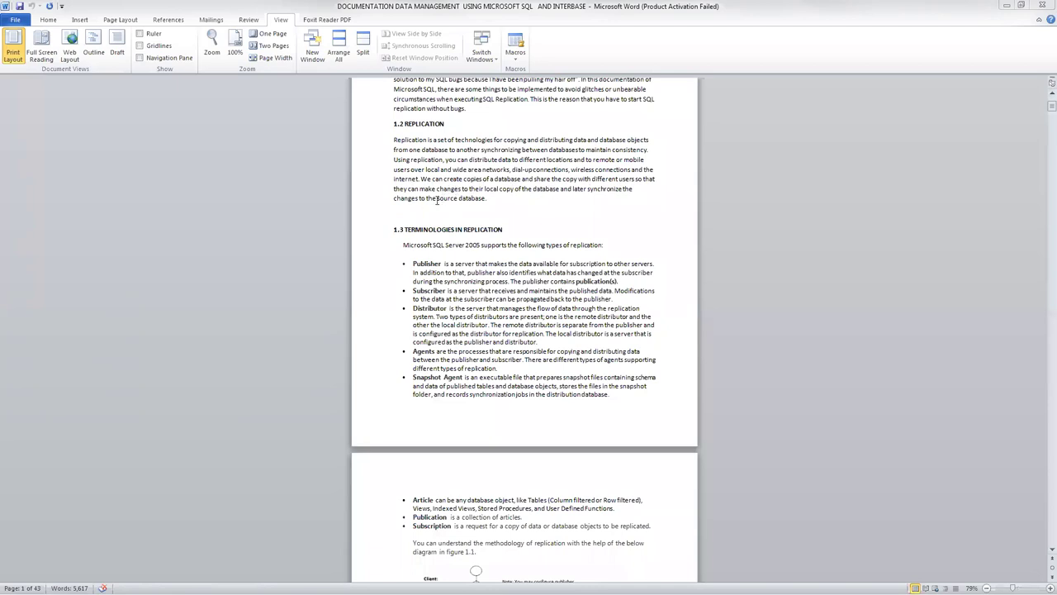
{"action": "left_click_drag", "start_coordinate": [485, 198], "coordinate": [395, 201]}
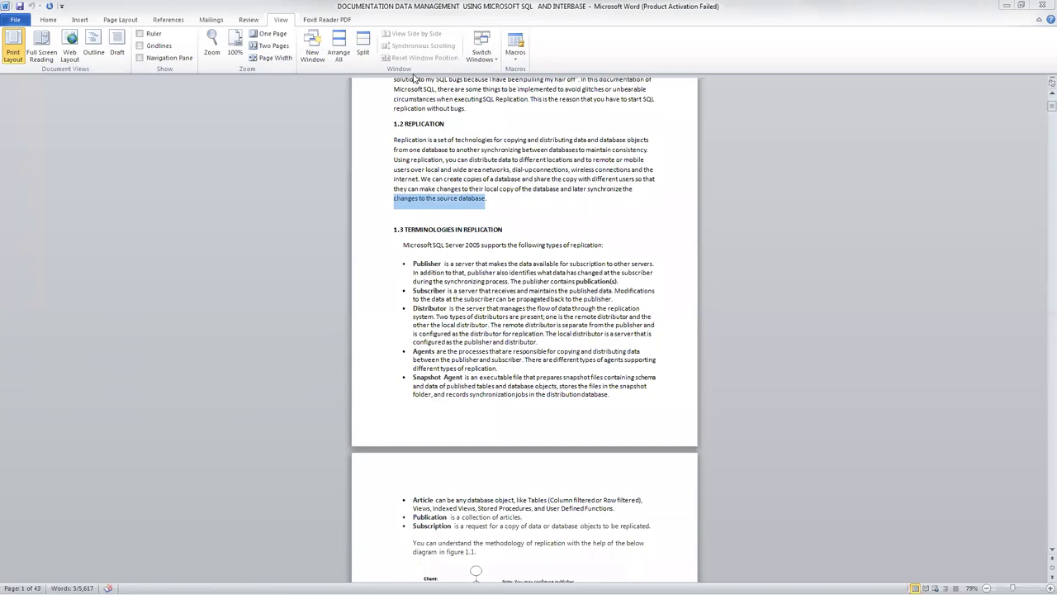
{"action": "left_click", "coordinate": [440, 264]}
{"action": "left_click_drag", "start_coordinate": [440, 263], "coordinate": [414, 263]}
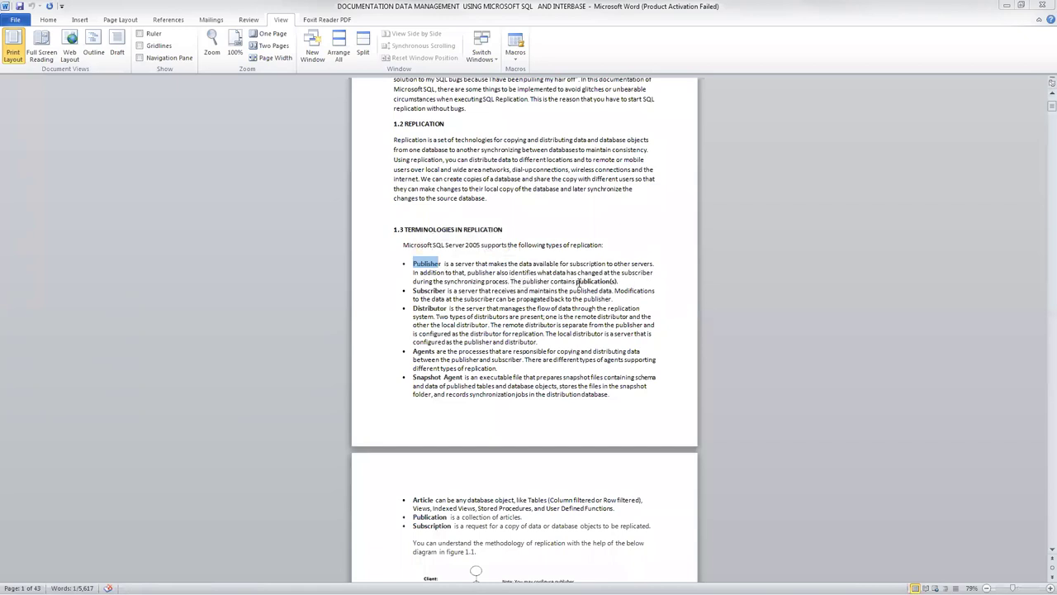
Step: Highlight the Publisher and Agents definitions, then maximize the Windows Services console
{"action": "left_click_drag", "start_coordinate": [621, 282], "coordinate": [422, 275]}
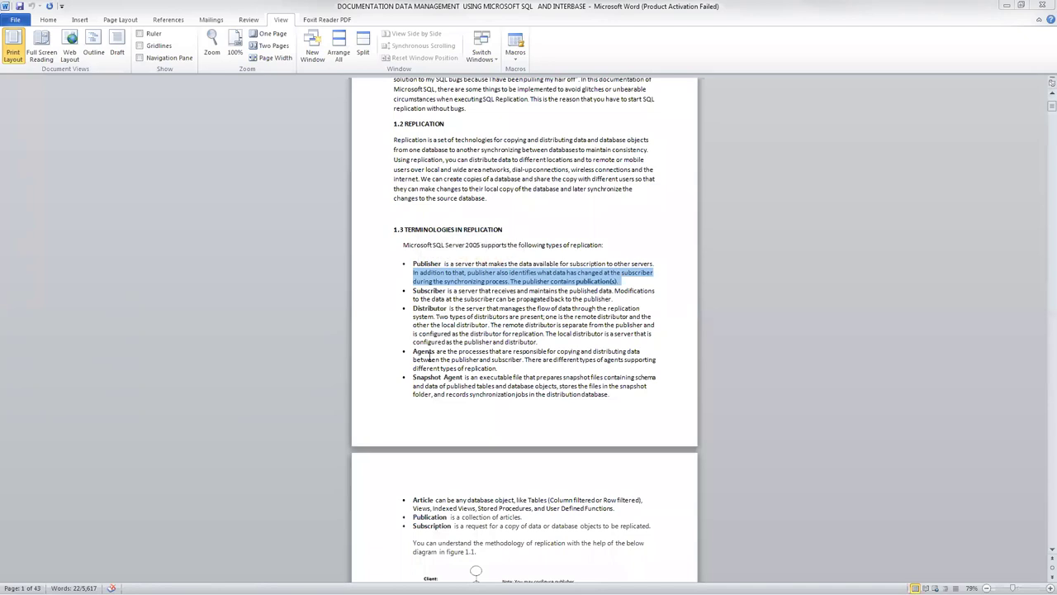
{"action": "left_click_drag", "start_coordinate": [437, 351], "coordinate": [412, 357]}
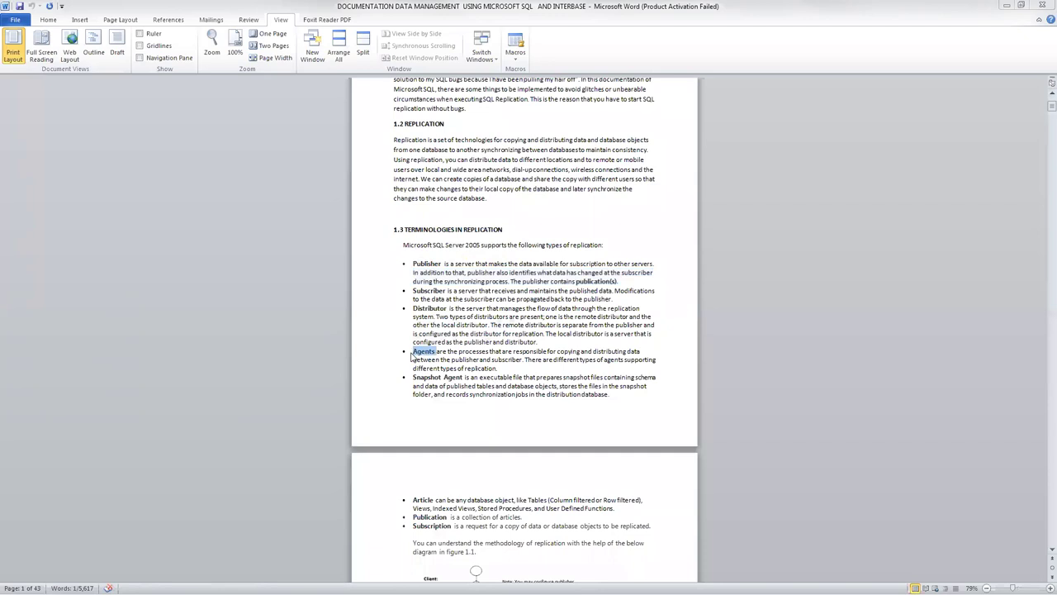
{"action": "key", "text": "Right"}
{"action": "left_click", "coordinate": [723, 230]}
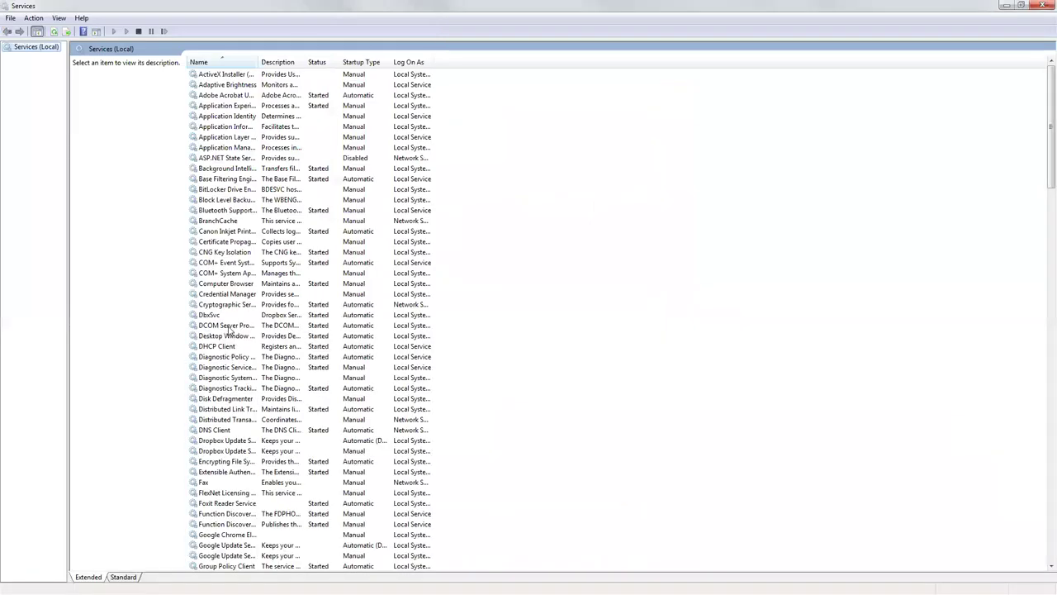
Step: Find SQL Server (MSSQLSERVER) in Services and confirm SQL Server Agent is Started and Automatic
{"action": "left_click", "coordinate": [231, 329]}
{"action": "scroll", "coordinate": [235, 334], "scroll_direction": "down", "scroll_amount": 6}
{"action": "scroll", "coordinate": [237, 334], "scroll_direction": "down", "scroll_amount": 18}
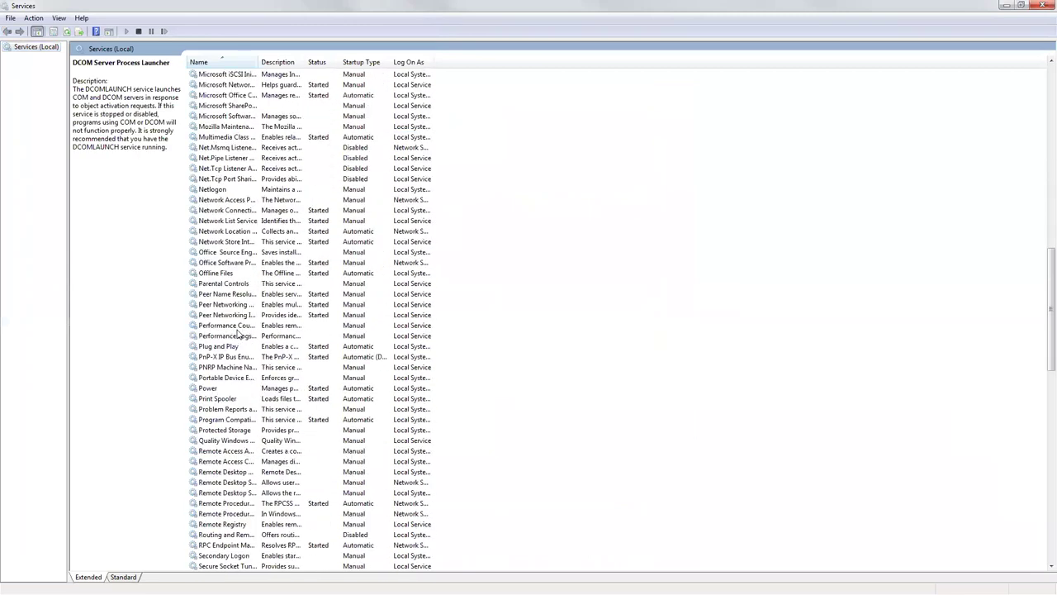
{"action": "scroll", "coordinate": [238, 333], "scroll_direction": "down", "scroll_amount": 11}
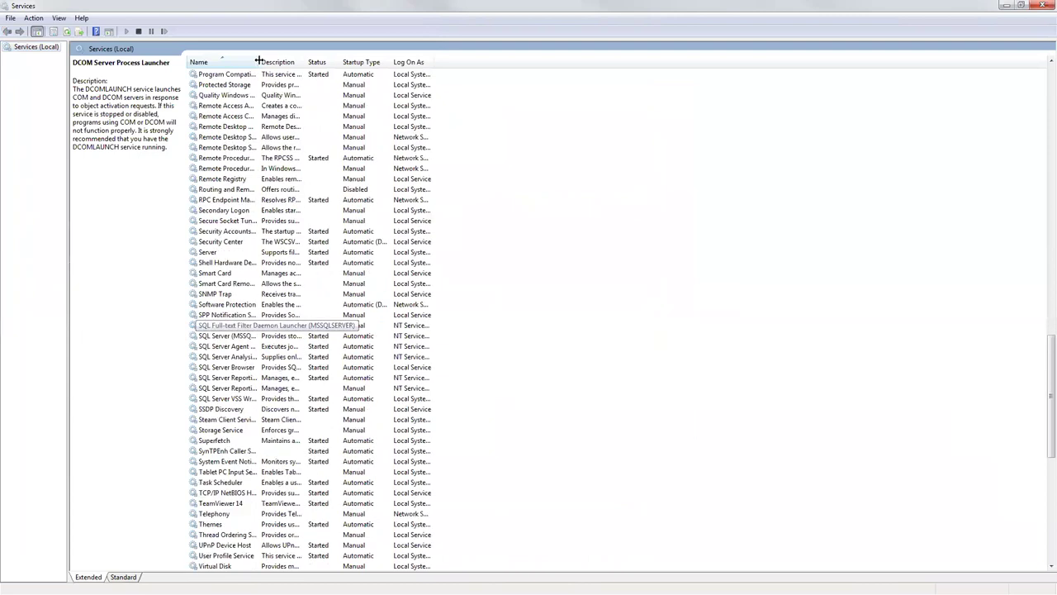
{"action": "scroll", "coordinate": [350, 161], "scroll_direction": "down", "scroll_amount": 5}
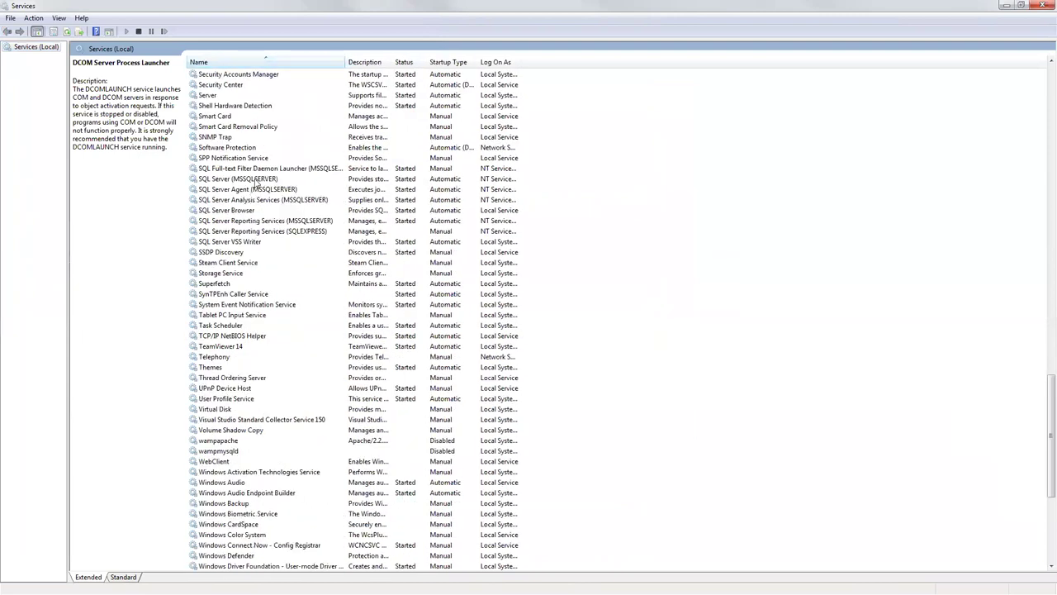
{"action": "left_click", "coordinate": [256, 181]}
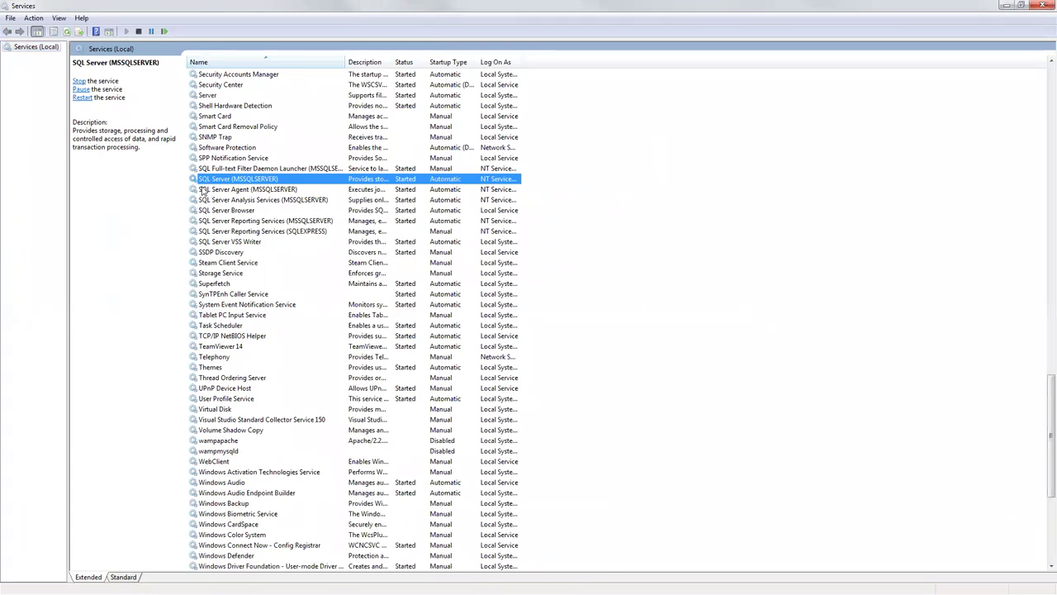
{"action": "left_click", "coordinate": [201, 191]}
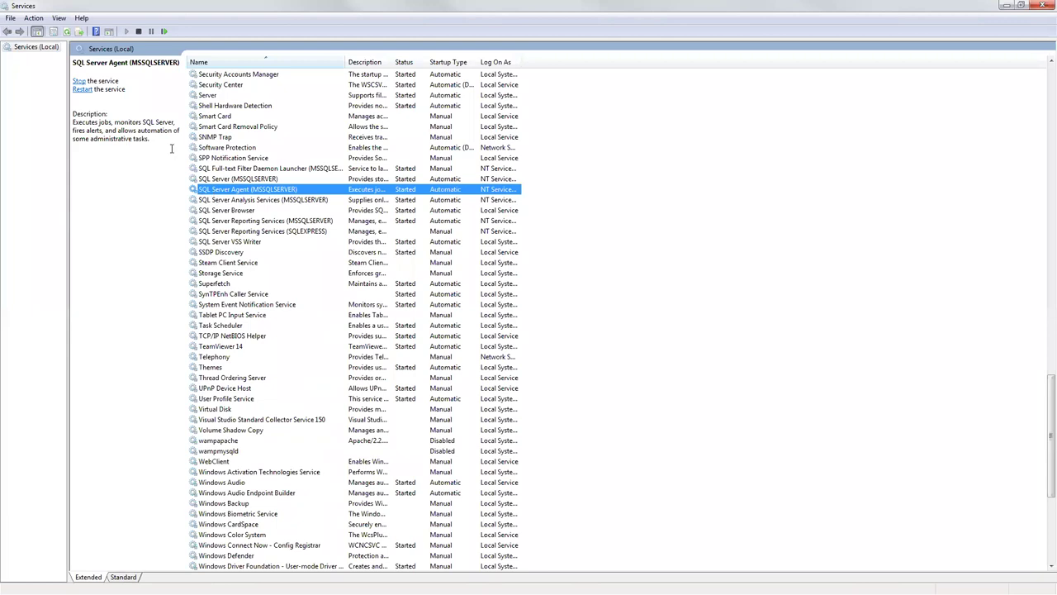
{"action": "right_click", "coordinate": [264, 191]}
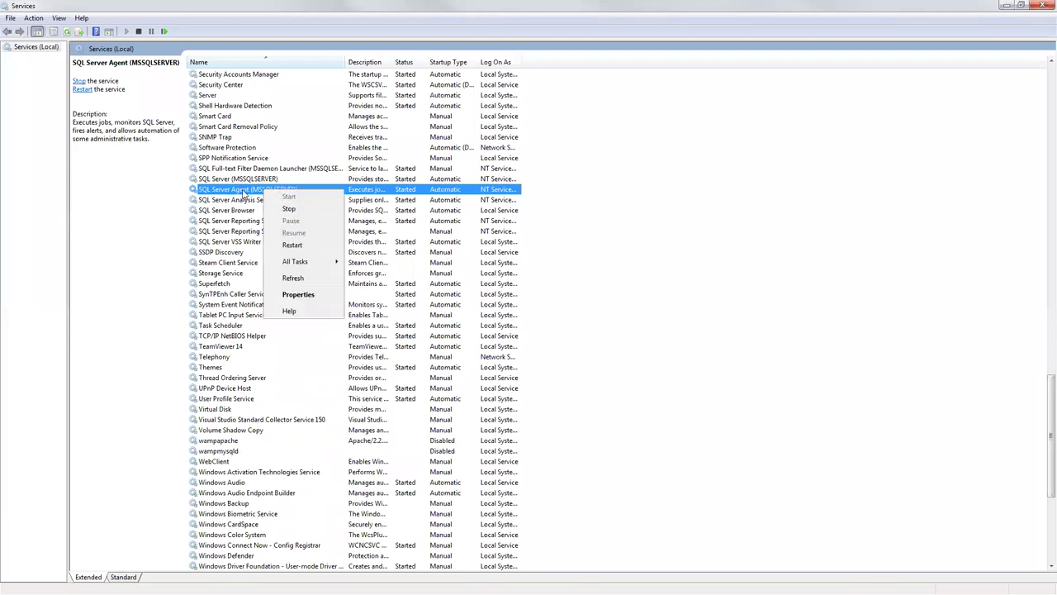
Step: Dismiss the SQL Server Agent context menu unchanged and return to the Word documentation
{"action": "left_click", "coordinate": [244, 193]}
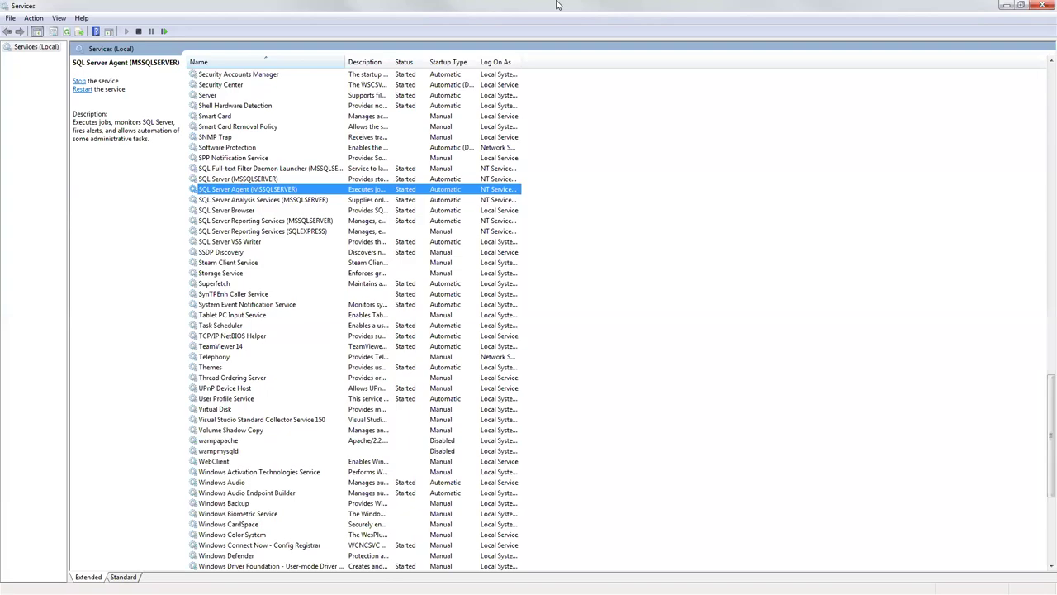
{"action": "left_click", "coordinate": [1002, 6]}
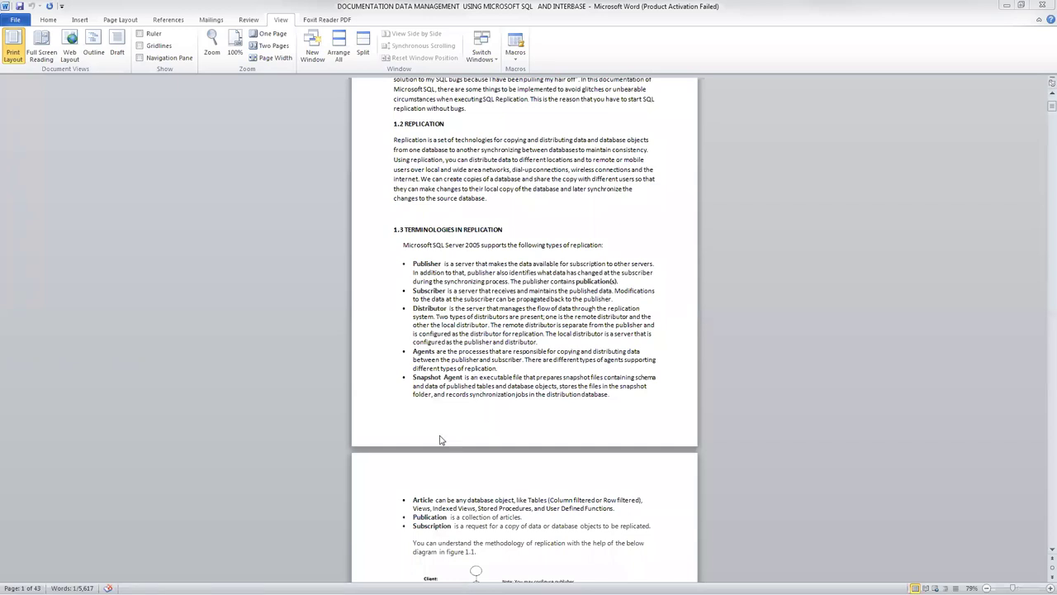
Step: Select the word Agents and scroll past Figure 1.1 to the Snapshot, Transactional and Merge Replication sections
{"action": "double_click", "coordinate": [424, 350]}
{"action": "scroll", "coordinate": [412, 420], "scroll_direction": "down", "scroll_amount": 1}
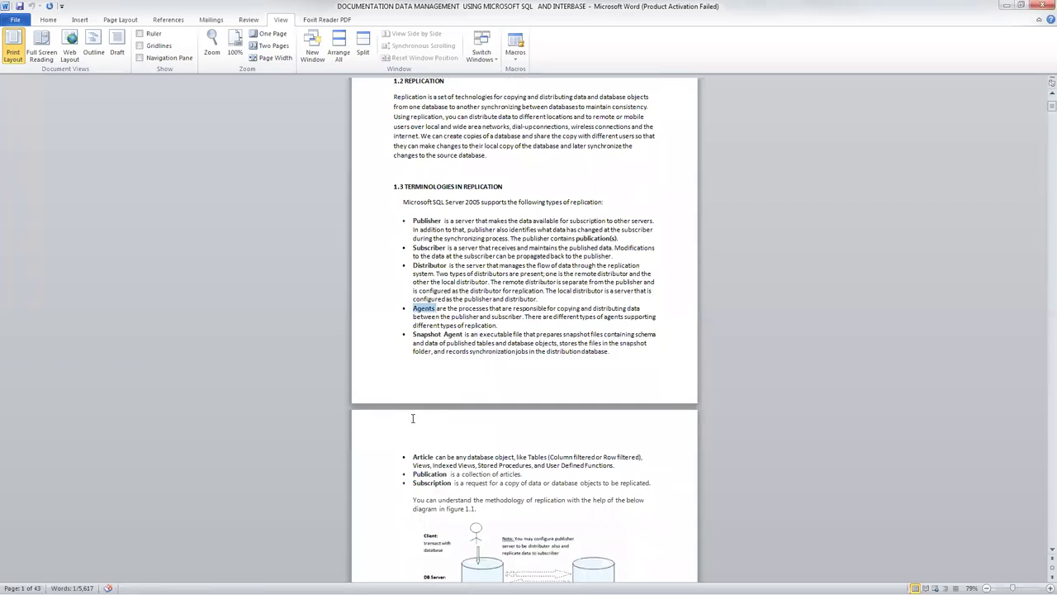
{"action": "scroll", "coordinate": [413, 413], "scroll_direction": "down", "scroll_amount": 5}
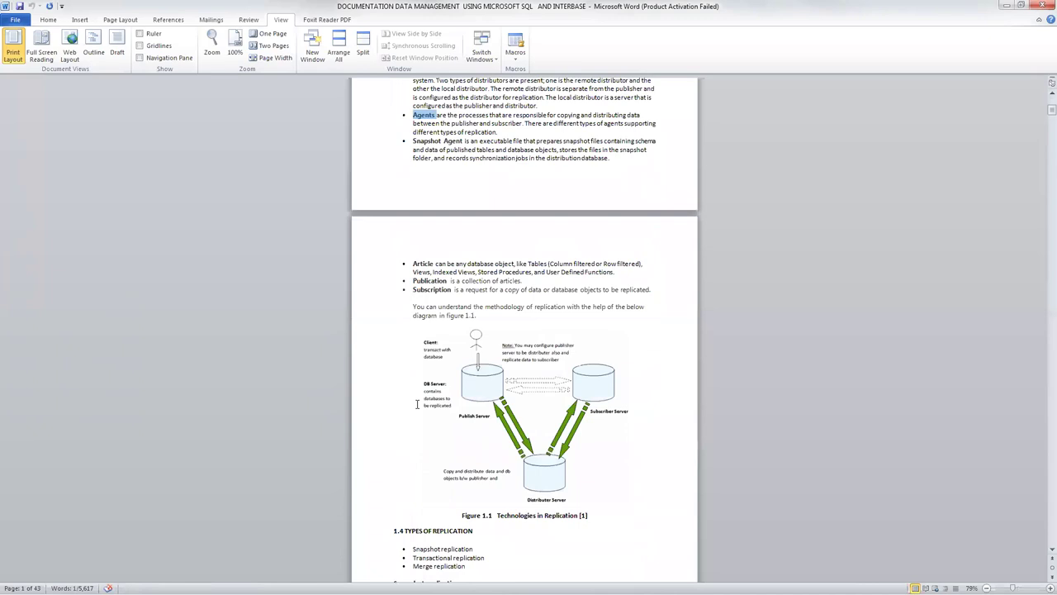
{"action": "scroll", "coordinate": [417, 403], "scroll_direction": "down", "scroll_amount": 5}
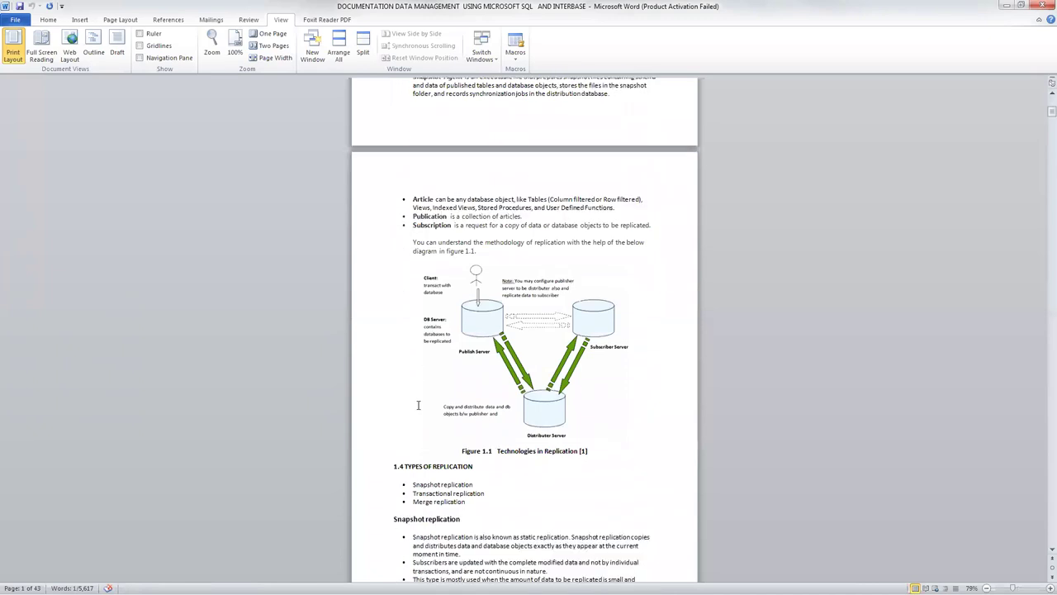
{"action": "scroll", "coordinate": [419, 404], "scroll_direction": "down", "scroll_amount": 3}
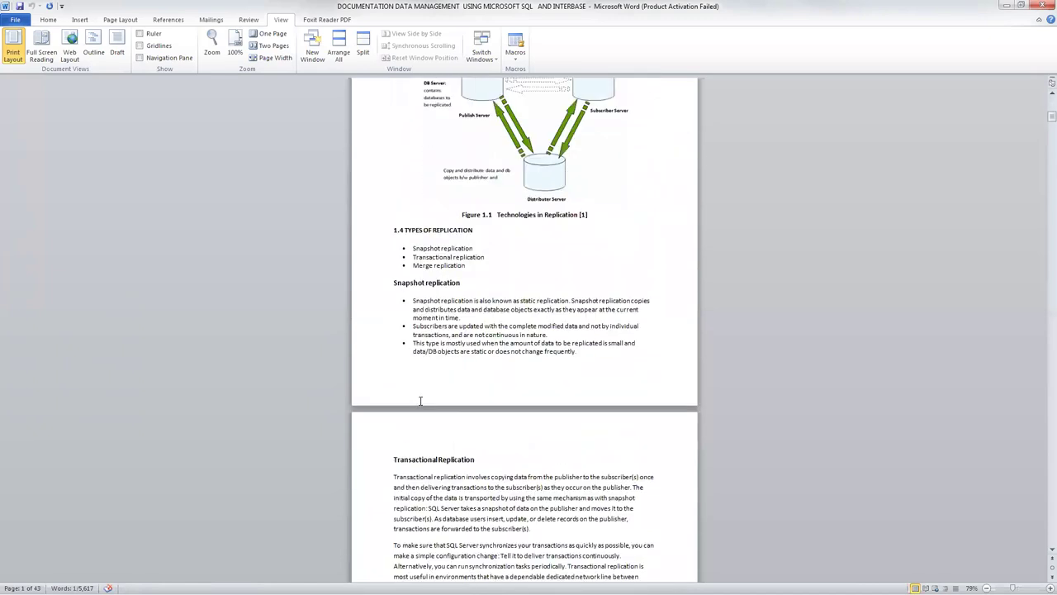
{"action": "scroll", "coordinate": [421, 400], "scroll_direction": "down", "scroll_amount": 2}
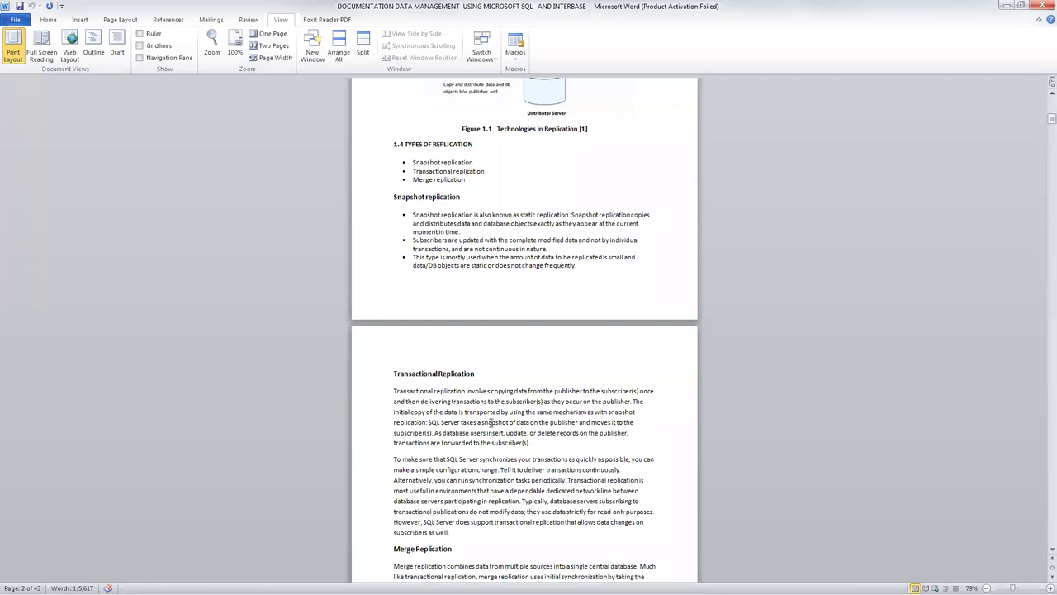
{"action": "scroll", "coordinate": [491, 422], "scroll_direction": "down", "scroll_amount": 7}
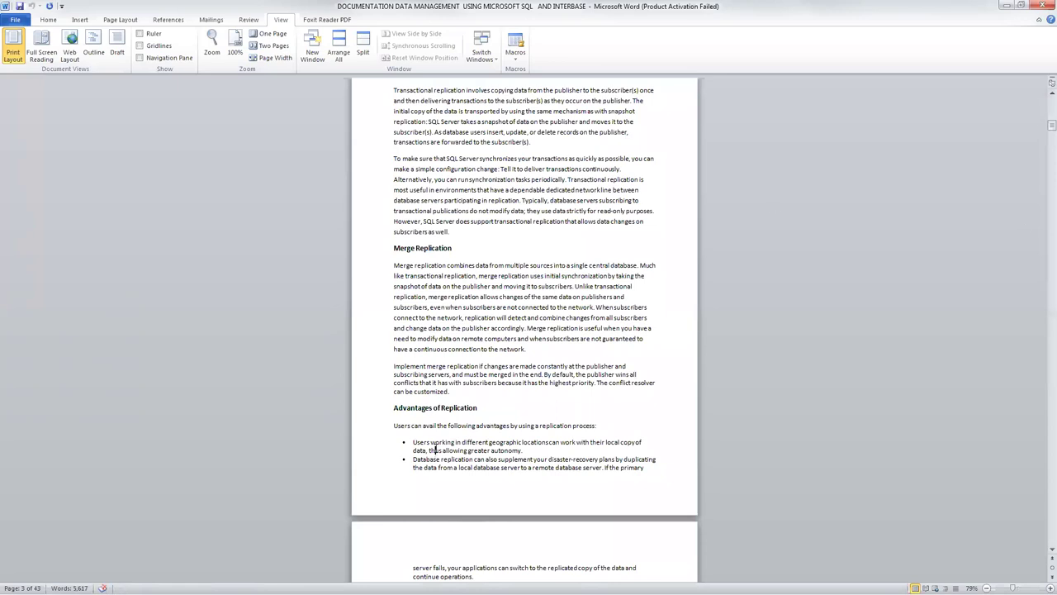
Step: Scroll past Merge Replication to the Advantages of Replication section
{"action": "scroll", "coordinate": [437, 453], "scroll_direction": "down", "scroll_amount": 4}
Step: Scroll to Chapter 2 on configuring distribution, then switch to SQL Server Management Studio
{"action": "scroll", "coordinate": [437, 447], "scroll_direction": "down", "scroll_amount": 20}
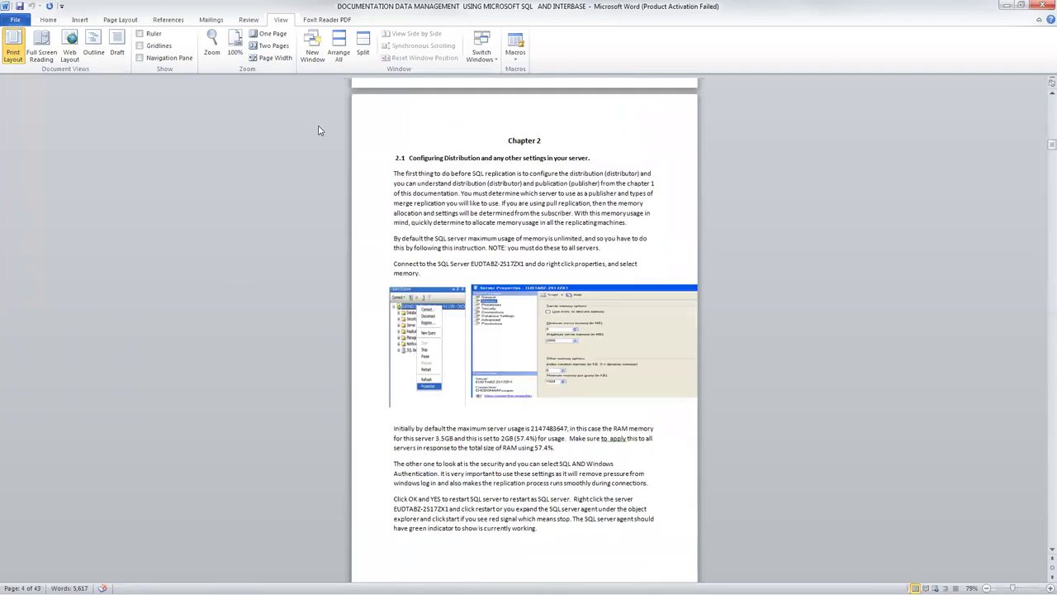
{"action": "key", "text": "alt+Tab"}
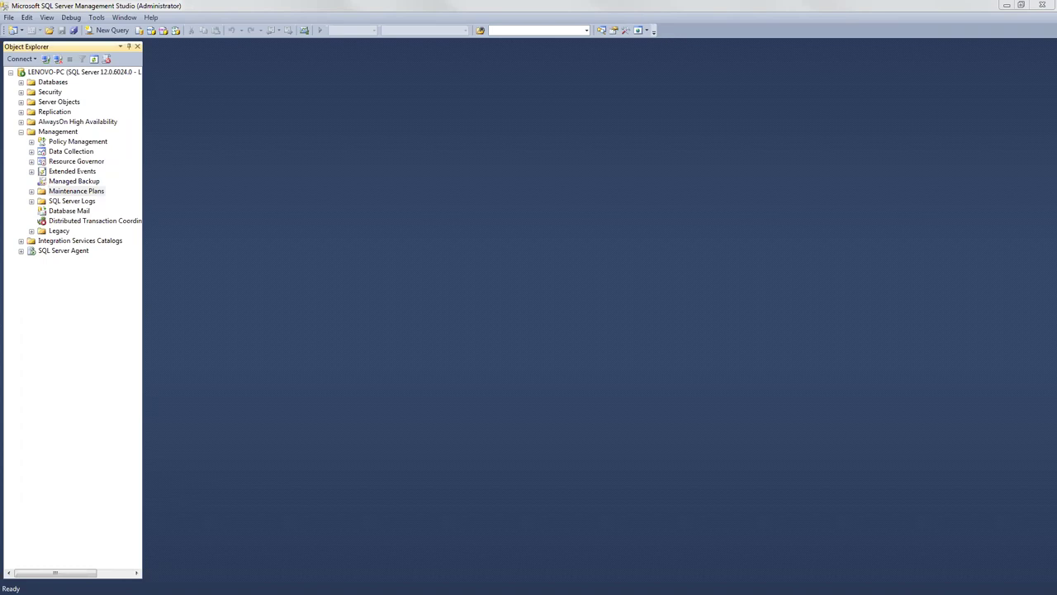
Step: Collapse Management and expand Databases to list AdventureWorks2014, Chinook, ExampleLesson and the others, keeping names unchanged
{"action": "left_click", "coordinate": [69, 193]}
{"action": "left_click", "coordinate": [20, 131]}
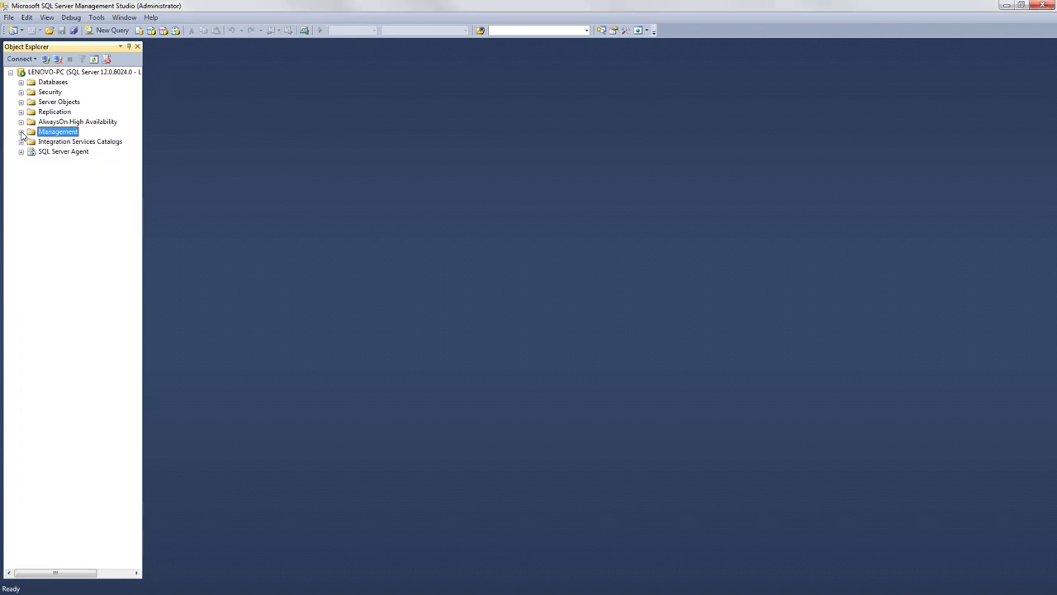
{"action": "left_click", "coordinate": [21, 83]}
{"action": "left_click", "coordinate": [75, 115]}
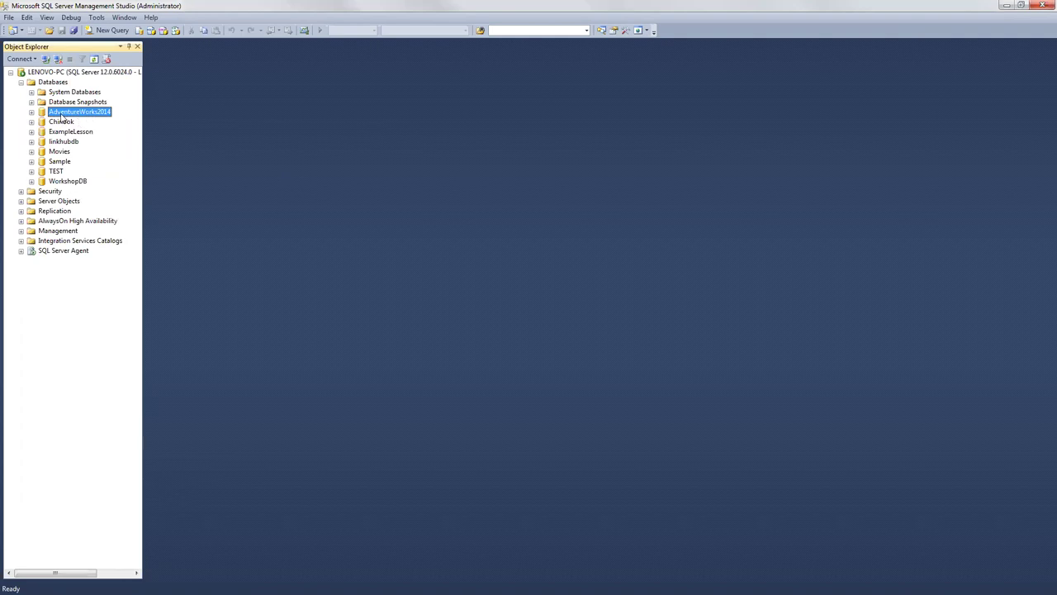
{"action": "left_click", "coordinate": [56, 113]}
{"action": "key", "text": "Escape"}
{"action": "left_click", "coordinate": [52, 83]}
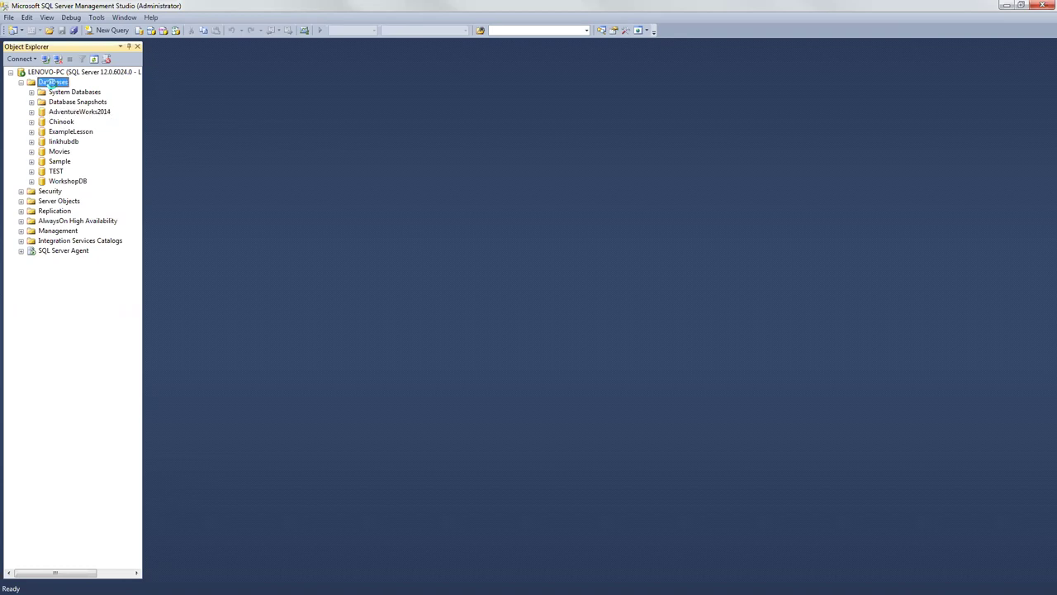
Step: Create a new database named Subscriber from the Databases node
{"action": "right_click", "coordinate": [52, 84]}
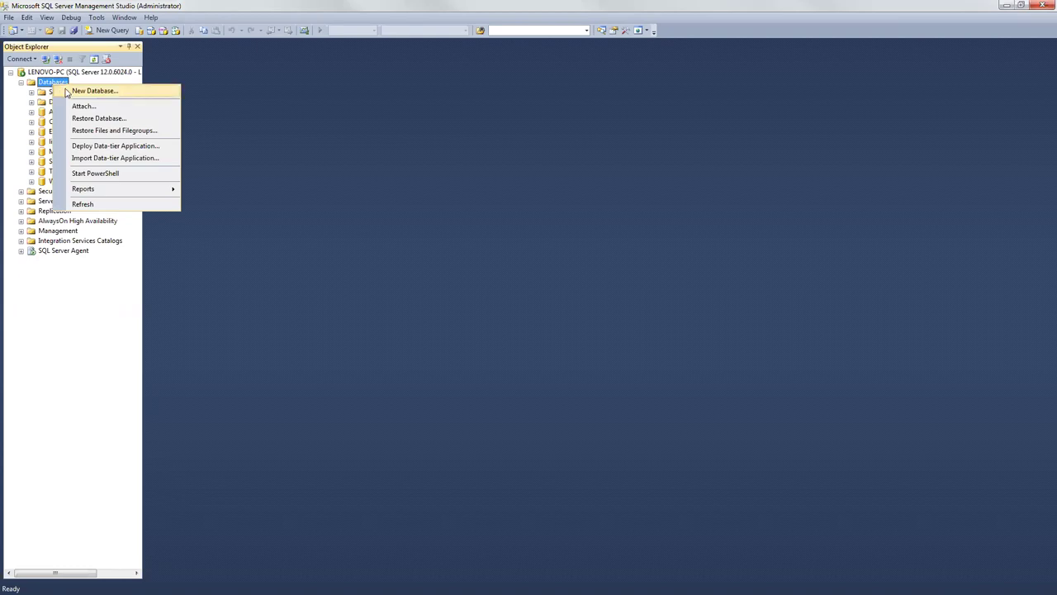
{"action": "left_click", "coordinate": [67, 92]}
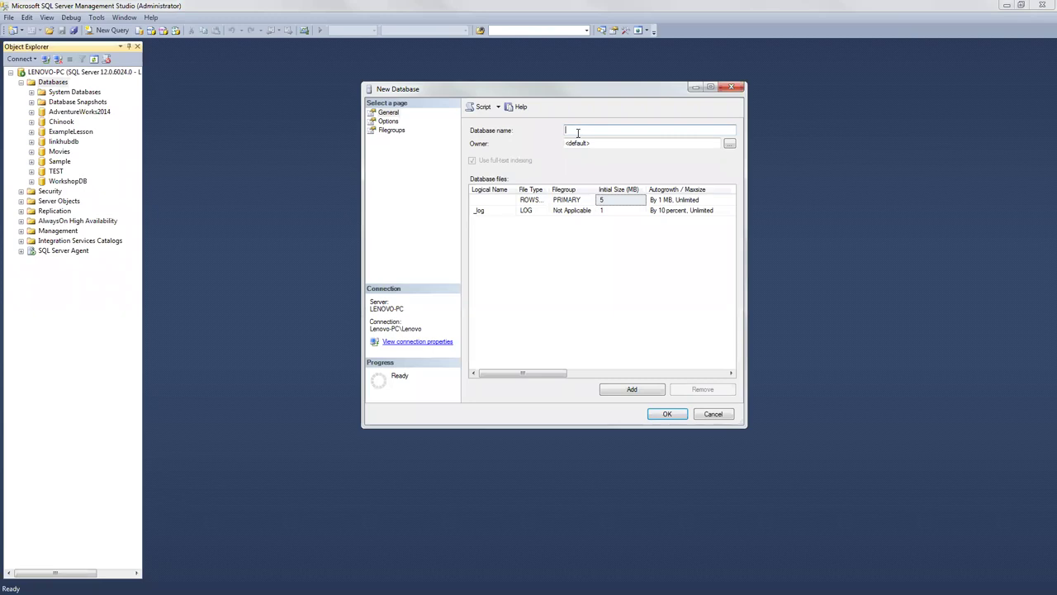
{"action": "type", "text": "Subscriber"}
{"action": "left_click", "coordinate": [668, 414]}
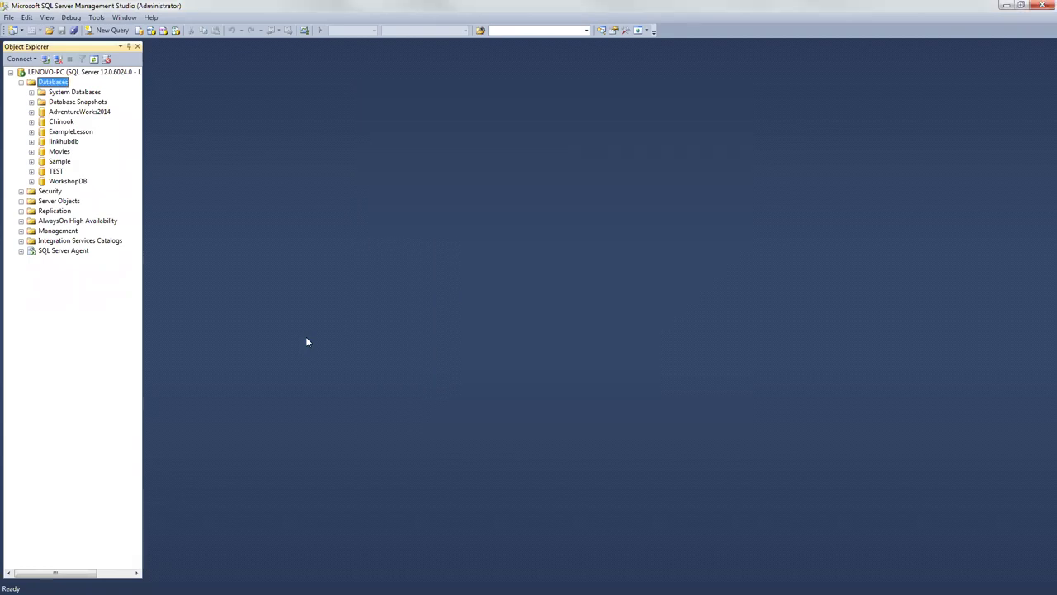
{"action": "left_click", "coordinate": [24, 60]}
{"action": "left_click", "coordinate": [37, 71]}
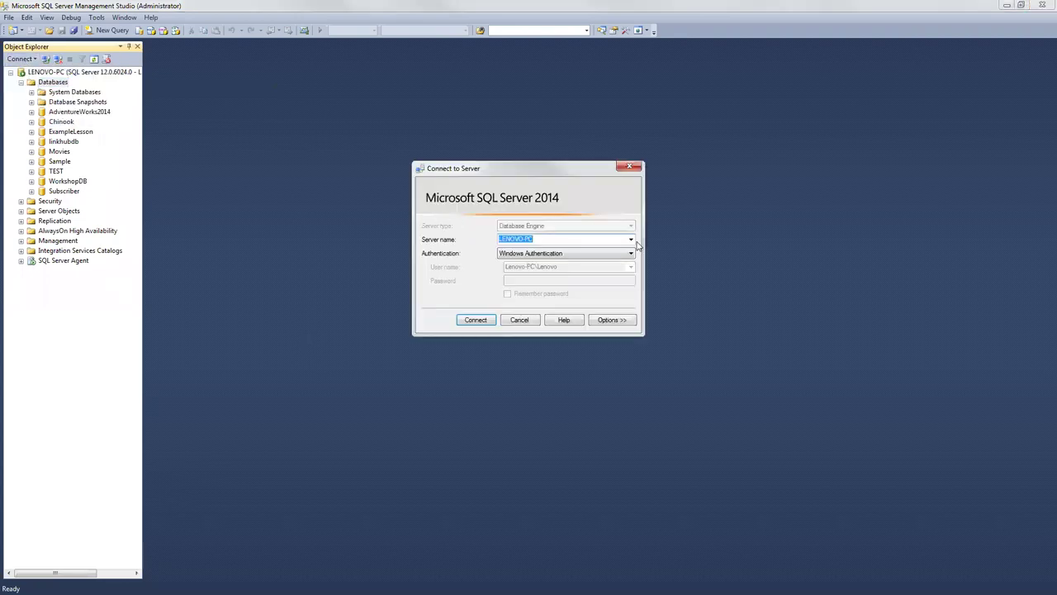
{"action": "left_click", "coordinate": [631, 239]}
{"action": "left_click", "coordinate": [537, 264]}
{"action": "left_click", "coordinate": [482, 326]}
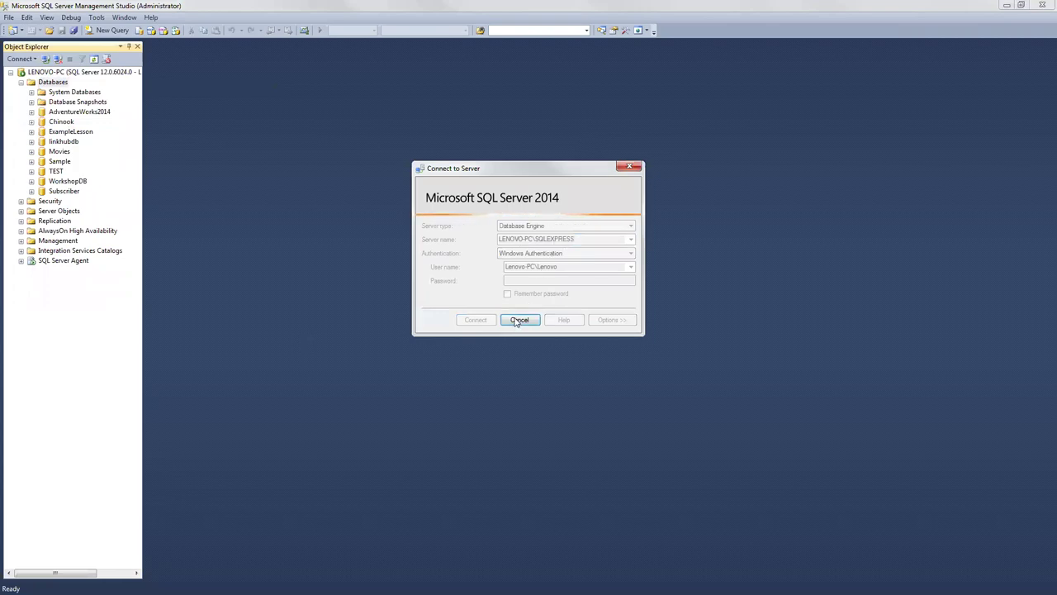
{"action": "left_click", "coordinate": [514, 322]}
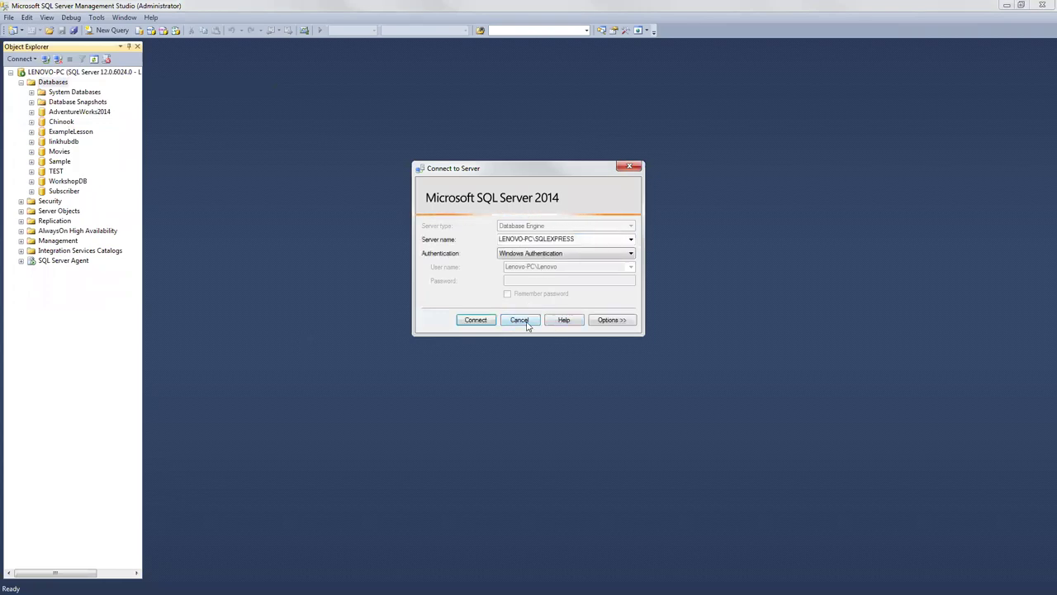
{"action": "left_click", "coordinate": [526, 320]}
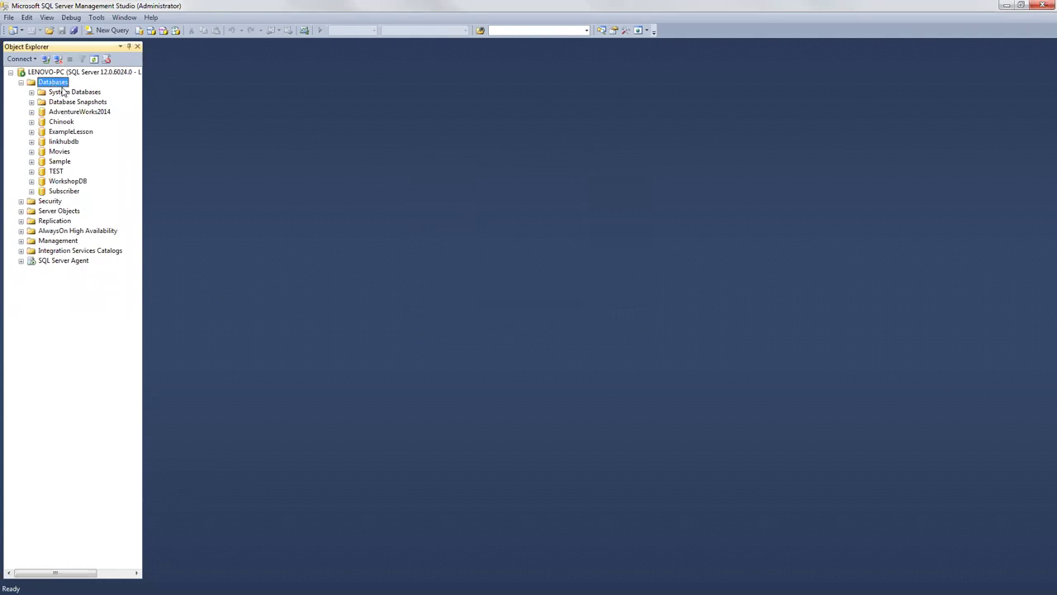
Step: Reconnect Object Explorer to the LENOVO-PC Database Engine
{"action": "left_click", "coordinate": [62, 114]}
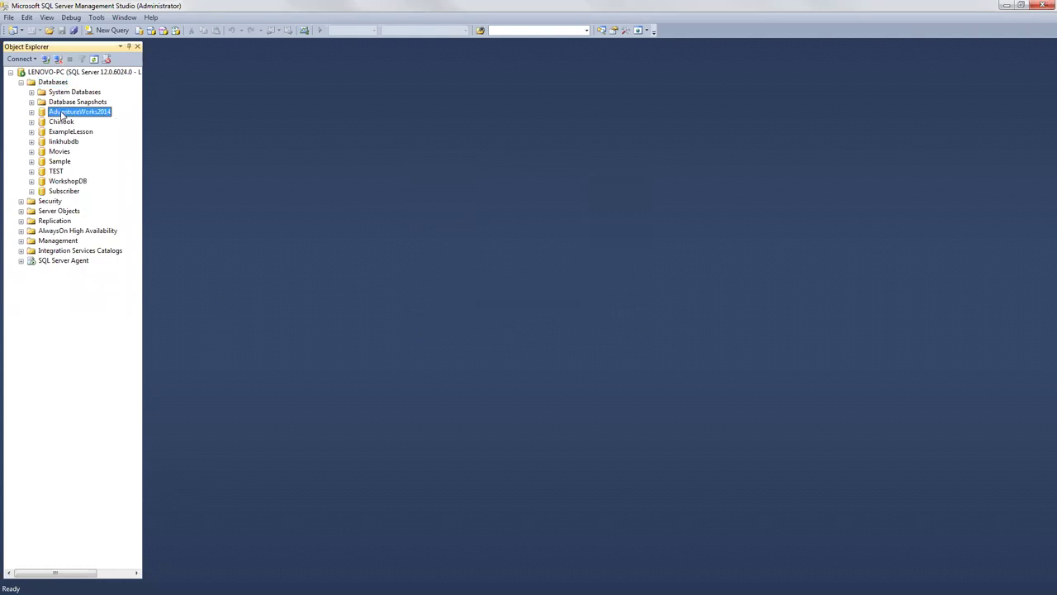
{"action": "left_click", "coordinate": [59, 133]}
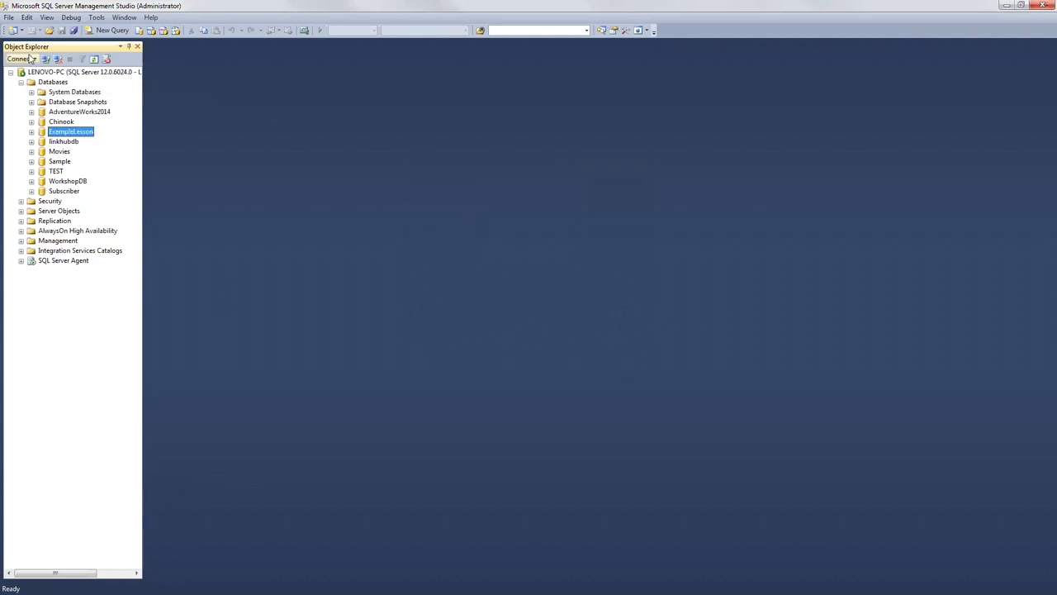
{"action": "left_click", "coordinate": [27, 58]}
{"action": "left_click", "coordinate": [37, 70]}
{"action": "left_click", "coordinate": [465, 320]}
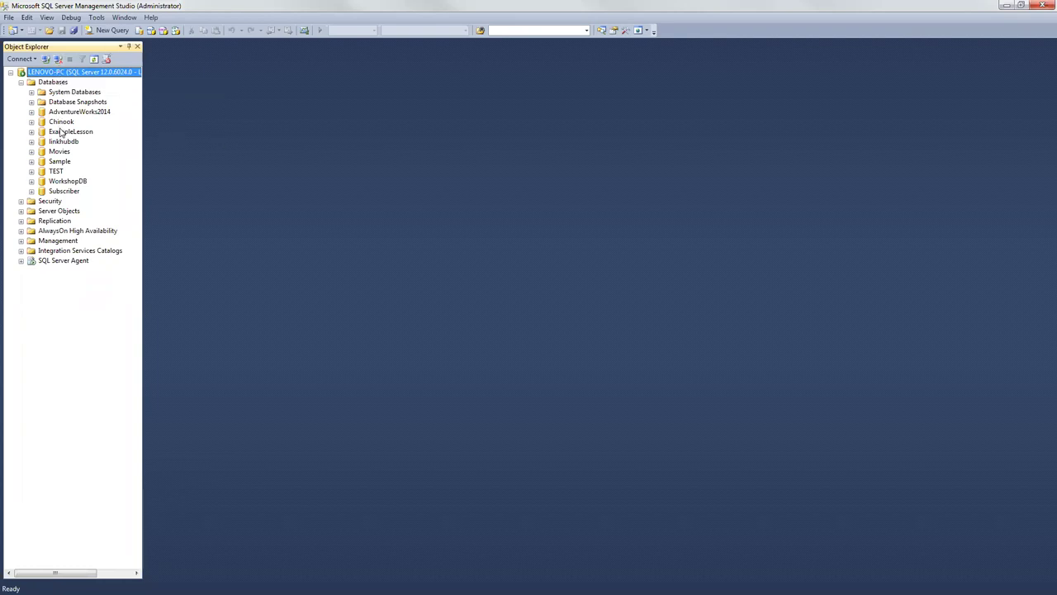
Step: Look over the databases, including Subscriber, then expand Security > Logins and bring up its actions
{"action": "right_click", "coordinate": [51, 83]}
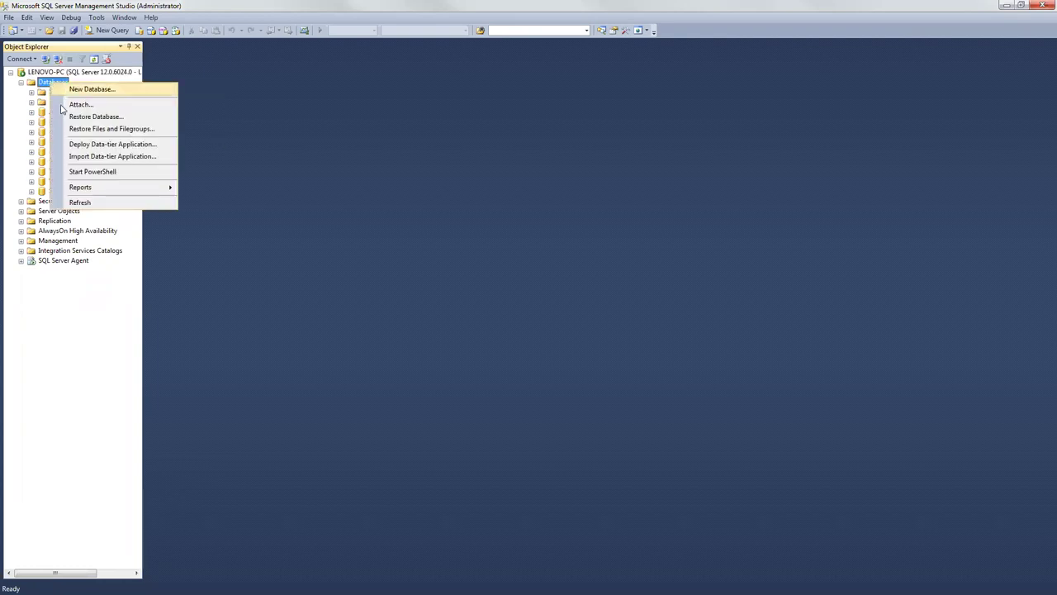
{"action": "left_click", "coordinate": [48, 294]}
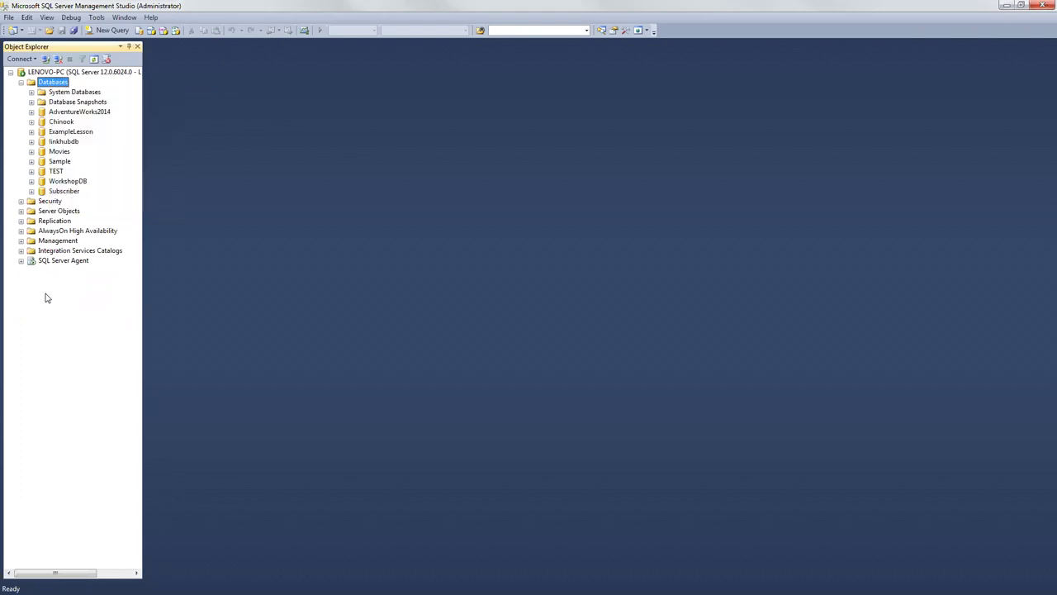
{"action": "left_click", "coordinate": [65, 123]}
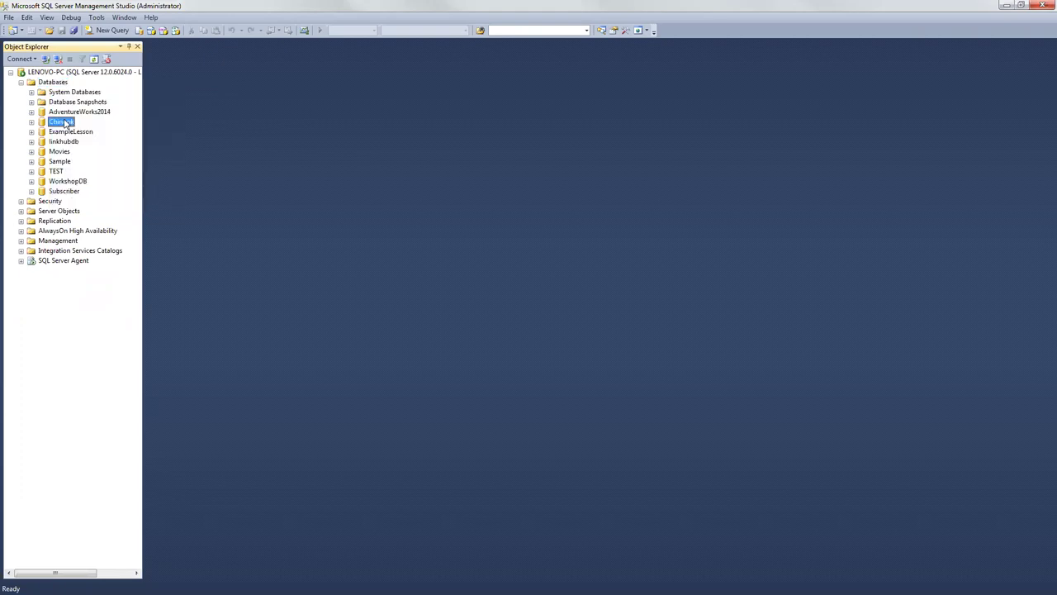
{"action": "left_click", "coordinate": [70, 192]}
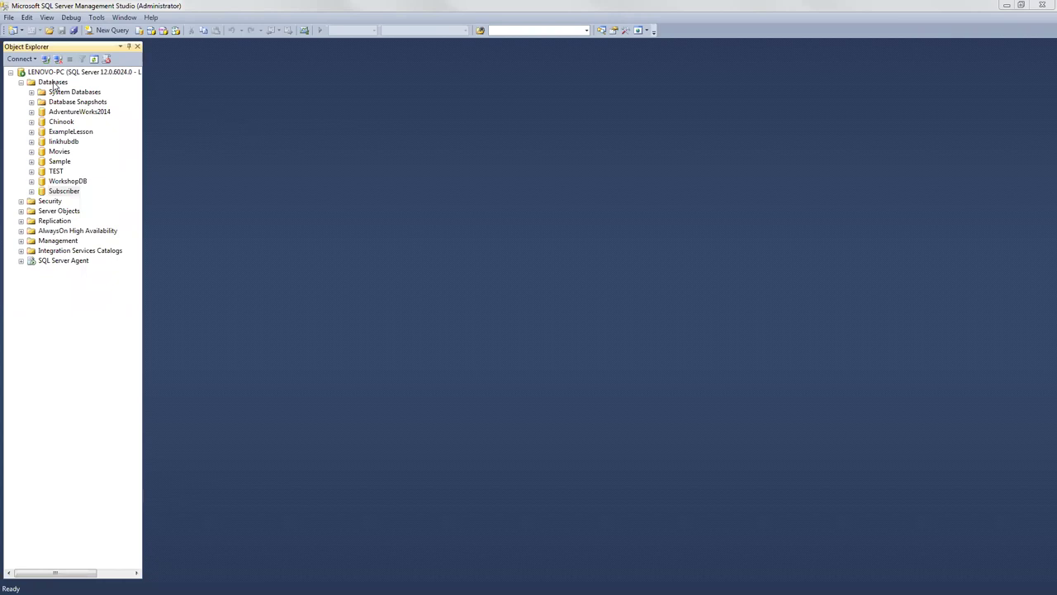
{"action": "left_click", "coordinate": [57, 113]}
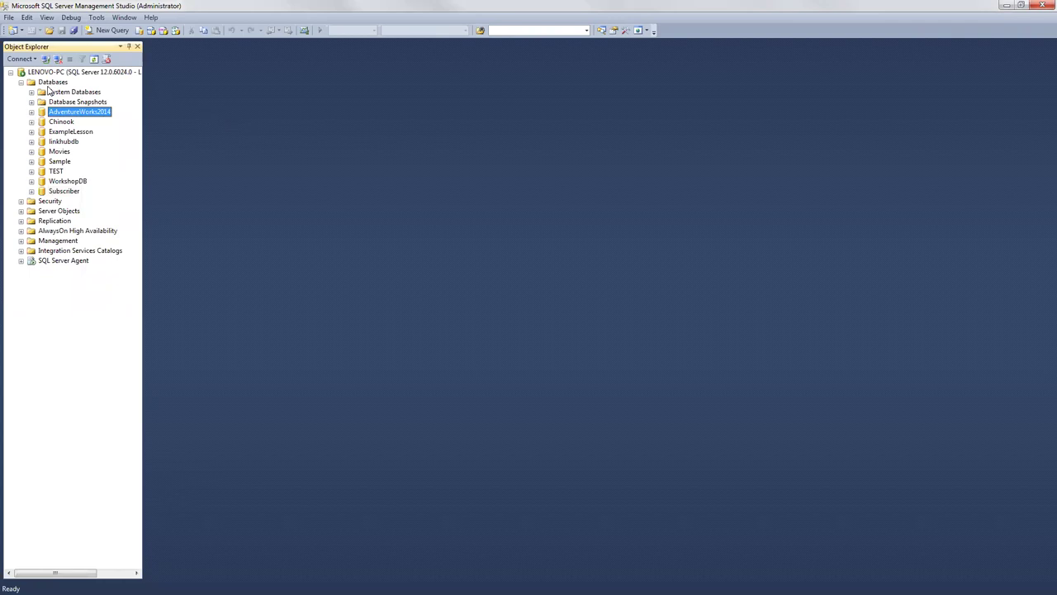
{"action": "left_click", "coordinate": [20, 201]}
{"action": "left_click", "coordinate": [32, 210]}
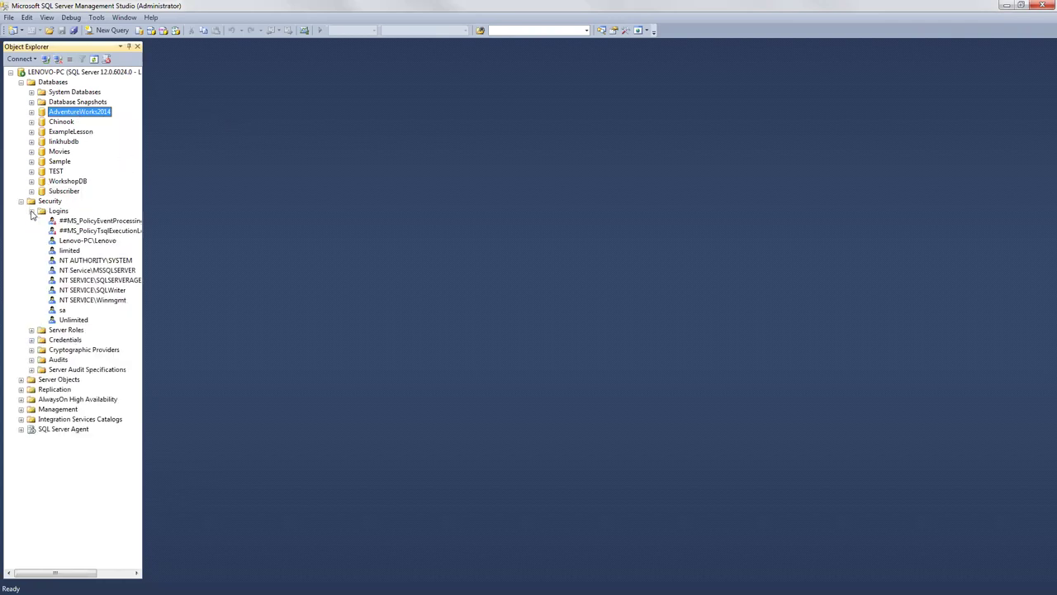
{"action": "right_click", "coordinate": [73, 211]}
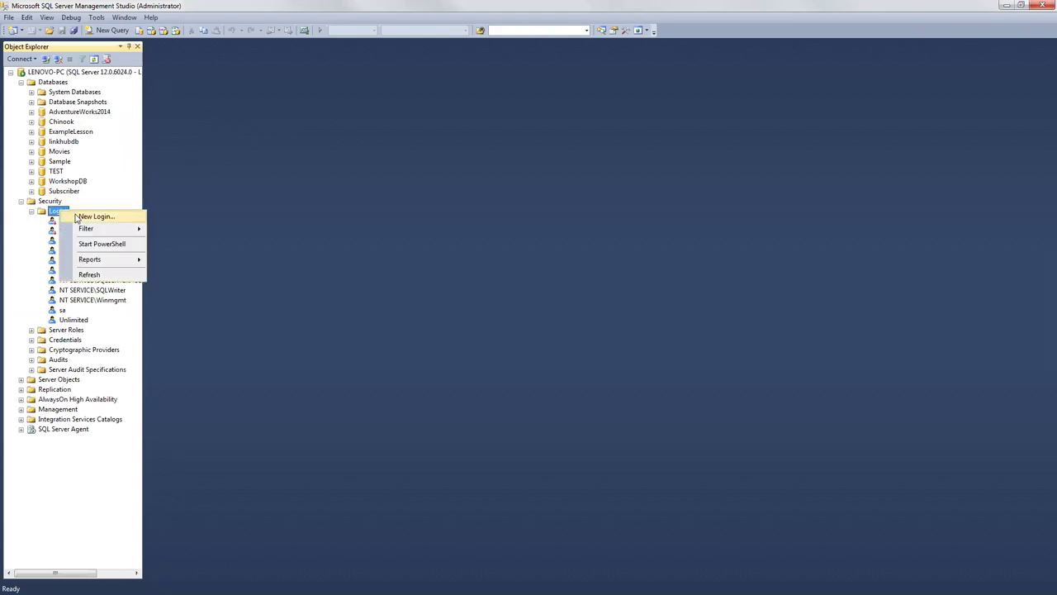
Step: Start a new SQL Server-authenticated login 'subscriber' with a password and password policy off
{"action": "left_click", "coordinate": [76, 217]}
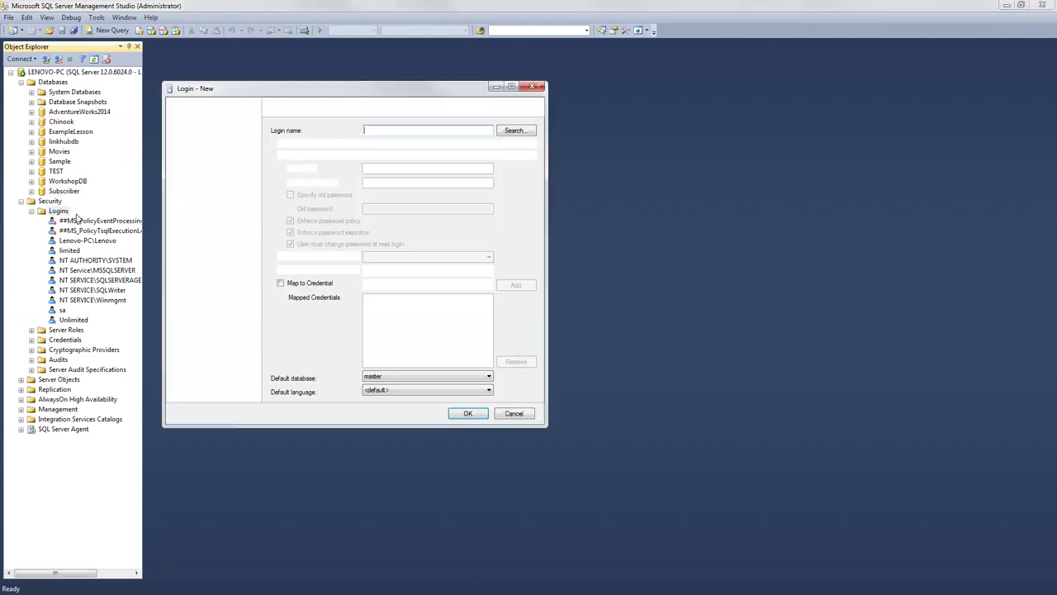
{"action": "left_click", "coordinate": [288, 158]}
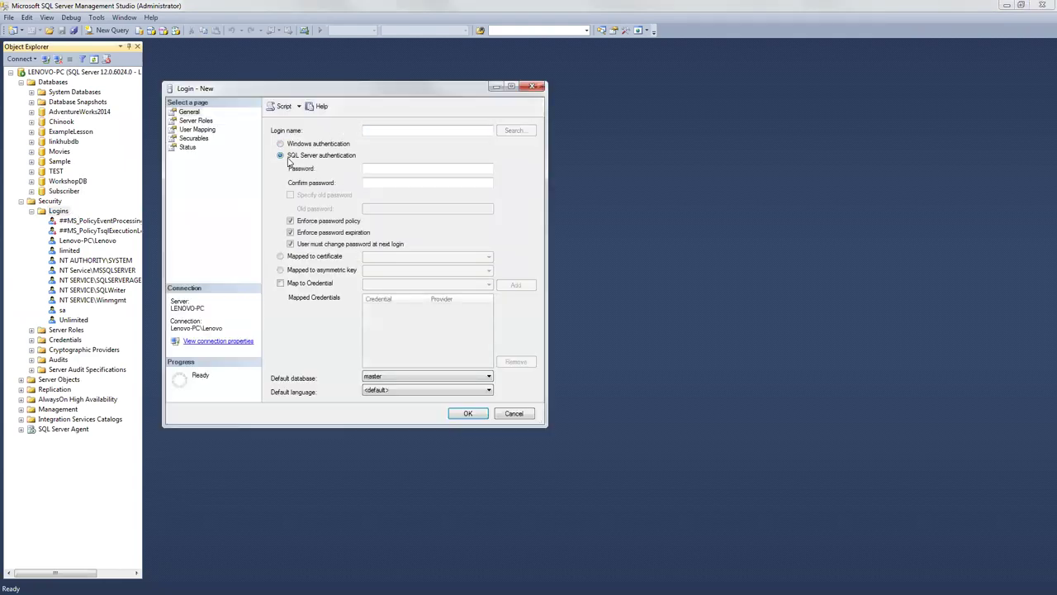
{"action": "left_click", "coordinate": [373, 129]}
{"action": "type", "text": "subscriber"}
{"action": "left_click", "coordinate": [372, 168]}
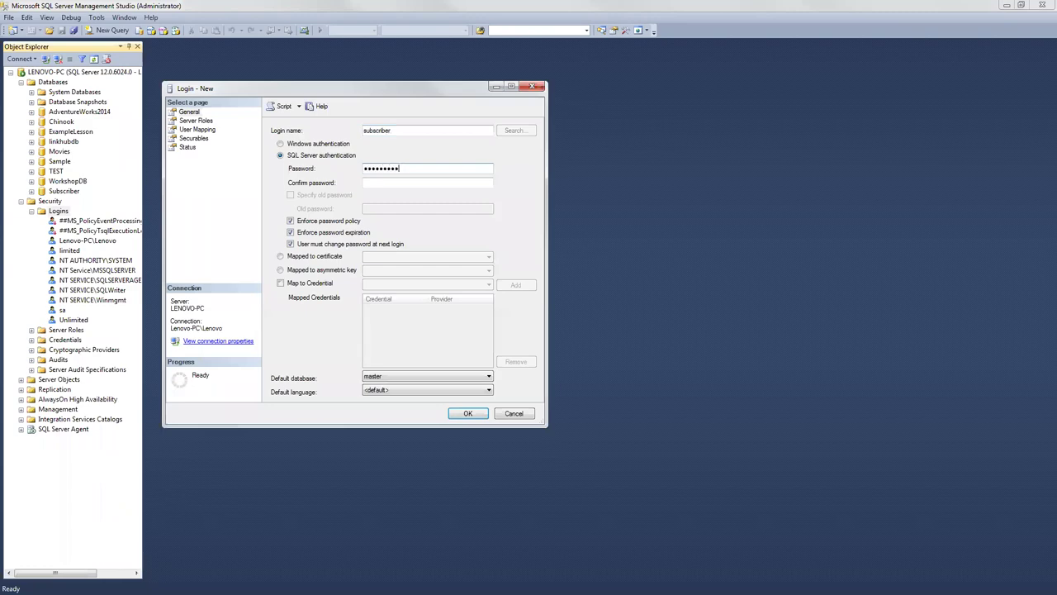
{"action": "key", "text": "Tab"}
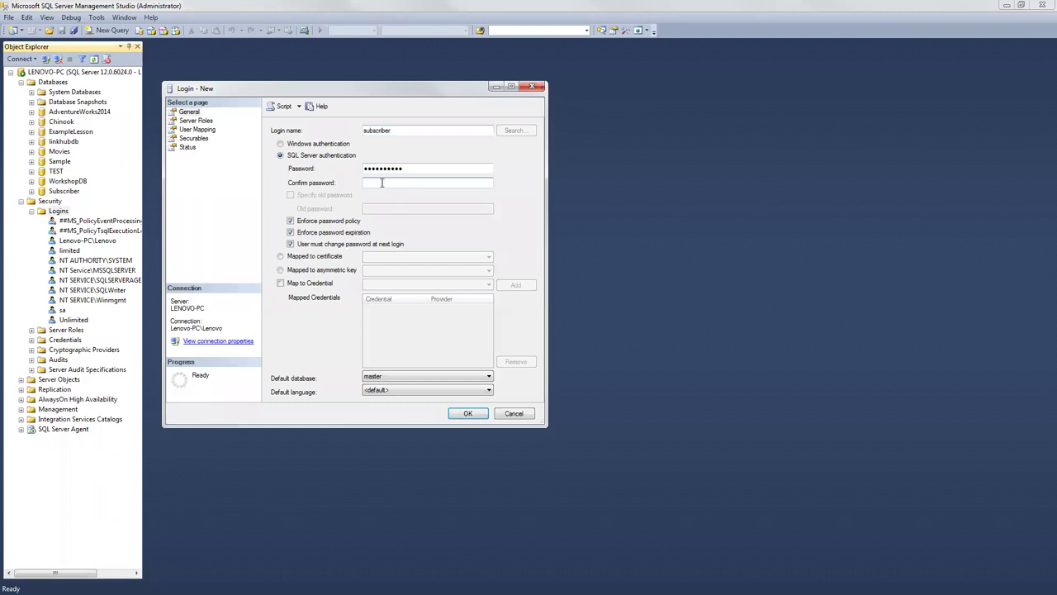
{"action": "left_click", "coordinate": [290, 222]}
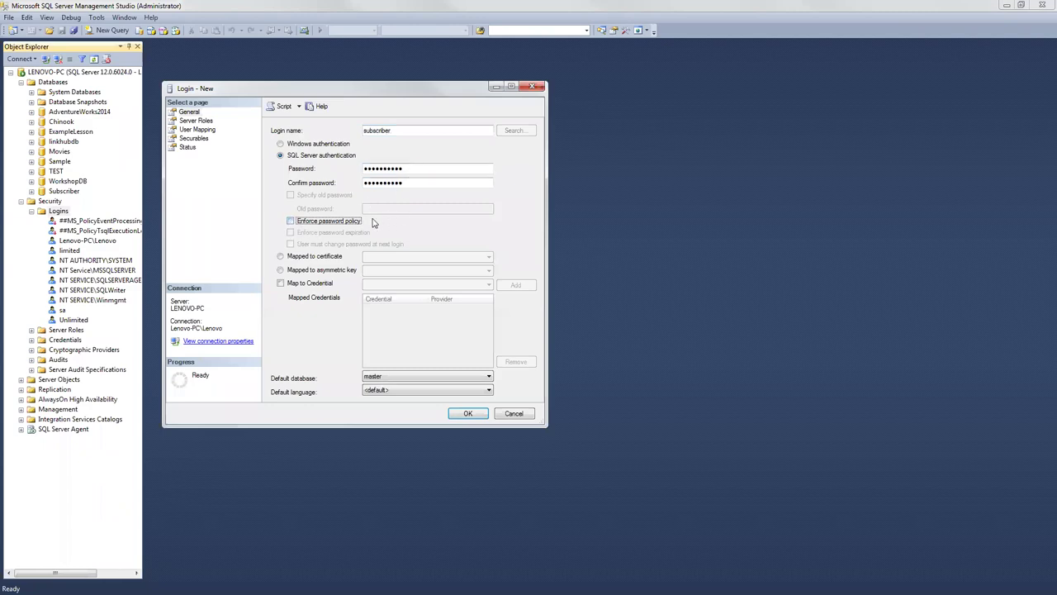
Step: Grant the login sysadmin, setupadmin, serveradmin and securityadmin server roles
{"action": "left_click", "coordinate": [206, 124]}
{"action": "left_click", "coordinate": [278, 232]}
{"action": "left_click", "coordinate": [277, 222]}
{"action": "left_click", "coordinate": [277, 213]}
{"action": "left_click", "coordinate": [276, 206]}
{"action": "left_click", "coordinate": [275, 205]}
Step: Map subscriber as db_owner to AdventureWorks2014 and Subscriber, then create the login
{"action": "left_click", "coordinate": [198, 130]}
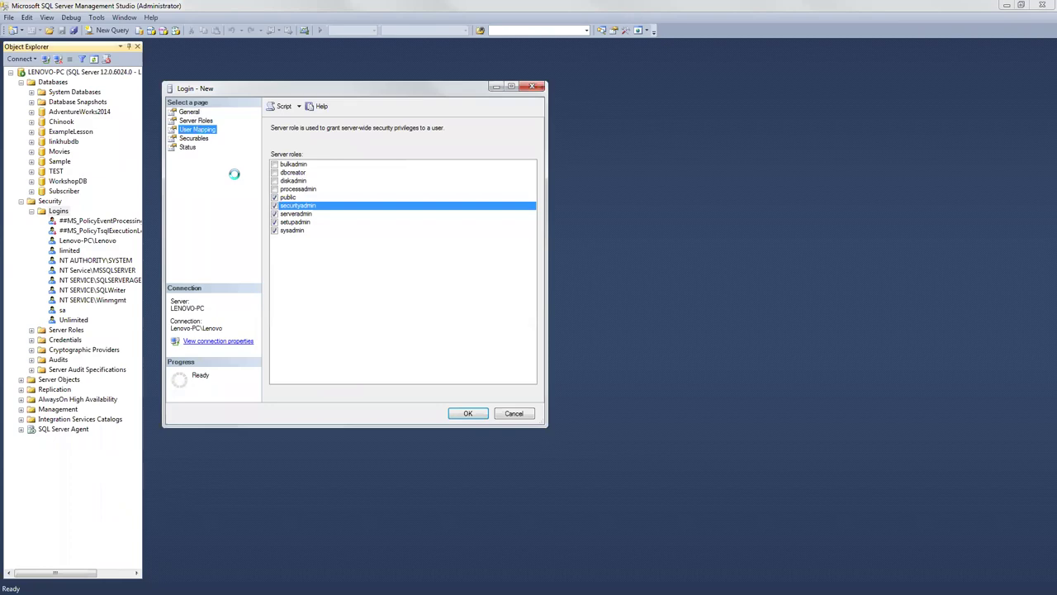
{"action": "left_click", "coordinate": [284, 151]}
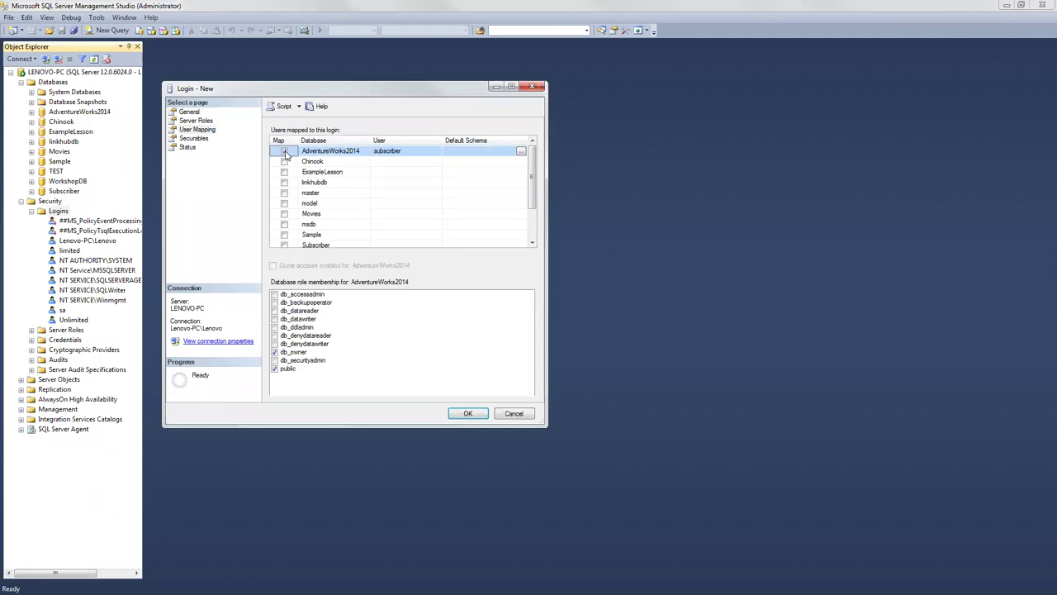
{"action": "left_click", "coordinate": [284, 244]}
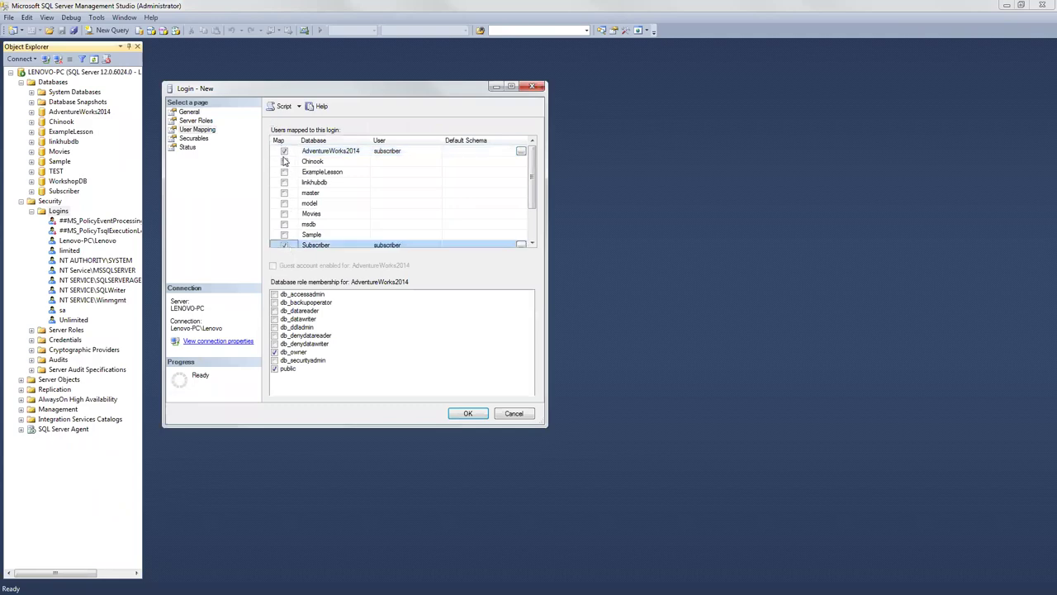
{"action": "left_click_drag", "start_coordinate": [531, 168], "coordinate": [531, 206]}
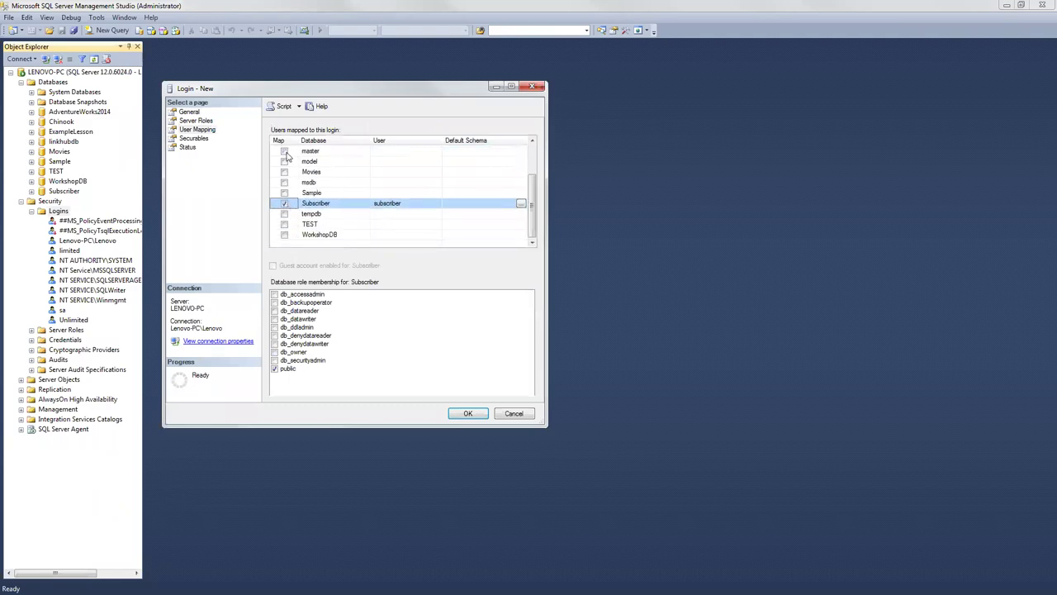
{"action": "left_click", "coordinate": [347, 203]}
{"action": "left_click", "coordinate": [275, 352]}
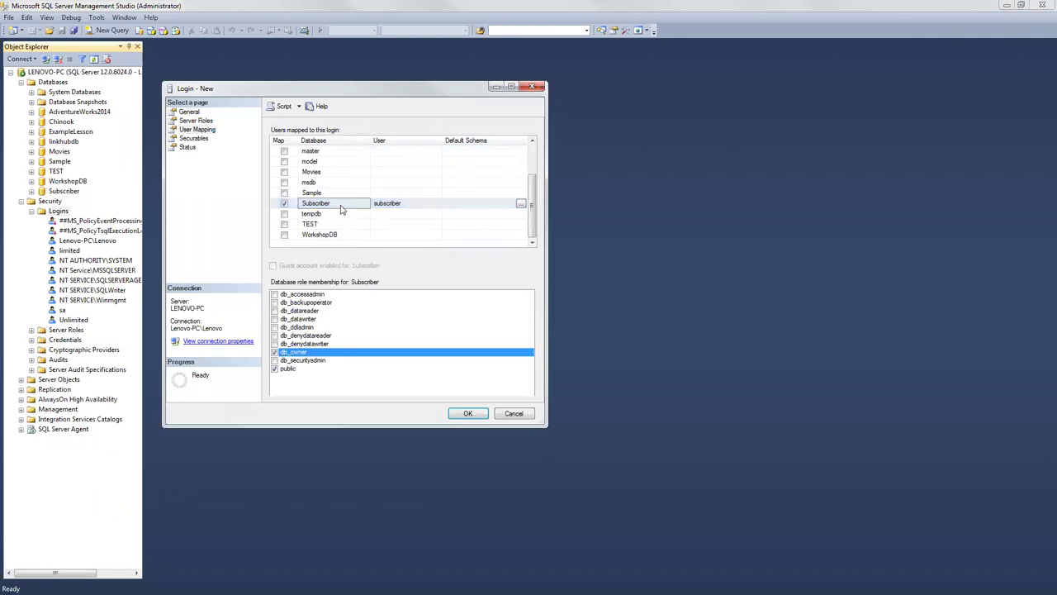
{"action": "left_click_drag", "start_coordinate": [537, 217], "coordinate": [537, 185]}
{"action": "left_click", "coordinate": [352, 152]}
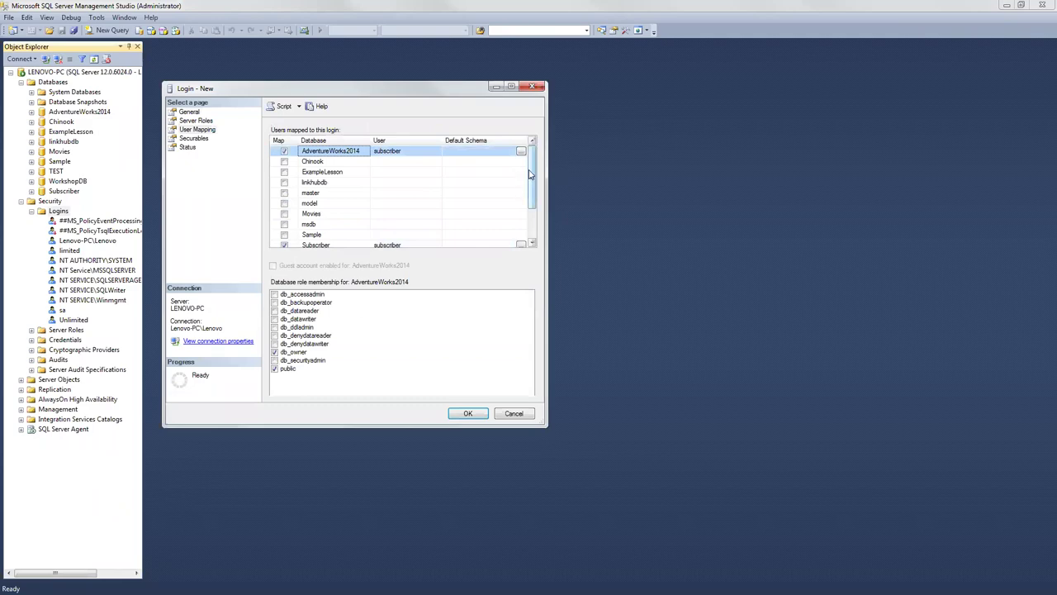
{"action": "scroll", "coordinate": [531, 198], "scroll_direction": "down", "scroll_amount": 2}
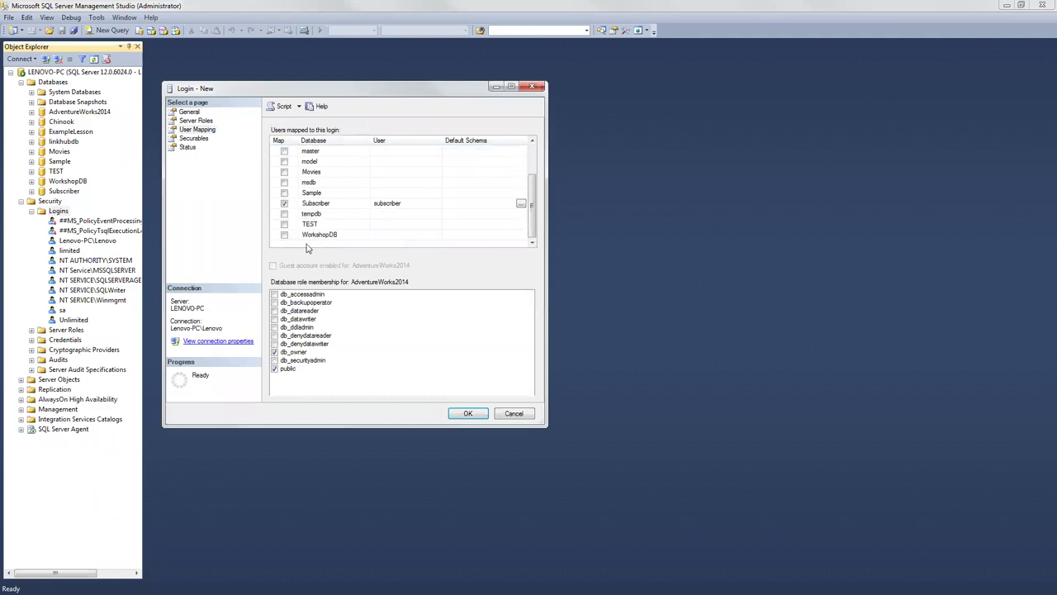
{"action": "left_click", "coordinate": [321, 203]}
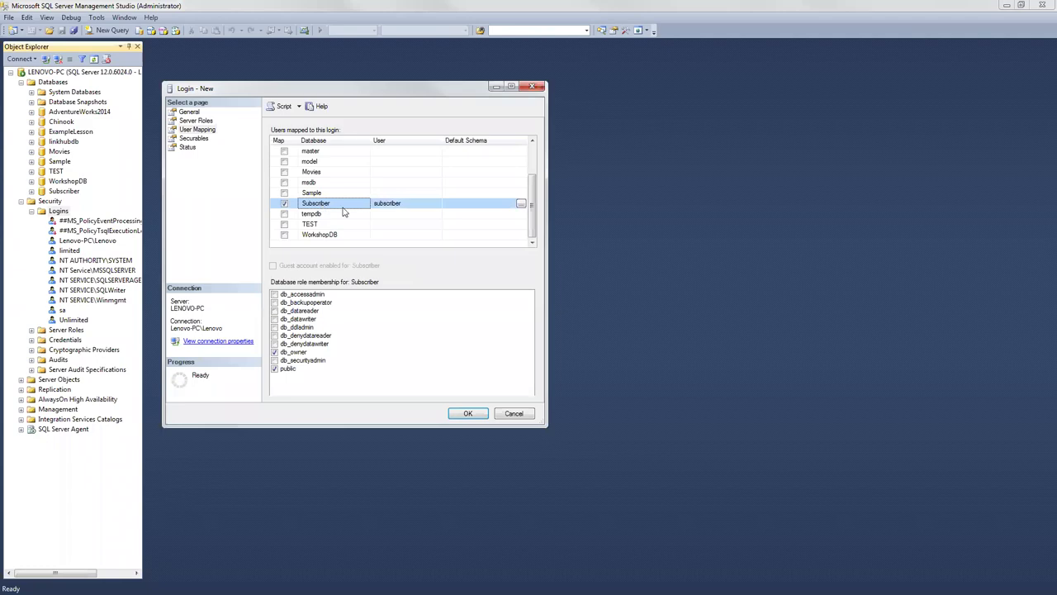
{"action": "left_click", "coordinate": [467, 413]}
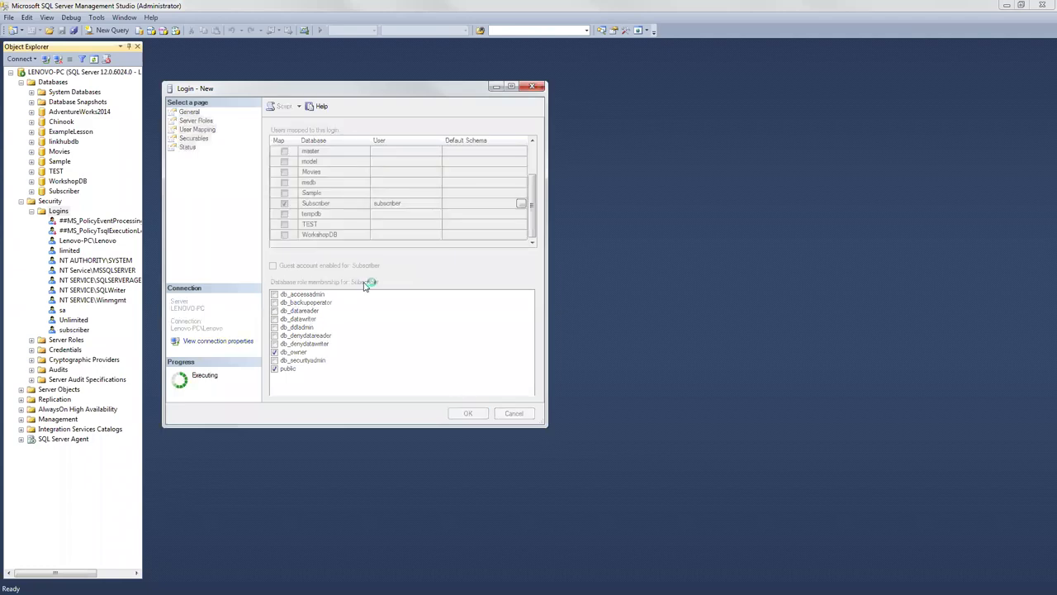
Step: Find the subscriber user under Subscriber > Security > Users, then collapse the database
{"action": "left_click", "coordinate": [75, 330]}
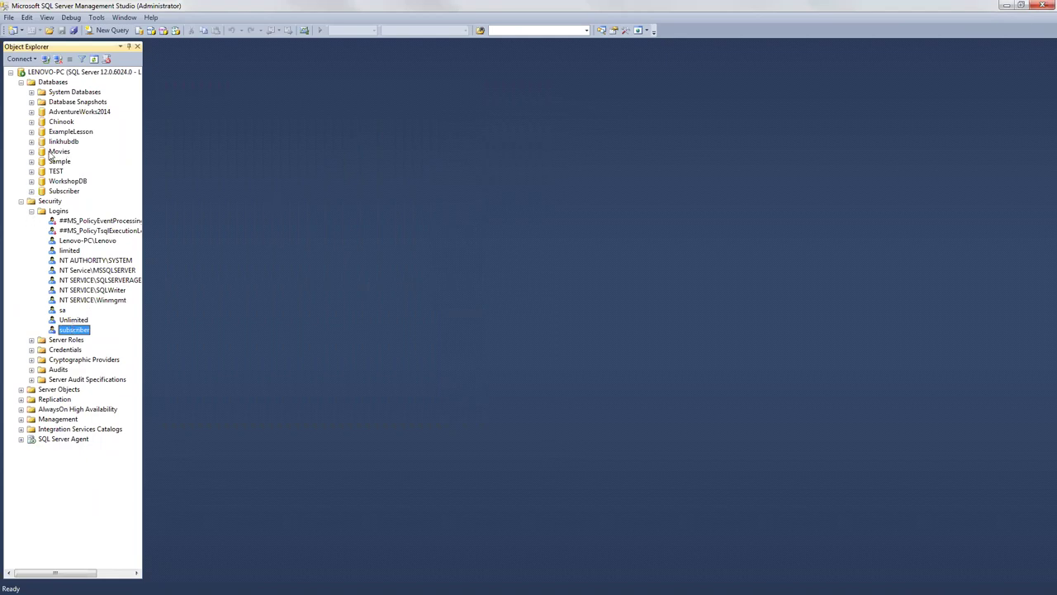
{"action": "left_click", "coordinate": [31, 192]}
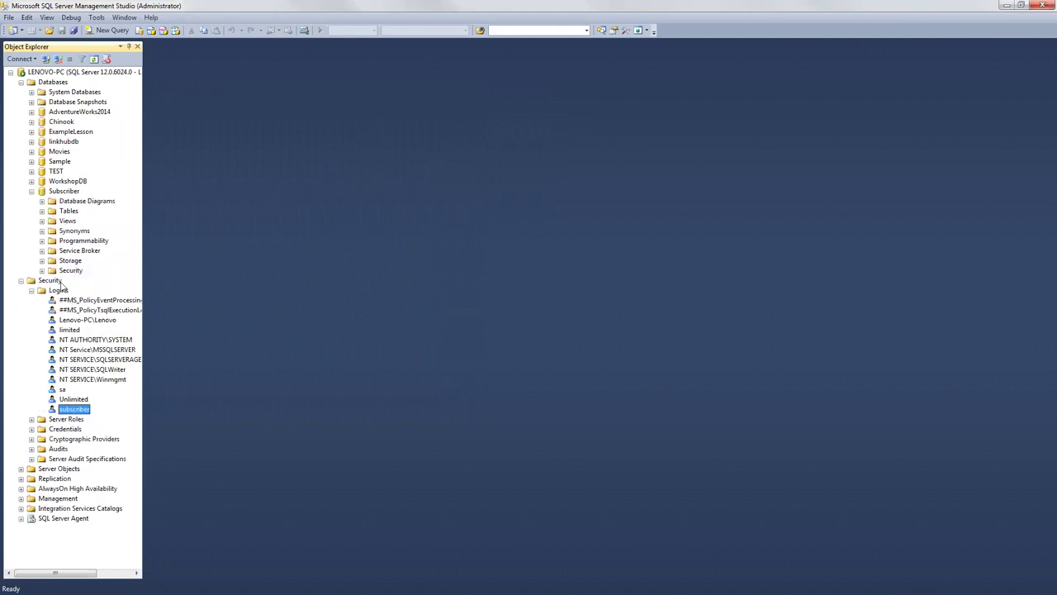
{"action": "left_click", "coordinate": [42, 271]}
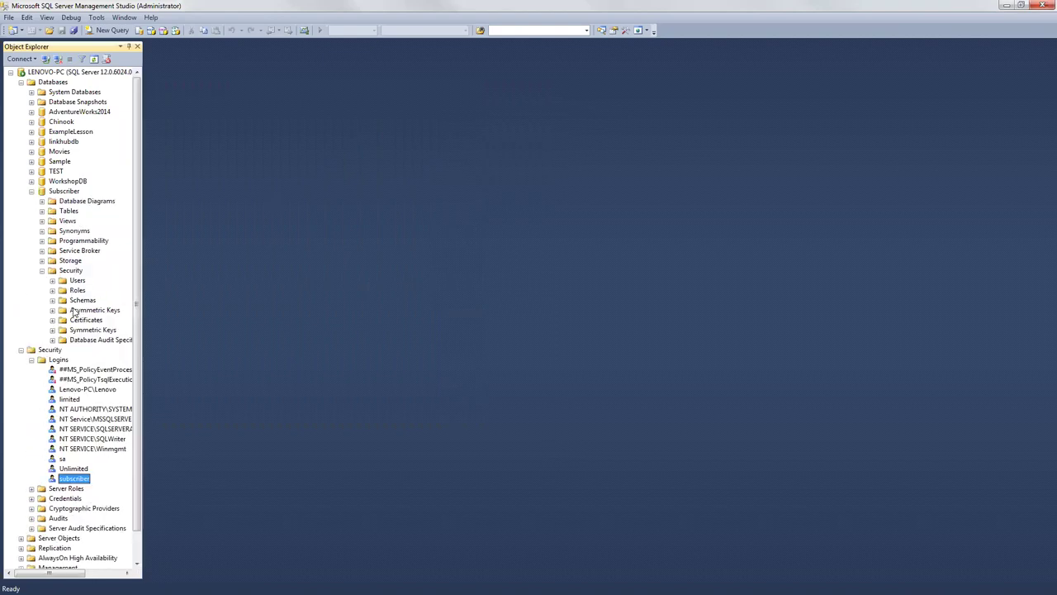
{"action": "left_click", "coordinate": [52, 281]}
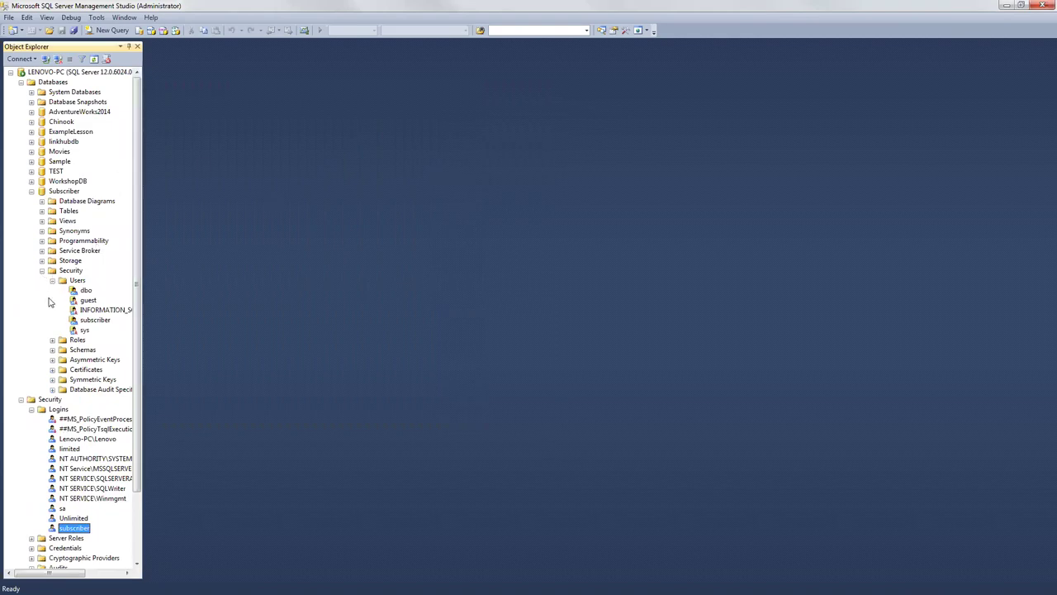
{"action": "left_click", "coordinate": [87, 321]}
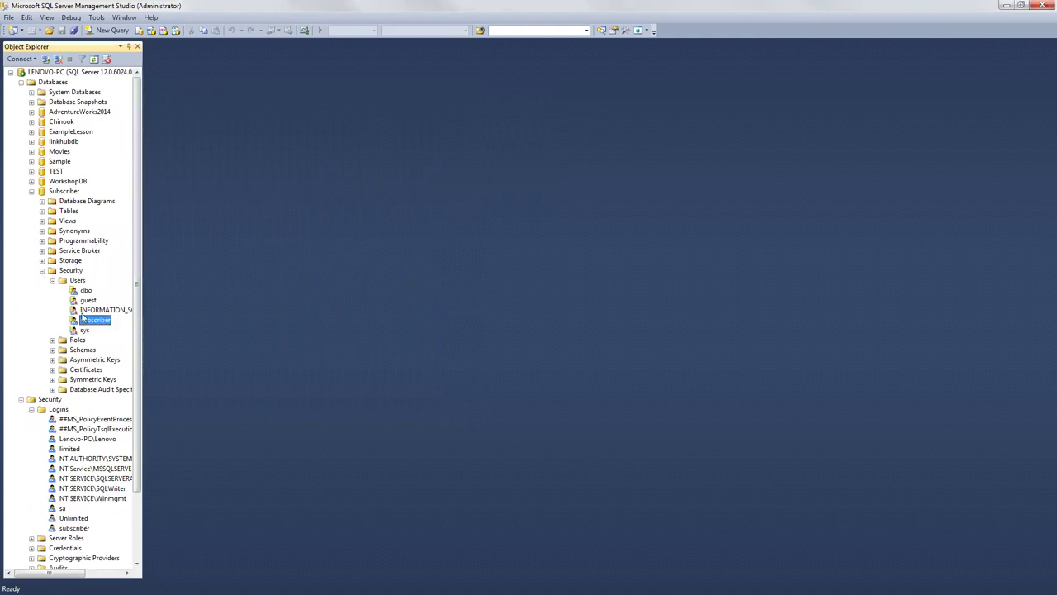
{"action": "left_click", "coordinate": [32, 192]}
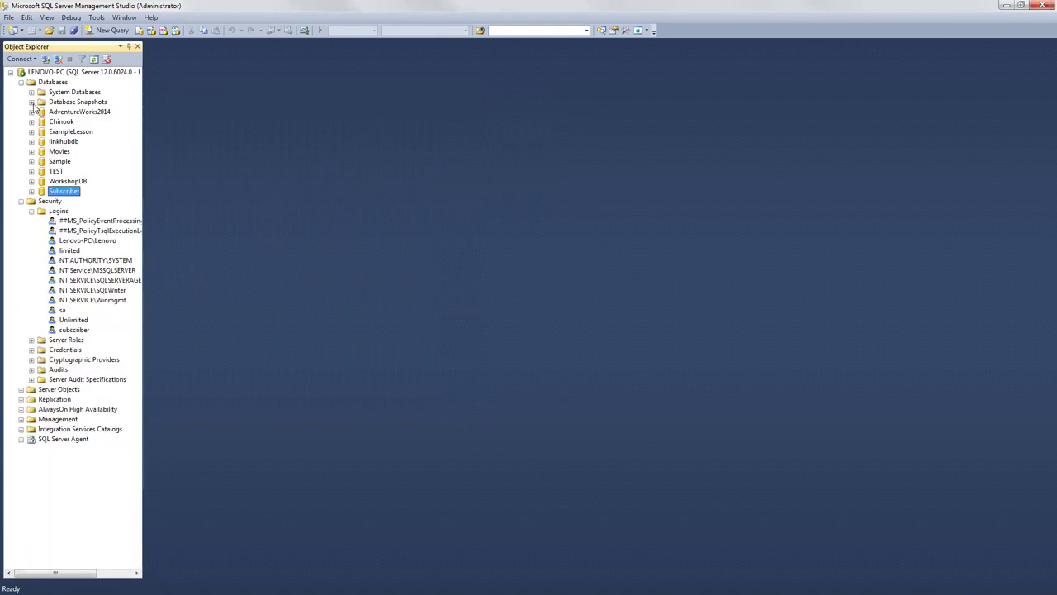
Step: Find the subscriber user under AdventureWorks2014 > Security > Users, then collapse those folders
{"action": "left_click", "coordinate": [32, 112]}
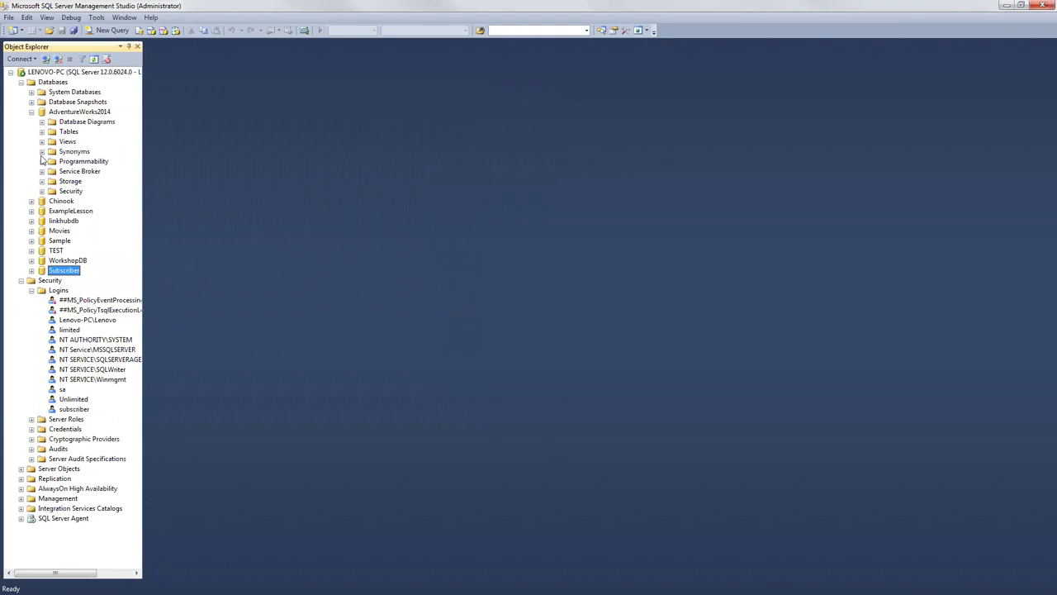
{"action": "left_click", "coordinate": [41, 192]}
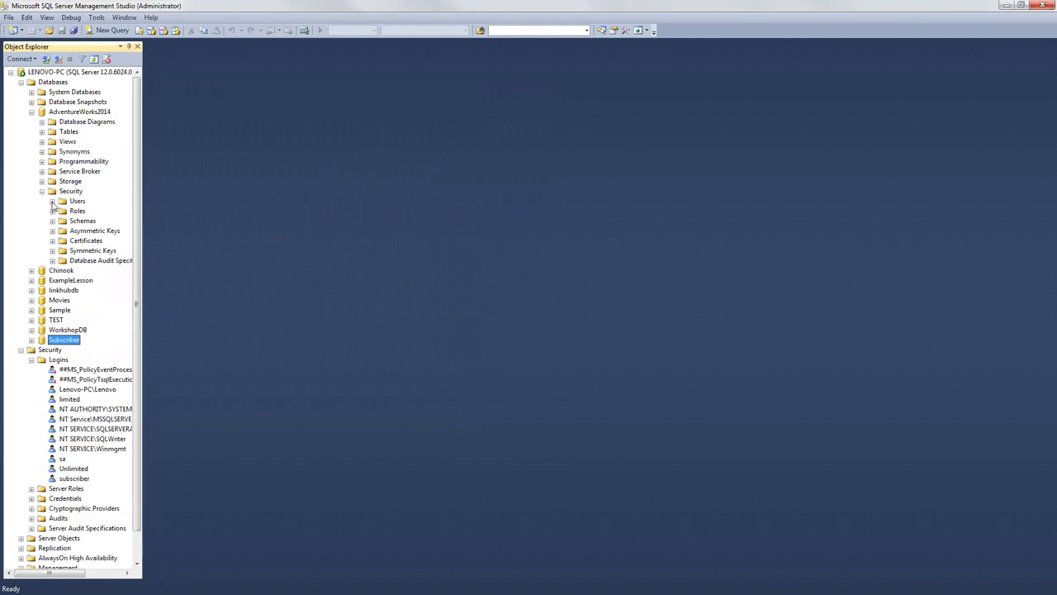
{"action": "left_click", "coordinate": [52, 201]}
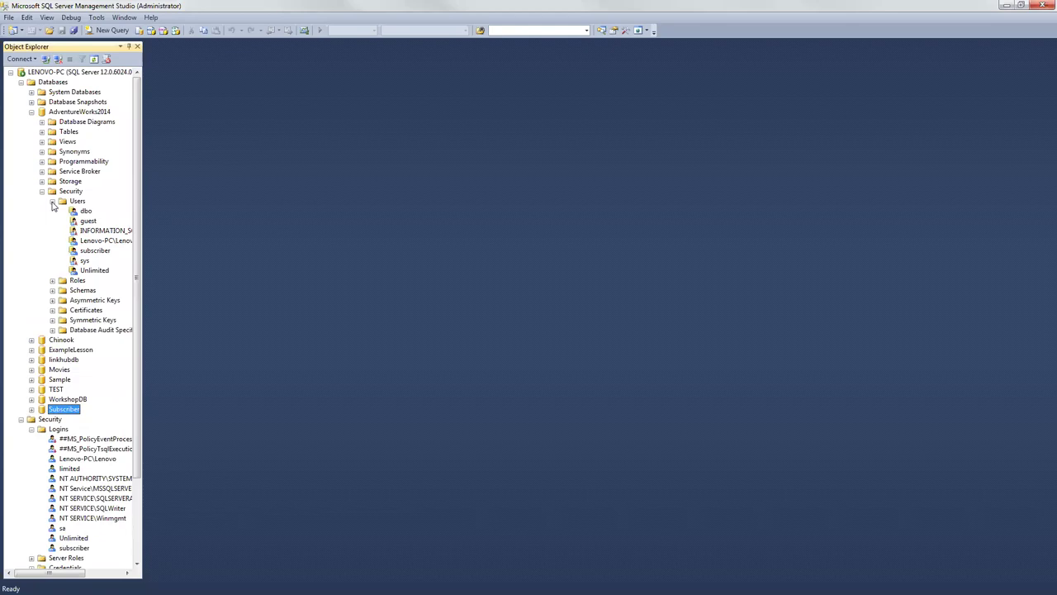
{"action": "left_click", "coordinate": [95, 252]}
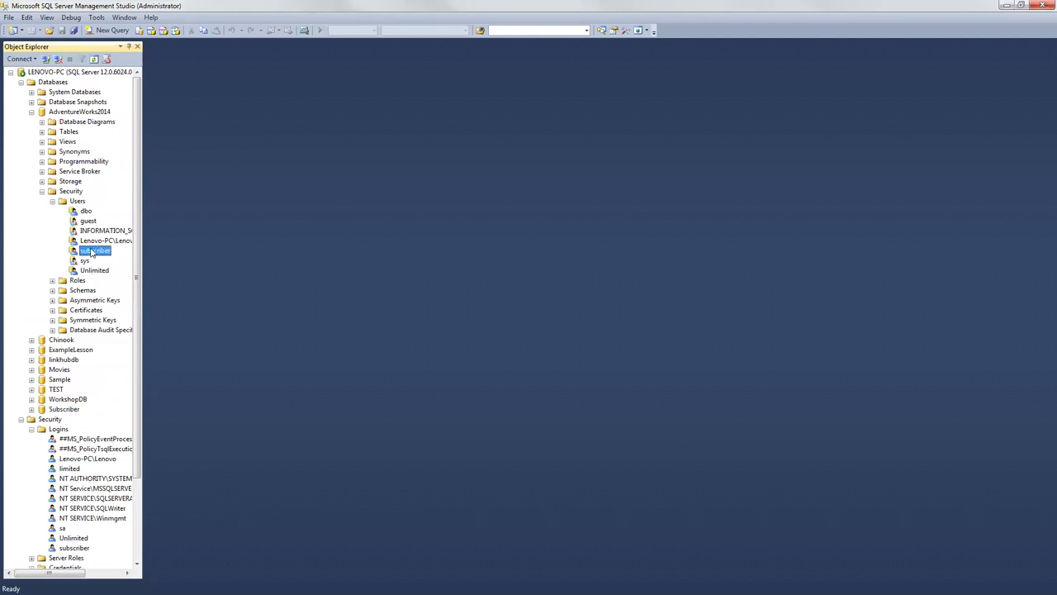
{"action": "left_click", "coordinate": [52, 201]}
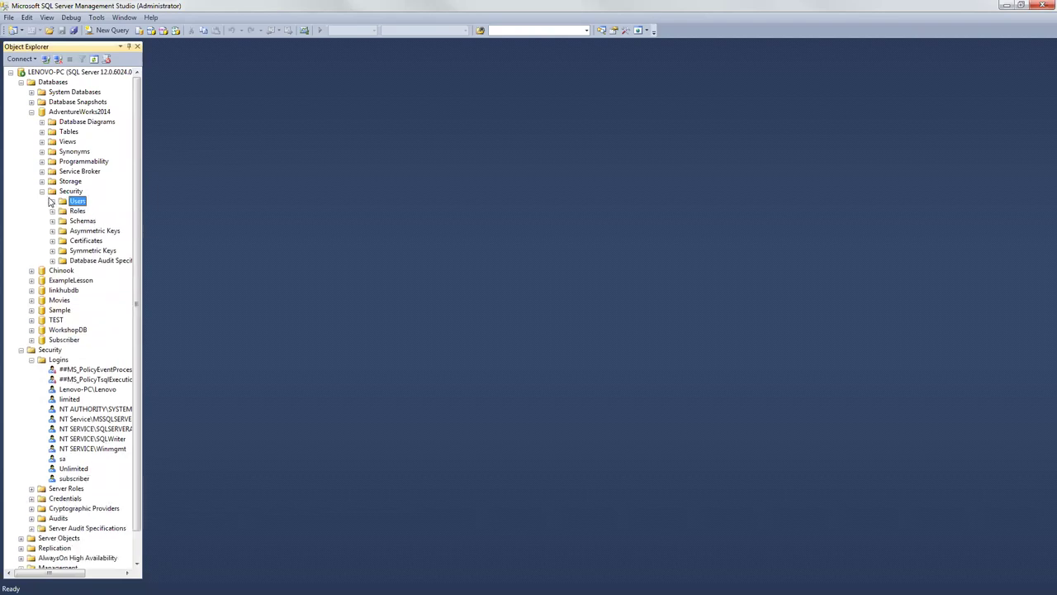
{"action": "left_click", "coordinate": [42, 190]}
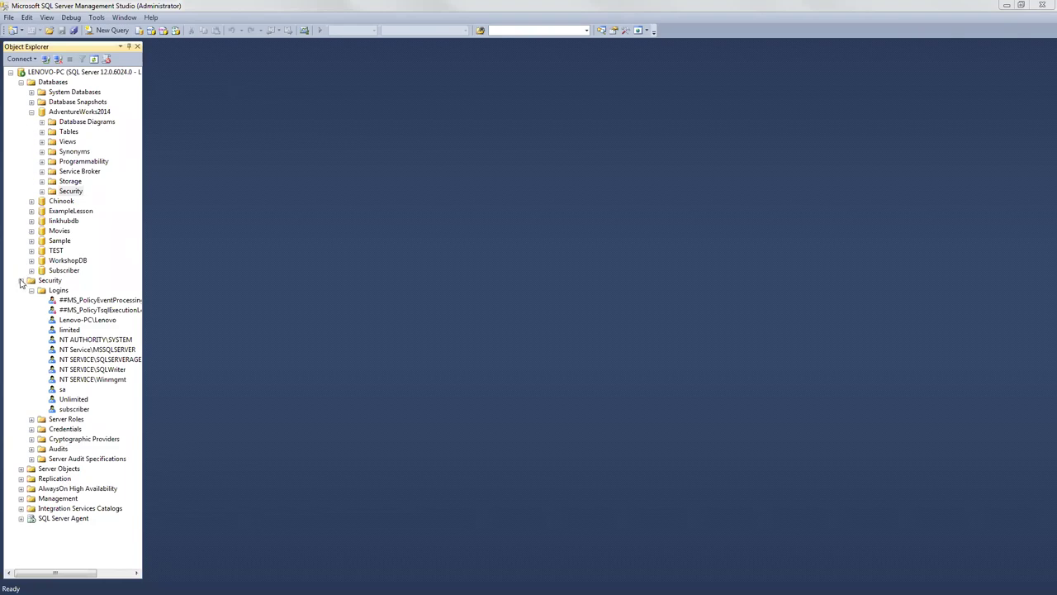
Step: Collapse server-level Security and check SQL Server Agent's service actions to confirm it is running
{"action": "left_click", "coordinate": [150, 18]}
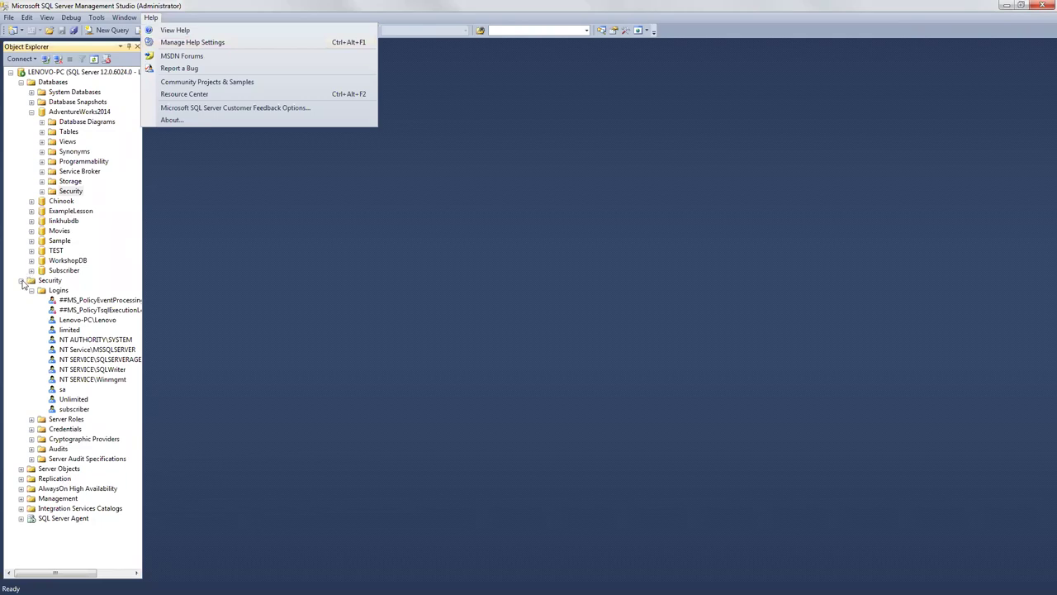
{"action": "left_click", "coordinate": [20, 280]}
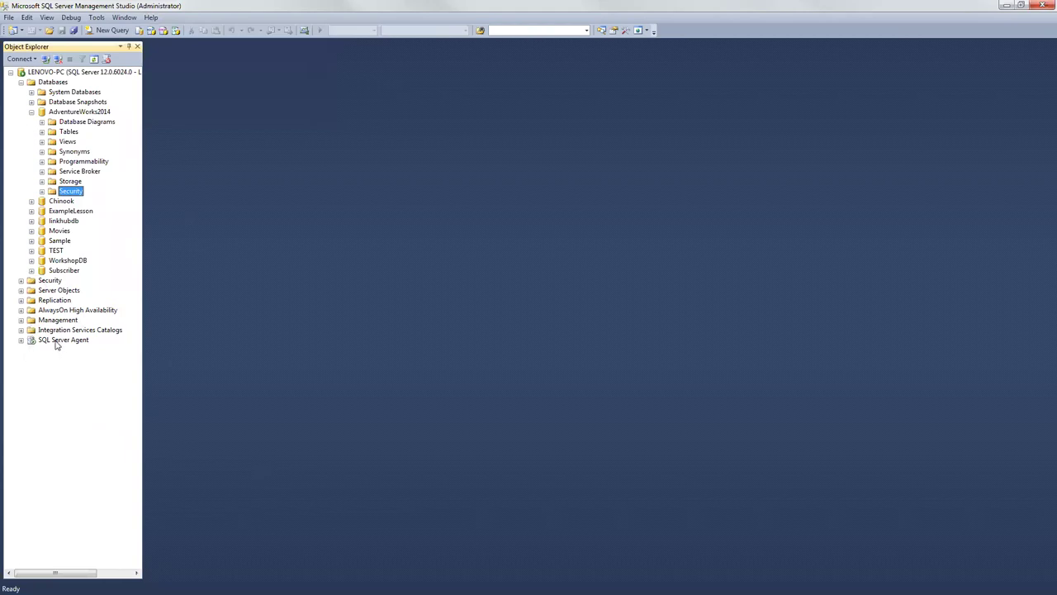
{"action": "left_click", "coordinate": [59, 342]}
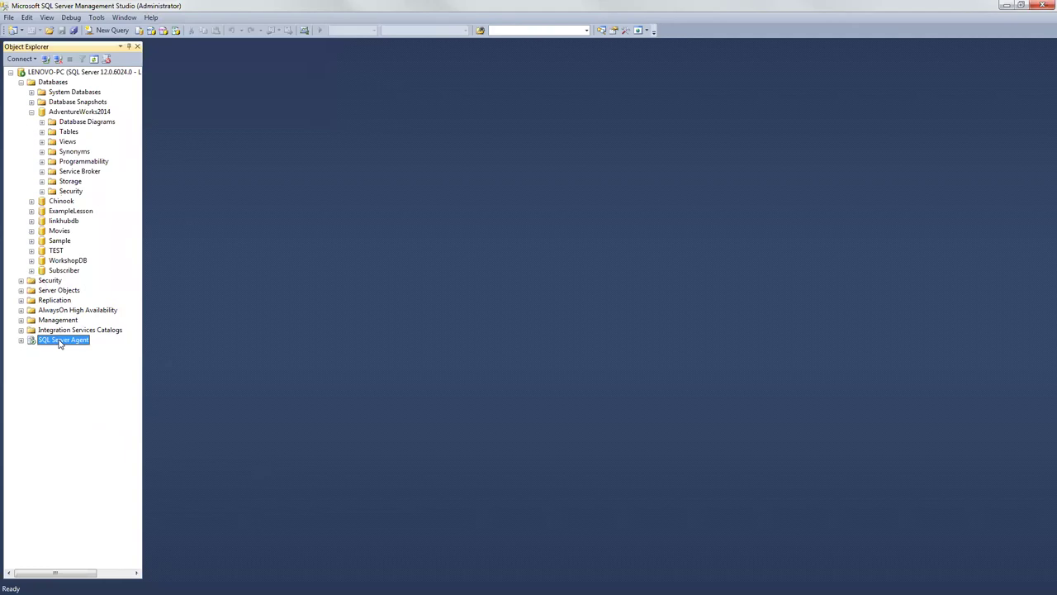
{"action": "right_click", "coordinate": [59, 343]}
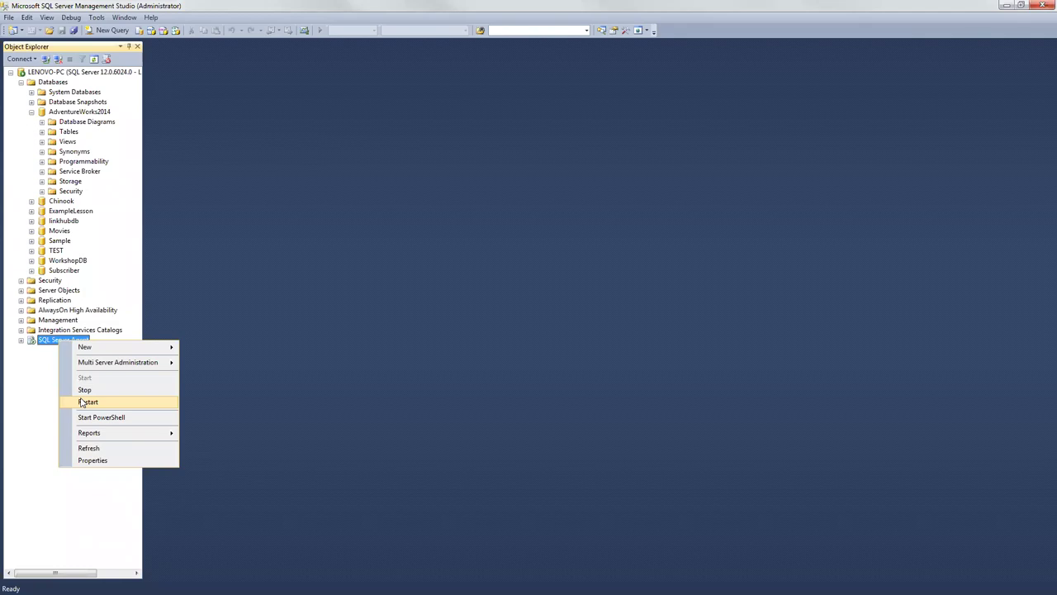
{"action": "left_click", "coordinate": [87, 402]}
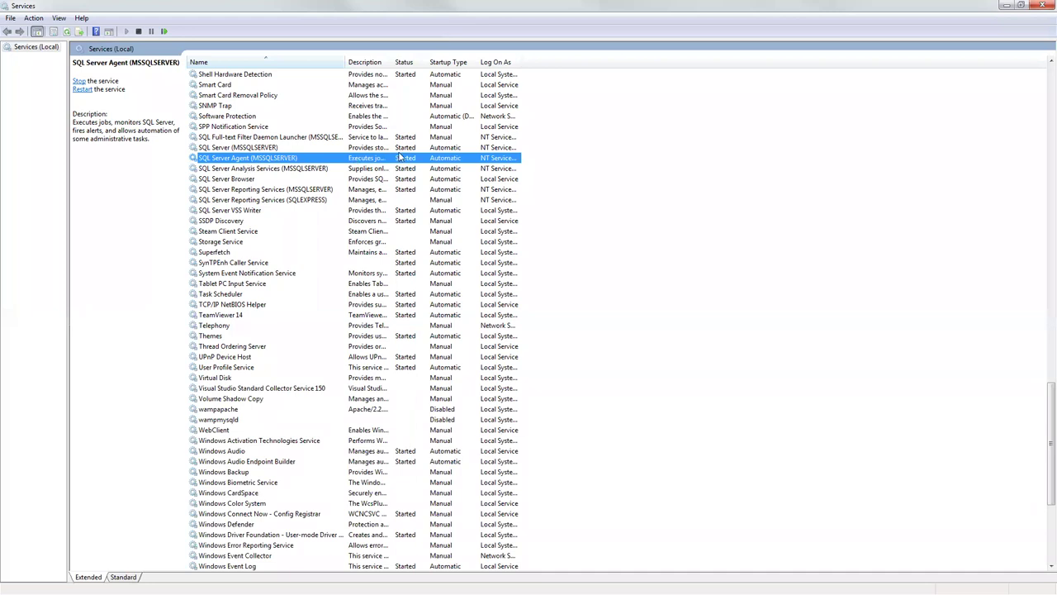
Step: Confirm SQL Server Agent (MSSQLSERVER) keeps Automatic startup in its properties, then return to Management Studio
{"action": "right_click", "coordinate": [396, 158]}
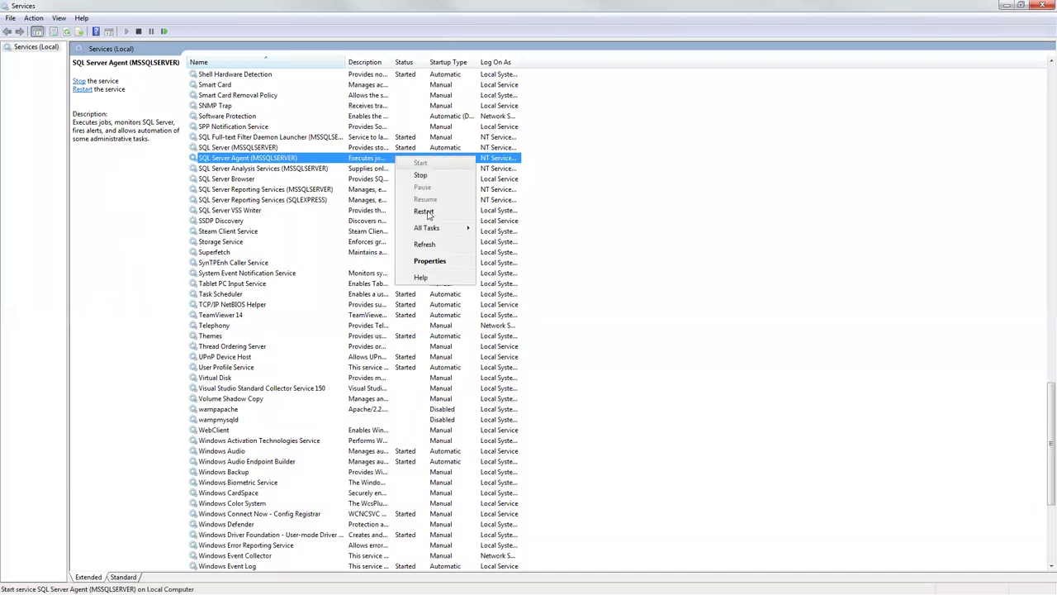
{"action": "left_click", "coordinate": [430, 261]}
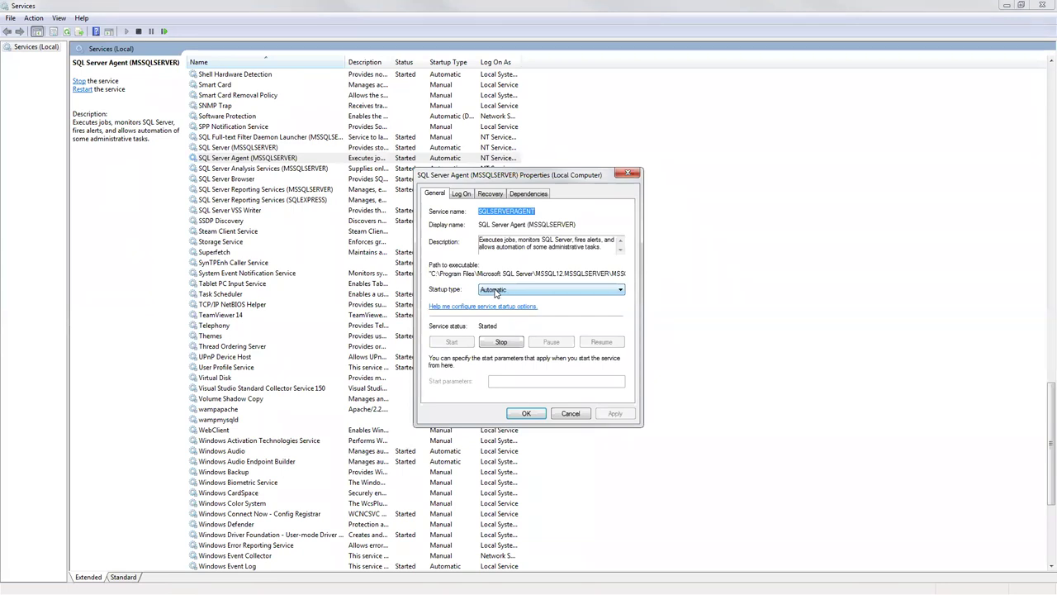
{"action": "left_click", "coordinate": [494, 290]}
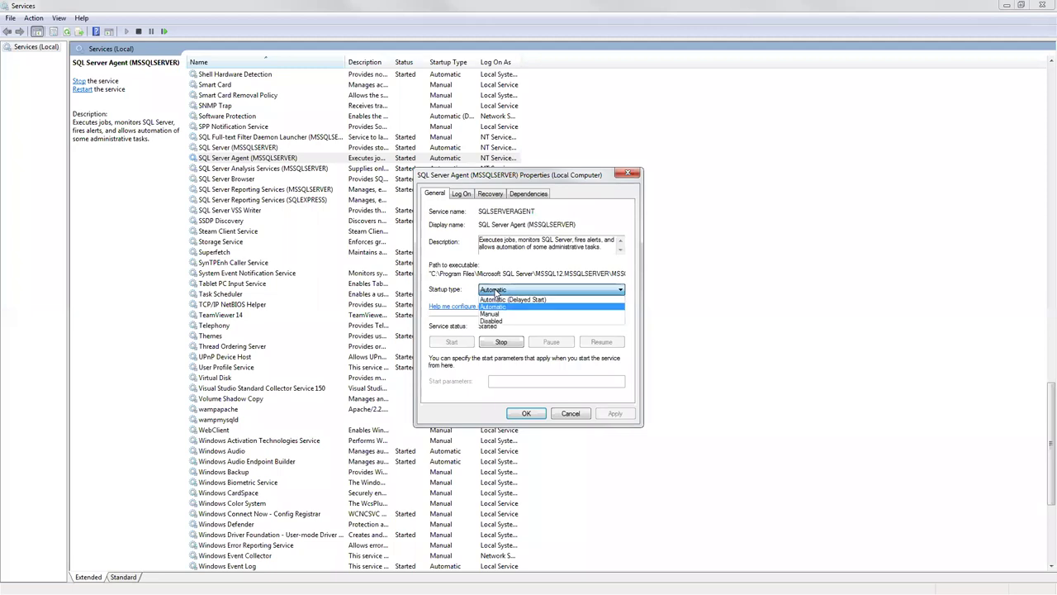
{"action": "left_click", "coordinate": [496, 293]}
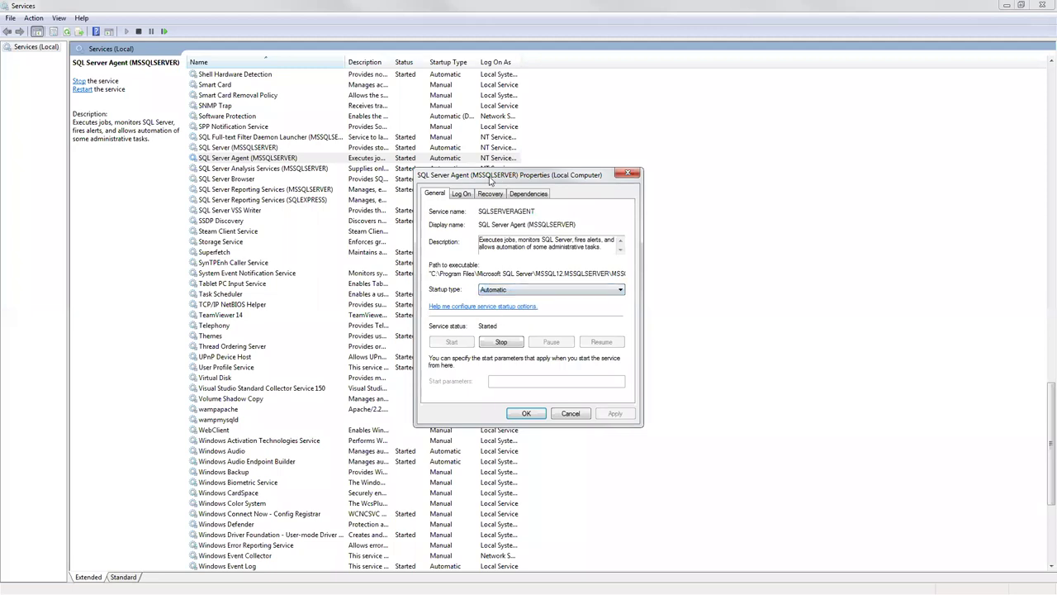
{"action": "left_click_drag", "start_coordinate": [491, 180], "coordinate": [239, 170]}
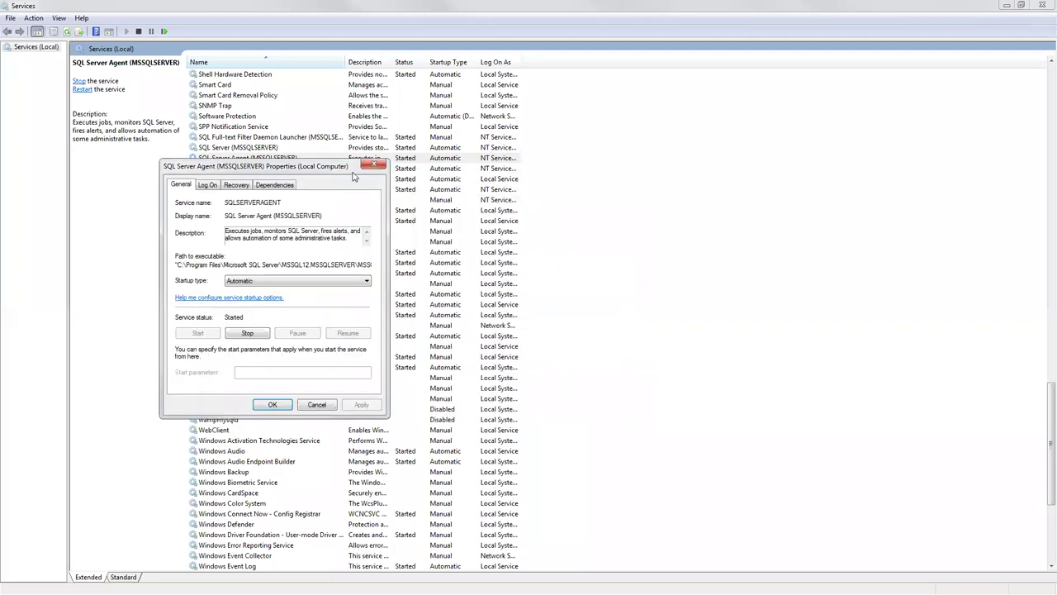
{"action": "left_click", "coordinate": [376, 170]}
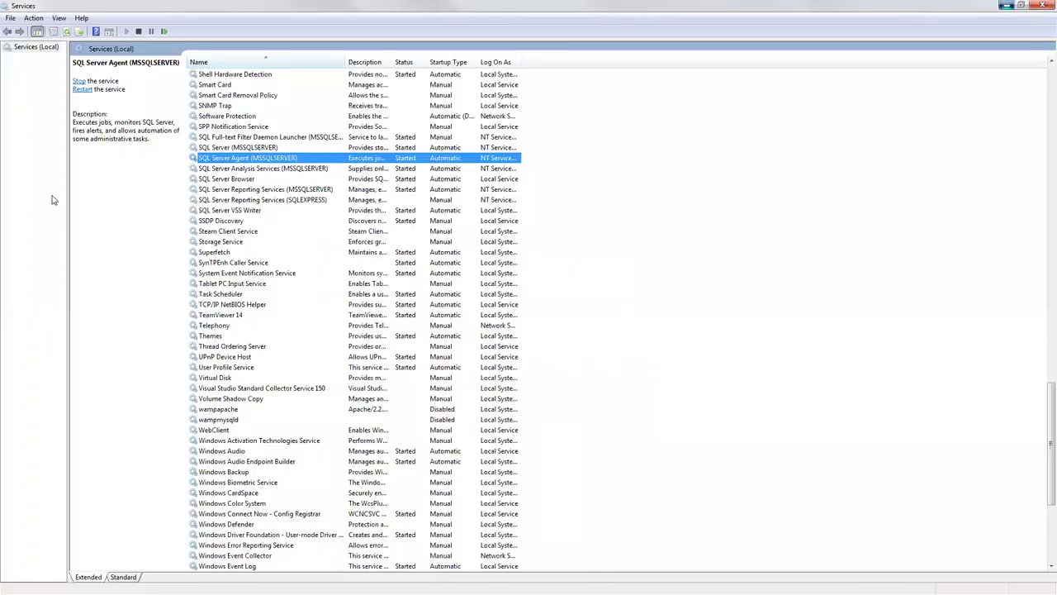
{"action": "key", "text": "alt+Tab"}
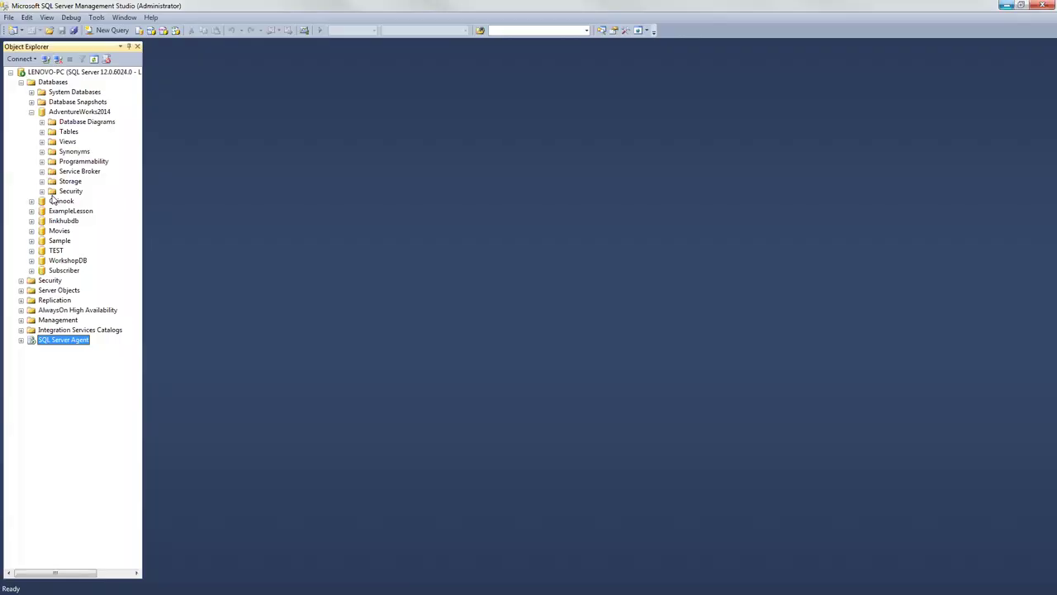
Step: Scroll Object Explorer back left and expand Replication to show Local Publications and Local Subscriptions
{"action": "scroll", "coordinate": [6, 130], "scroll_direction": "right", "scroll_amount": 3}
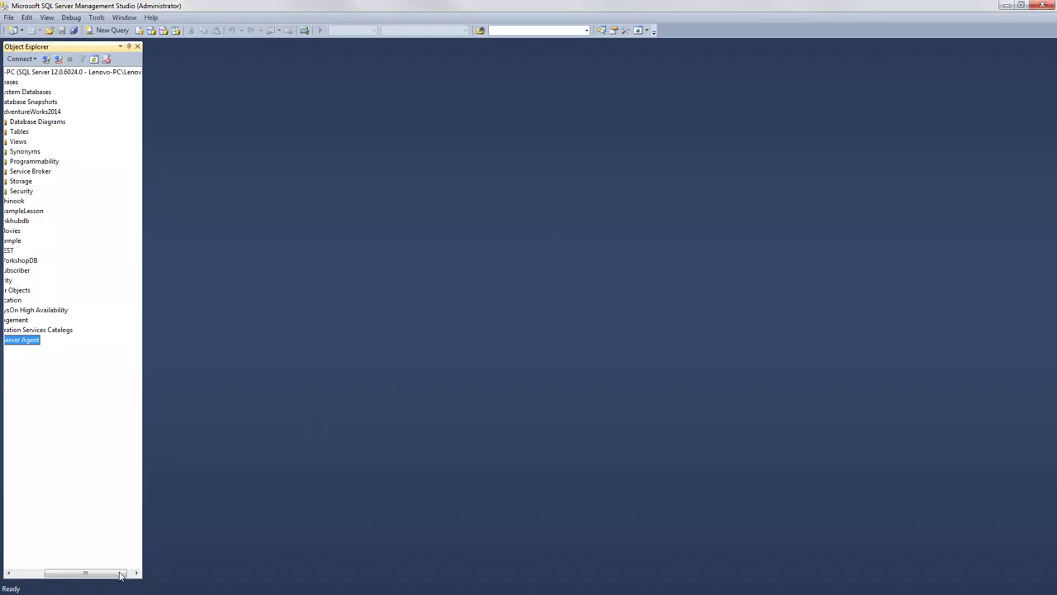
{"action": "left_click_drag", "start_coordinate": [116, 572], "coordinate": [82, 573]}
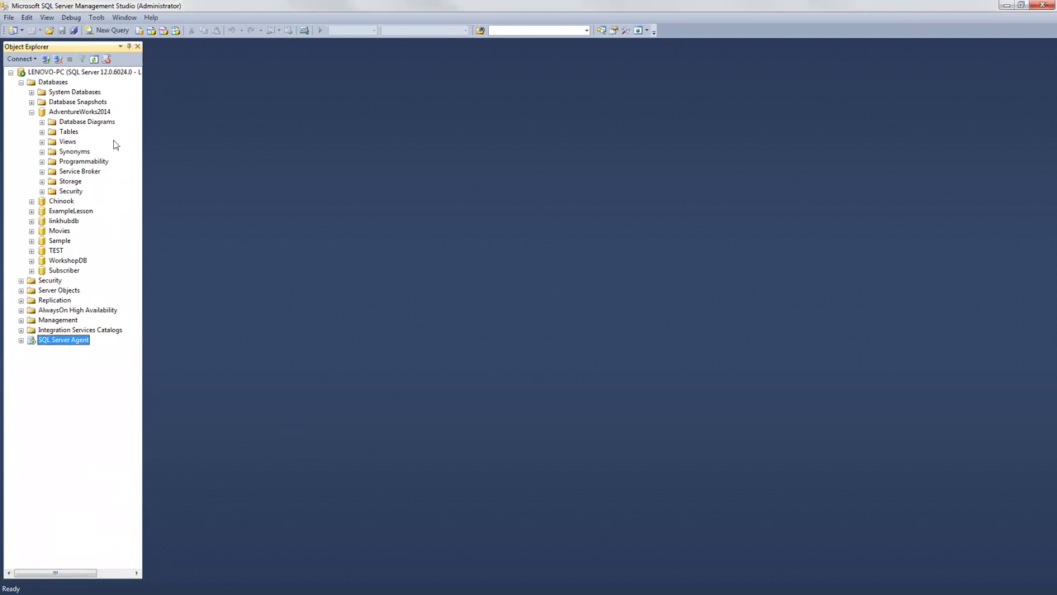
{"action": "left_click", "coordinate": [21, 301]}
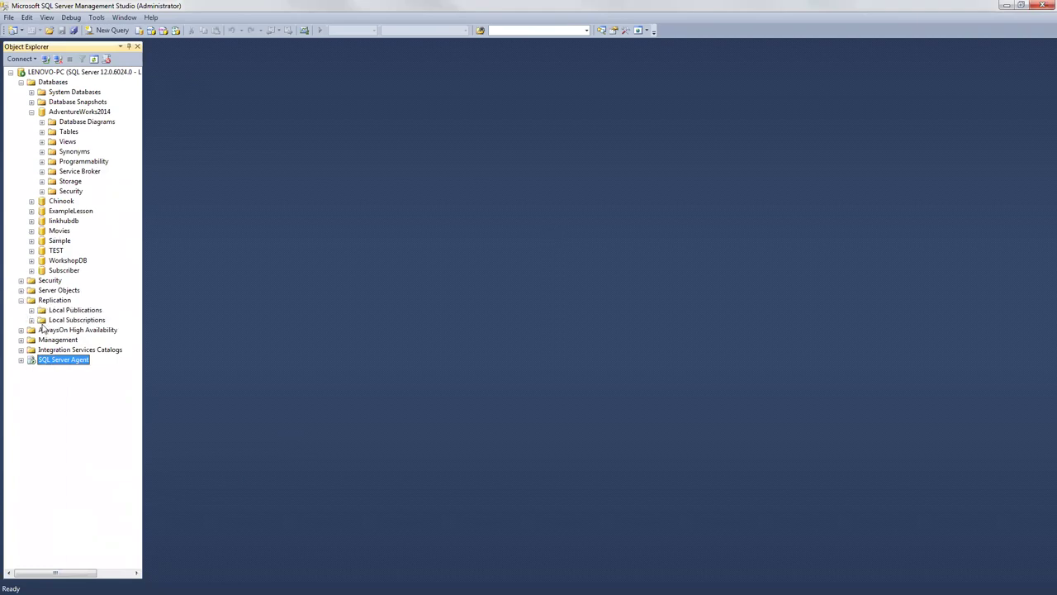
{"action": "left_click", "coordinate": [56, 321]}
{"action": "left_click", "coordinate": [60, 312]}
{"action": "left_click", "coordinate": [56, 301]}
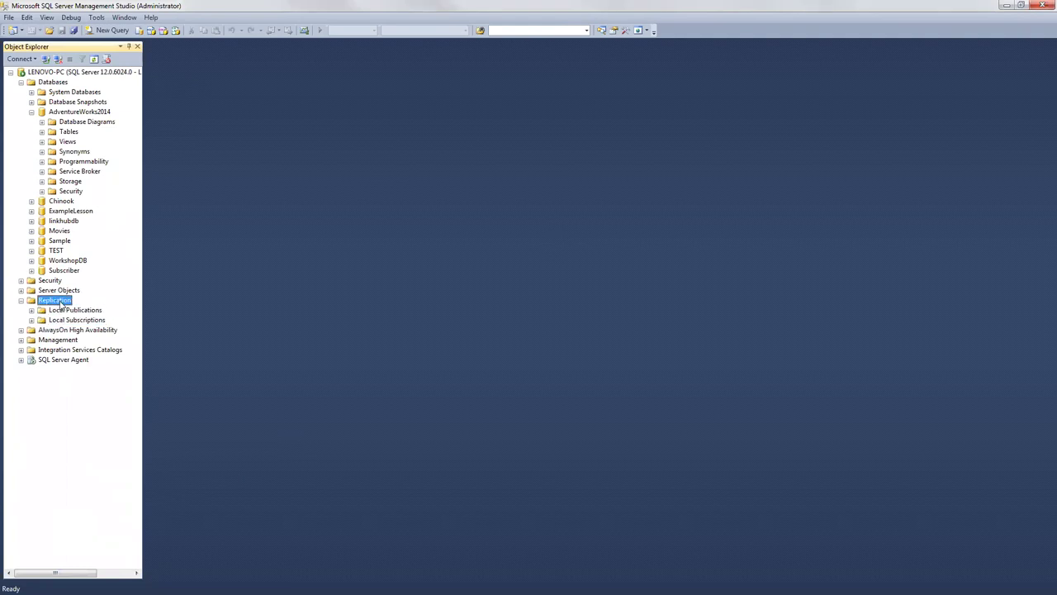
Step: Launch Configure Distribution... from the Replication node's context menu
{"action": "right_click", "coordinate": [60, 306]}
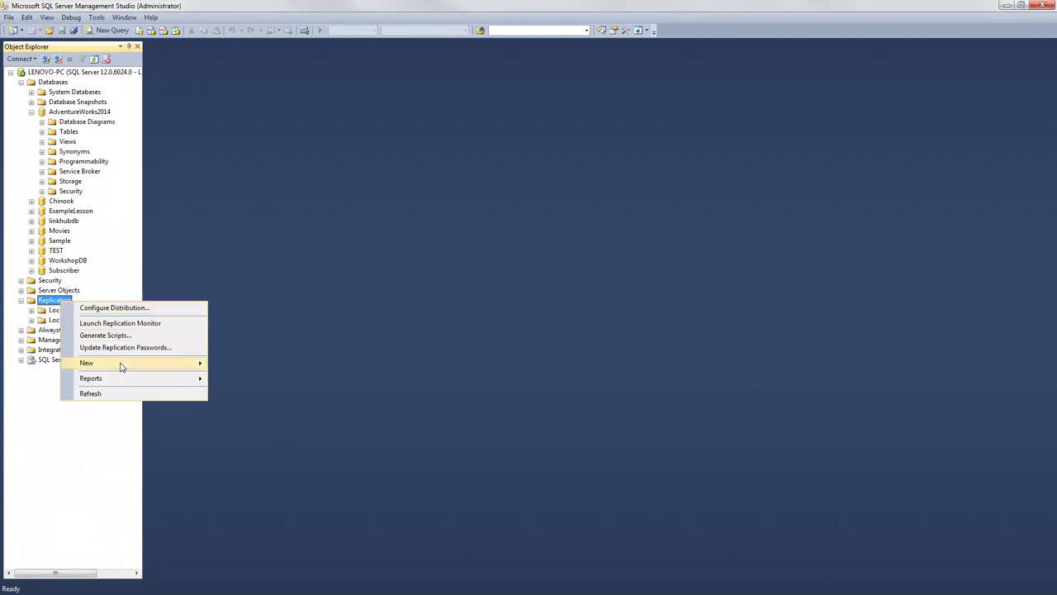
{"action": "left_click", "coordinate": [108, 309]}
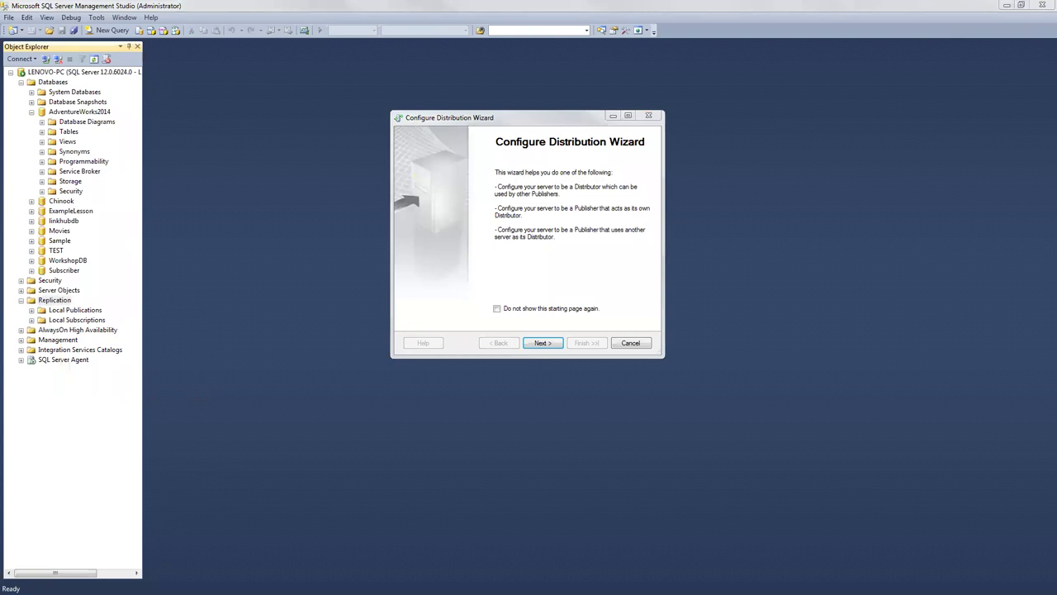
Step: Advance past the wizard's welcome page to the Distributor page and select the LENOVO-PC server node
{"action": "left_click", "coordinate": [549, 344]}
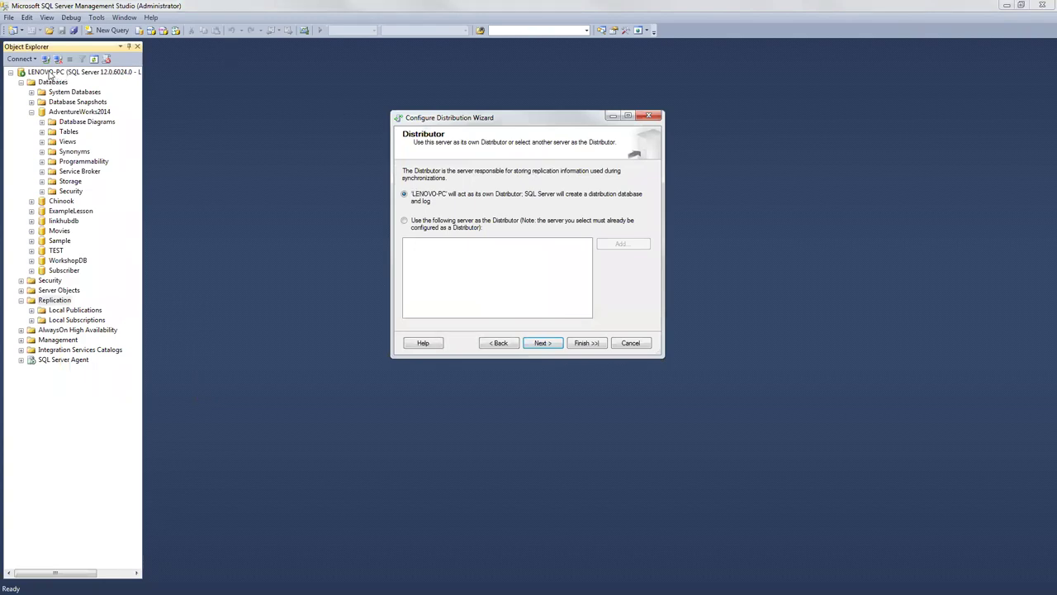
{"action": "left_click", "coordinate": [48, 74]}
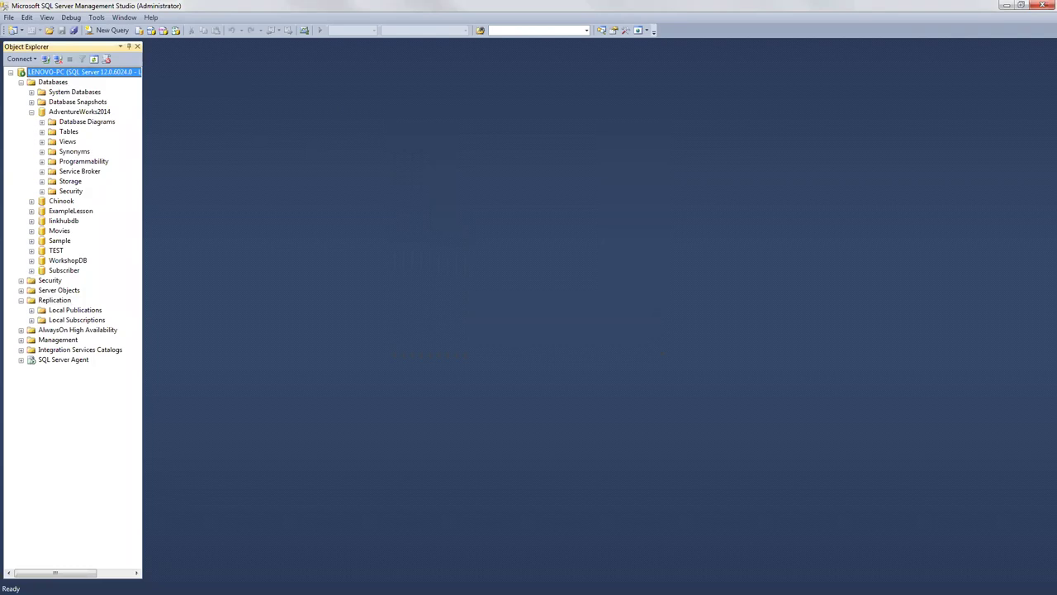
Step: Confirm SQL Server Agent (MSSQLSERVER) is Started in Services, then minimize the console
{"action": "key", "text": "alt+Tab"}
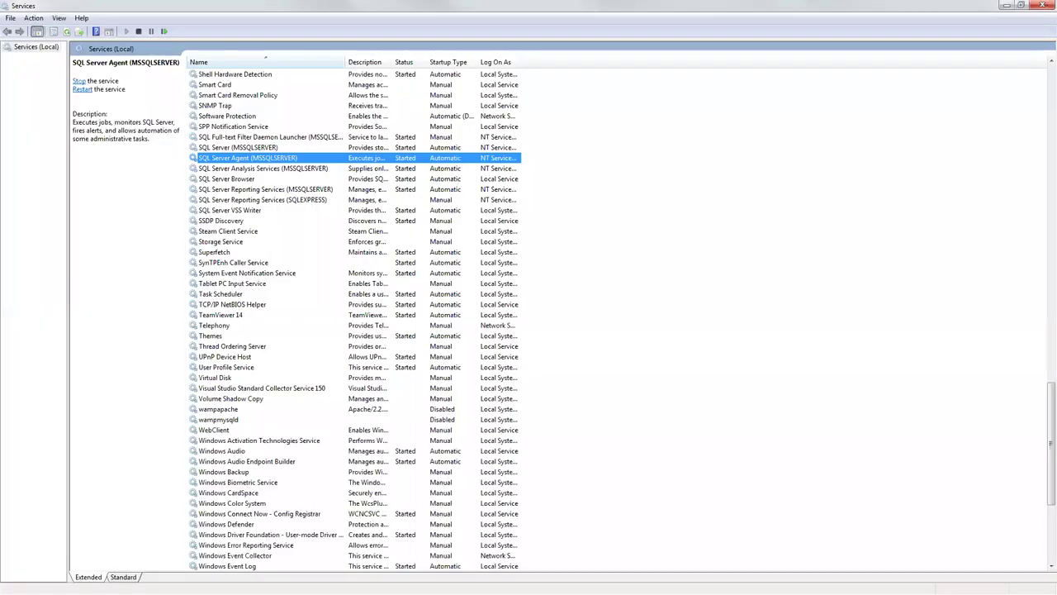
{"action": "key", "text": "alt+Tab"}
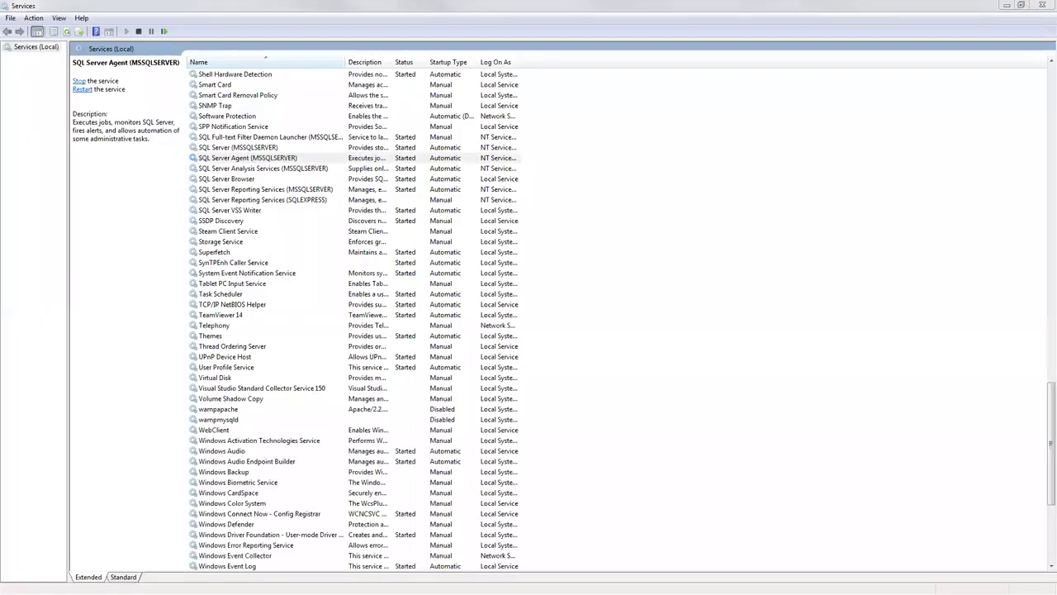
{"action": "left_click", "coordinate": [1004, 7]}
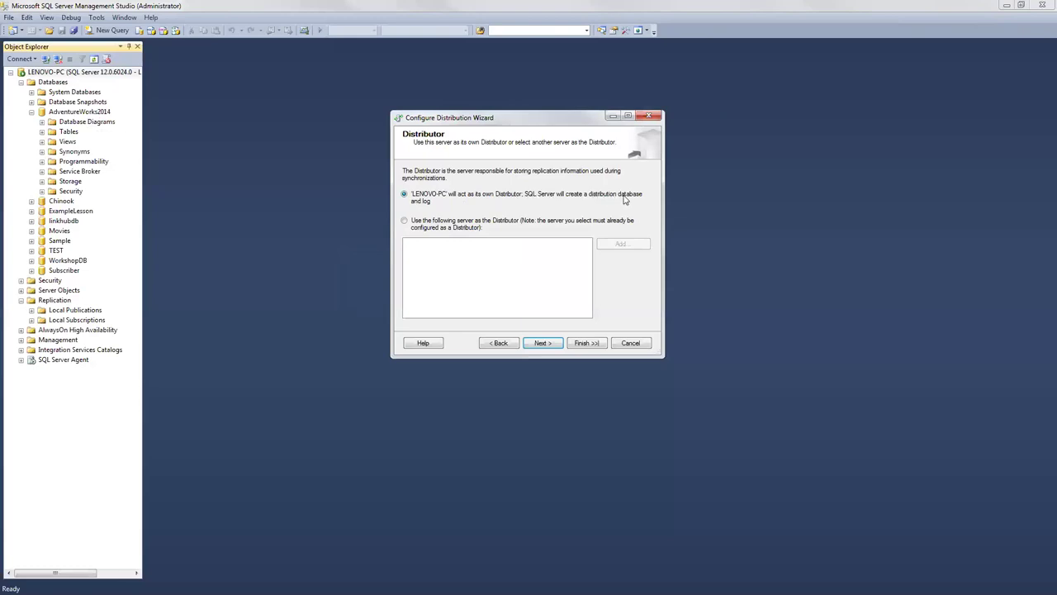
Step: Keep LENOVO-PC as its own Distributor and leave the local ReplData snapshot folder path unchanged
{"action": "left_click", "coordinate": [543, 344]}
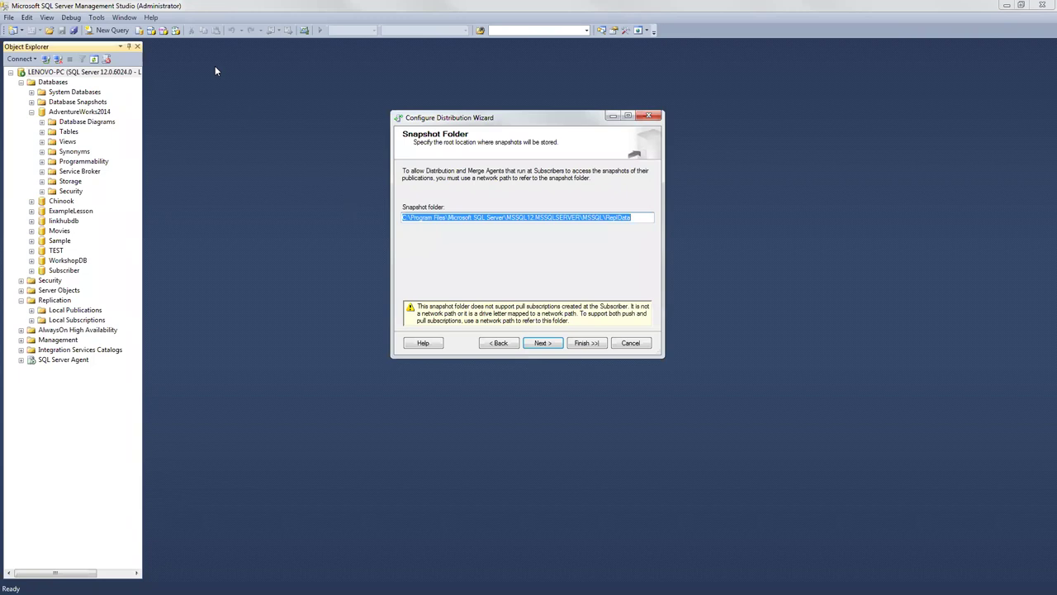
{"action": "left_click", "coordinate": [409, 219]}
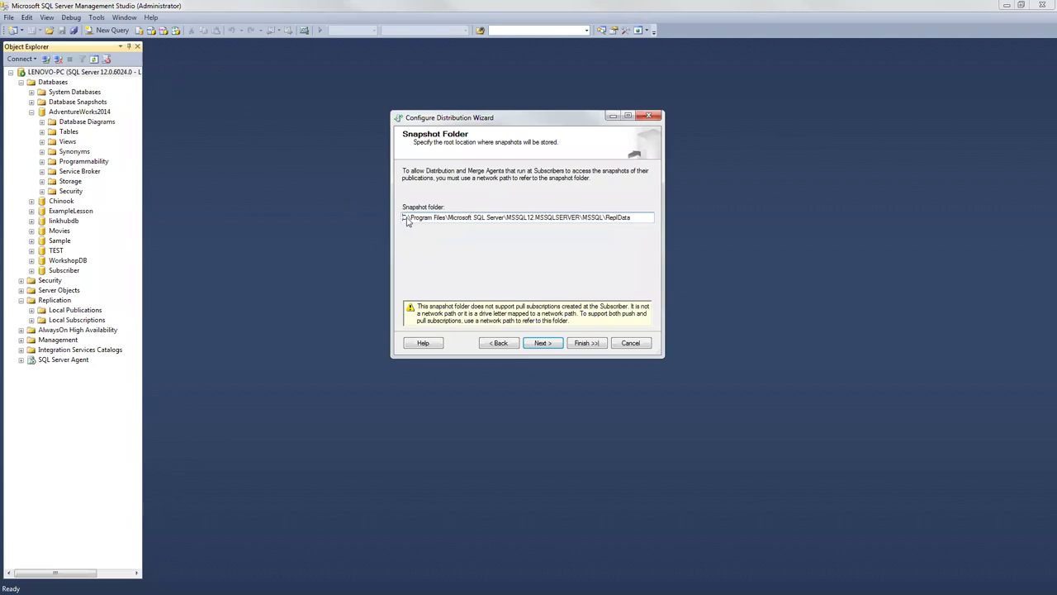
{"action": "type", "text": "\\\\"}
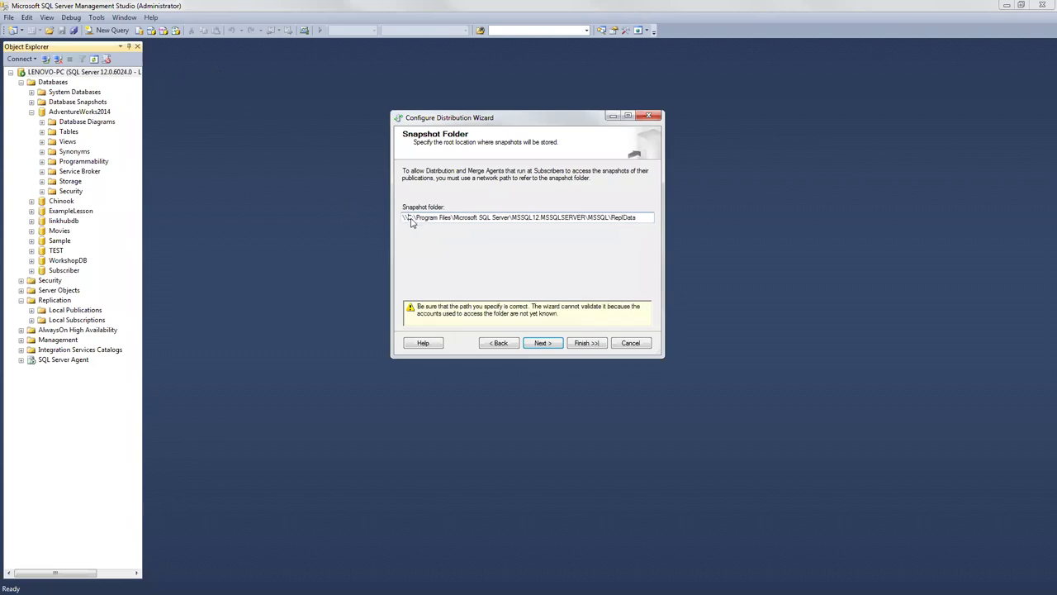
{"action": "key", "text": "BackSpace"}
{"action": "key", "text": "BackSpace"}
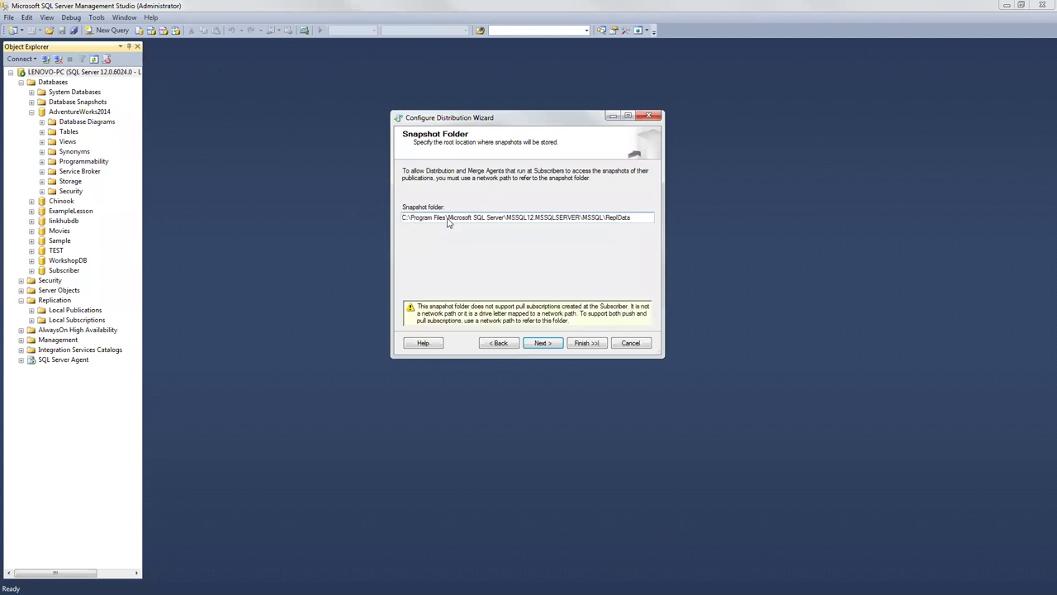
{"action": "left_click", "coordinate": [542, 344]}
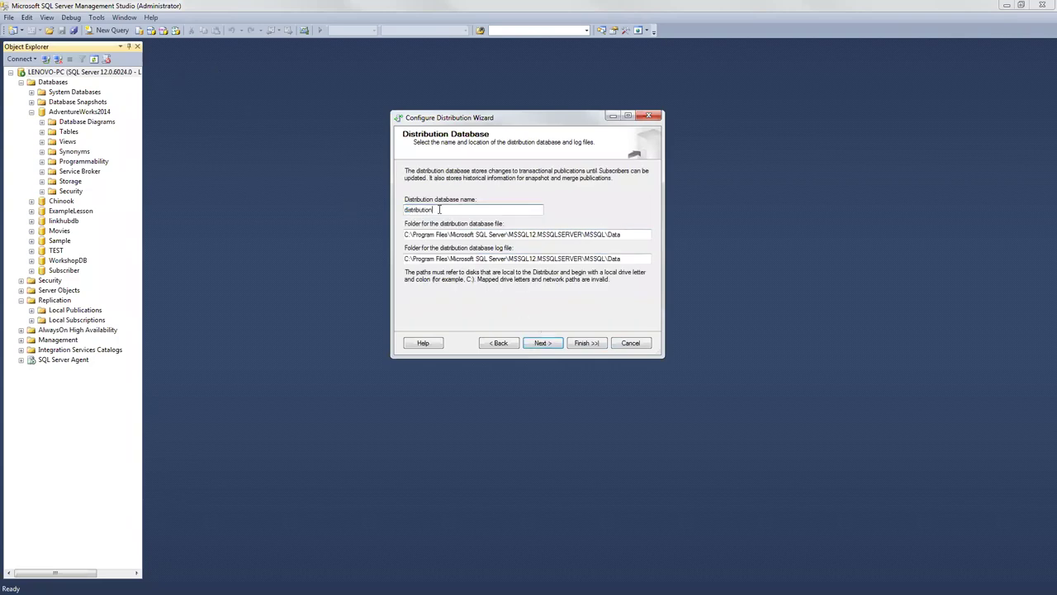
Step: Accept the 'distribution' database and publisher defaults, then finish the wizard
{"action": "left_click", "coordinate": [547, 343]}
{"action": "left_click", "coordinate": [549, 343]}
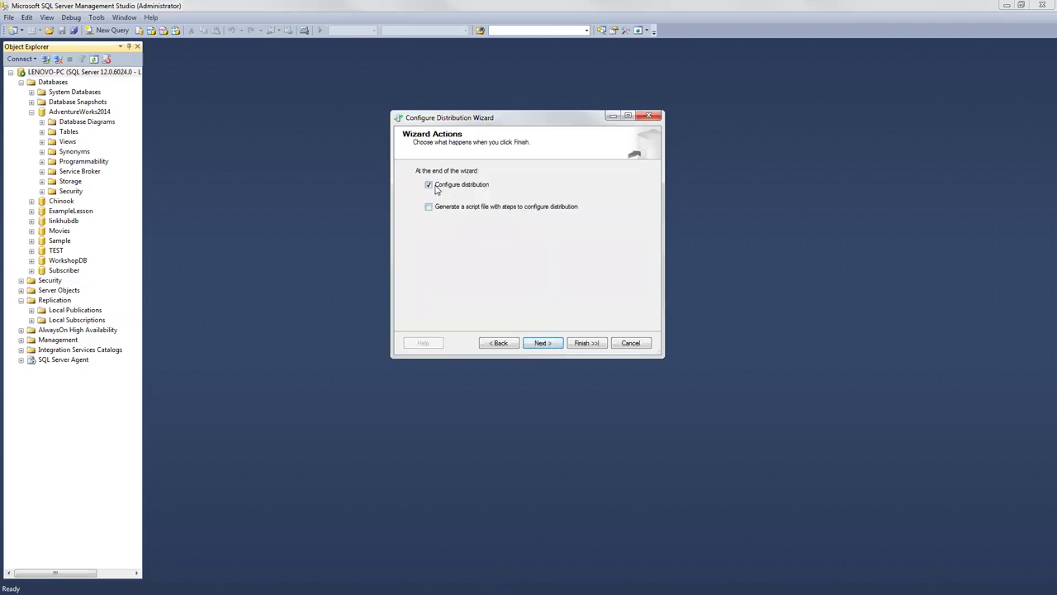
{"action": "left_click", "coordinate": [547, 342]}
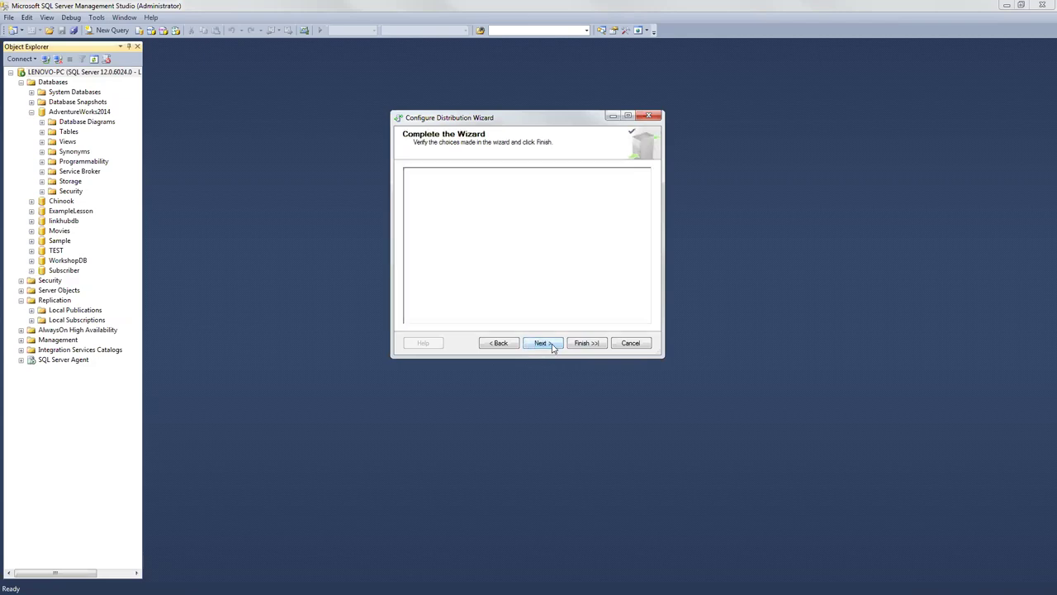
{"action": "left_click", "coordinate": [584, 344]}
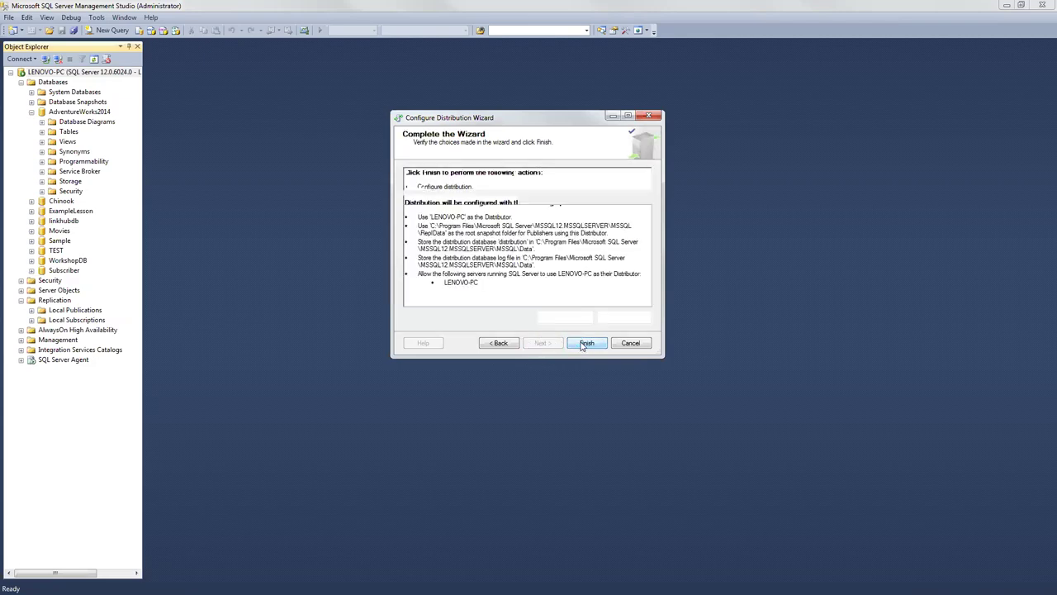
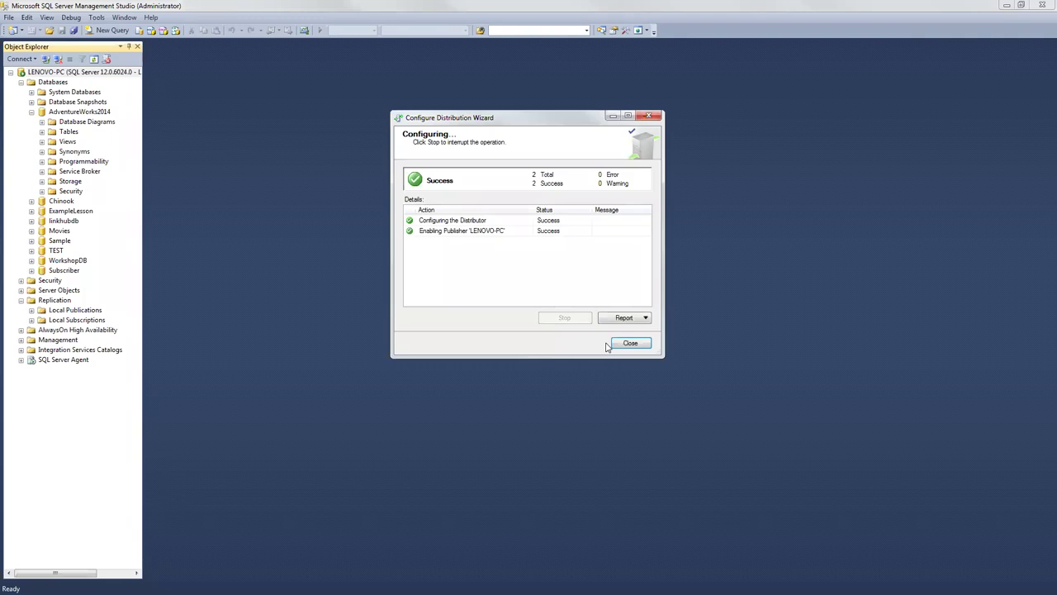
Step: Close the Configure Distribution Wizard now that distribution is configured successfully
{"action": "left_click", "coordinate": [632, 343]}
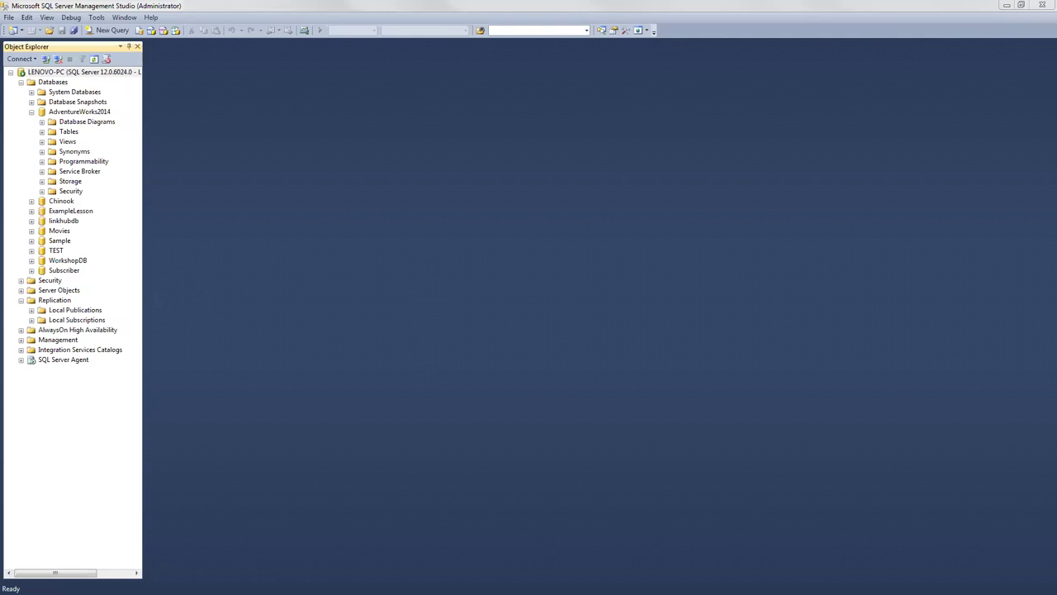
Step: Start a new Snapshot publication of AdventureWorks2014 from Local Publications, reaching the Articles page
{"action": "right_click", "coordinate": [86, 312]}
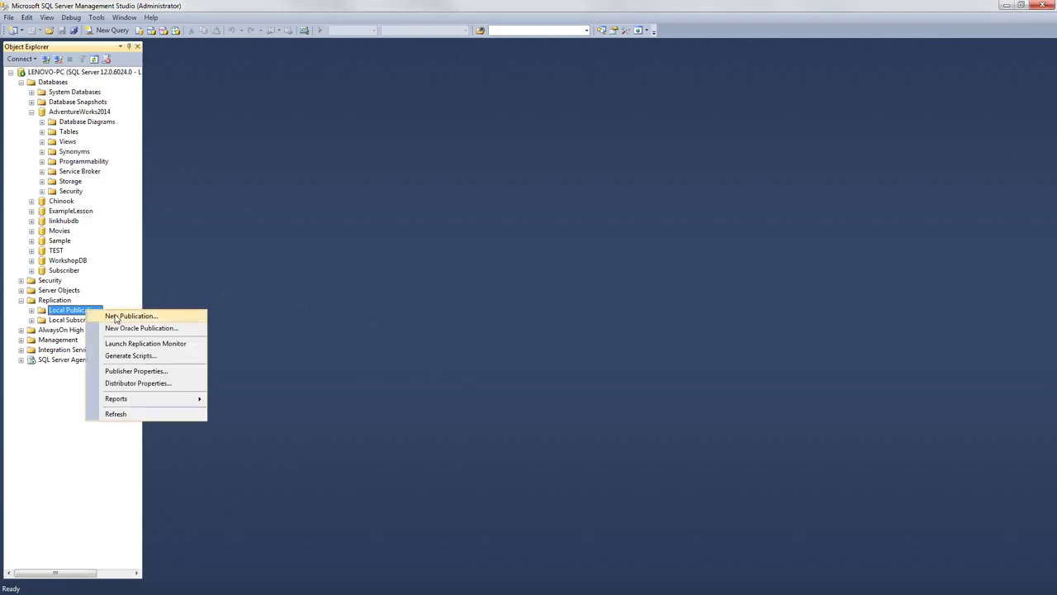
{"action": "left_click", "coordinate": [114, 316]}
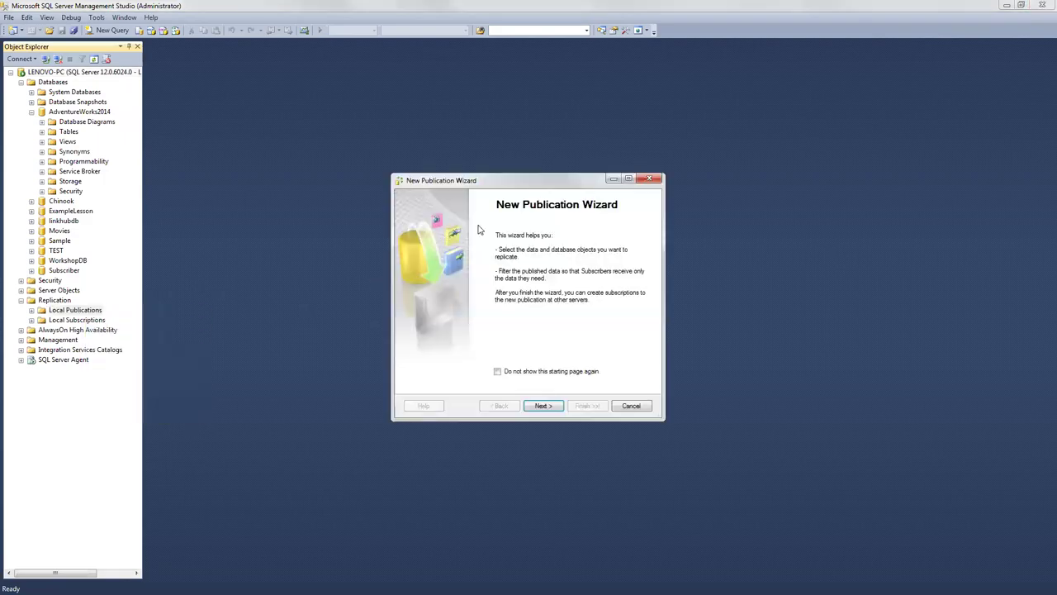
{"action": "left_click", "coordinate": [546, 404]}
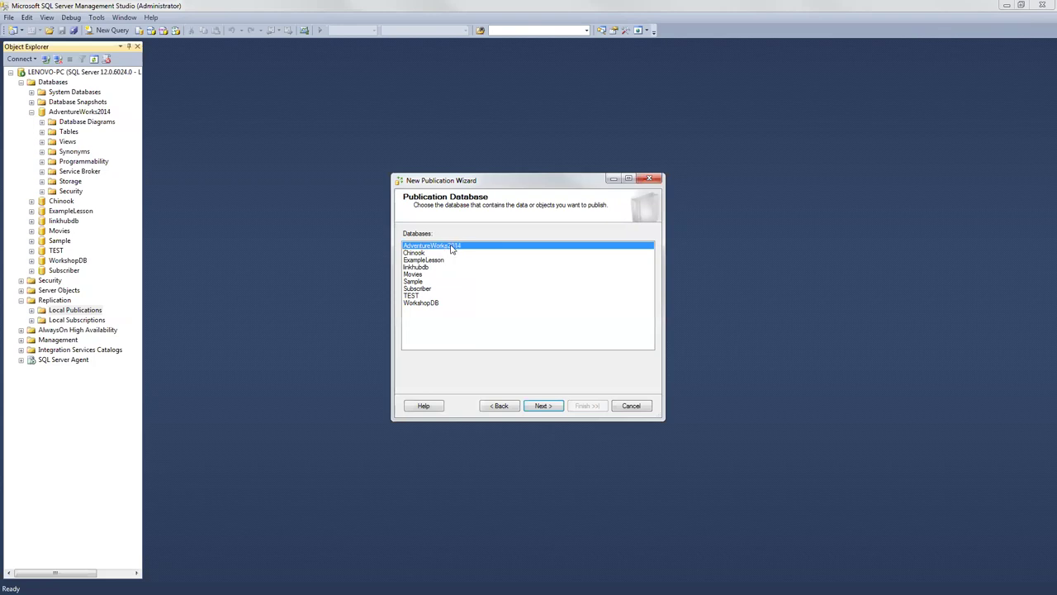
{"action": "left_click", "coordinate": [543, 406]}
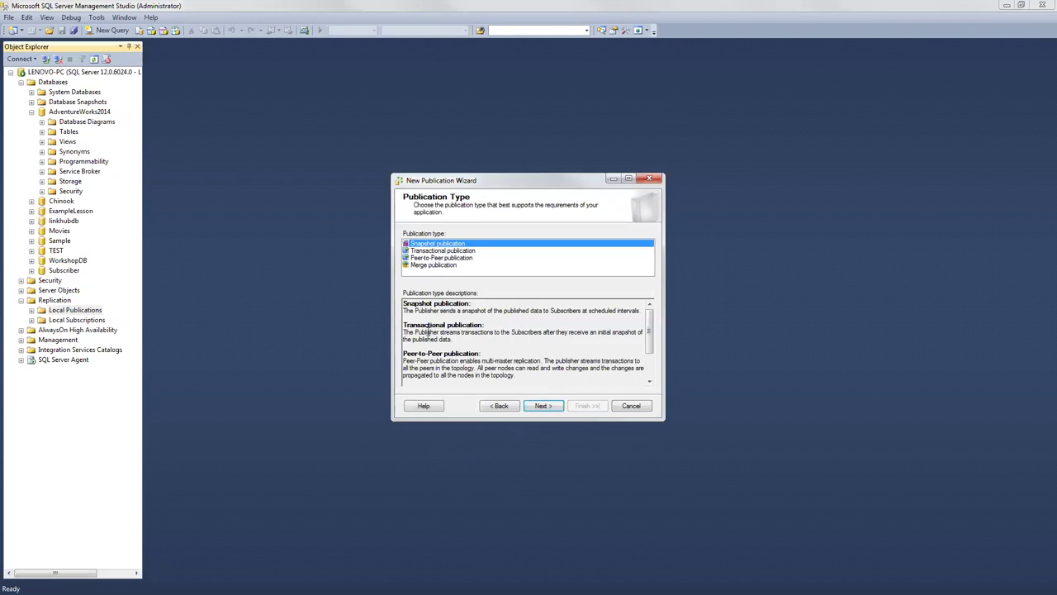
{"action": "left_click_drag", "start_coordinate": [406, 310], "coordinate": [642, 311]}
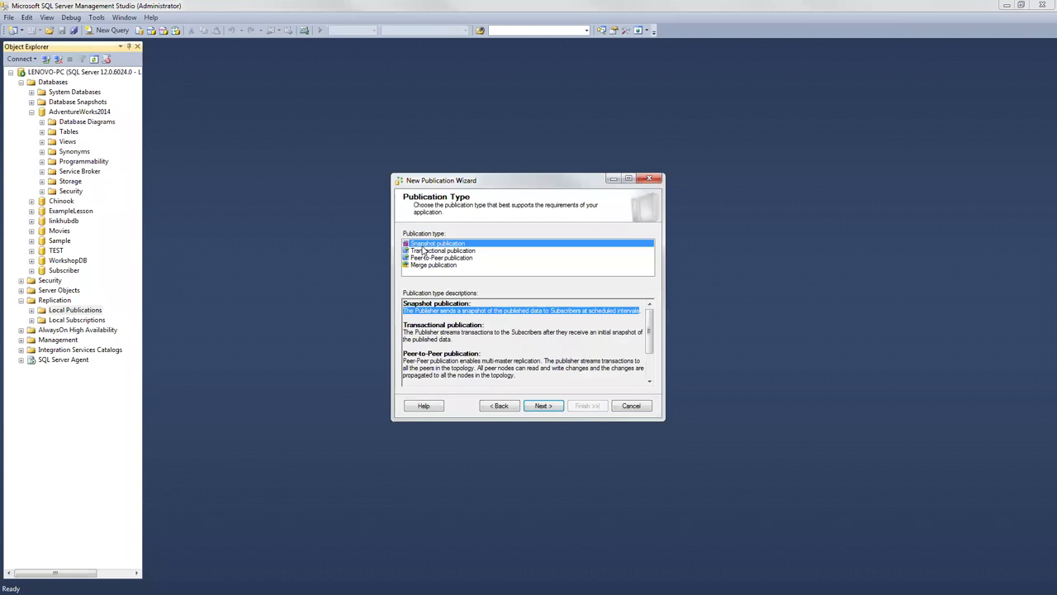
{"action": "left_click", "coordinate": [553, 406]}
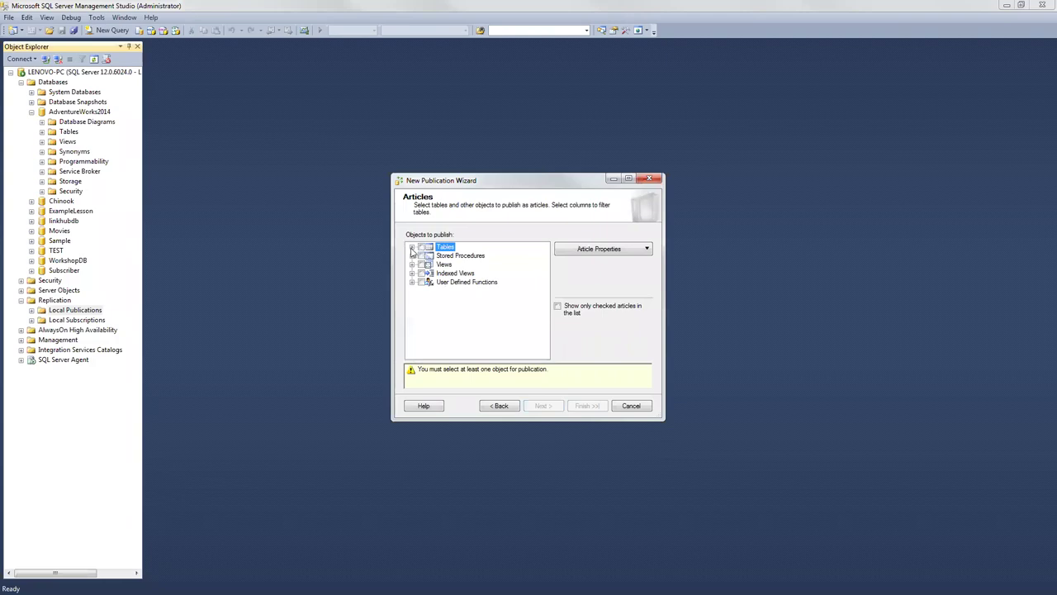
Step: Select all tables, stored procedures, views, indexed views and user-defined functions as articles
{"action": "left_click", "coordinate": [411, 249]}
{"action": "mouse_move", "coordinate": [545, 259]}
{"action": "left_mouse_down"}
{"action": "mouse_move", "coordinate": [544, 330]}
{"action": "mouse_move", "coordinate": [544, 250]}
{"action": "left_mouse_up"}
{"action": "left_click", "coordinate": [412, 248]}
{"action": "left_click", "coordinate": [412, 256]}
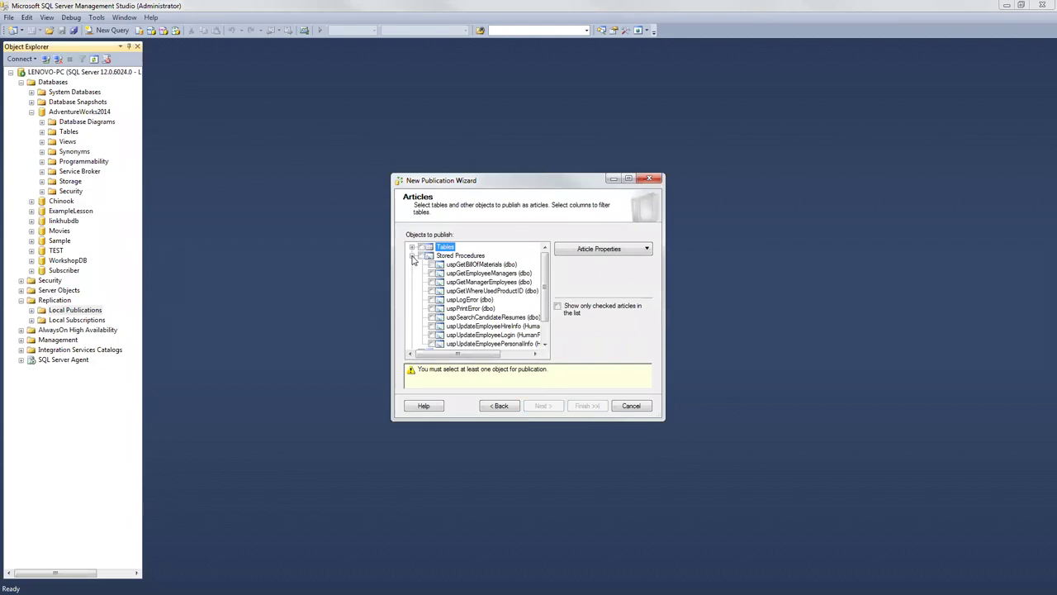
{"action": "left_click", "coordinate": [412, 257]}
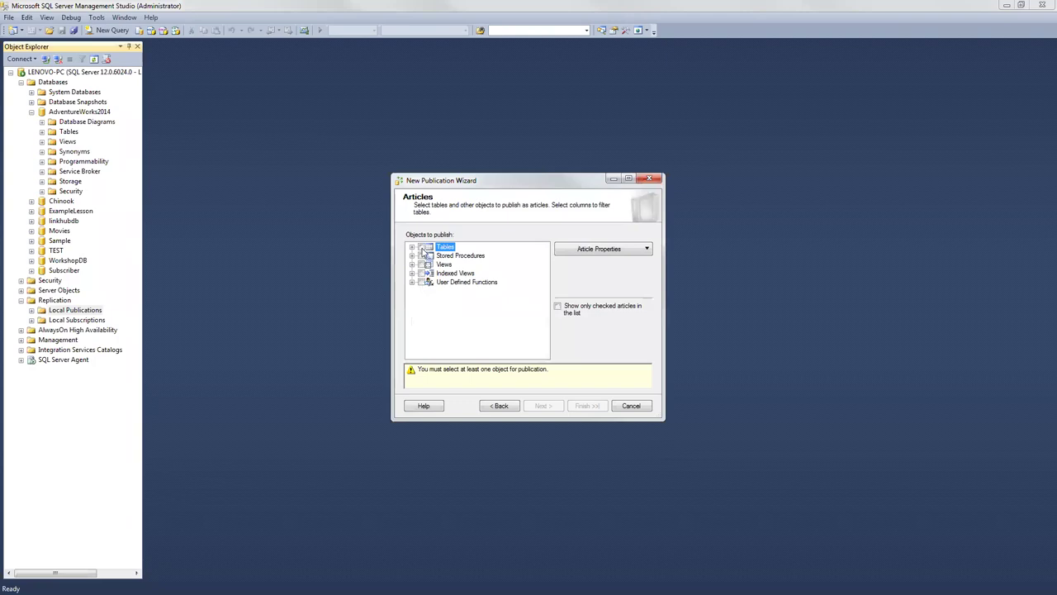
{"action": "left_click", "coordinate": [424, 249]}
{"action": "left_click", "coordinate": [421, 256]}
{"action": "left_click", "coordinate": [421, 264]}
{"action": "left_click", "coordinate": [422, 272]}
{"action": "left_click", "coordinate": [422, 282]}
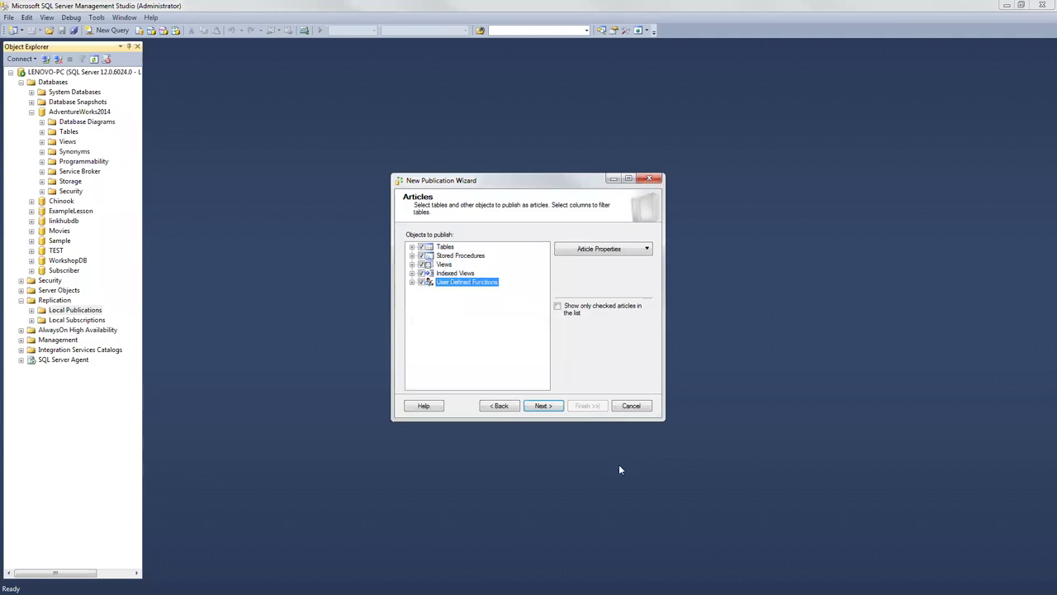
Step: Accept the article issues, skip row filters, and enable creating a snapshot immediately
{"action": "left_click", "coordinate": [545, 405]}
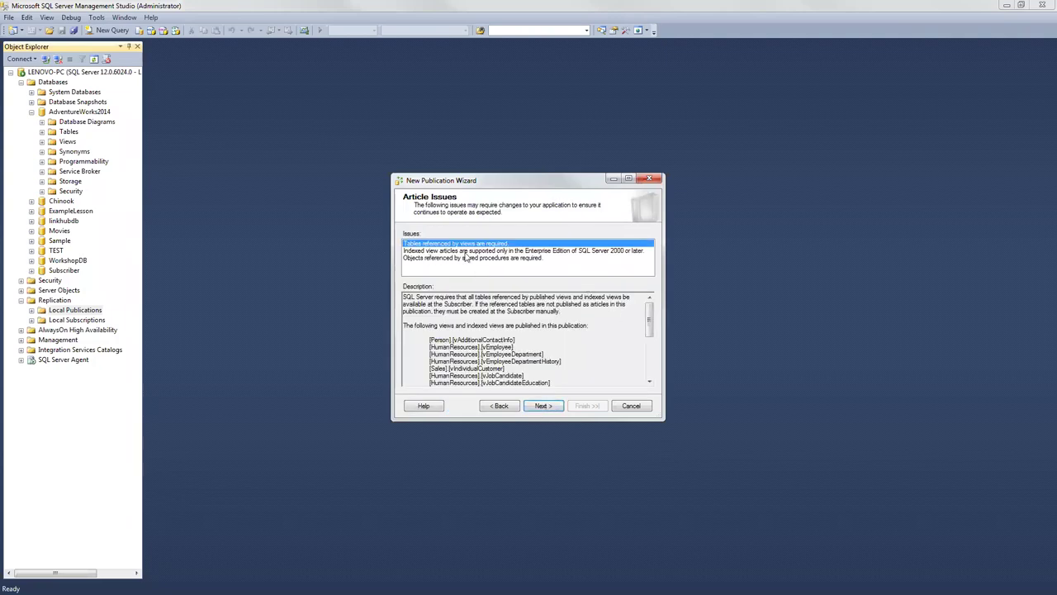
{"action": "left_click", "coordinate": [542, 408]}
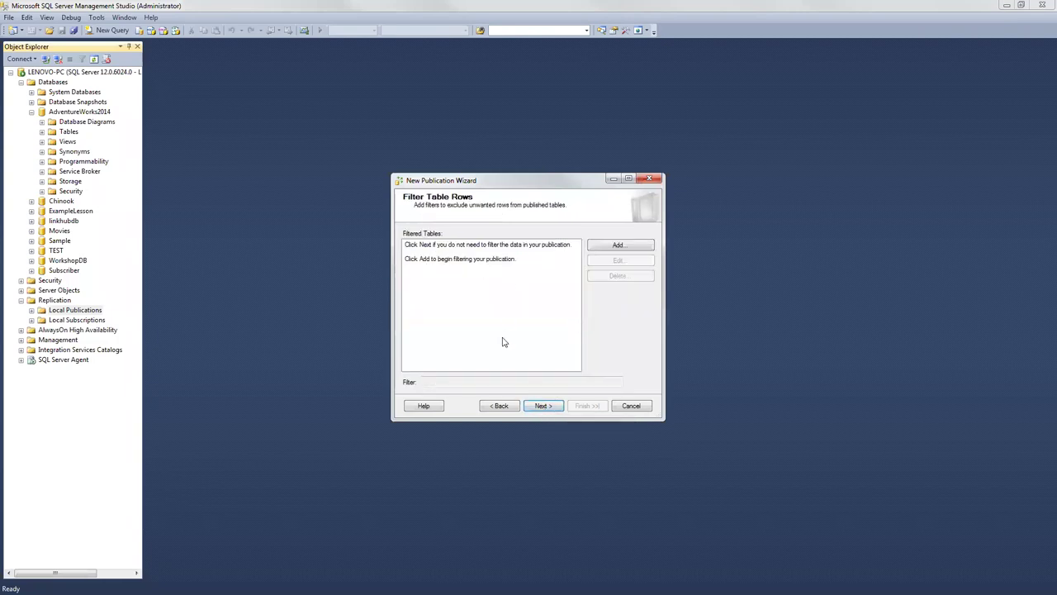
{"action": "left_click", "coordinate": [543, 405]}
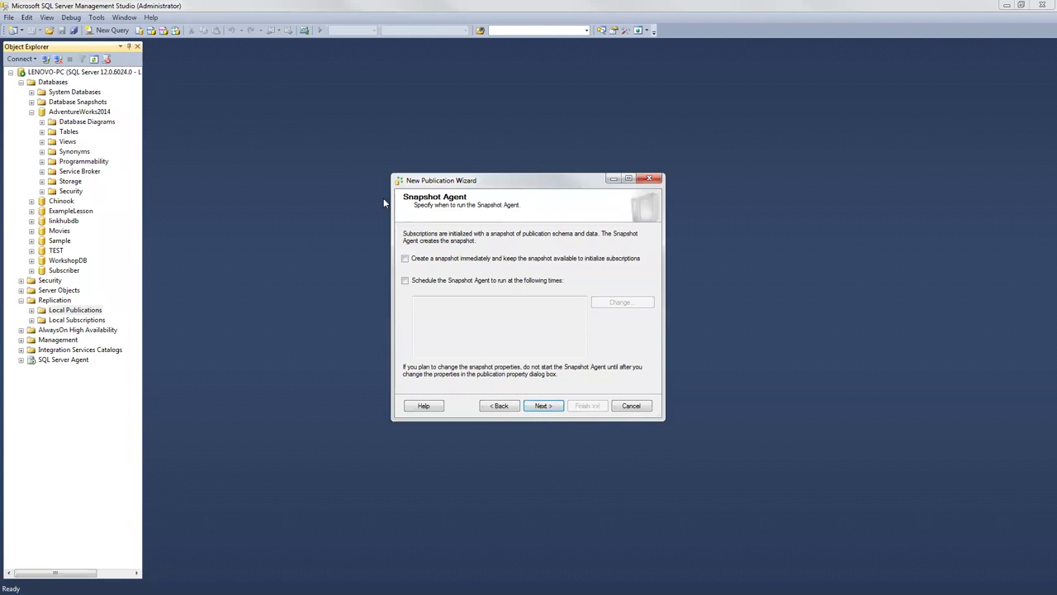
{"action": "left_click", "coordinate": [475, 273]}
Step: Advance from the Snapshot Agent page to the Agent Security page
{"action": "left_click", "coordinate": [537, 405]}
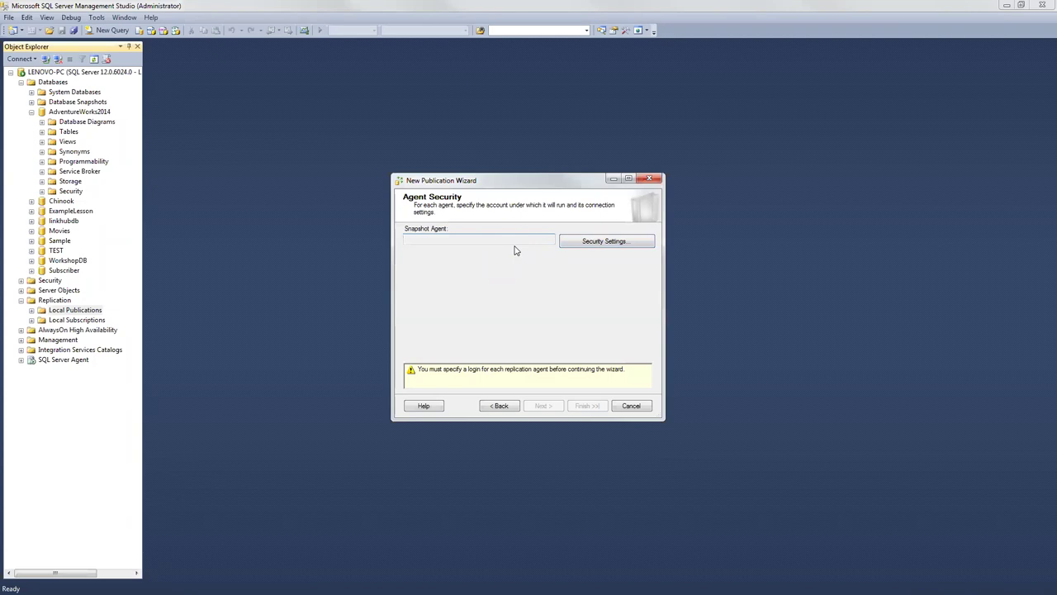
Step: Run the Snapshot Agent under the SQL Server Agent account, connecting via SQL login 'Subscriber' with its password
{"action": "left_click", "coordinate": [618, 243]}
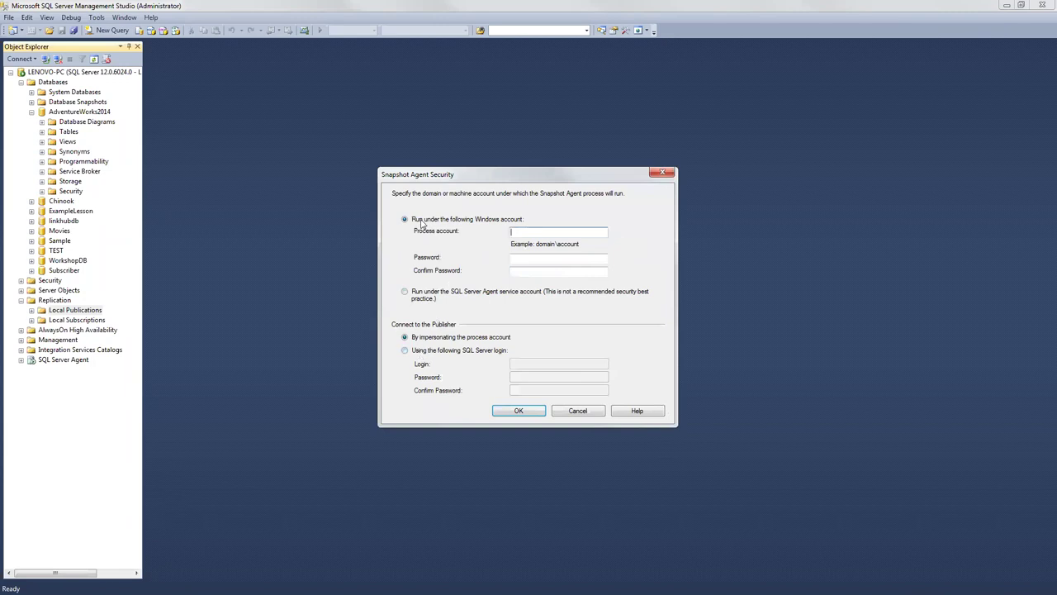
{"action": "left_click", "coordinate": [406, 293]}
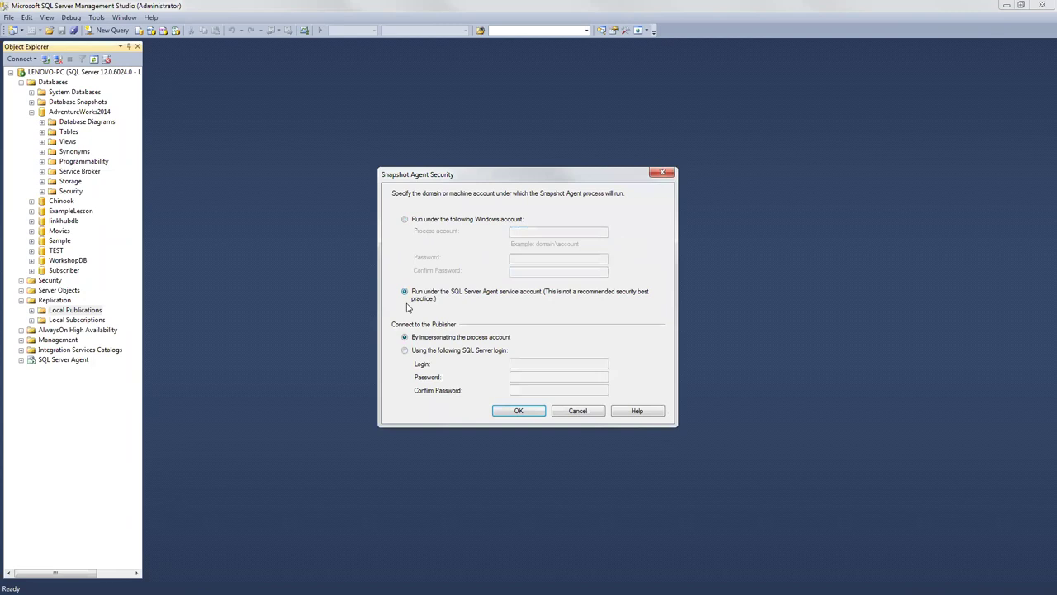
{"action": "left_click", "coordinate": [405, 350]}
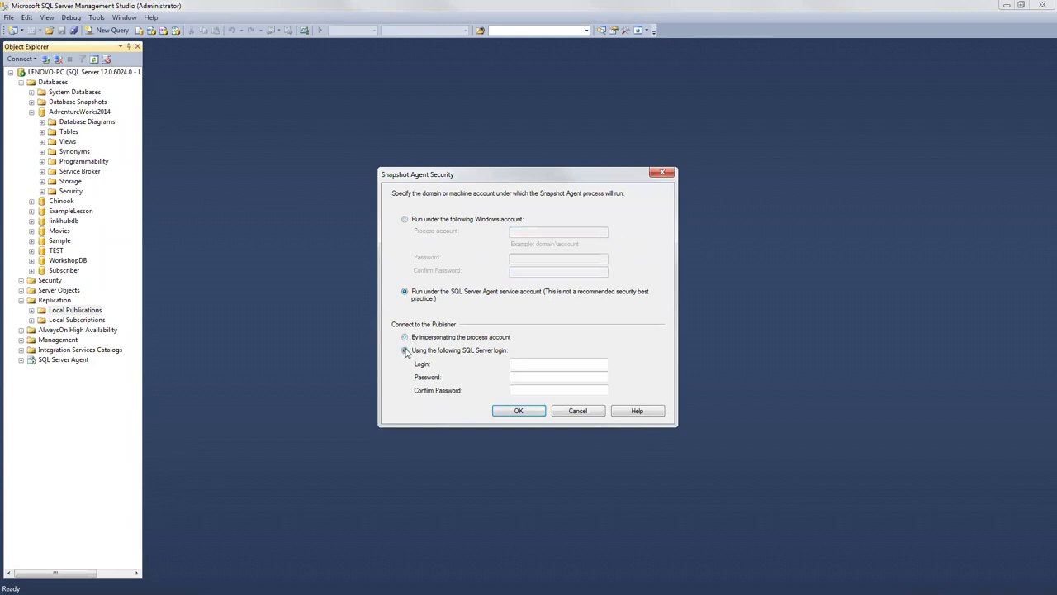
{"action": "left_click", "coordinate": [529, 362]}
{"action": "type", "text": "Subscriber"}
{"action": "left_click", "coordinate": [541, 376]}
{"action": "type", "text": "**********"}
{"action": "key", "text": "Tab"}
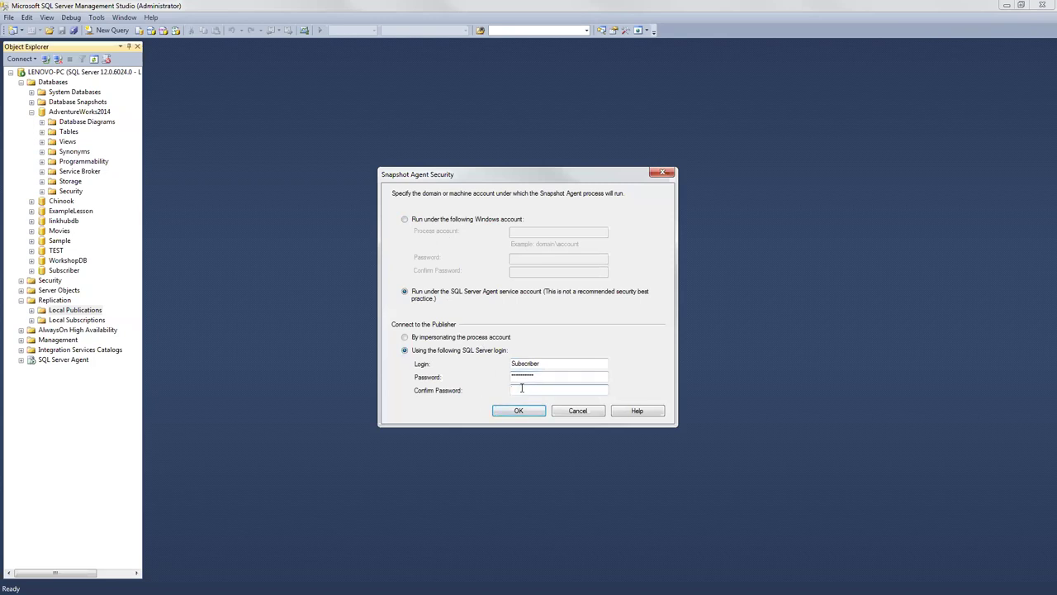
{"action": "type", "text": "*********"}
{"action": "left_click", "coordinate": [513, 410]}
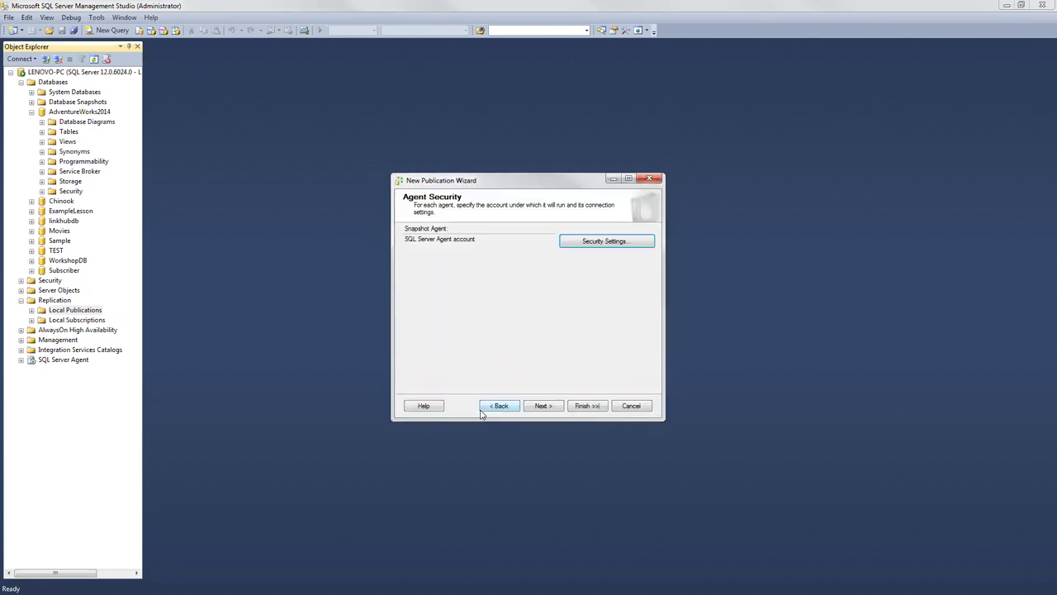
{"action": "left_click", "coordinate": [542, 405]}
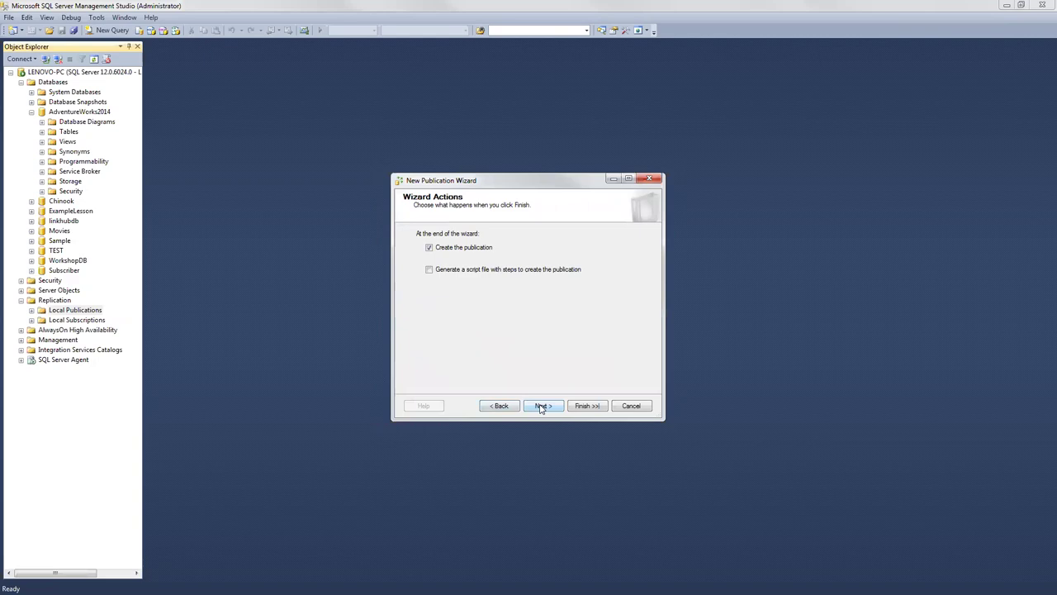
Step: Name the publication 'Practice Snapshot', finish creating it, and close the wizard
{"action": "left_click", "coordinate": [541, 406]}
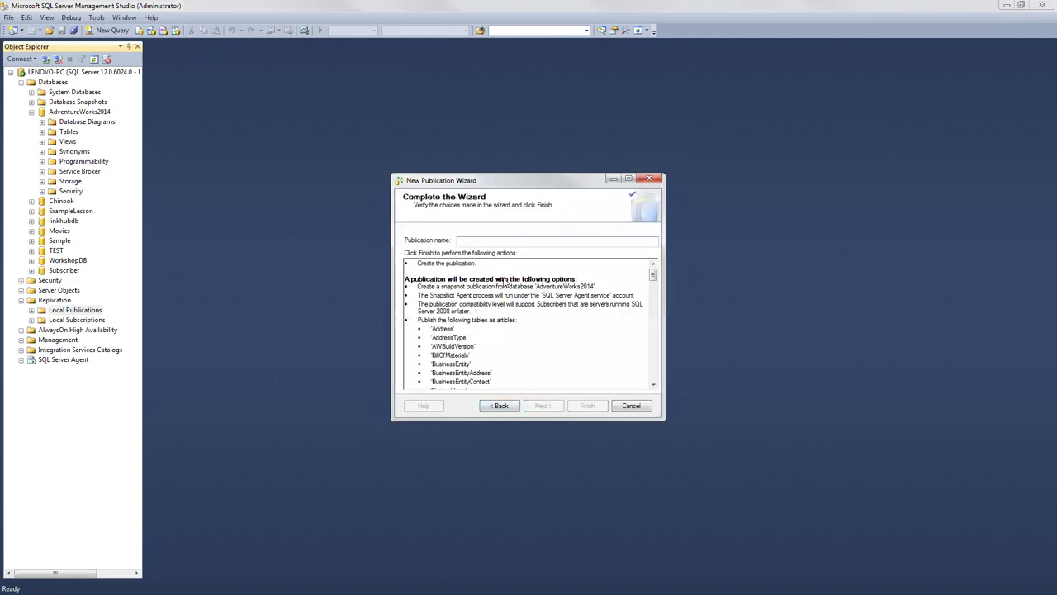
{"action": "type", "text": "Practice Snapshot"}
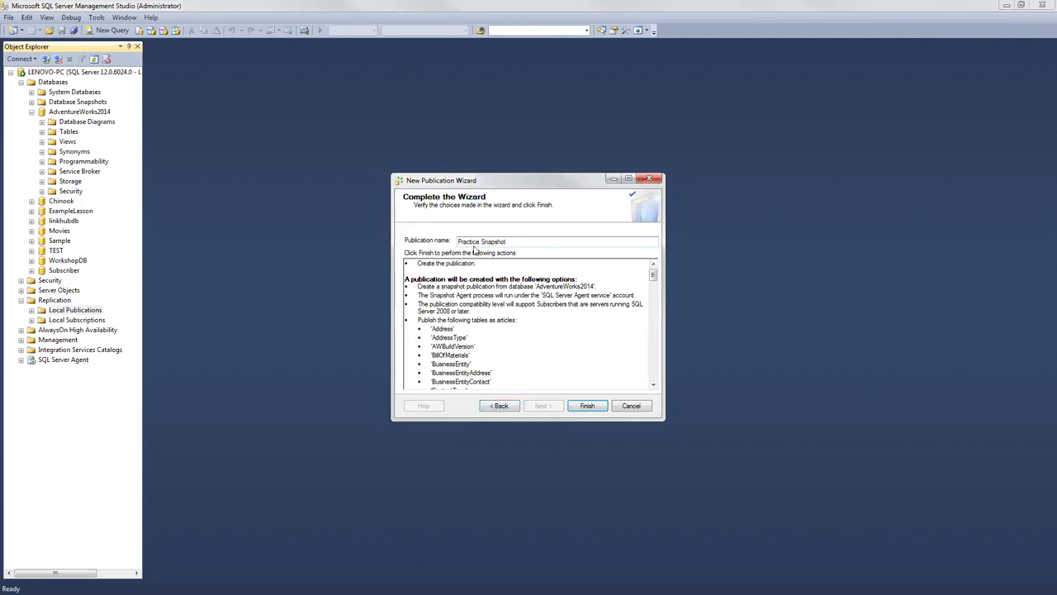
{"action": "left_click", "coordinate": [589, 407]}
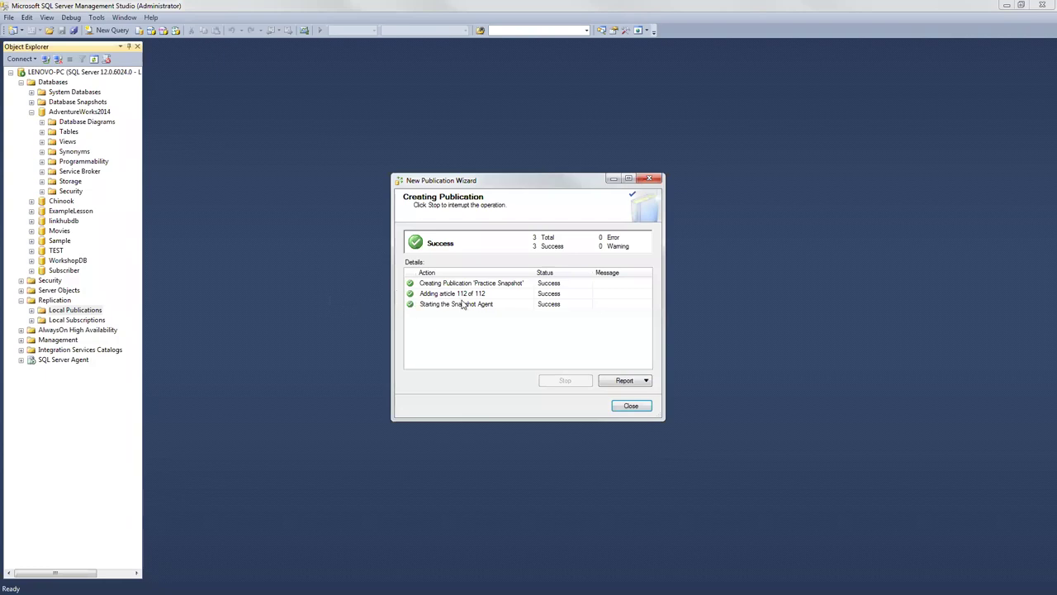
{"action": "left_click", "coordinate": [631, 407]}
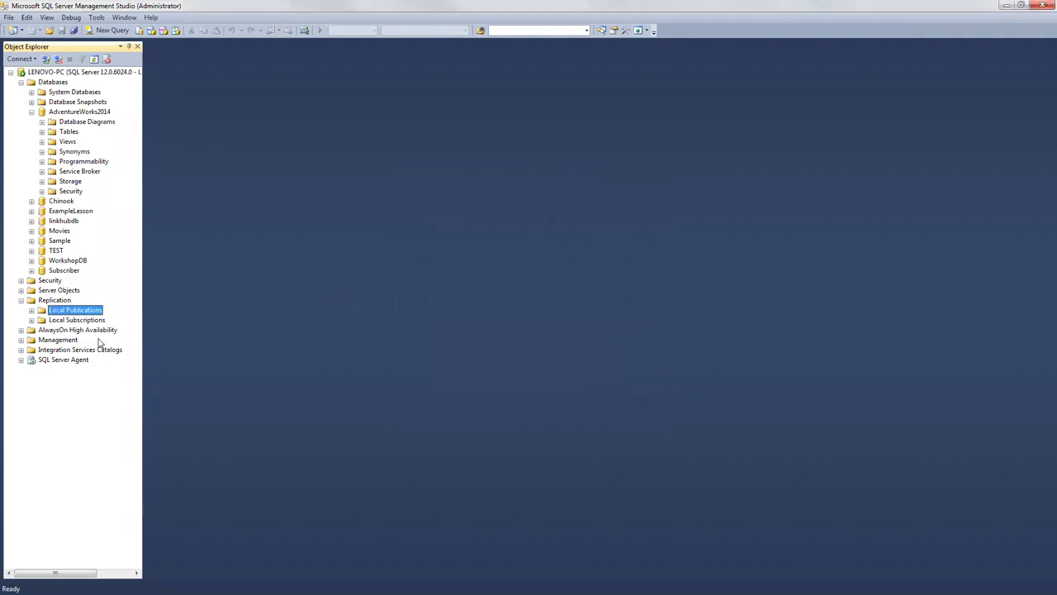
Step: View the Practice Snapshot publication's Snapshot Agent status and start the agent again
{"action": "left_click", "coordinate": [32, 309]}
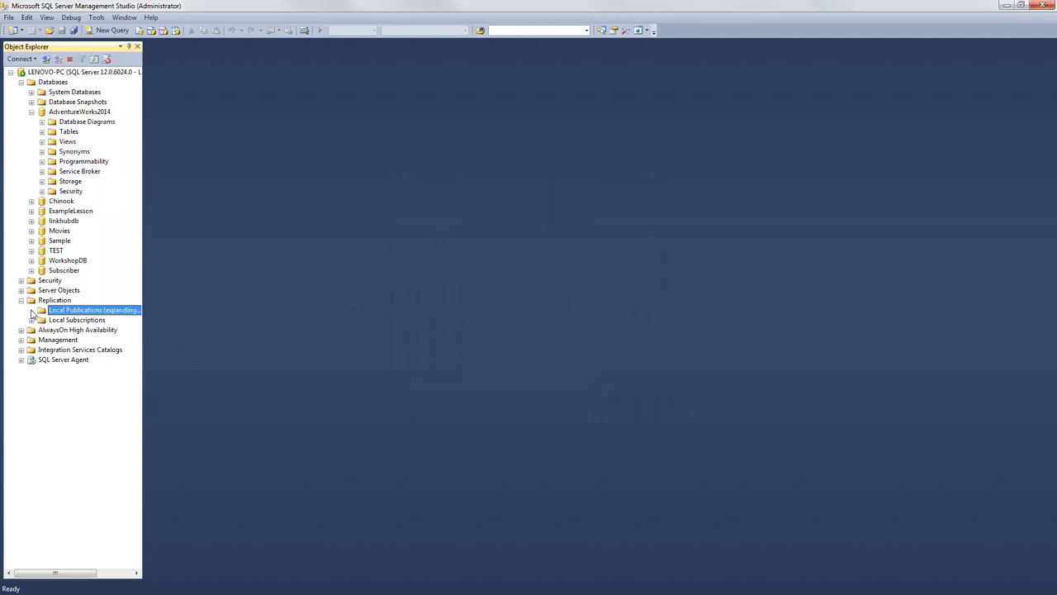
{"action": "left_click", "coordinate": [95, 321]}
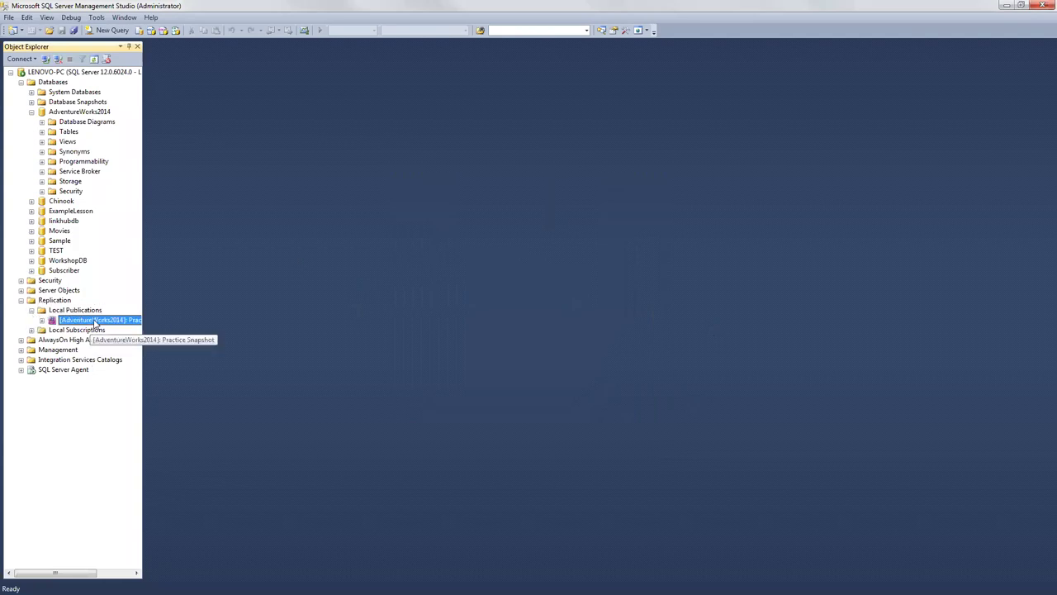
{"action": "right_click", "coordinate": [95, 322]}
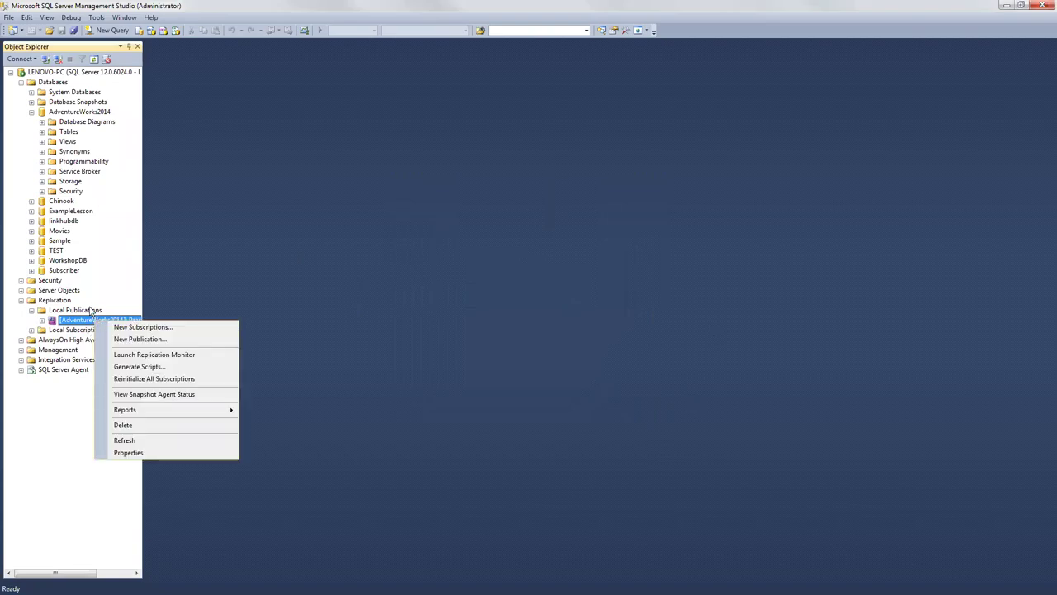
{"action": "left_click", "coordinate": [148, 395]}
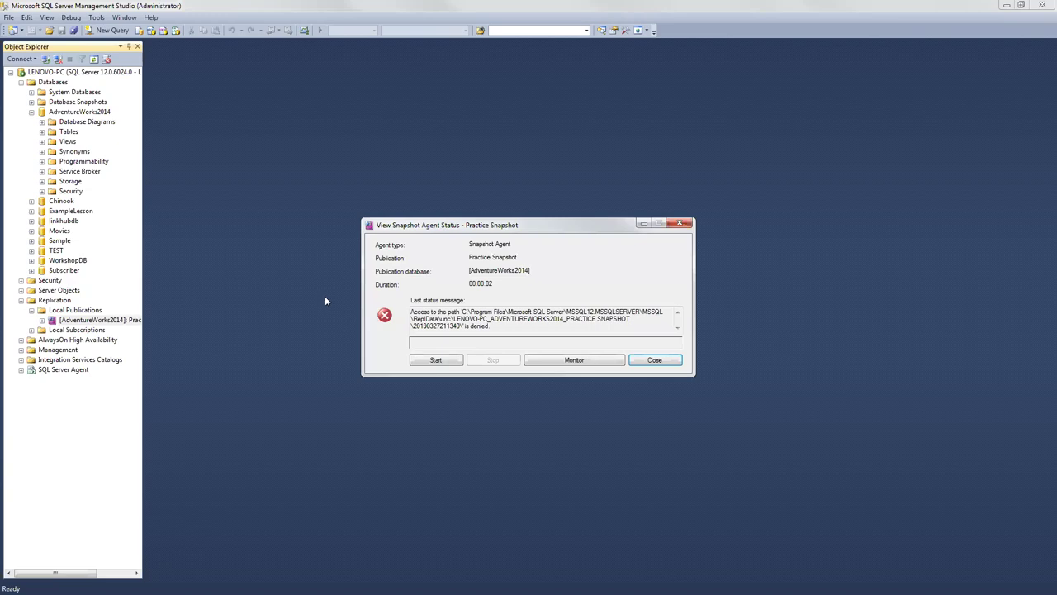
{"action": "left_click", "coordinate": [432, 363]}
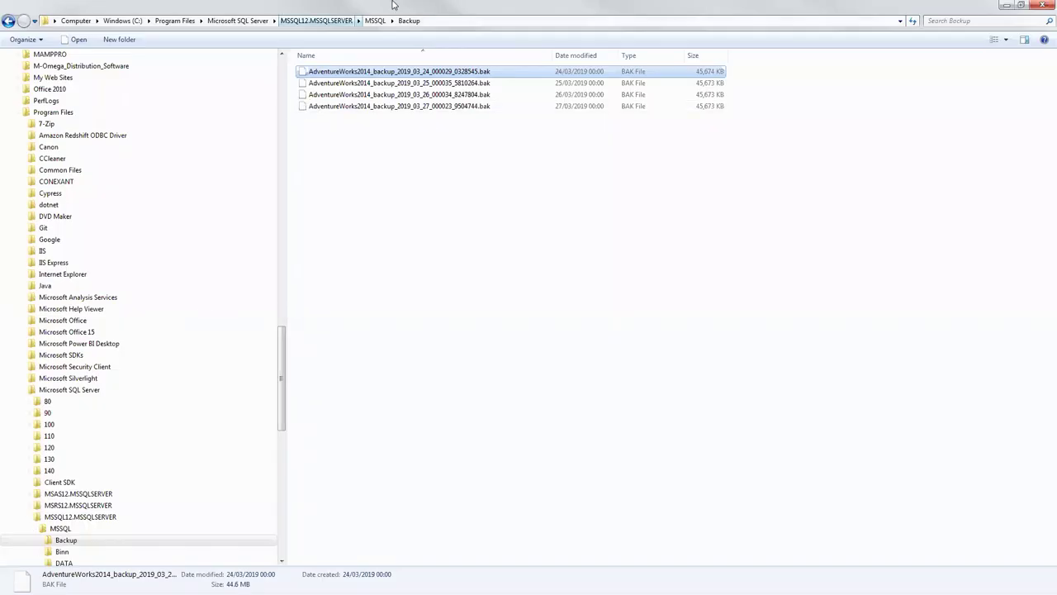
Step: Browse Explorer to Microsoft SQL Server\MSSQL12.MSSQLSERVER, arranging it beside the agent status dialog
{"action": "key", "text": "alt+Up"}
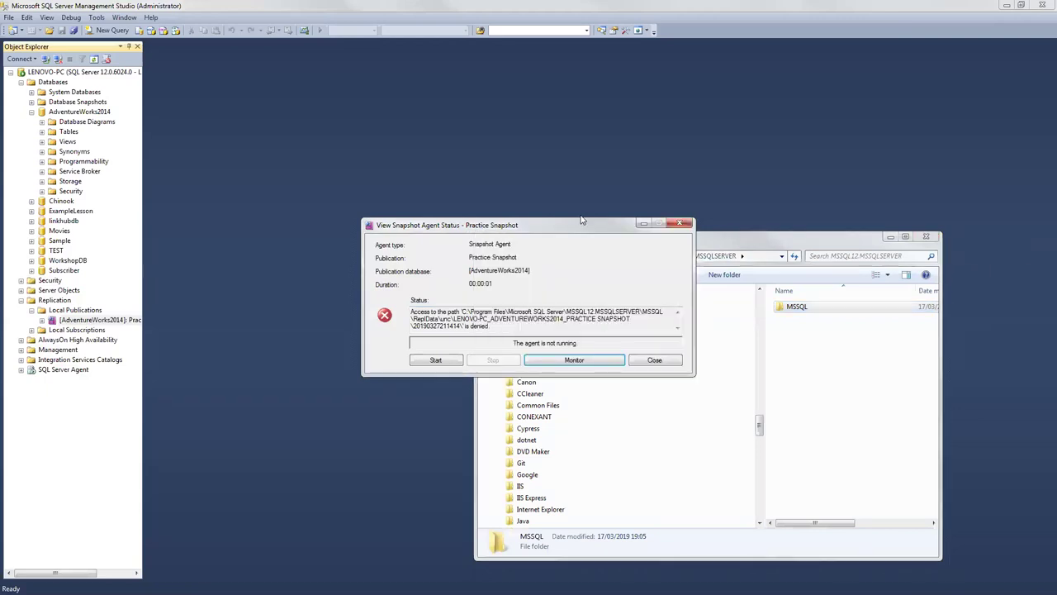
{"action": "left_click_drag", "start_coordinate": [581, 220], "coordinate": [519, 111]}
{"action": "left_click", "coordinate": [647, 258]}
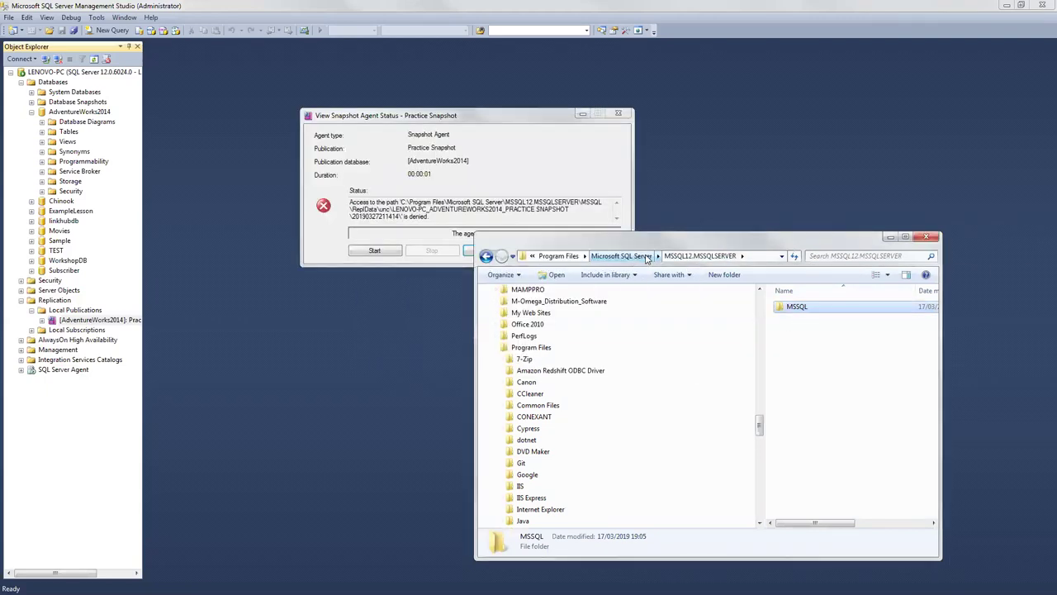
{"action": "left_click", "coordinate": [647, 259]}
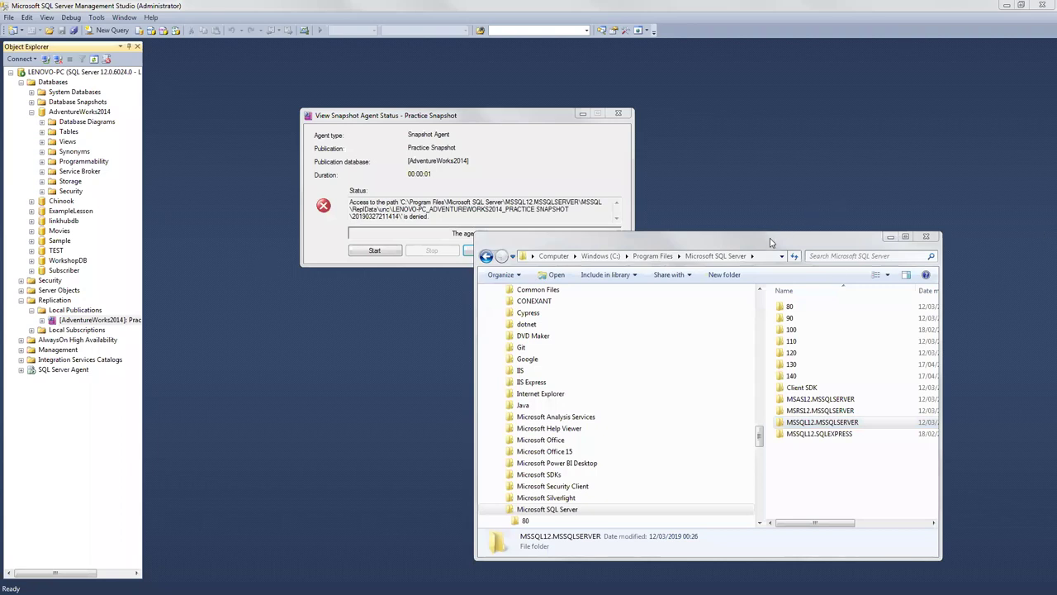
{"action": "left_click_drag", "start_coordinate": [782, 258], "coordinate": [694, 145]}
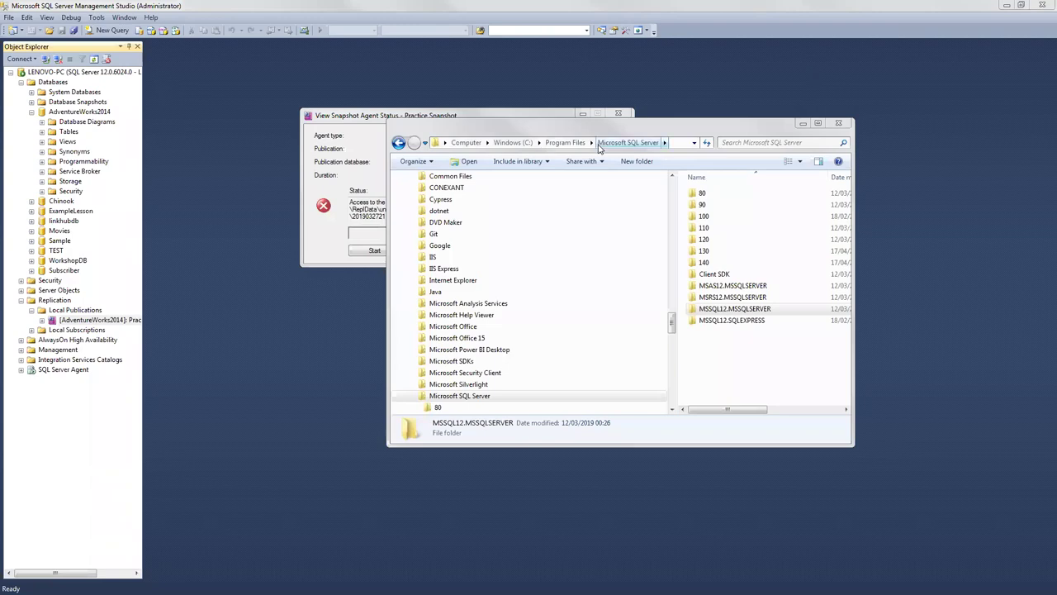
{"action": "left_click_drag", "start_coordinate": [626, 124], "coordinate": [696, 188]}
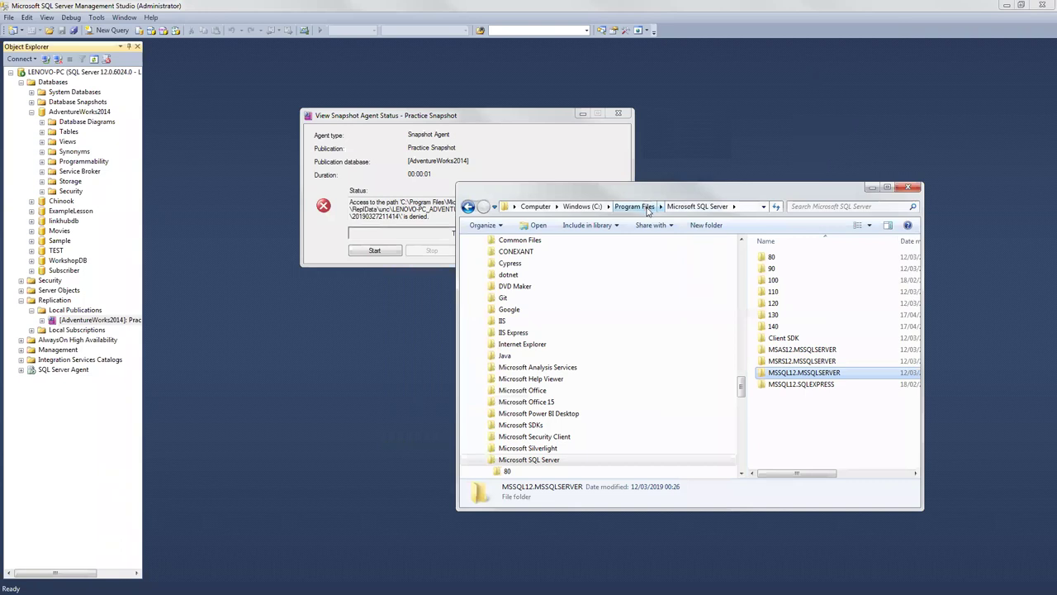
{"action": "left_click", "coordinate": [527, 120]}
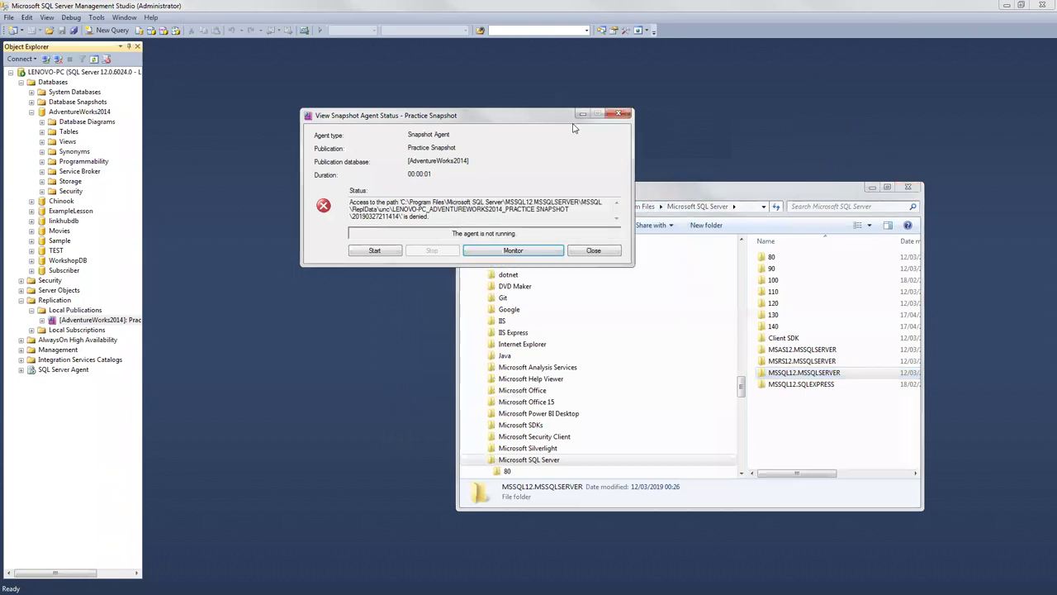
{"action": "left_click_drag", "start_coordinate": [574, 120], "coordinate": [605, 92]}
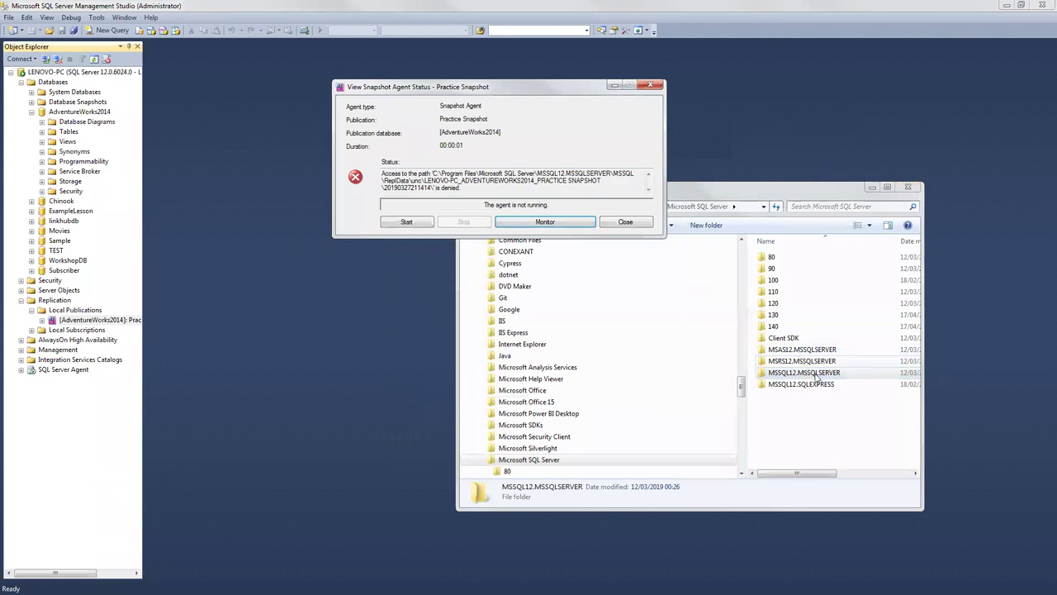
{"action": "left_click", "coordinate": [796, 373]}
Step: Open MSSQL12.MSSQLSERVER\MSSQL\repldata, confirm it is empty, then minimize Explorer
{"action": "double_click", "coordinate": [795, 372]}
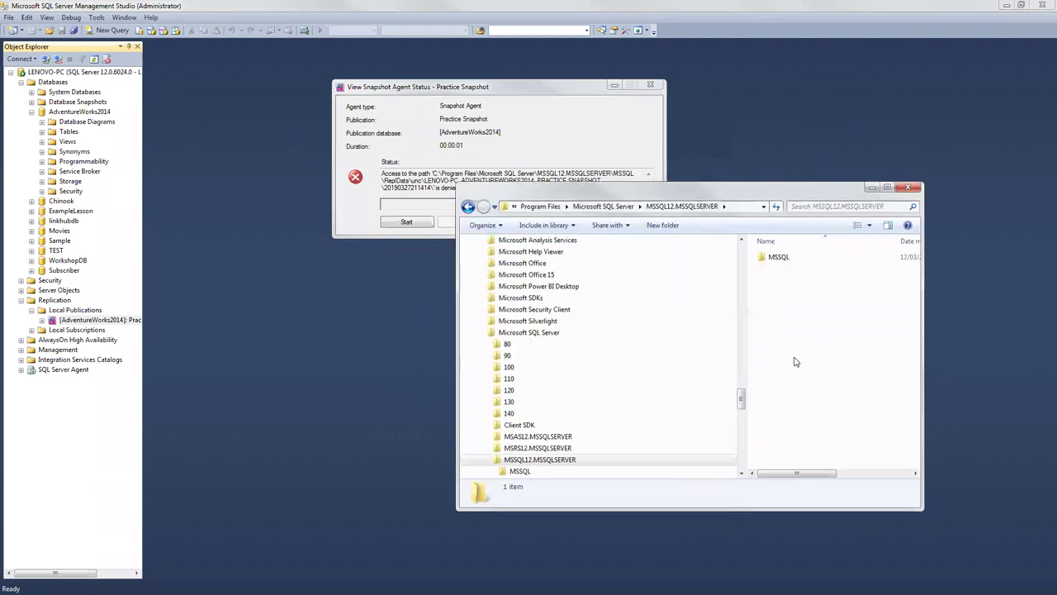
{"action": "double_click", "coordinate": [777, 257]}
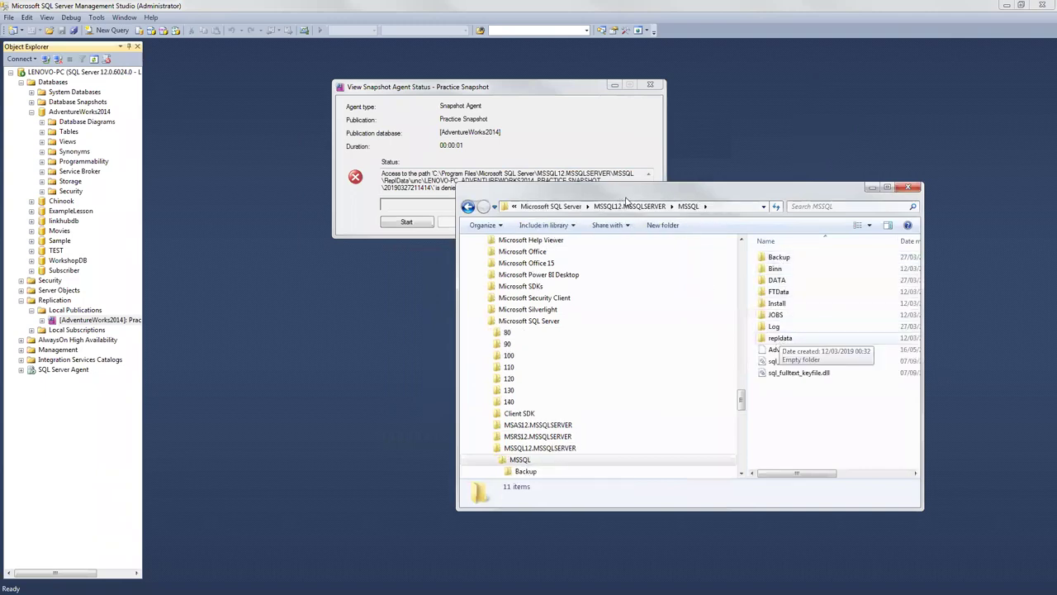
{"action": "double_click", "coordinate": [778, 339]}
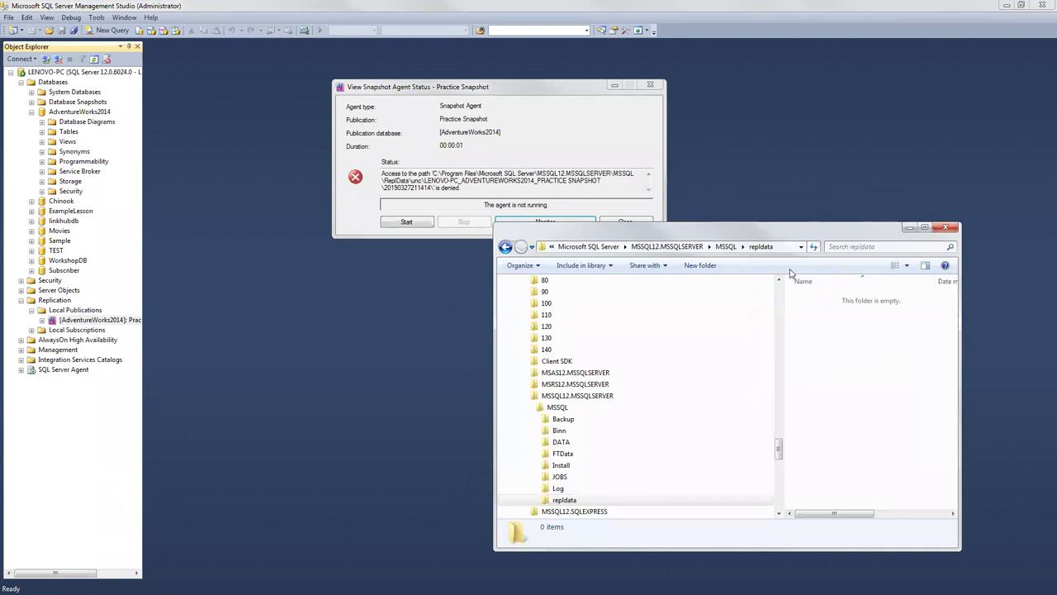
{"action": "left_click_drag", "start_coordinate": [778, 228], "coordinate": [812, 169]}
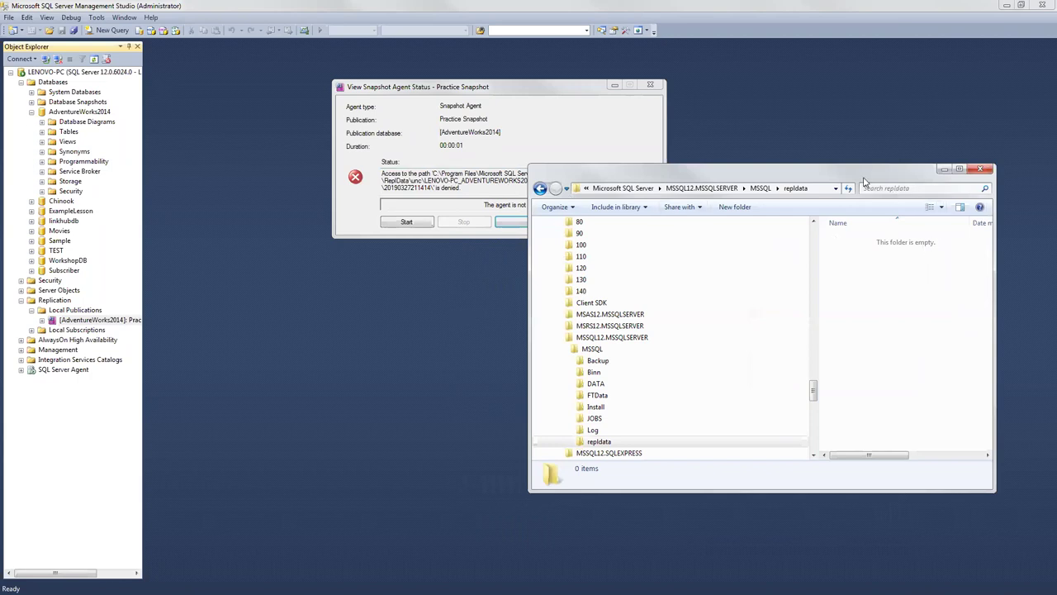
{"action": "left_click_drag", "start_coordinate": [857, 168], "coordinate": [825, 132]}
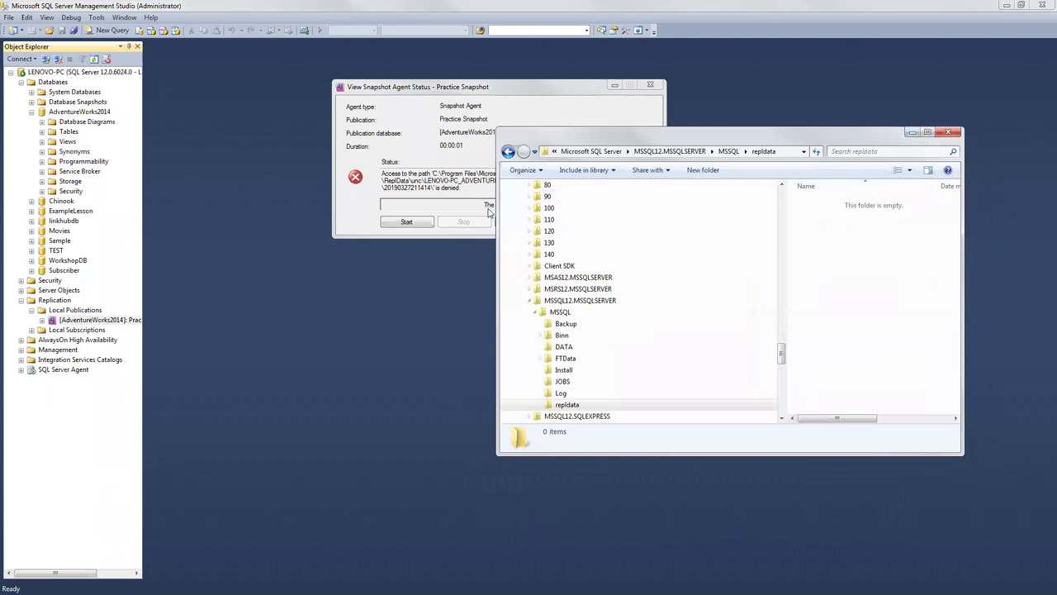
{"action": "right_click", "coordinate": [838, 219]}
{"action": "left_click", "coordinate": [836, 212]}
{"action": "left_click", "coordinate": [913, 133]}
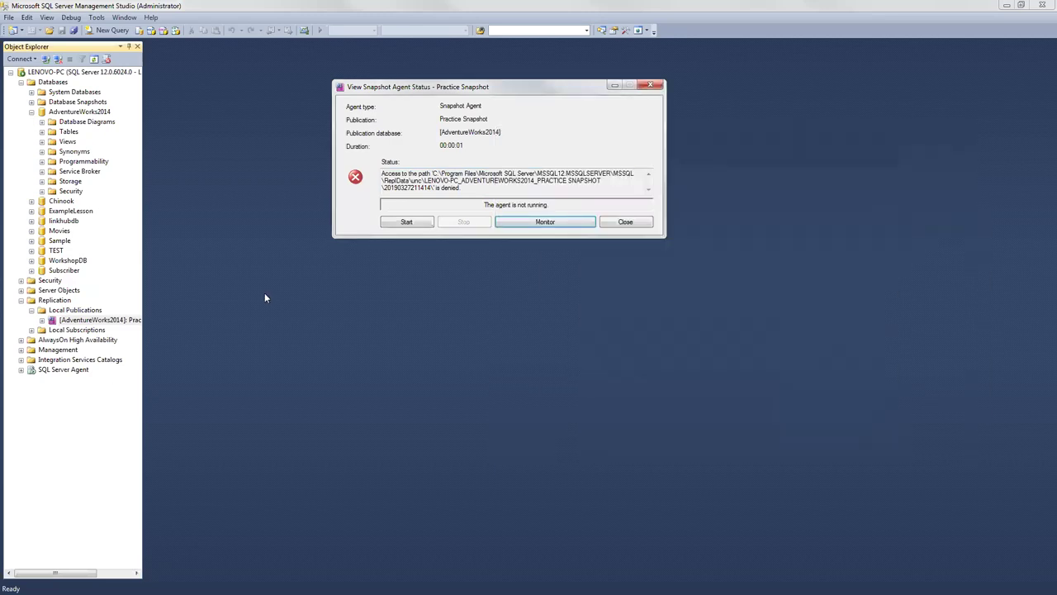
Step: Open Distributor Properties from the Replication node's context menu
{"action": "left_click", "coordinate": [53, 301]}
{"action": "right_click", "coordinate": [53, 302]}
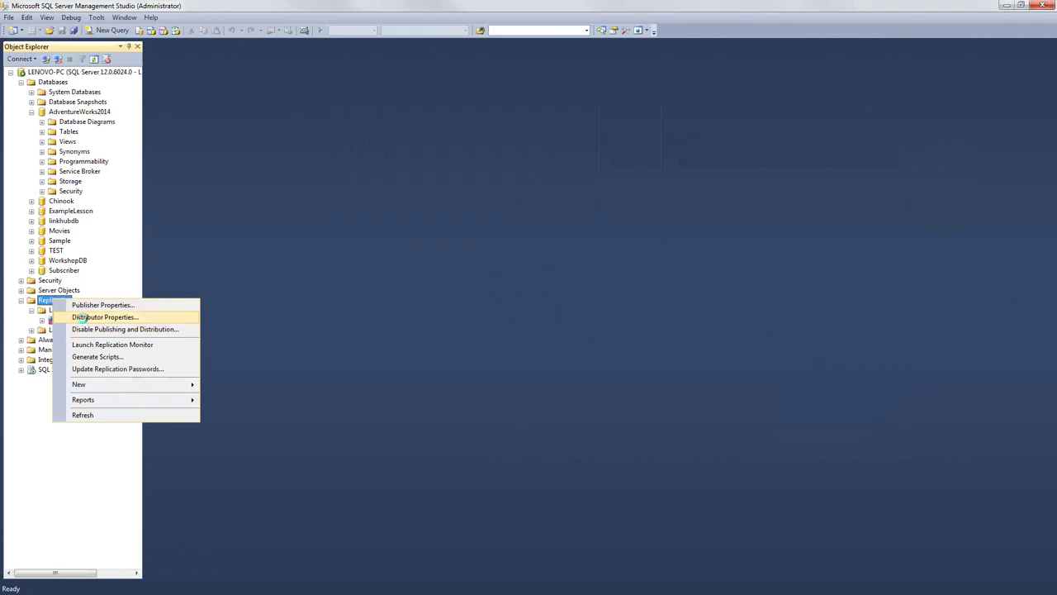
{"action": "left_click", "coordinate": [83, 319]}
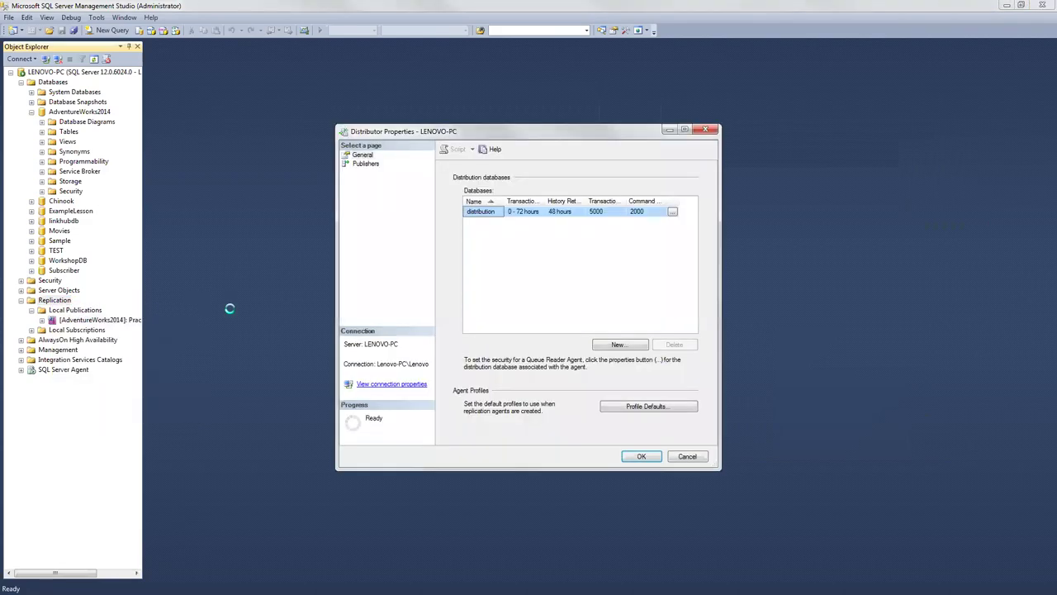
{"action": "key", "text": "Down"}
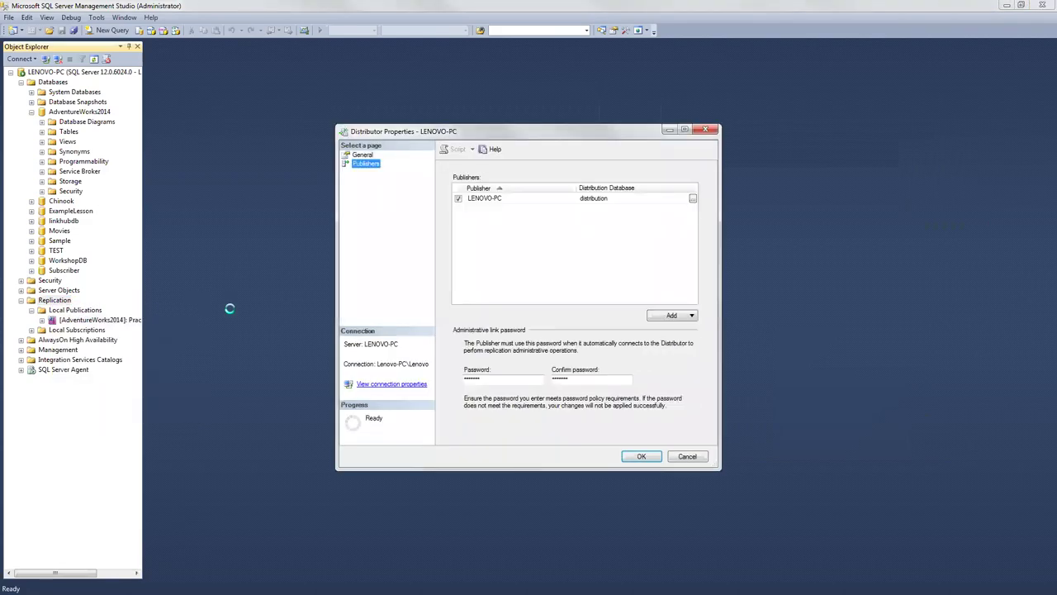
{"action": "left_click", "coordinate": [693, 199]}
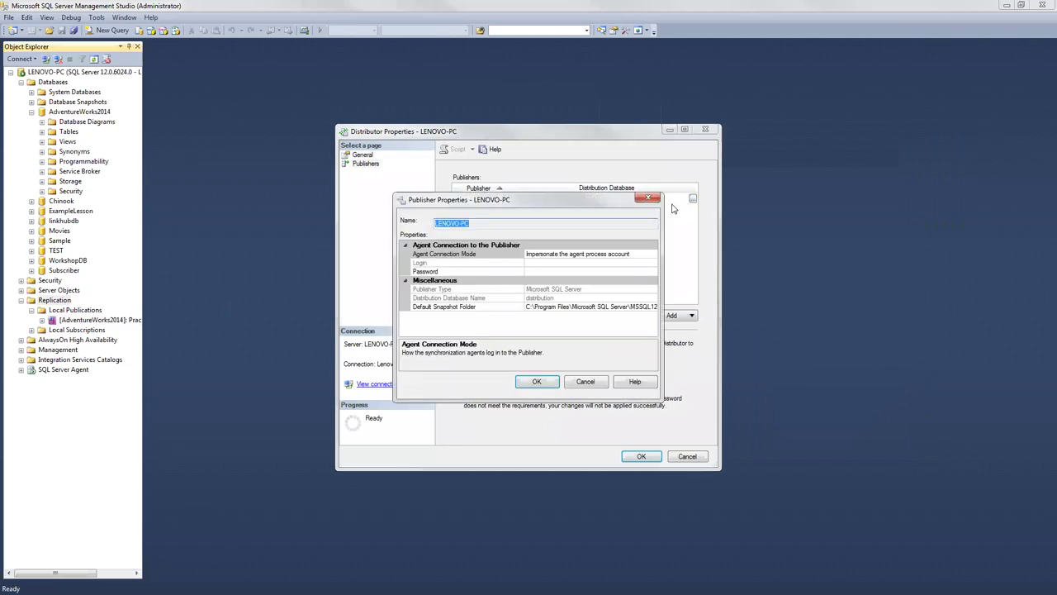
{"action": "left_click", "coordinate": [553, 307]}
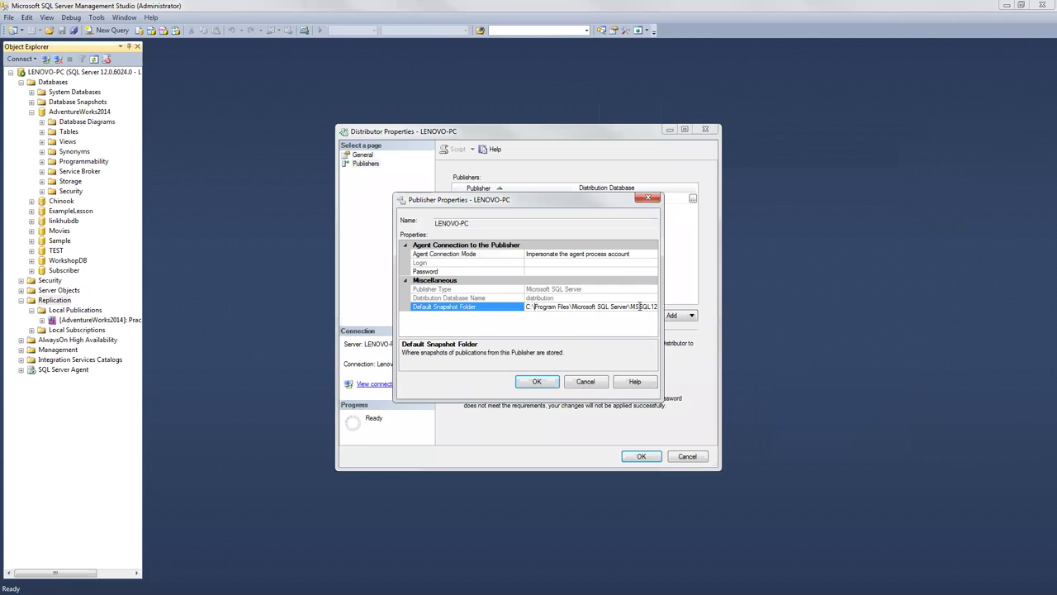
{"action": "key", "text": "End"}
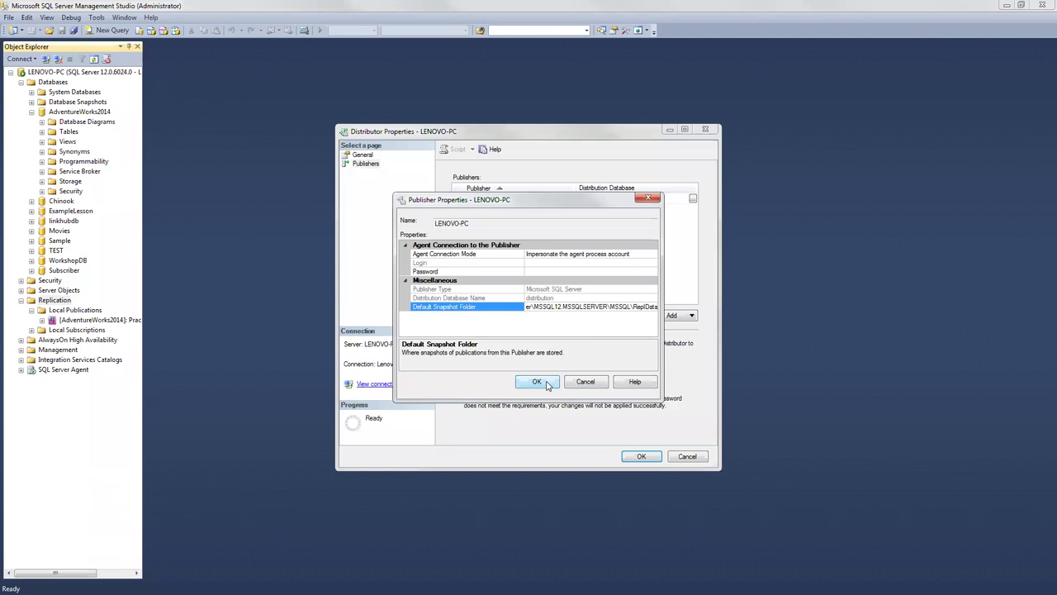
{"action": "left_click", "coordinate": [547, 385]}
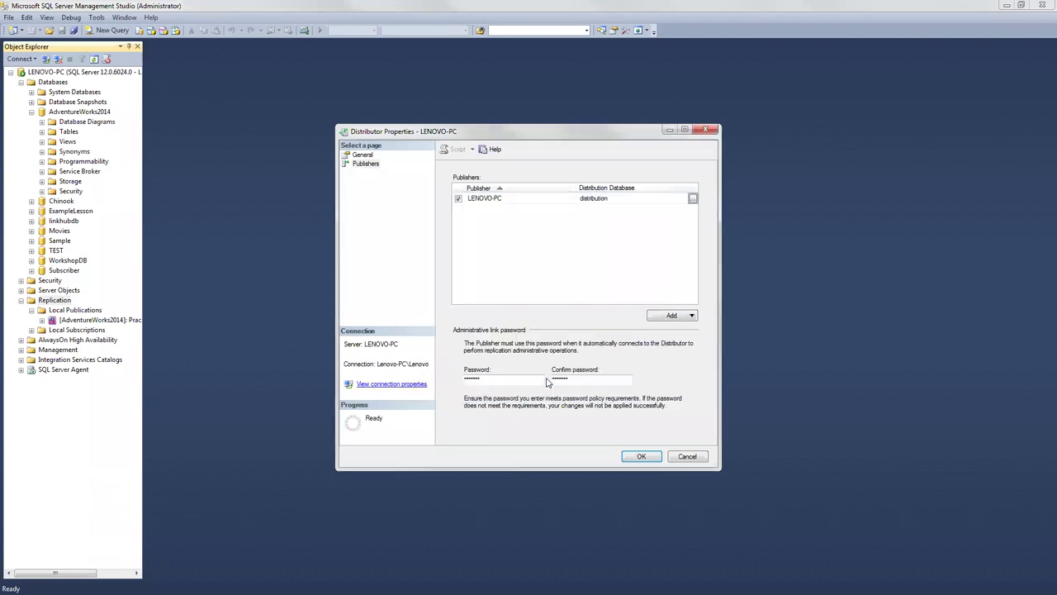
{"action": "left_click", "coordinate": [673, 211]}
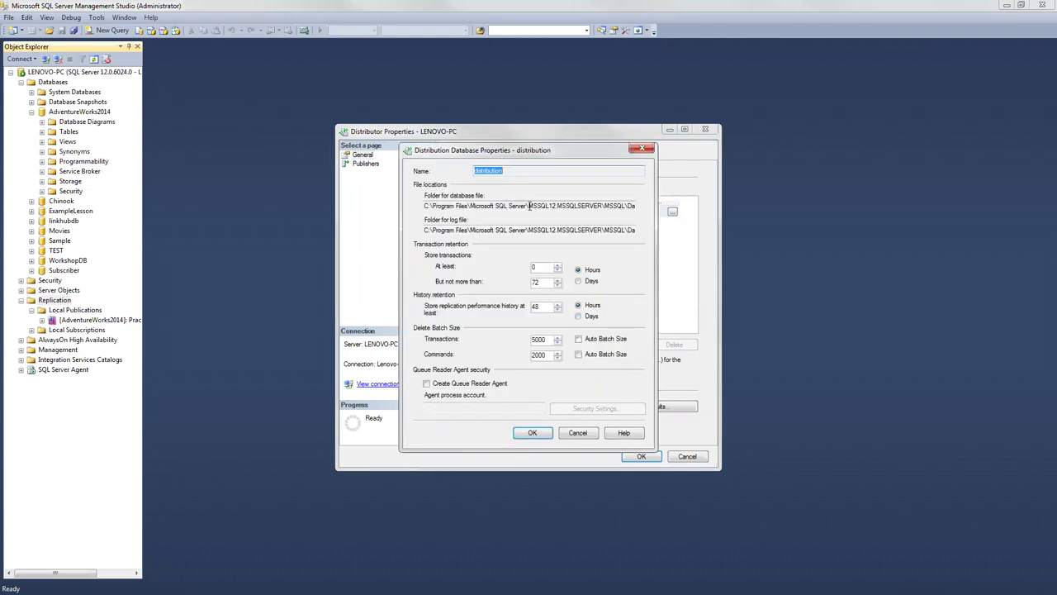
{"action": "left_click", "coordinate": [534, 206]}
{"action": "left_click", "coordinate": [643, 150]}
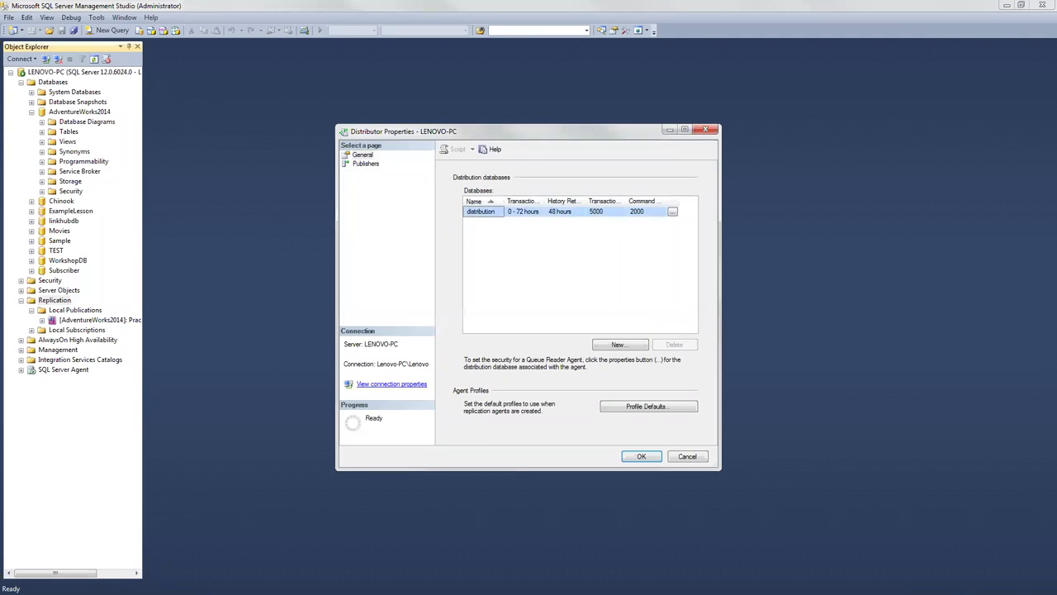
{"action": "left_click", "coordinate": [705, 129]}
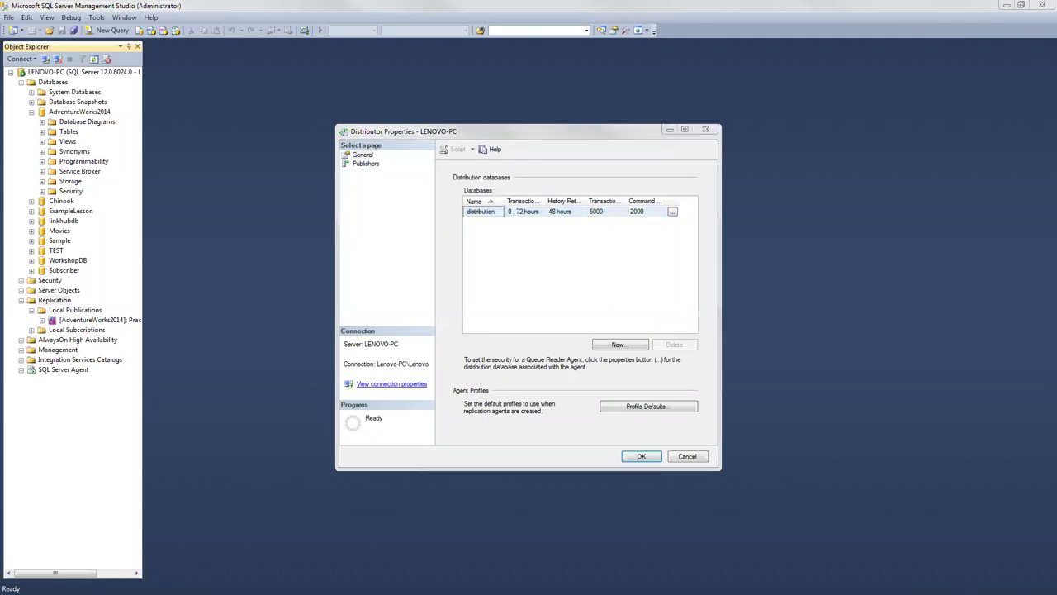
{"action": "right_click", "coordinate": [859, 241]}
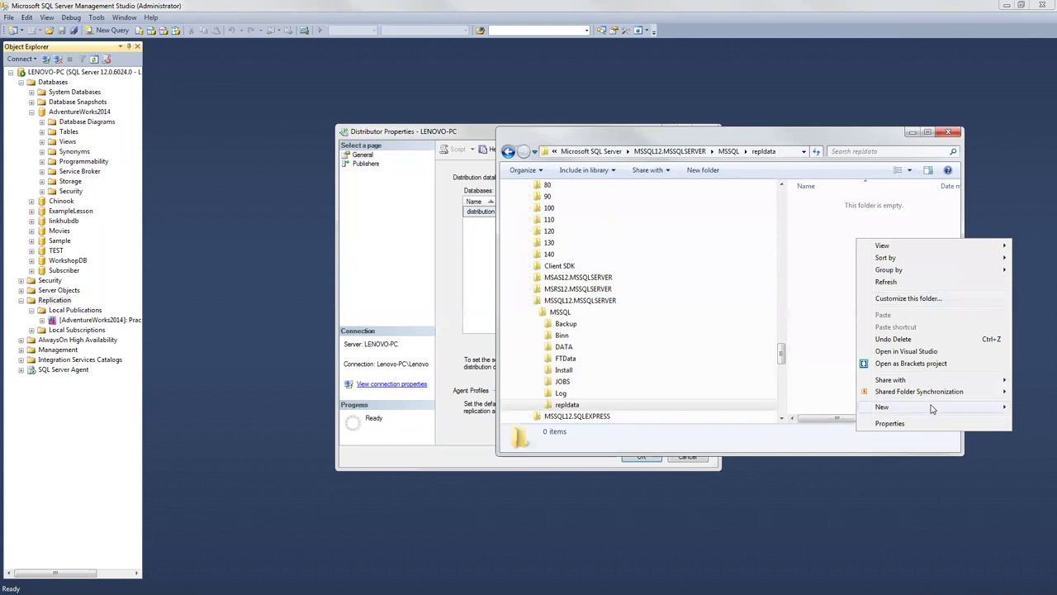
Step: Create a new folder named Replicate inside repldata
{"action": "mouse_move", "coordinate": [931, 408]}
{"action": "left_click", "coordinate": [755, 185]}
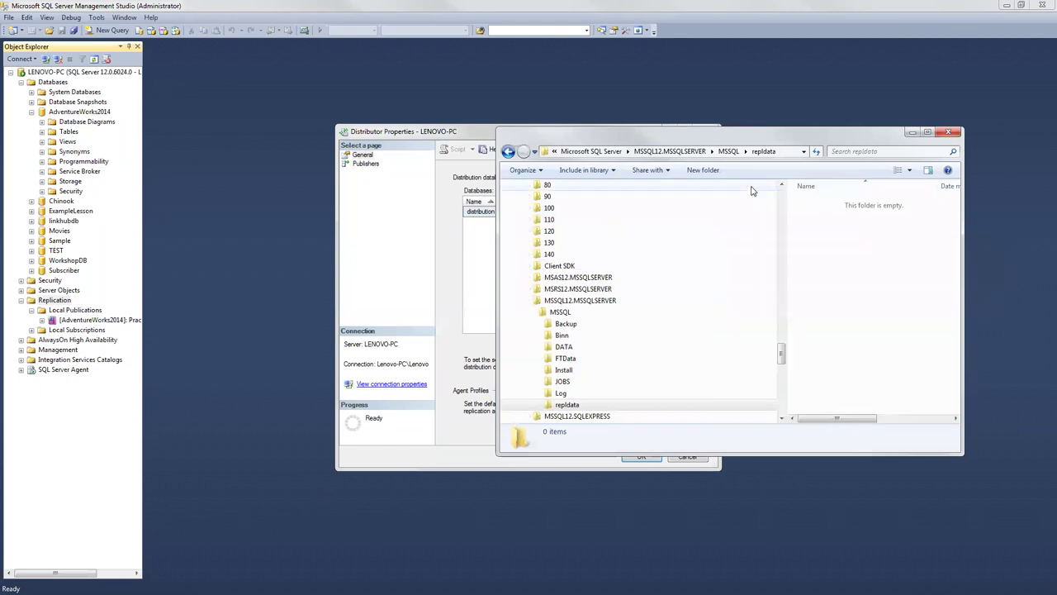
{"action": "type", "text": "Replicate"}
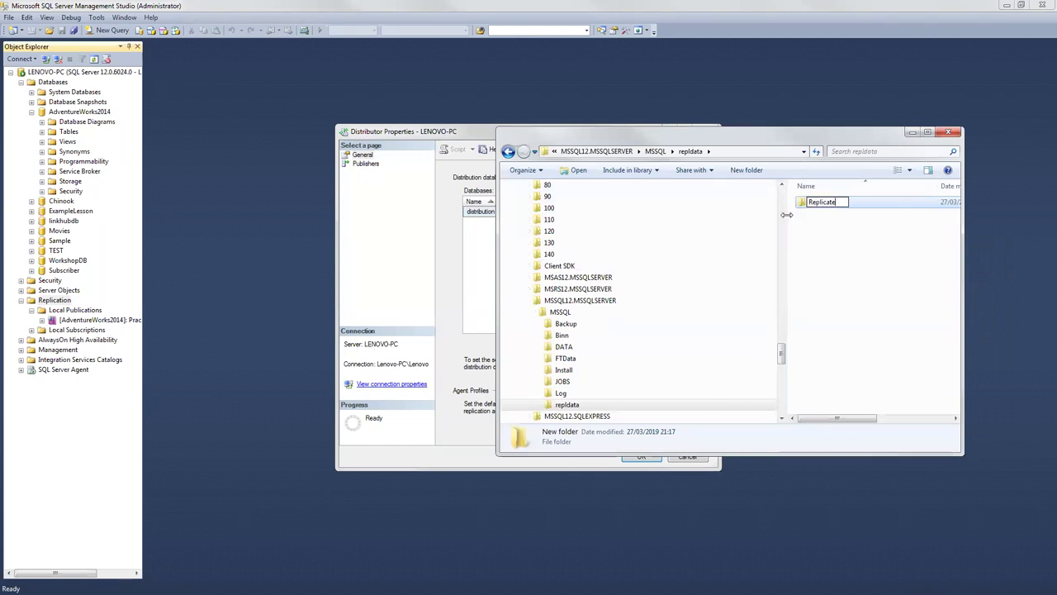
{"action": "left_click", "coordinate": [804, 204]}
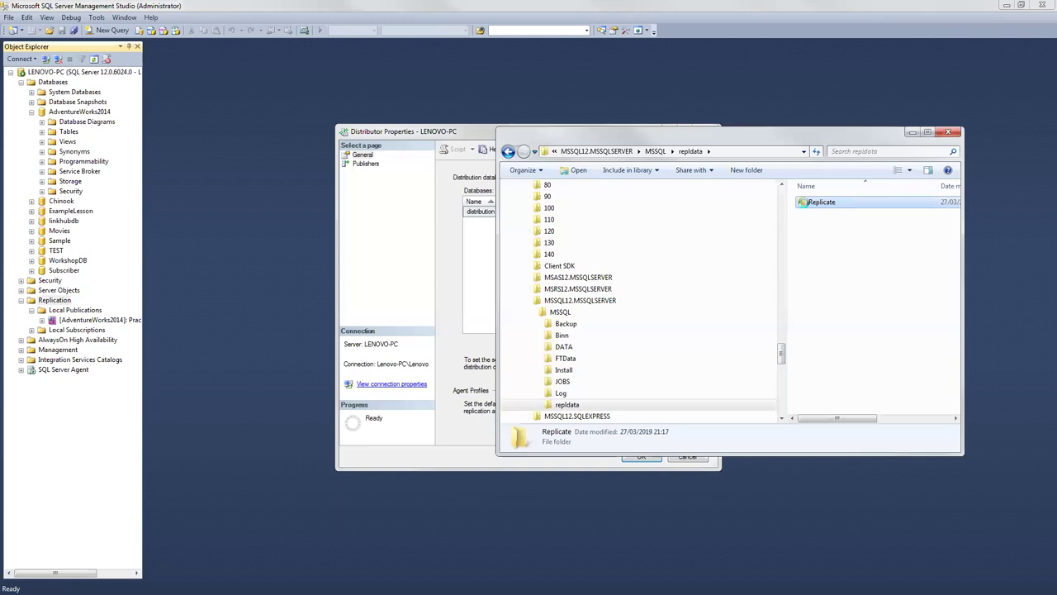
Step: Share the Replicate folder on the network with Everyone granted full control
{"action": "right_click", "coordinate": [804, 202]}
{"action": "left_click", "coordinate": [853, 490]}
{"action": "left_click", "coordinate": [854, 230]}
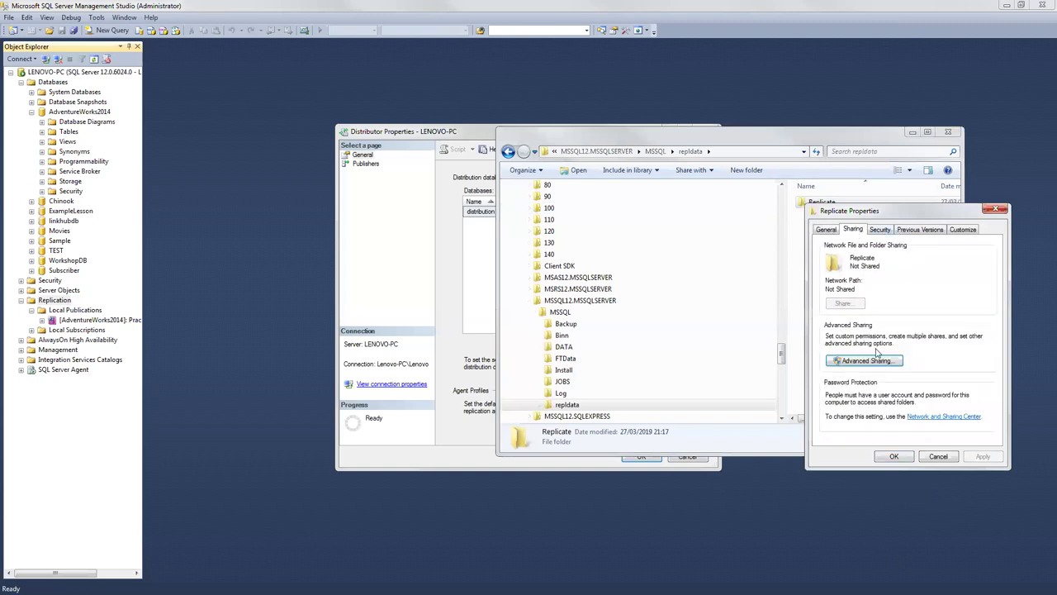
{"action": "left_click", "coordinate": [867, 361]}
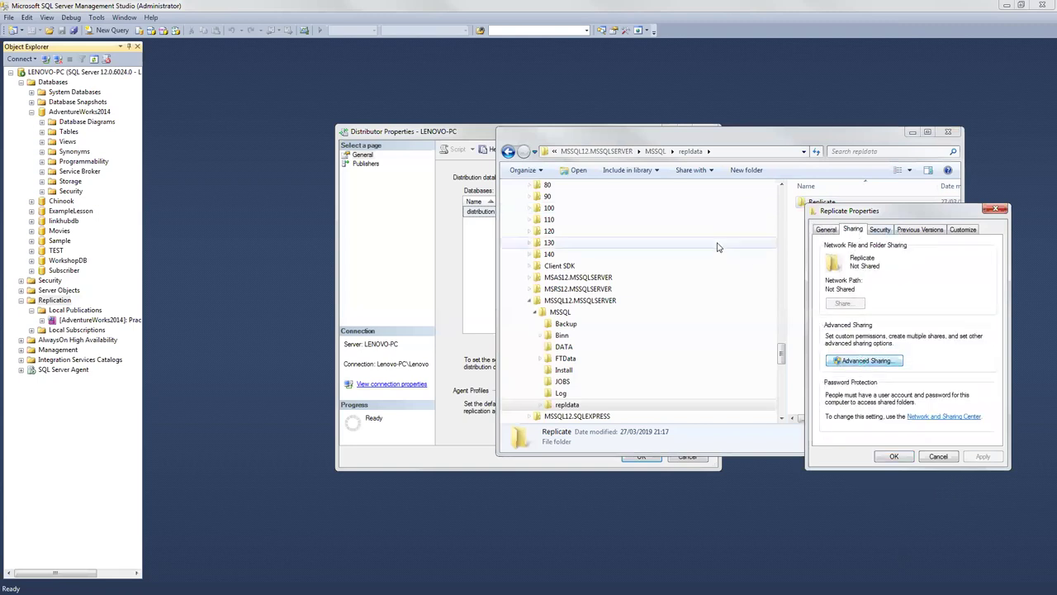
{"action": "left_click", "coordinate": [825, 248]}
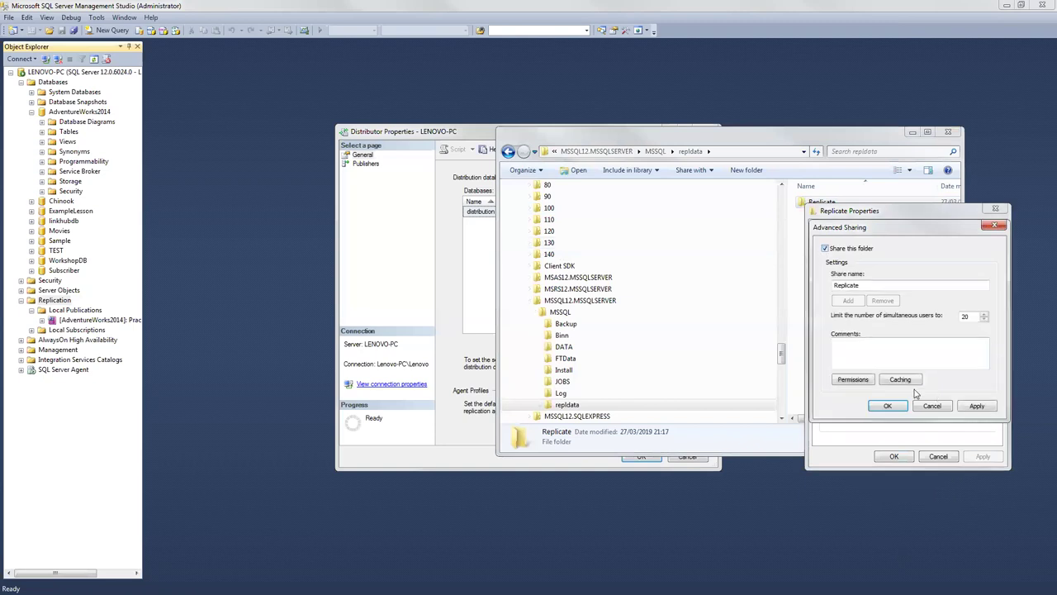
{"action": "left_click", "coordinate": [853, 379]}
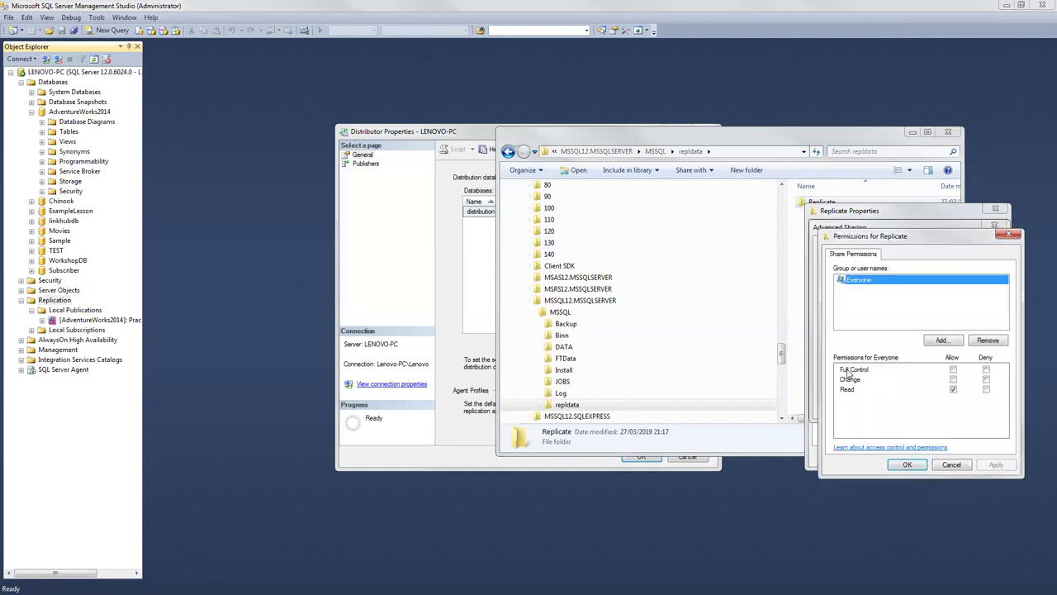
{"action": "left_click", "coordinate": [953, 369]}
{"action": "left_click", "coordinate": [900, 467]}
{"action": "left_click", "coordinate": [975, 406]}
{"action": "left_click", "coordinate": [888, 405]}
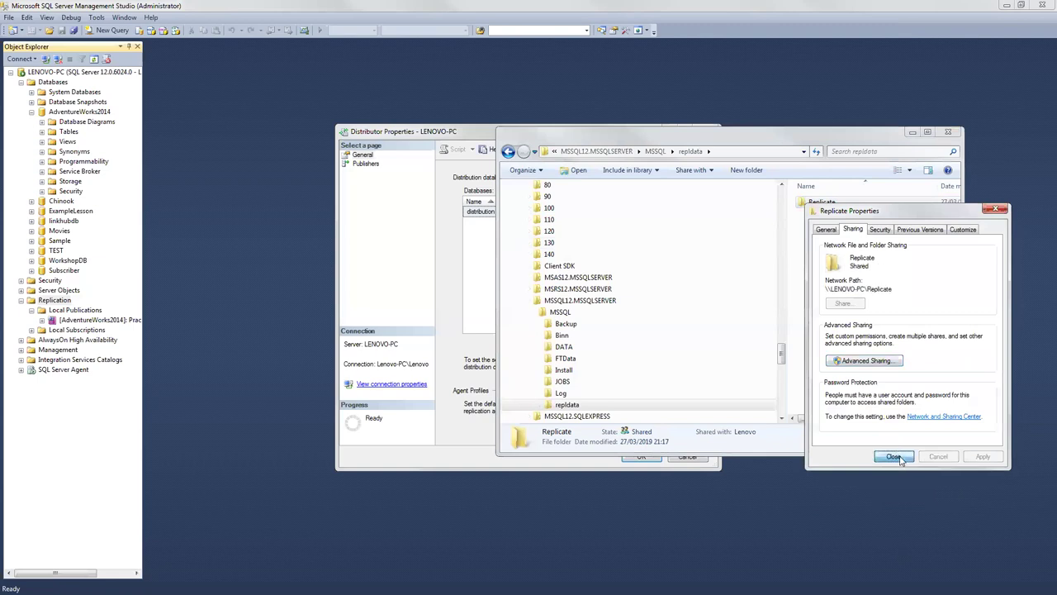
{"action": "left_click", "coordinate": [896, 458]}
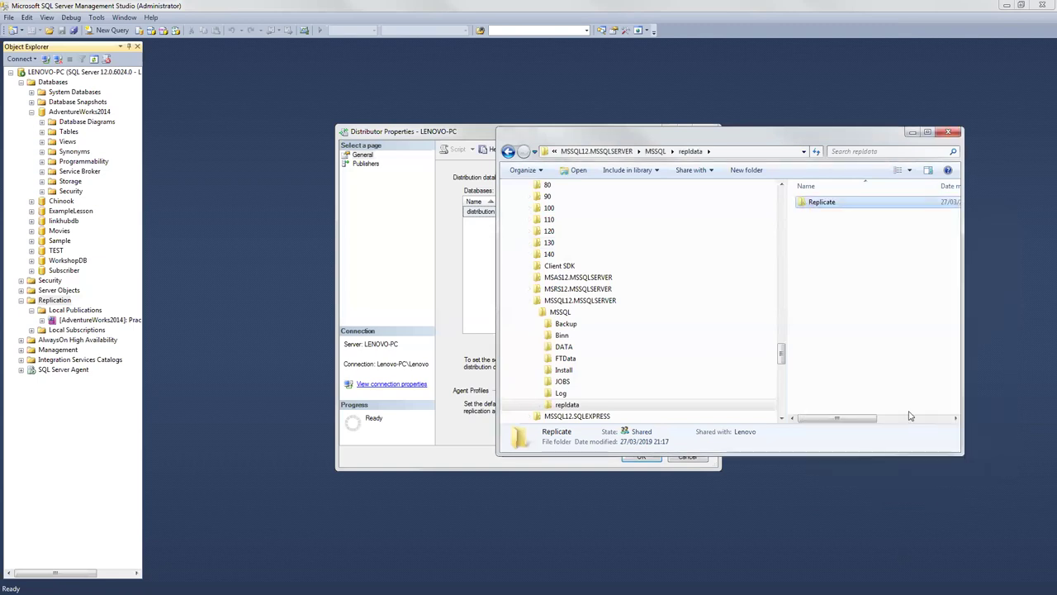
Step: Copy the \\LENOVO-PC\Replicate network path, then close the properties and repldata window
{"action": "right_click", "coordinate": [831, 208]}
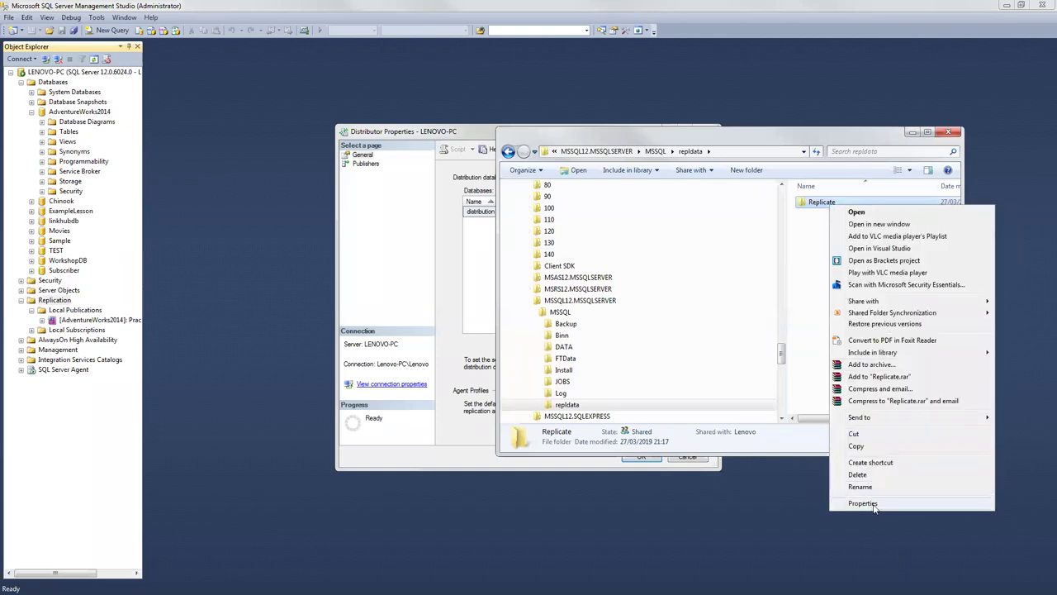
{"action": "left_click", "coordinate": [867, 491]}
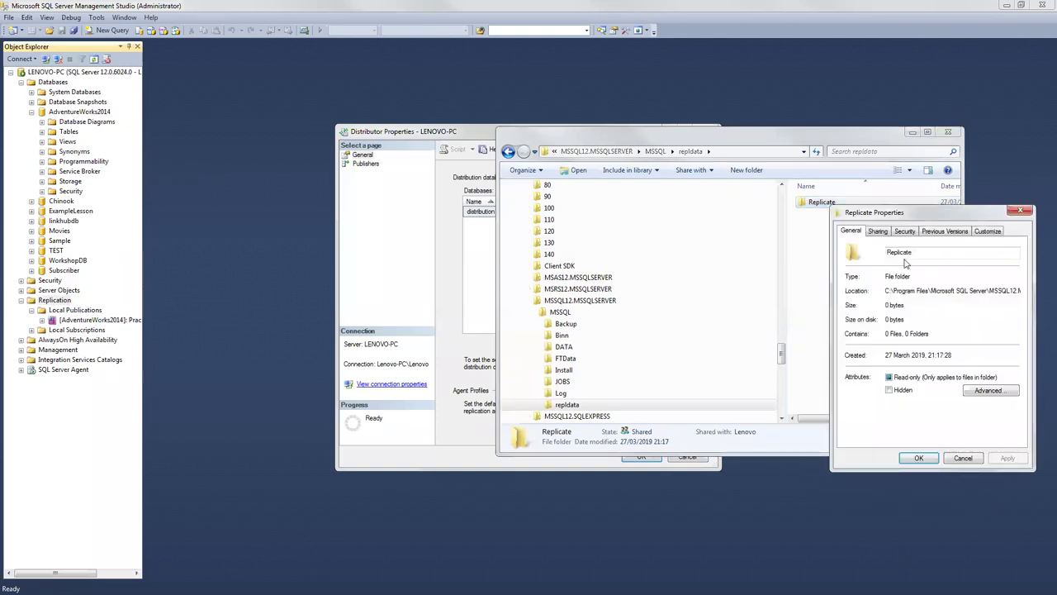
{"action": "left_click", "coordinate": [877, 231]}
{"action": "left_click_drag", "start_coordinate": [921, 291], "coordinate": [851, 291]}
{"action": "right_click", "coordinate": [855, 294]}
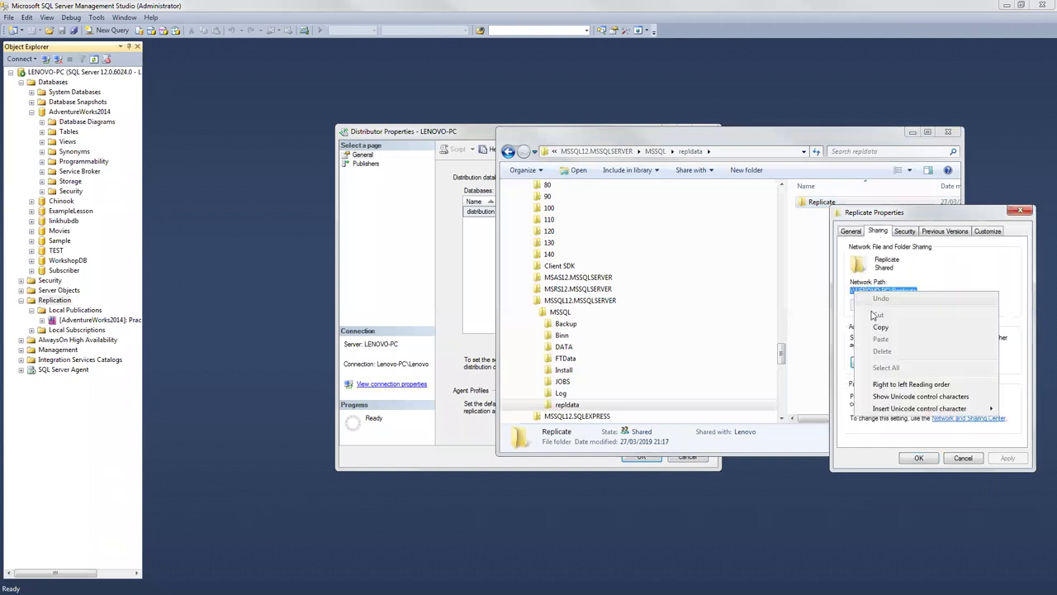
{"action": "left_click", "coordinate": [867, 328]}
{"action": "left_click", "coordinate": [1021, 211]}
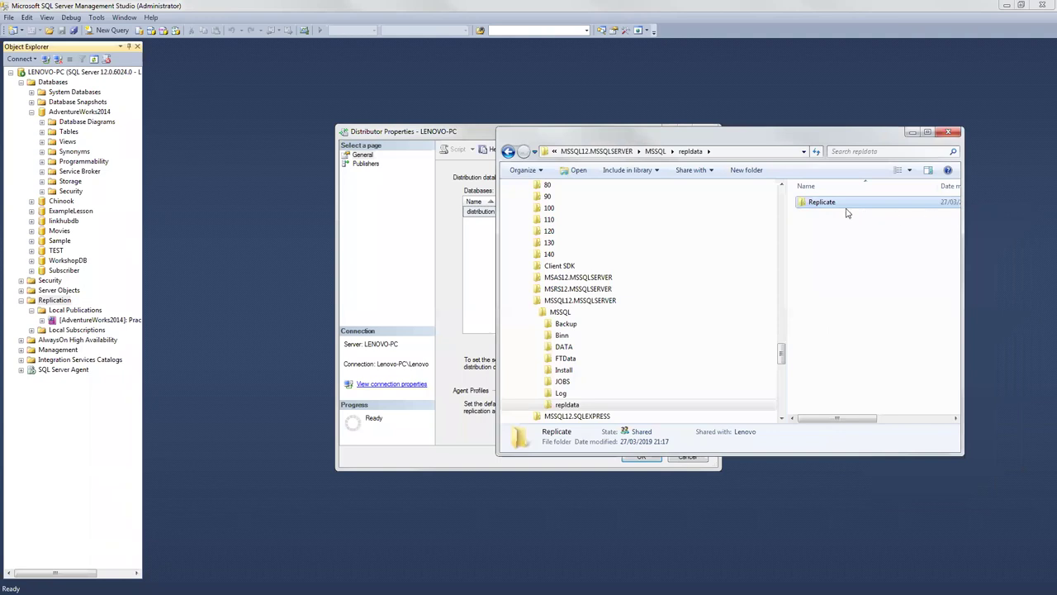
{"action": "left_click", "coordinate": [741, 230]}
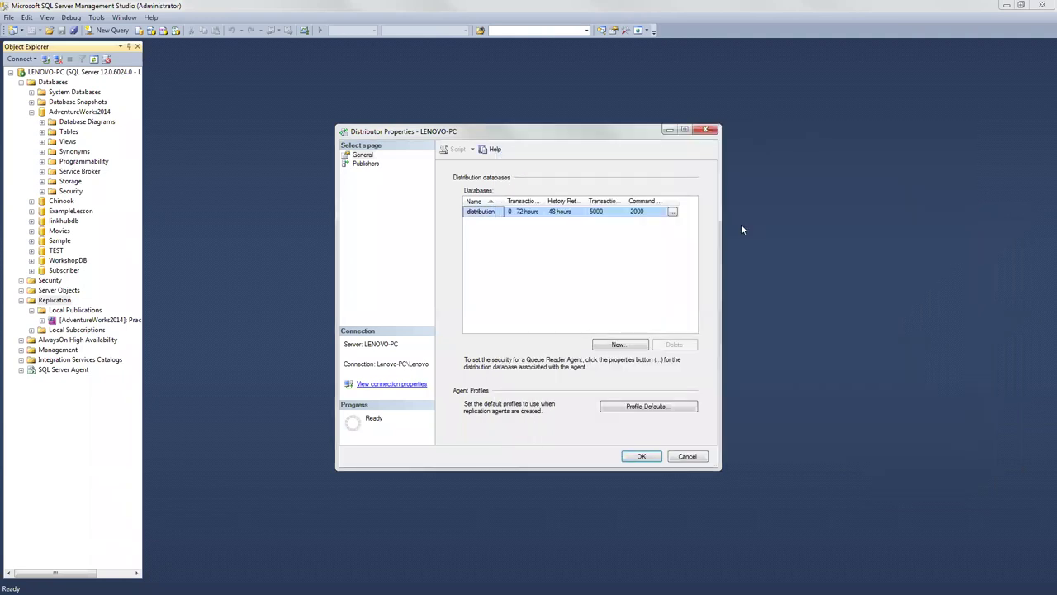
Step: Replace the LENOVO-PC publisher's Default Snapshot Folder with \\LENOVO-PC\Replicate and apply the distributor properties
{"action": "left_click", "coordinate": [366, 162]}
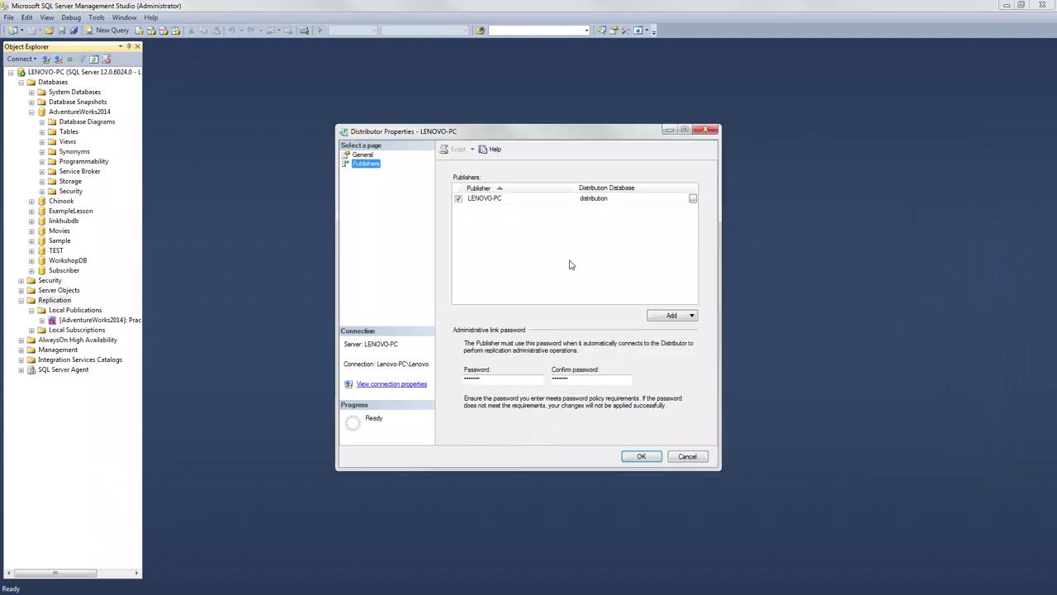
{"action": "left_click", "coordinate": [693, 198]}
{"action": "left_click", "coordinate": [647, 307]}
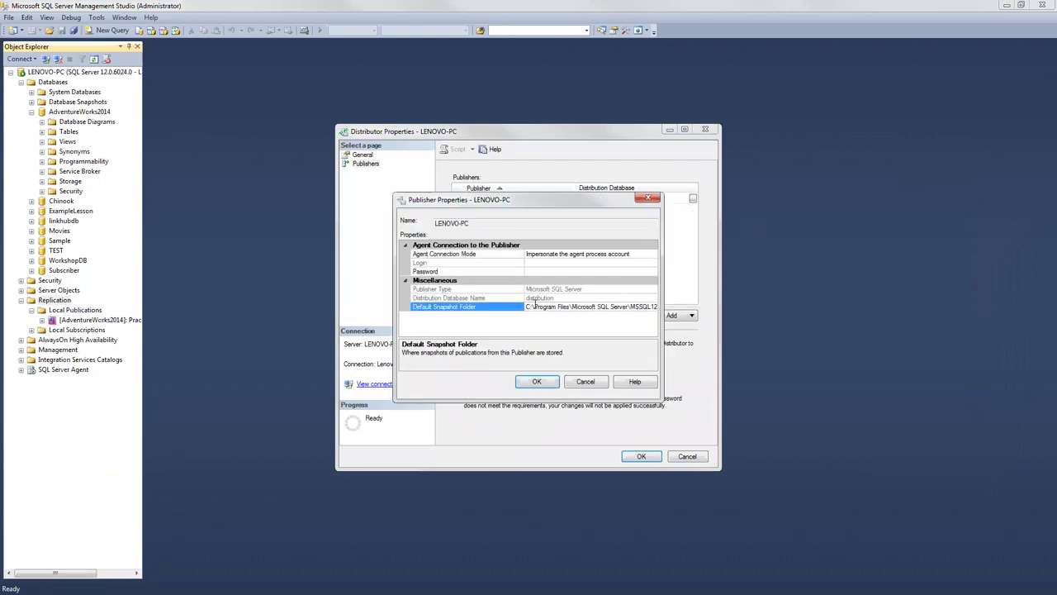
{"action": "left_click_drag", "start_coordinate": [527, 307], "coordinate": [669, 312]}
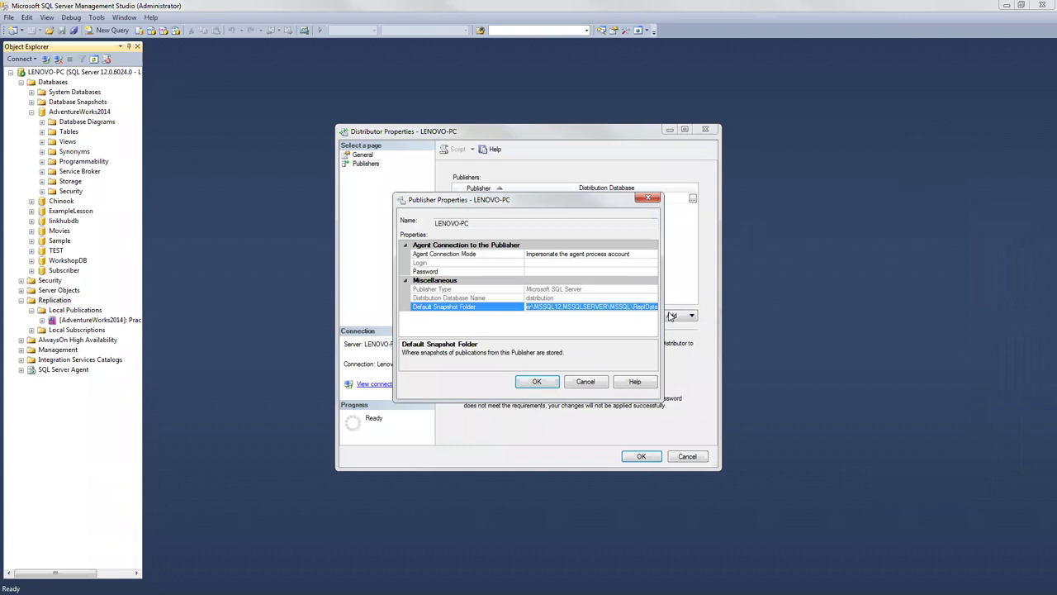
{"action": "key", "text": "ctrl+v"}
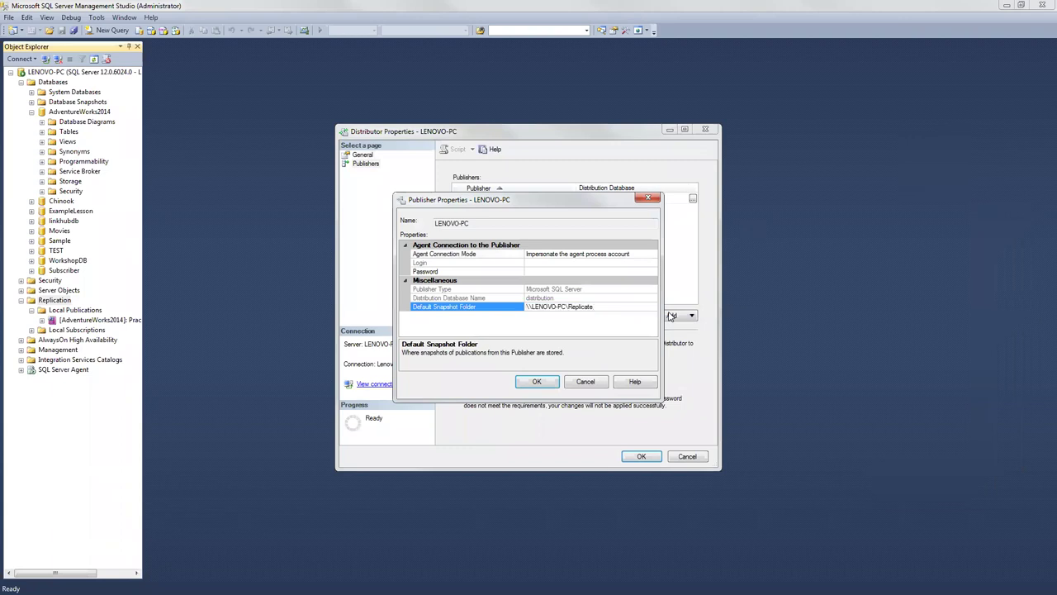
{"action": "left_click", "coordinate": [537, 382]}
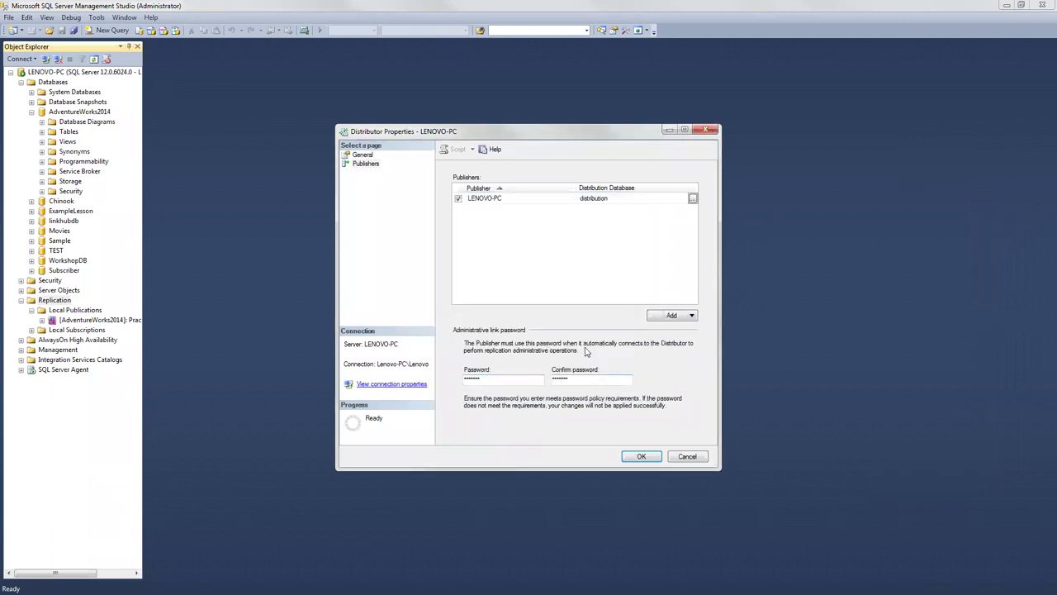
{"action": "left_click", "coordinate": [638, 457]}
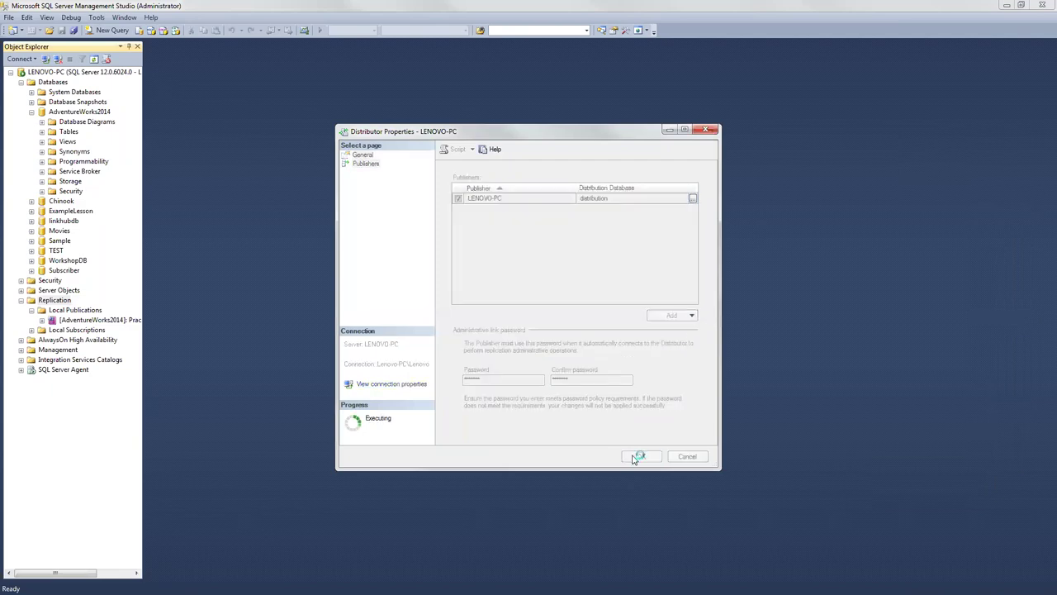
{"action": "right_click", "coordinate": [93, 320]}
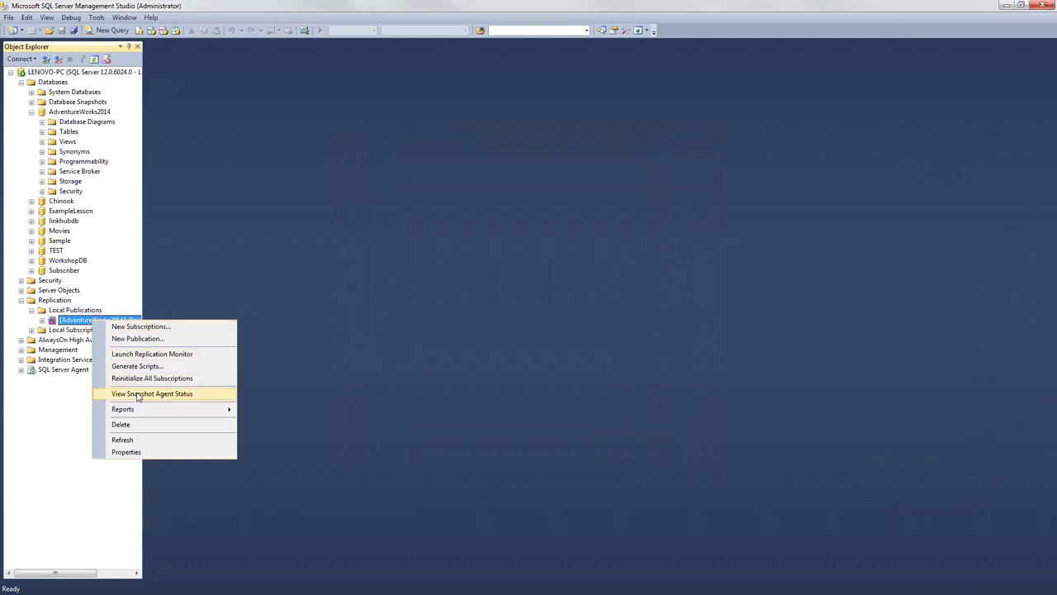
{"action": "left_click", "coordinate": [136, 394]}
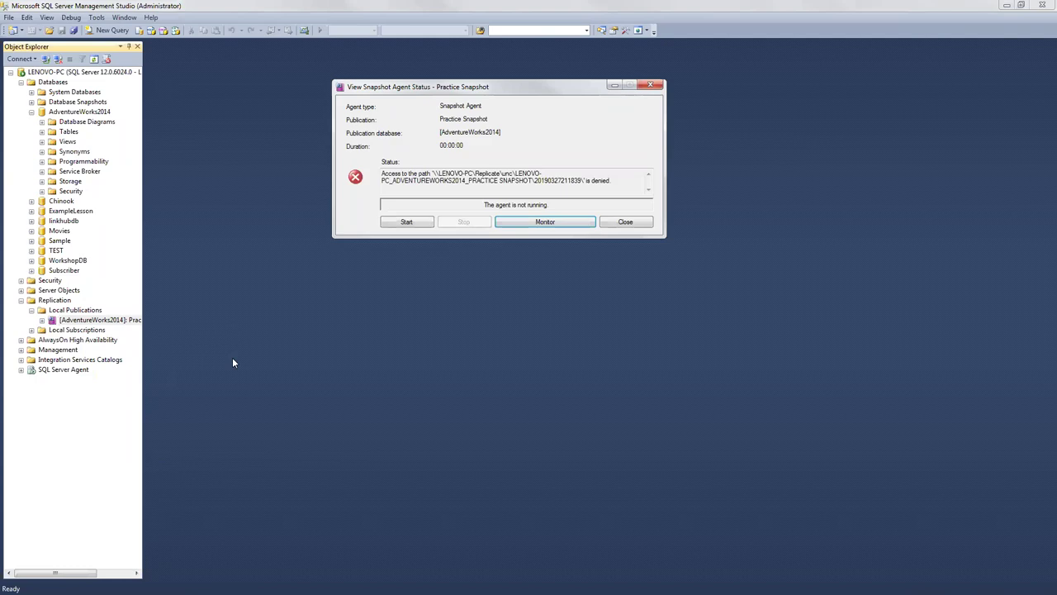
{"action": "left_click", "coordinate": [625, 221]}
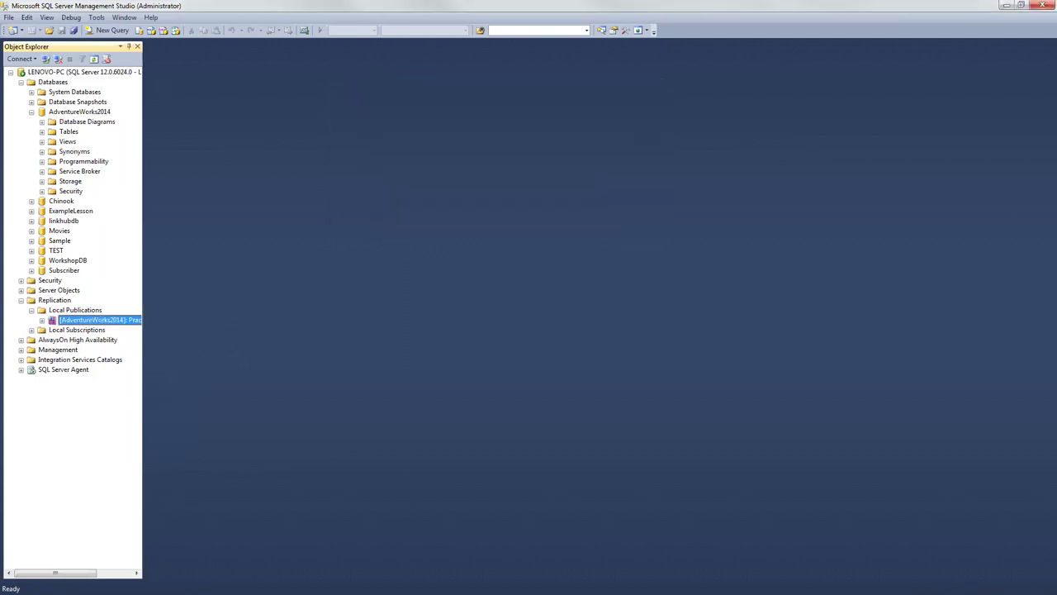
{"action": "right_click", "coordinate": [56, 300]}
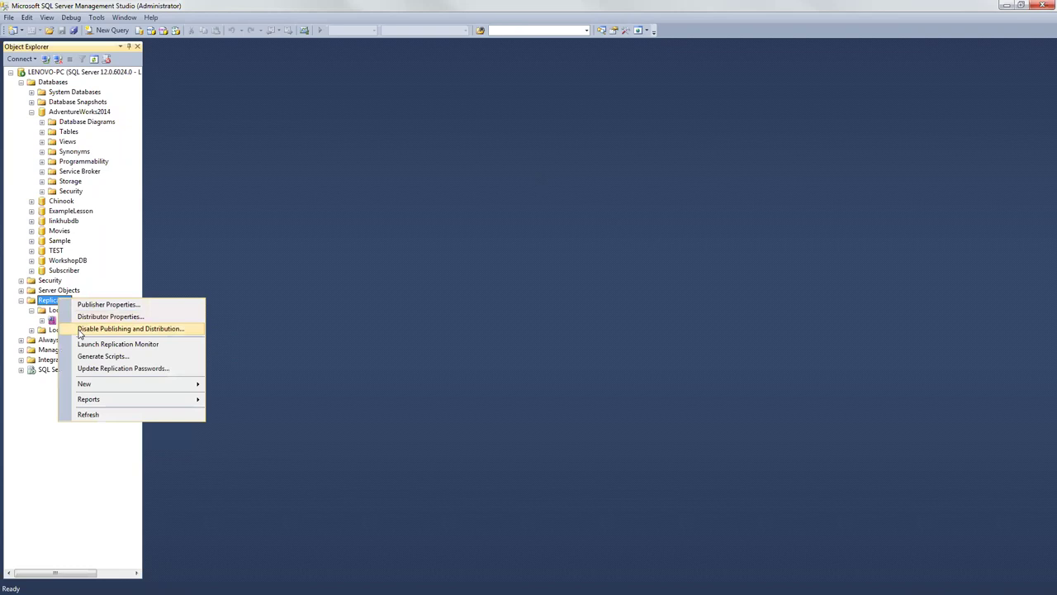
{"action": "left_click", "coordinate": [92, 316]}
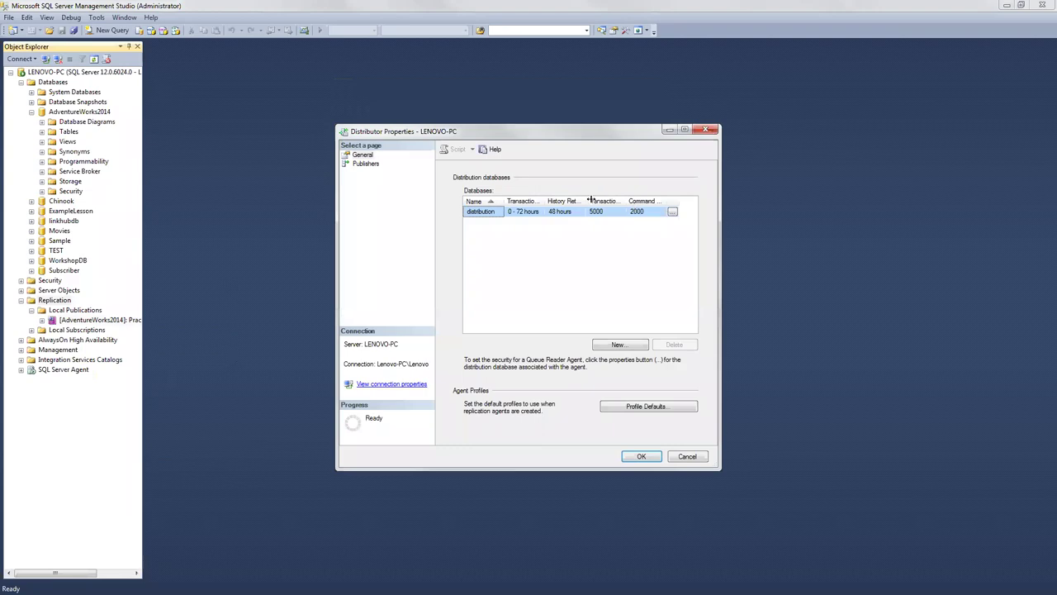
{"action": "left_click", "coordinate": [570, 212]}
{"action": "key", "text": "ctrl+Tab"}
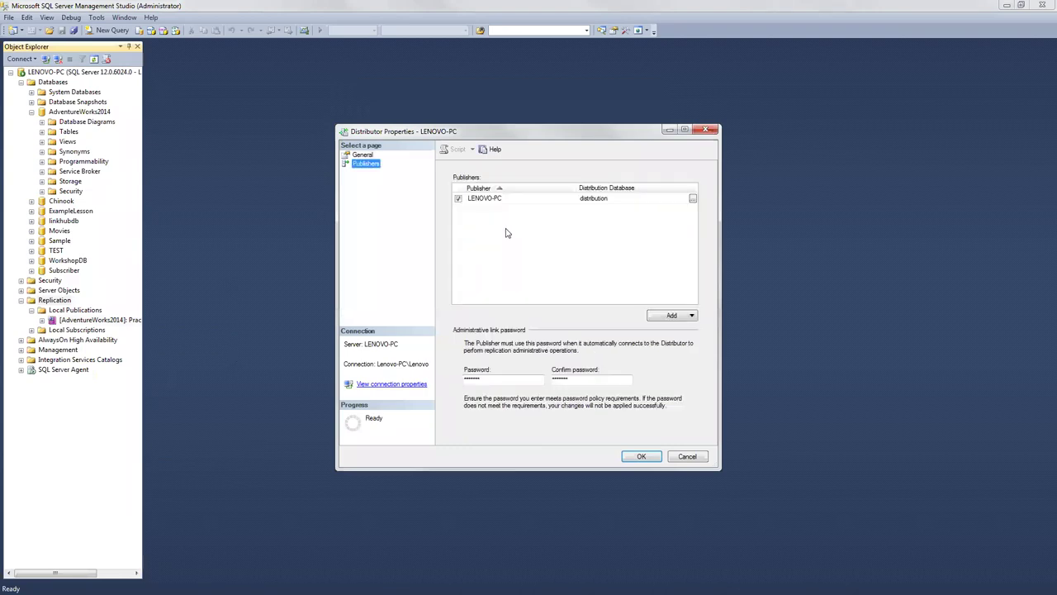
{"action": "key", "text": "ctrl+Tab"}
{"action": "left_click", "coordinate": [672, 213]}
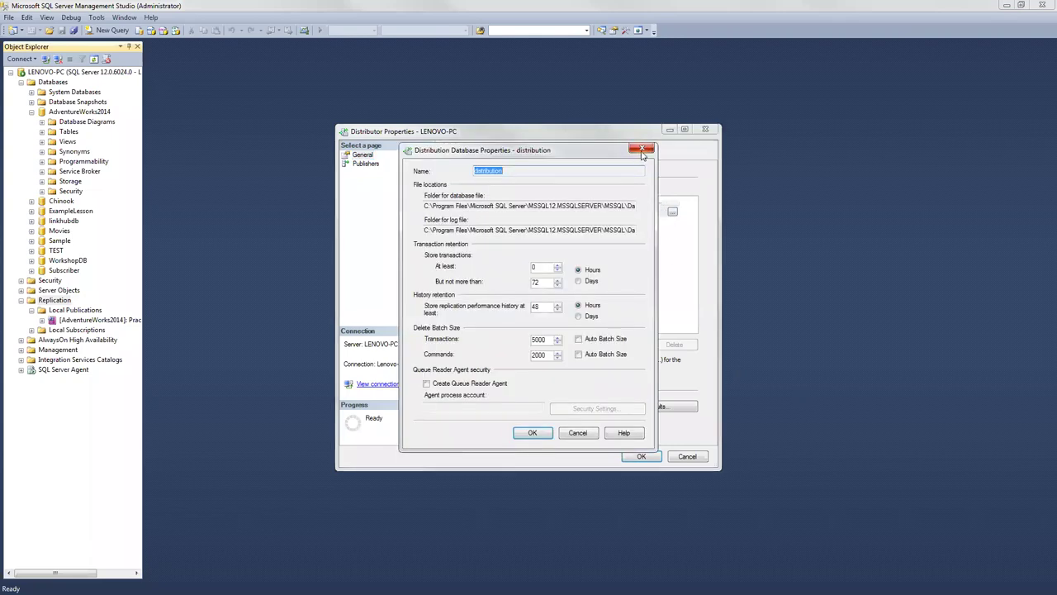
{"action": "left_click", "coordinate": [641, 154]}
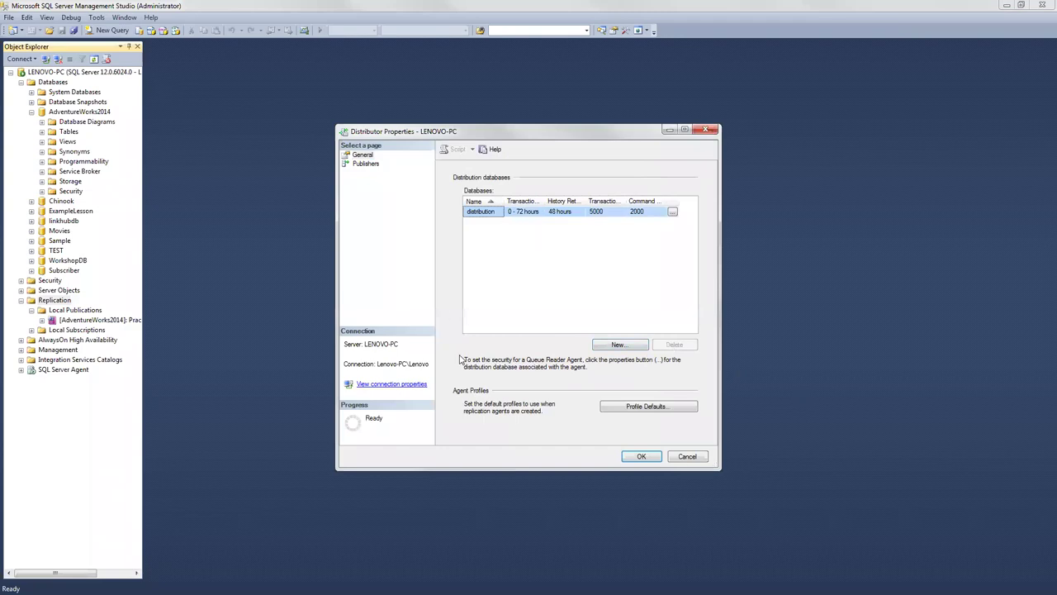
{"action": "left_click", "coordinate": [688, 457]}
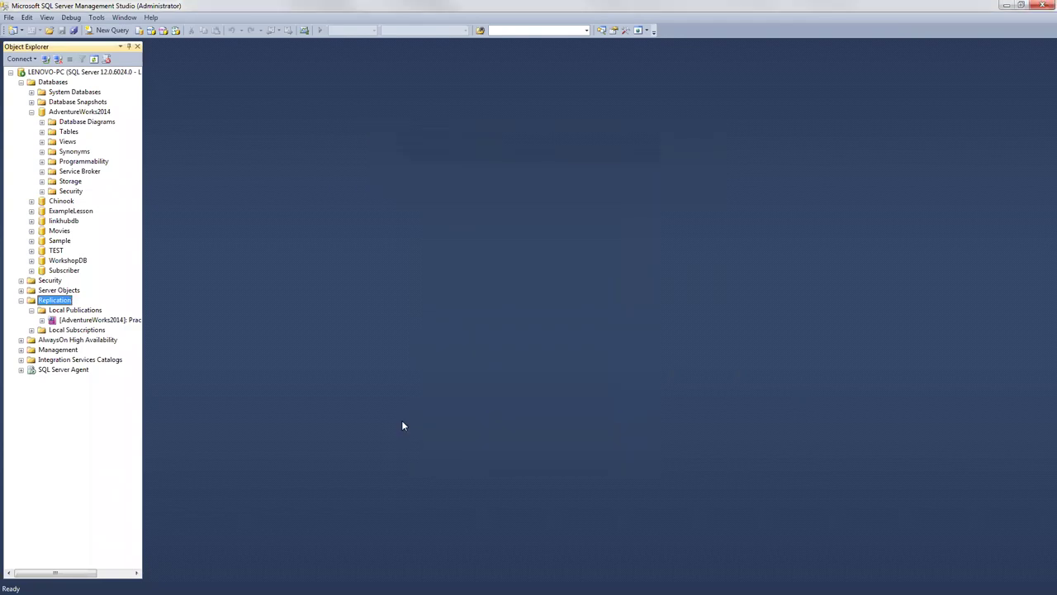
{"action": "right_click", "coordinate": [70, 303]}
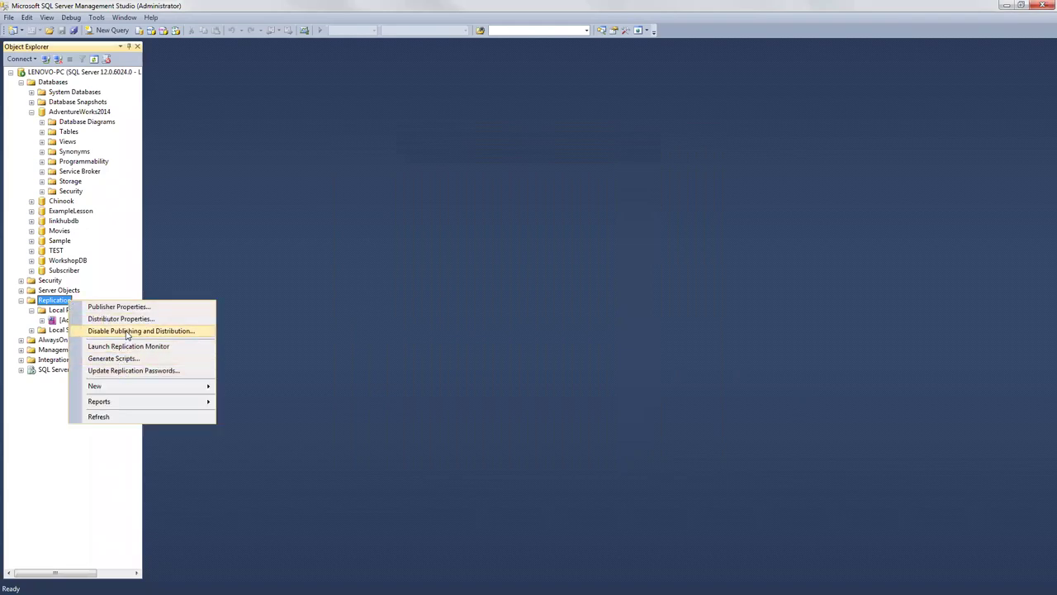
{"action": "left_click", "coordinate": [124, 331]}
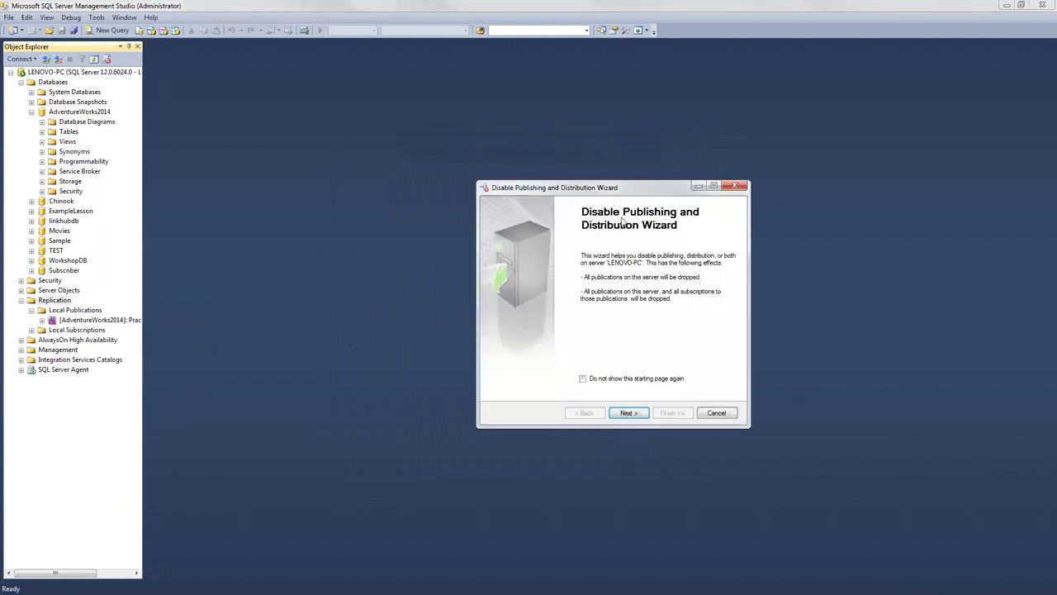
{"action": "left_click", "coordinate": [631, 415]}
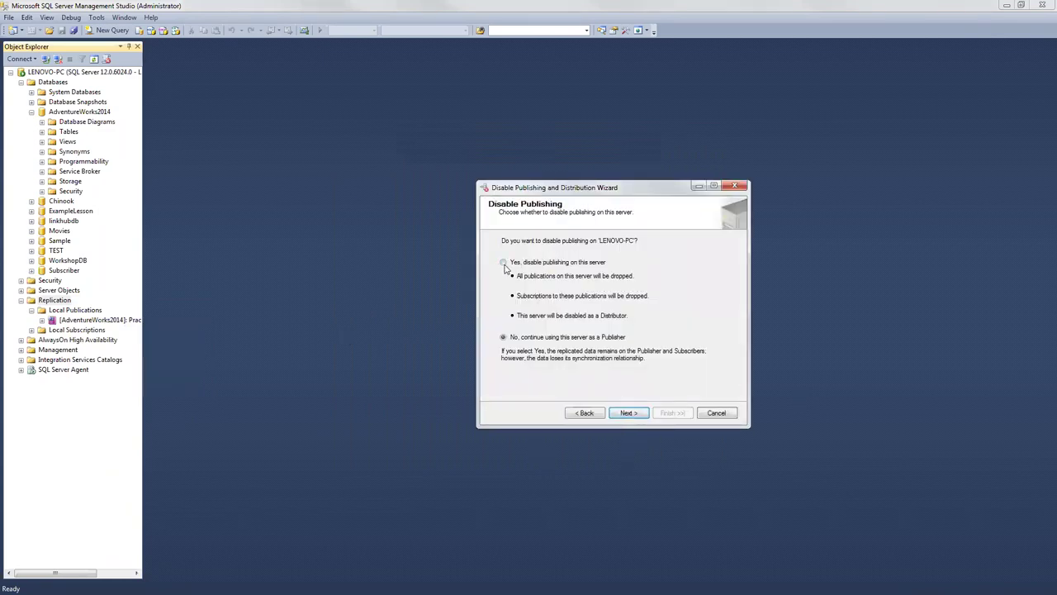
{"action": "left_click", "coordinate": [716, 413]}
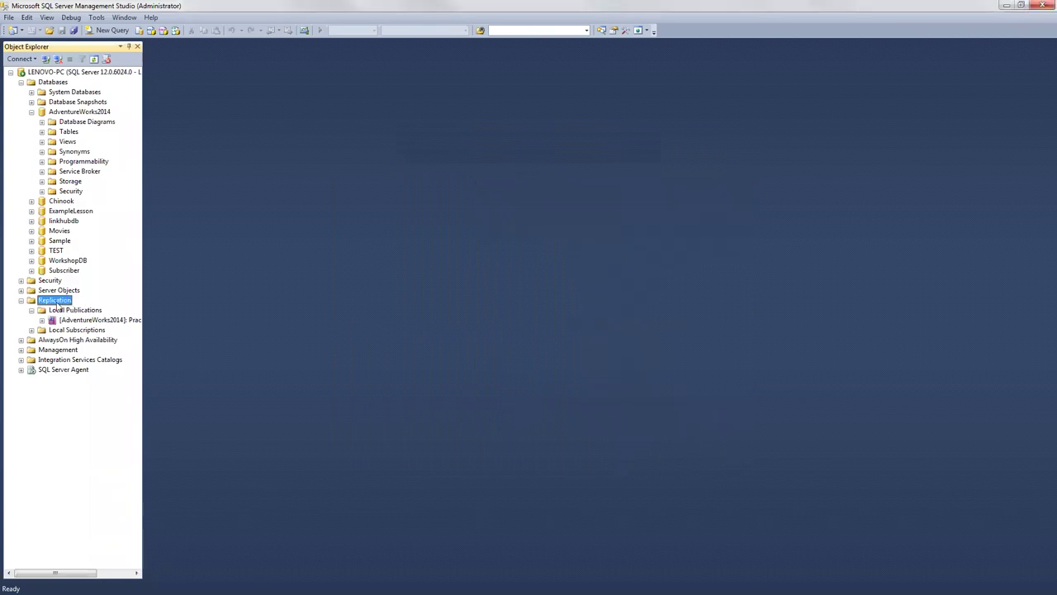
Step: Launch the New Publication wizard using AdventureWorks2014 with the Snapshot publication type
{"action": "right_click", "coordinate": [56, 303]}
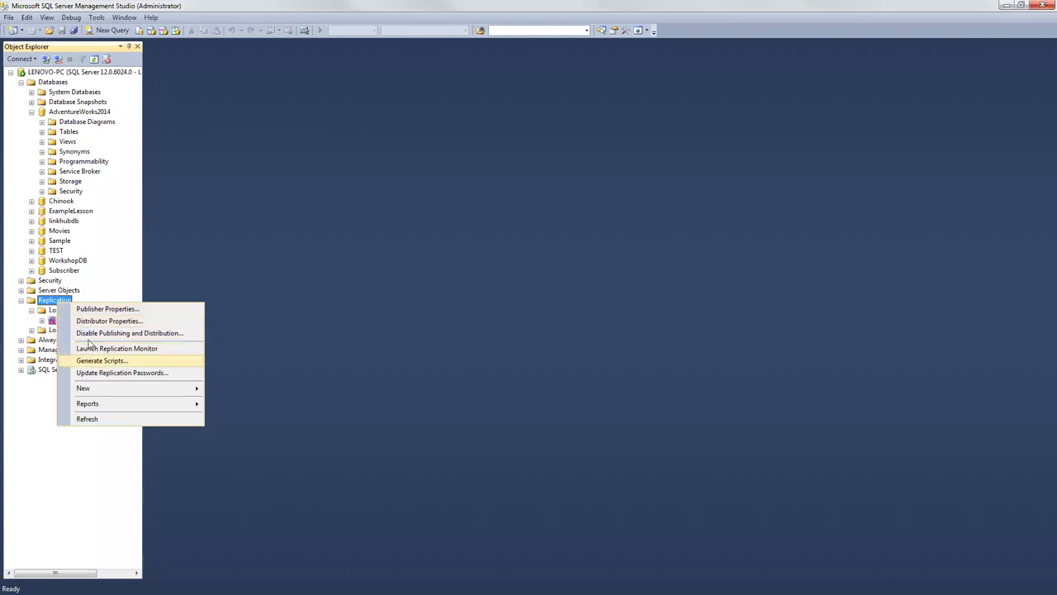
{"action": "mouse_move", "coordinate": [117, 391]}
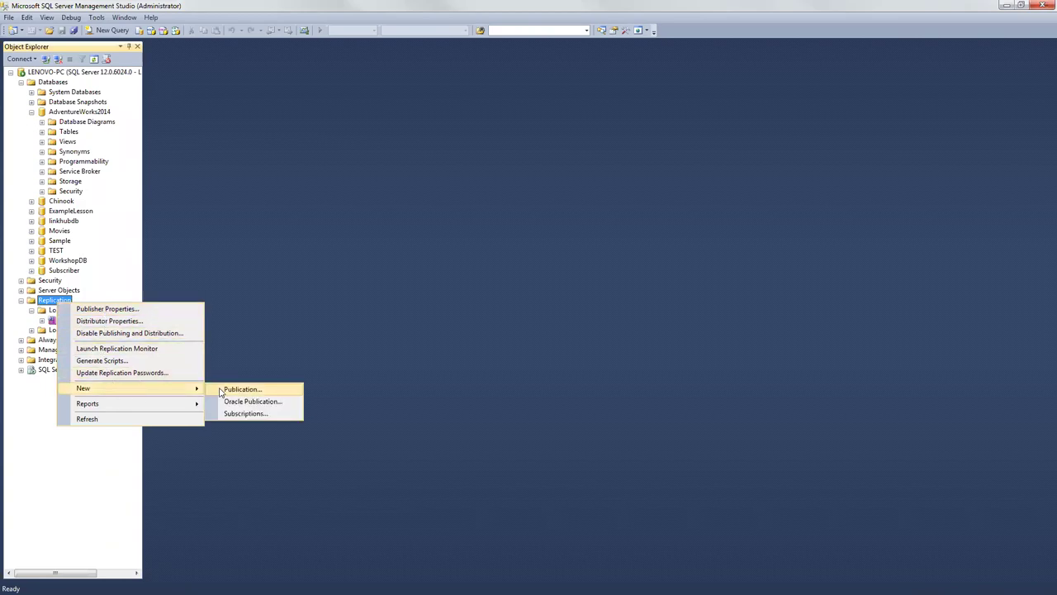
{"action": "left_click", "coordinate": [240, 389]}
{"action": "left_click", "coordinate": [545, 406]}
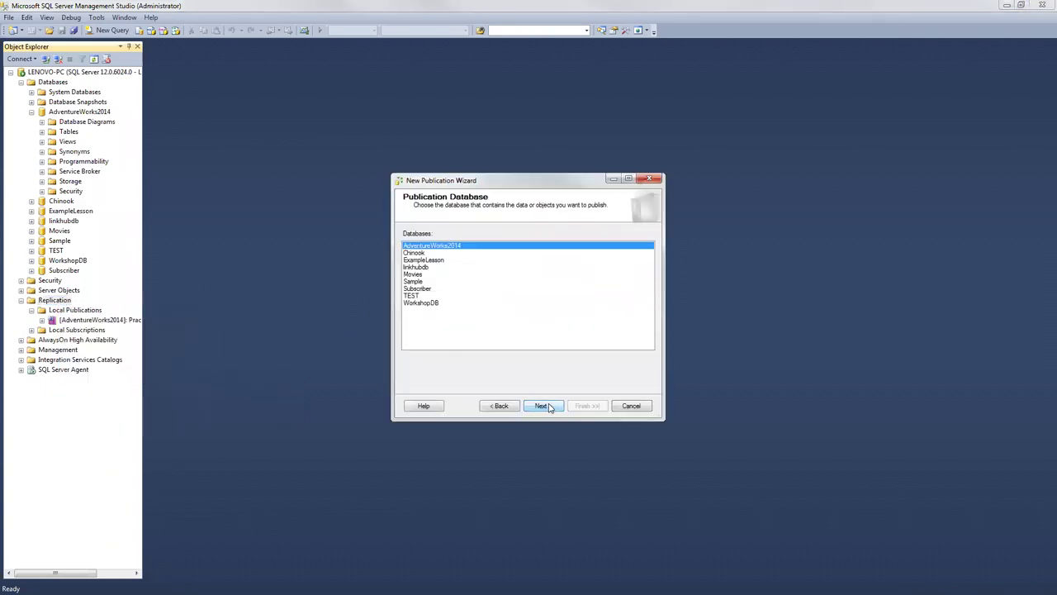
{"action": "left_click", "coordinate": [542, 404]}
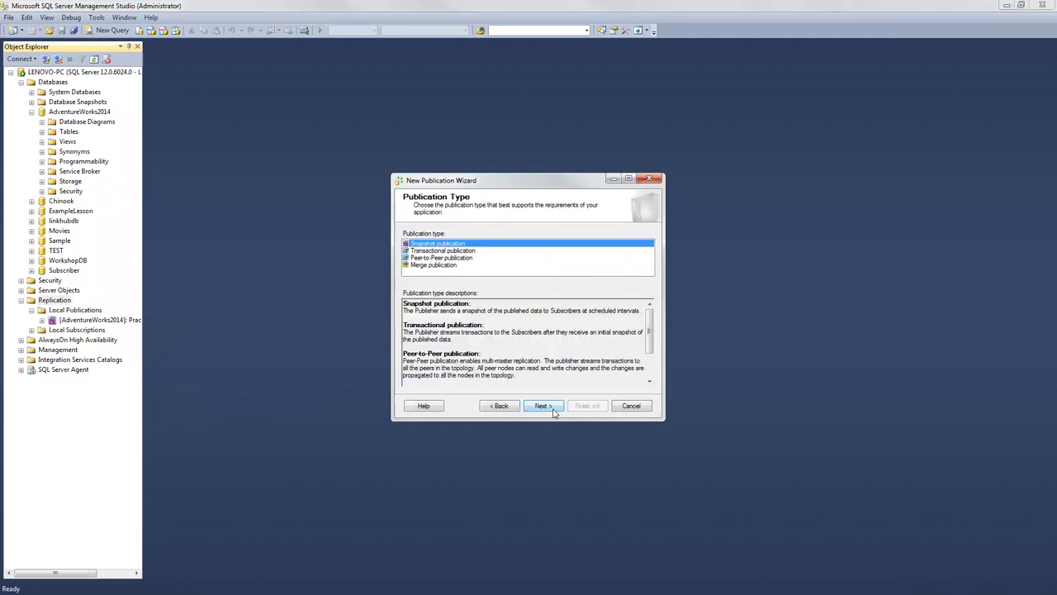
{"action": "left_click", "coordinate": [549, 406]}
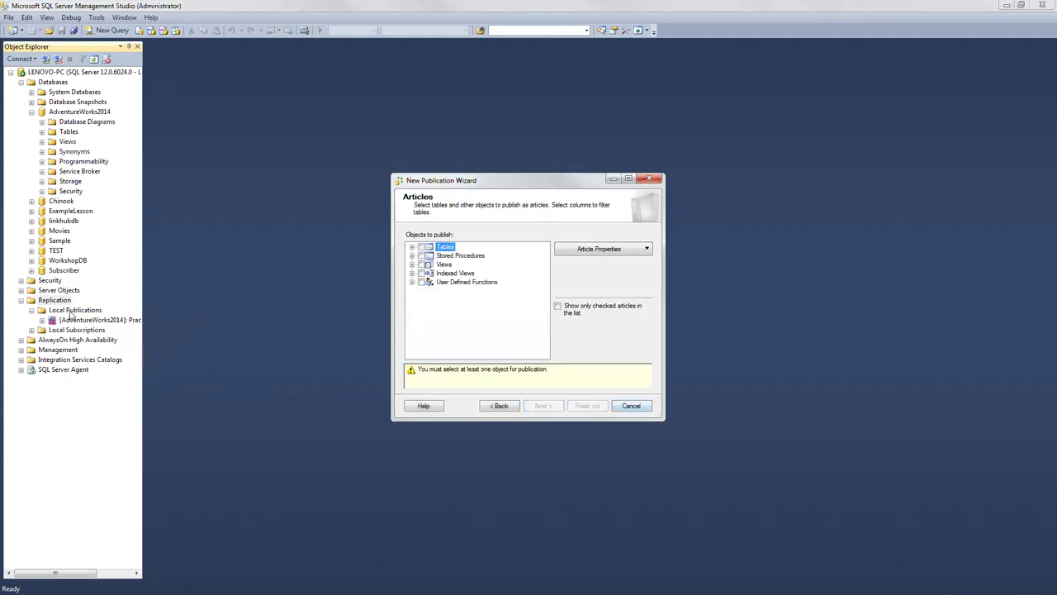
{"action": "right_click", "coordinate": [65, 303]}
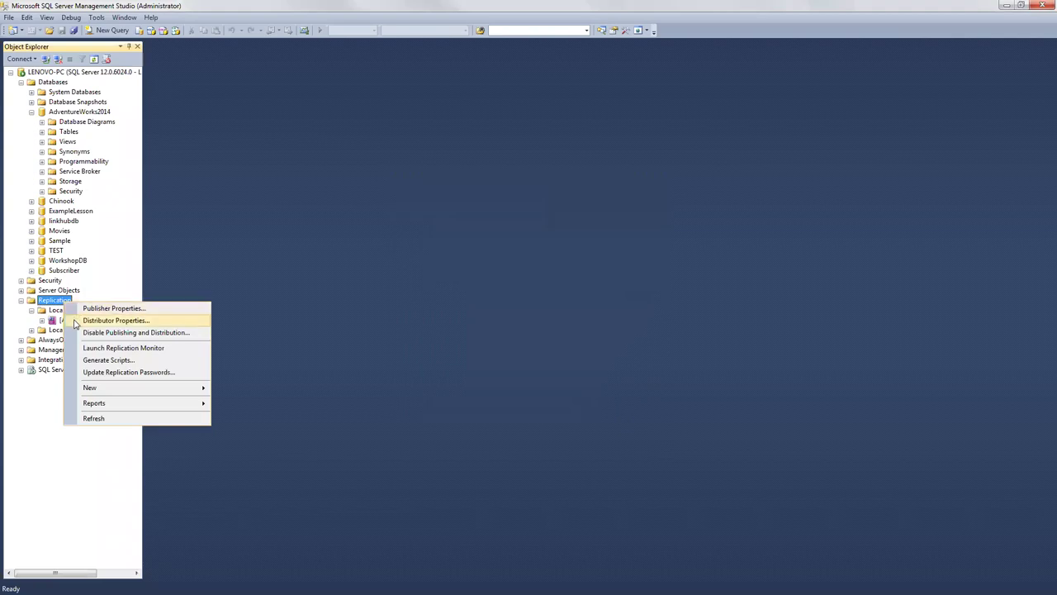
Step: Open Distributor Properties and check the LENOVO-PC publisher's Default Snapshot Folder setting
{"action": "left_click", "coordinate": [75, 321]}
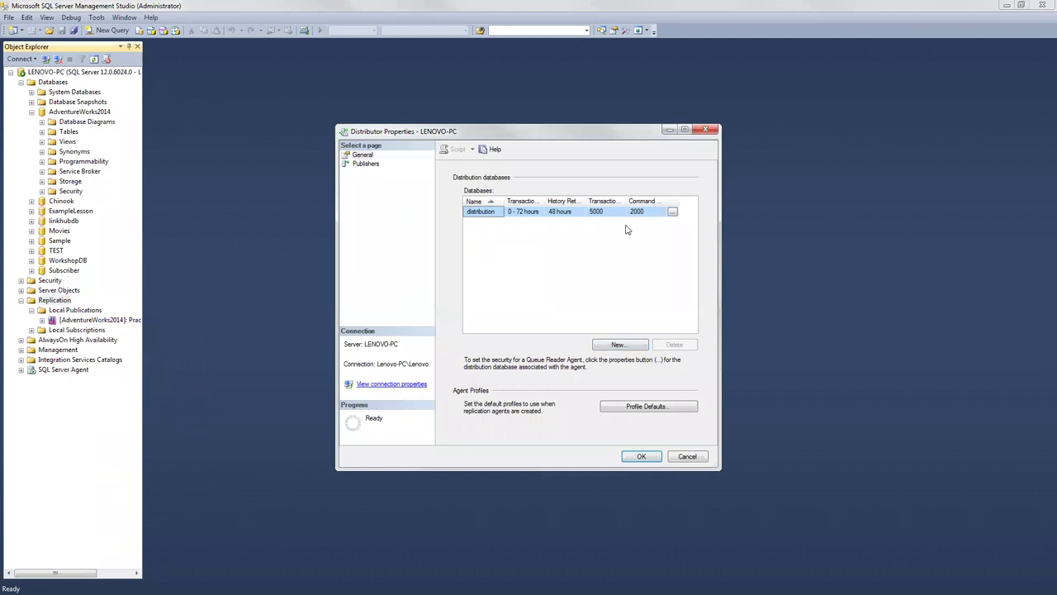
{"action": "left_click", "coordinate": [640, 215]}
{"action": "left_click", "coordinate": [366, 163]}
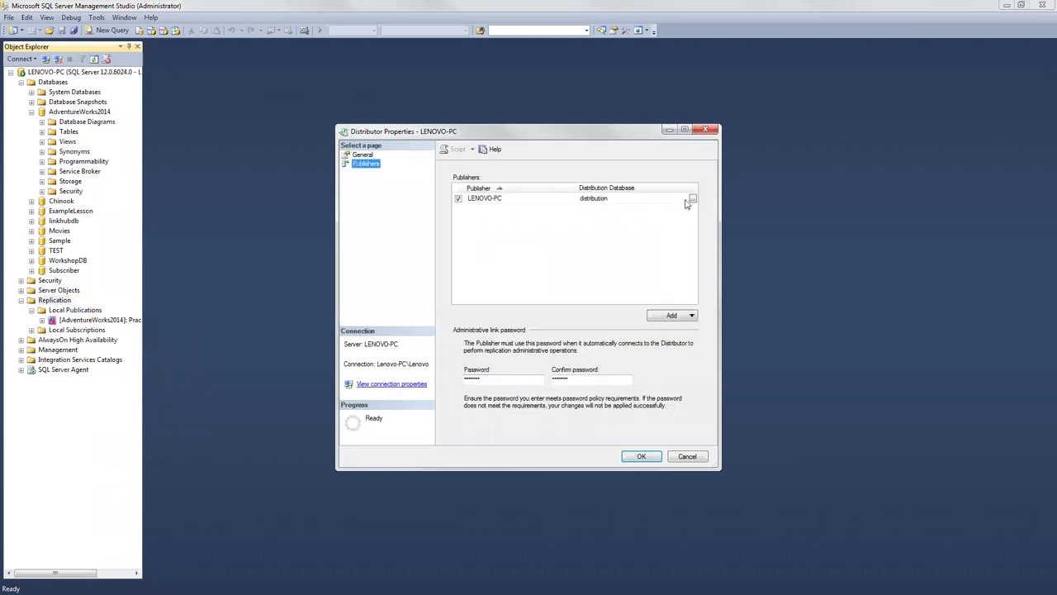
{"action": "left_click", "coordinate": [693, 199]}
{"action": "left_click", "coordinate": [541, 307]}
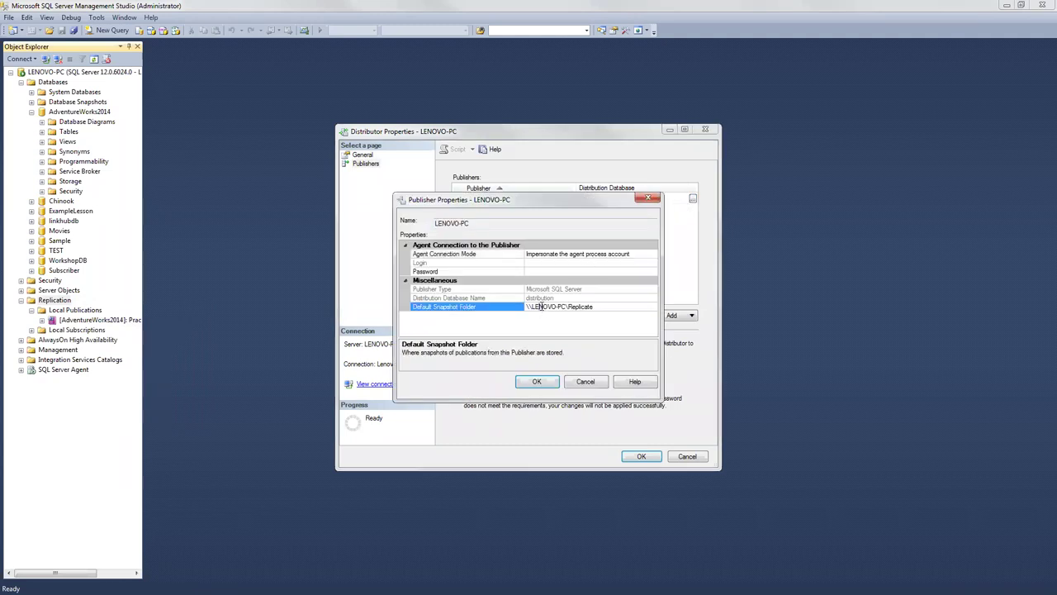
{"action": "left_click", "coordinate": [537, 381]}
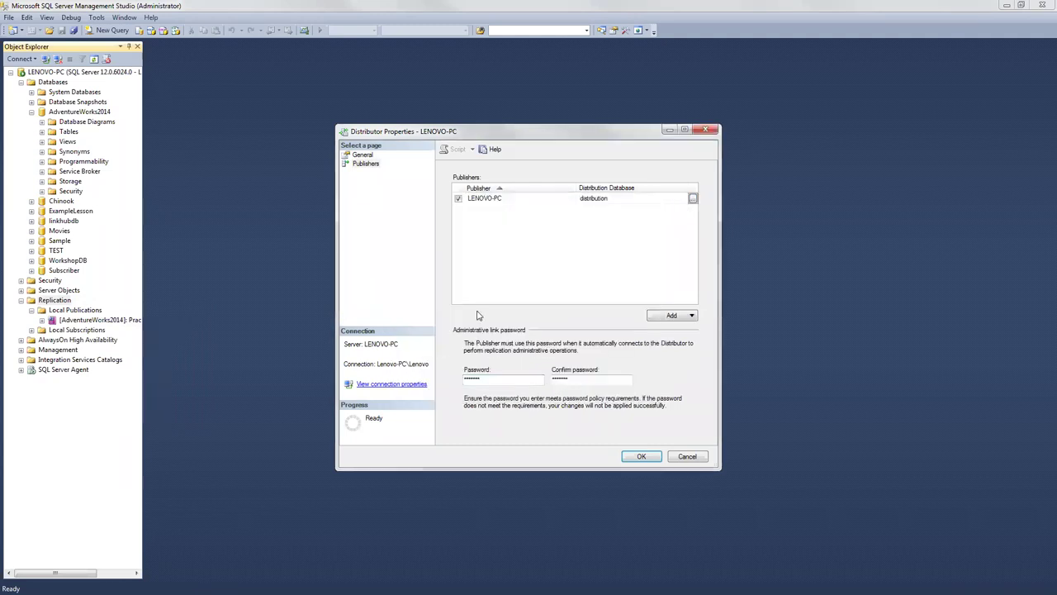
Step: Inspect the distribution database's properties, then cancel both dialogs without changes
{"action": "key", "text": "Up"}
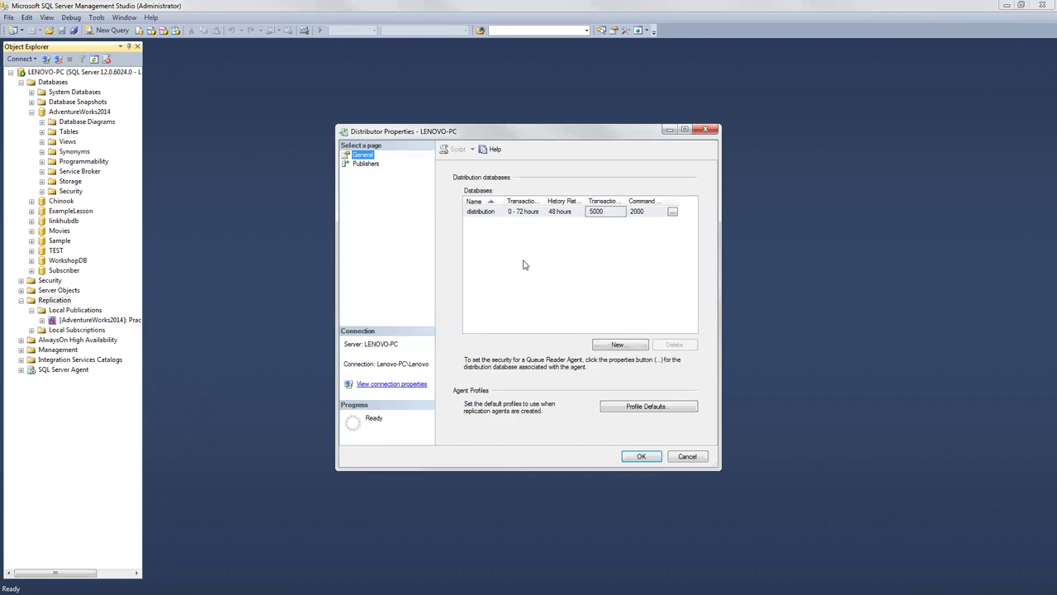
{"action": "left_click", "coordinate": [673, 214]}
{"action": "left_click", "coordinate": [674, 214]}
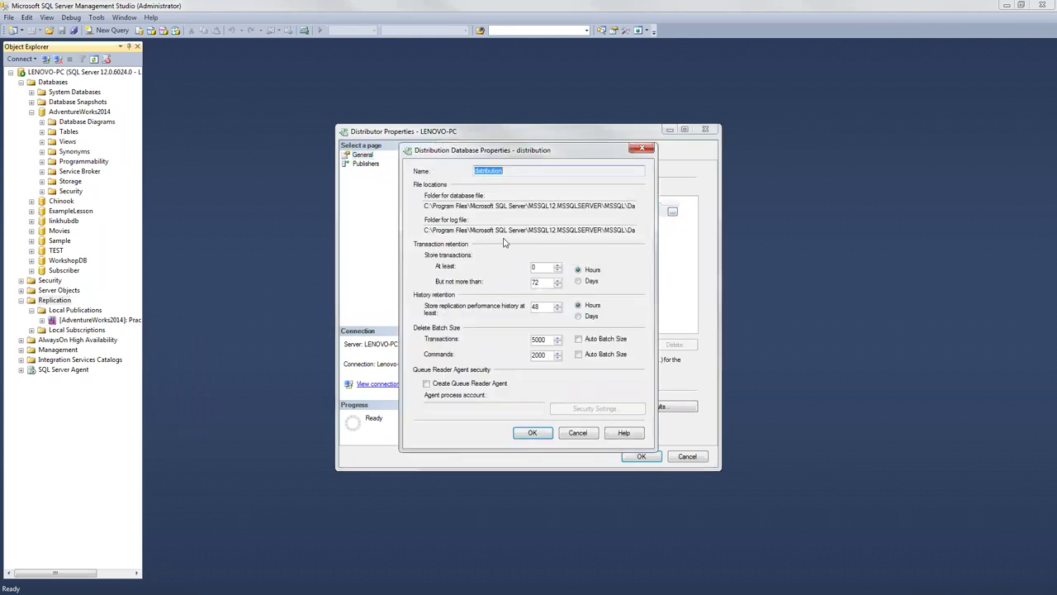
{"action": "left_click", "coordinate": [570, 431]}
{"action": "left_click", "coordinate": [689, 457]}
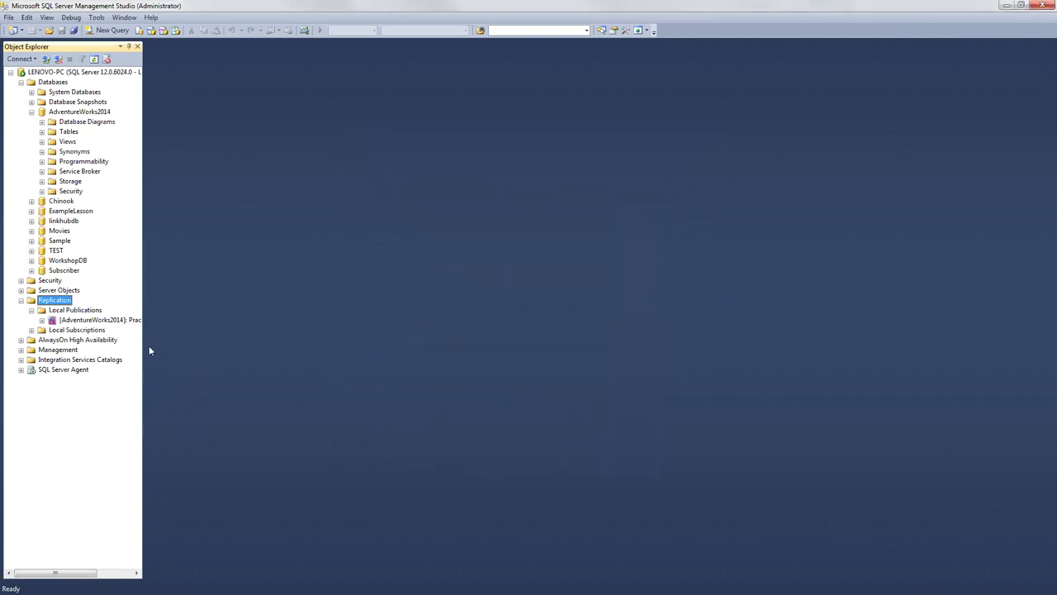
{"action": "right_click", "coordinate": [118, 323]}
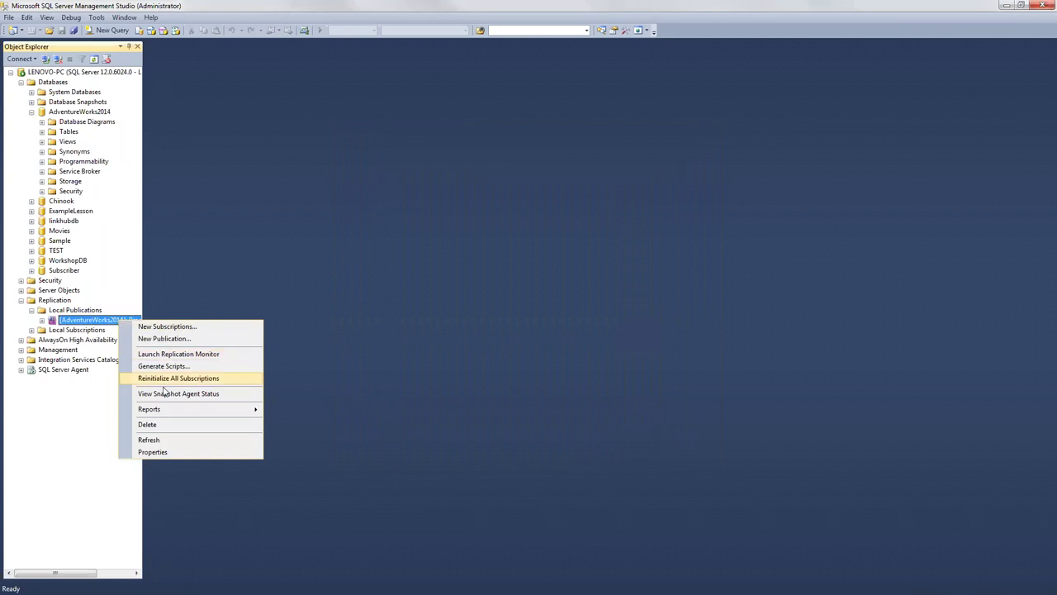
{"action": "left_click", "coordinate": [168, 425]}
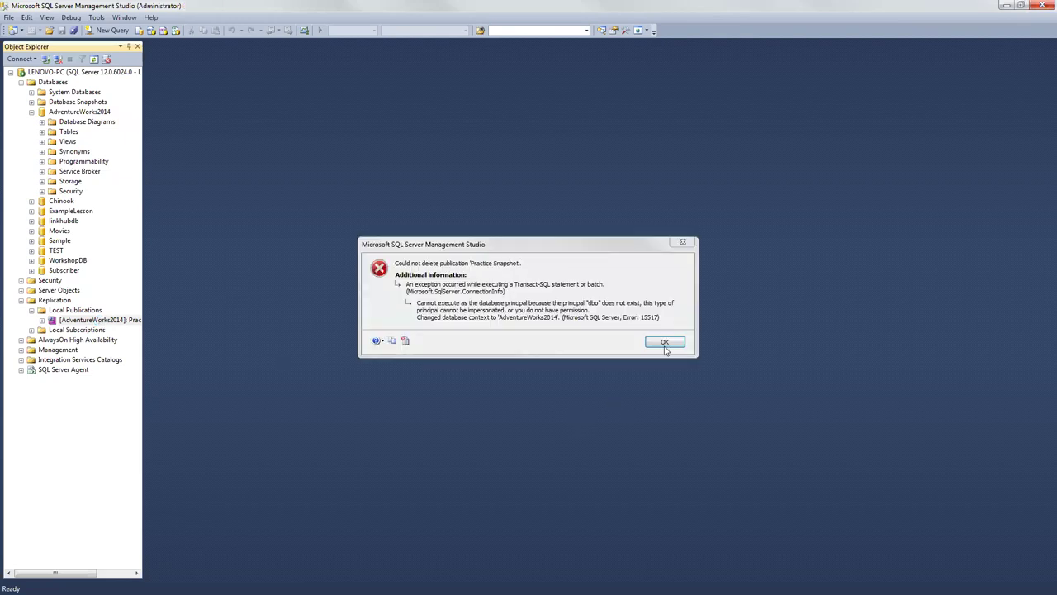
{"action": "left_click", "coordinate": [666, 343]}
{"action": "right_click", "coordinate": [81, 322]}
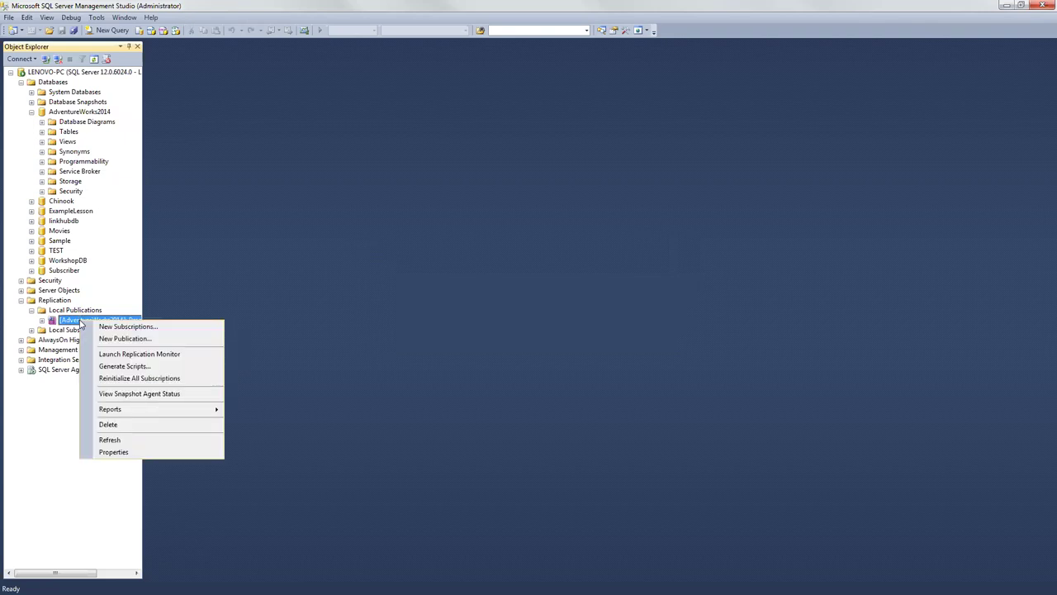
{"action": "left_click", "coordinate": [109, 424]}
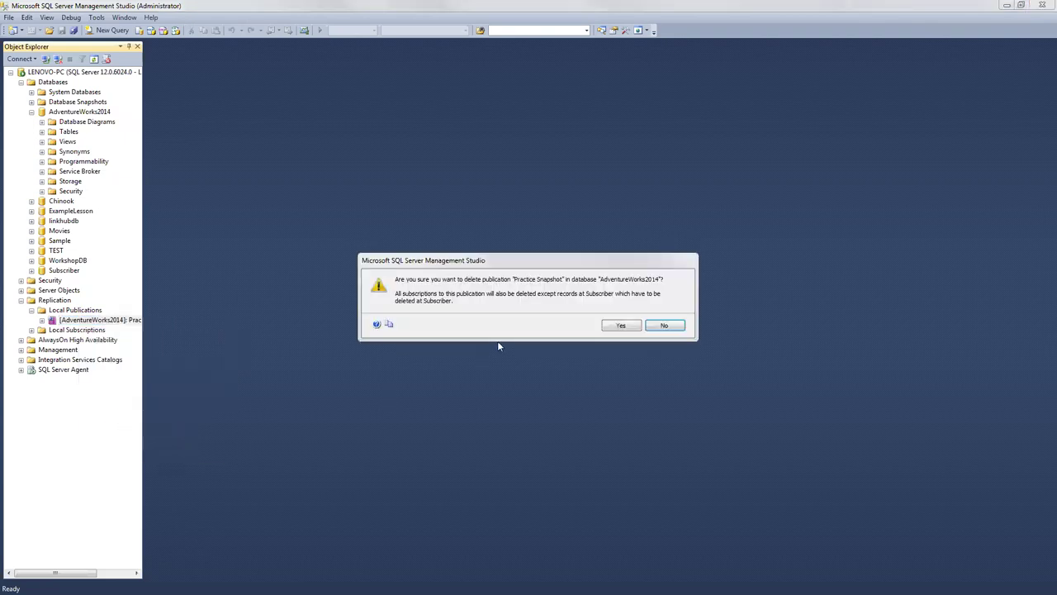
{"action": "left_click", "coordinate": [615, 326]}
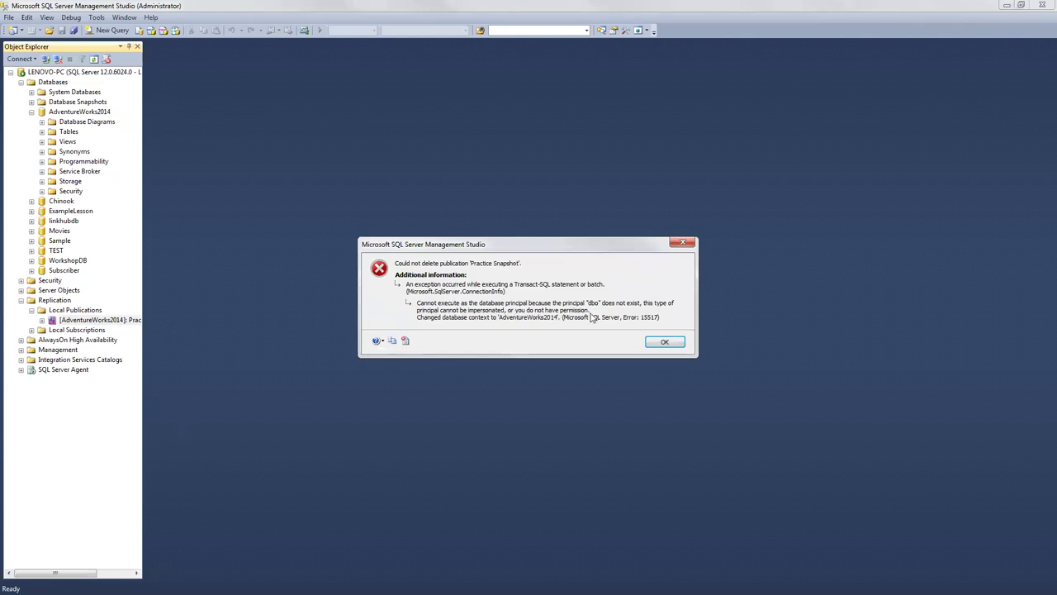
{"action": "left_click", "coordinate": [662, 341]}
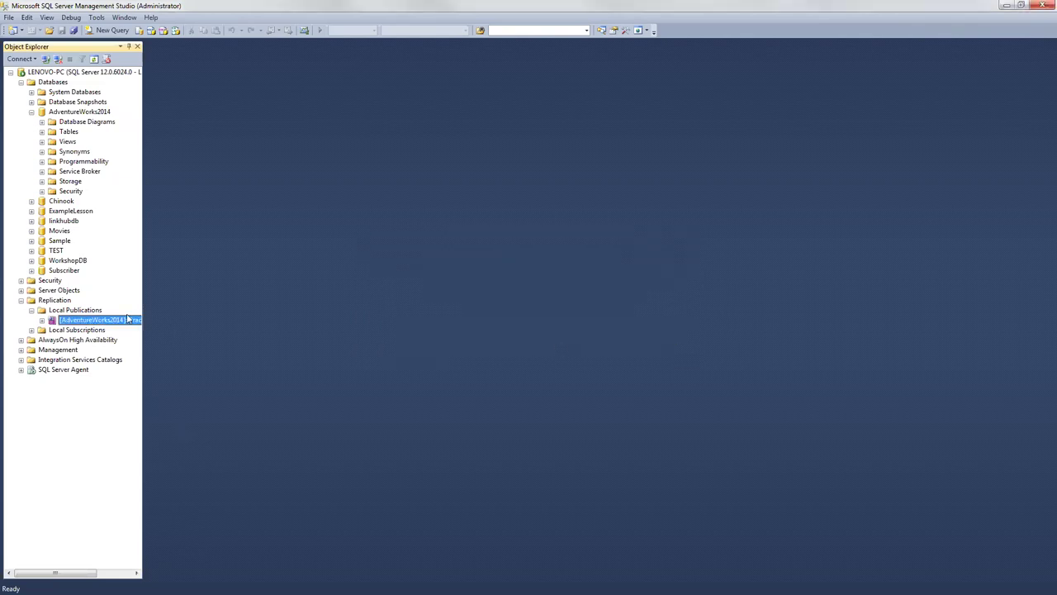
{"action": "right_click", "coordinate": [76, 309]}
{"action": "left_click", "coordinate": [112, 411]}
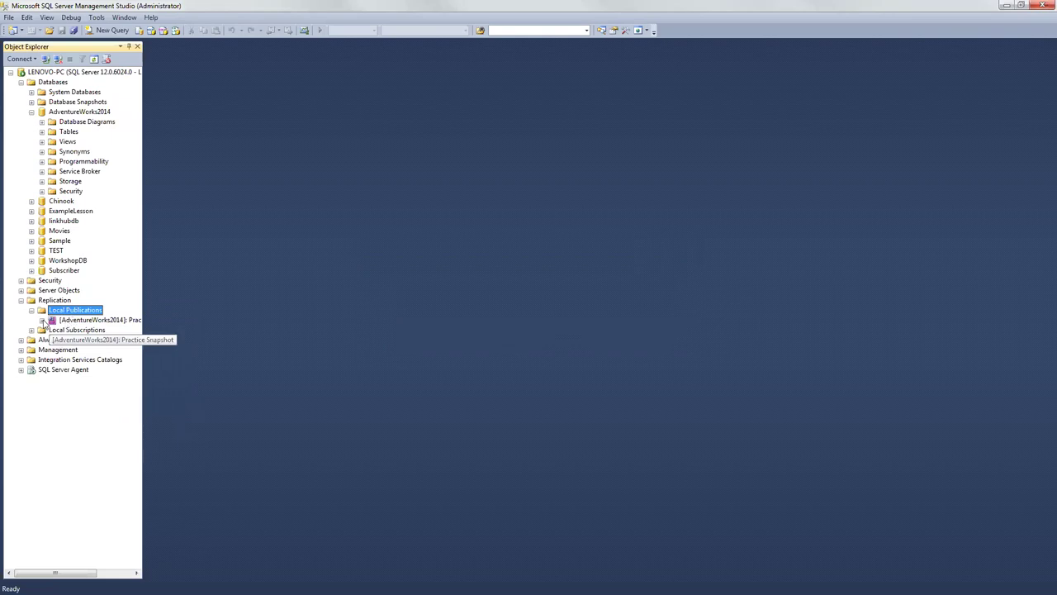
{"action": "right_click", "coordinate": [74, 321]}
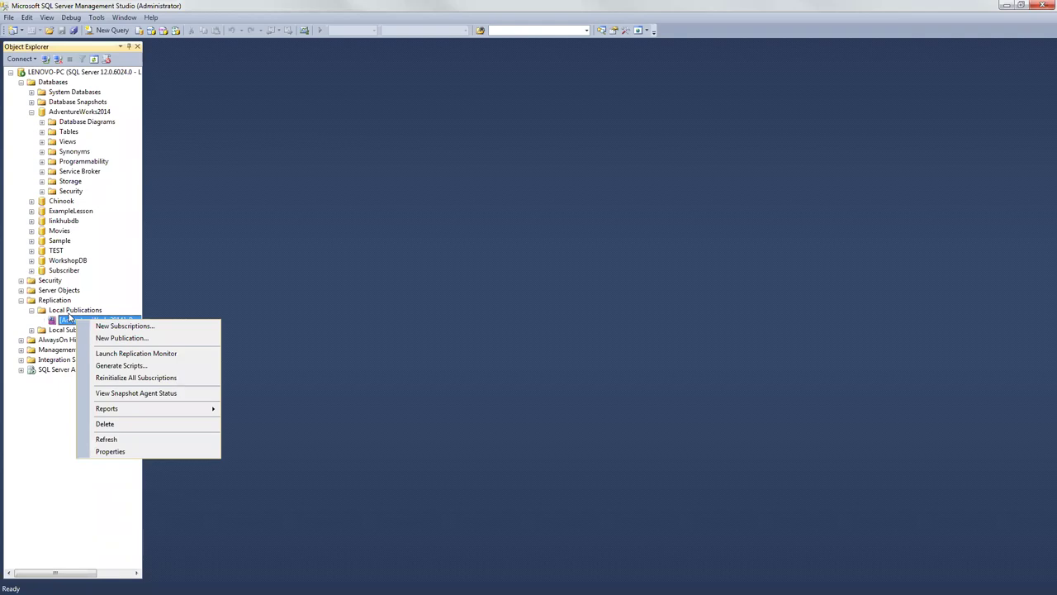
{"action": "left_click", "coordinate": [71, 314]}
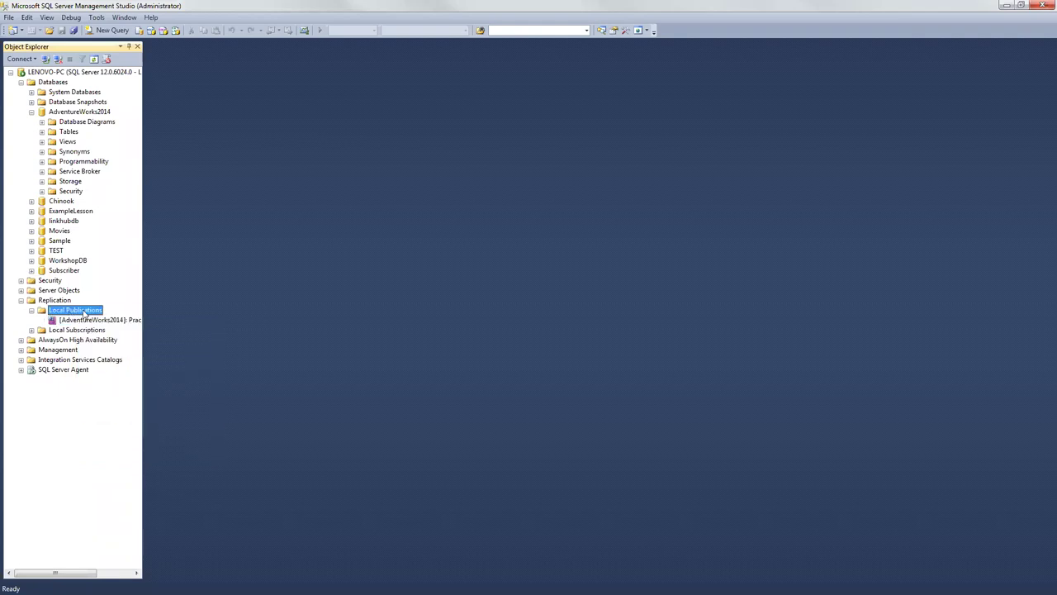
{"action": "right_click", "coordinate": [83, 313]}
Step: Start a new publication from AdventureWorks2014 as a Snapshot publication
{"action": "left_click", "coordinate": [117, 318]}
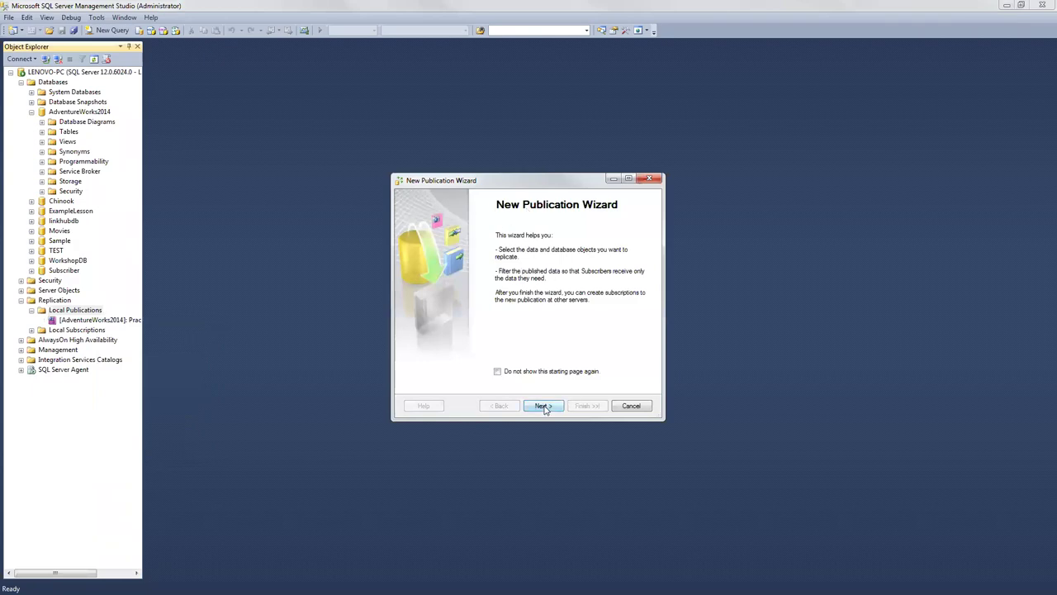
{"action": "left_click", "coordinate": [543, 405]}
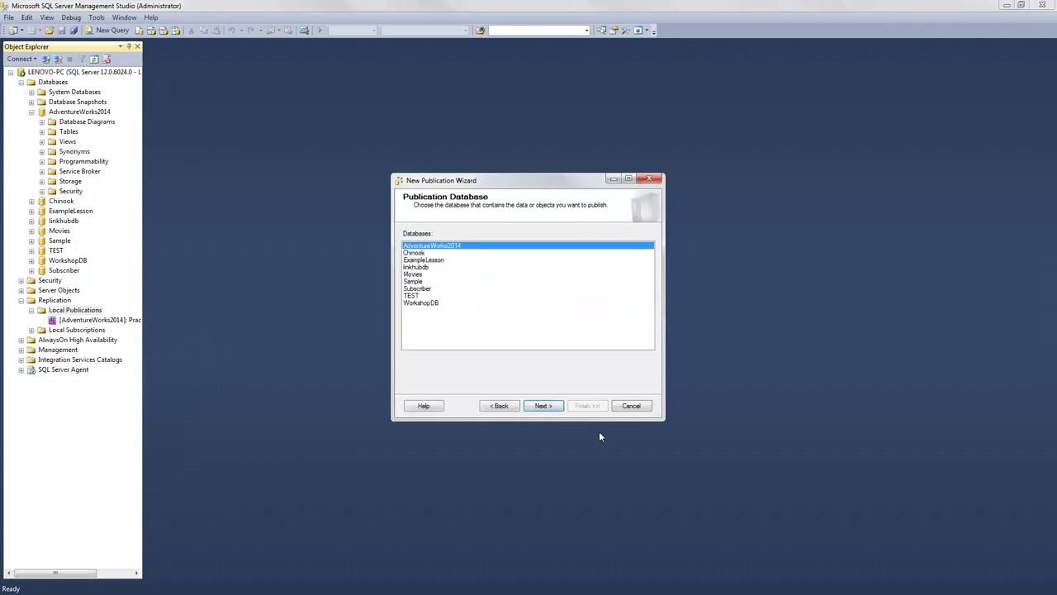
{"action": "left_click", "coordinate": [545, 406]}
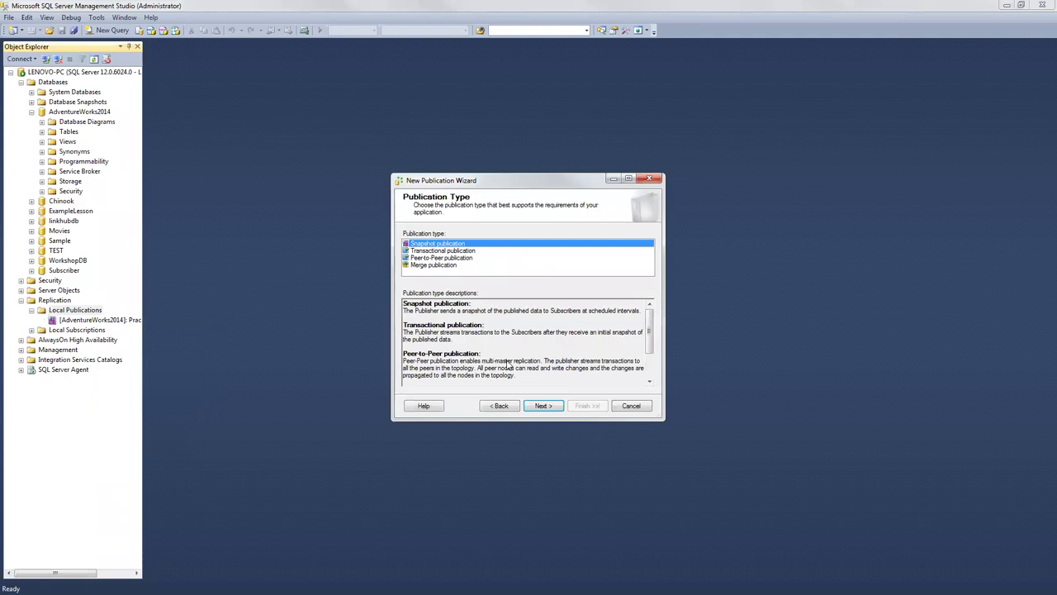
{"action": "left_click", "coordinate": [540, 406]}
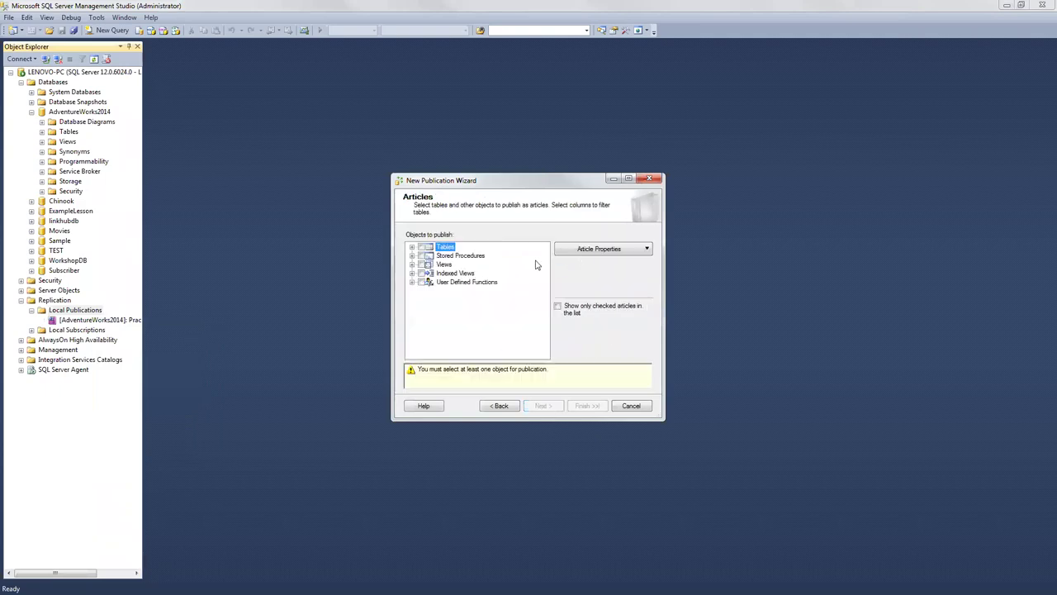
Step: Publish all object types, from Tables through User Defined Functions
{"action": "key", "text": "space"}
{"action": "key", "text": "Down"}
{"action": "key", "text": "space"}
{"action": "key", "text": "Down"}
{"action": "key", "text": "space"}
{"action": "key", "text": "Down"}
{"action": "key", "text": "space"}
{"action": "left_click", "coordinate": [546, 409]}
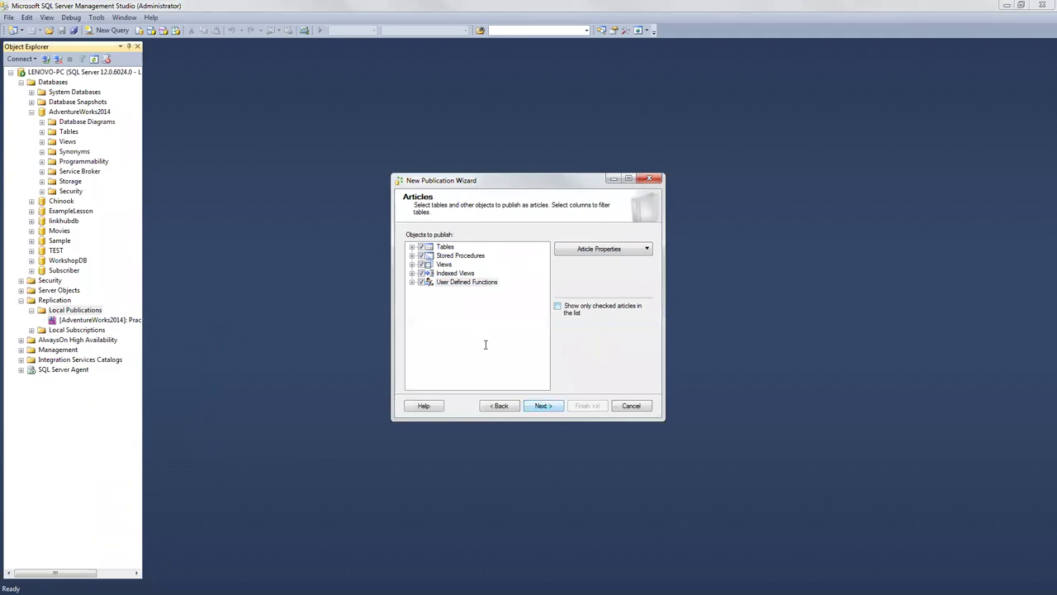
Step: Skip row filtering and choose to create the snapshot immediately
{"action": "left_click", "coordinate": [539, 407]}
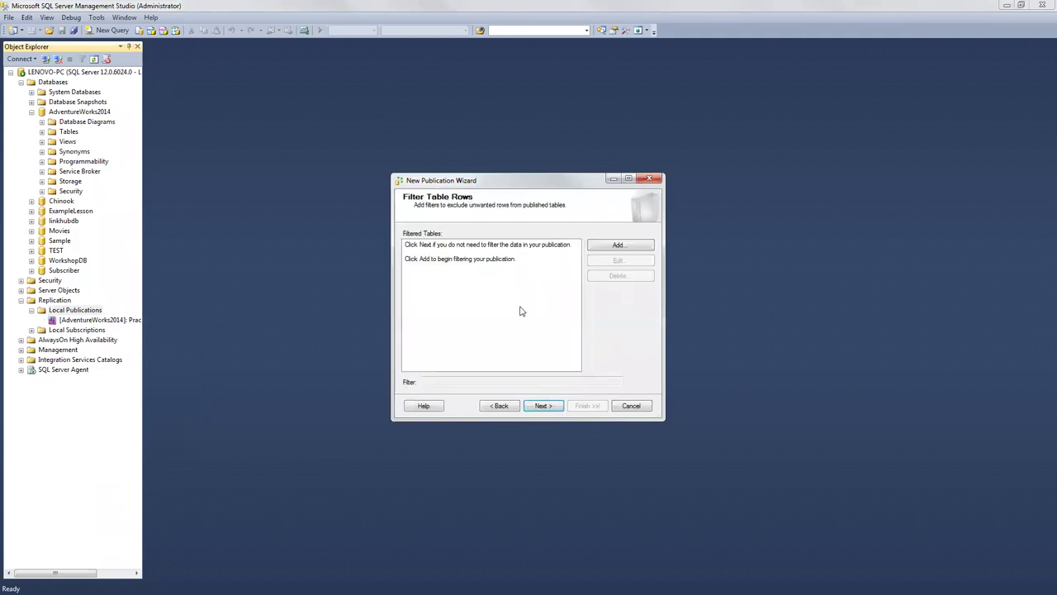
{"action": "left_click", "coordinate": [543, 407]}
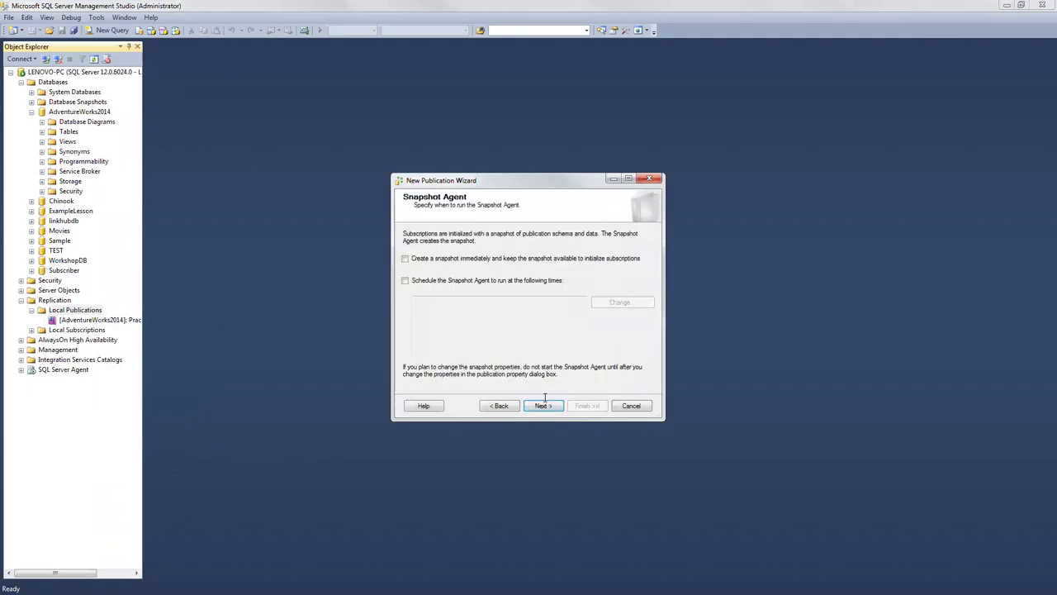
{"action": "key", "text": "space"}
{"action": "left_click", "coordinate": [538, 406]}
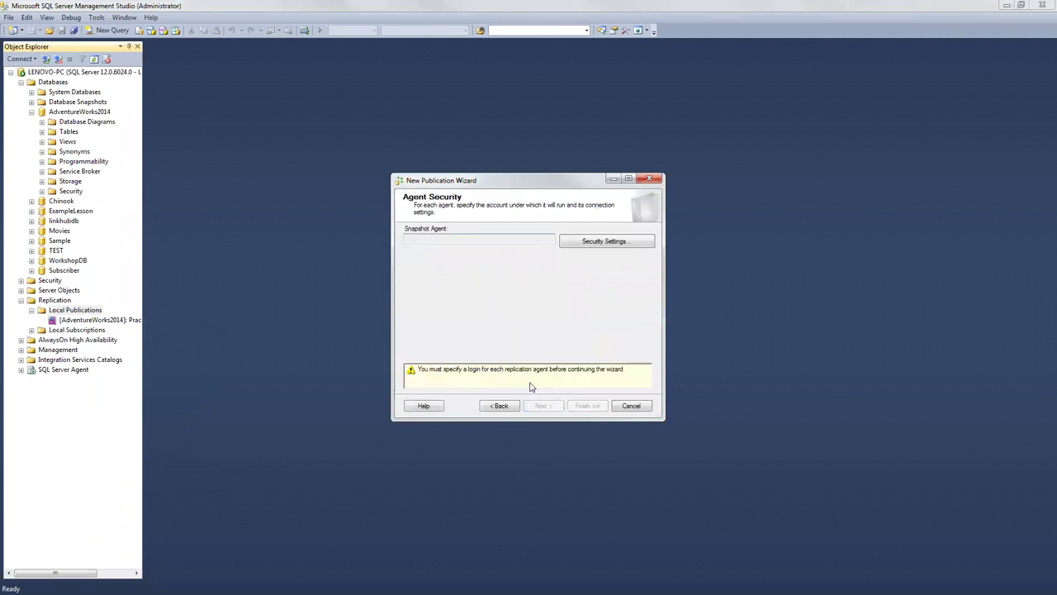
Step: Enter a SQL Server login and password for the snapshot agent's publisher connection
{"action": "left_click", "coordinate": [588, 242]}
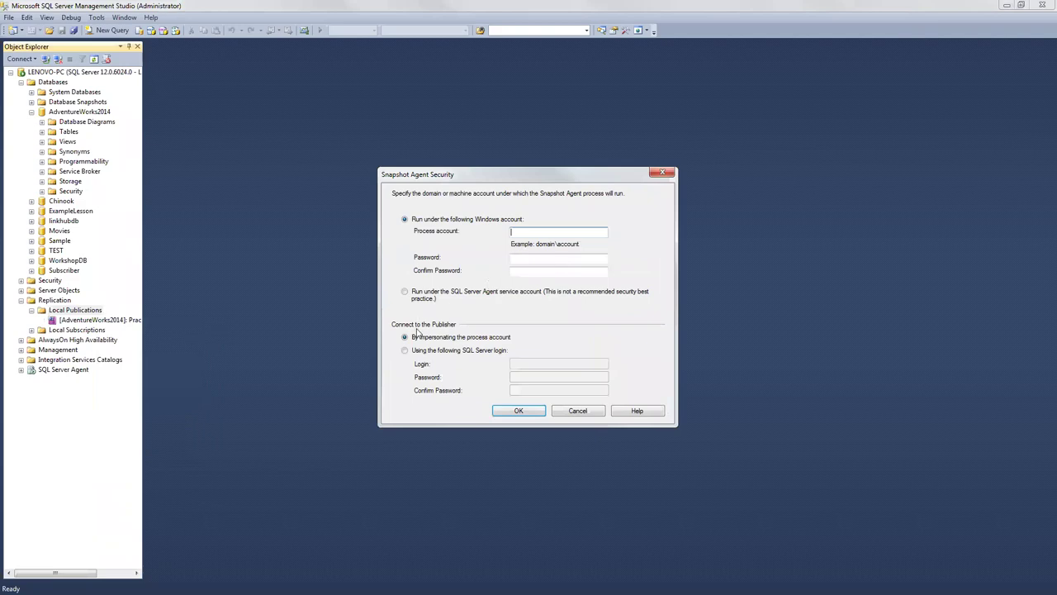
{"action": "left_click", "coordinate": [405, 350]}
{"action": "left_click", "coordinate": [533, 365]}
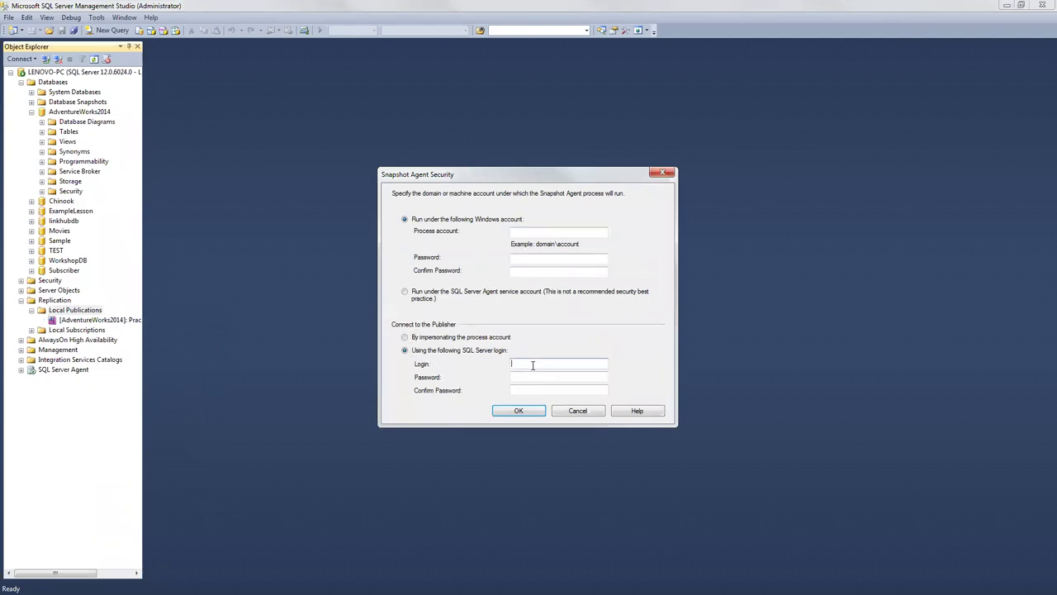
{"action": "type", "text": "S"}
{"action": "left_click", "coordinate": [512, 377]}
{"action": "left_click", "coordinate": [512, 390]}
{"action": "type", "text": "******"}
Step: After the missing-account warning, run the snapshot agent under the SQL Server Agent service account
{"action": "left_click", "coordinate": [537, 411]}
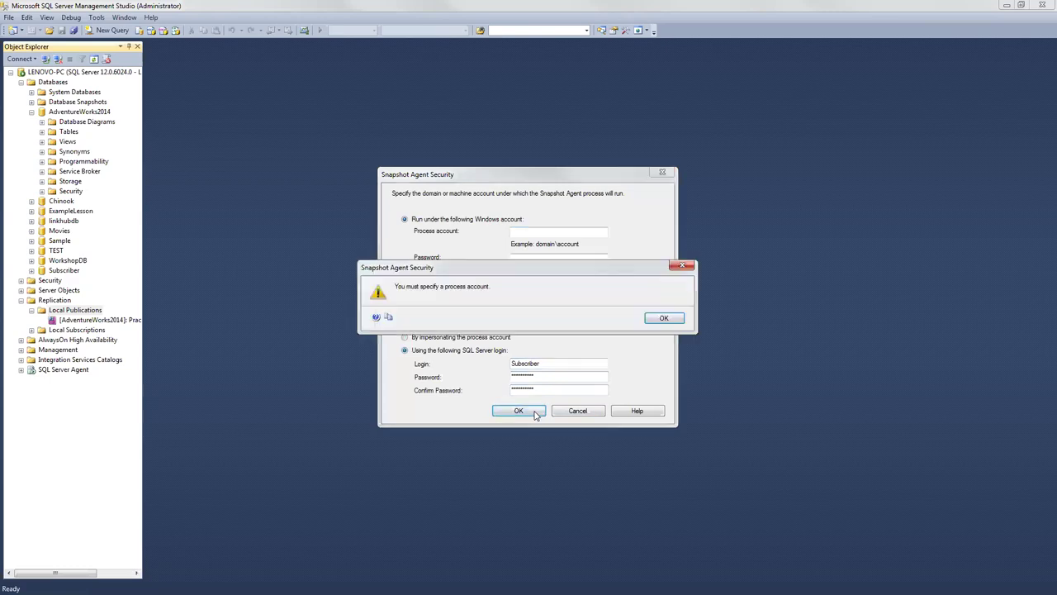
{"action": "left_click", "coordinate": [665, 319]}
{"action": "left_click", "coordinate": [408, 301]}
{"action": "left_click", "coordinate": [533, 412]}
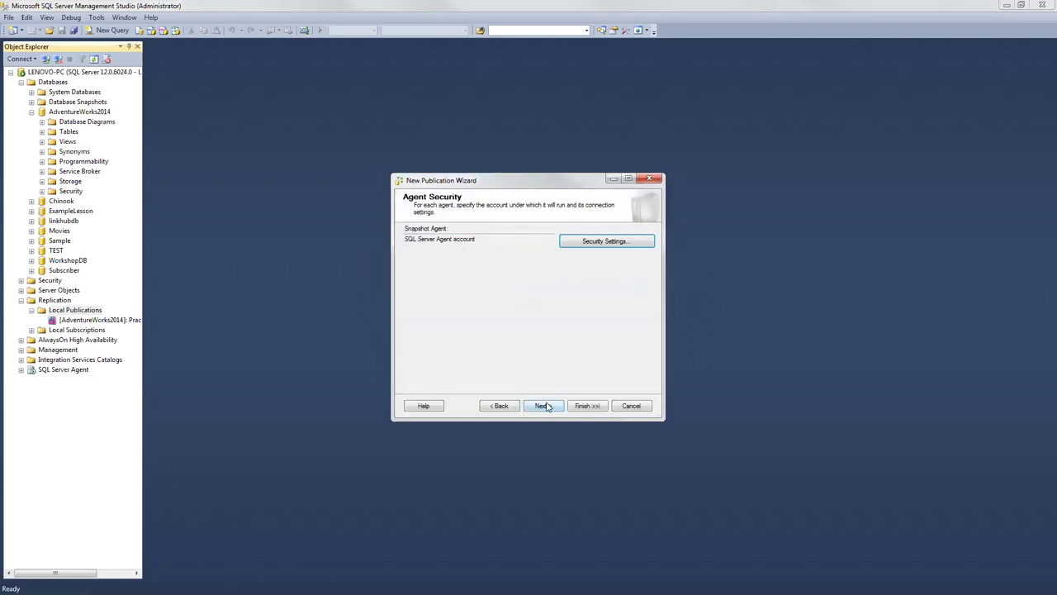
{"action": "left_click", "coordinate": [547, 406]}
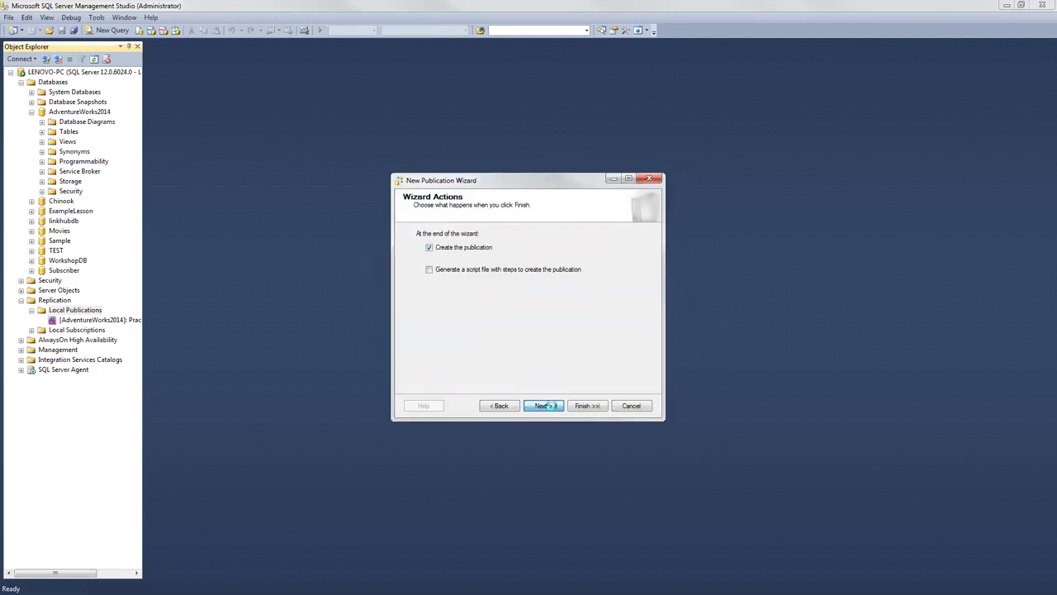
Step: Name the publication Repli2, finish the wizard, and select it under Local Publications
{"action": "left_click", "coordinate": [551, 406]}
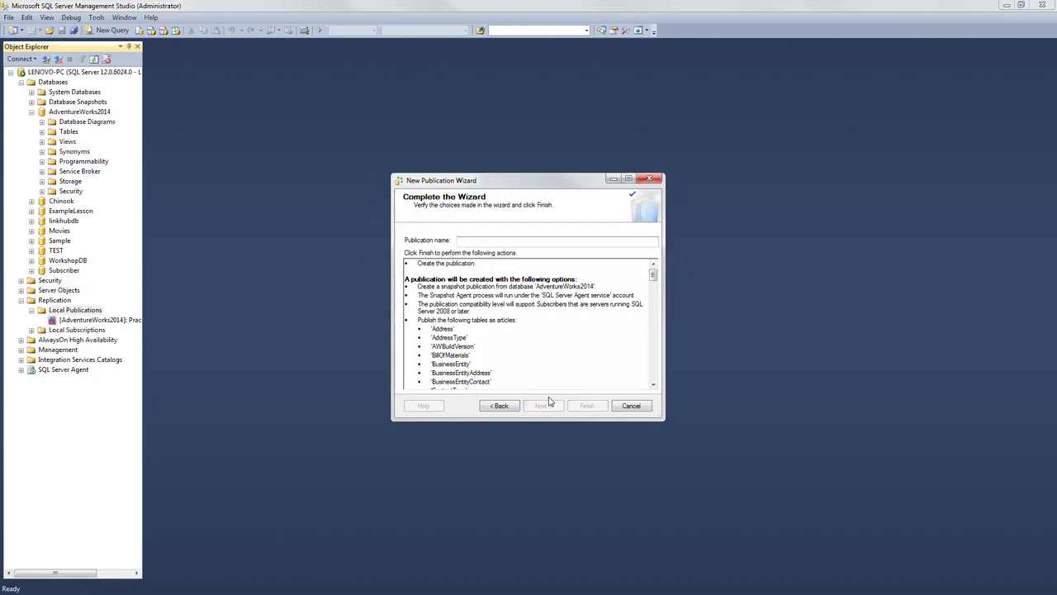
{"action": "type", "text": "Repli2"}
{"action": "left_click", "coordinate": [587, 405]}
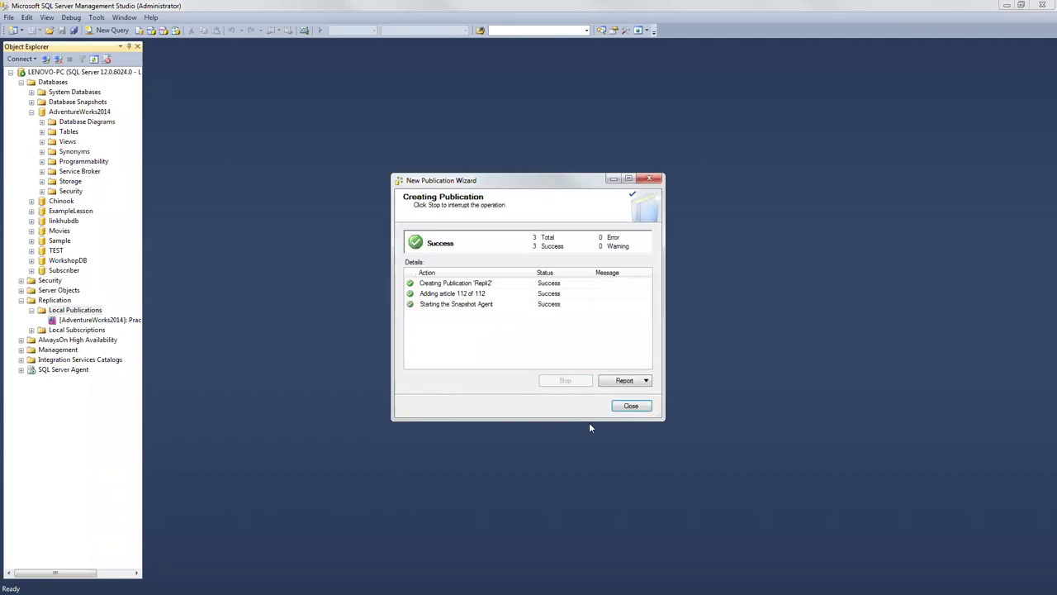
{"action": "left_click", "coordinate": [631, 406]}
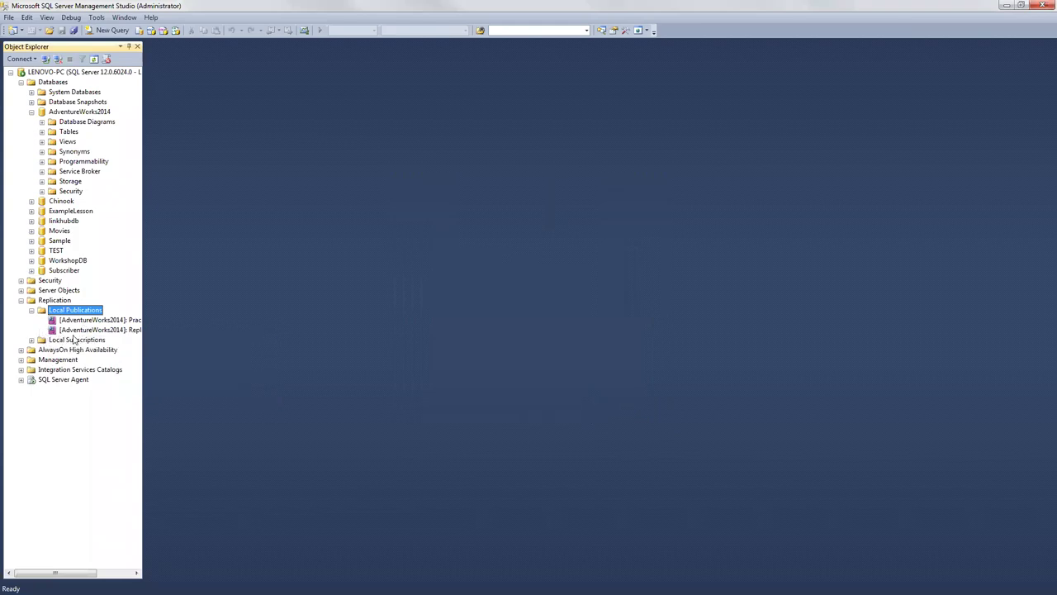
{"action": "left_click", "coordinate": [99, 330]}
Step: Open Repli2's Snapshot Agent Status window and start the agent again
{"action": "right_click", "coordinate": [99, 333]}
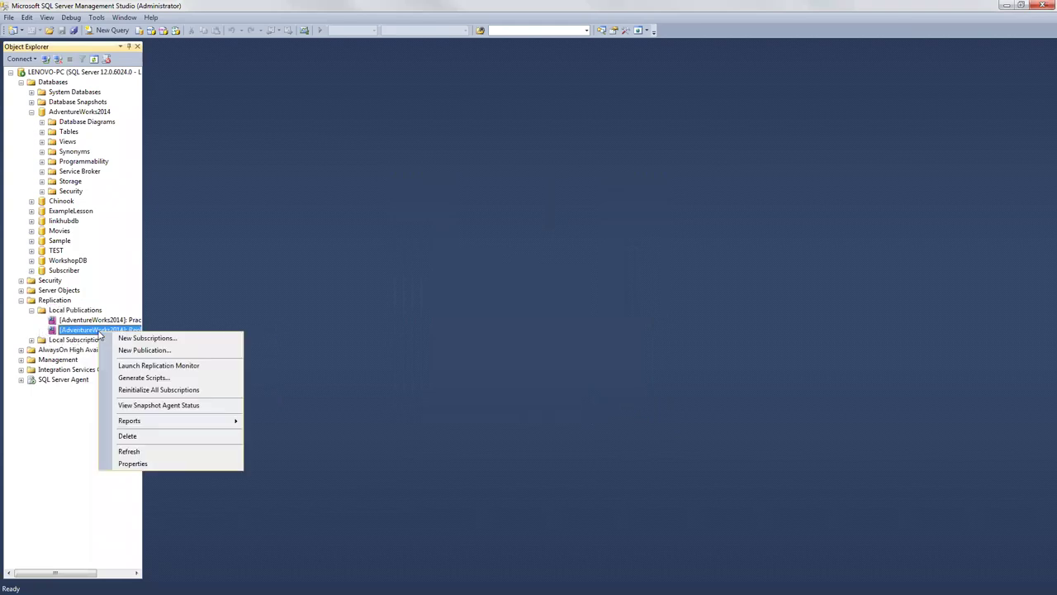
{"action": "left_click", "coordinate": [231, 405]}
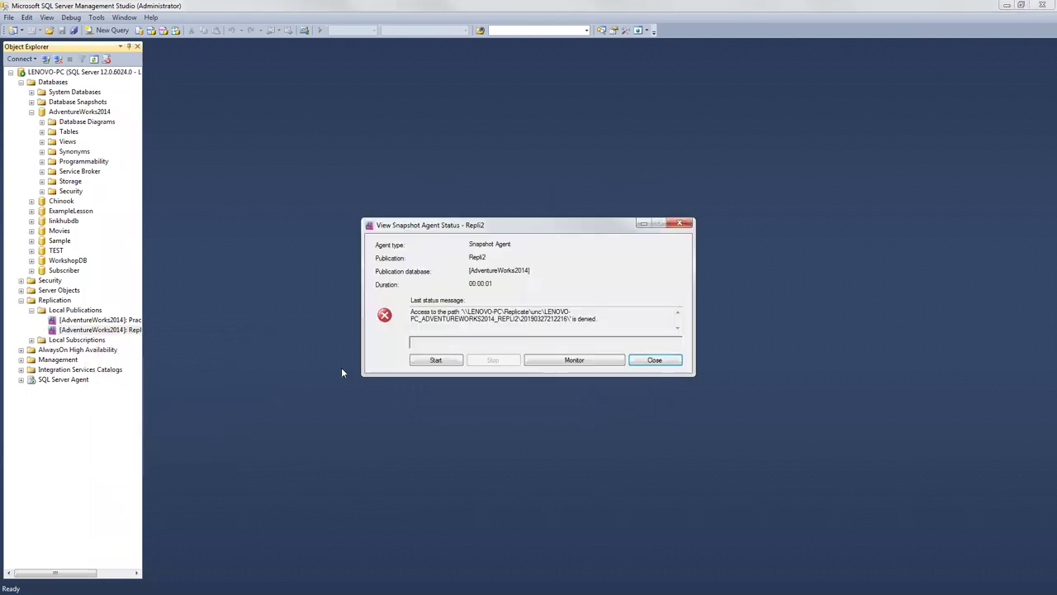
{"action": "left_click", "coordinate": [416, 361]}
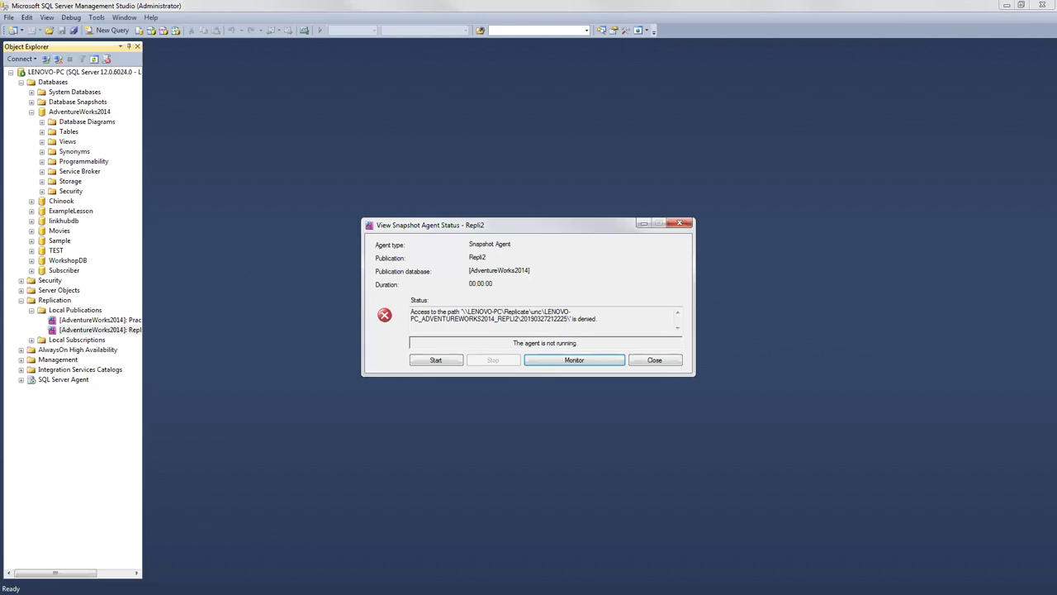
Step: Arrange the Explorer and status windows, check Replicate is empty, and open its context menu
{"action": "key", "text": "alt+Tab"}
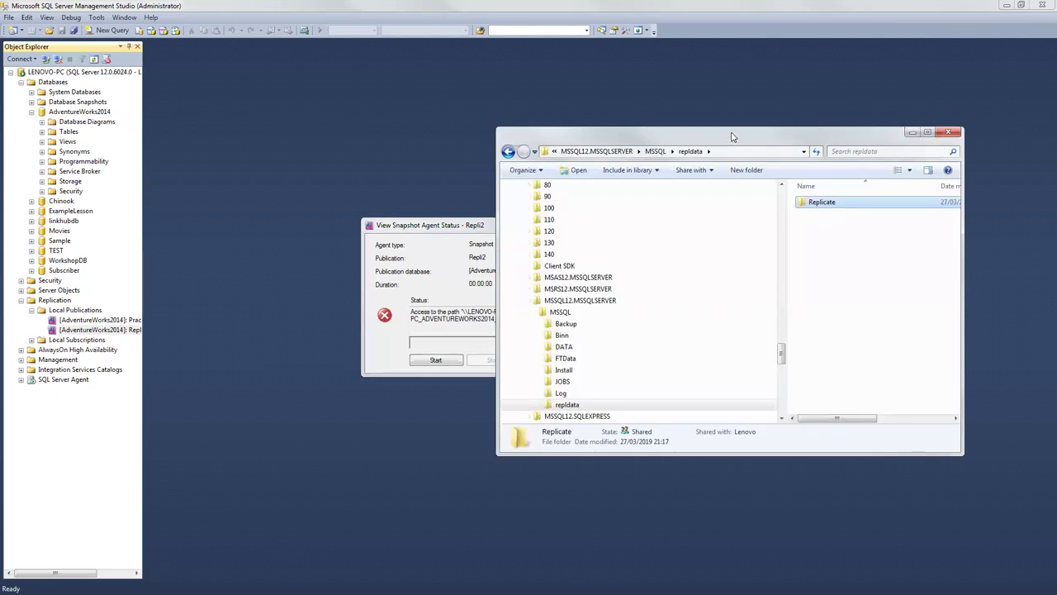
{"action": "left_click_drag", "start_coordinate": [732, 136], "coordinate": [667, 95]}
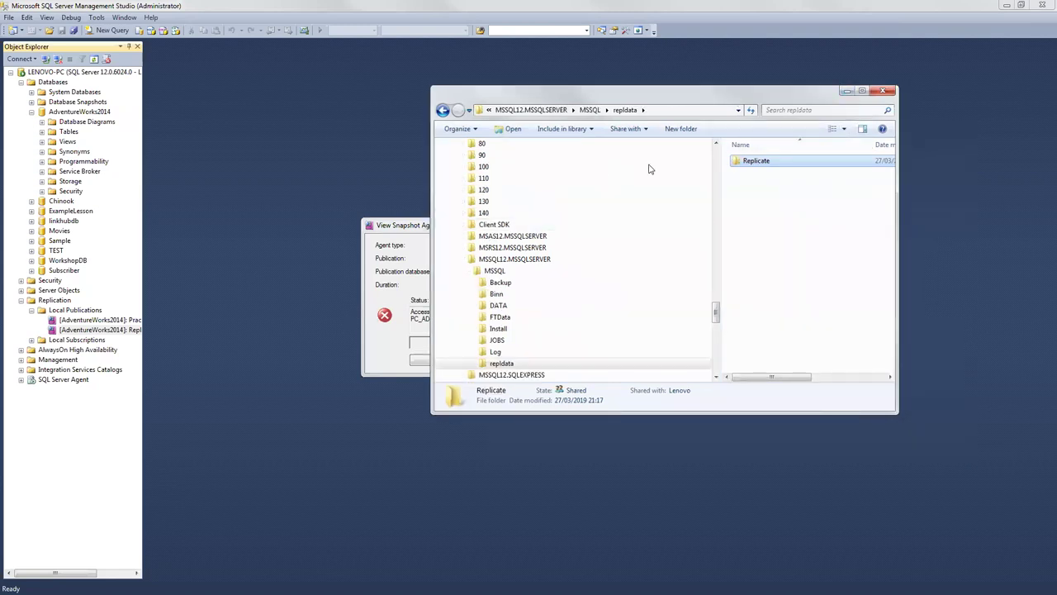
{"action": "left_click_drag", "start_coordinate": [661, 91], "coordinate": [840, 124]}
{"action": "left_click_drag", "start_coordinate": [397, 225], "coordinate": [217, 138]}
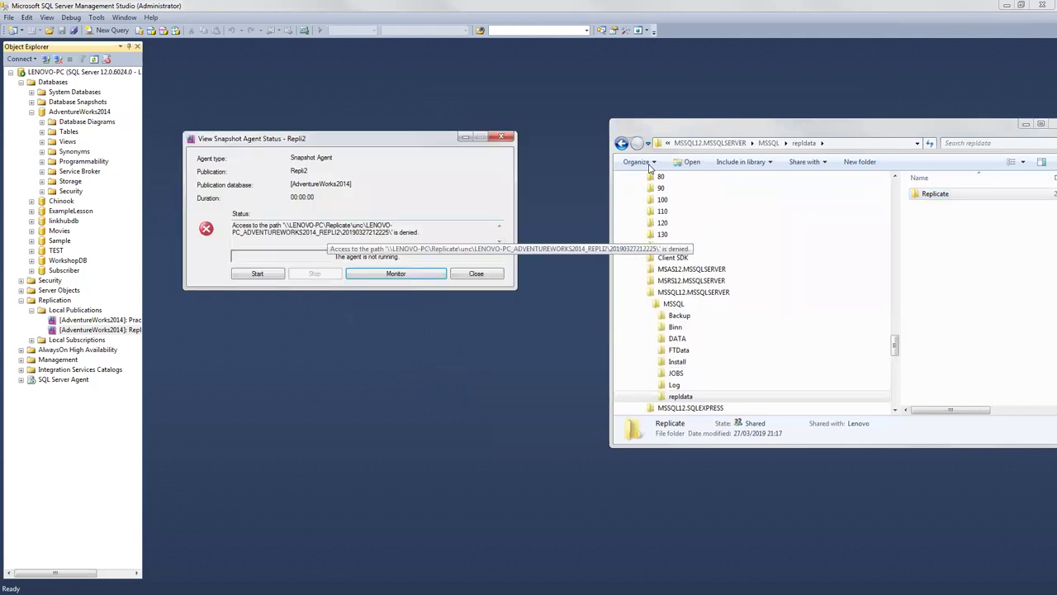
{"action": "double_click", "coordinate": [935, 194]}
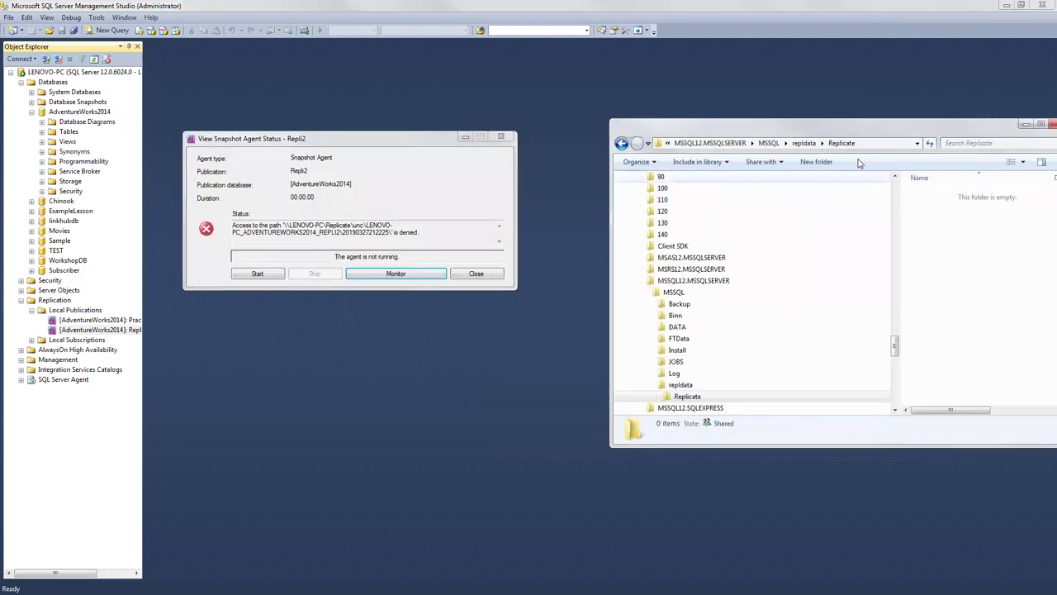
{"action": "left_click", "coordinate": [804, 143]}
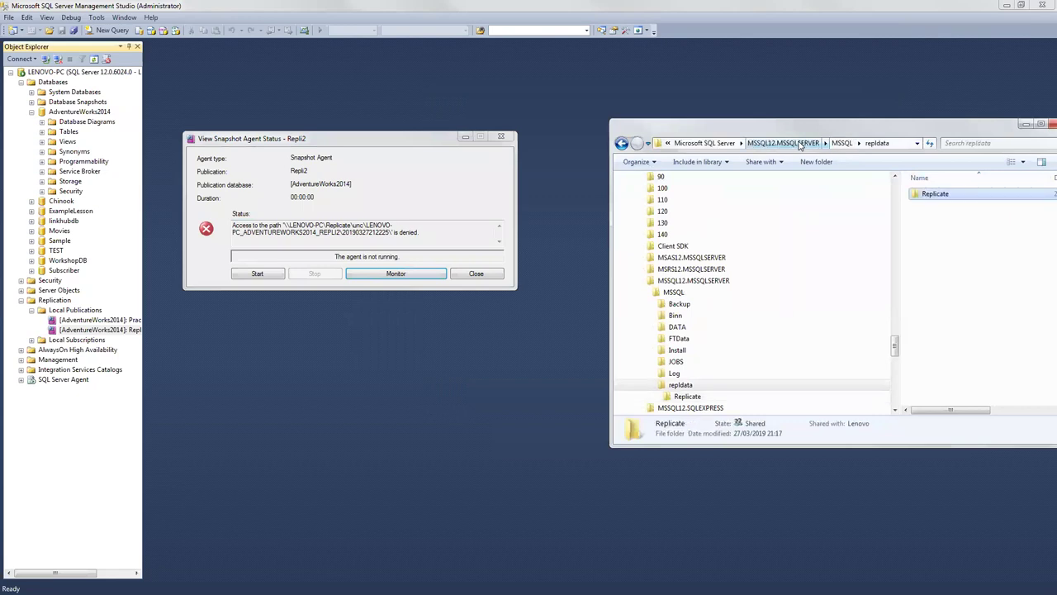
{"action": "right_click", "coordinate": [936, 195]}
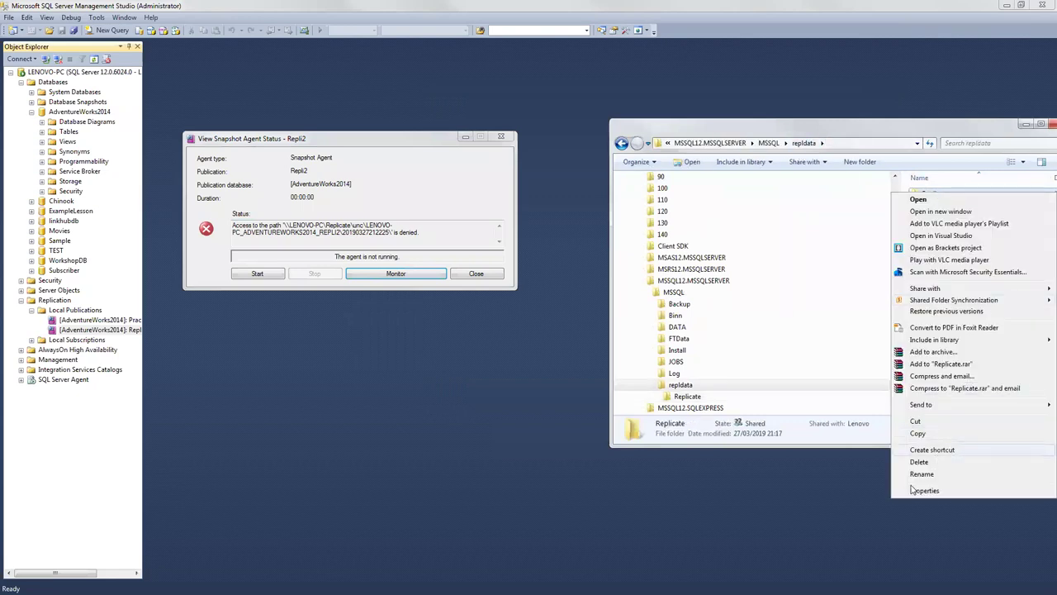
Step: On Replicate's Security tab, select MSSQLSERVER and begin editing the folder permissions
{"action": "key", "text": "Escape"}
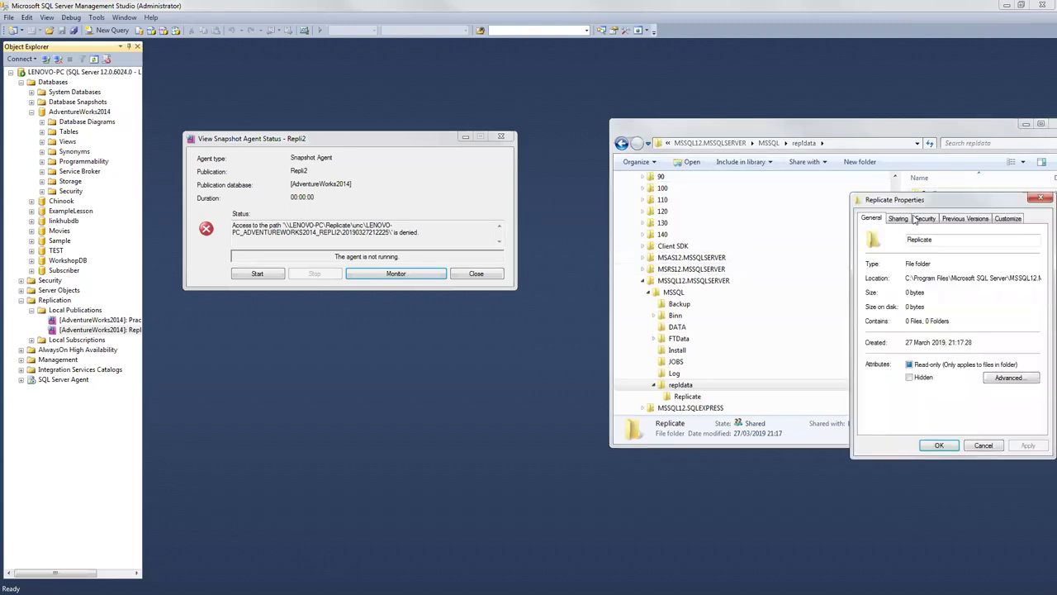
{"action": "left_click_drag", "start_coordinate": [916, 205], "coordinate": [552, 137]}
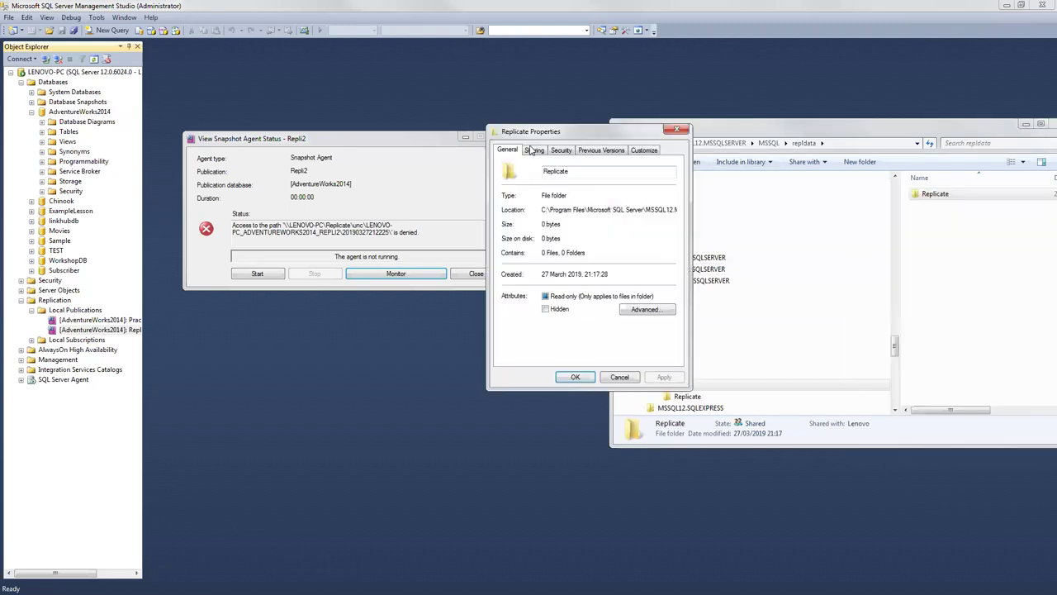
{"action": "left_click", "coordinate": [534, 150]}
{"action": "left_click", "coordinate": [561, 150]}
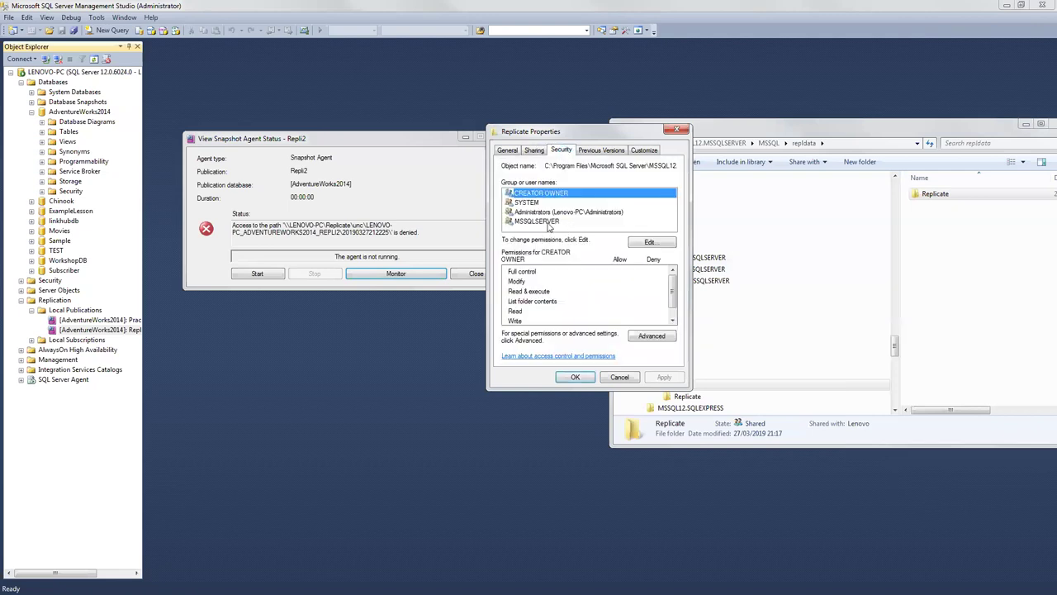
{"action": "left_click", "coordinate": [541, 221]}
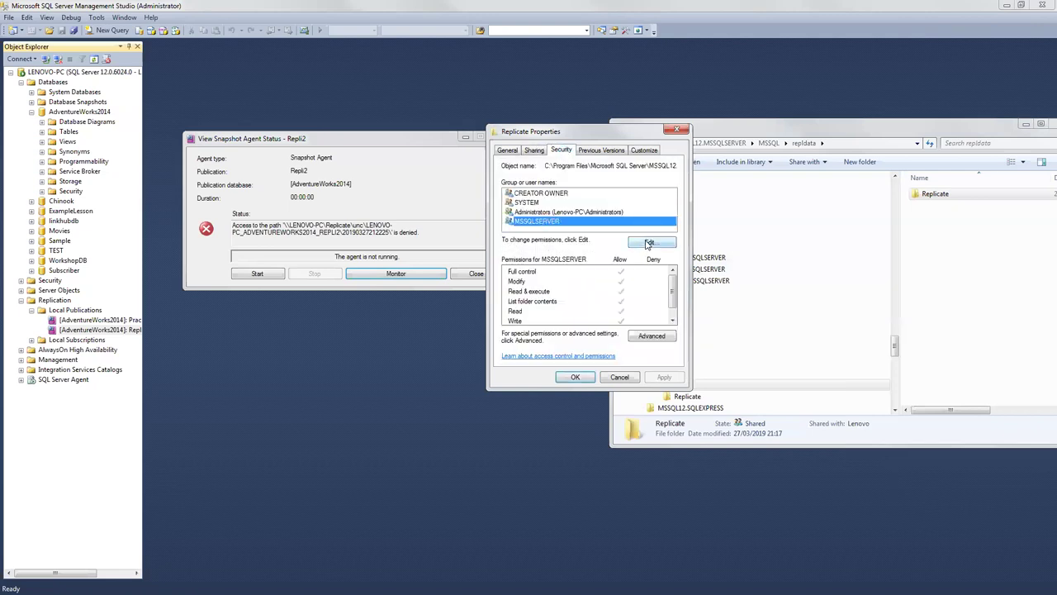
{"action": "left_click", "coordinate": [649, 243]}
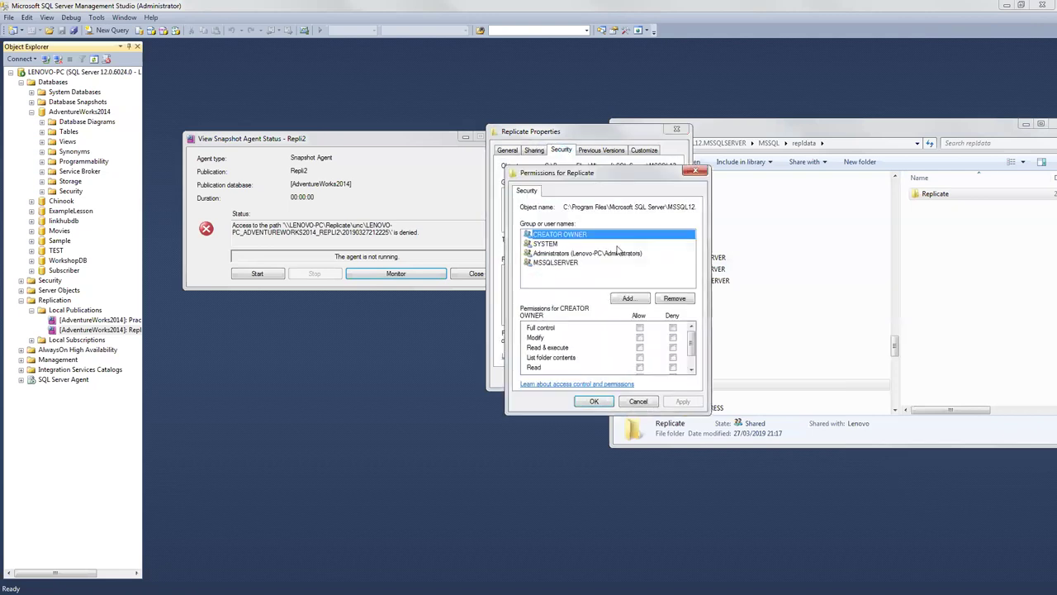
Step: Start adding a user to Replicate's permissions, entering lenovo-pc with LENOVO-PC as the search location
{"action": "left_click", "coordinate": [628, 298]}
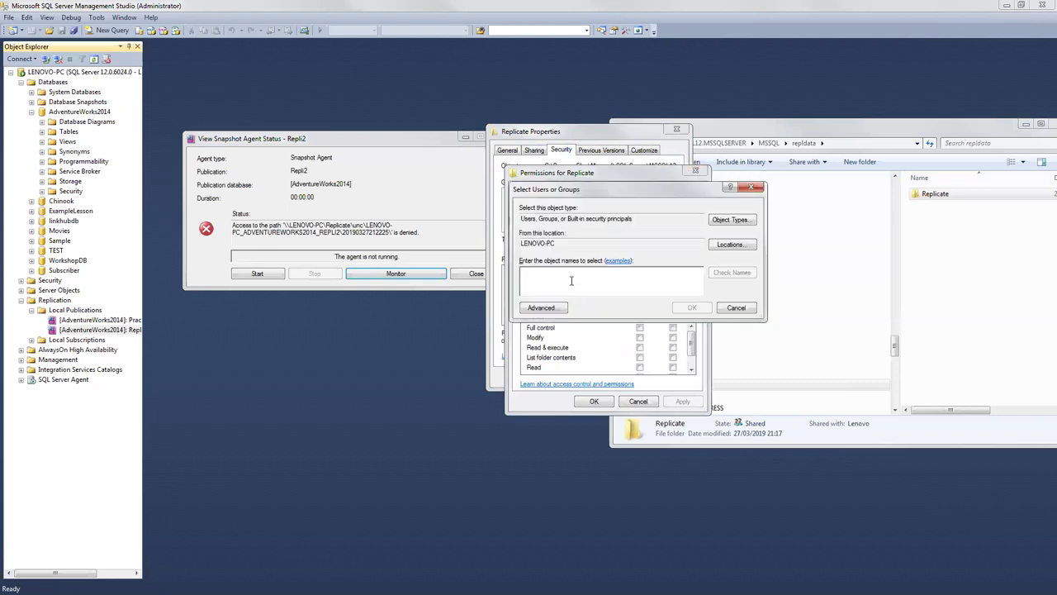
{"action": "type", "text": "l"}
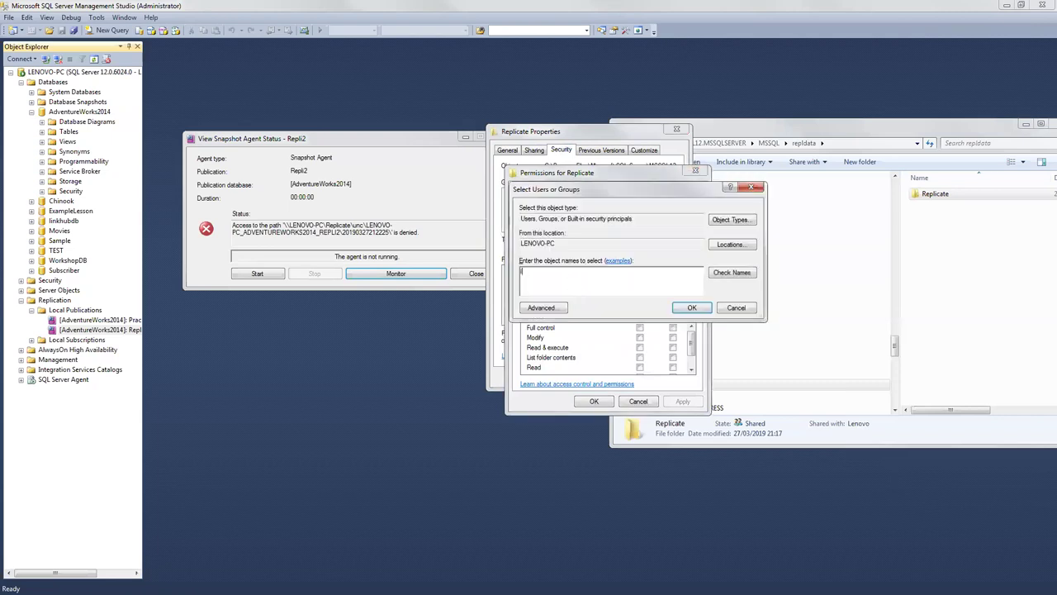
{"action": "type", "text": "enovo-pc"}
{"action": "left_click", "coordinate": [732, 273]}
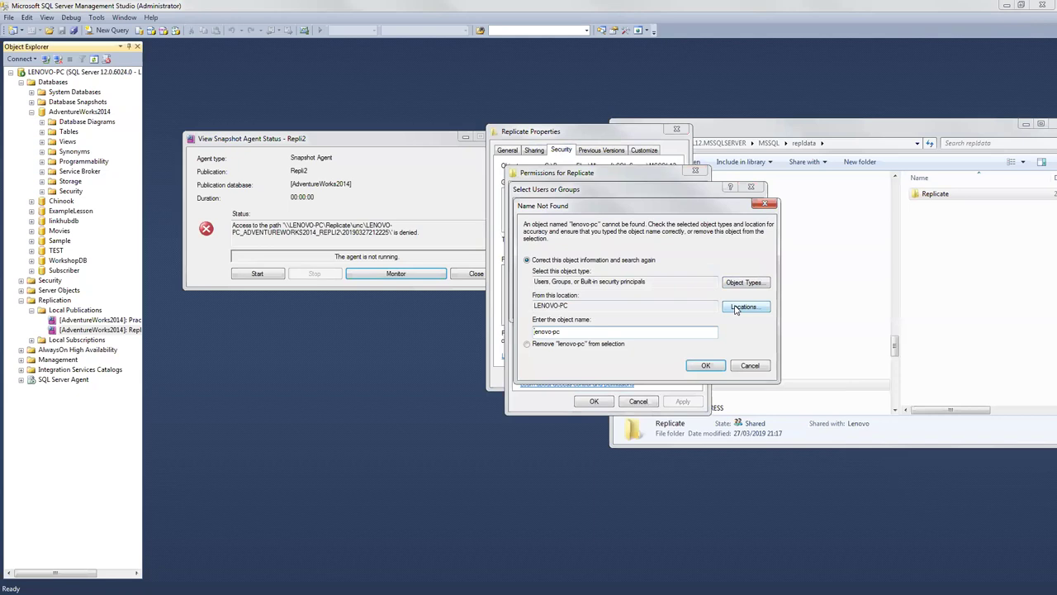
{"action": "left_click", "coordinate": [735, 308]}
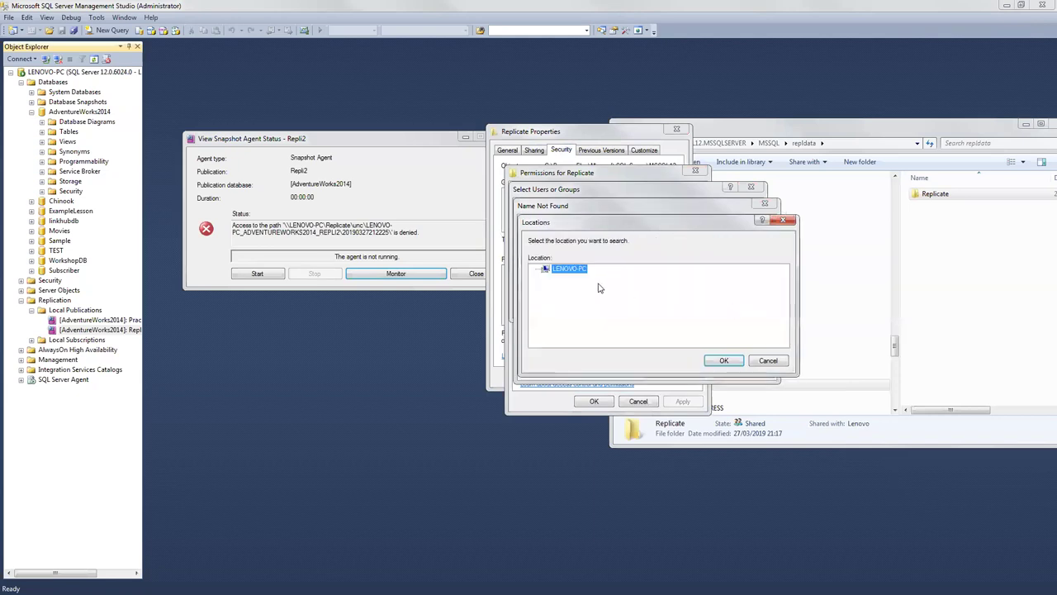
{"action": "left_click", "coordinate": [716, 361]}
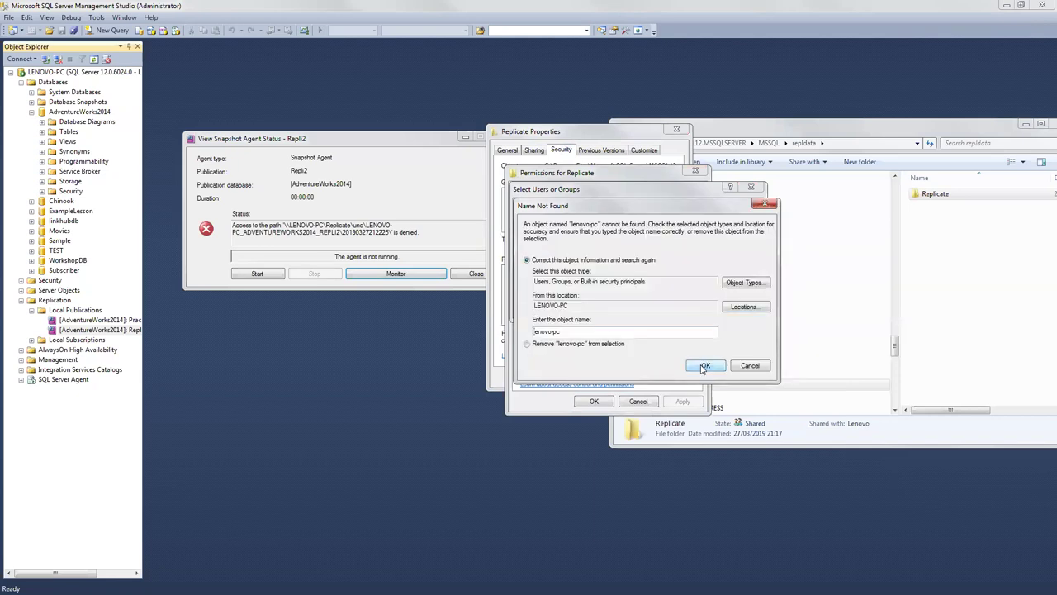
Step: Replace the name with 'leno' and check it, dismissing the name-not-found warnings
{"action": "left_click_drag", "start_coordinate": [563, 331], "coordinate": [501, 331]}
{"action": "key", "text": "BackSpace"}
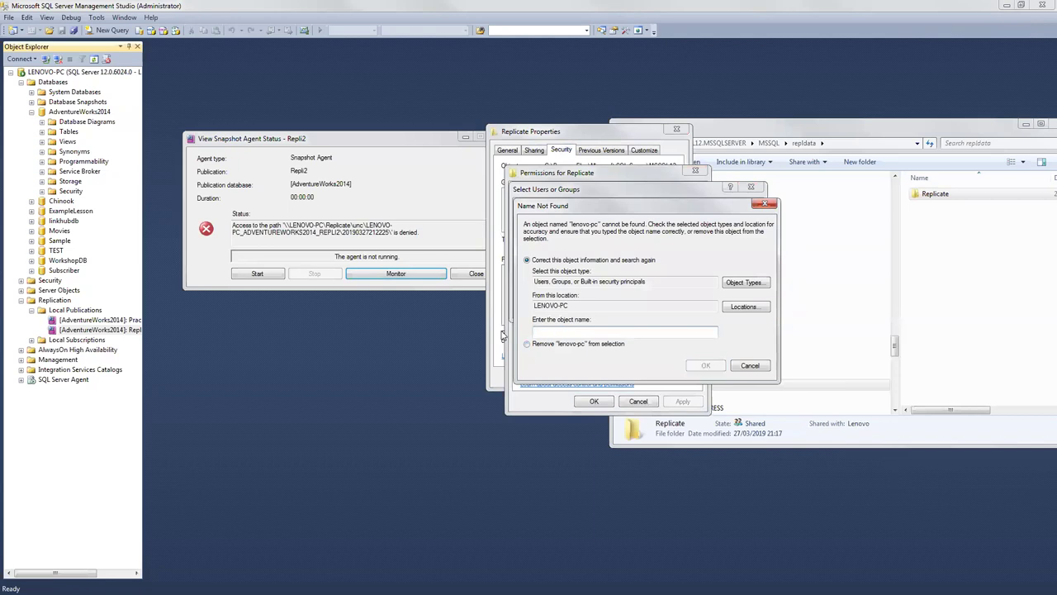
{"action": "type", "text": "leno"}
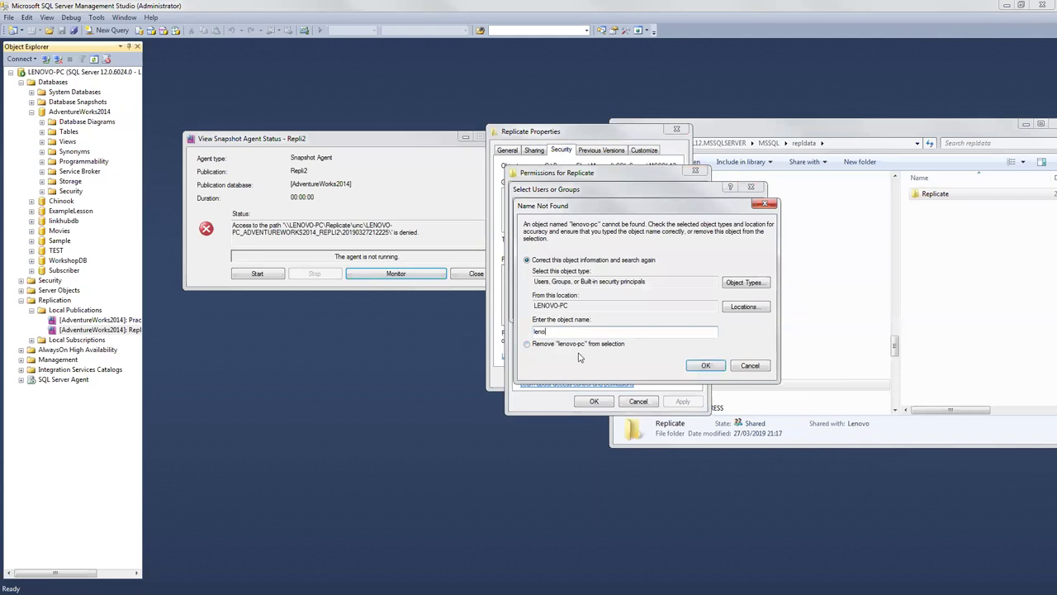
{"action": "left_click", "coordinate": [744, 311]}
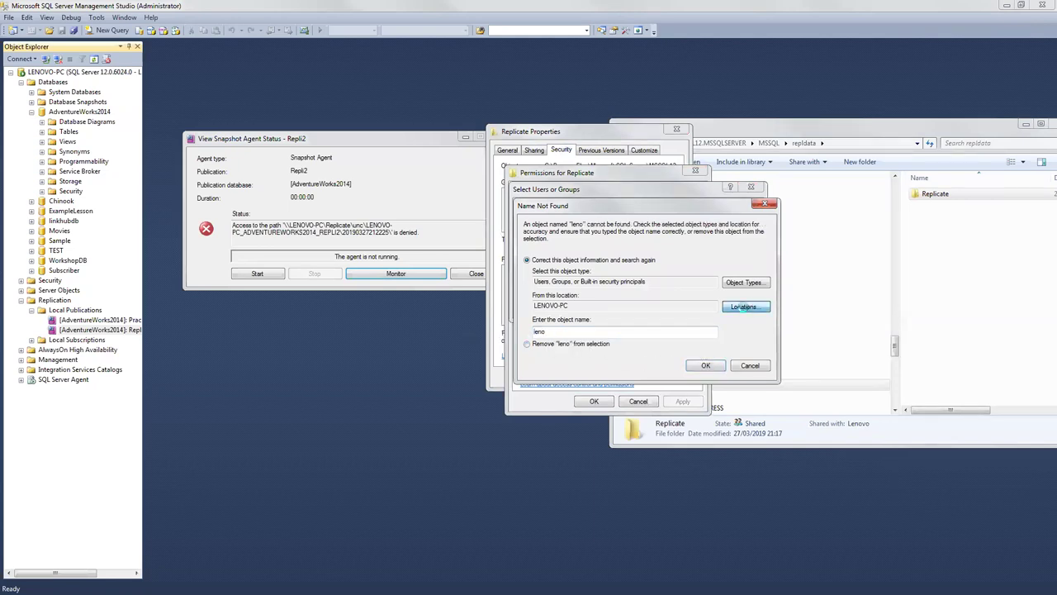
{"action": "left_click", "coordinate": [765, 360]}
{"action": "left_click", "coordinate": [747, 367]}
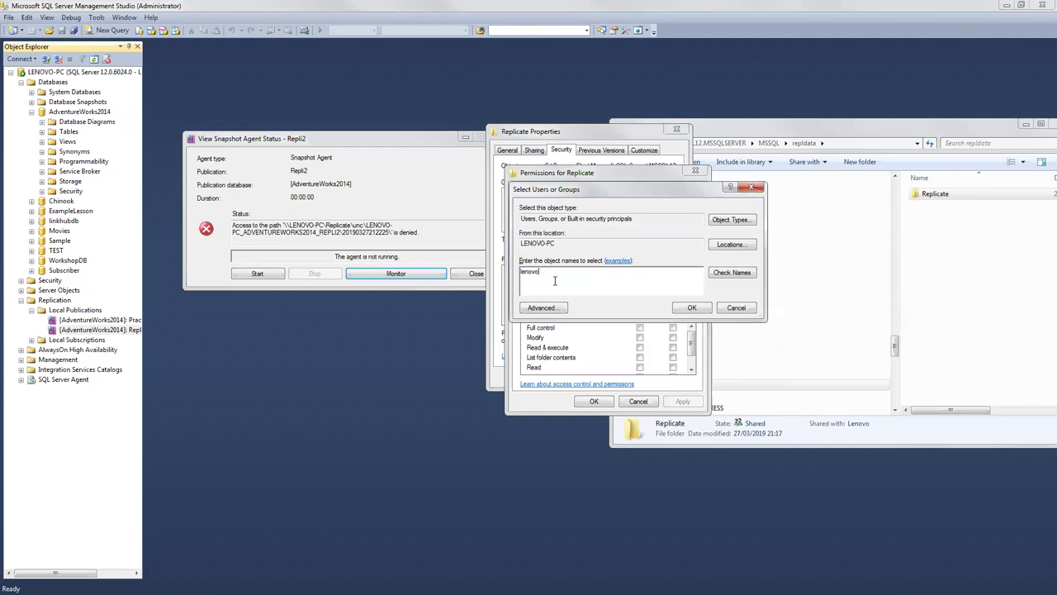
{"action": "left_click", "coordinate": [721, 273]}
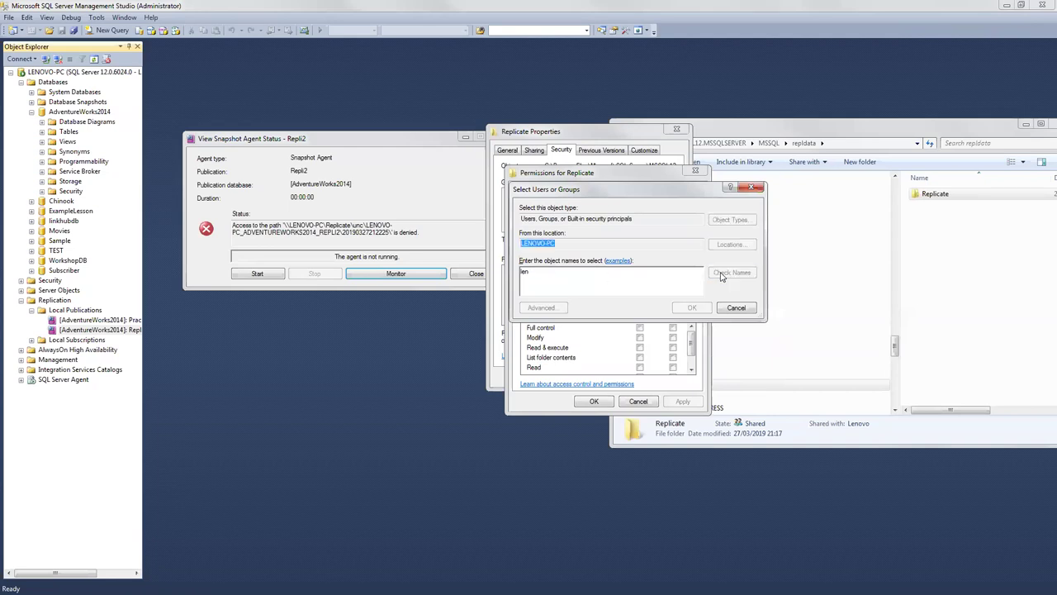
{"action": "left_click", "coordinate": [749, 365]}
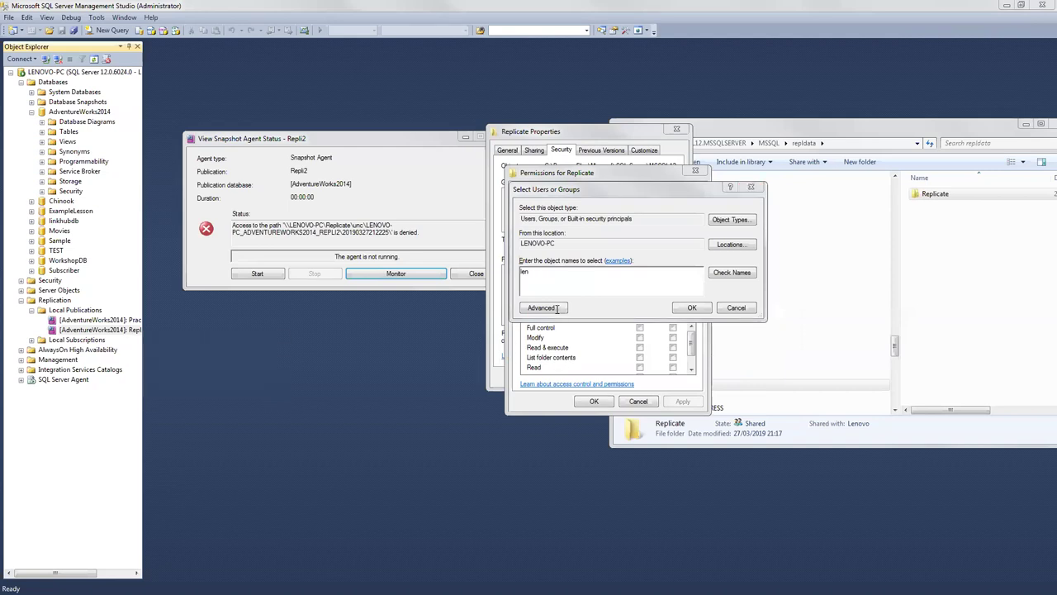
Step: Try the name 'ev', dismiss the not-found warning, and switch to Administrative Tools
{"action": "left_click", "coordinate": [536, 274]}
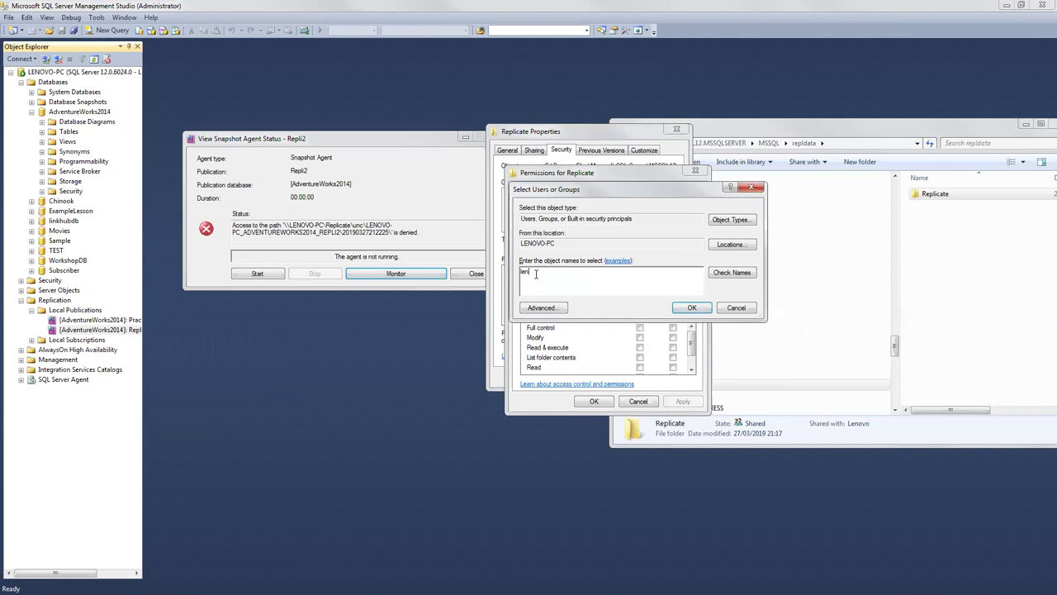
{"action": "type", "text": "o"}
{"action": "key", "text": "BackSpace"}
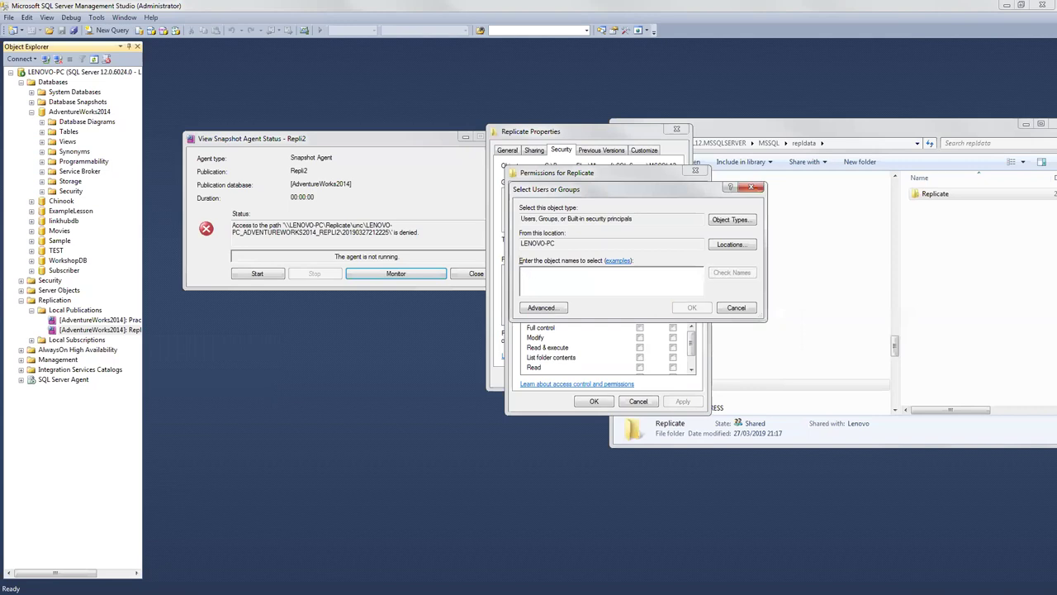
{"action": "type", "text": "ev"}
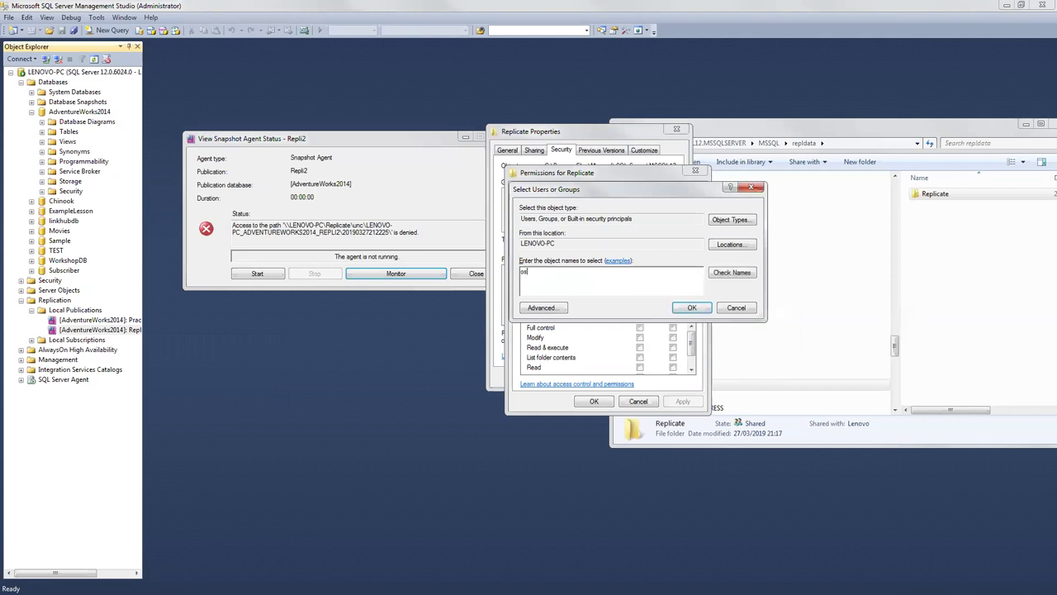
{"action": "left_click", "coordinate": [734, 273]}
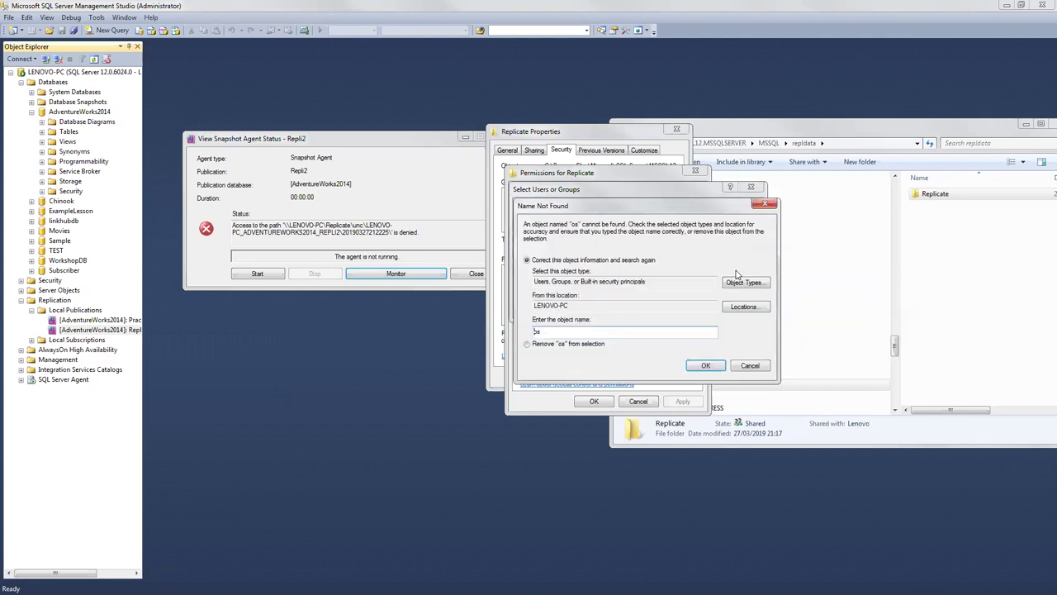
{"action": "left_click", "coordinate": [751, 369]}
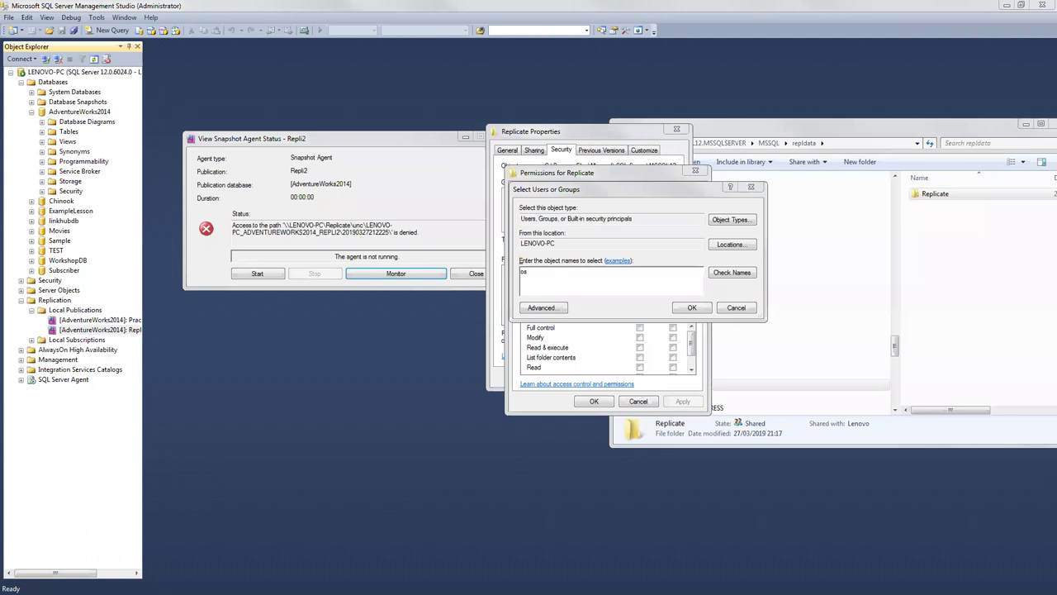
{"action": "key", "text": "alt+Tab"}
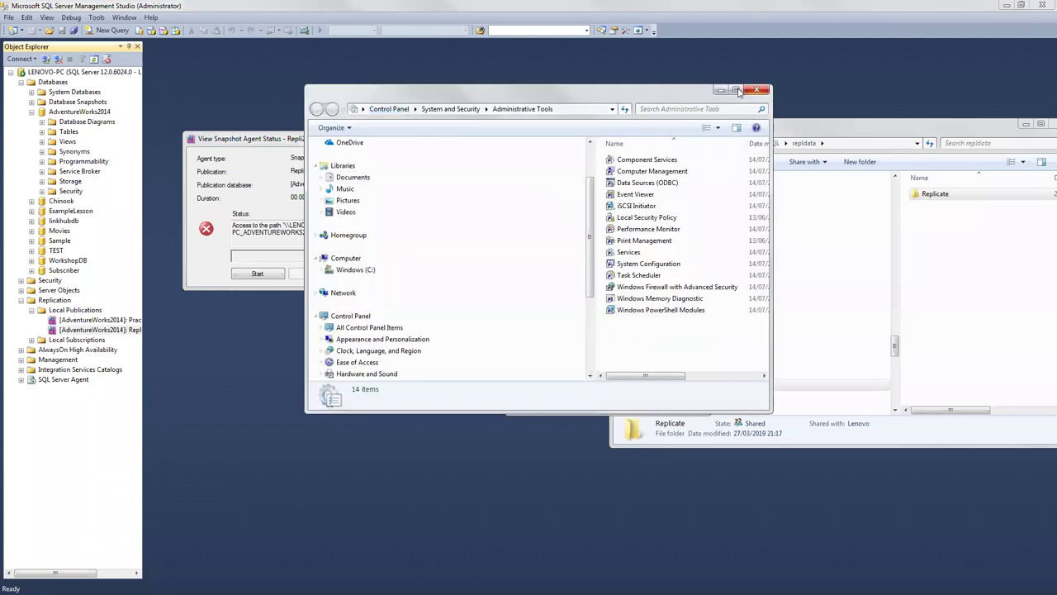
Step: Maximize Administrative Tools, launch Computer Management, then return to the Select Users or Groups dialog
{"action": "left_click", "coordinate": [736, 91]}
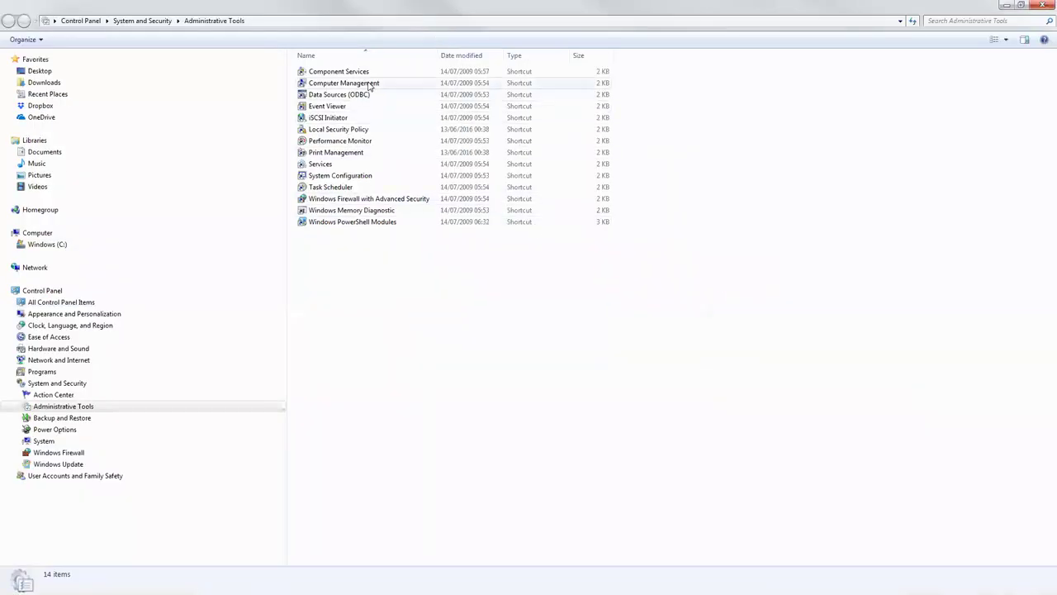
{"action": "double_click", "coordinate": [365, 85]}
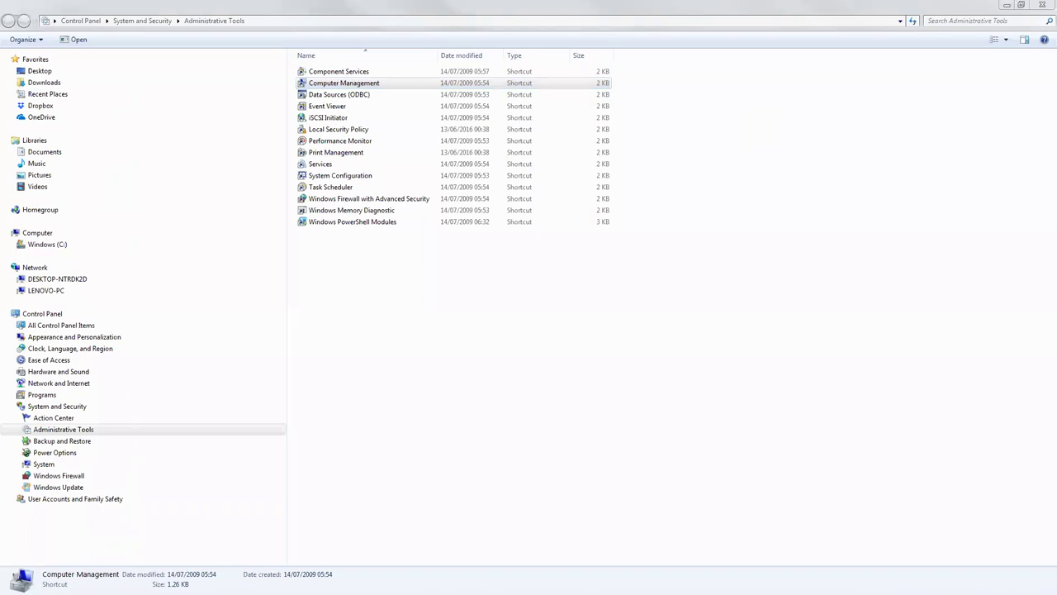
{"action": "left_click", "coordinate": [1006, 8]}
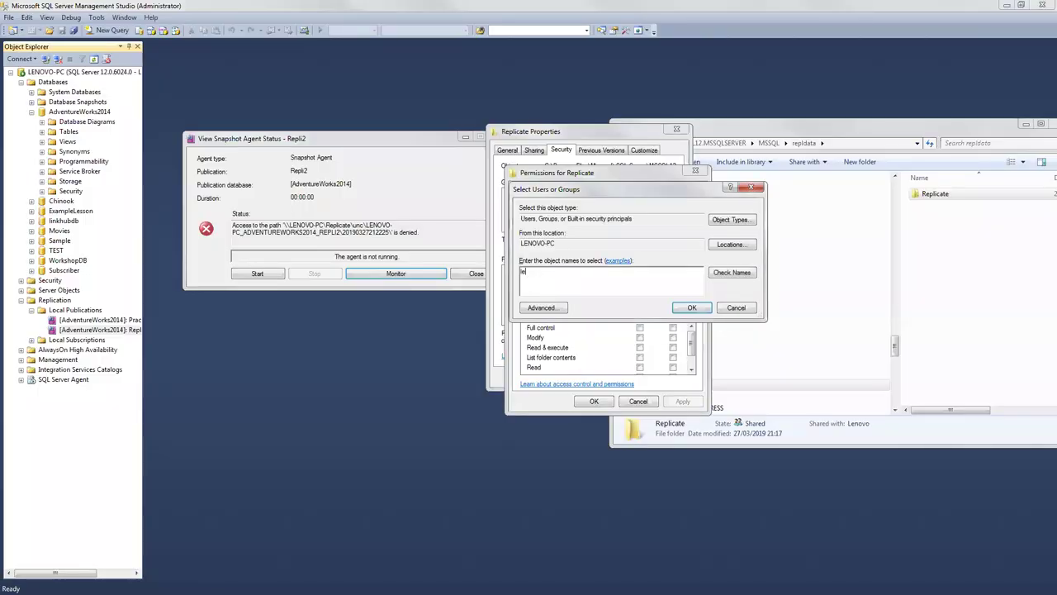
Step: Recheck the name 'leno' against LENOVO-PC, then abandon it after the not-found warning
{"action": "left_click", "coordinate": [726, 248]}
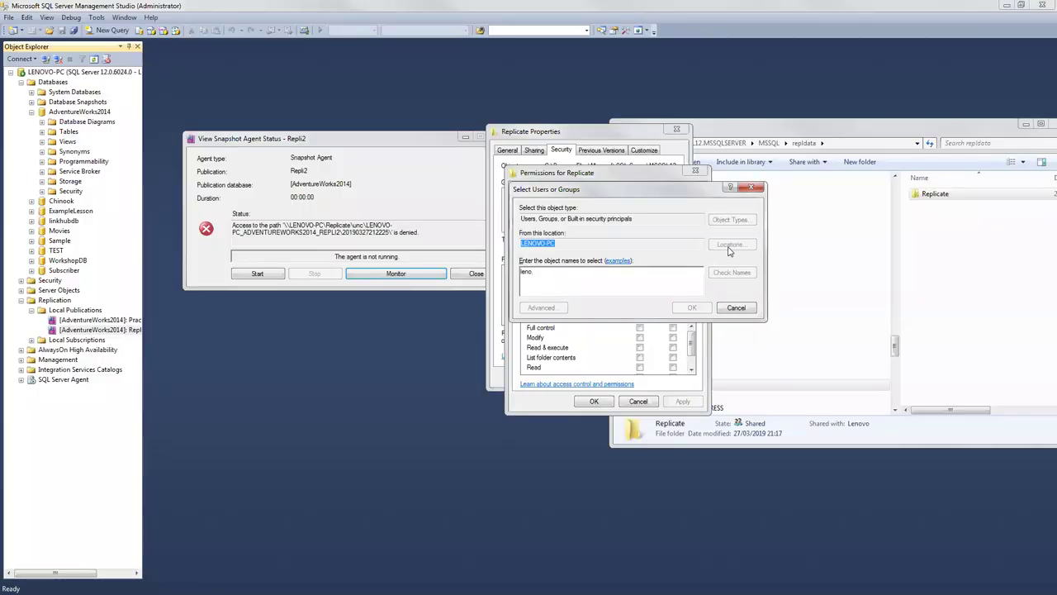
{"action": "left_click", "coordinate": [719, 344]}
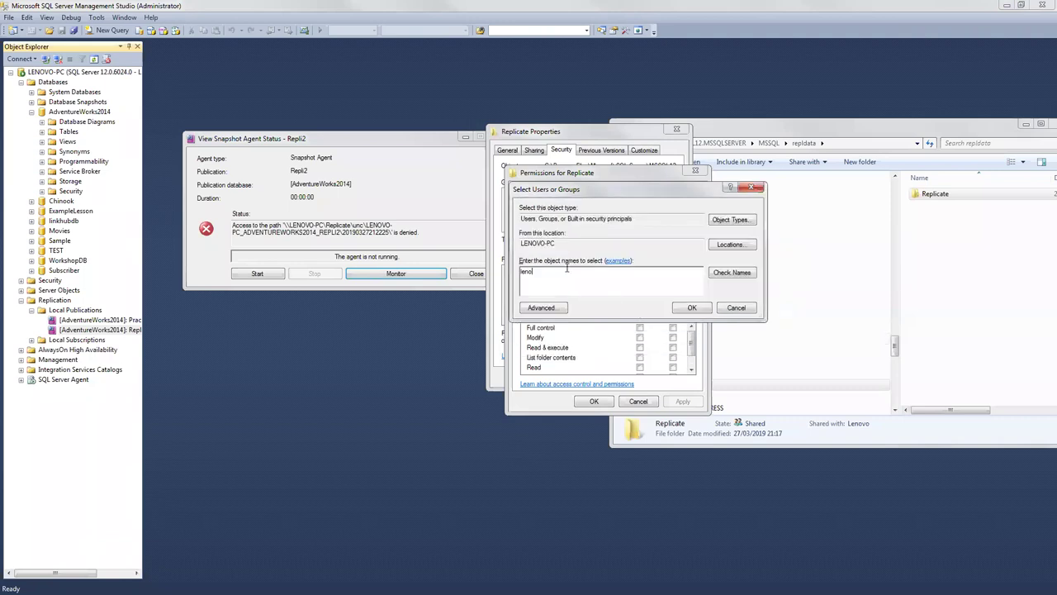
{"action": "left_click", "coordinate": [733, 275]}
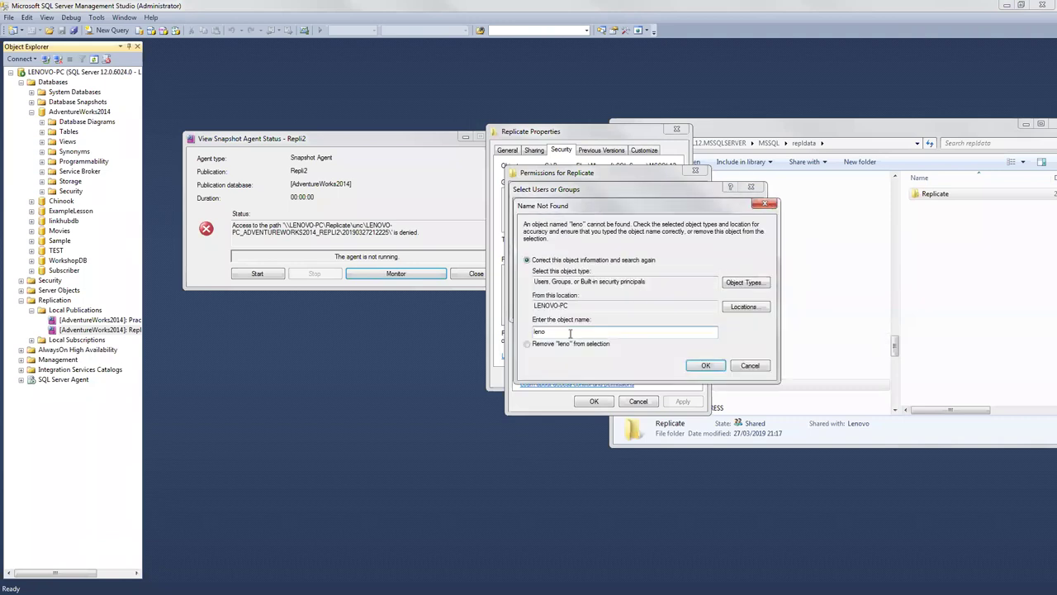
{"action": "left_click", "coordinate": [749, 365]}
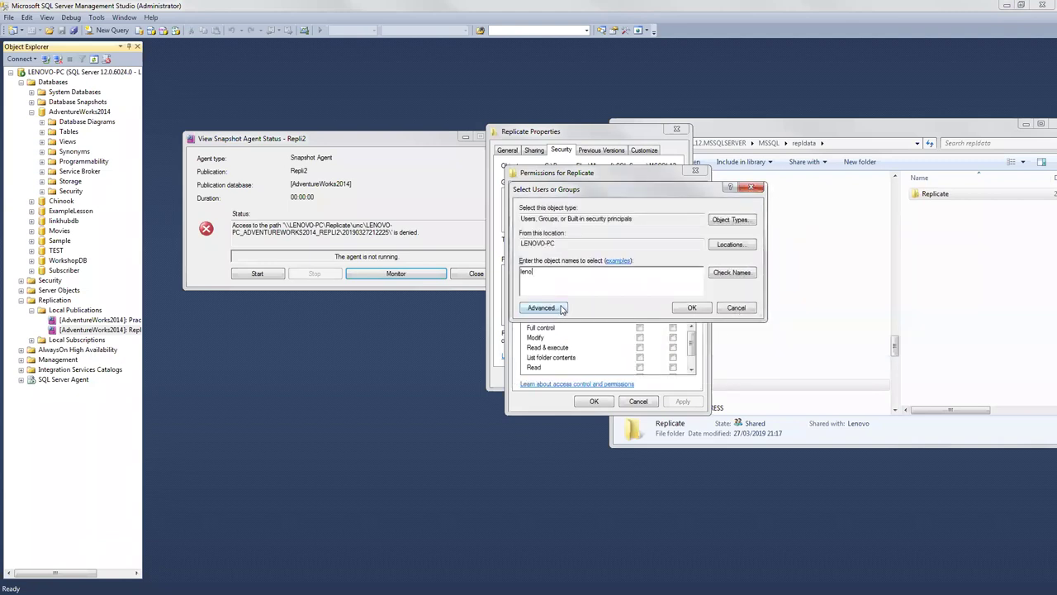
{"action": "left_click", "coordinate": [737, 308]}
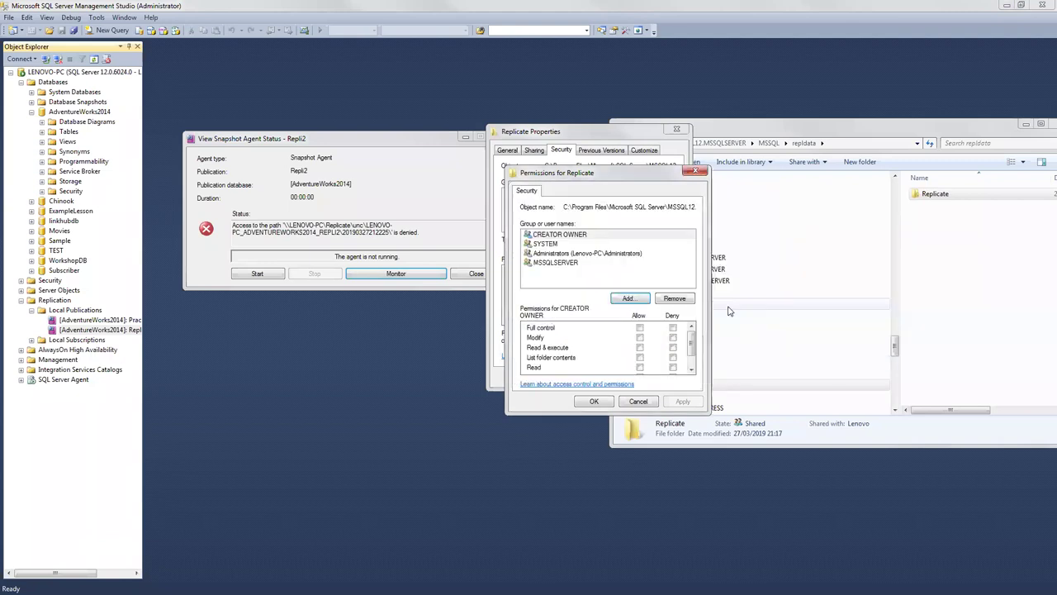
{"action": "left_click", "coordinate": [570, 253]}
Step: Add Everyone to Replicate's permissions with Full control allowed, apply, and close the properties
{"action": "left_click", "coordinate": [629, 298]}
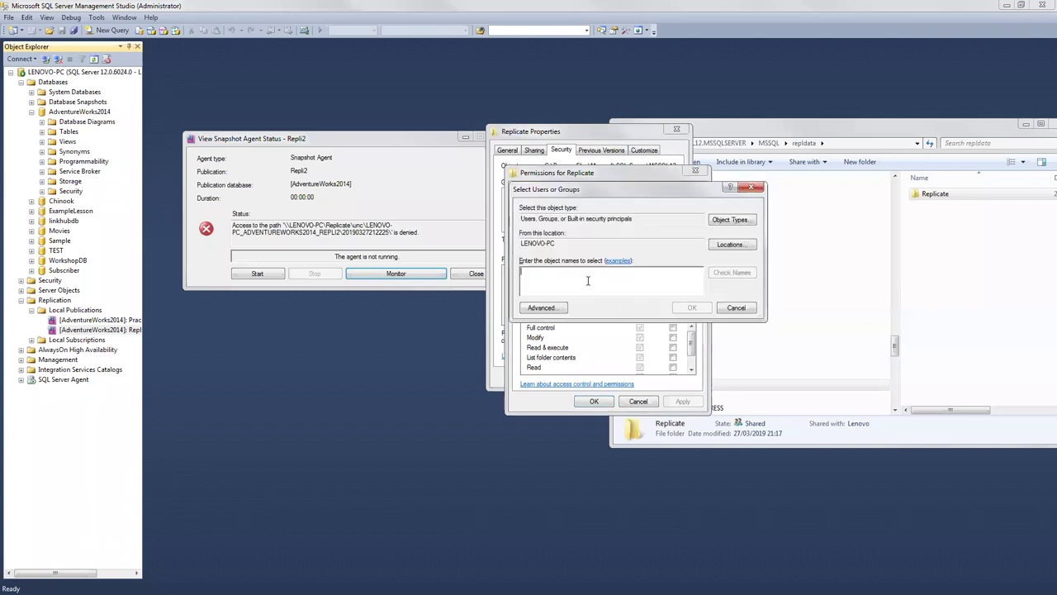
{"action": "type", "text": "everyone"}
{"action": "left_click", "coordinate": [730, 276]}
{"action": "left_click", "coordinate": [693, 307]}
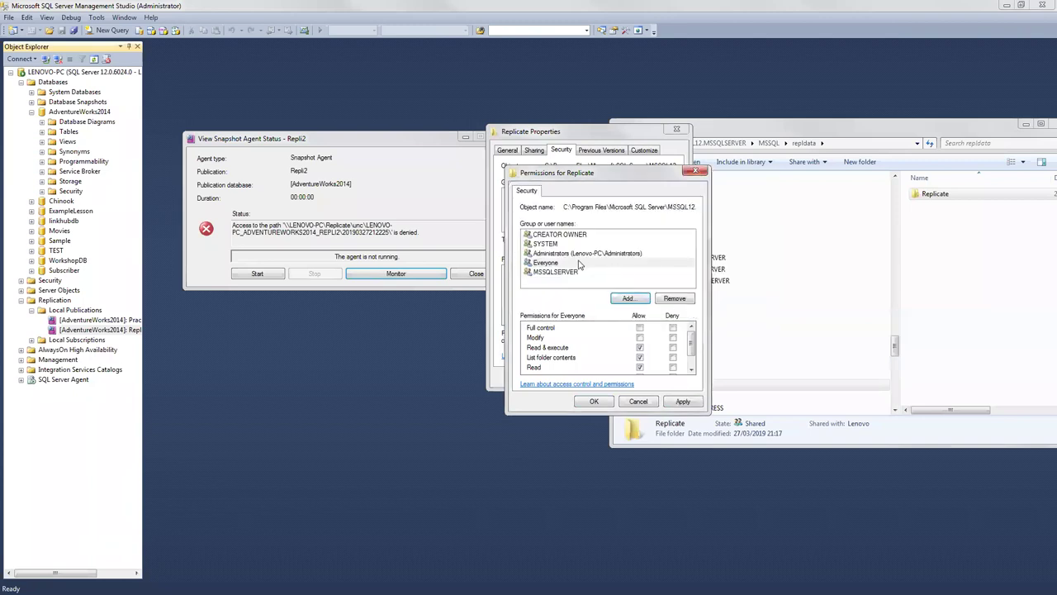
{"action": "left_click", "coordinate": [584, 262]}
{"action": "left_click", "coordinate": [639, 328]}
{"action": "left_click", "coordinate": [683, 401]}
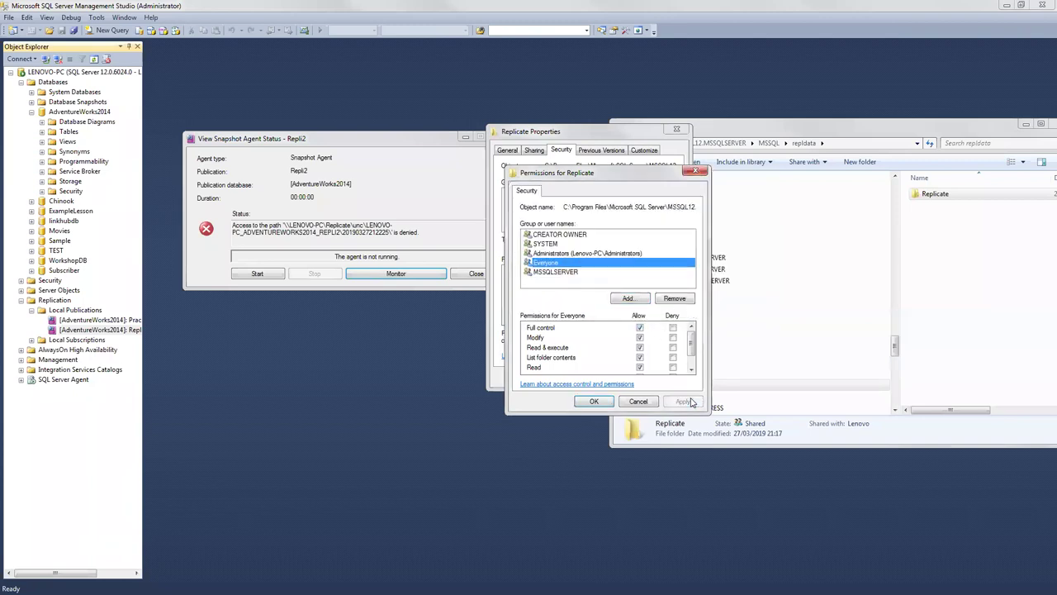
{"action": "left_click", "coordinate": [593, 401]}
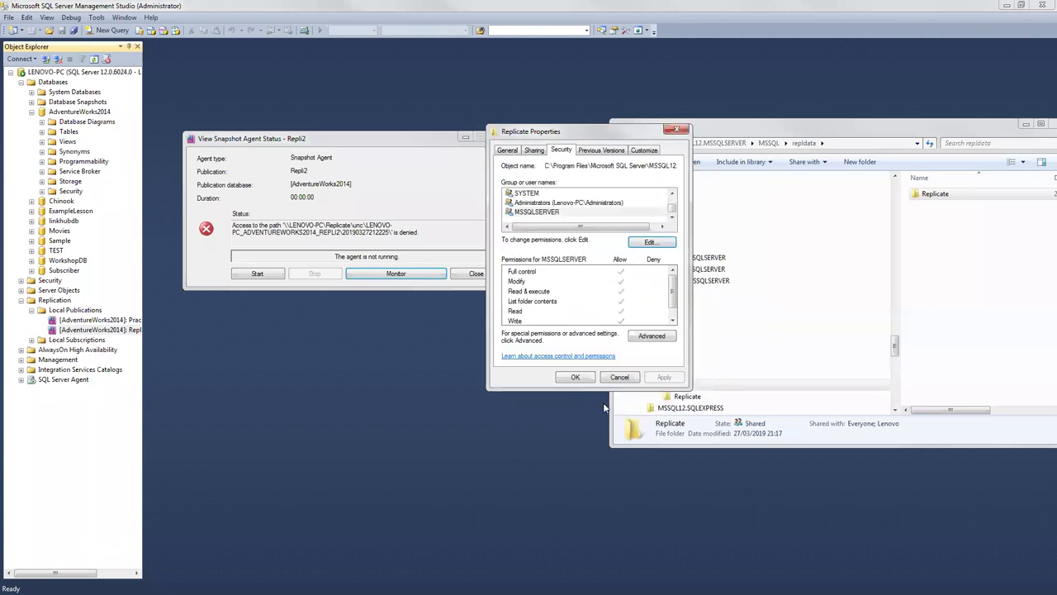
{"action": "left_click", "coordinate": [577, 376]}
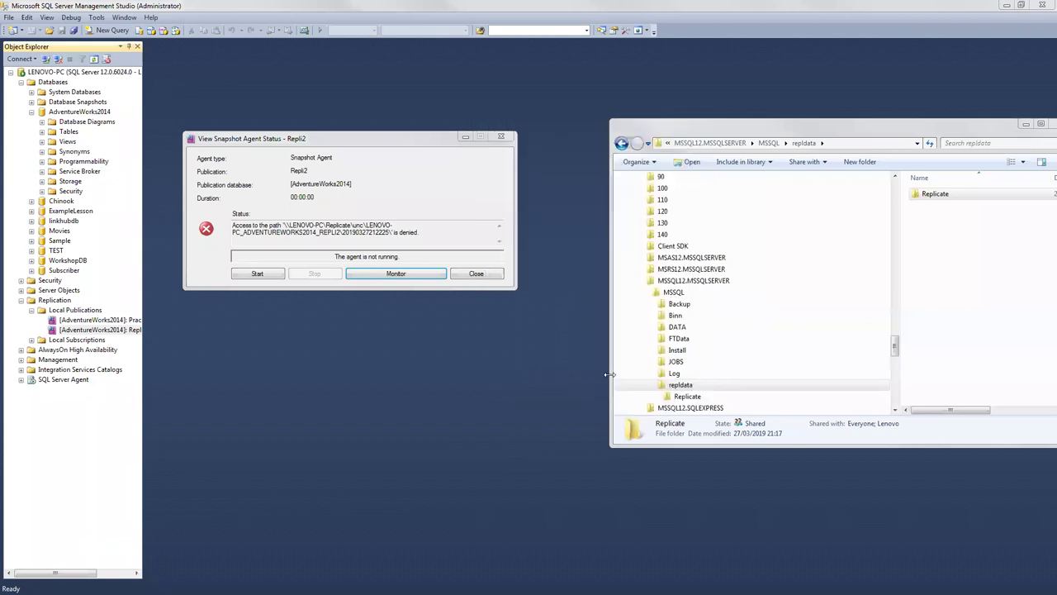
Step: Start the Repli2 Snapshot Agent again from its status window
{"action": "right_click", "coordinate": [934, 195]}
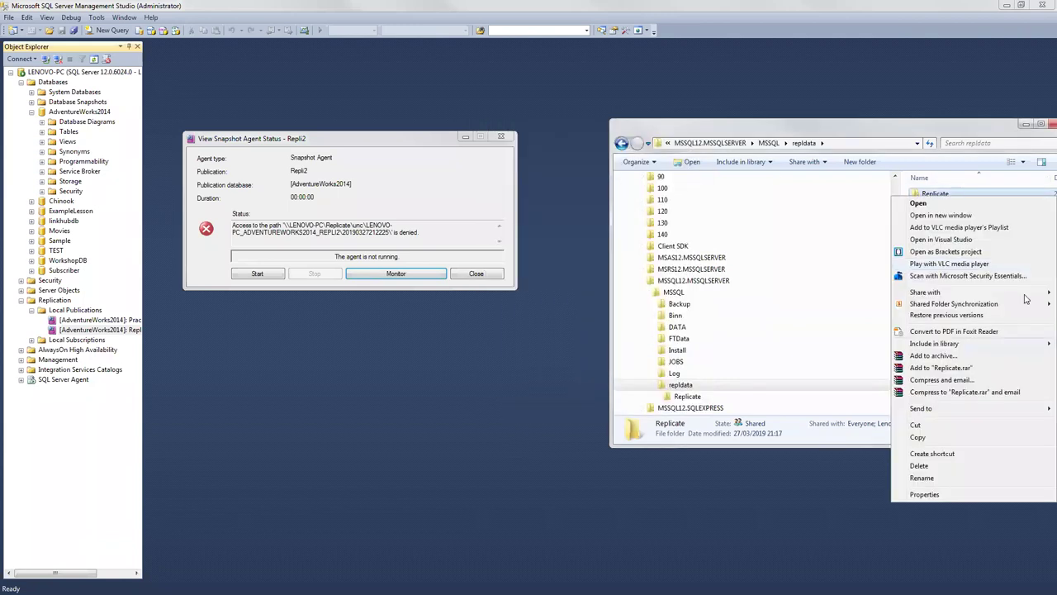
{"action": "left_click", "coordinate": [263, 274]}
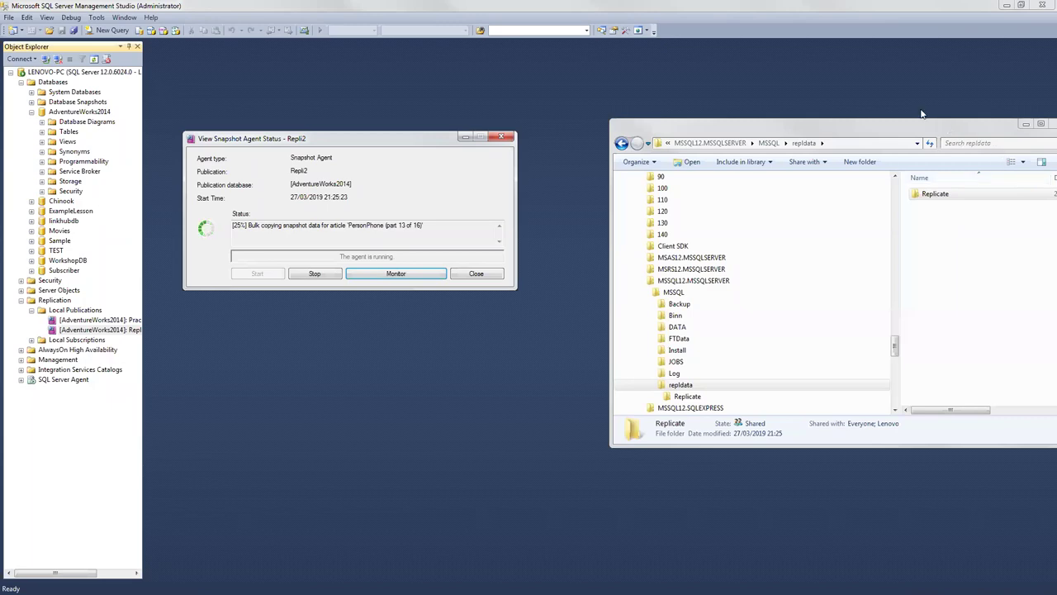
Step: Open the Replicate folder's properties and review its Security permissions
{"action": "left_click", "coordinate": [851, 123]}
{"action": "left_click_drag", "start_coordinate": [844, 142], "coordinate": [724, 114]}
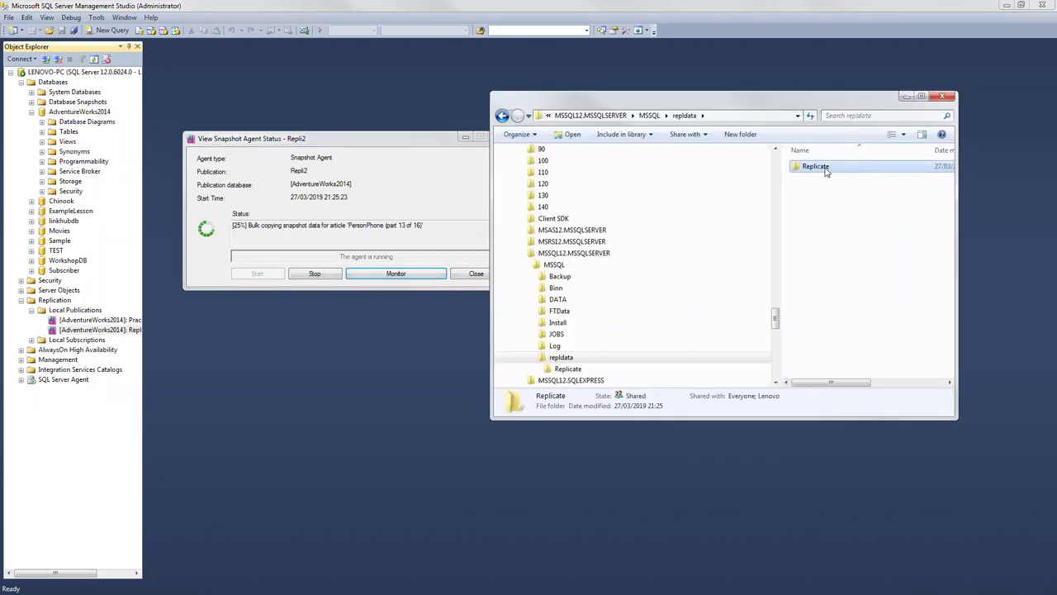
{"action": "right_click", "coordinate": [818, 166]}
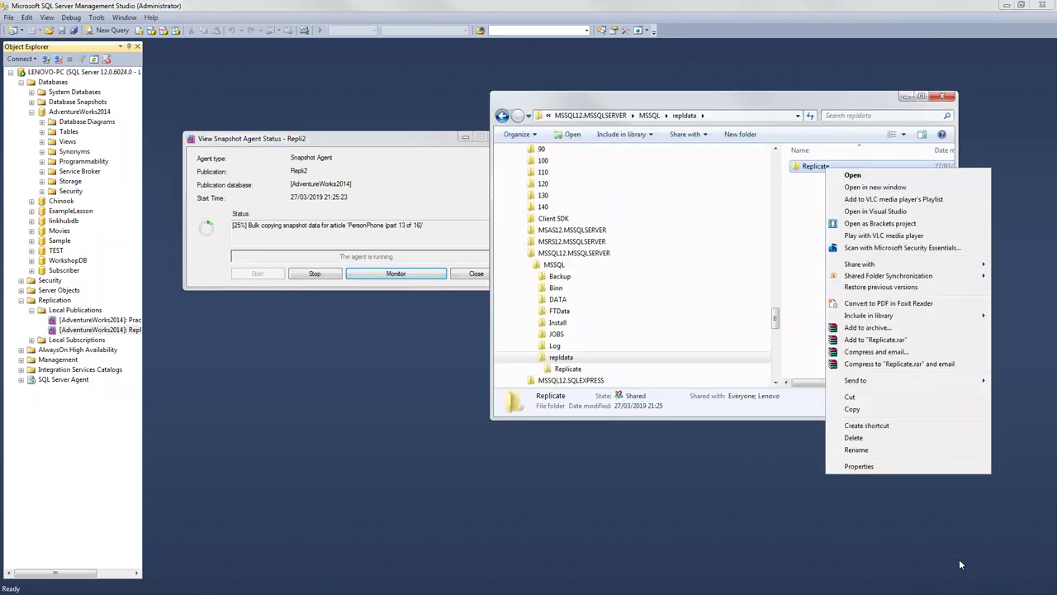
{"action": "left_click", "coordinate": [900, 466]}
{"action": "left_click", "coordinate": [901, 195]}
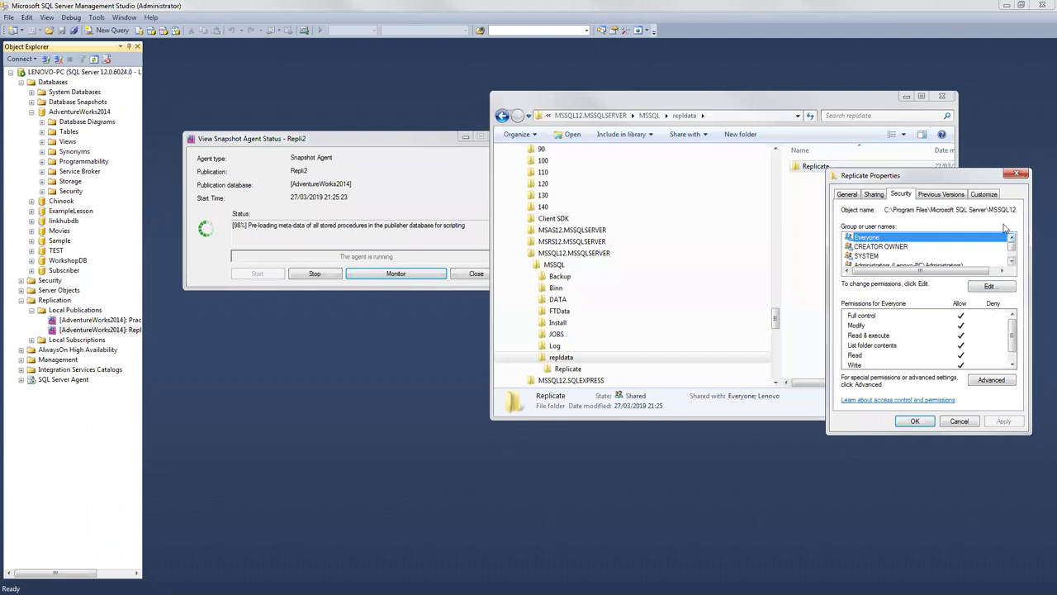
Step: Copy the network path \\LENOVO-PC\Replicate from the Sharing settings
{"action": "left_click", "coordinate": [875, 198]}
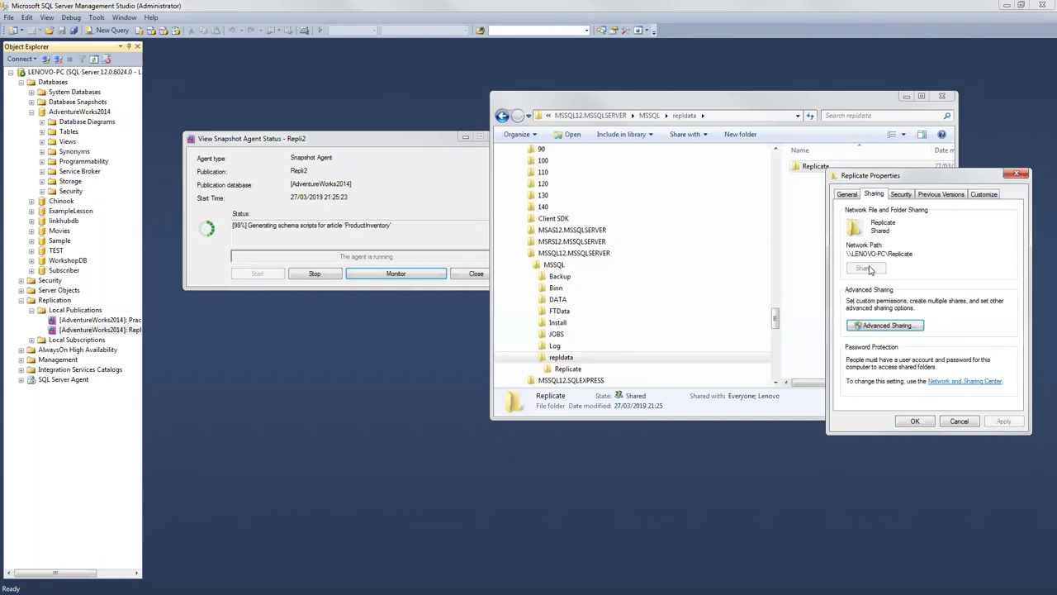
{"action": "left_click_drag", "start_coordinate": [918, 254], "coordinate": [846, 254]}
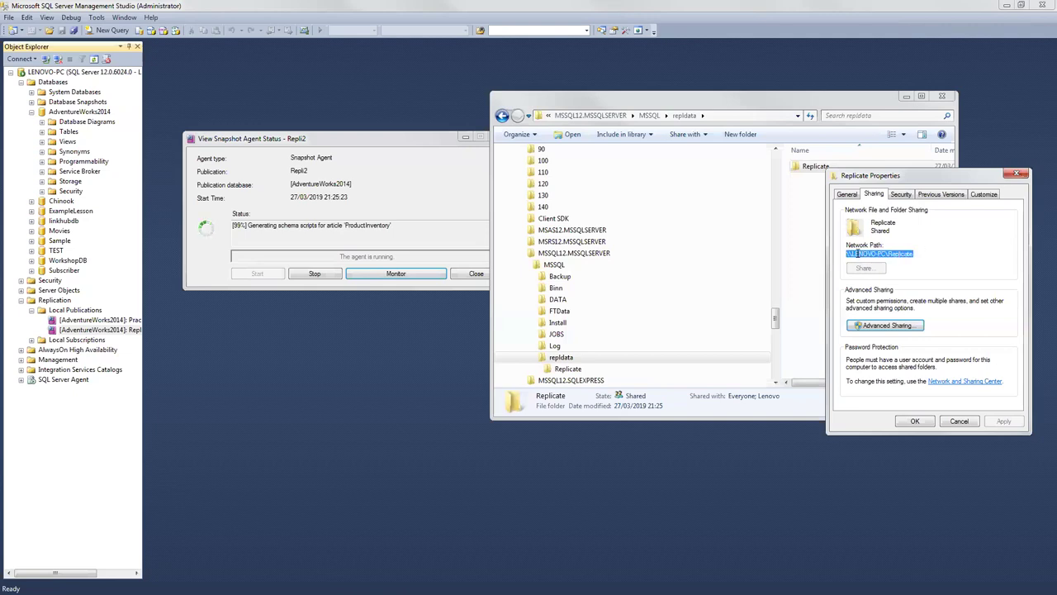
{"action": "right_click", "coordinate": [856, 254]}
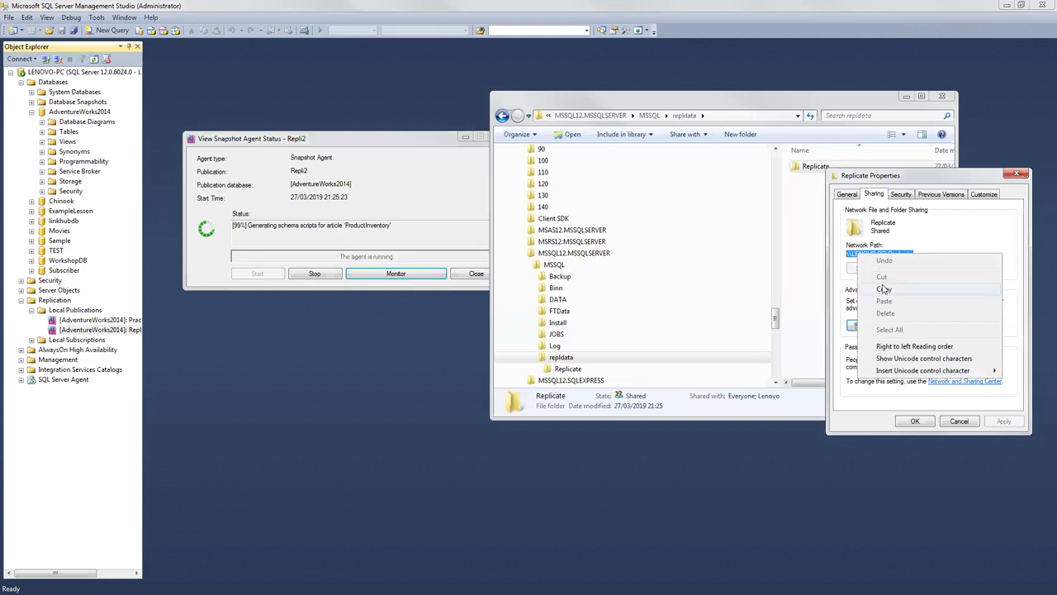
{"action": "left_click", "coordinate": [884, 289]}
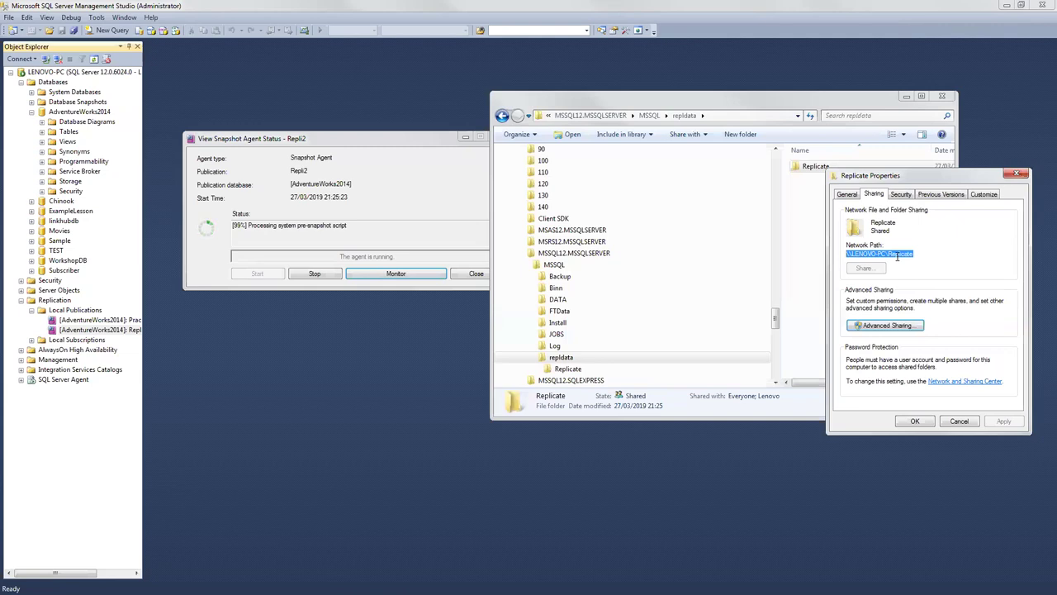
Step: Check the Advanced Sharing permissions for Replicate, then close all dialogs and minimize the folder window
{"action": "left_click", "coordinate": [874, 328]}
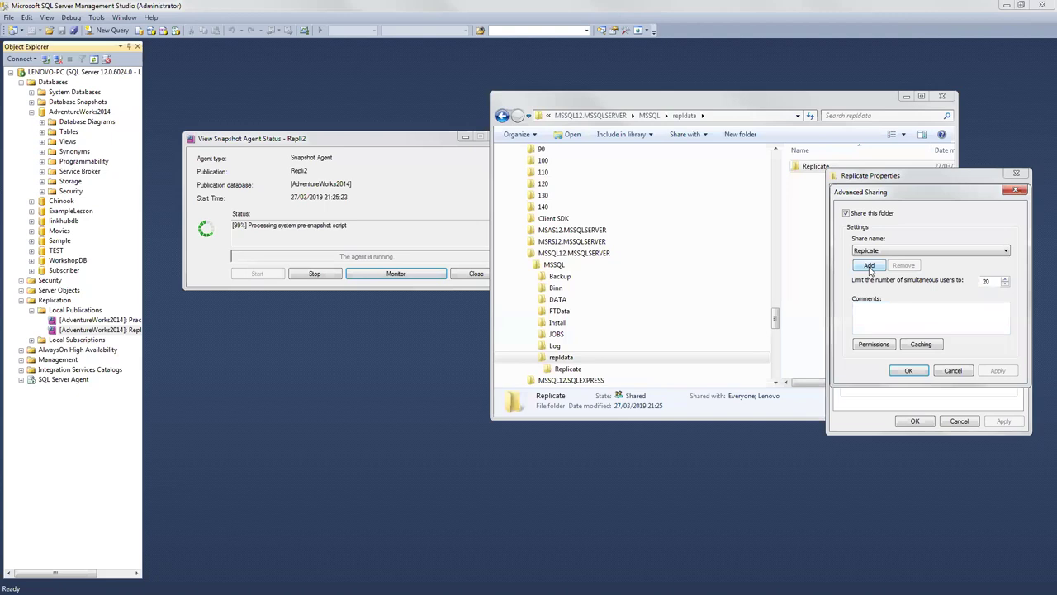
{"action": "left_click", "coordinate": [874, 343]}
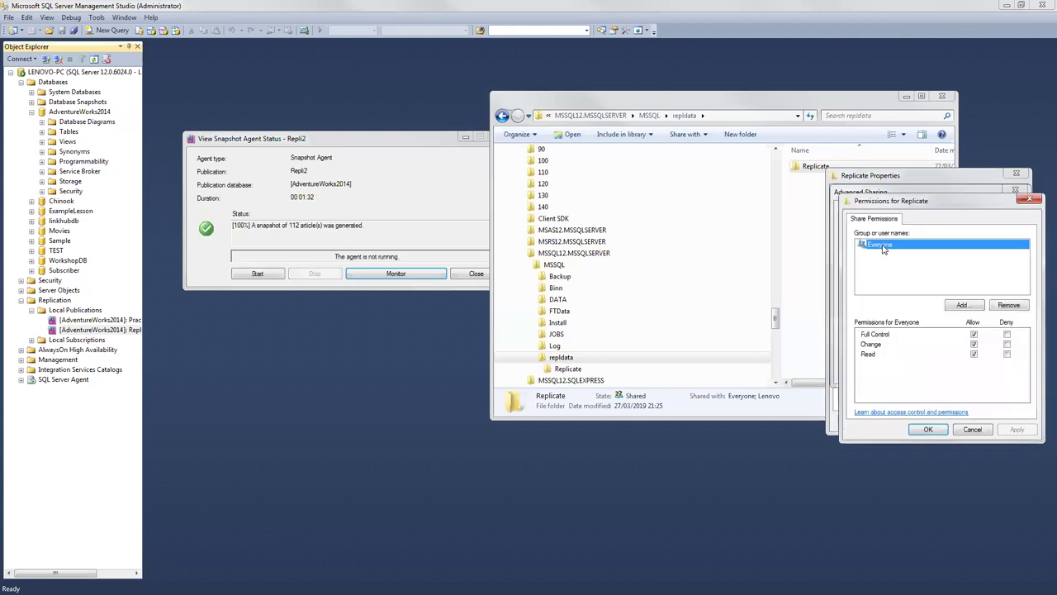
{"action": "left_click", "coordinate": [963, 306]}
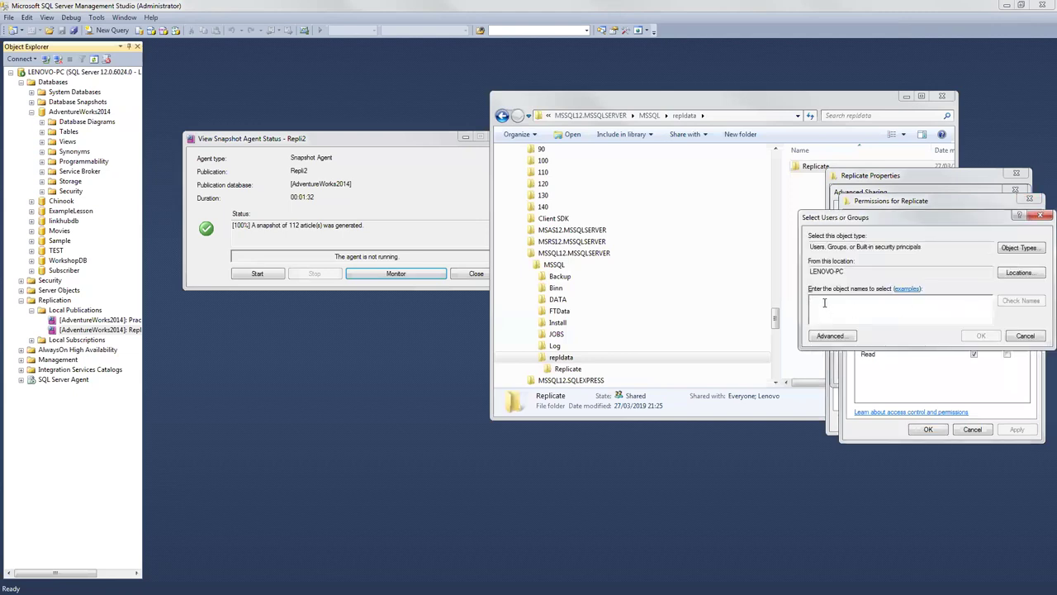
{"action": "left_click", "coordinate": [1025, 336]}
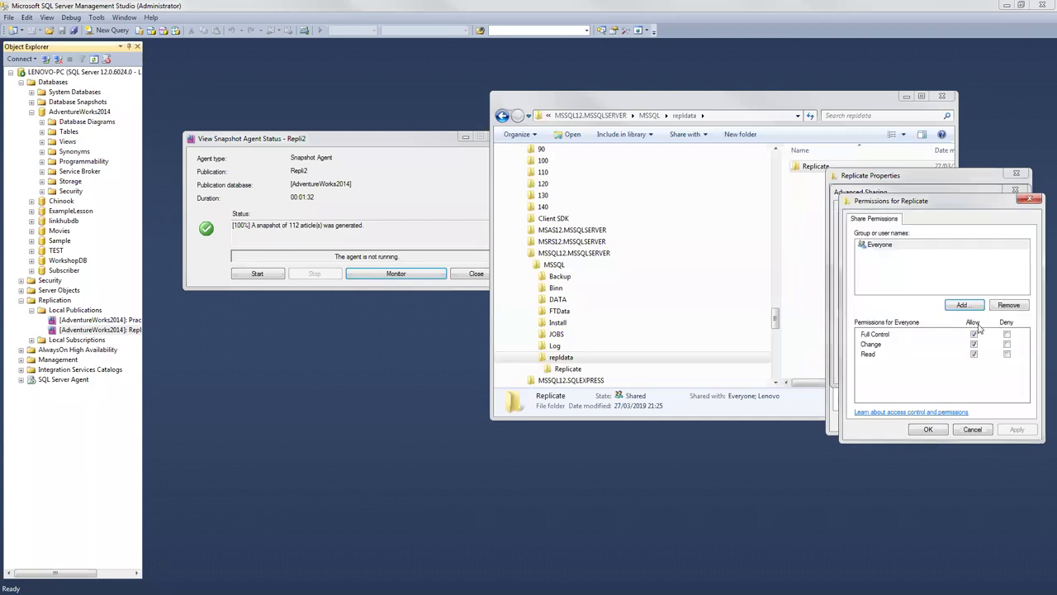
{"action": "key", "text": "Return"}
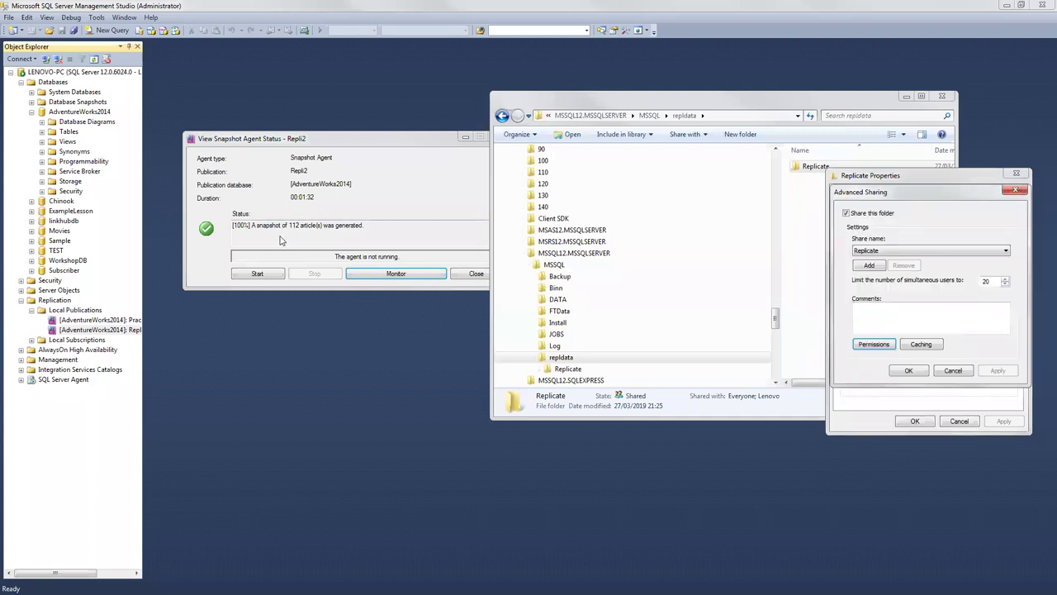
{"action": "left_click", "coordinate": [1016, 191]}
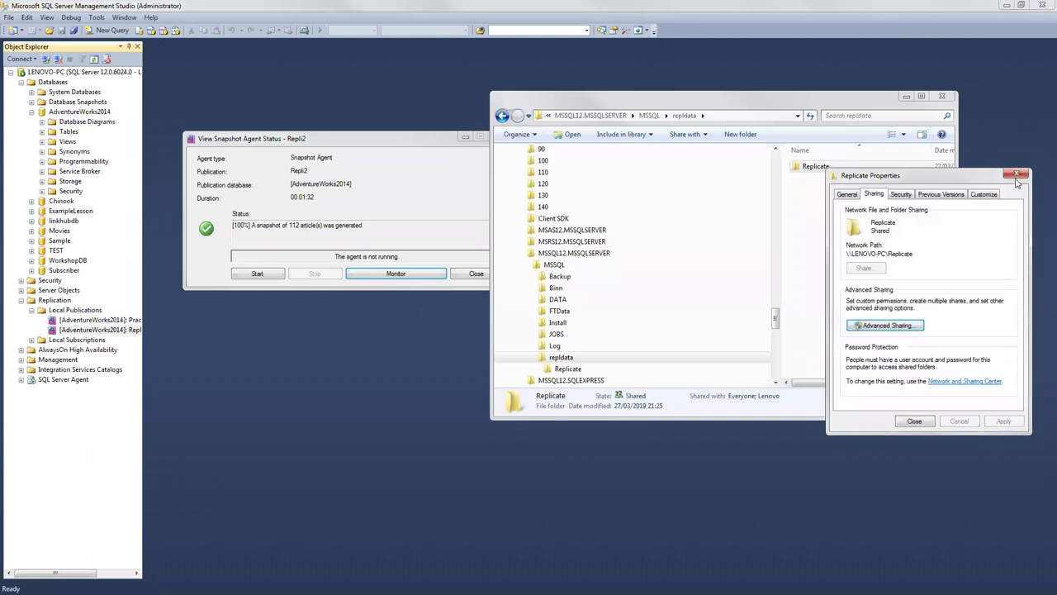
{"action": "left_click", "coordinate": [1016, 174]}
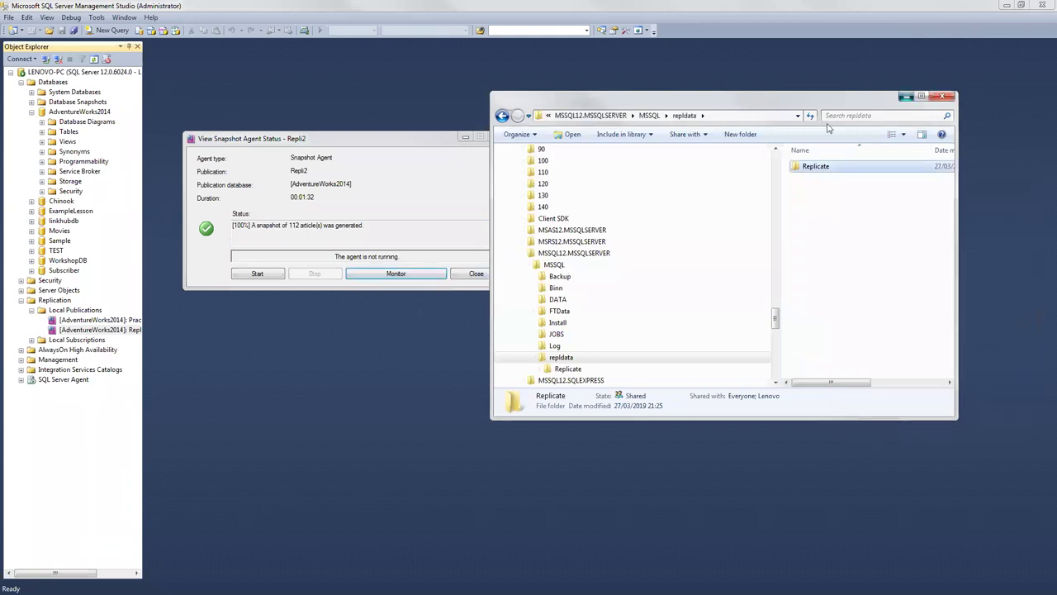
{"action": "left_click", "coordinate": [906, 96]}
Step: Close the snapshot status window and refresh the Subscriber database's tables list
{"action": "left_click", "coordinate": [477, 274]}
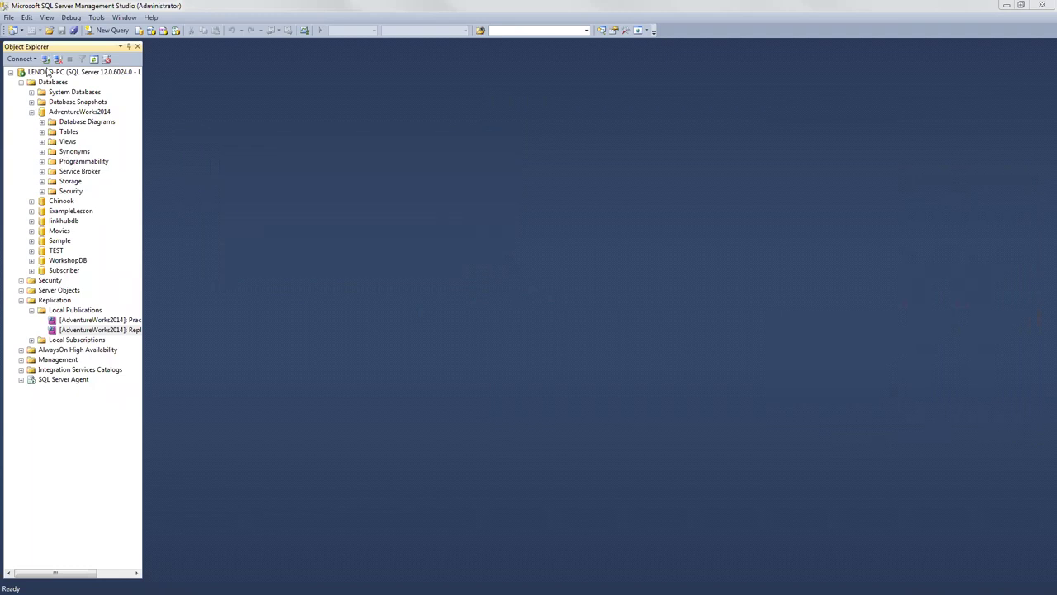
{"action": "left_click", "coordinate": [31, 270]}
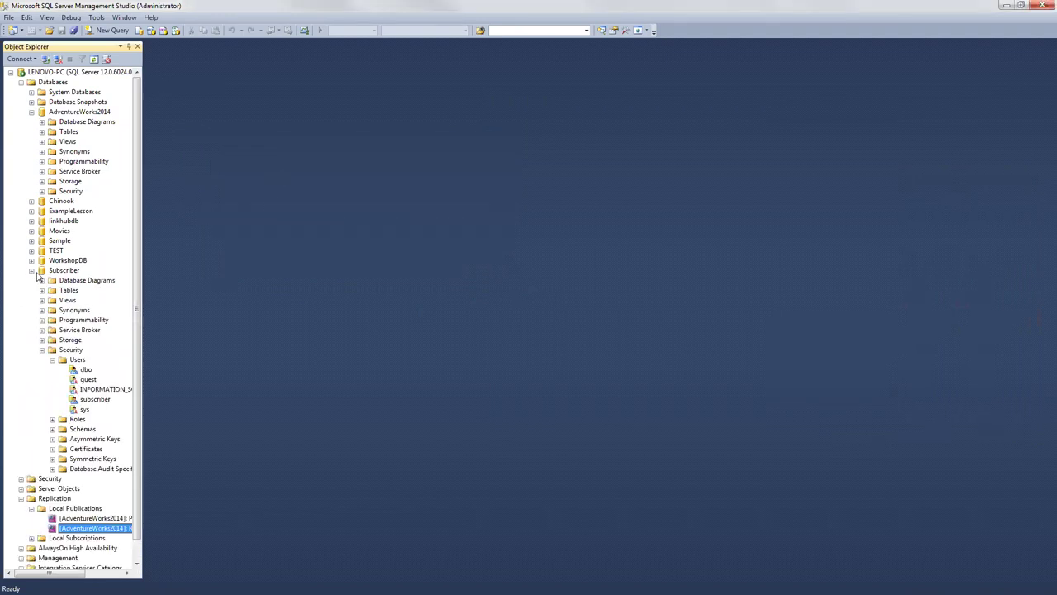
{"action": "left_click", "coordinate": [43, 290]}
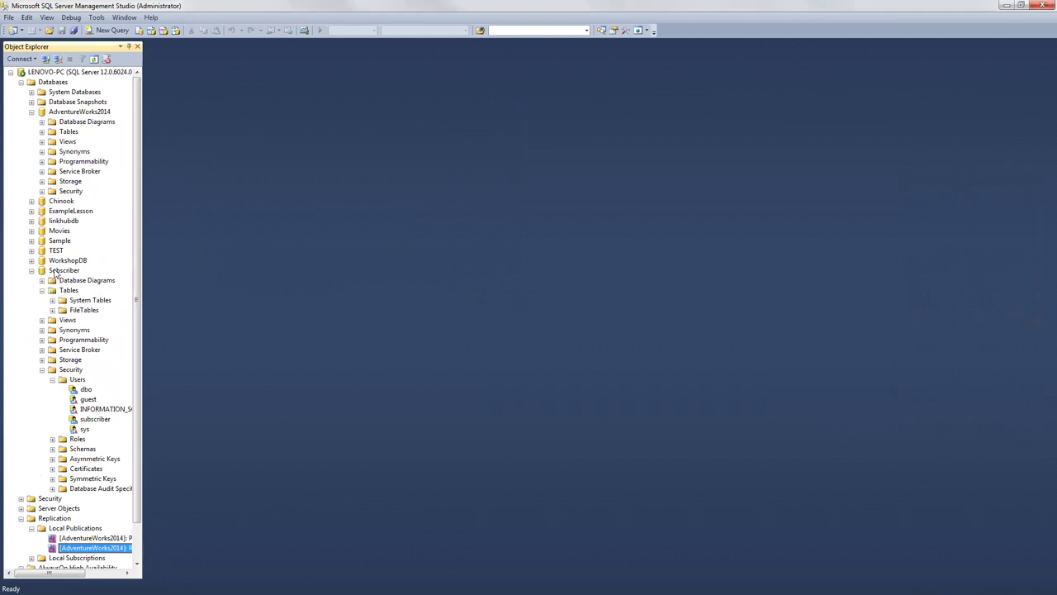
{"action": "left_click", "coordinate": [56, 271]}
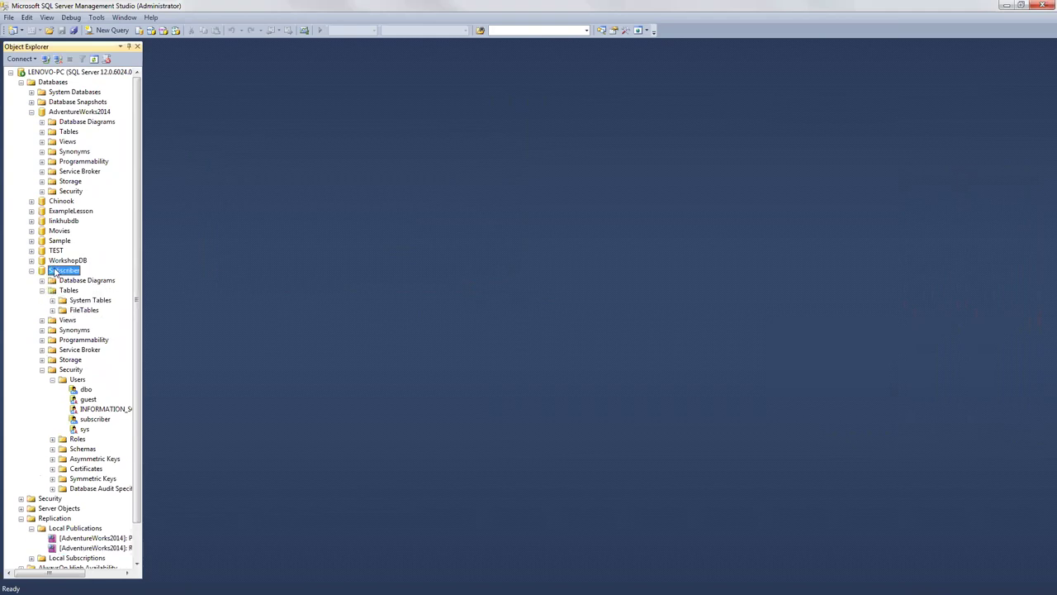
{"action": "right_click", "coordinate": [56, 270]}
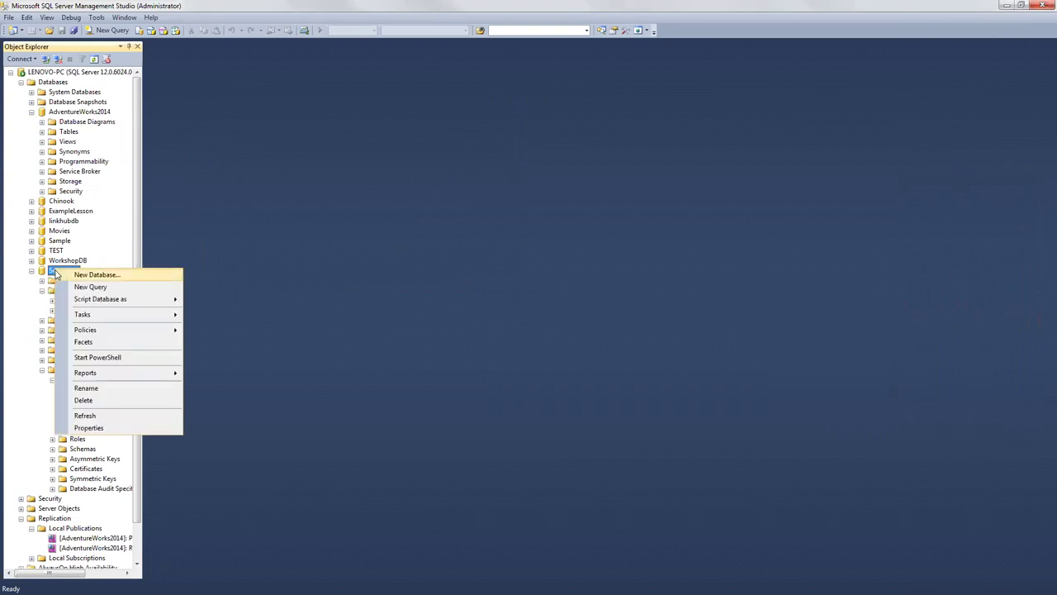
{"action": "left_click", "coordinate": [82, 414]}
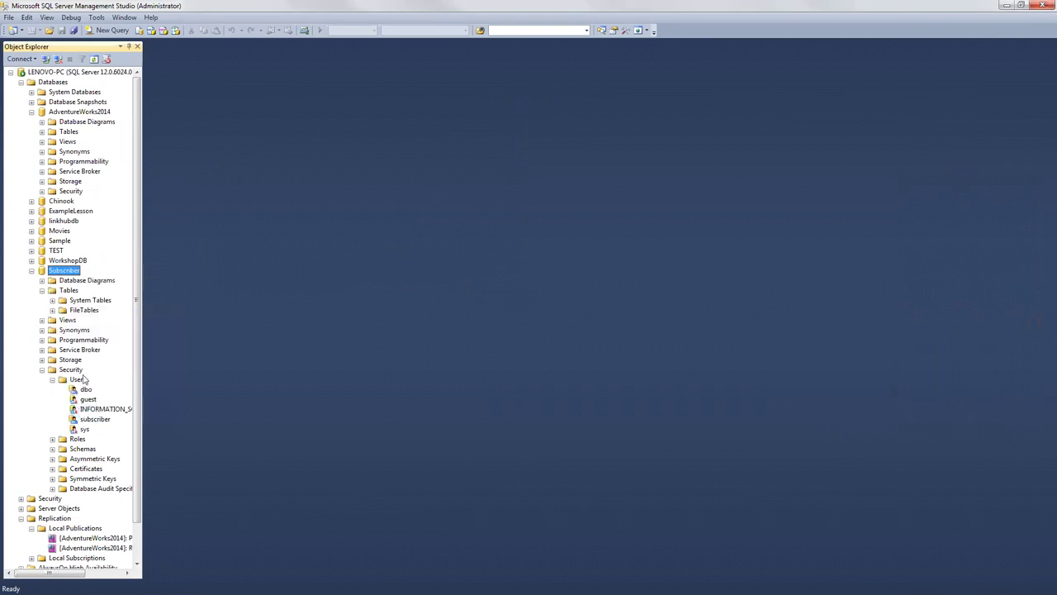
{"action": "left_click", "coordinate": [42, 290]}
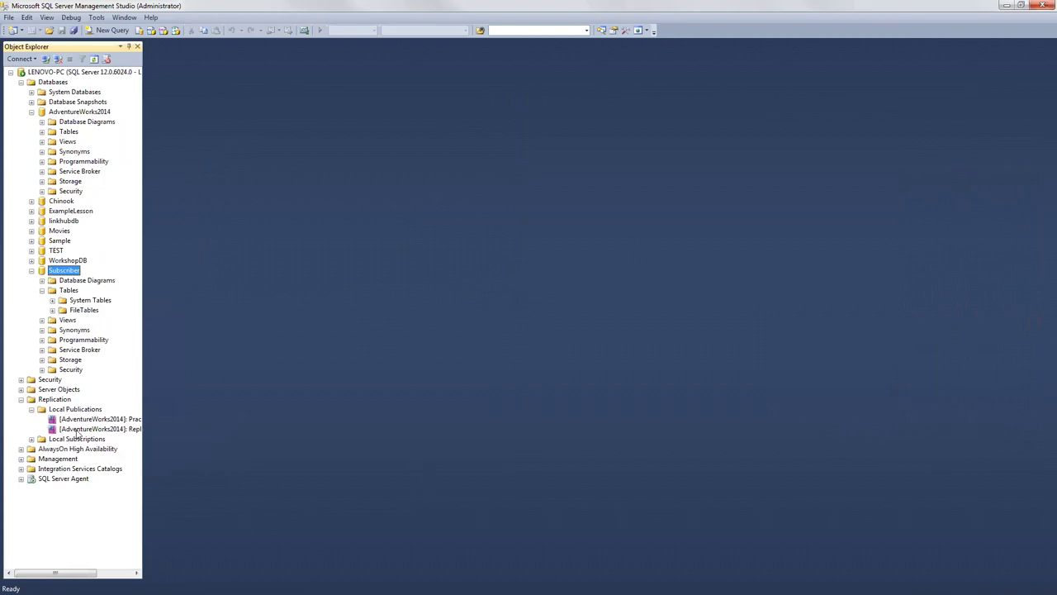
Step: Recheck Repli2's Snapshot Agent status for the 112-article snapshot, then close it
{"action": "right_click", "coordinate": [76, 429]}
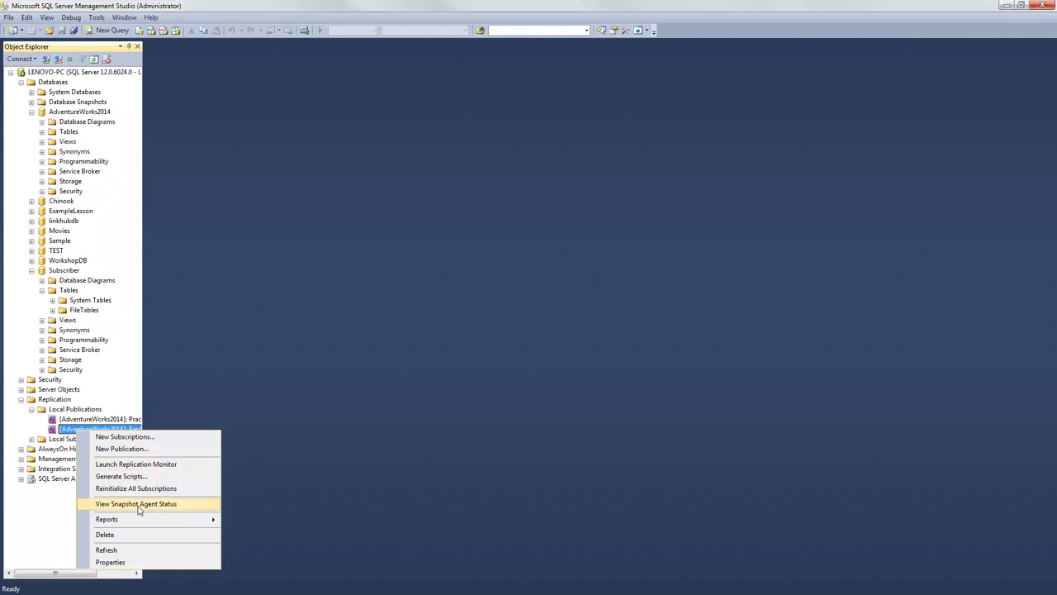
{"action": "left_click", "coordinate": [137, 505]}
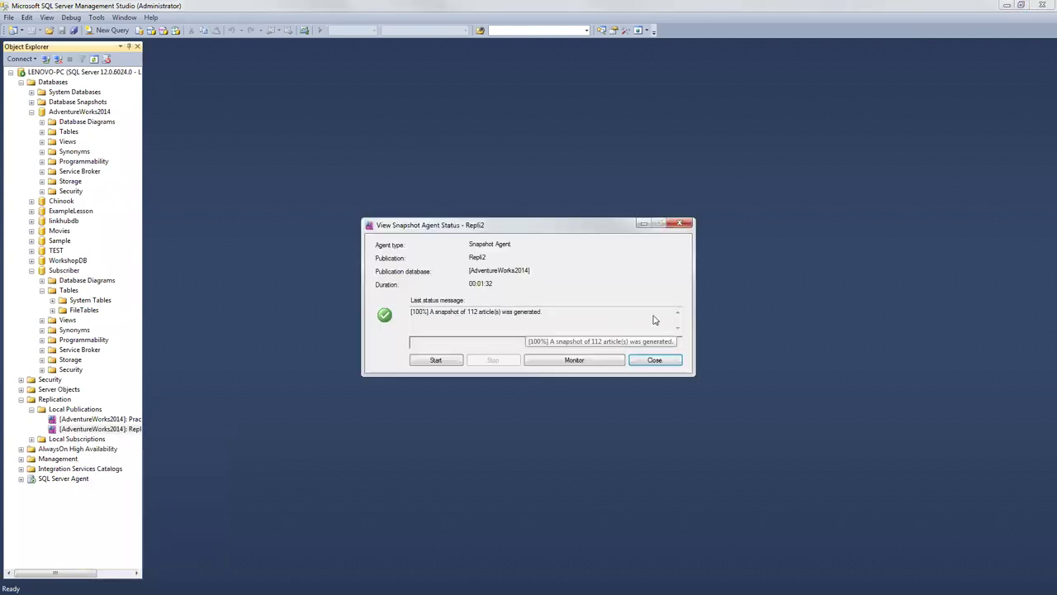
{"action": "left_click", "coordinate": [652, 361]}
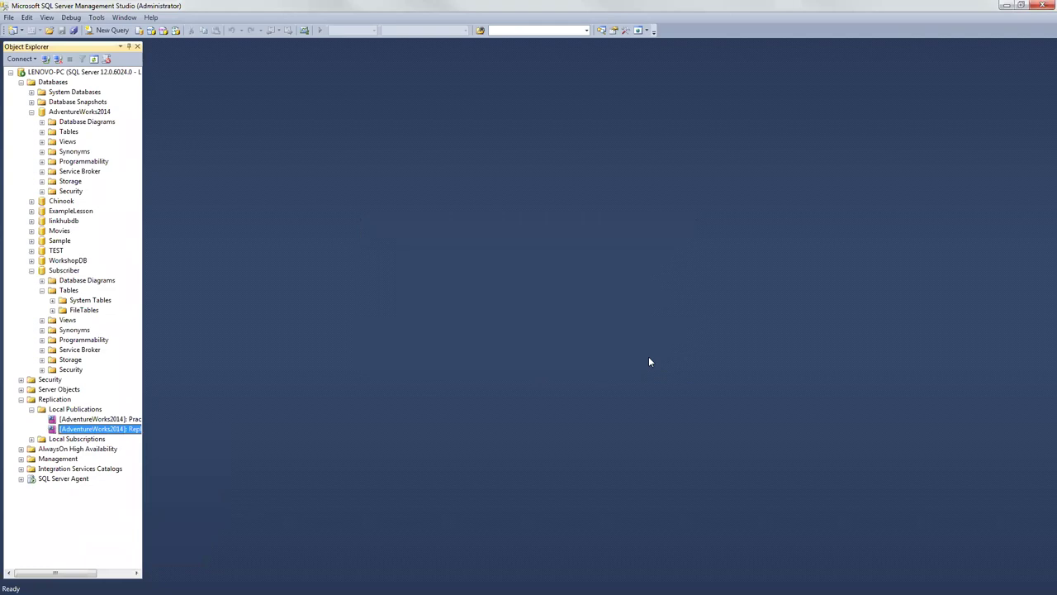
Step: Create a new push subscription to Repli2 for subscriber LENOVO-PC using the Subscriber database
{"action": "right_click", "coordinate": [90, 440]}
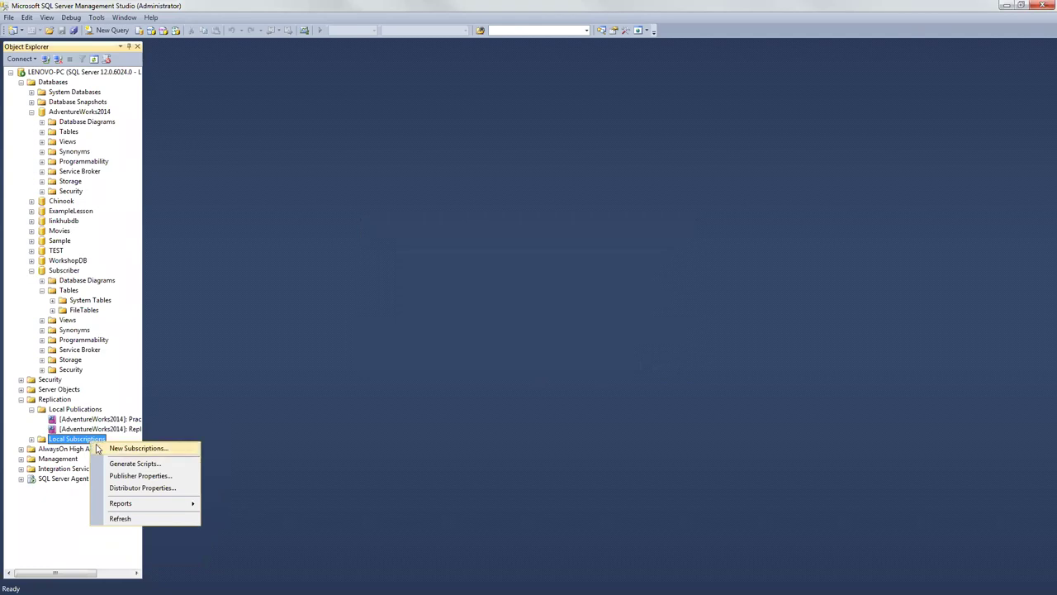
{"action": "left_click", "coordinate": [132, 450]}
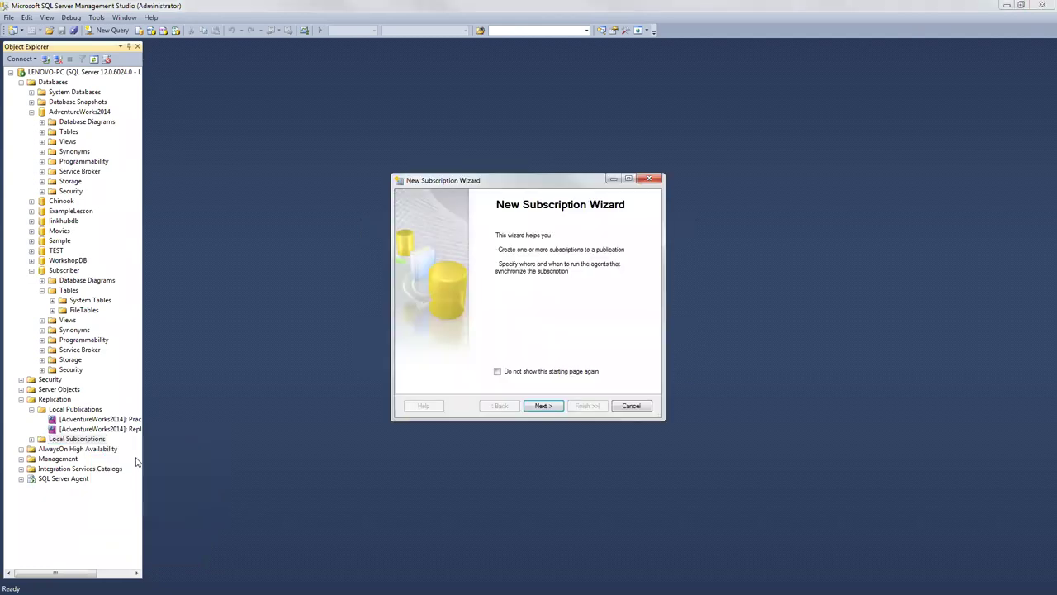
{"action": "left_click", "coordinate": [543, 405]}
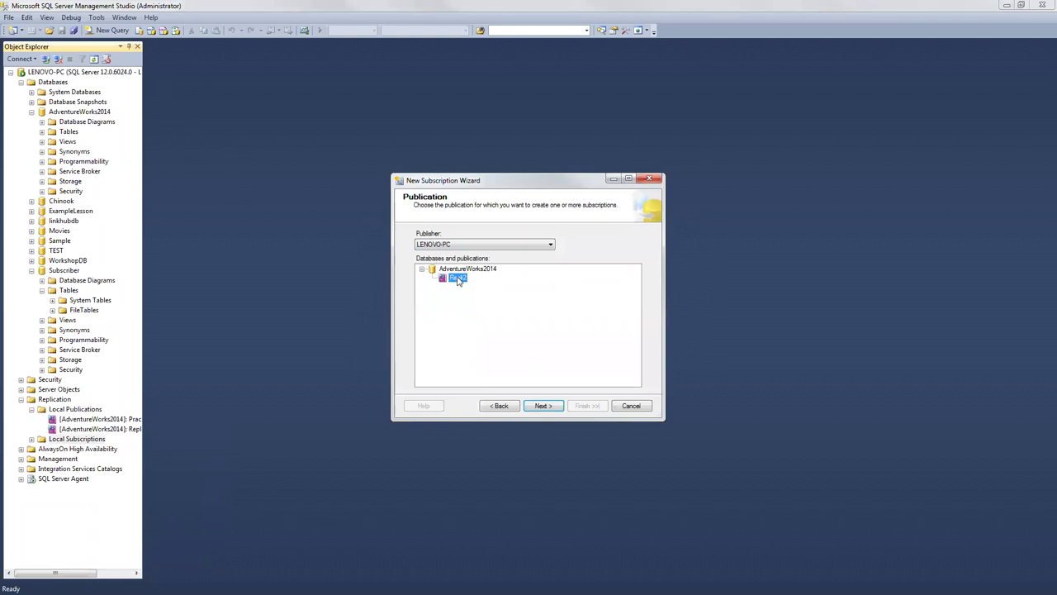
{"action": "left_click", "coordinate": [546, 406]}
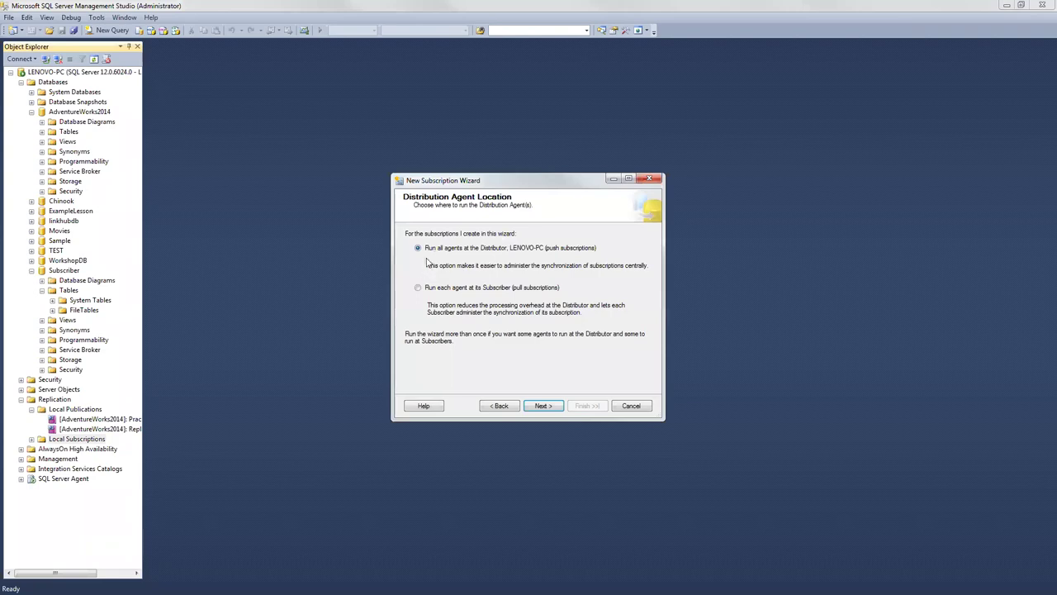
{"action": "left_click", "coordinate": [541, 406]}
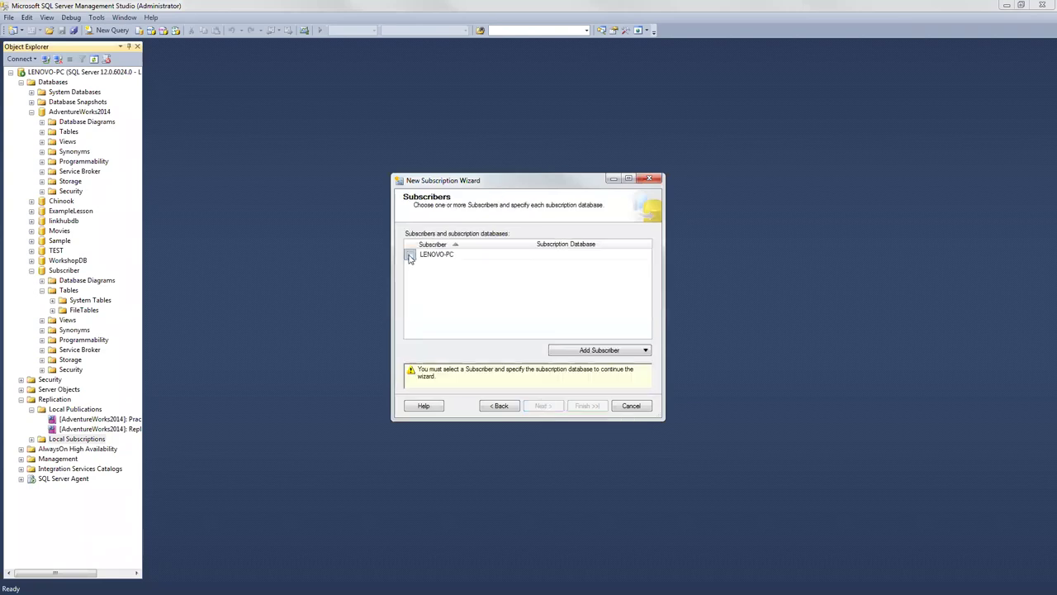
{"action": "left_click", "coordinate": [410, 256]}
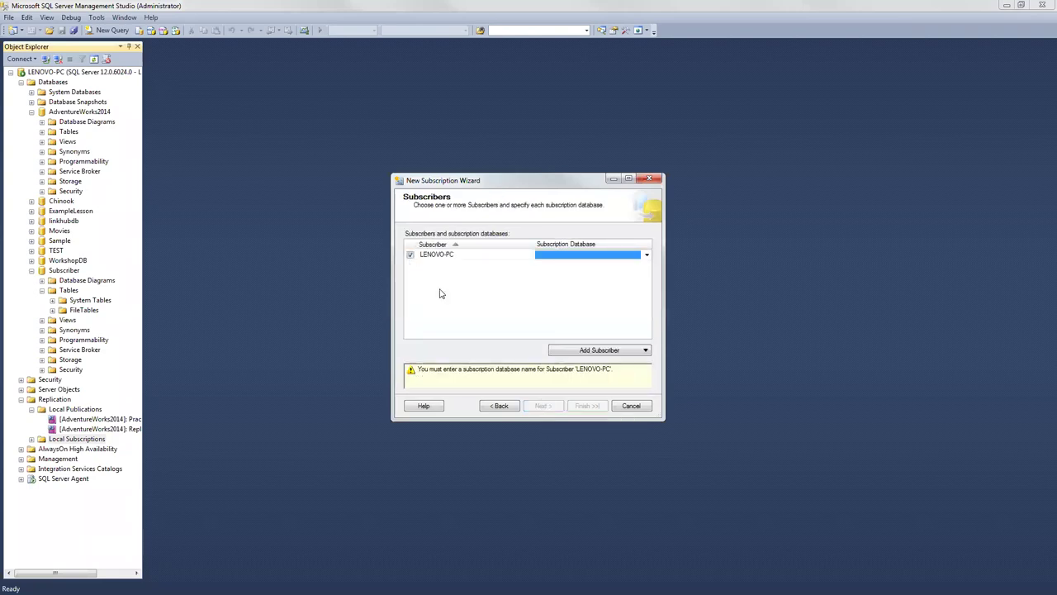
{"action": "left_click", "coordinate": [647, 255]}
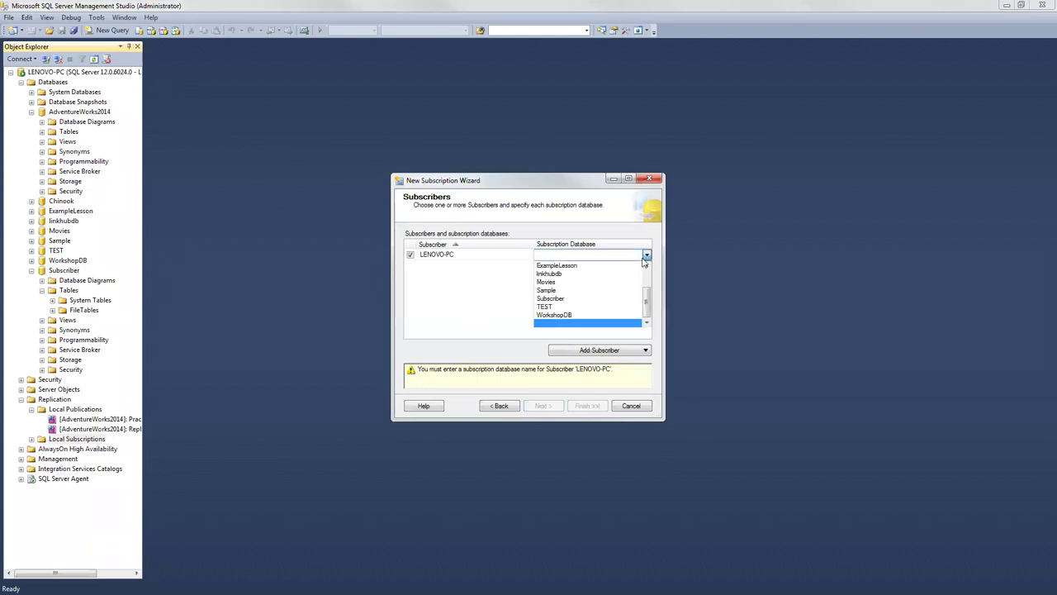
{"action": "left_click", "coordinate": [568, 298]}
{"action": "left_click", "coordinate": [549, 407]}
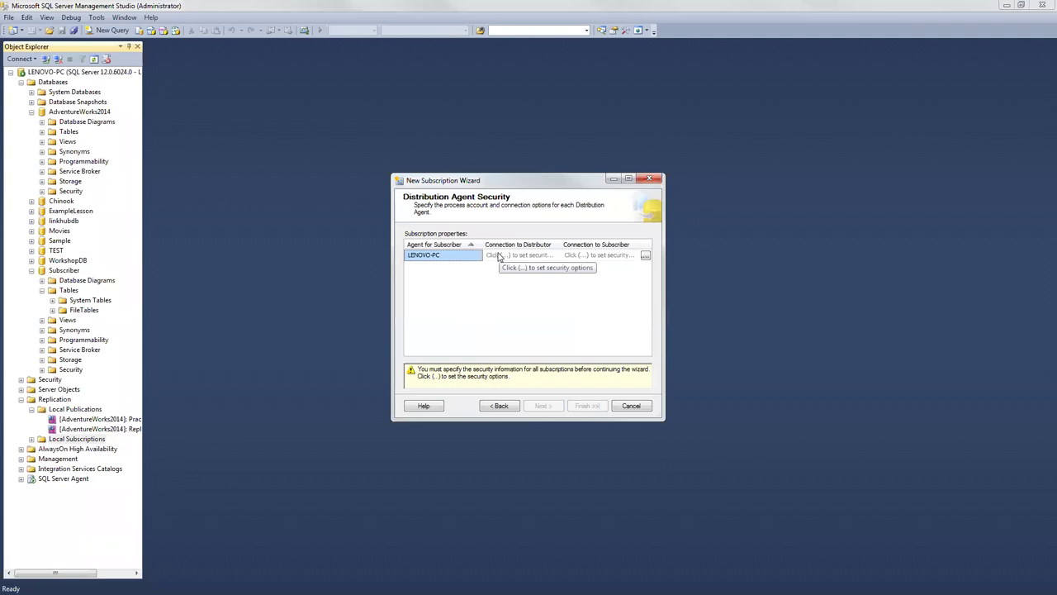
Step: Run the distribution agent under the SQL Server Agent service account, connecting by SQL Server login
{"action": "left_click", "coordinate": [506, 257]}
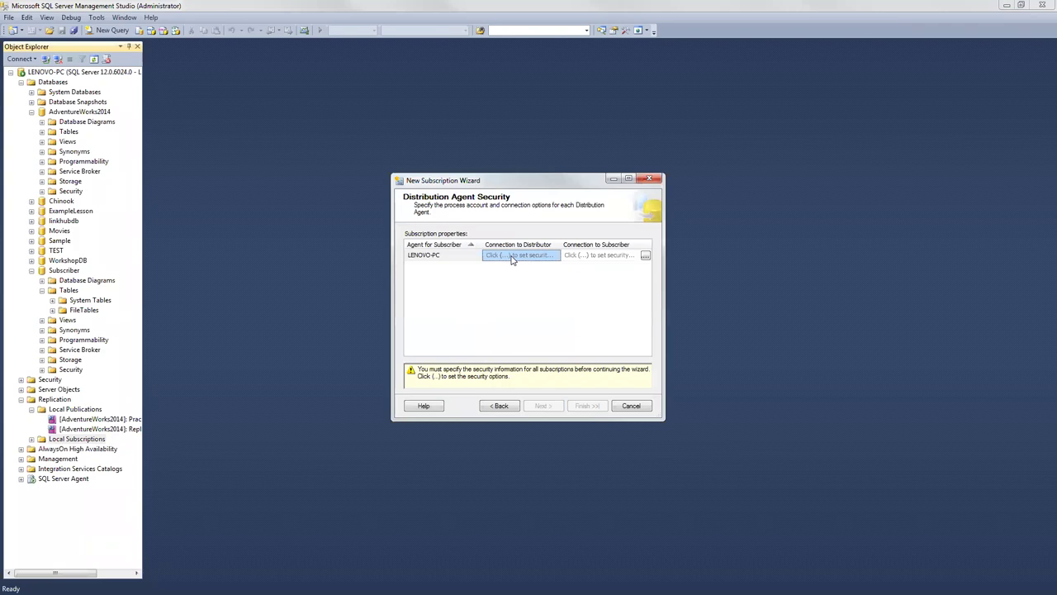
{"action": "left_click", "coordinate": [645, 257]}
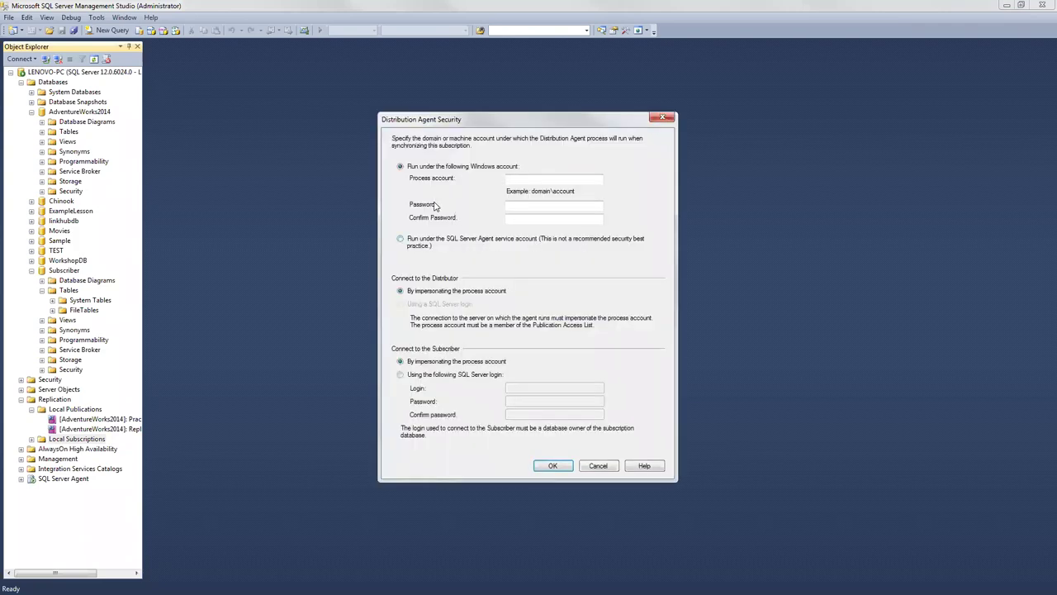
{"action": "left_click", "coordinate": [400, 238]}
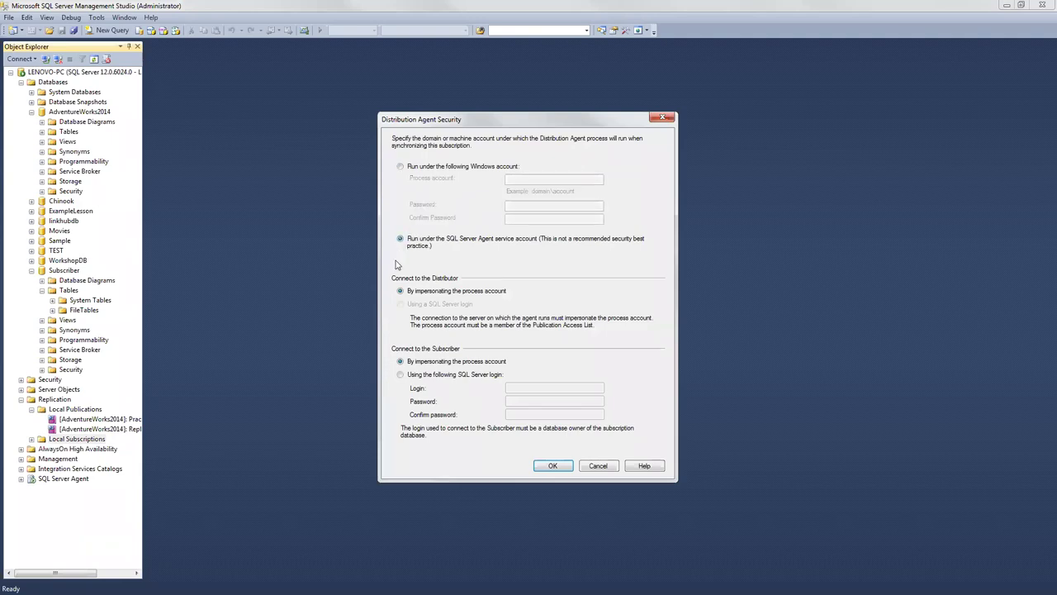
{"action": "left_click", "coordinate": [401, 376]}
Step: Enter the SQL Server login name and its password twice, then save the agent security settings
{"action": "left_click", "coordinate": [545, 393]}
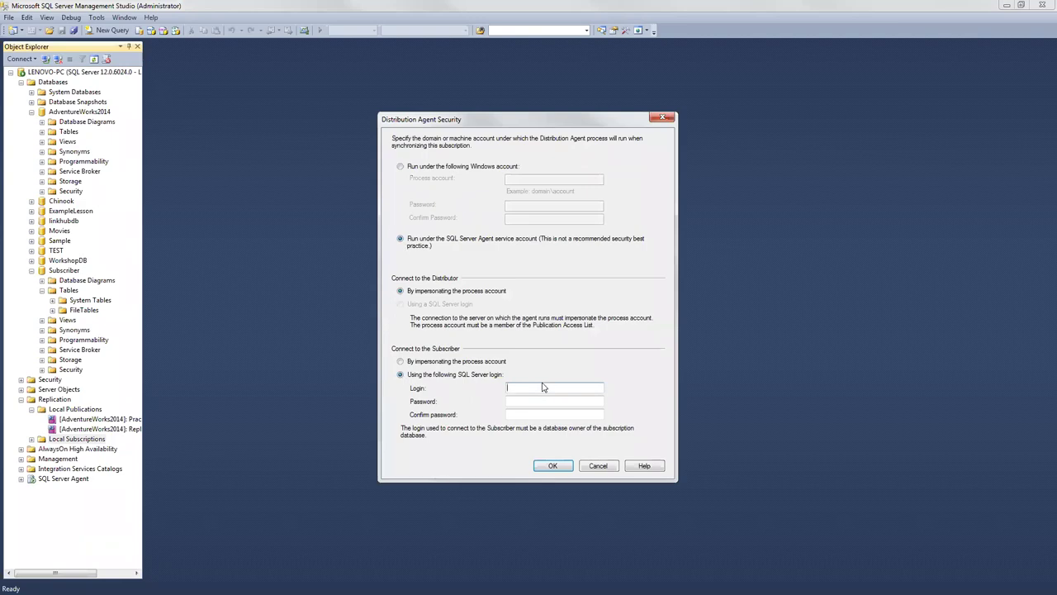
{"action": "key", "text": "Tab"}
{"action": "key", "text": "Tab"}
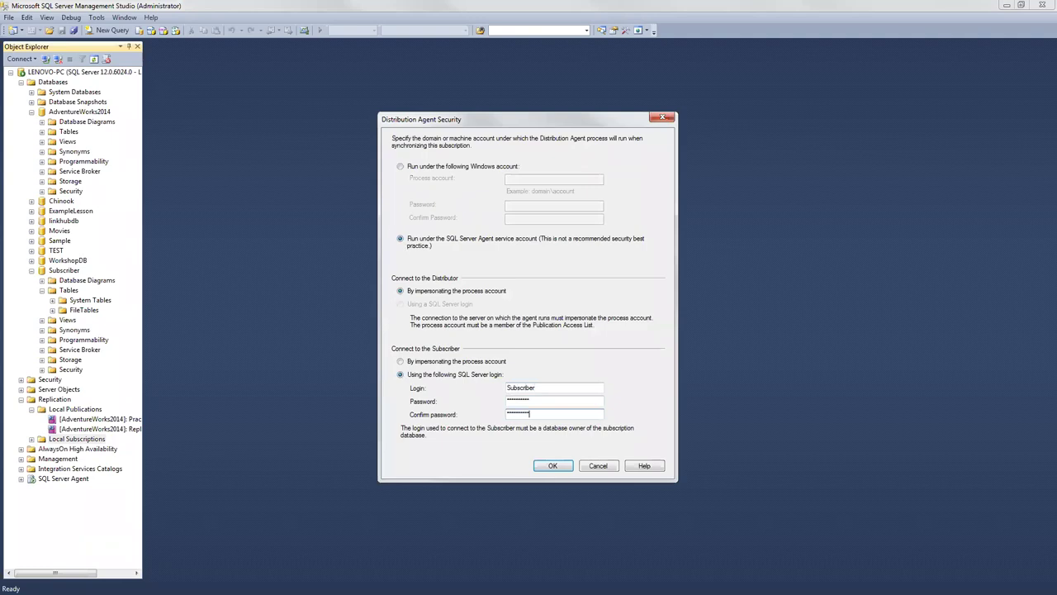
{"action": "left_click", "coordinate": [537, 401]}
{"action": "key", "text": "Tab"}
{"action": "left_click", "coordinate": [549, 466]}
{"action": "left_click", "coordinate": [546, 408]}
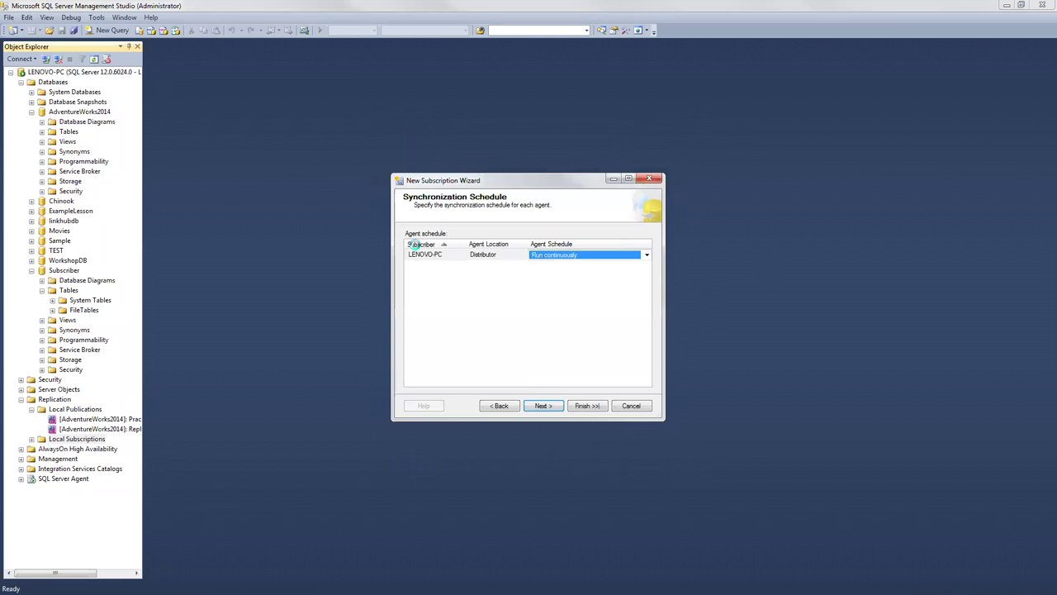
Step: Set the agent schedule to Run on demand only
{"action": "left_click", "coordinate": [646, 255]}
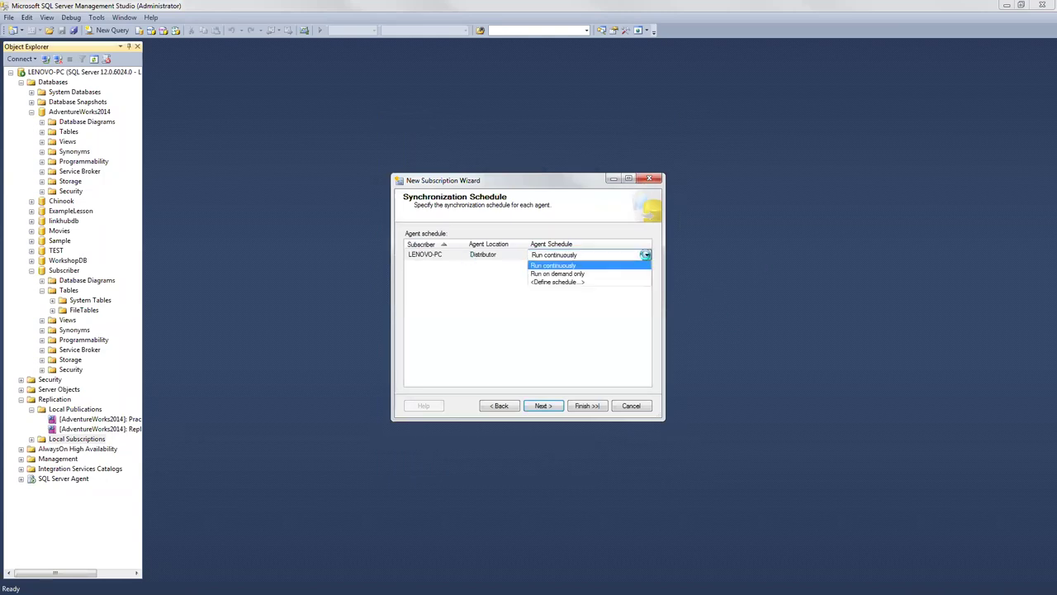
{"action": "left_click", "coordinate": [561, 273]}
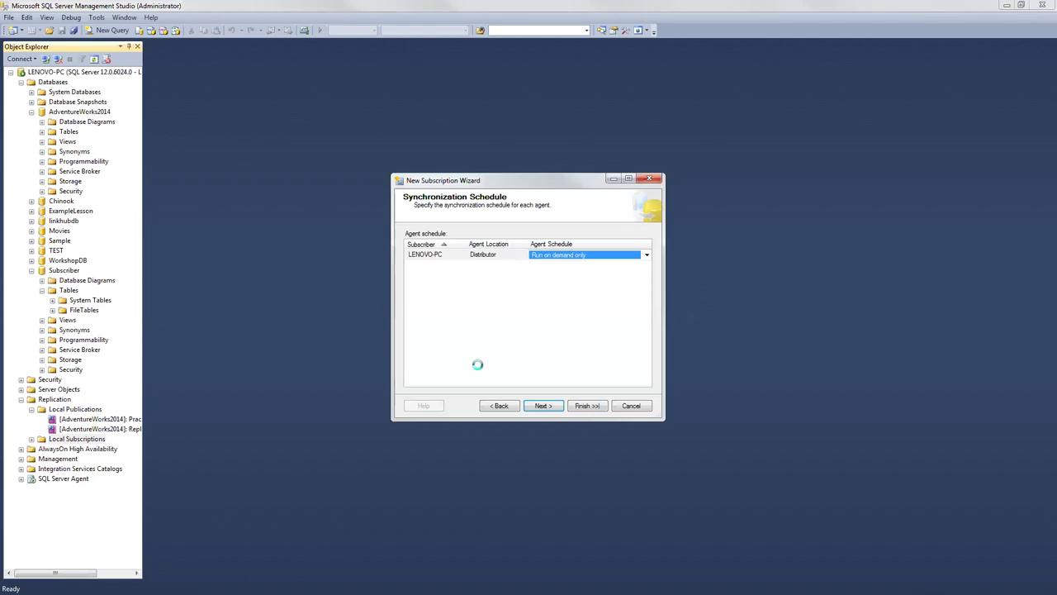
{"action": "left_click", "coordinate": [538, 405]}
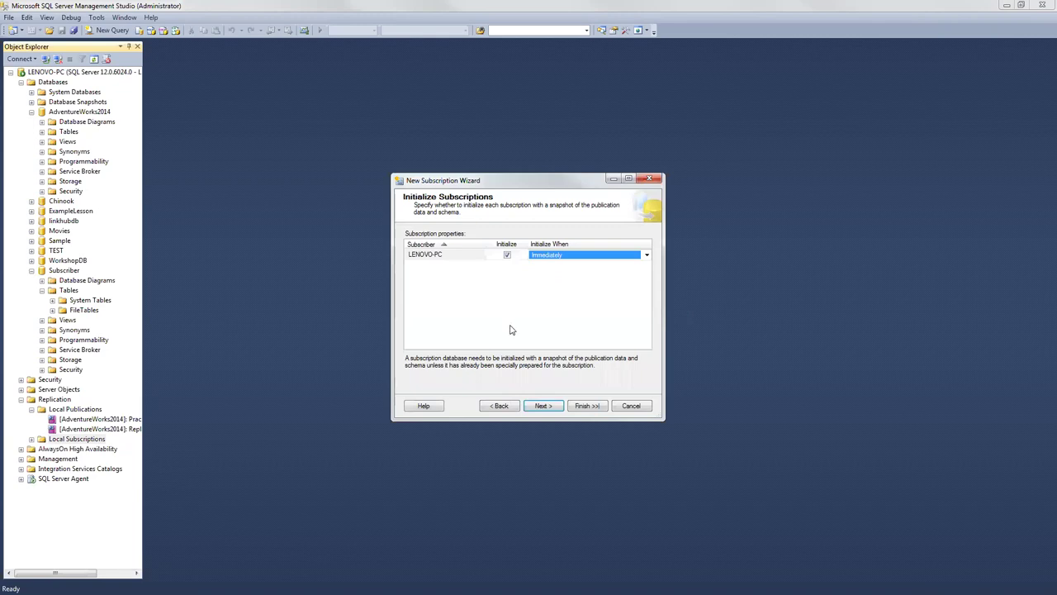
Step: Keep initialization at Immediately and finish creating the subscription
{"action": "left_click", "coordinate": [604, 260]}
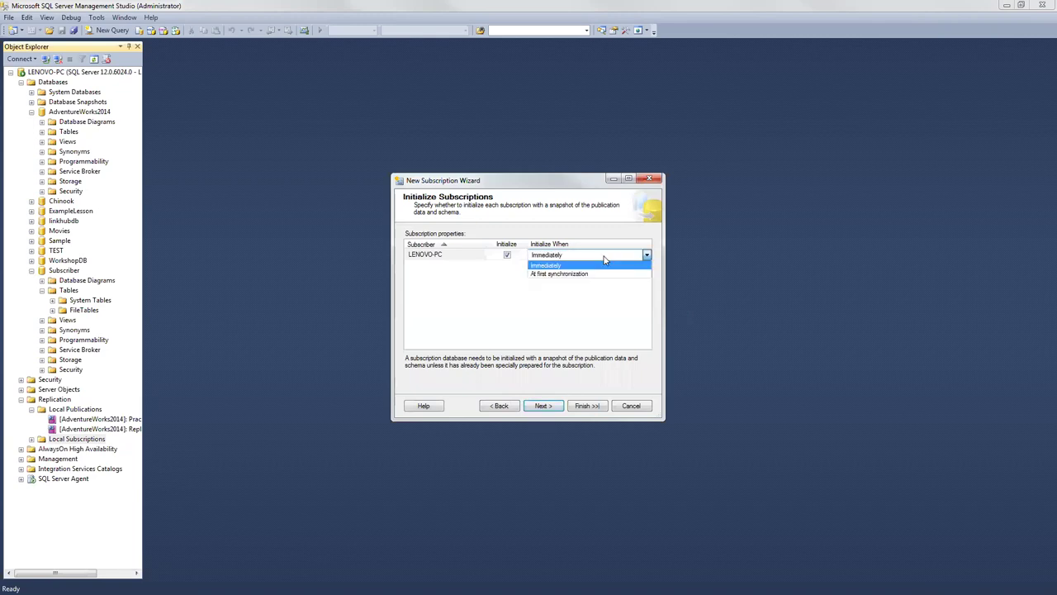
{"action": "left_click", "coordinate": [563, 257]}
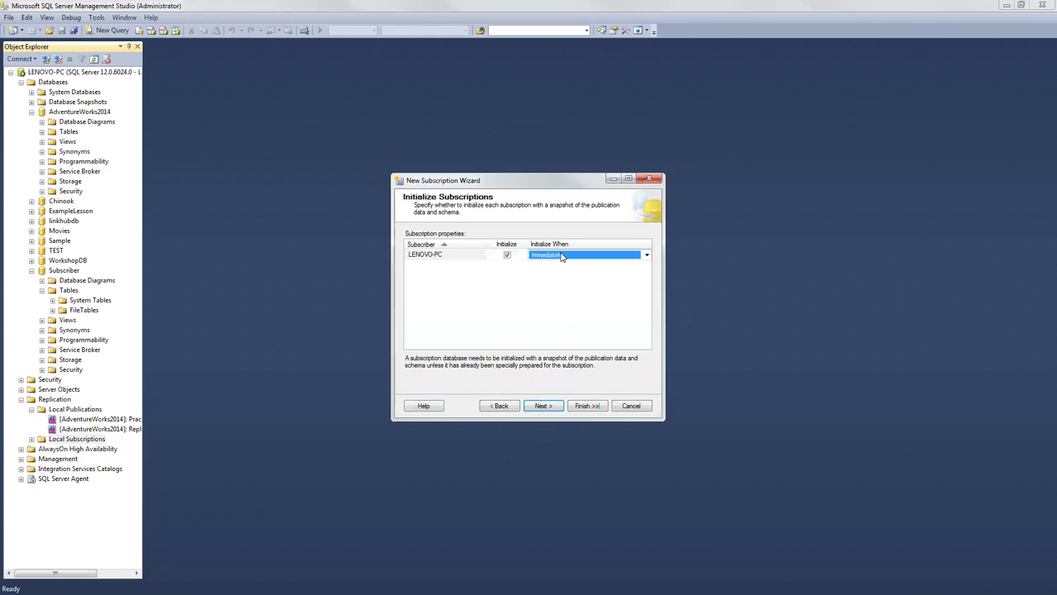
{"action": "left_click", "coordinate": [562, 256]}
{"action": "left_click", "coordinate": [562, 256]}
{"action": "left_click", "coordinate": [543, 406]}
{"action": "left_click", "coordinate": [543, 406]}
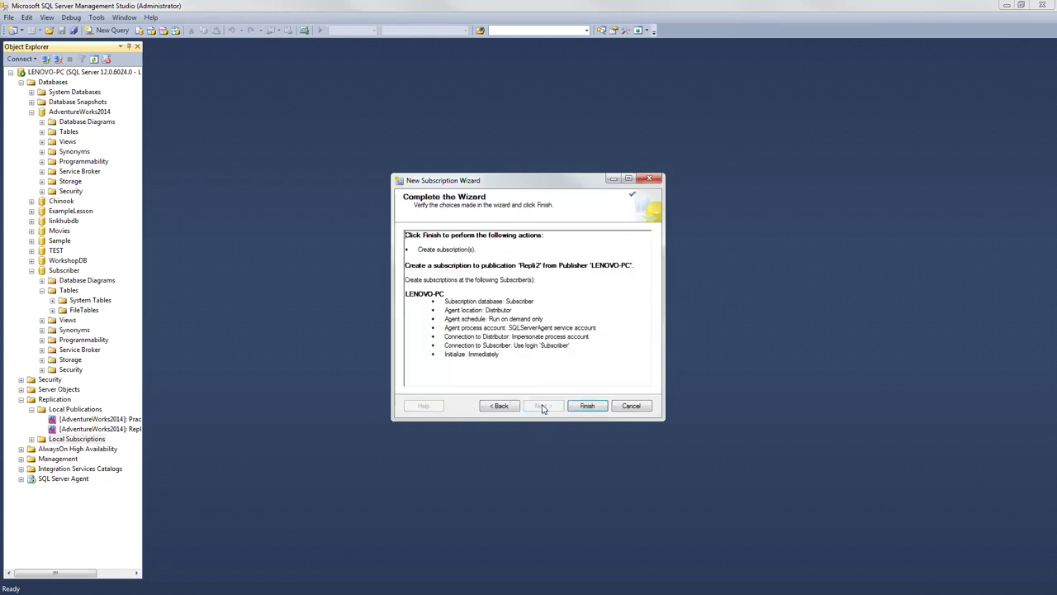
{"action": "left_click", "coordinate": [585, 406]}
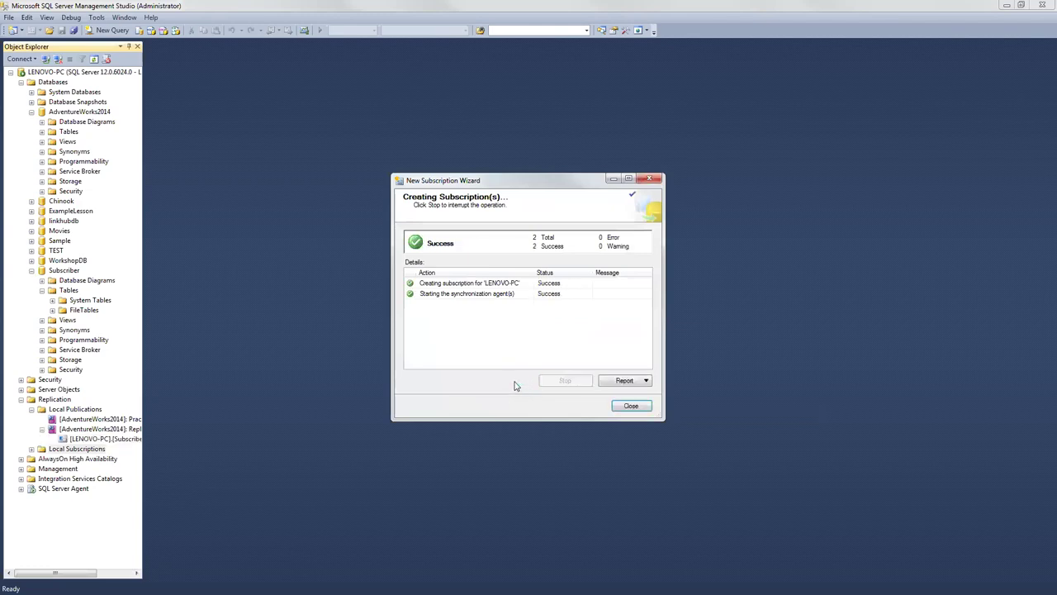
Step: Close the wizard and view synchronization status for the [LENOVO-PC].[Subscriber] subscription
{"action": "left_click", "coordinate": [631, 407]}
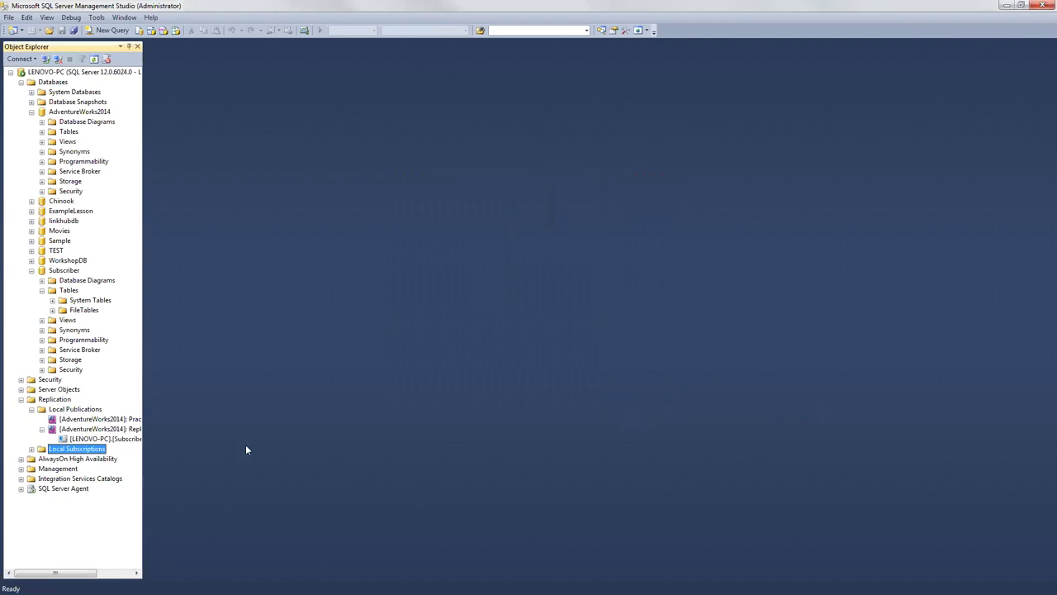
{"action": "right_click", "coordinate": [91, 441]}
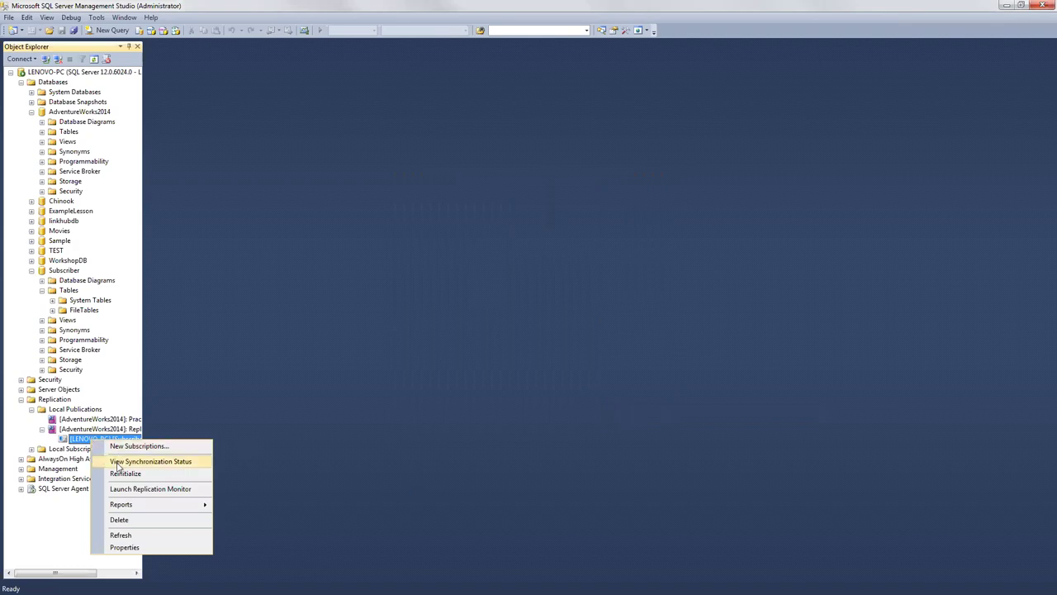
{"action": "left_click", "coordinate": [118, 462]}
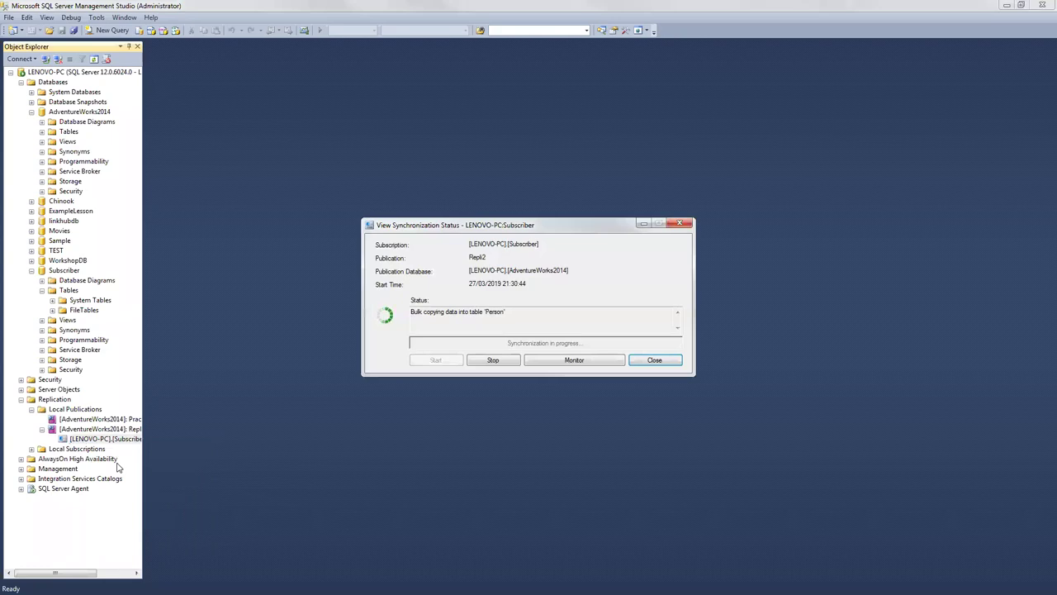
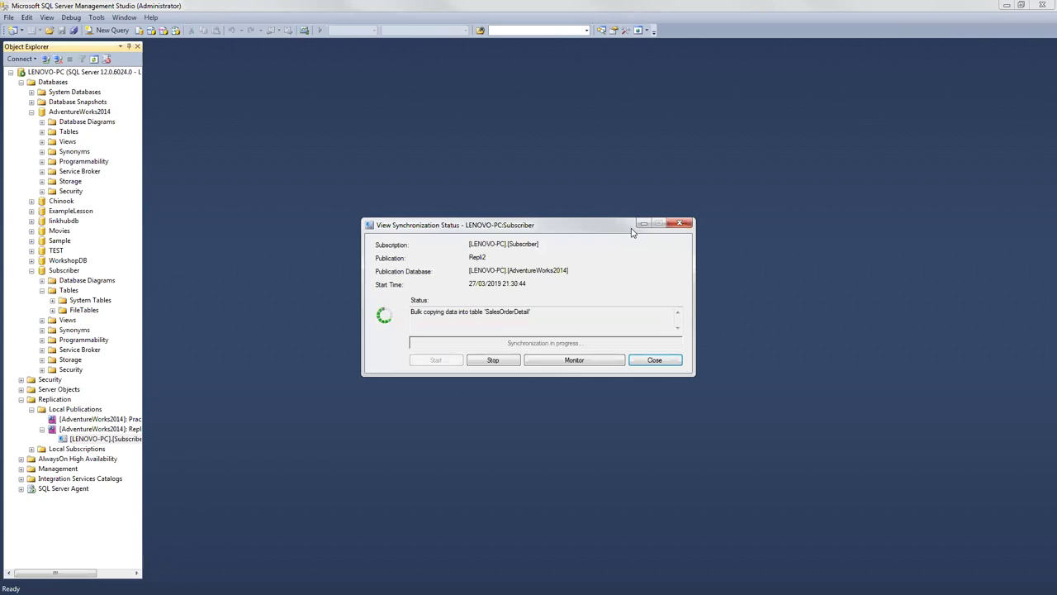
Step: Close the Repli2 subscription's View Synchronization Status window
{"action": "left_click", "coordinate": [641, 226]}
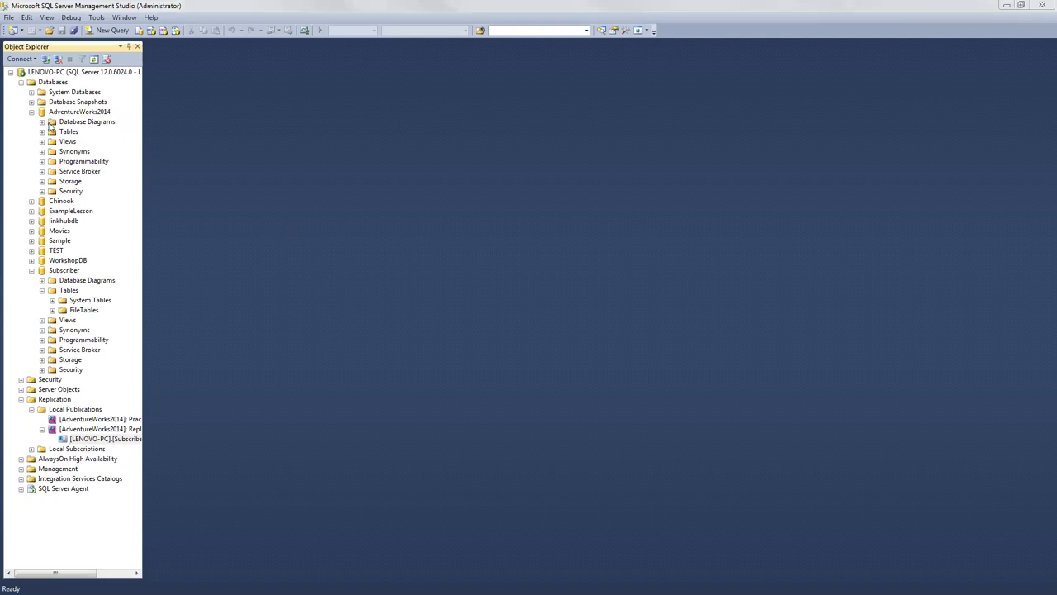
Step: Collapse AdventureWorks2014 and browse a new database's General, Options and Filegroups pages
{"action": "left_click", "coordinate": [31, 111]}
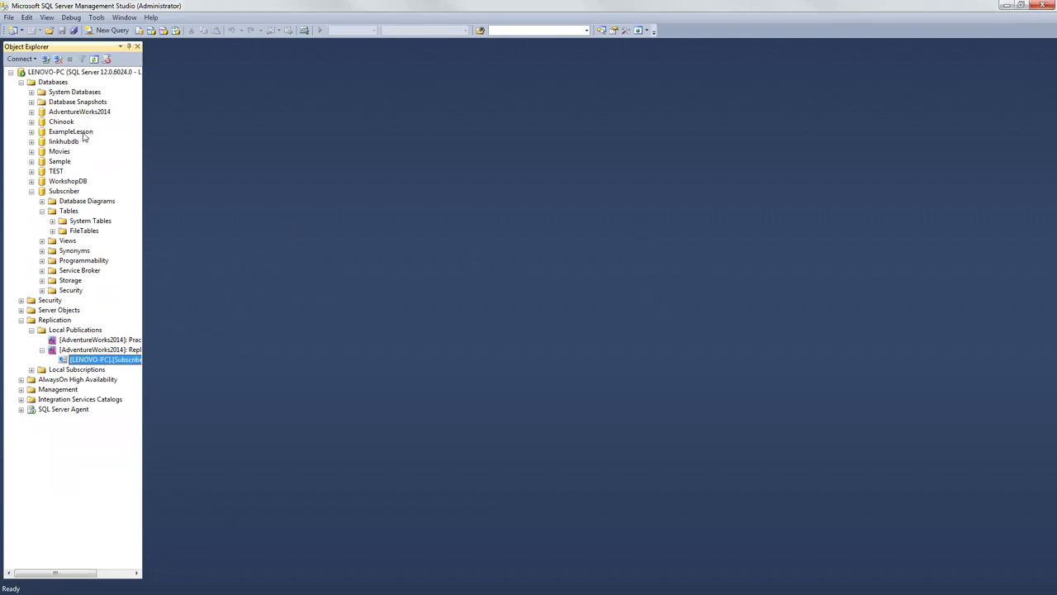
{"action": "right_click", "coordinate": [55, 85]}
{"action": "left_click", "coordinate": [71, 91]}
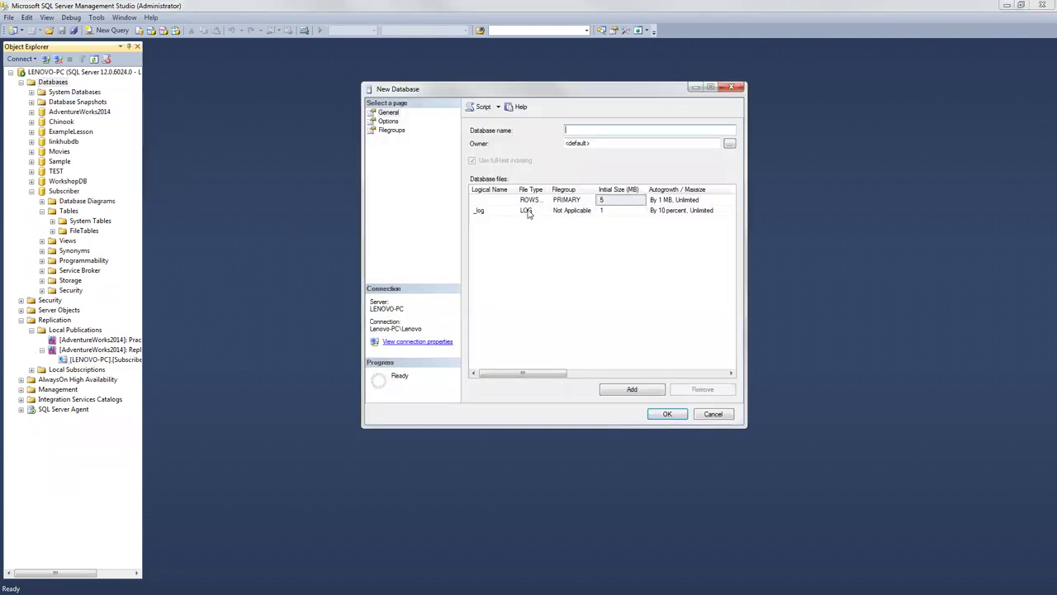
{"action": "left_click", "coordinate": [529, 211]}
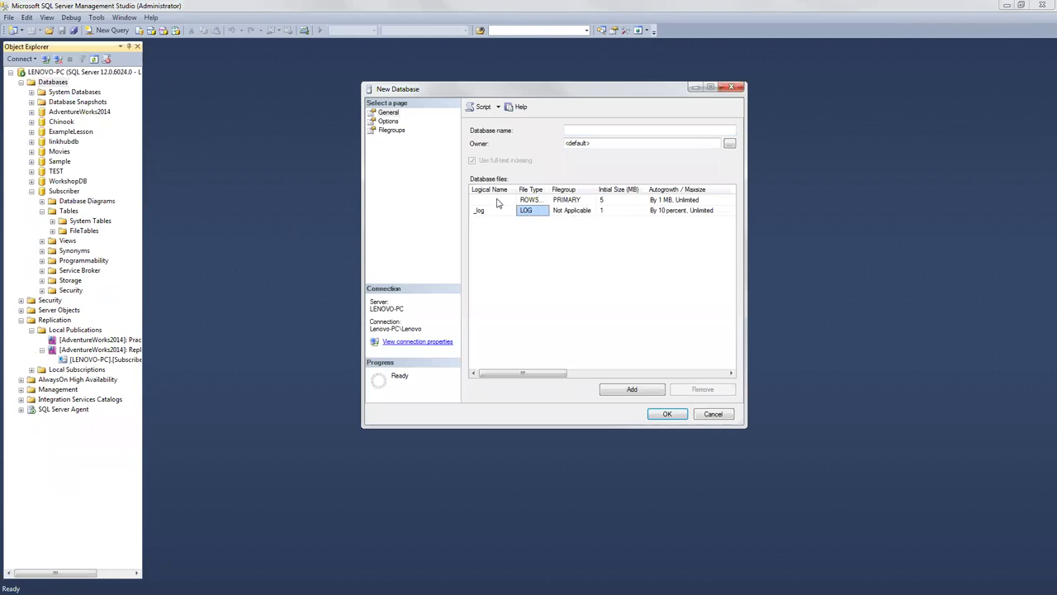
{"action": "left_click", "coordinate": [388, 122]}
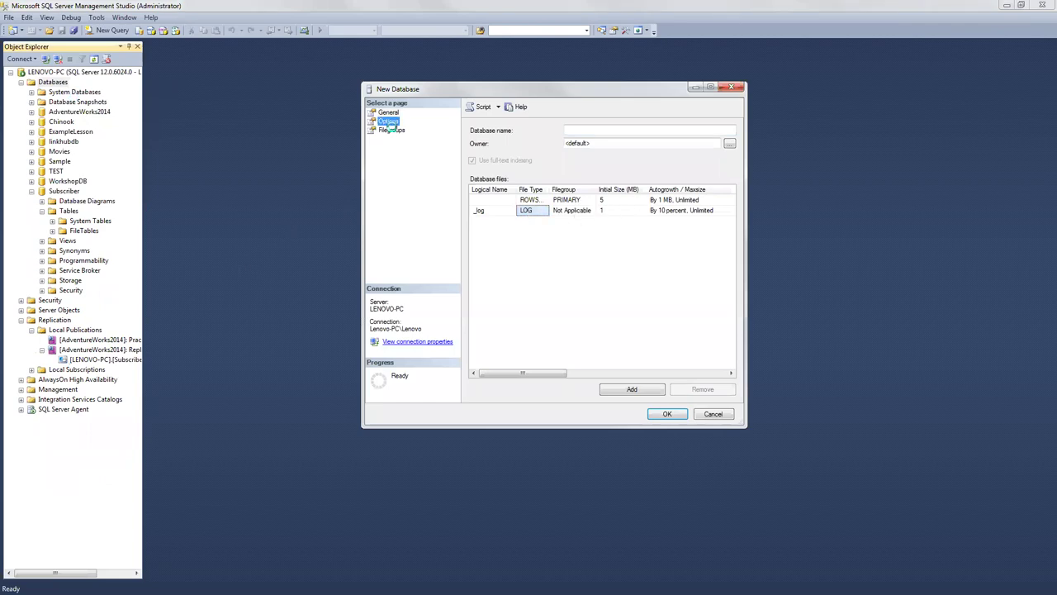
{"action": "left_click", "coordinate": [392, 131]}
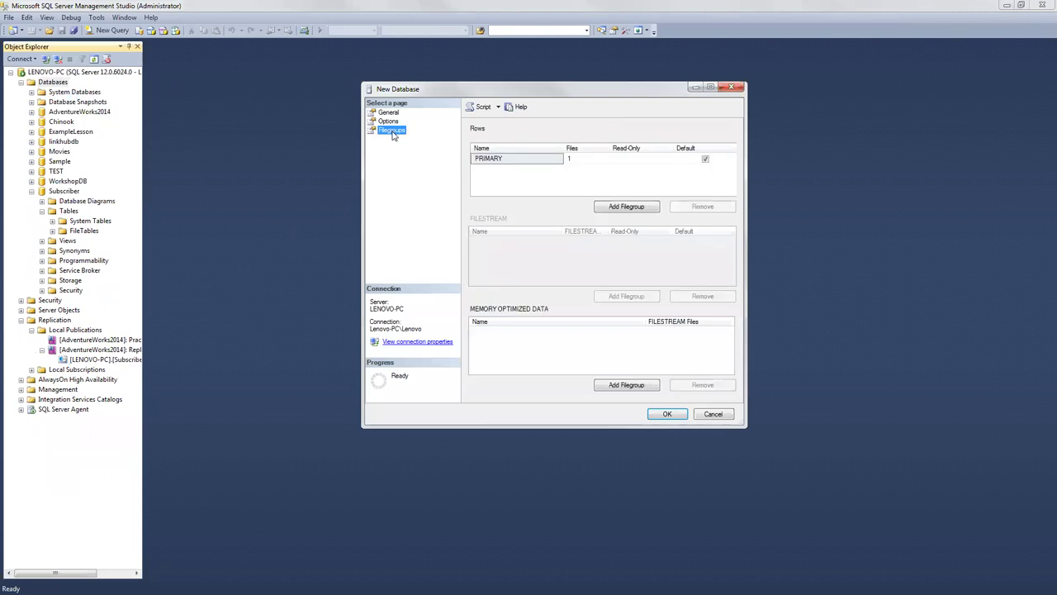
{"action": "left_click", "coordinate": [389, 112]}
Step: Inspect the log file's entries in the General grid, then cancel without creating a database
{"action": "left_click_drag", "start_coordinate": [498, 371], "coordinate": [644, 375]}
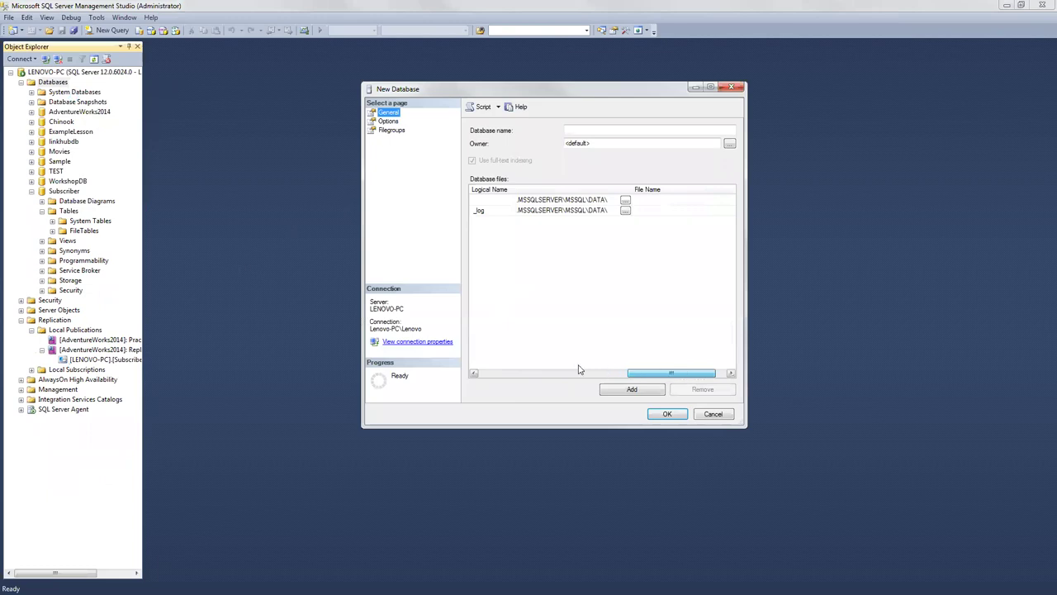
{"action": "left_click", "coordinate": [477, 373]}
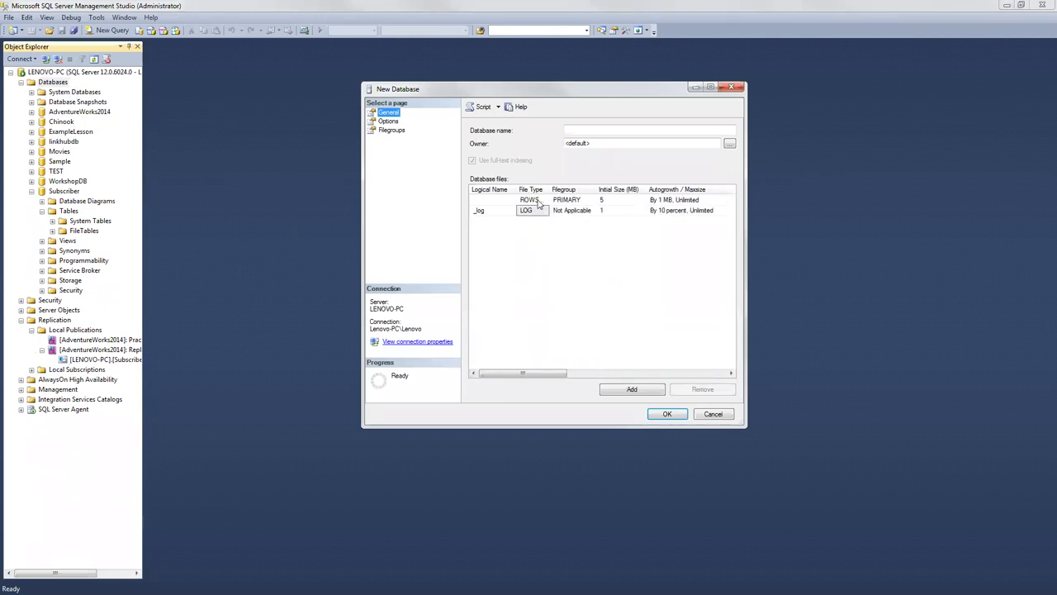
{"action": "left_click", "coordinate": [478, 211]}
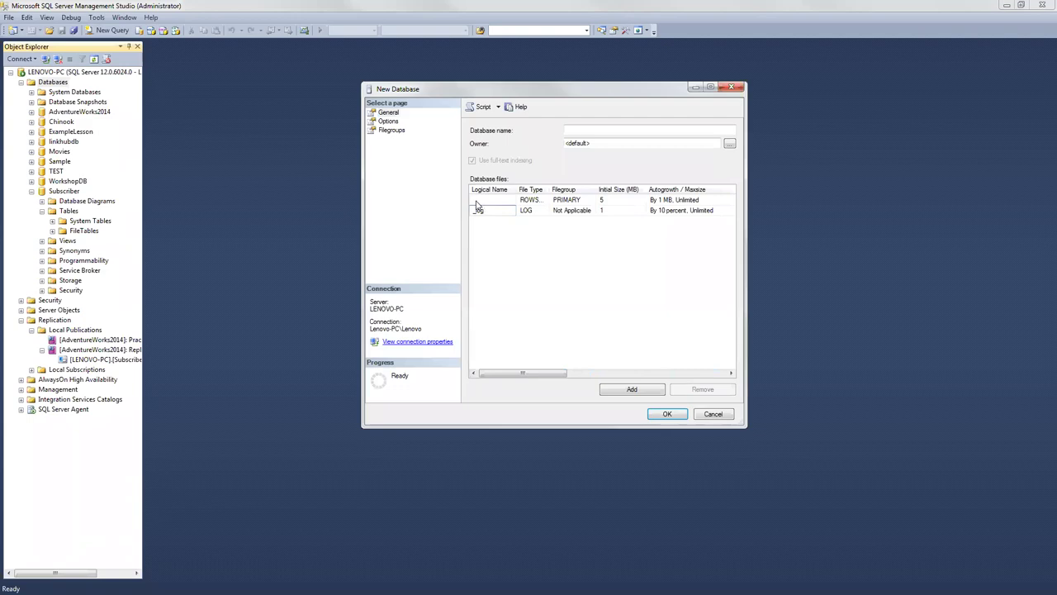
{"action": "left_click_drag", "start_coordinate": [529, 373], "coordinate": [689, 376]}
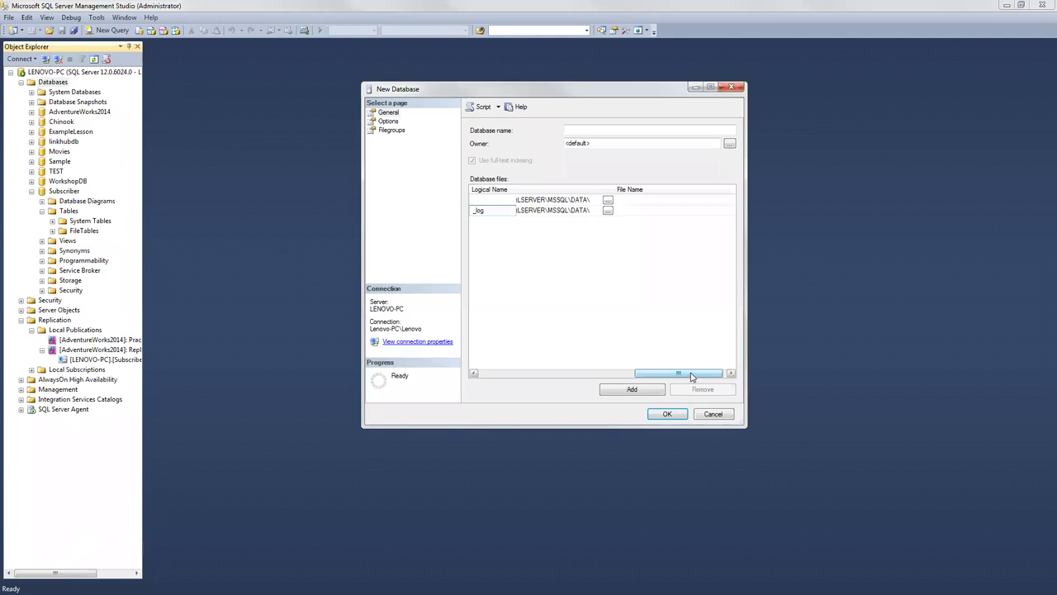
{"action": "left_click", "coordinate": [722, 415]}
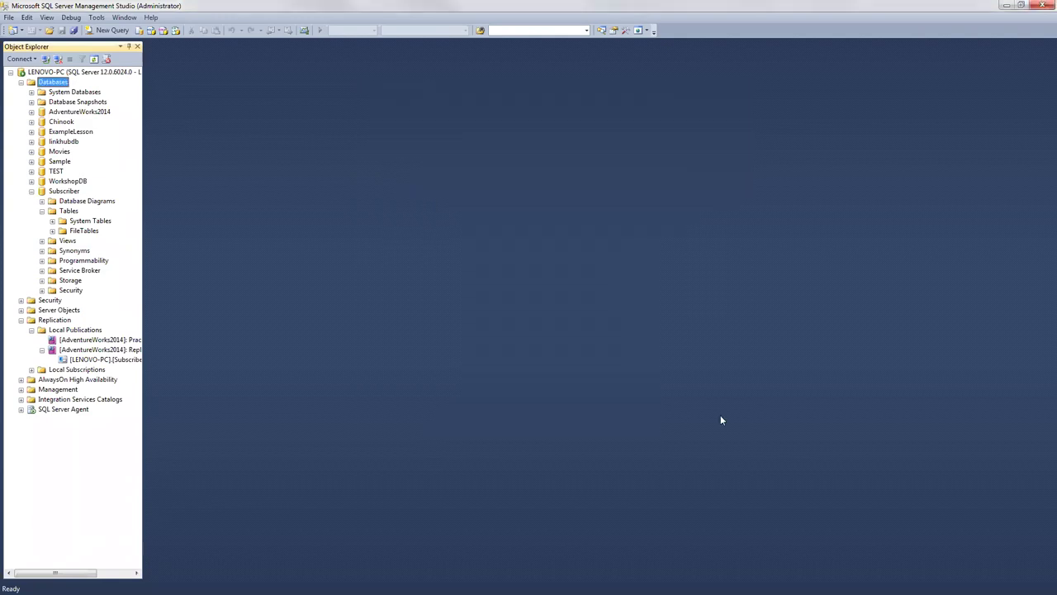
{"action": "right_click", "coordinate": [51, 85]}
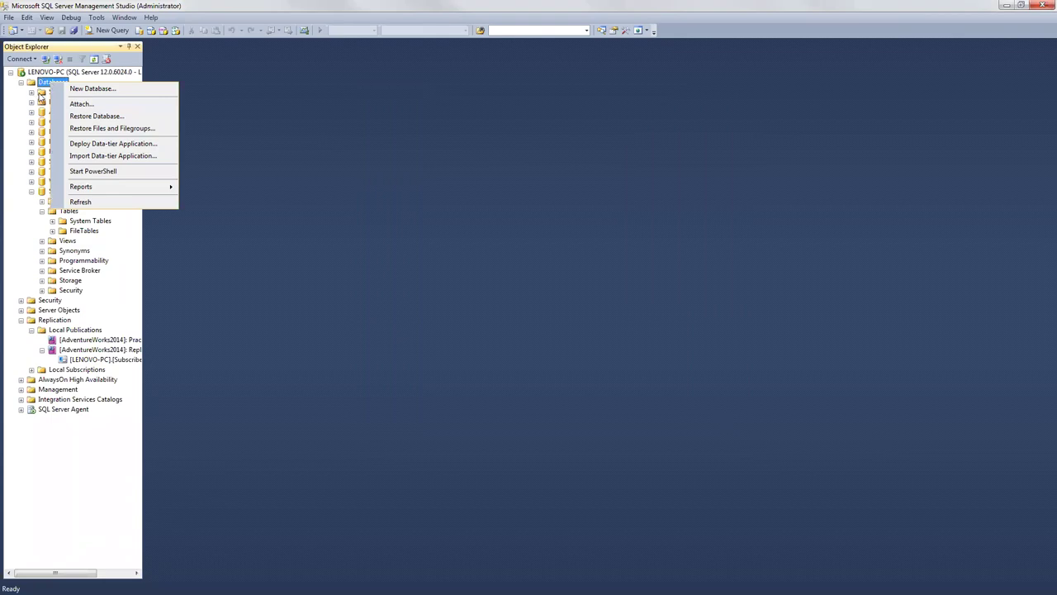
{"action": "left_click", "coordinate": [48, 92]}
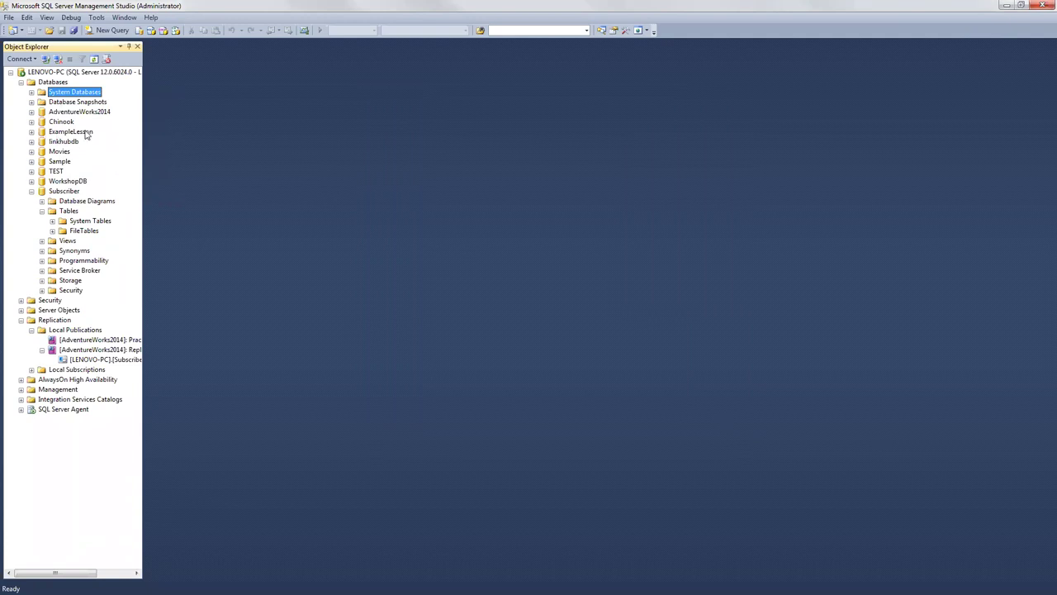
{"action": "right_click", "coordinate": [72, 122]}
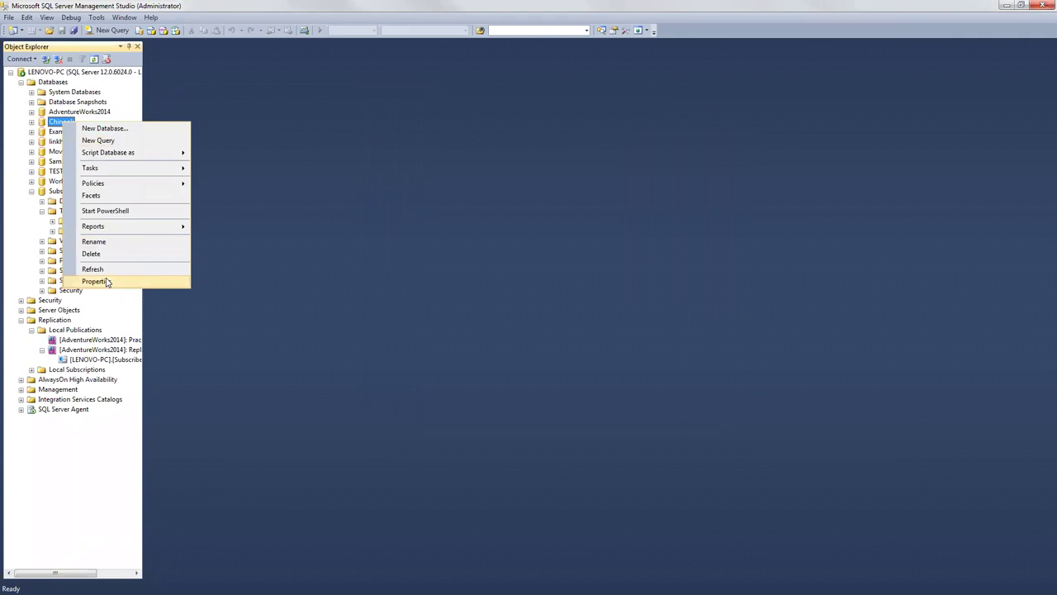
{"action": "left_click", "coordinate": [94, 281]}
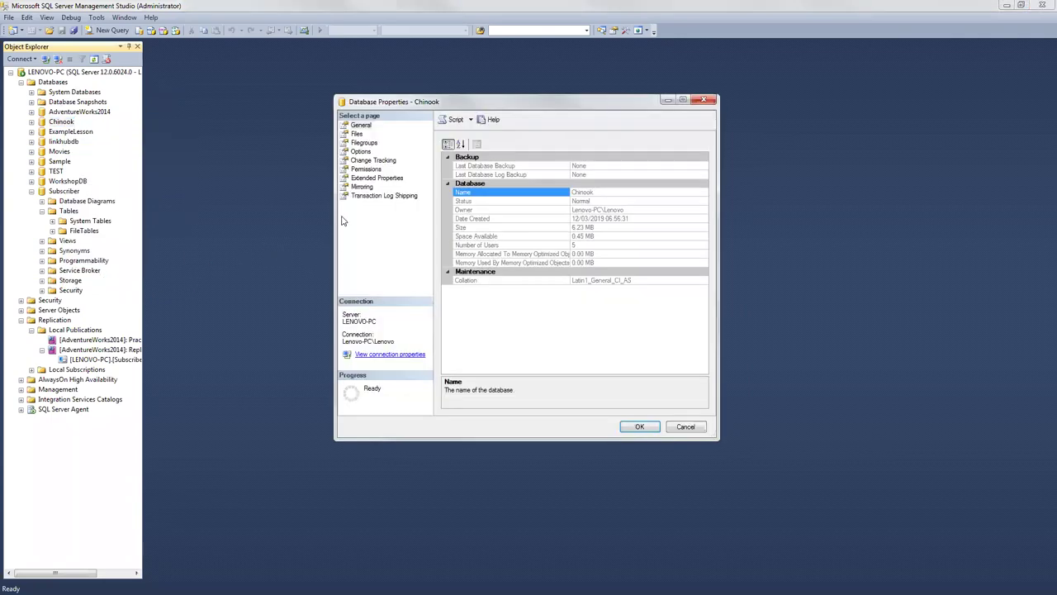
{"action": "left_click", "coordinate": [357, 133]}
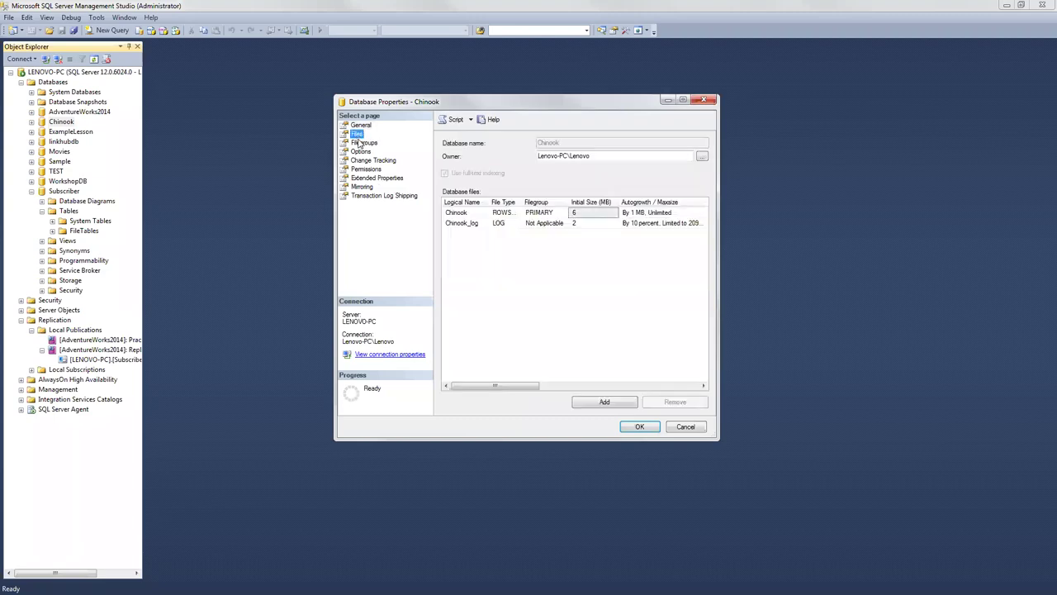
{"action": "left_click", "coordinate": [362, 143]}
{"action": "left_click", "coordinate": [360, 152]}
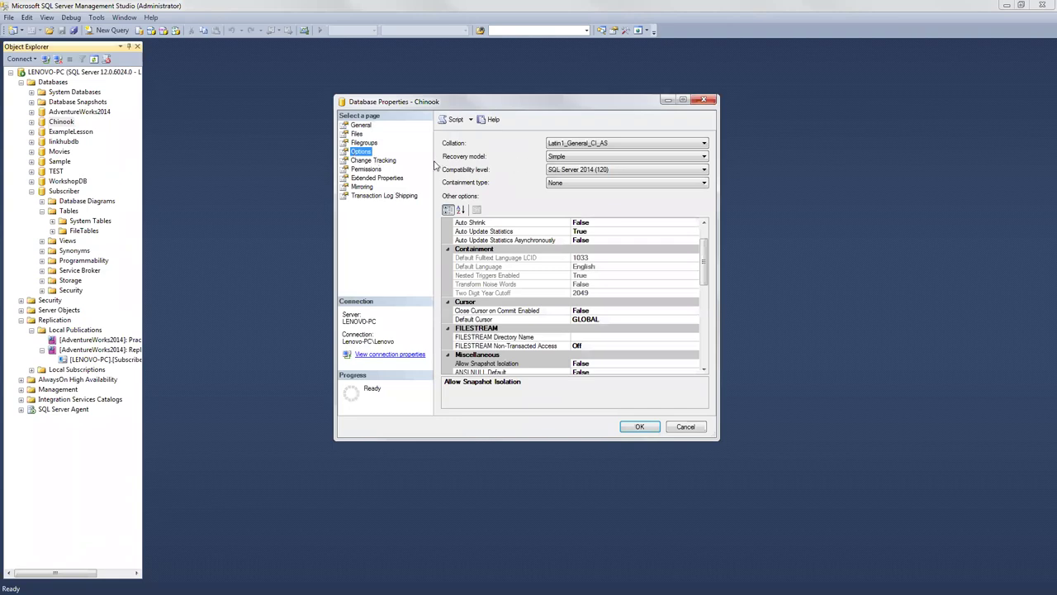
{"action": "left_click", "coordinate": [570, 157]}
{"action": "left_click", "coordinate": [570, 157]}
{"action": "left_click", "coordinate": [554, 158]}
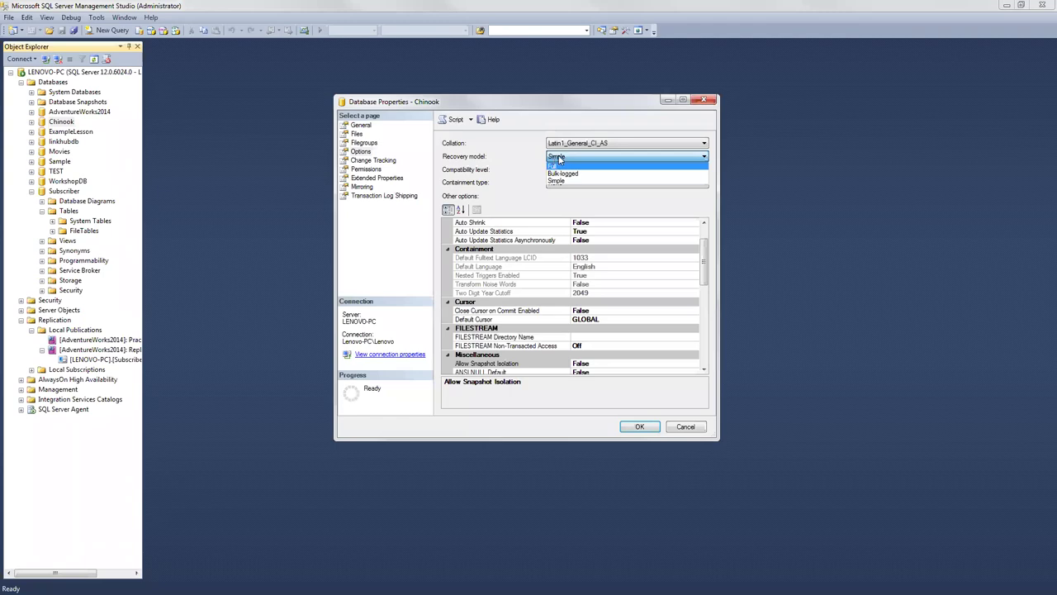
{"action": "left_click", "coordinate": [558, 157]}
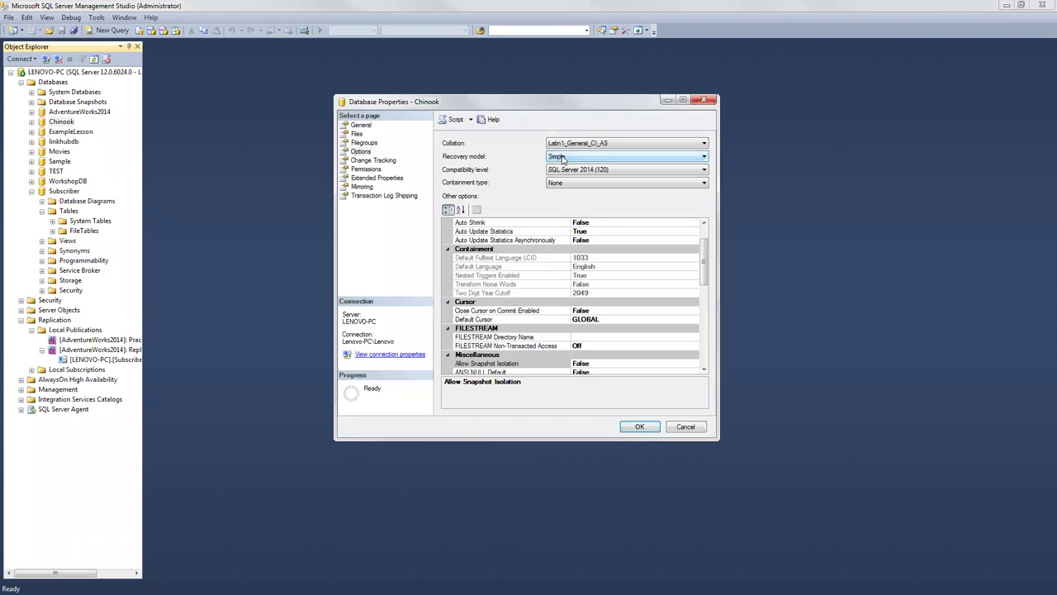
{"action": "left_click", "coordinate": [361, 151]}
{"action": "left_click", "coordinate": [638, 427]}
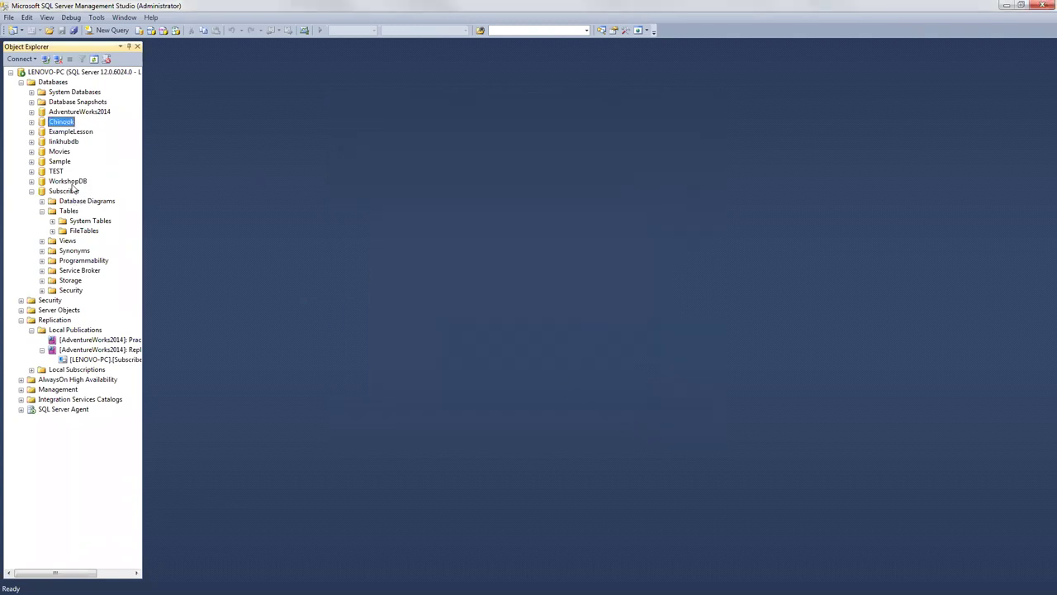
Step: Open Shrink File for the Chinook database with the Log file type selected
{"action": "right_click", "coordinate": [52, 121]}
{"action": "mouse_move", "coordinate": [102, 171]}
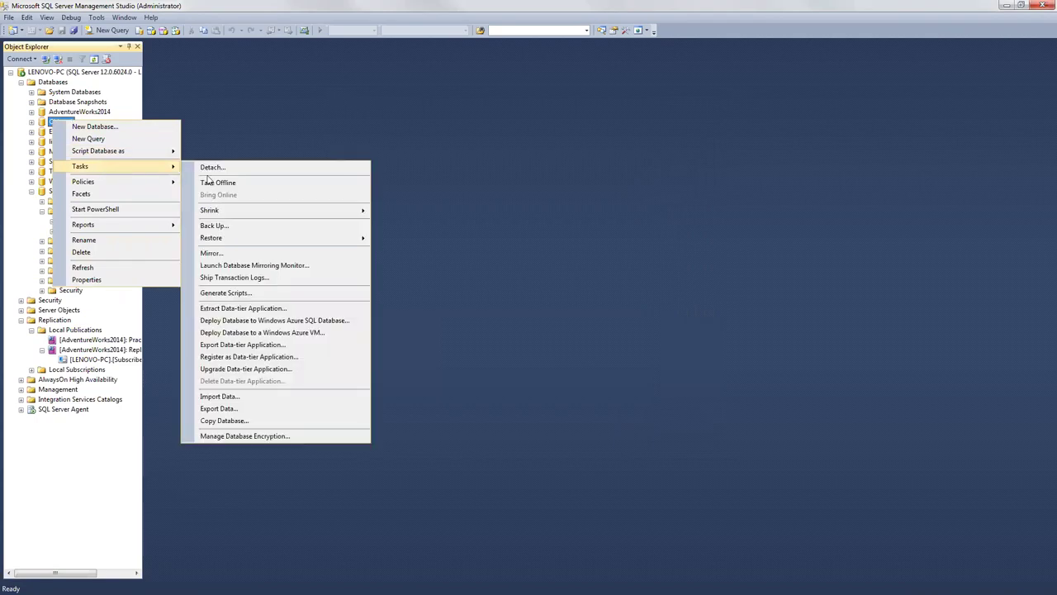
{"action": "mouse_move", "coordinate": [256, 214]}
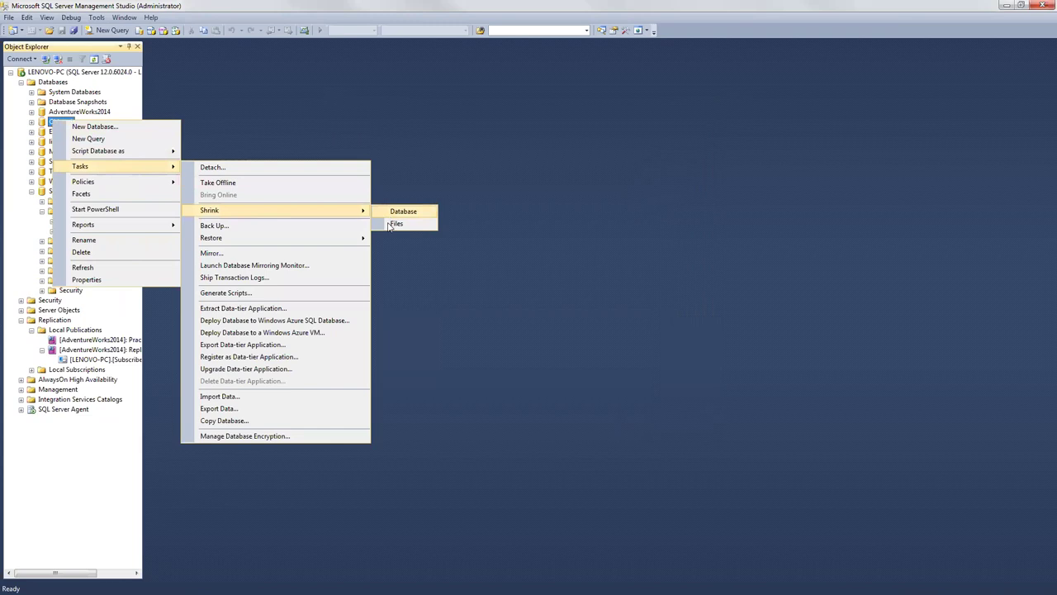
{"action": "left_click", "coordinate": [395, 224]}
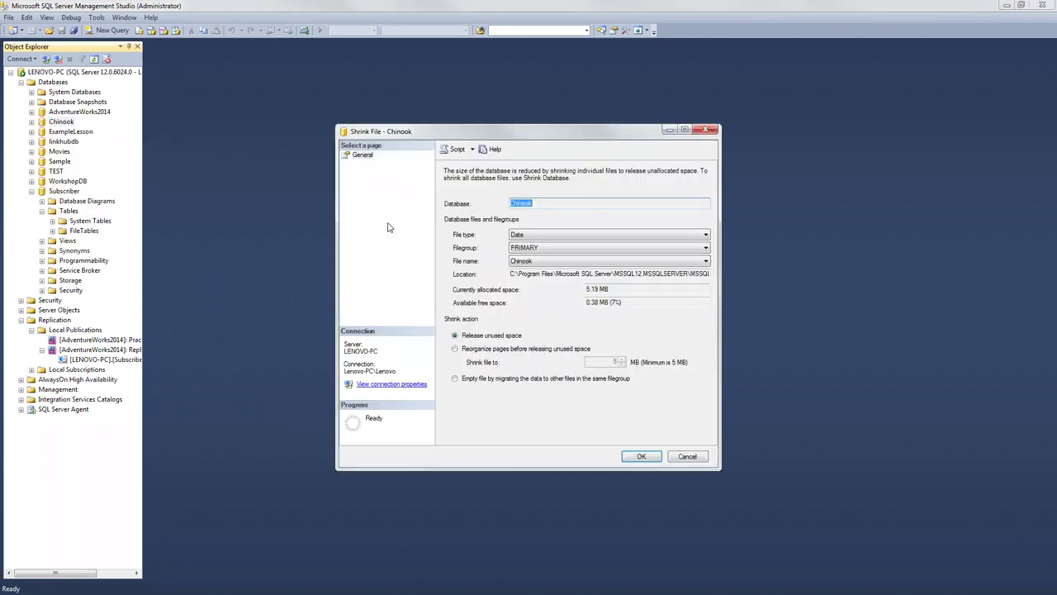
{"action": "left_click", "coordinate": [517, 237]}
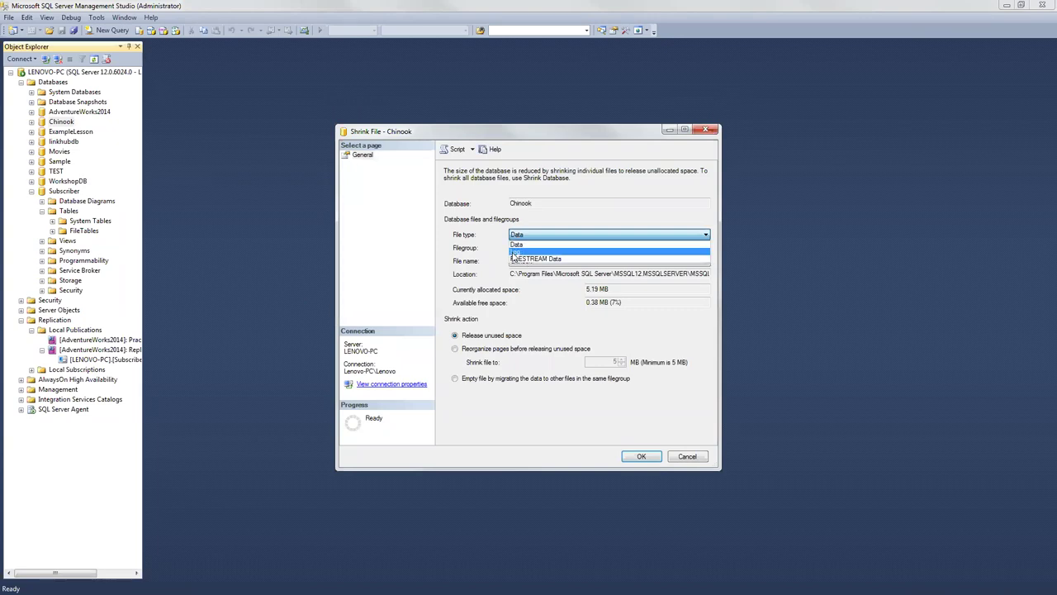
{"action": "left_click", "coordinate": [514, 252]}
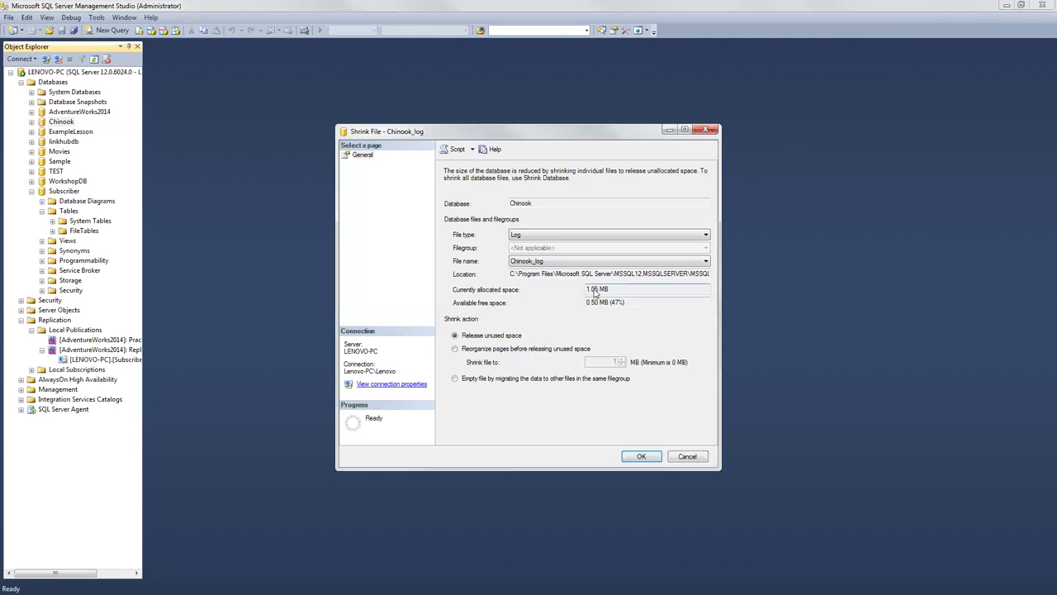
Step: Choose Reorganize pages with a 0 MB target size, and open File Explorer
{"action": "left_click", "coordinate": [456, 348]}
{"action": "left_click", "coordinate": [615, 361]}
{"action": "type", "text": "0.91"}
{"action": "key", "text": "BackSpace"}
{"action": "key", "text": "BackSpace"}
{"action": "key", "text": "BackSpace"}
{"action": "key", "text": "BackSpace"}
{"action": "type", "text": "0.4"}
{"action": "key", "text": "BackSpace"}
{"action": "key", "text": "BackSpace"}
{"action": "key", "text": "BackSpace"}
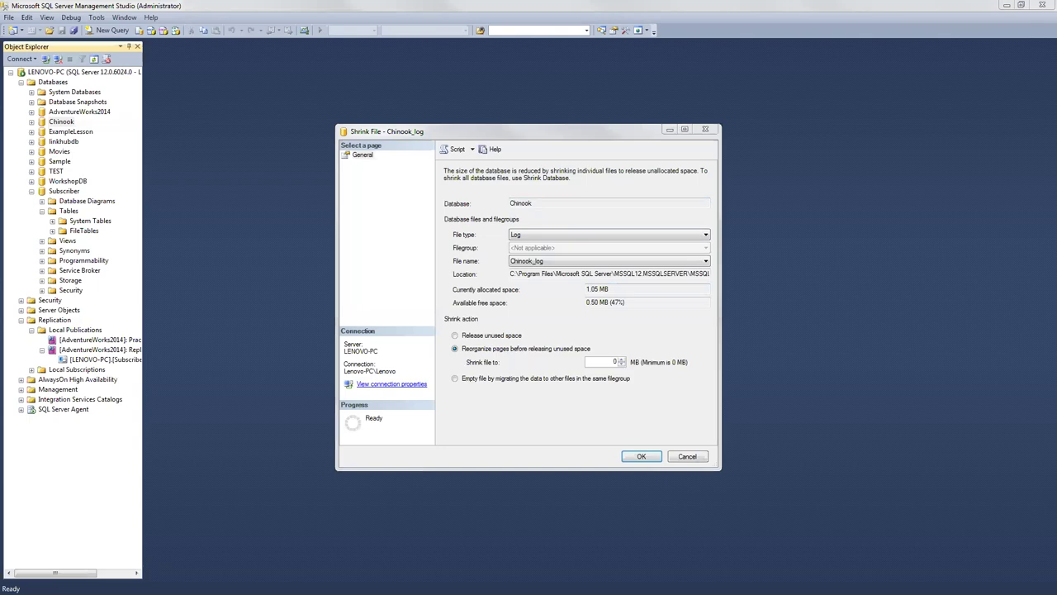
{"action": "key", "text": "super+e"}
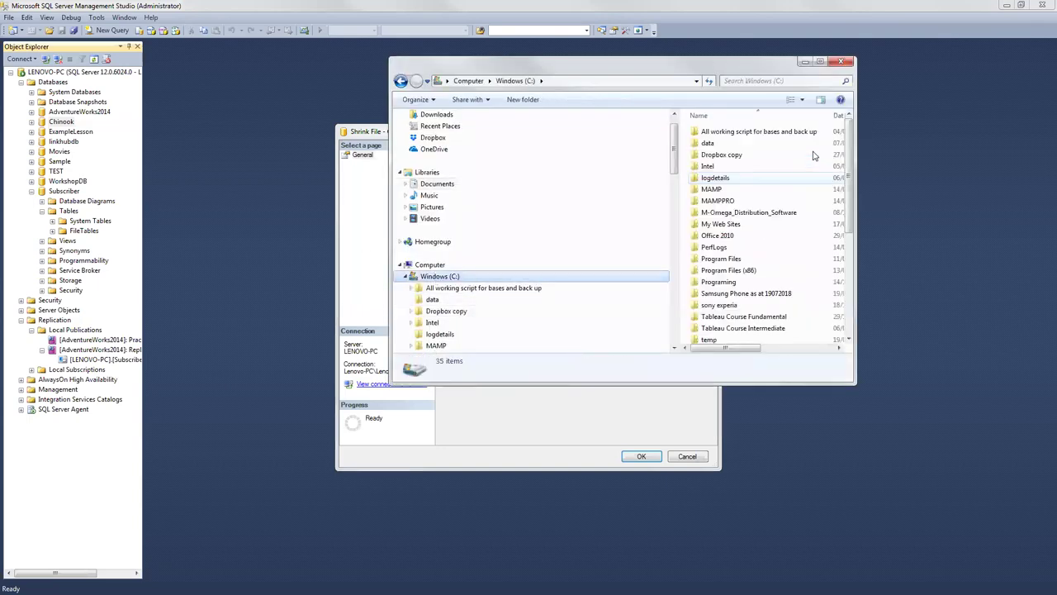
Step: Browse to Program Files\Microsoft SQL Server\MSSQL12.MSSQLSERVER\MSSQL\DATA and select Chinook_log
{"action": "double_click", "coordinate": [735, 260]}
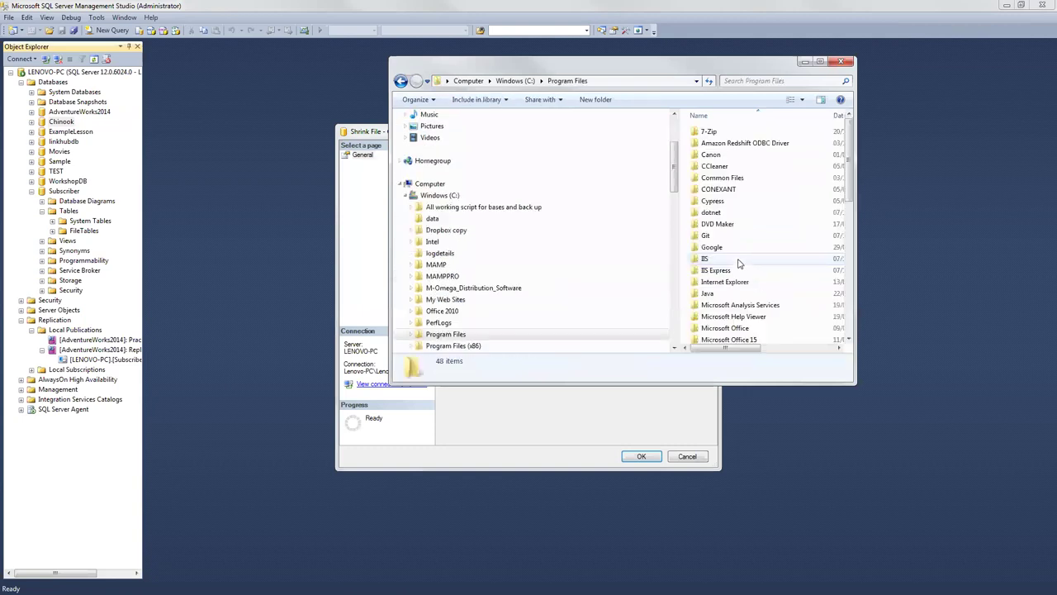
{"action": "scroll", "coordinate": [778, 304], "scroll_direction": "down", "scroll_amount": 4}
{"action": "double_click", "coordinate": [739, 267]}
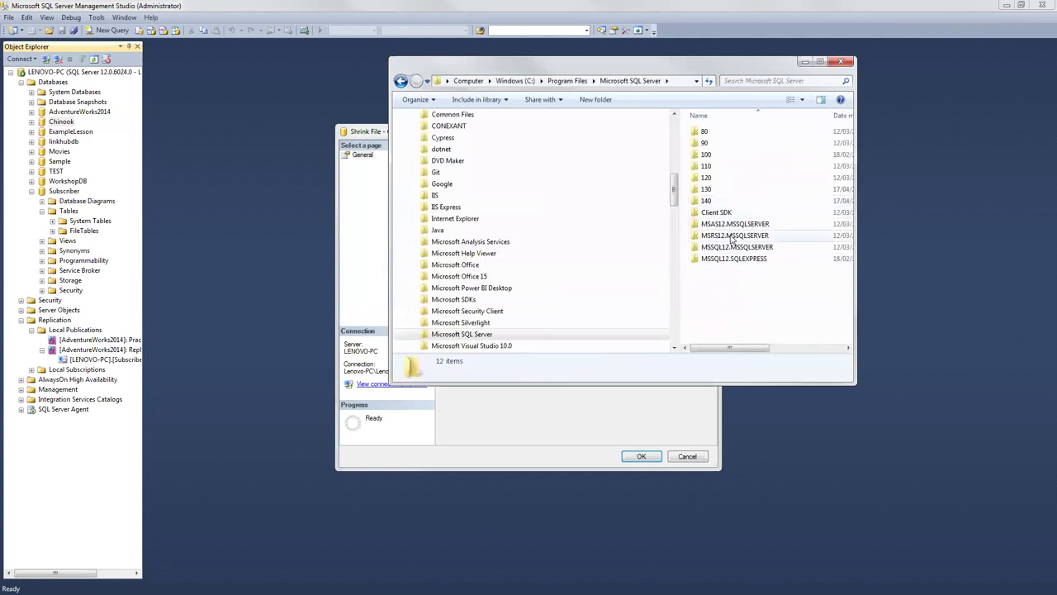
{"action": "double_click", "coordinate": [738, 248]}
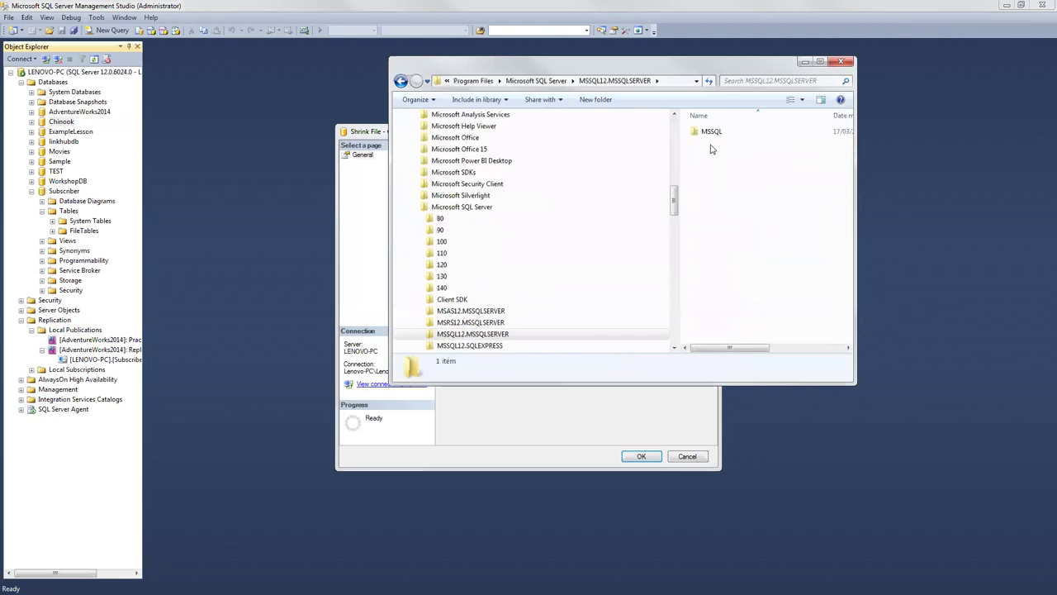
{"action": "double_click", "coordinate": [705, 135]}
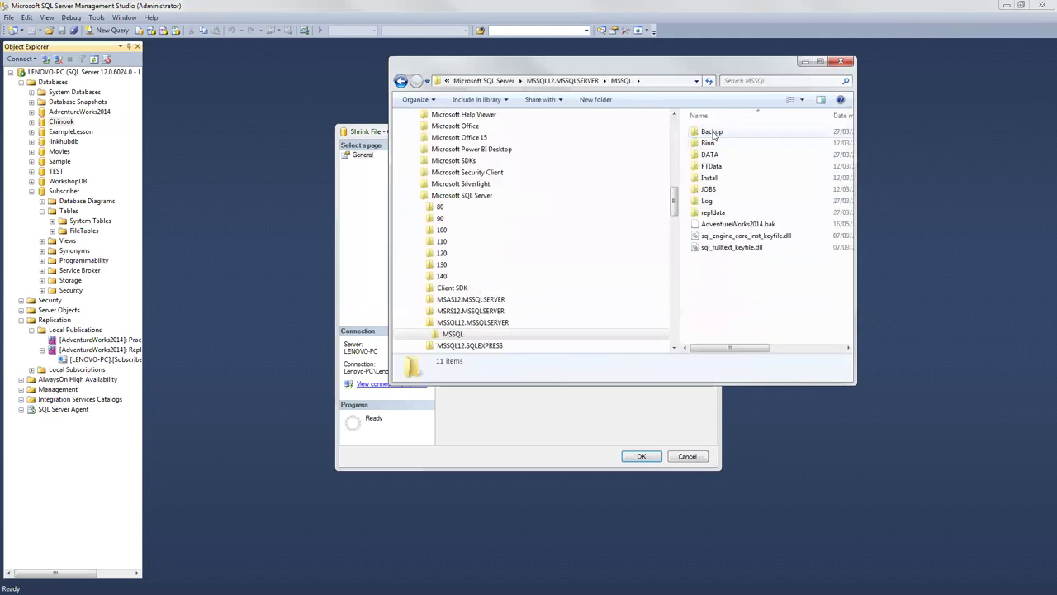
{"action": "double_click", "coordinate": [711, 155]}
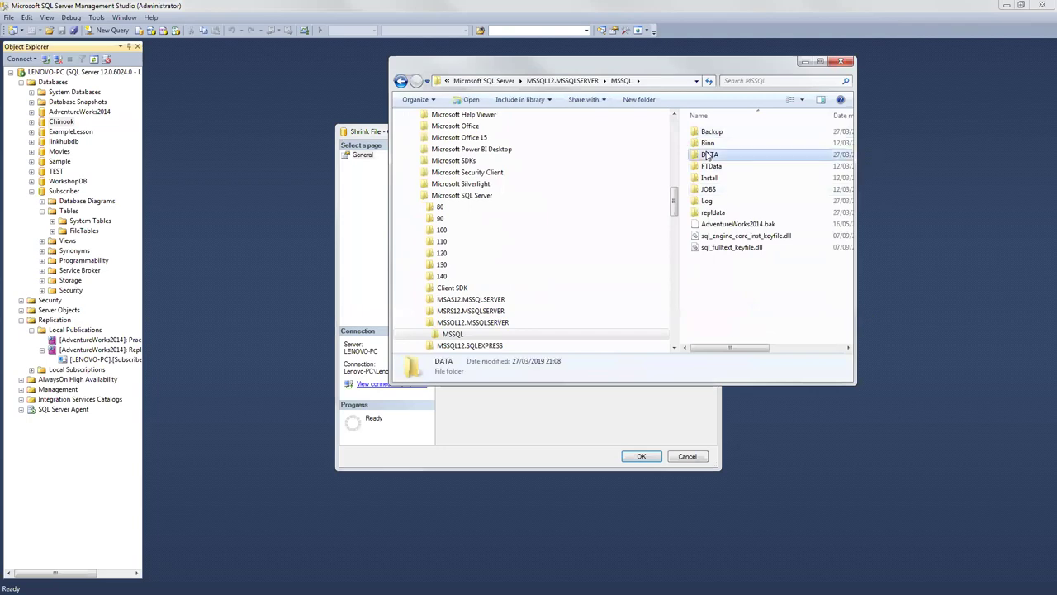
{"action": "left_click", "coordinate": [820, 62]}
{"action": "left_click", "coordinate": [338, 106]}
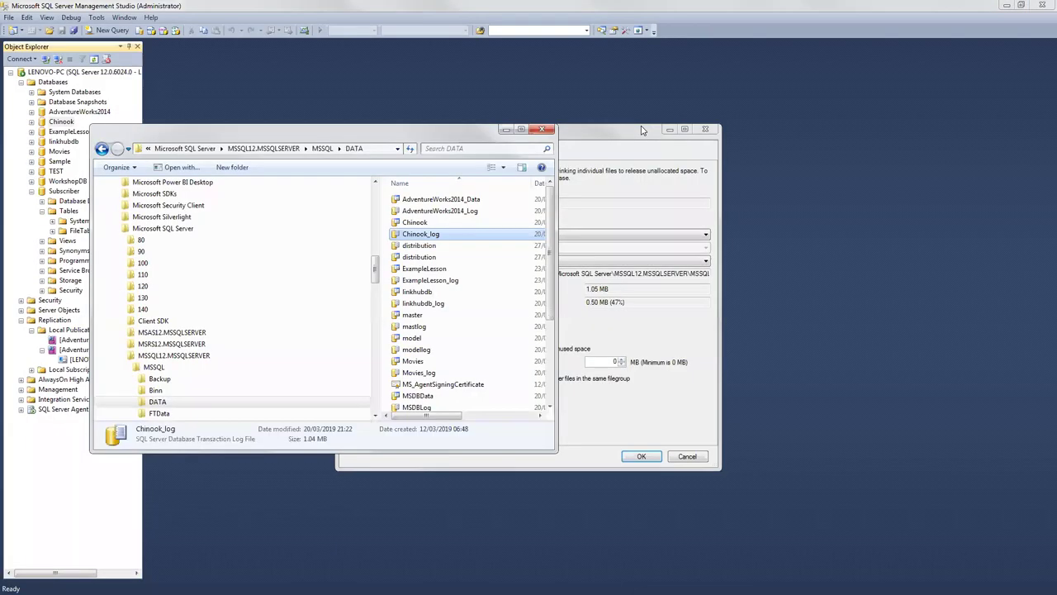
Step: Run the Chinook_log shrink, then maximize and refresh the DATA folder
{"action": "left_click_drag", "start_coordinate": [643, 130], "coordinate": [767, 83]}
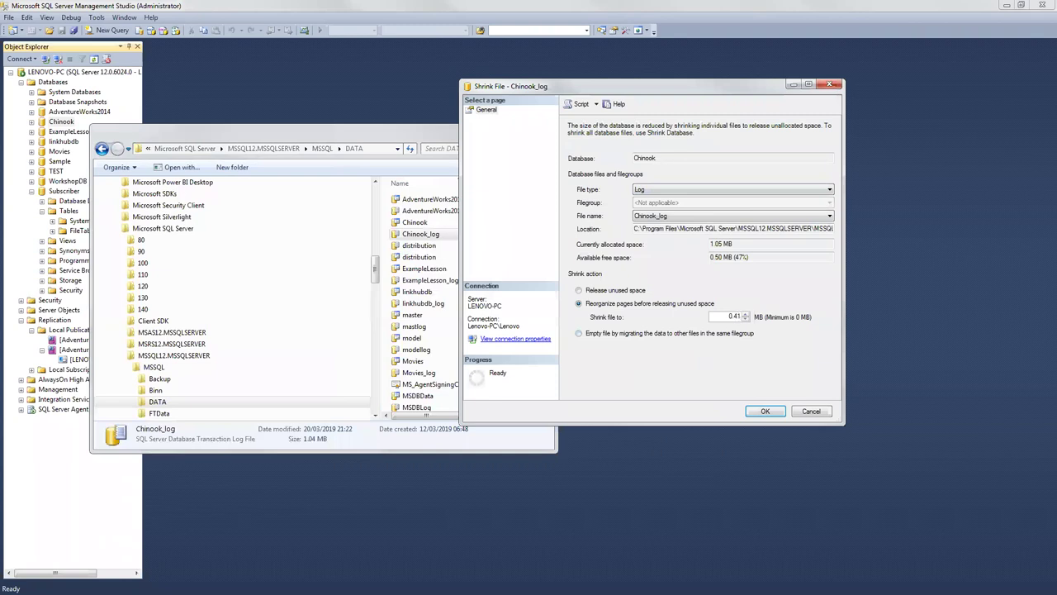
{"action": "left_click", "coordinate": [747, 412]}
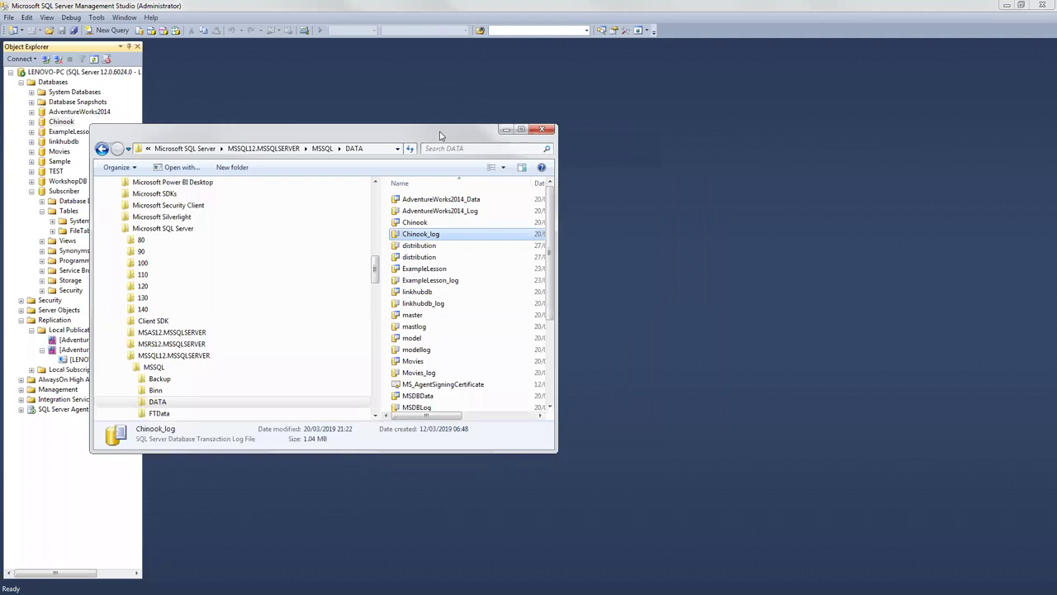
{"action": "left_click_drag", "start_coordinate": [739, 95], "coordinate": [764, 84]}
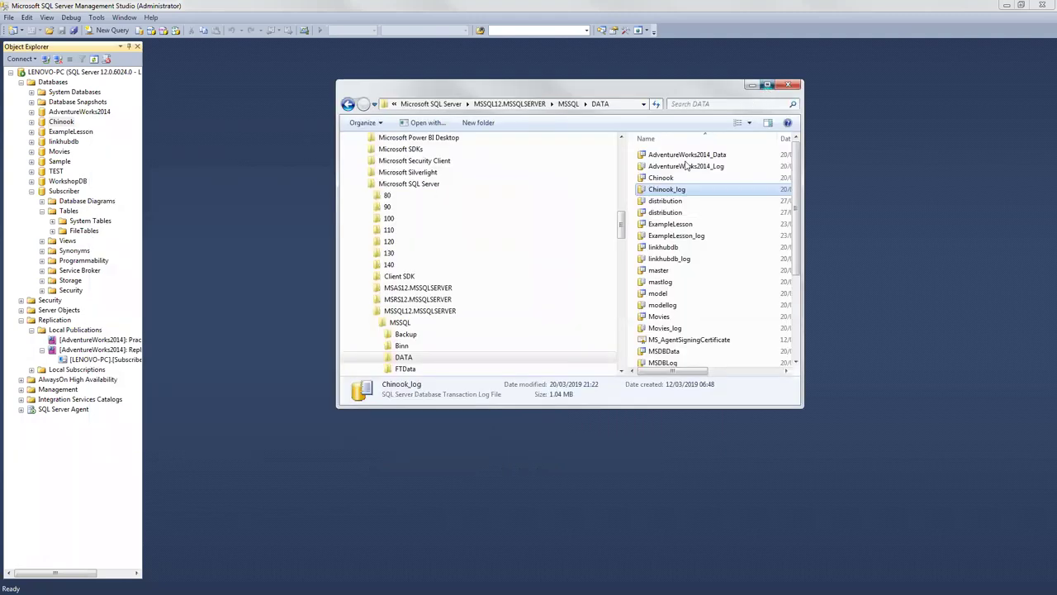
{"action": "double_click", "coordinate": [765, 84]}
{"action": "right_click", "coordinate": [812, 175]}
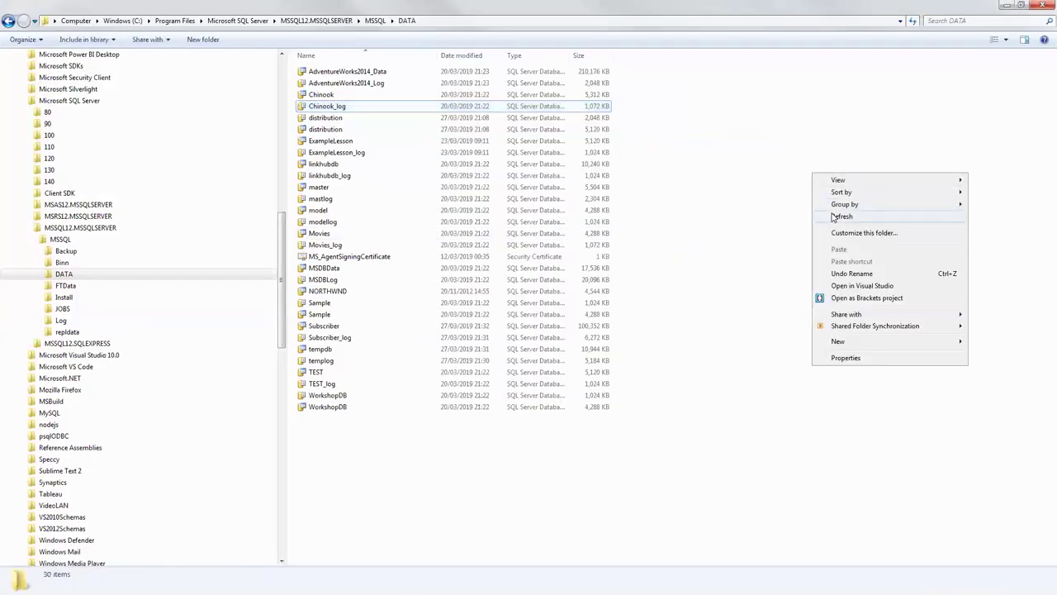
{"action": "left_click", "coordinate": [832, 218]}
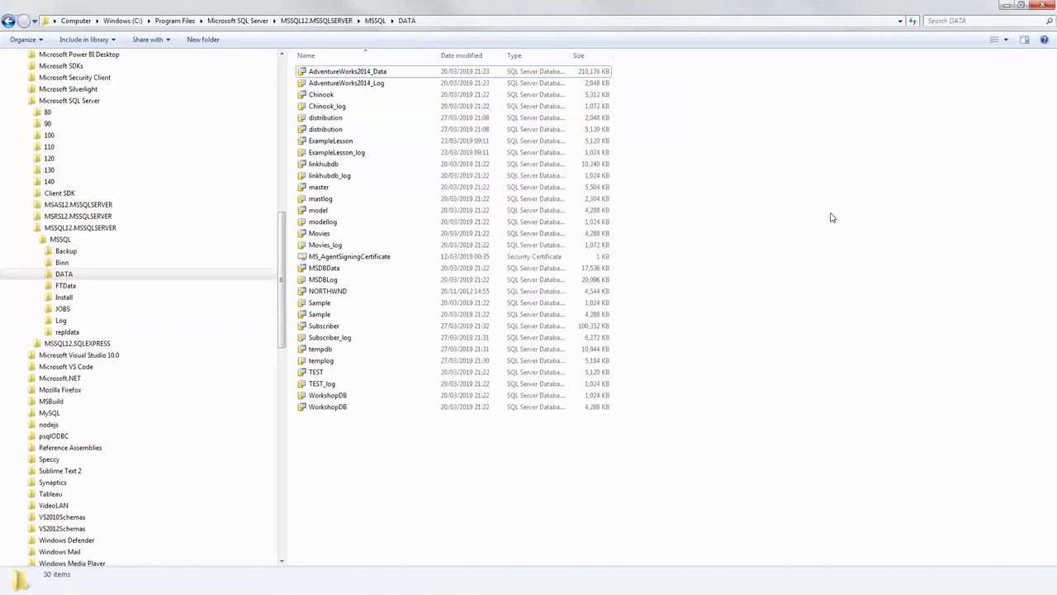
Step: Check Chinook_log's properties showing 1,072 KB, then return to Management Studio
{"action": "right_click", "coordinate": [706, 137]}
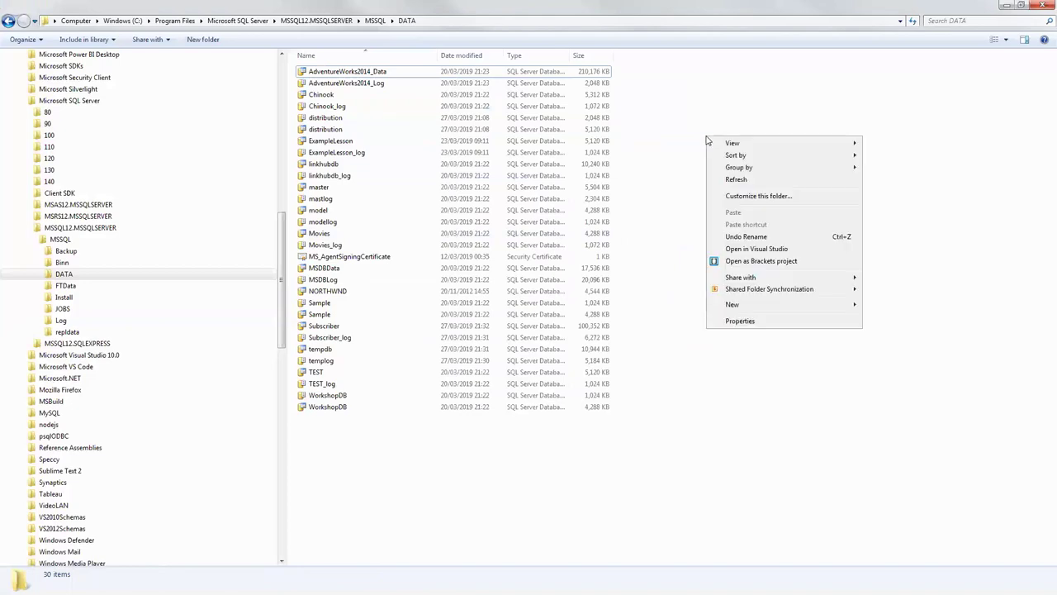
{"action": "left_click", "coordinate": [757, 181]}
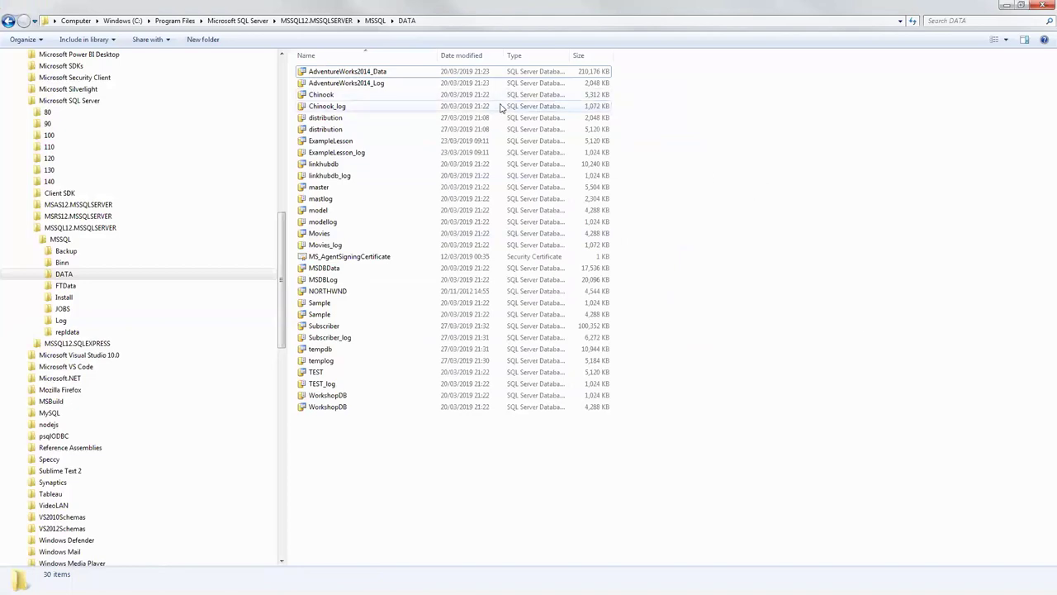
{"action": "right_click", "coordinate": [392, 112]}
{"action": "left_click", "coordinate": [330, 108]}
{"action": "right_click", "coordinate": [331, 108]}
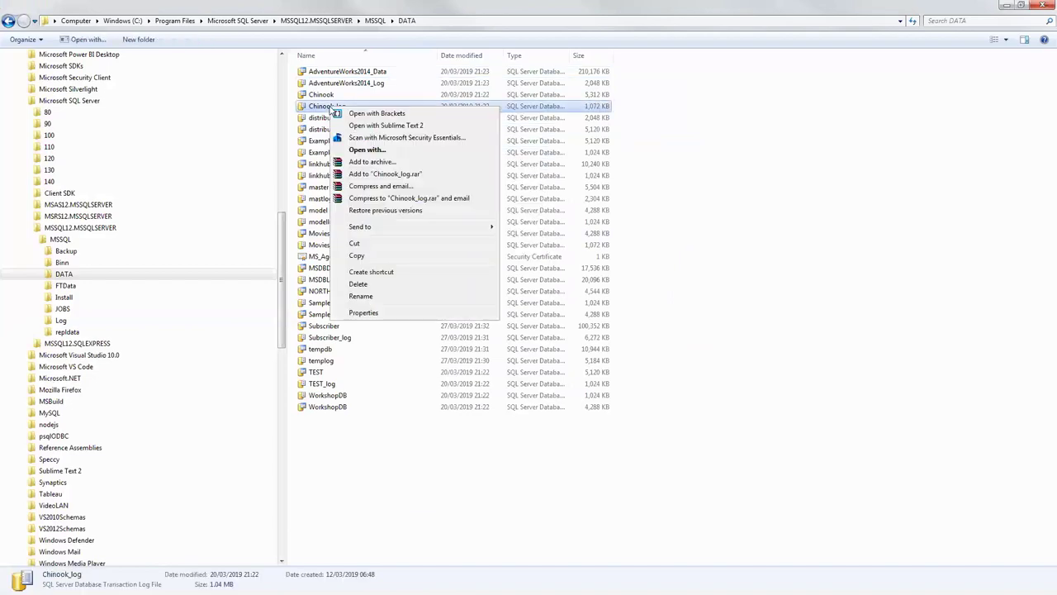
{"action": "left_click", "coordinate": [368, 313]}
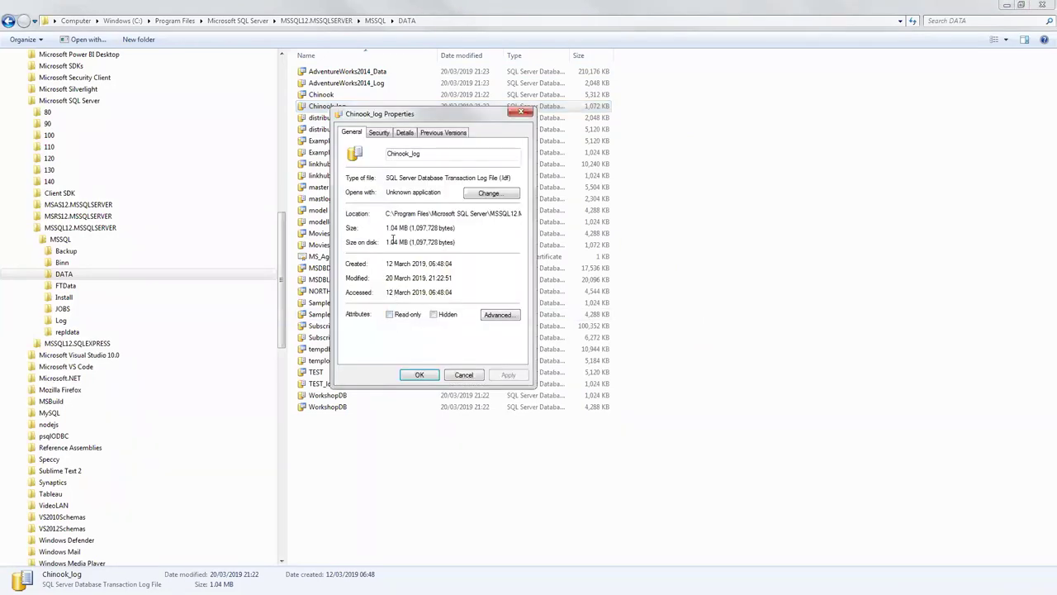
{"action": "left_click", "coordinate": [521, 111]}
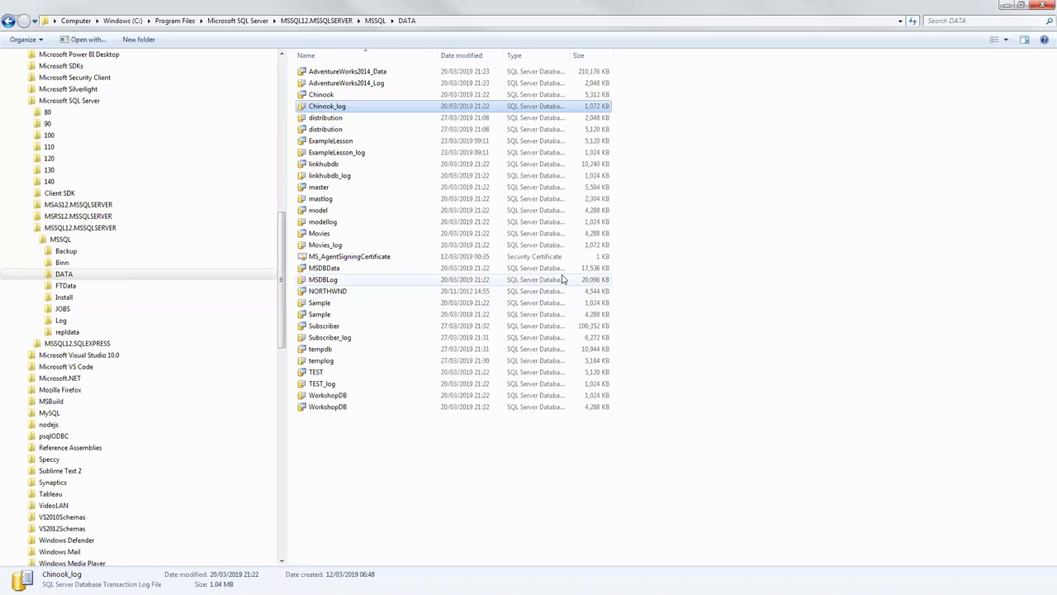
{"action": "left_click", "coordinate": [334, 282]}
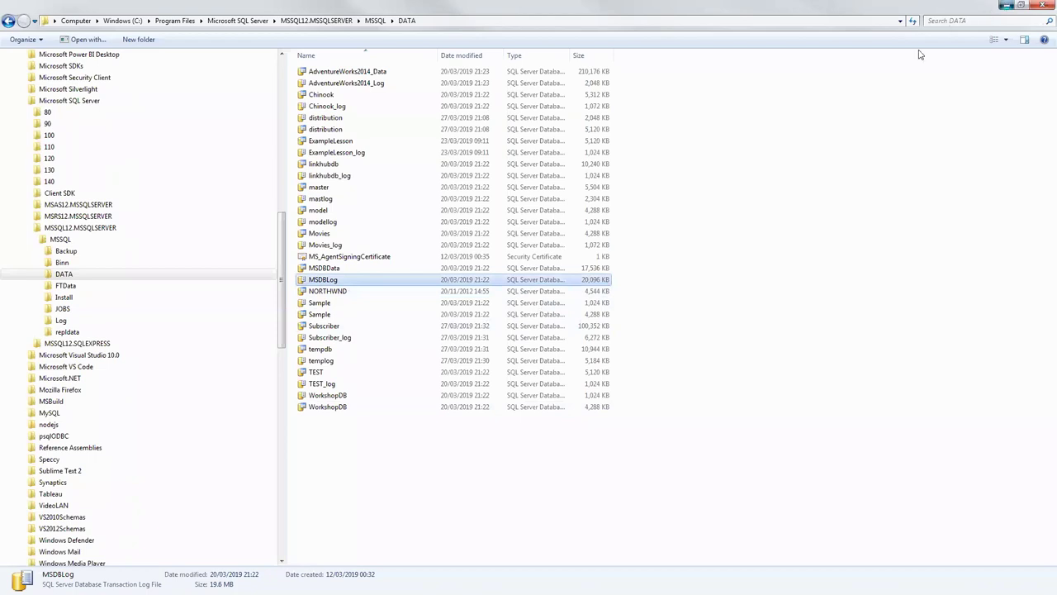
{"action": "key", "text": "alt+Tab"}
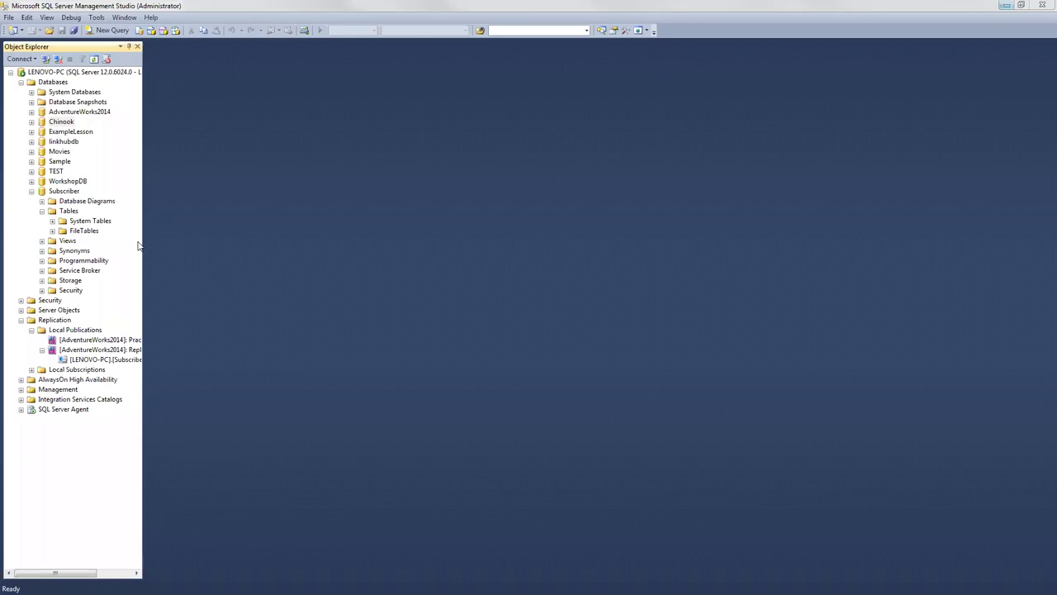
Step: Collapse Subscriber and try attaching MSDBData.mdf, leaving Attach Databases without attaching anything
{"action": "left_click", "coordinate": [32, 192]}
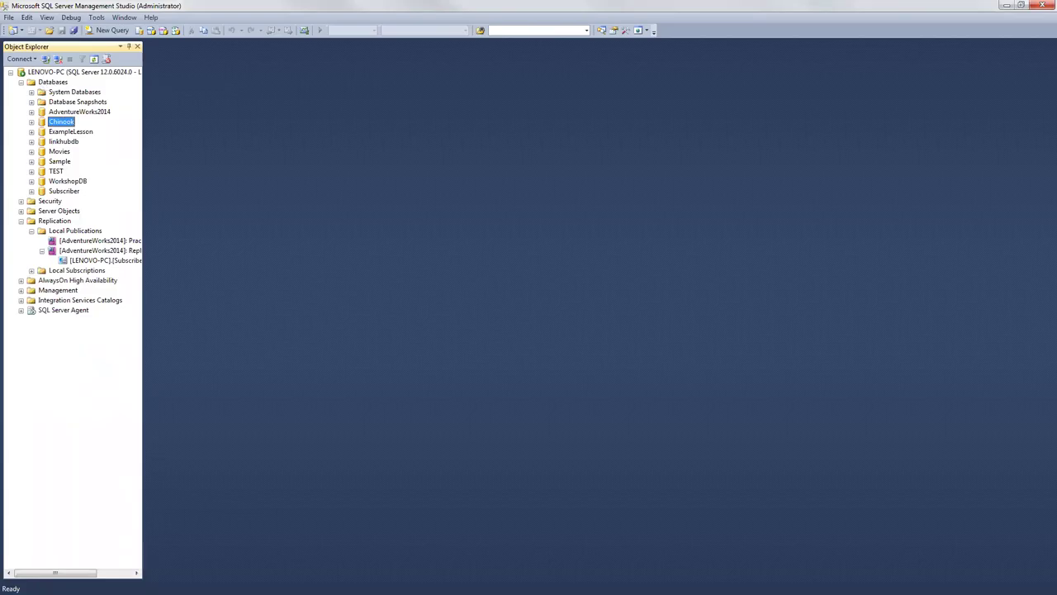
{"action": "right_click", "coordinate": [59, 84]}
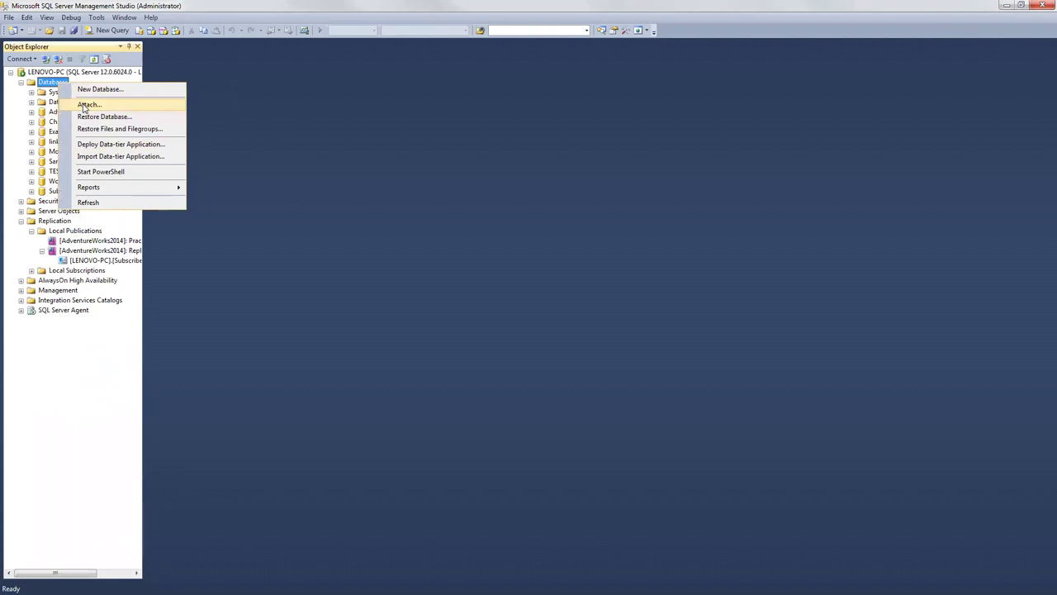
{"action": "left_click", "coordinate": [86, 105]}
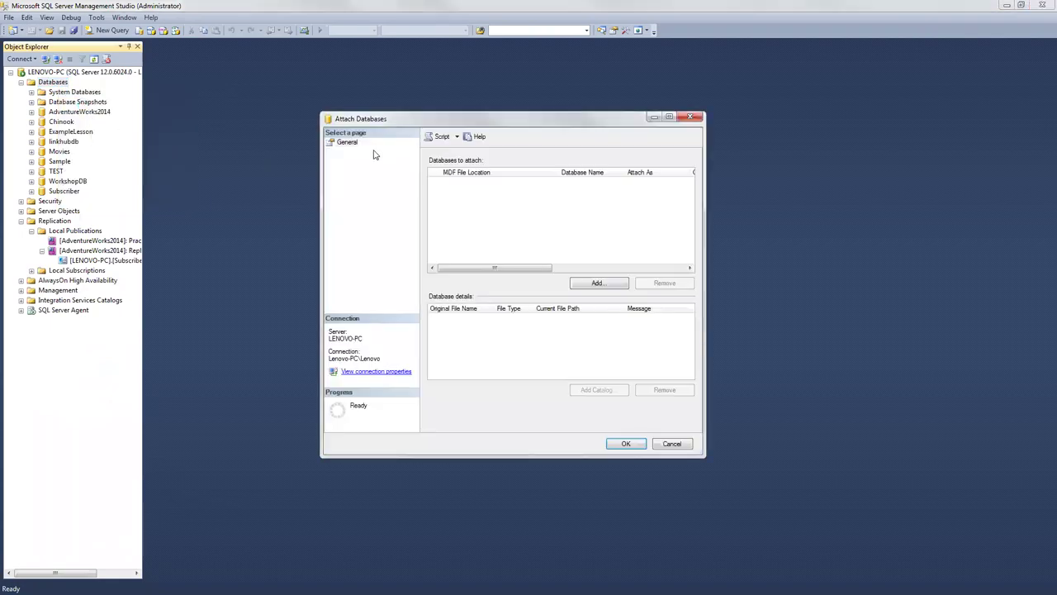
{"action": "left_click", "coordinate": [608, 285]}
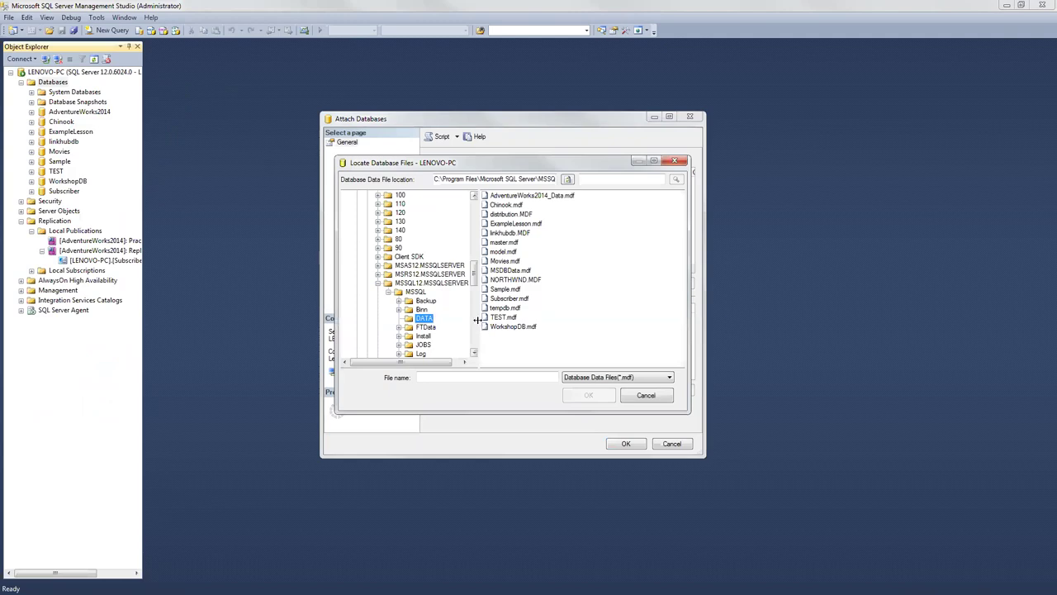
{"action": "left_click", "coordinate": [503, 271]}
{"action": "left_click", "coordinate": [589, 395]}
{"action": "key", "text": "Escape"}
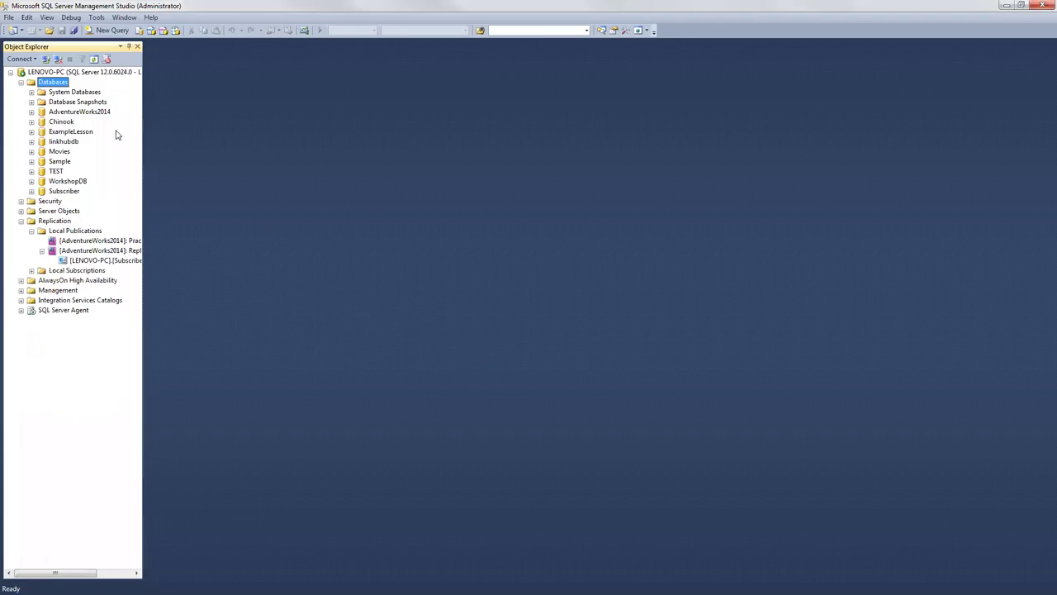
{"action": "left_click", "coordinate": [667, 346]}
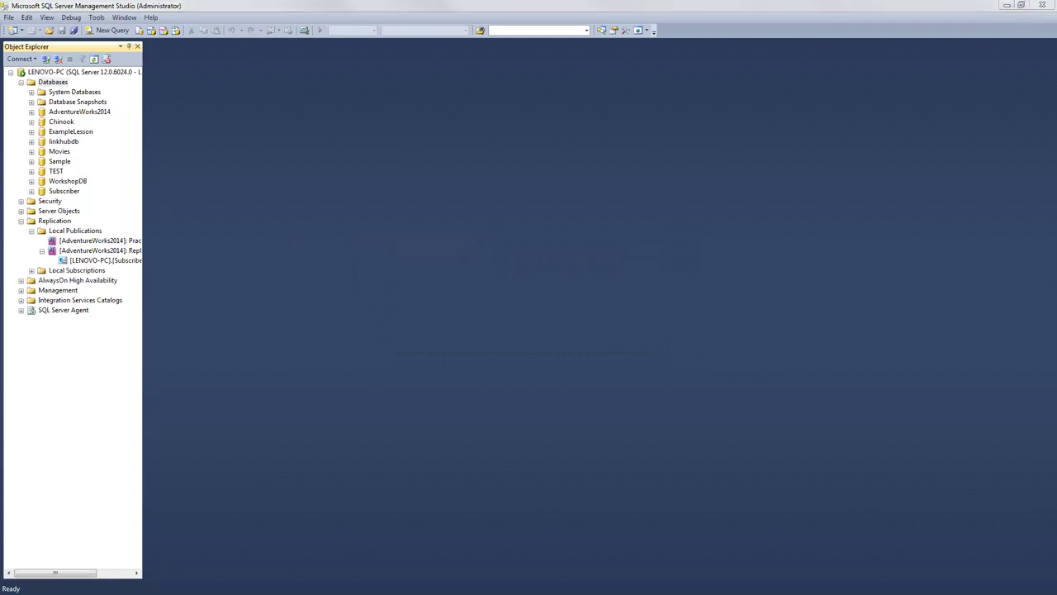
{"action": "key", "text": "alt+Tab"}
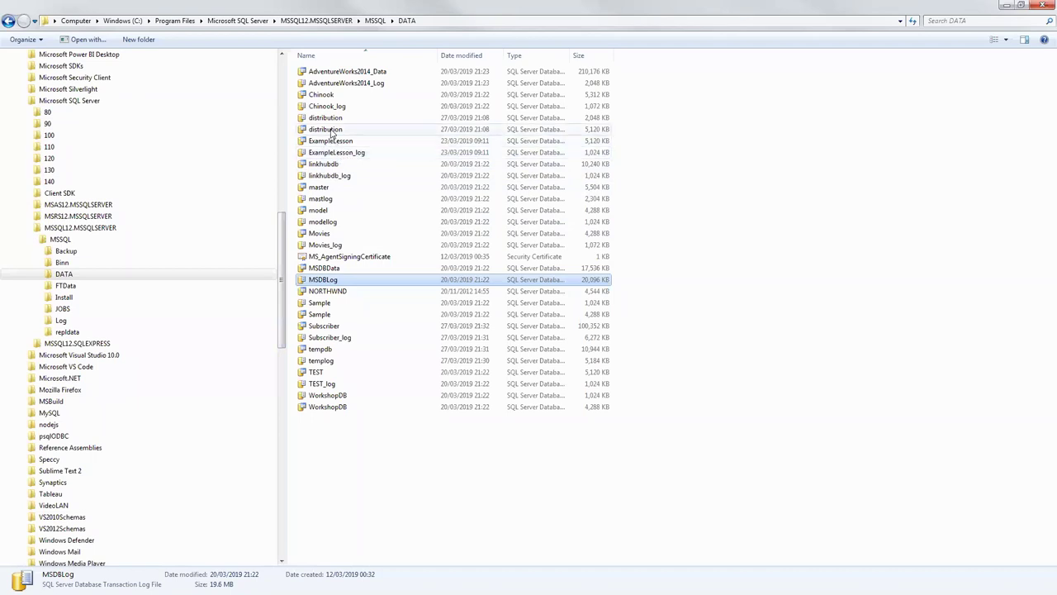
{"action": "left_click", "coordinate": [343, 129]}
{"action": "left_click", "coordinate": [1006, 5]}
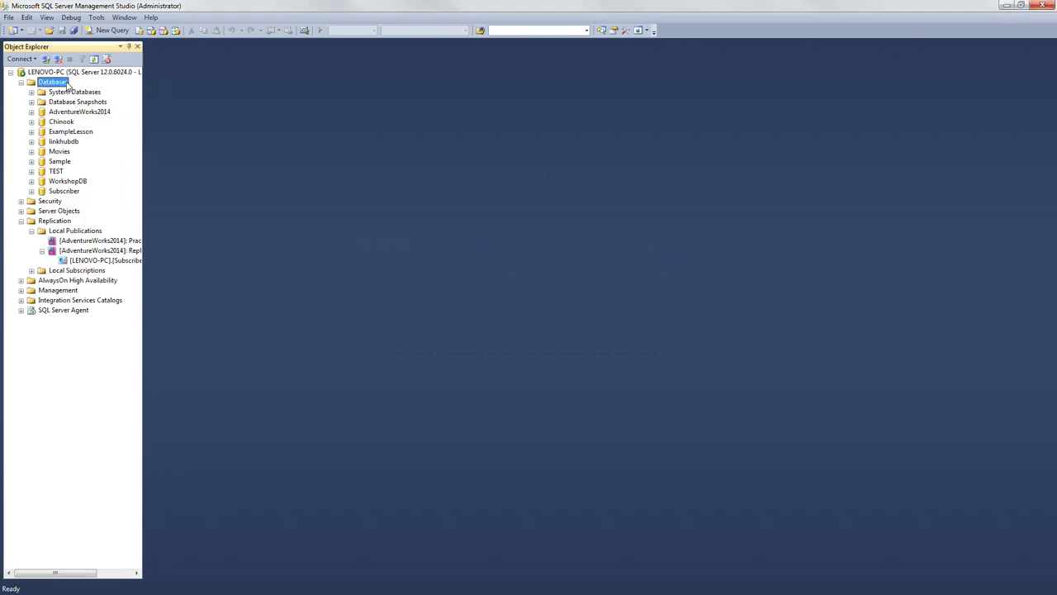
Step: Verify Chinook's recovery model is Simple in its Options page, closing without changes
{"action": "right_click", "coordinate": [61, 124]}
{"action": "left_click", "coordinate": [108, 281]}
{"action": "left_click", "coordinate": [360, 152]}
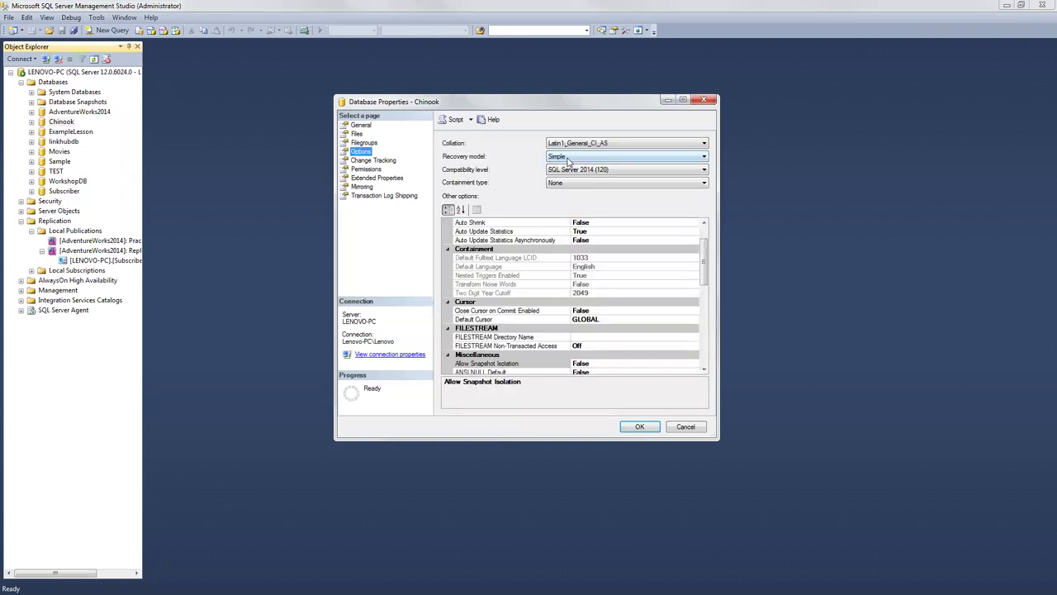
{"action": "left_click", "coordinate": [568, 158]}
{"action": "left_click", "coordinate": [568, 159]}
{"action": "left_click", "coordinate": [561, 160]}
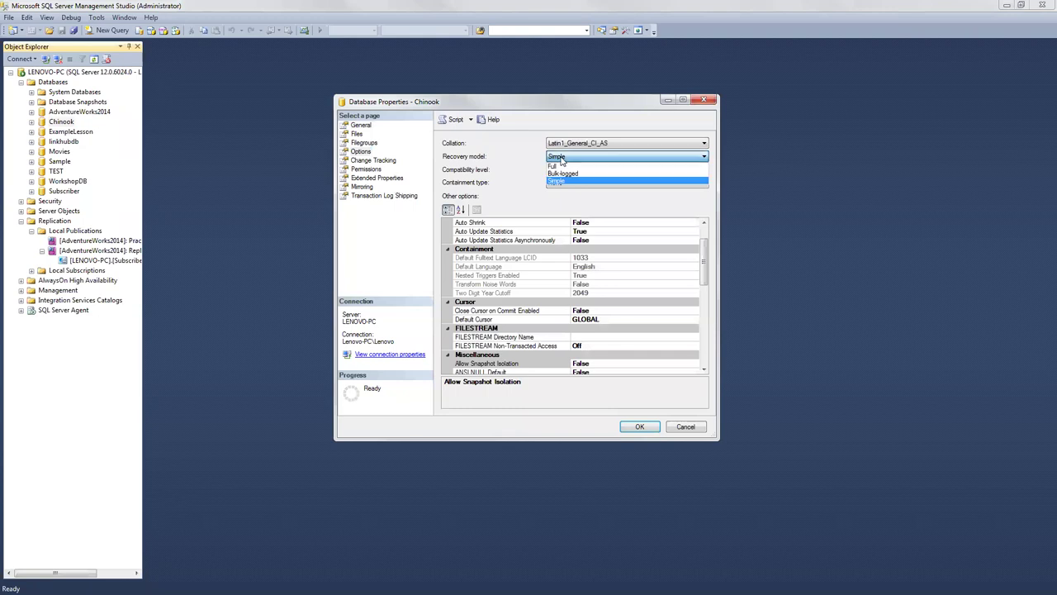
{"action": "left_click", "coordinate": [559, 162]}
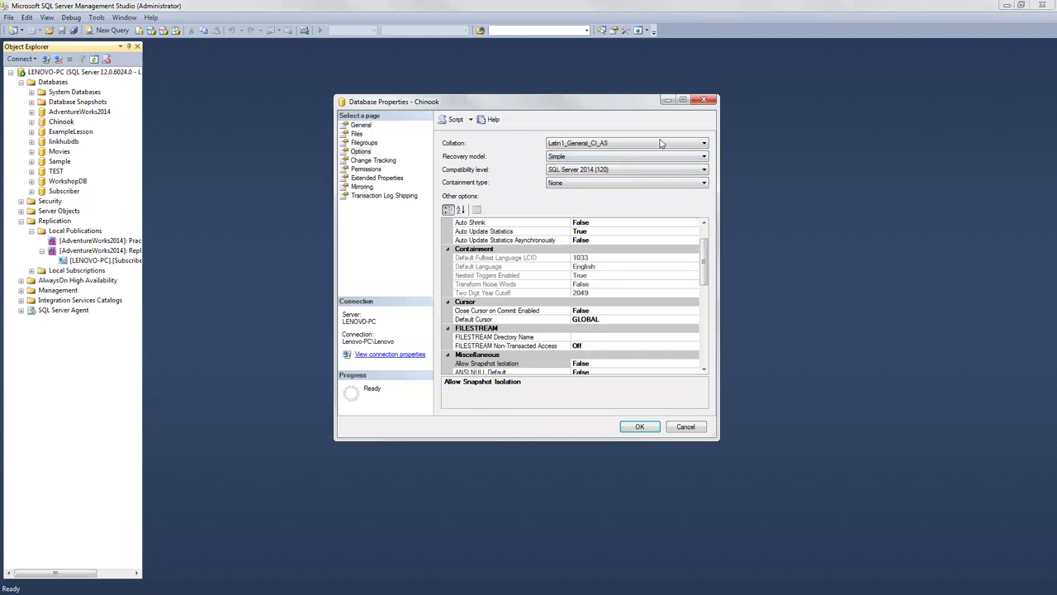
{"action": "left_click", "coordinate": [704, 100]}
Step: Shrink Chinook's Log file, Chinook_log, via Tasks > Shrink > Files
{"action": "right_click", "coordinate": [71, 125]}
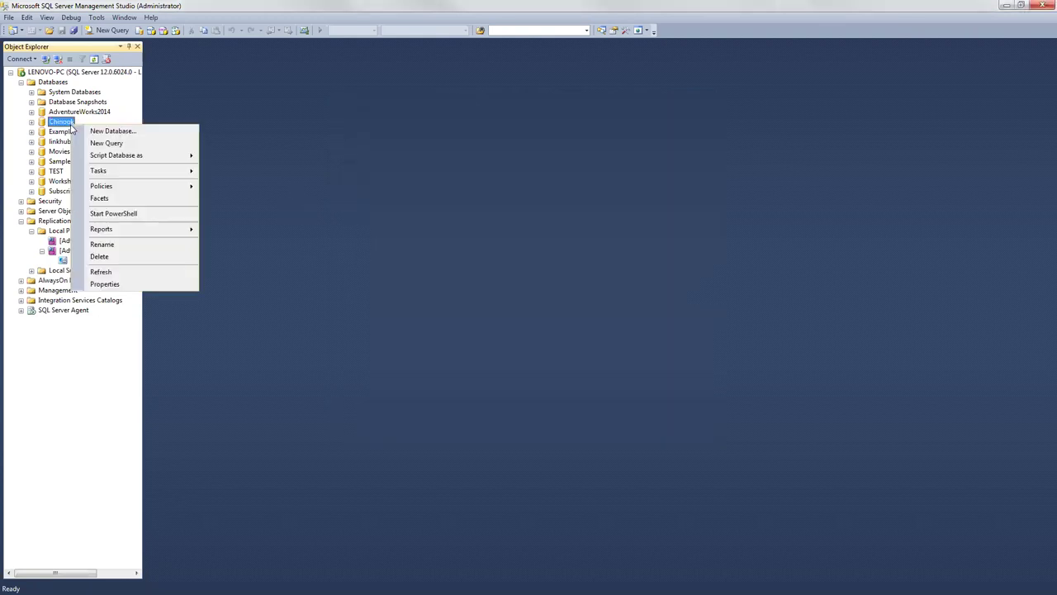
{"action": "mouse_move", "coordinate": [161, 172]}
{"action": "mouse_move", "coordinate": [266, 219]}
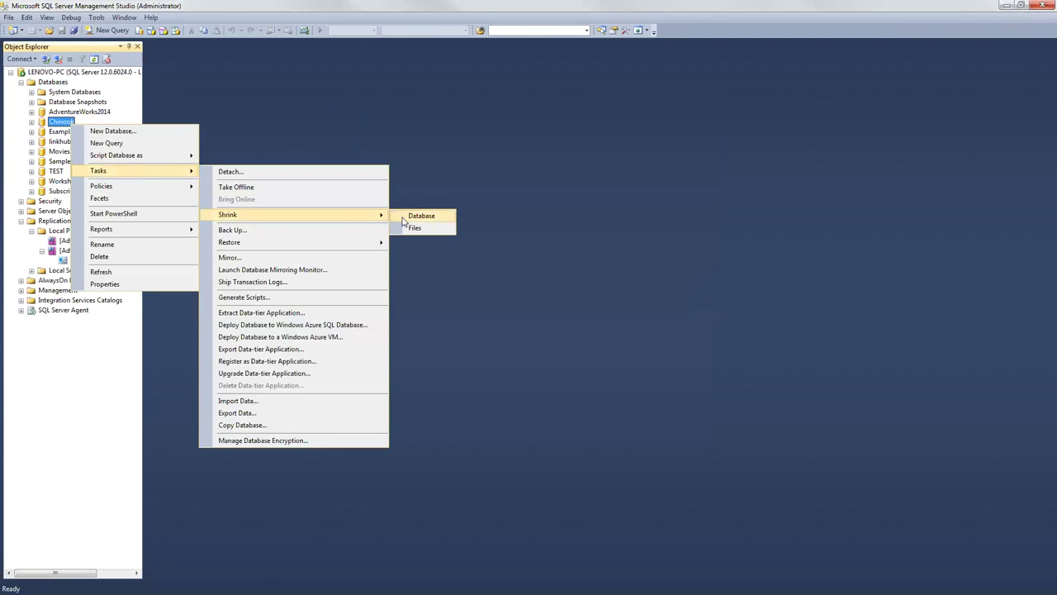
{"action": "left_click", "coordinate": [404, 228]}
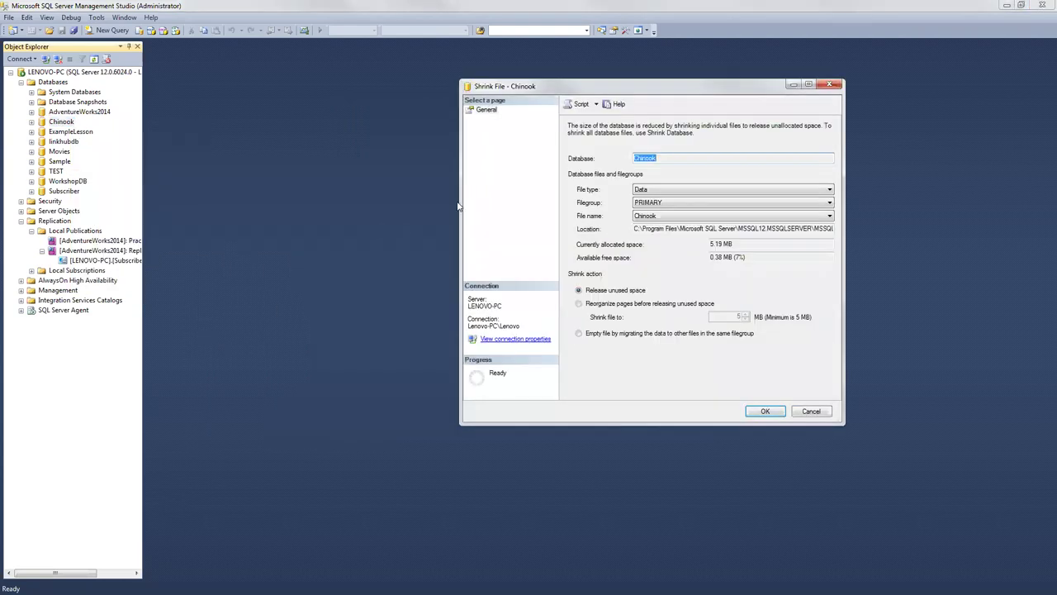
{"action": "left_click", "coordinate": [676, 190]}
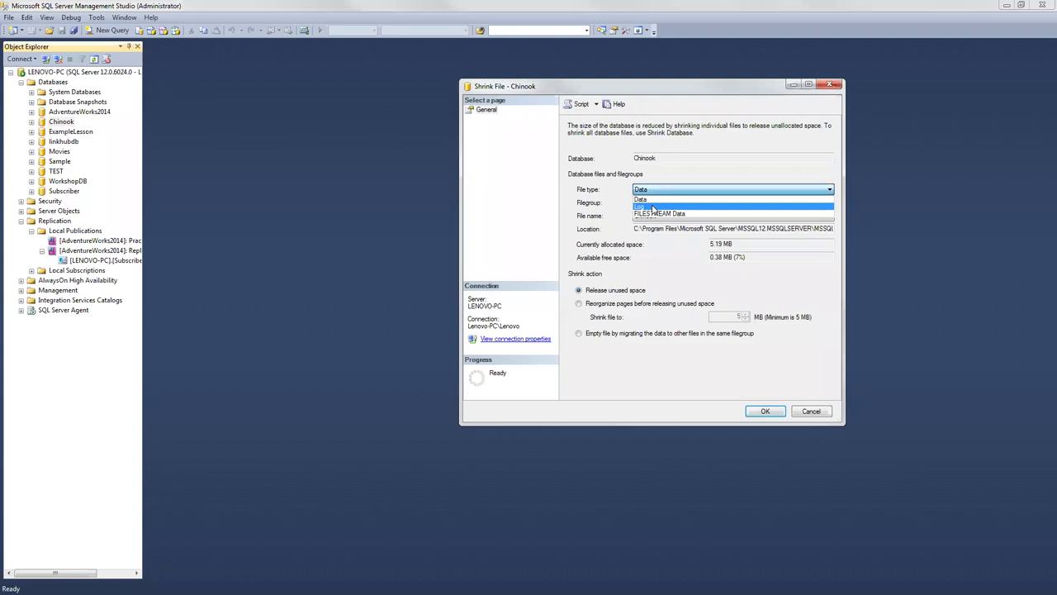
{"action": "left_click", "coordinate": [649, 208]}
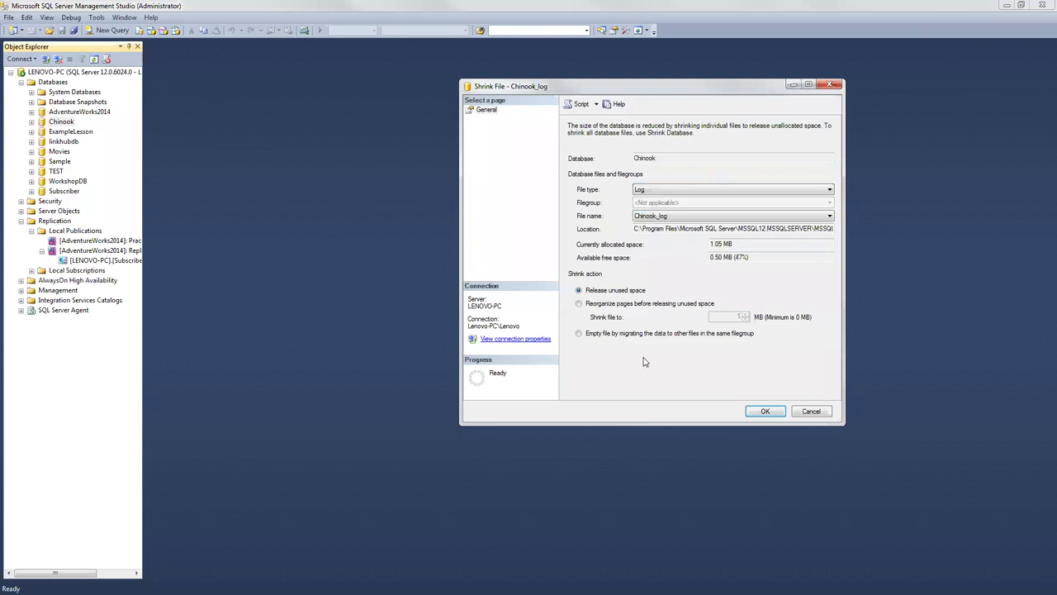
{"action": "left_click", "coordinate": [765, 411]}
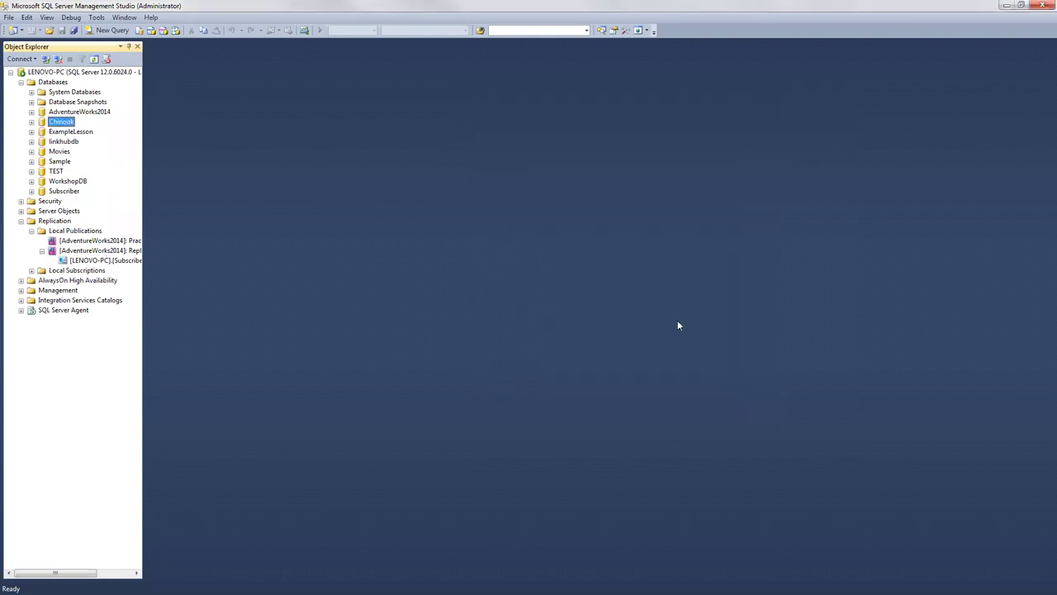
Step: Change Chinook's recovery model from Simple to Full in Database Properties > Options and confirm
{"action": "right_click", "coordinate": [62, 123]}
{"action": "mouse_move", "coordinate": [127, 172]}
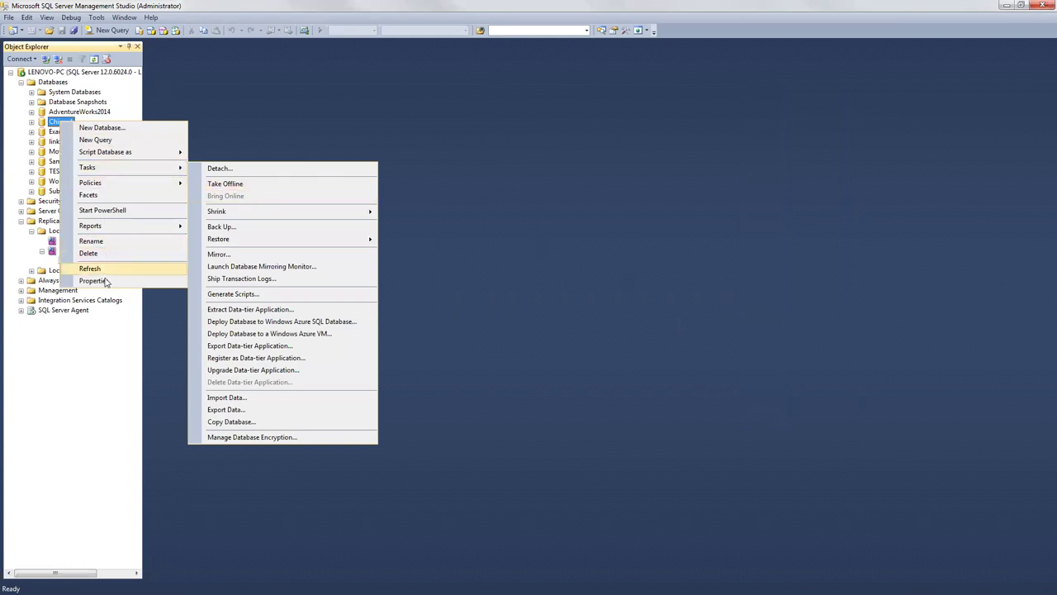
{"action": "left_click", "coordinate": [98, 281]}
{"action": "left_click", "coordinate": [361, 152]}
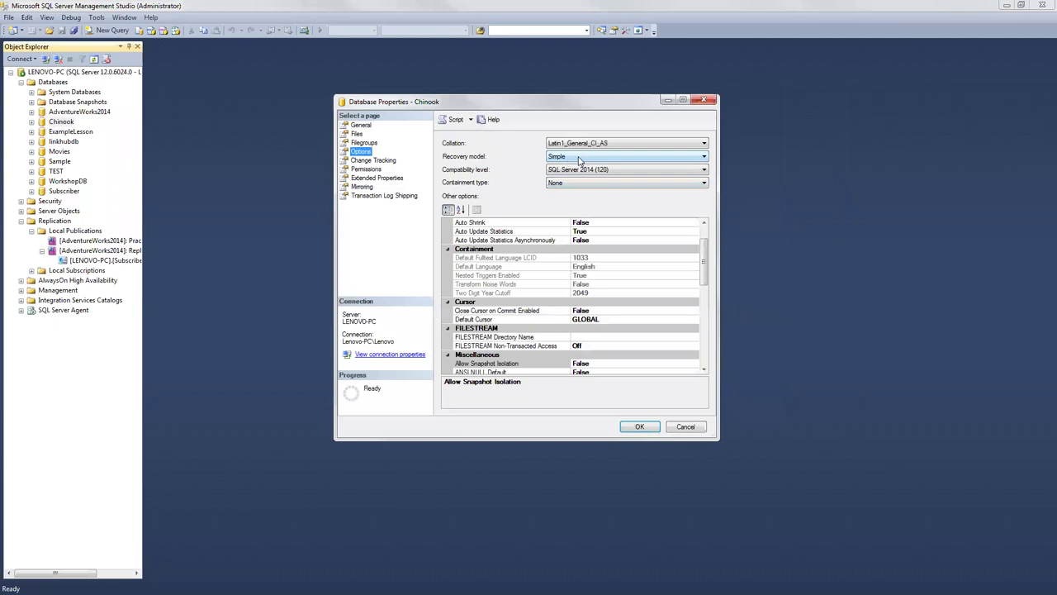
{"action": "left_click", "coordinate": [580, 157]}
{"action": "left_click", "coordinate": [568, 170]}
{"action": "left_click", "coordinate": [654, 426]}
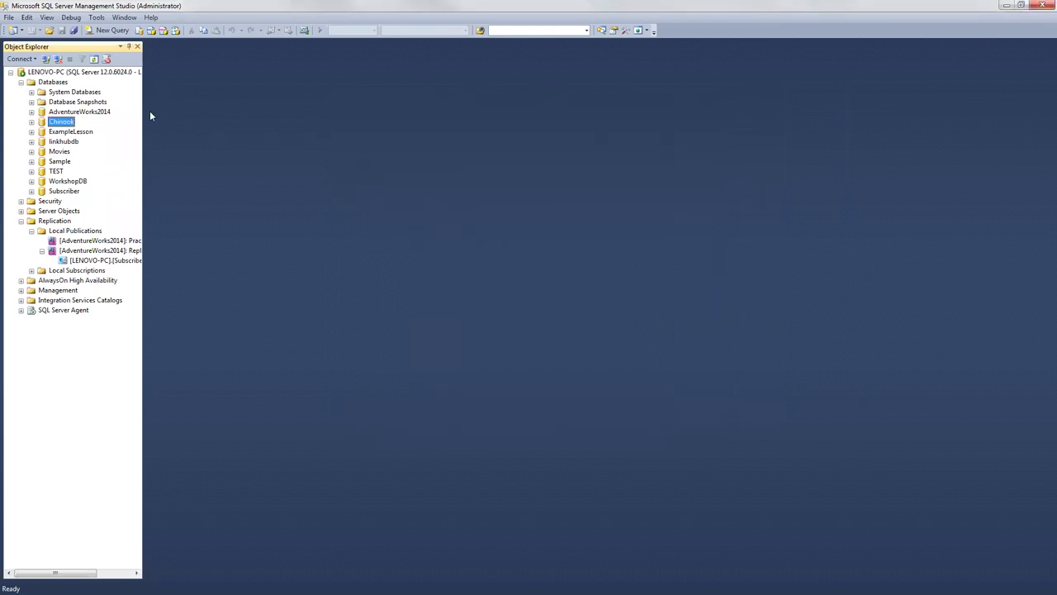
Step: Restart the Subscriber subscription's synchronization, then close the status window after the full-text error
{"action": "right_click", "coordinate": [64, 260]}
{"action": "left_click", "coordinate": [95, 280]}
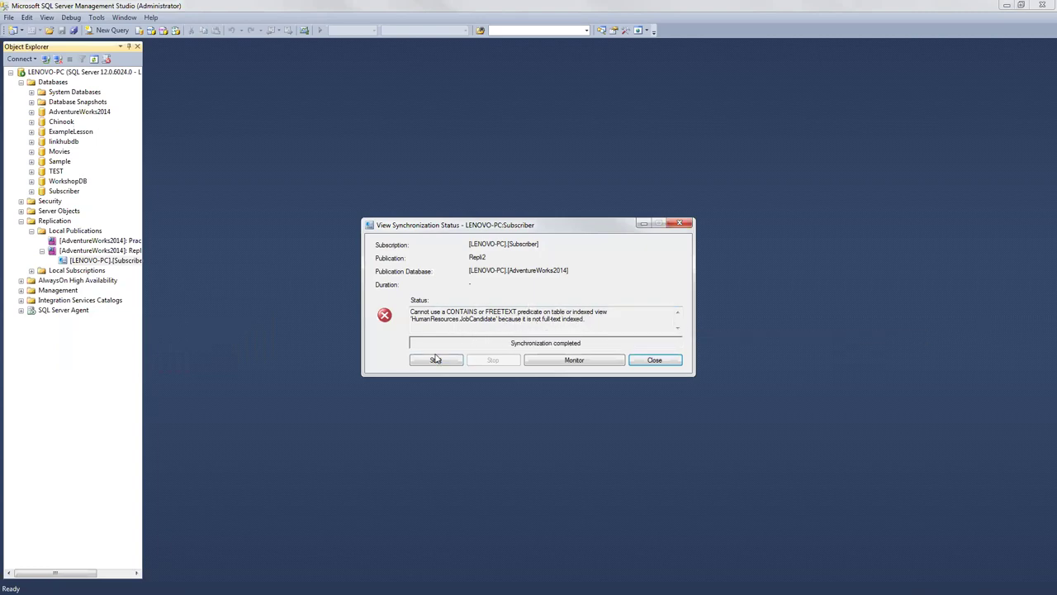
{"action": "left_click", "coordinate": [434, 361]}
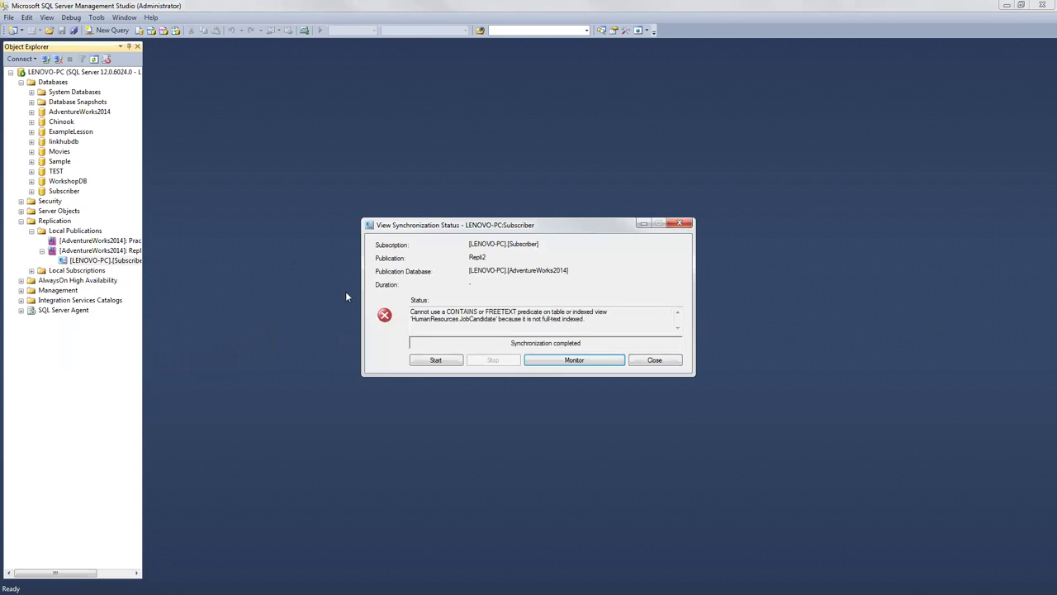
{"action": "left_click", "coordinate": [655, 361]}
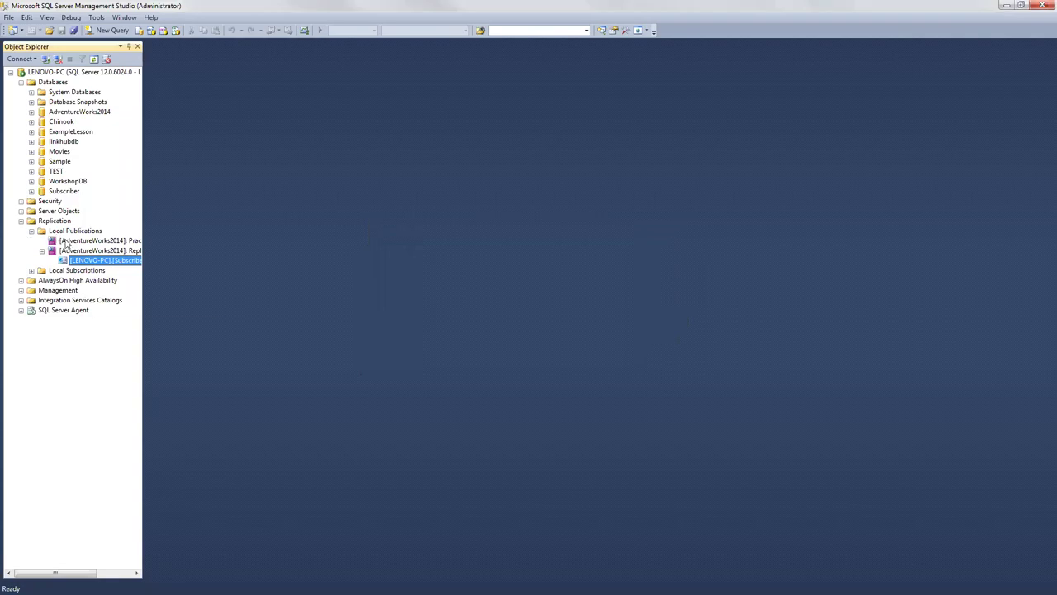
Step: Expand the Subscriber database and refresh its contents
{"action": "left_click", "coordinate": [31, 192]}
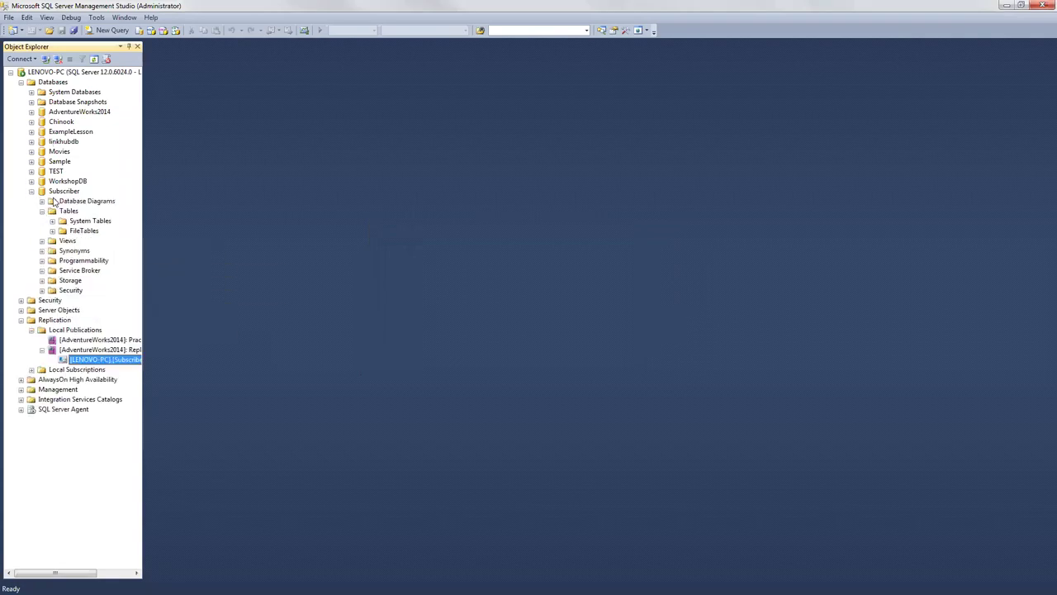
{"action": "left_click", "coordinate": [58, 194]}
{"action": "right_click", "coordinate": [58, 194]}
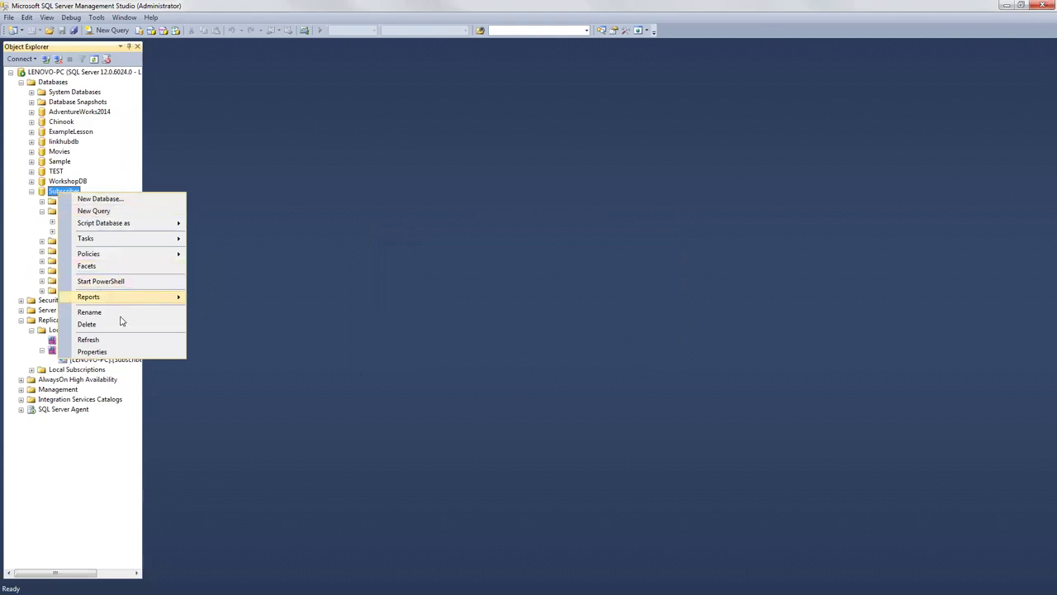
{"action": "left_click", "coordinate": [99, 341]}
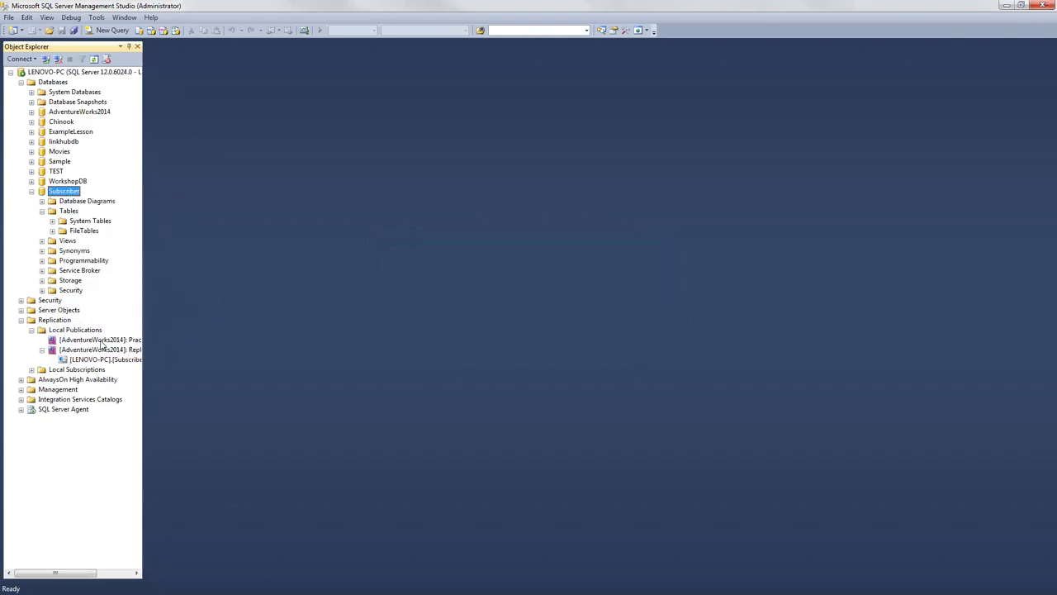
Step: Expand Subscriber's Tables folder to review the replicated tables, then collapse it
{"action": "left_click", "coordinate": [42, 211]}
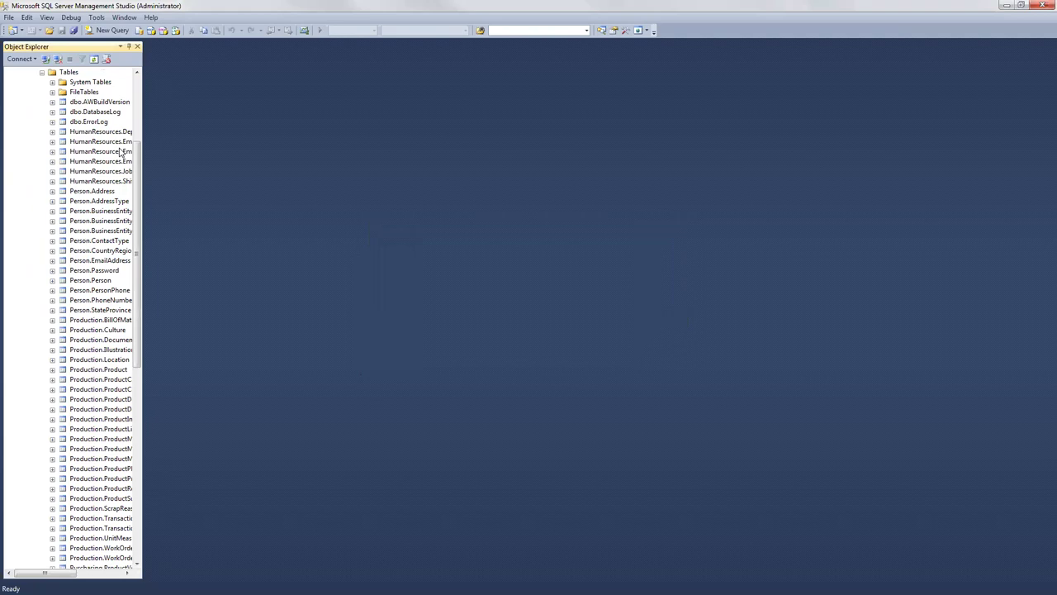
{"action": "left_click_drag", "start_coordinate": [137, 154], "coordinate": [142, 82]}
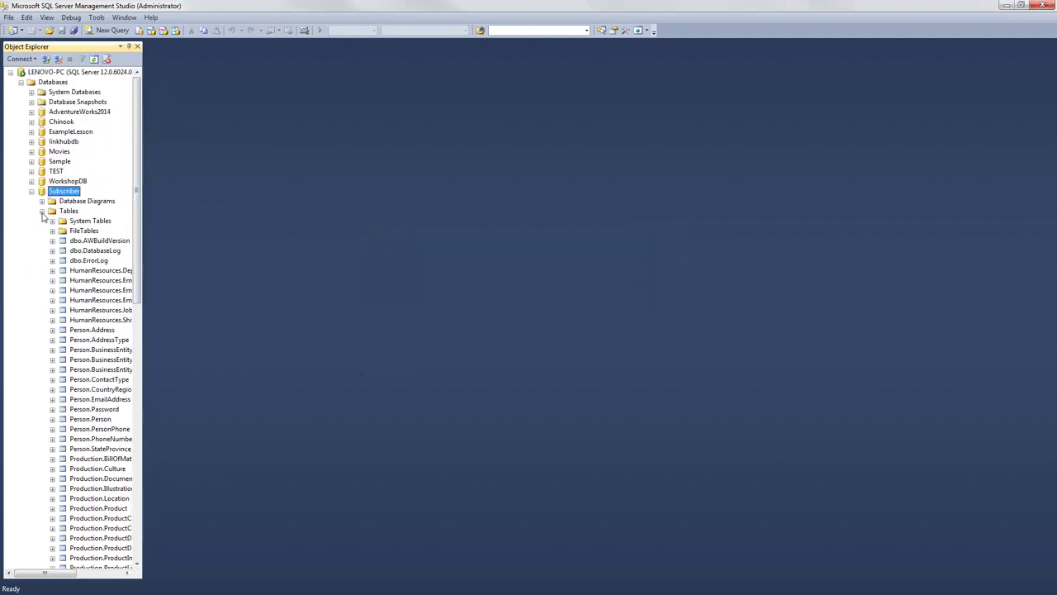
{"action": "left_click", "coordinate": [43, 212]}
{"action": "left_click", "coordinate": [42, 212]}
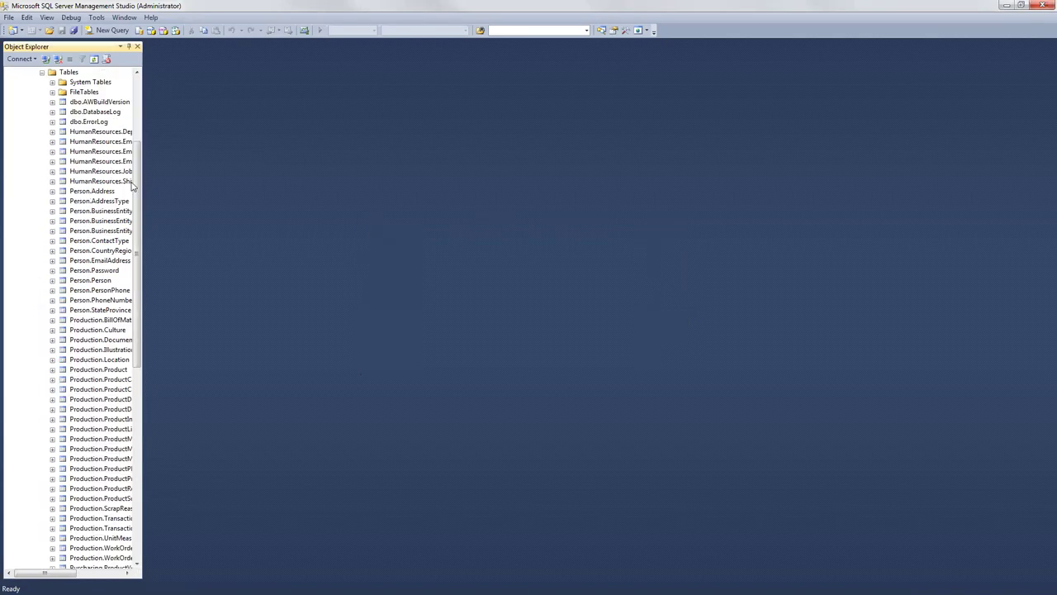
{"action": "left_click_drag", "start_coordinate": [138, 181], "coordinate": [138, 112]}
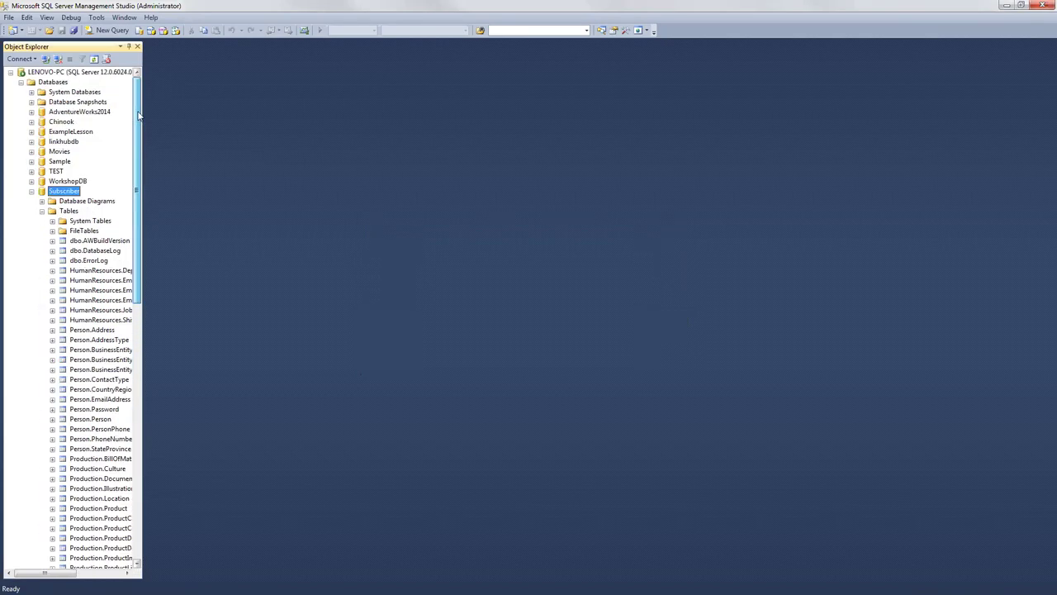
{"action": "left_click", "coordinate": [42, 211]}
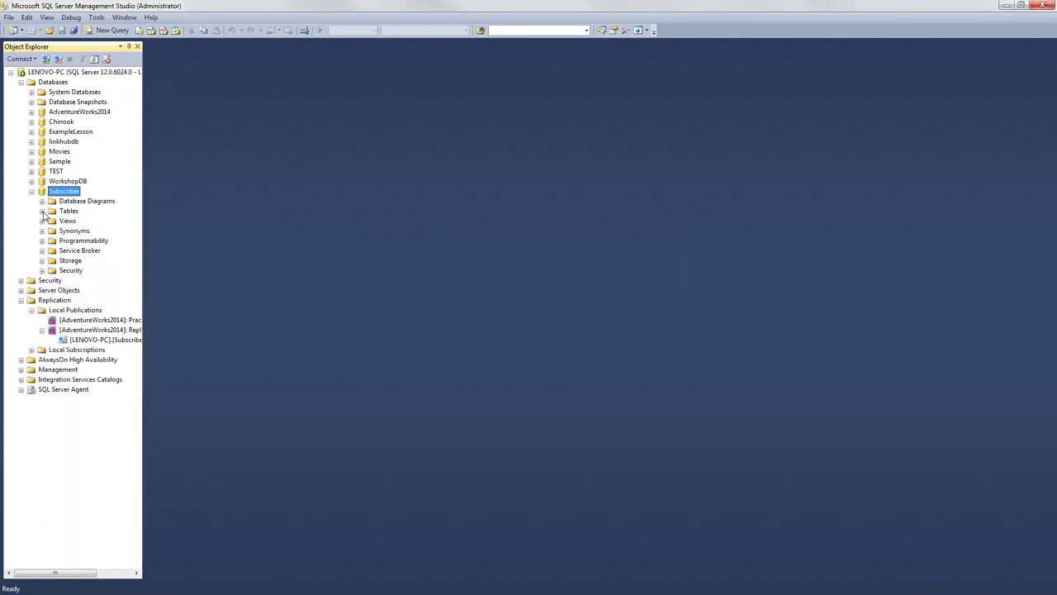
{"action": "left_click", "coordinate": [42, 212]}
{"action": "left_click_drag", "start_coordinate": [137, 183], "coordinate": [140, 108]}
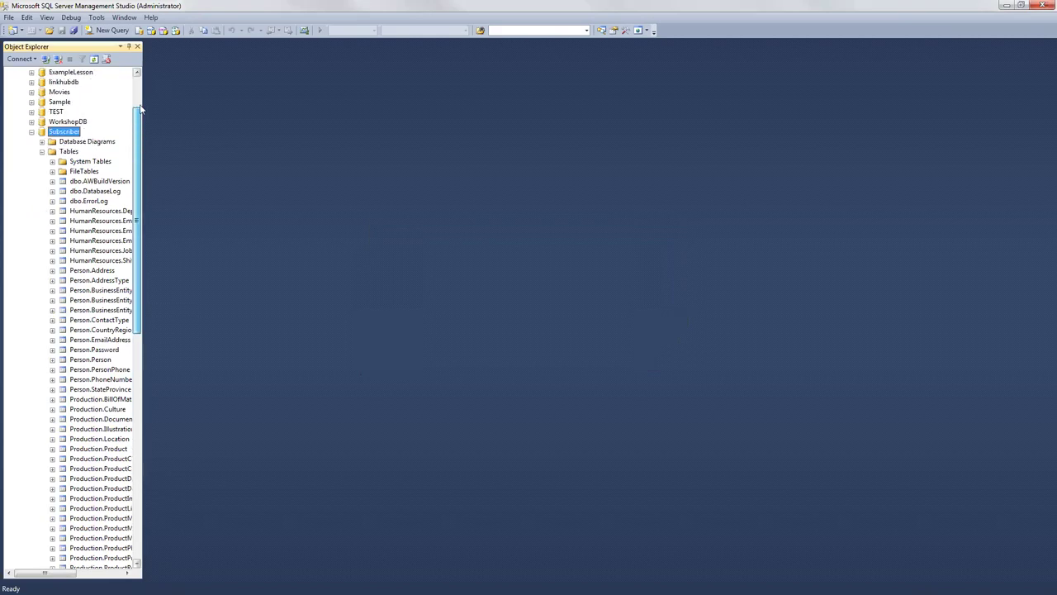
{"action": "scroll", "coordinate": [140, 109], "scroll_direction": "up", "scroll_amount": 2}
{"action": "left_click", "coordinate": [42, 212]}
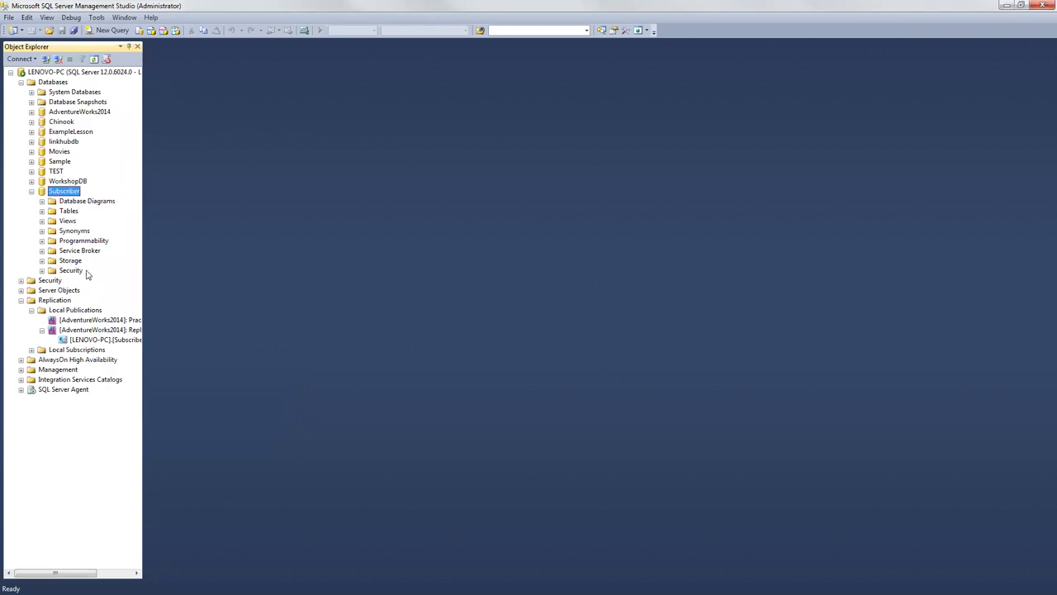
Step: Start the New Publication Wizard with AdventureWorks2014 as the publication database
{"action": "mouse_move", "coordinate": [83, 335]}
{"action": "right_click", "coordinate": [86, 314]}
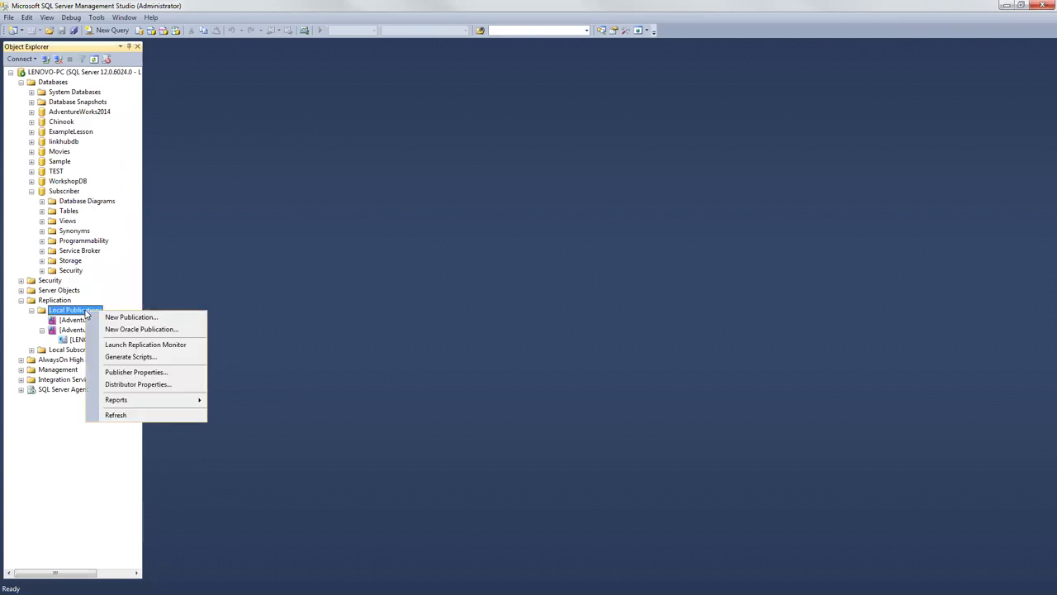
{"action": "left_click", "coordinate": [92, 317]}
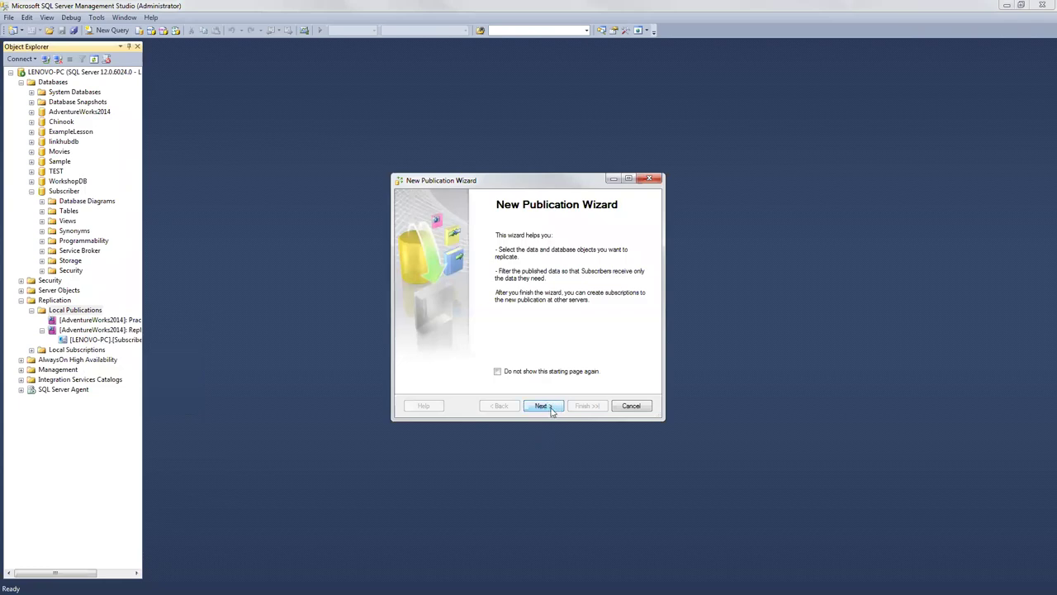
{"action": "left_click", "coordinate": [543, 405]}
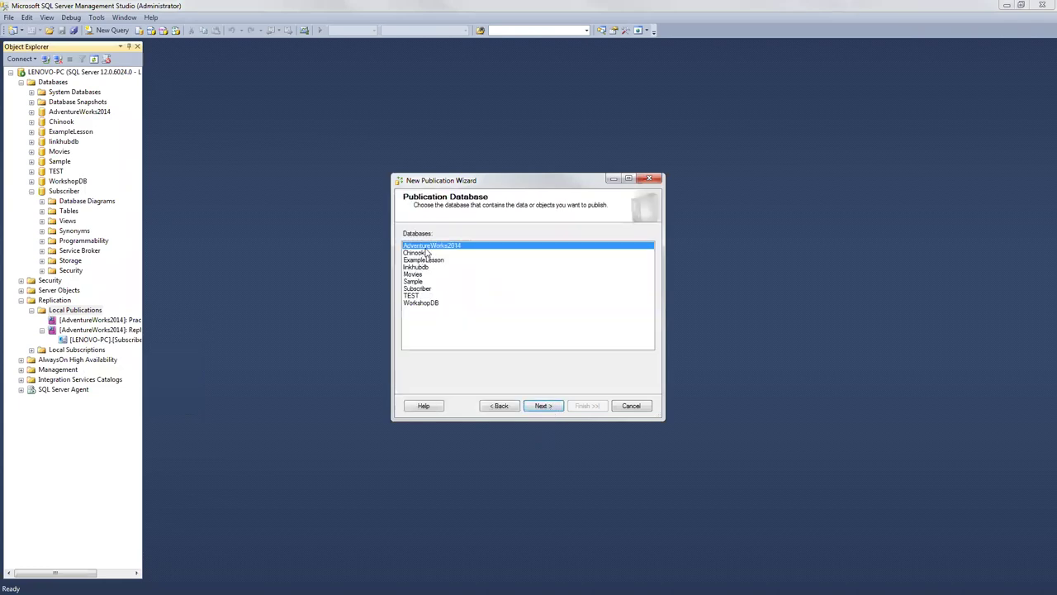
{"action": "left_click", "coordinate": [541, 406]}
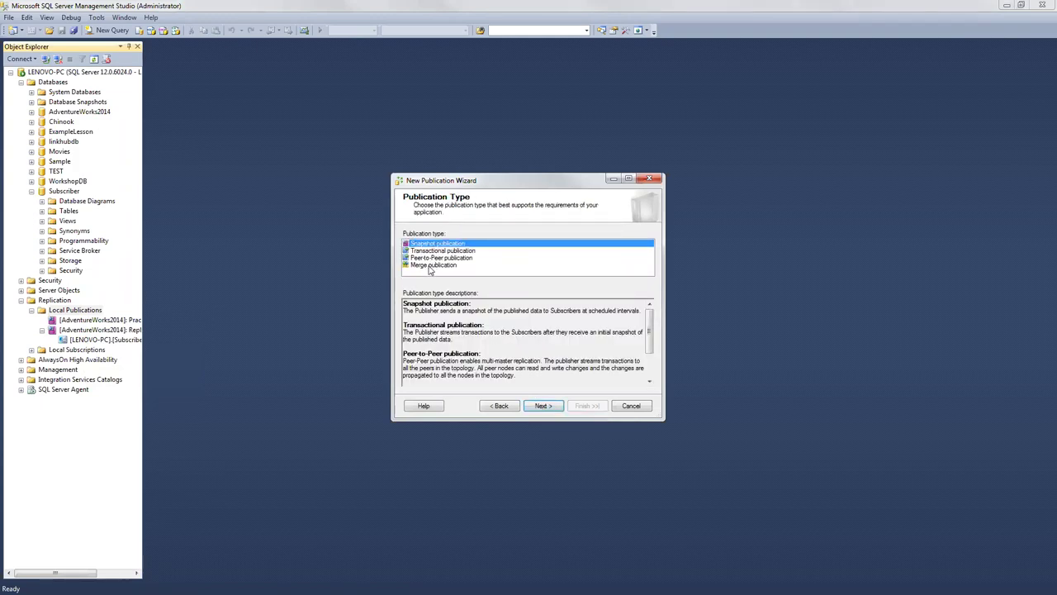
Step: Compare Transactional and Merge, choose Merge publication, and continue to Subscriber Types
{"action": "left_click", "coordinate": [432, 266]}
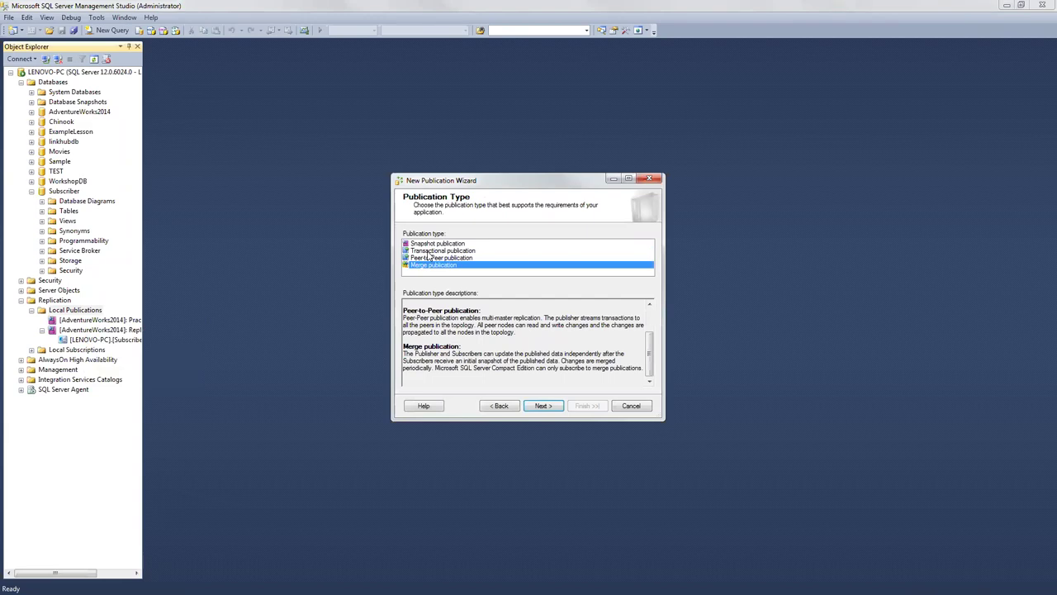
{"action": "left_click", "coordinate": [430, 252]}
{"action": "left_click", "coordinate": [429, 266]}
{"action": "left_click", "coordinate": [432, 252]}
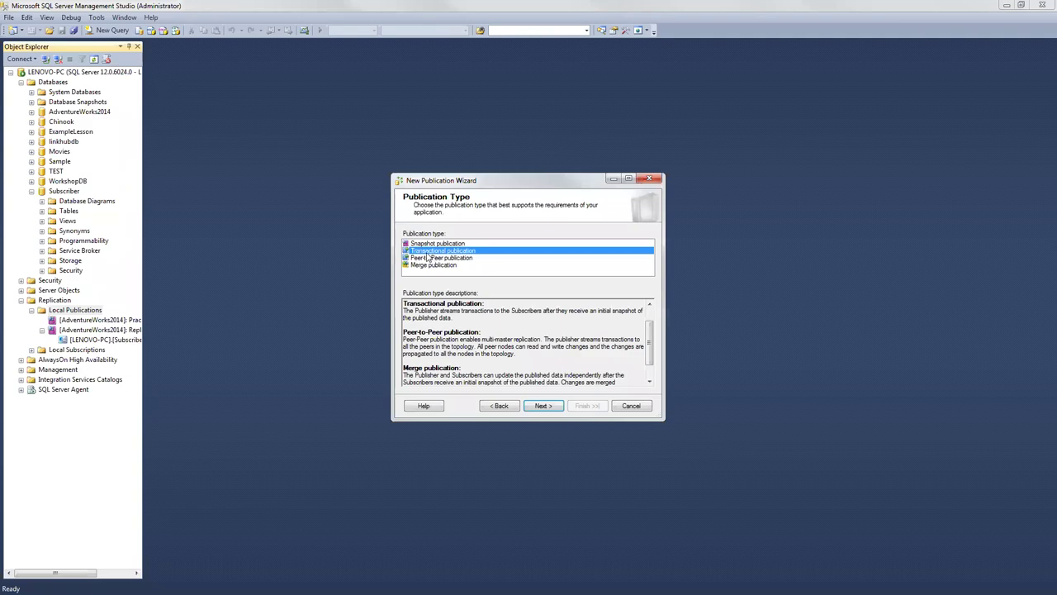
{"action": "left_click", "coordinate": [442, 265]}
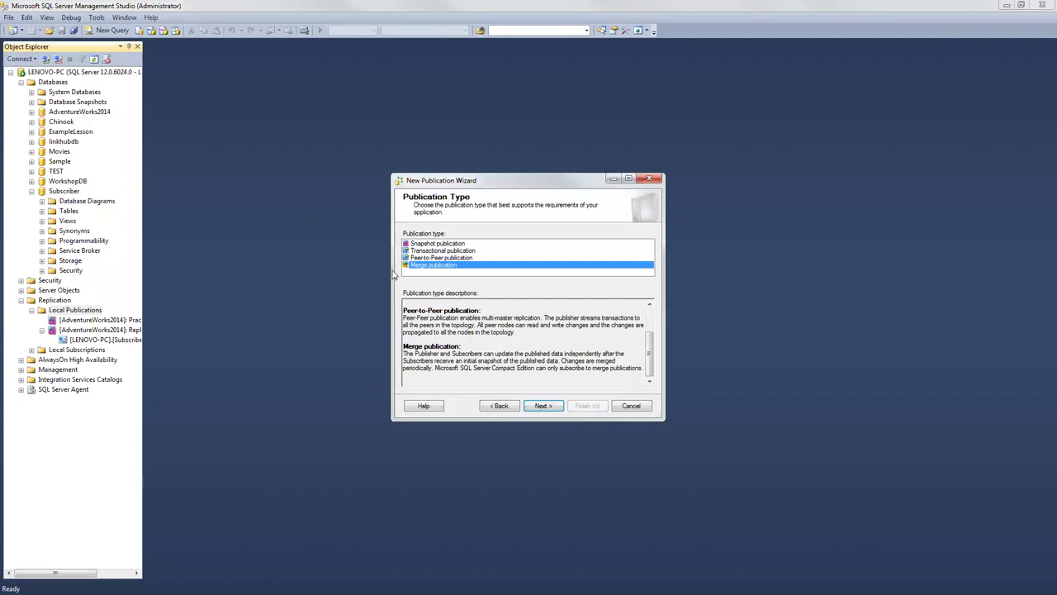
{"action": "left_click", "coordinate": [551, 407]}
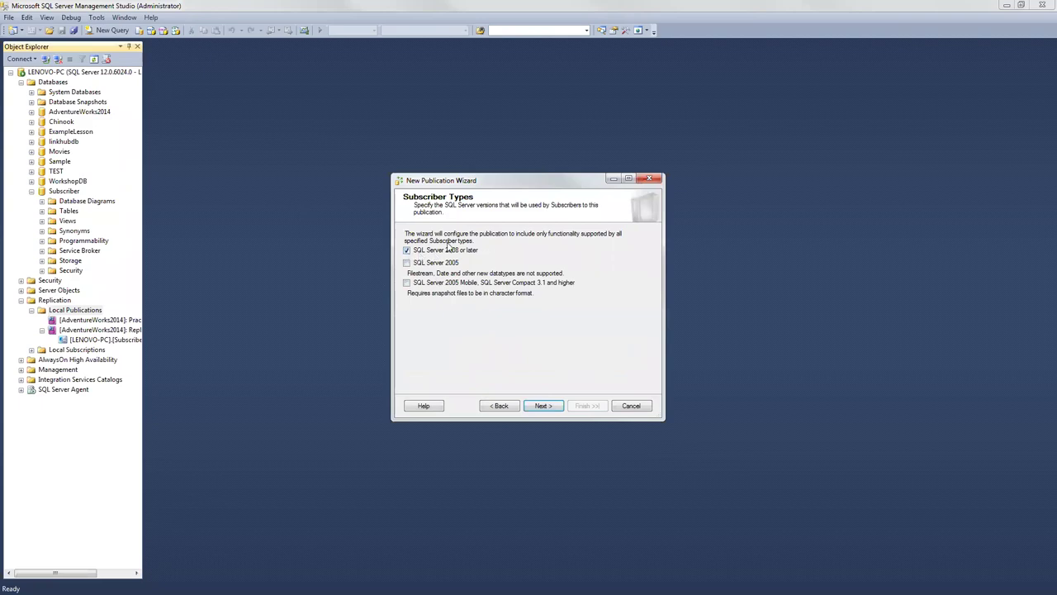
Step: Keep SQL Server 2008 or later subscribers and select all tables, stored procedures, views, indexed views and user-defined functions
{"action": "left_click", "coordinate": [543, 406]}
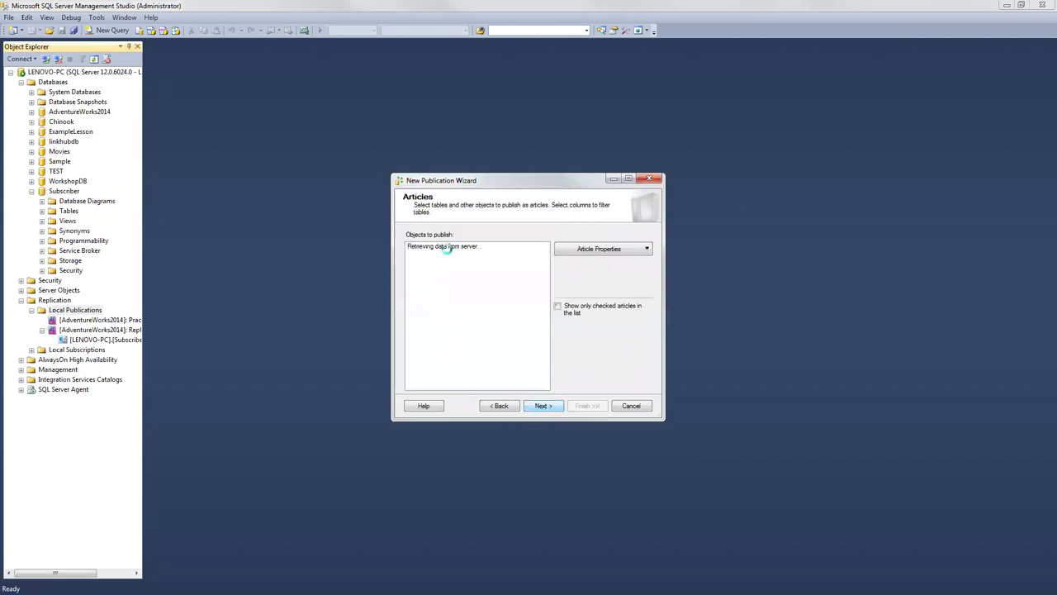
{"action": "left_click", "coordinate": [421, 247]}
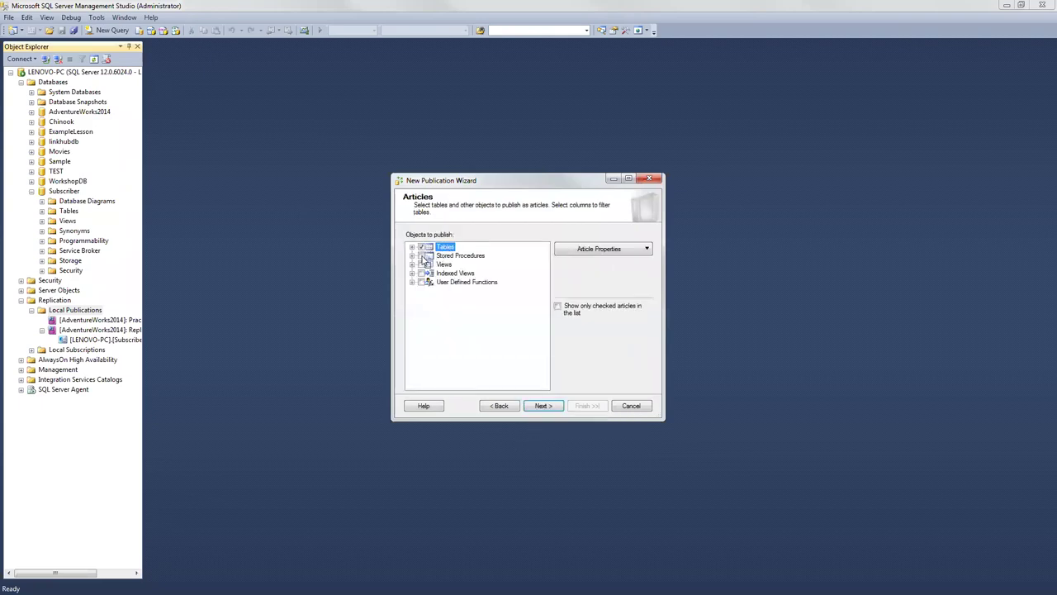
{"action": "left_click", "coordinate": [422, 256]}
{"action": "left_click", "coordinate": [423, 264]}
{"action": "left_click", "coordinate": [422, 274]}
{"action": "left_click", "coordinate": [423, 282]}
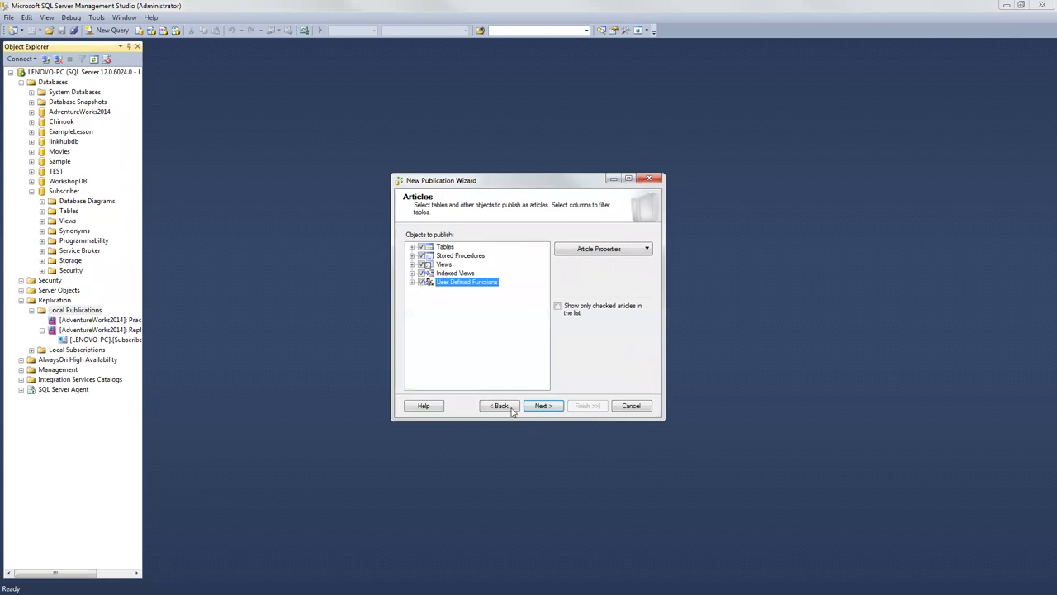
Step: Review the Article Issues warning about added uniqueidentifier columns and accept it
{"action": "key", "text": "Return"}
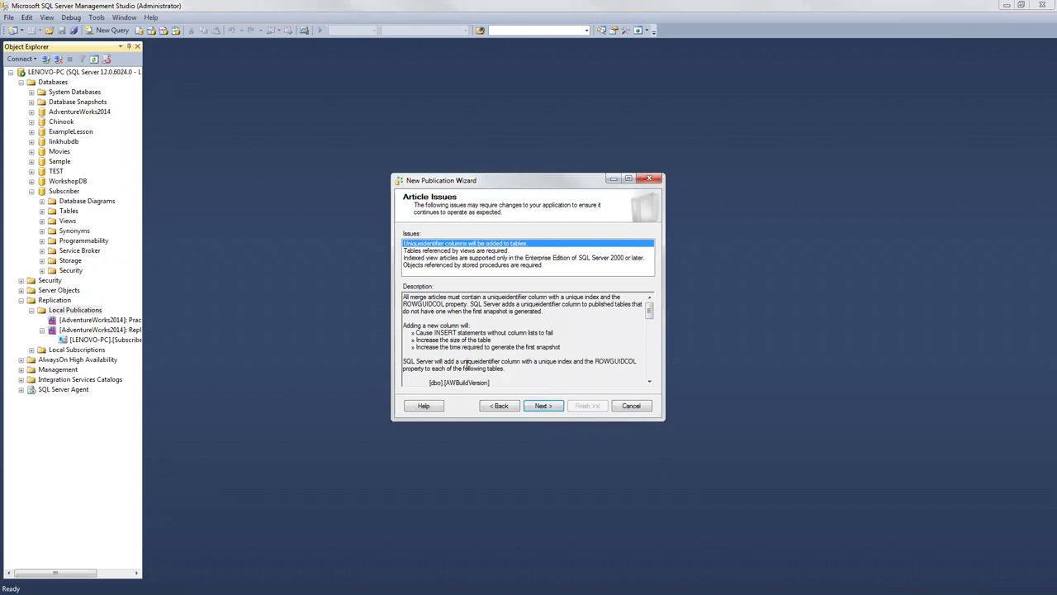
{"action": "left_click_drag", "start_coordinate": [461, 362], "coordinate": [621, 366]}
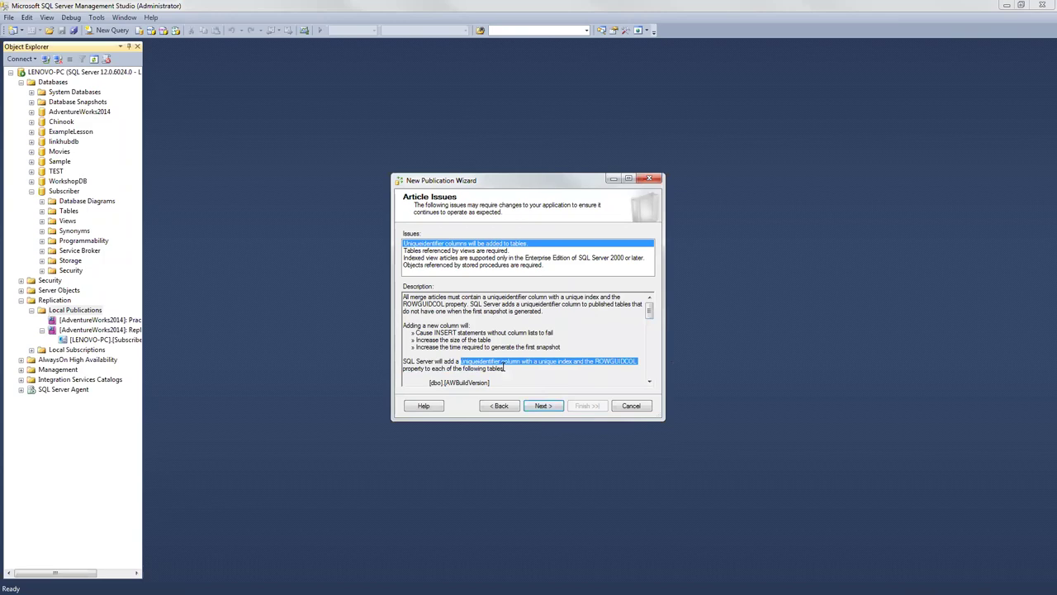
{"action": "left_click", "coordinate": [545, 406]}
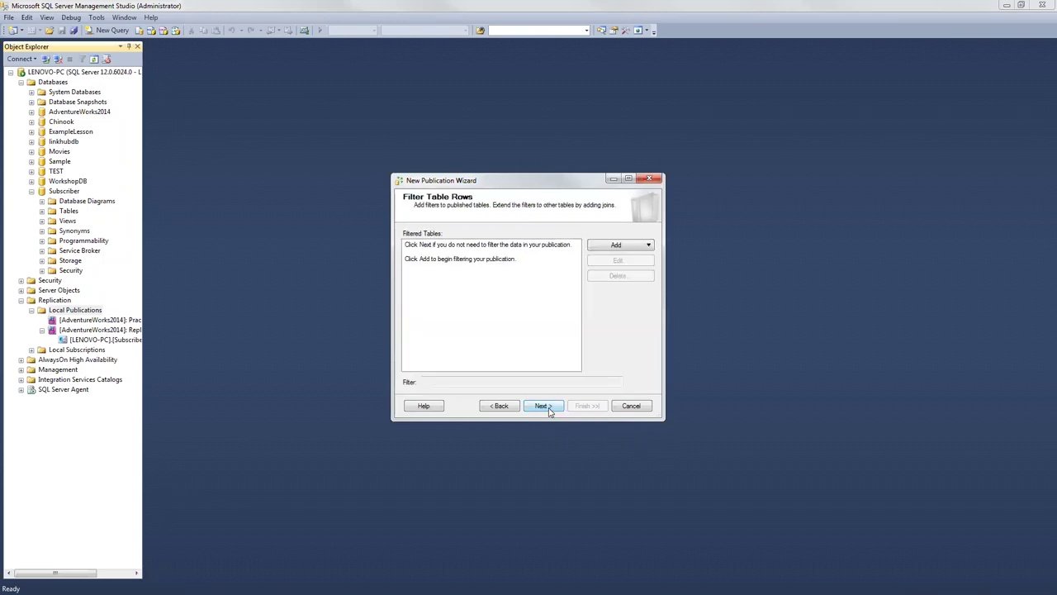
Step: Skip row filtering and set the Snapshot Agent schedule to recur daily, repeating in hours
{"action": "left_click", "coordinate": [545, 406]}
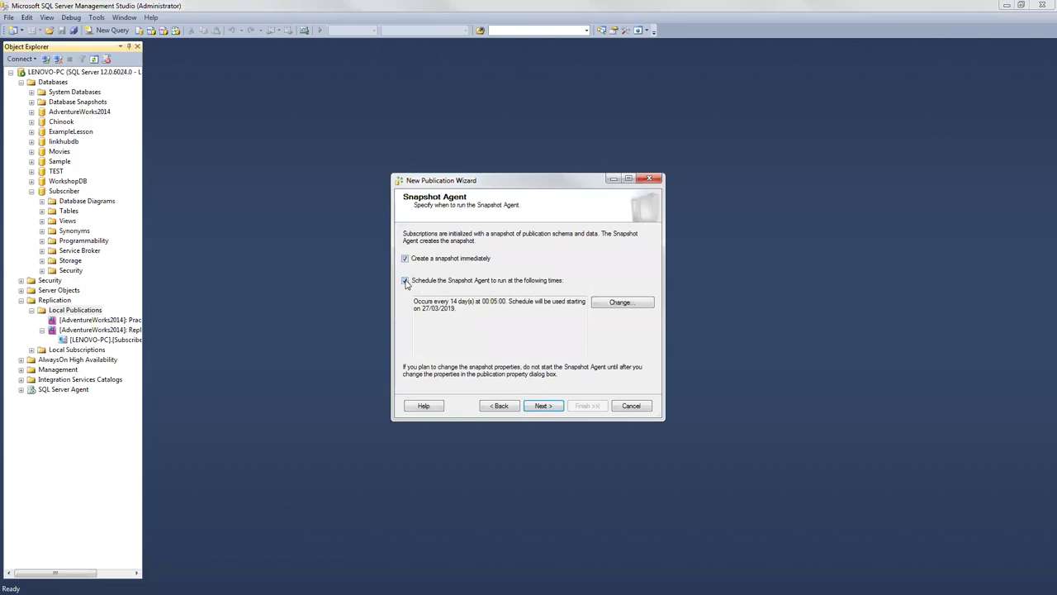
{"action": "left_click", "coordinate": [621, 304]}
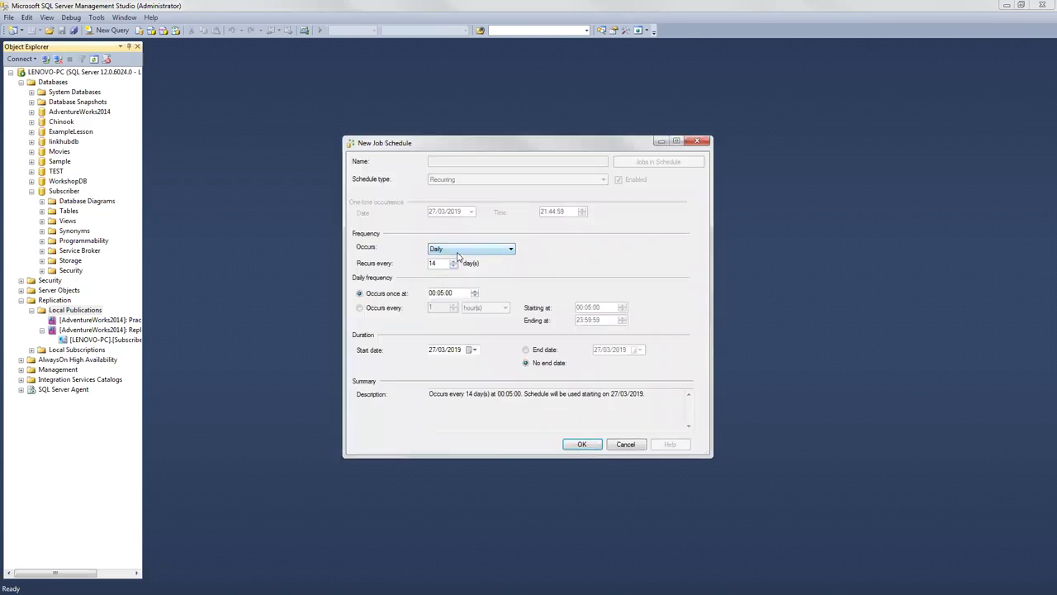
{"action": "left_click", "coordinate": [459, 253]}
{"action": "left_click", "coordinate": [460, 258]}
{"action": "left_click_drag", "start_coordinate": [446, 263], "coordinate": [424, 262]}
{"action": "left_click", "coordinate": [361, 309]}
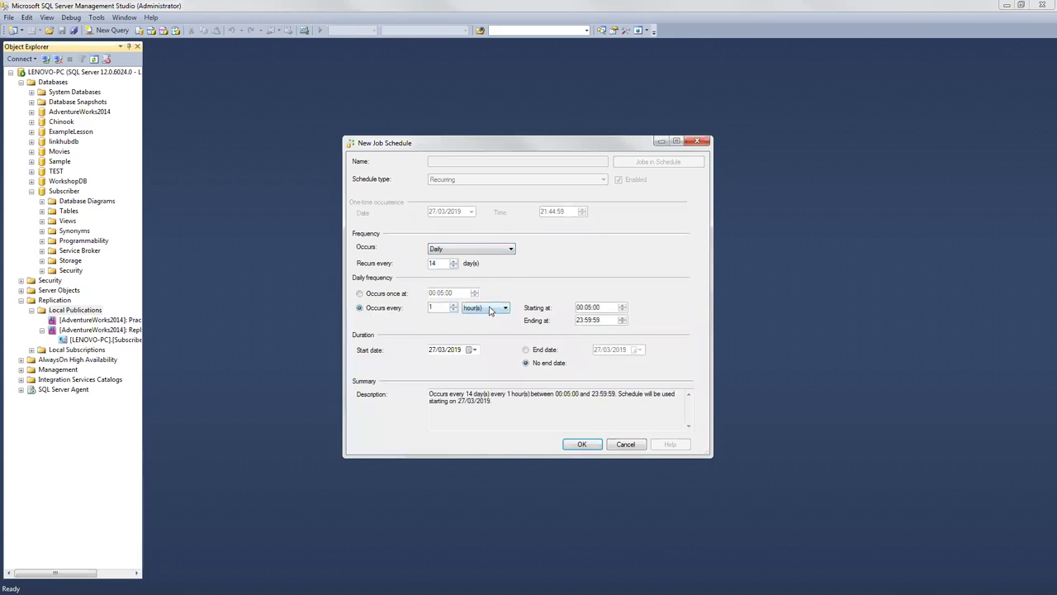
{"action": "left_click", "coordinate": [490, 309]}
{"action": "left_click", "coordinate": [487, 315]}
Step: Set the interval to every 5 hours and recurrence to every 1 day, then confirm the schedule
{"action": "left_click_drag", "start_coordinate": [433, 308], "coordinate": [404, 310]}
{"action": "type", "text": "5"}
{"action": "left_click_drag", "start_coordinate": [444, 263], "coordinate": [419, 265]}
{"action": "type", "text": "1"}
{"action": "left_click", "coordinate": [442, 307]}
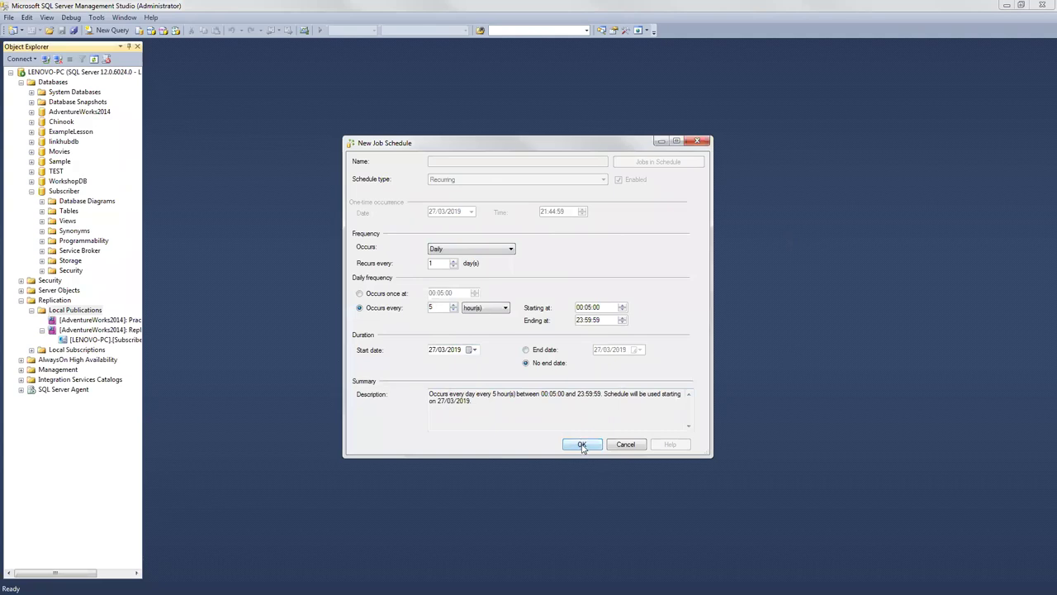
{"action": "left_click", "coordinate": [583, 445]}
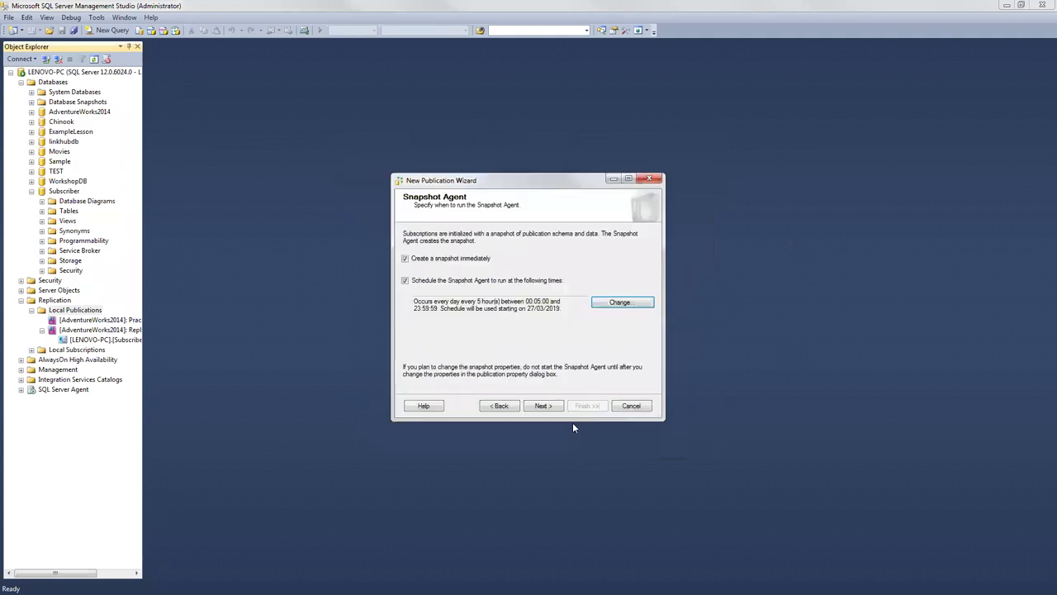
Step: Run the Snapshot Agent under the SQL Server Agent account, entering a SQL Server login name and password
{"action": "left_click", "coordinate": [545, 408]}
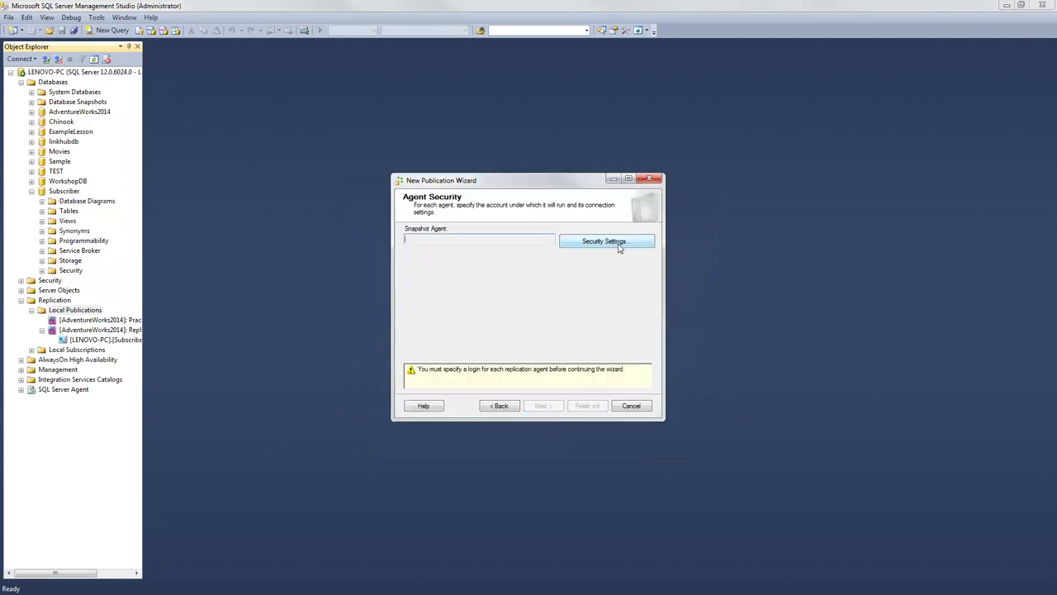
{"action": "left_click", "coordinate": [619, 244]}
{"action": "left_click", "coordinate": [409, 296]}
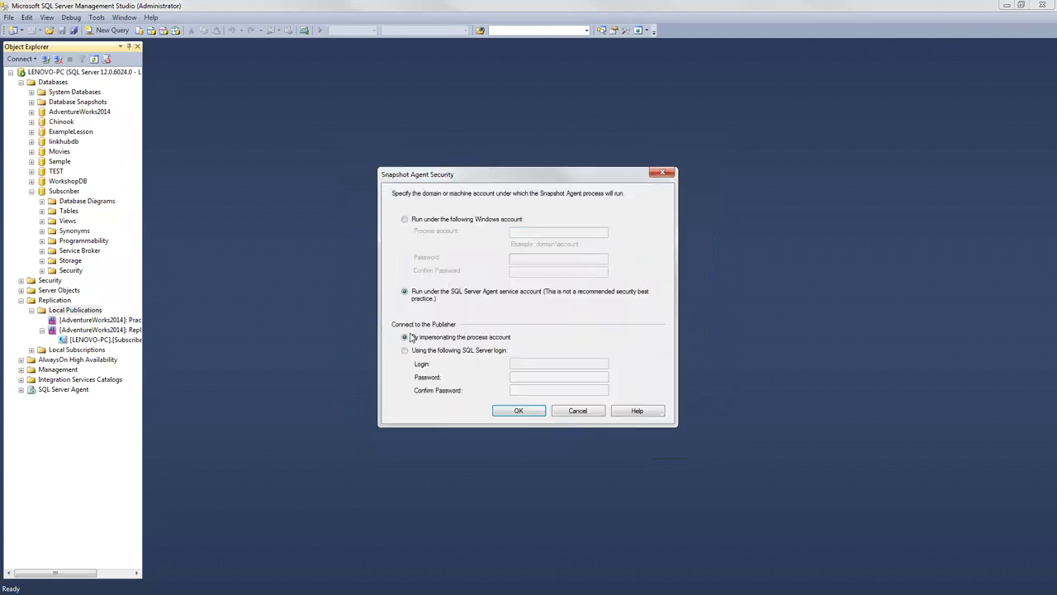
{"action": "left_click", "coordinate": [406, 350]}
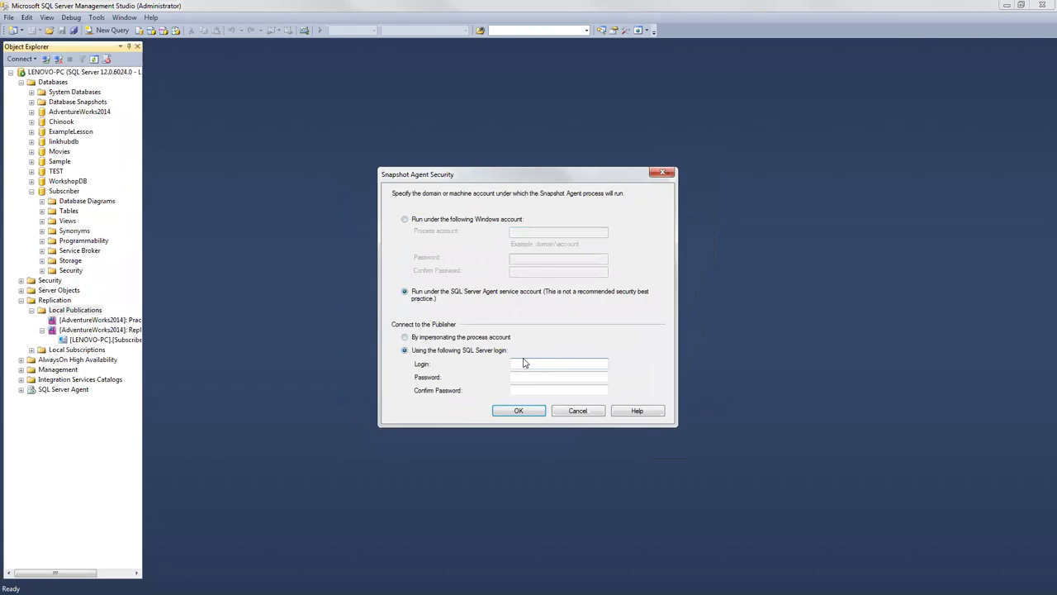
{"action": "type", "text": "Subscriber"}
{"action": "key", "text": "Tab"}
{"action": "type", "text": "*********"}
{"action": "key", "text": "Tab"}
{"action": "type", "text": "*******"}
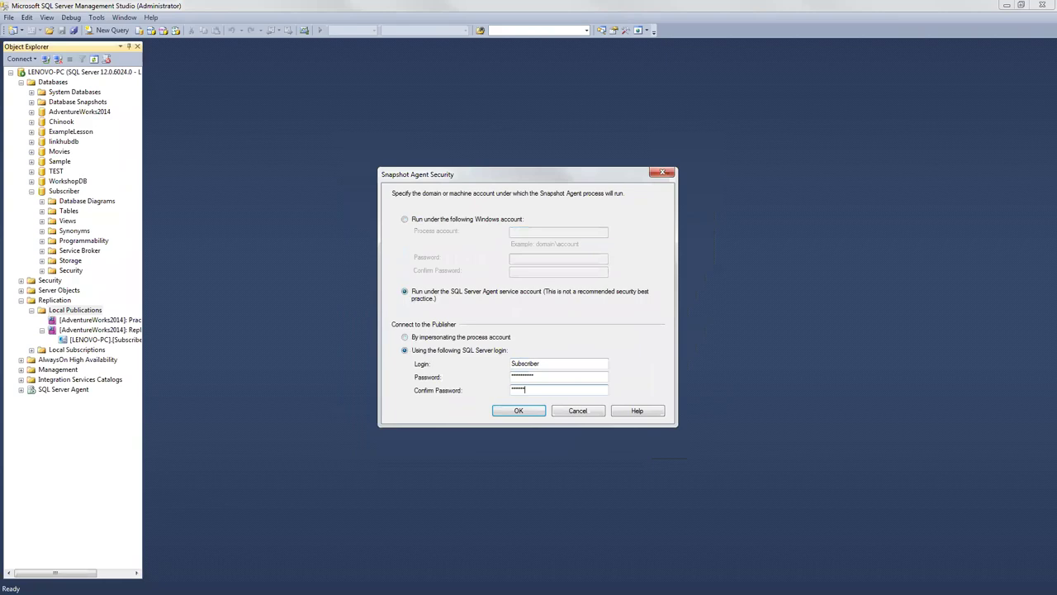
{"action": "type", "text": "***"}
{"action": "left_click", "coordinate": [519, 410]}
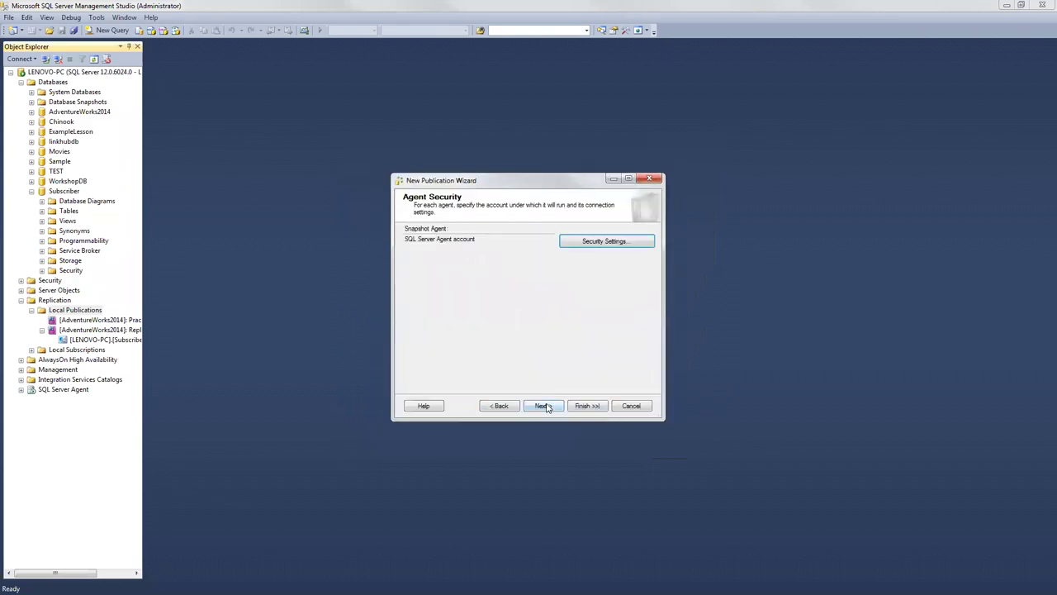
{"action": "left_click", "coordinate": [545, 406]}
{"action": "left_click", "coordinate": [545, 406]}
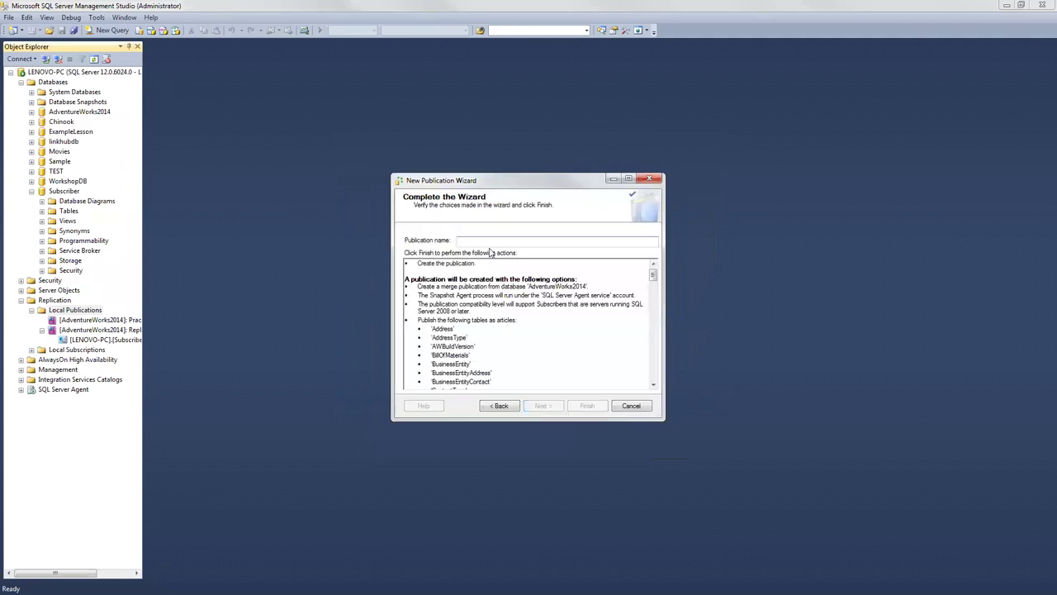
Step: Name the publication 'Merge practice 1', finish the wizard, and close it after success
{"action": "type", "text": "Merge practice 1"}
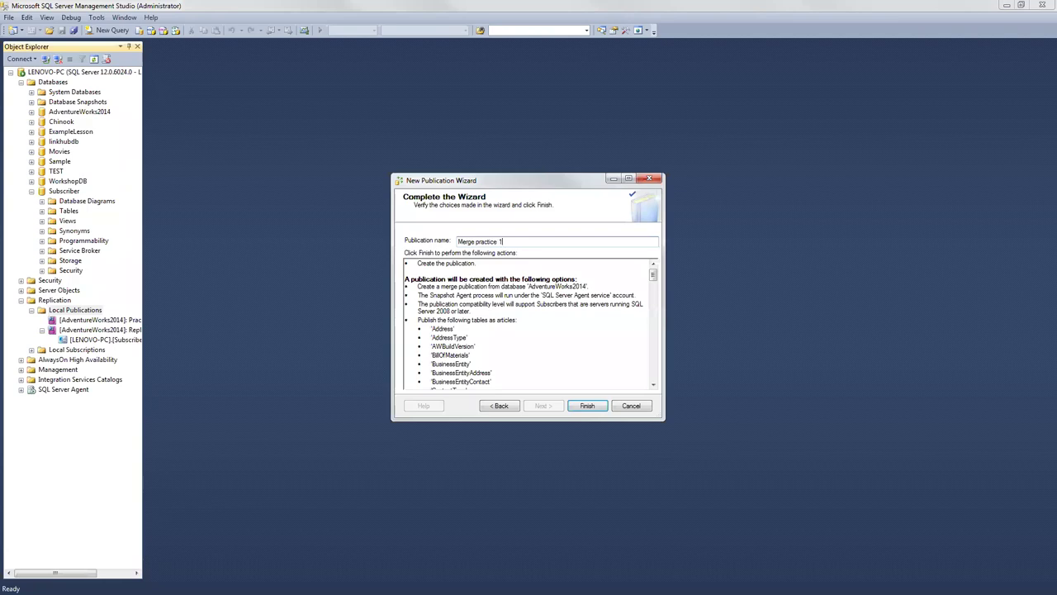
{"action": "left_click", "coordinate": [588, 405]}
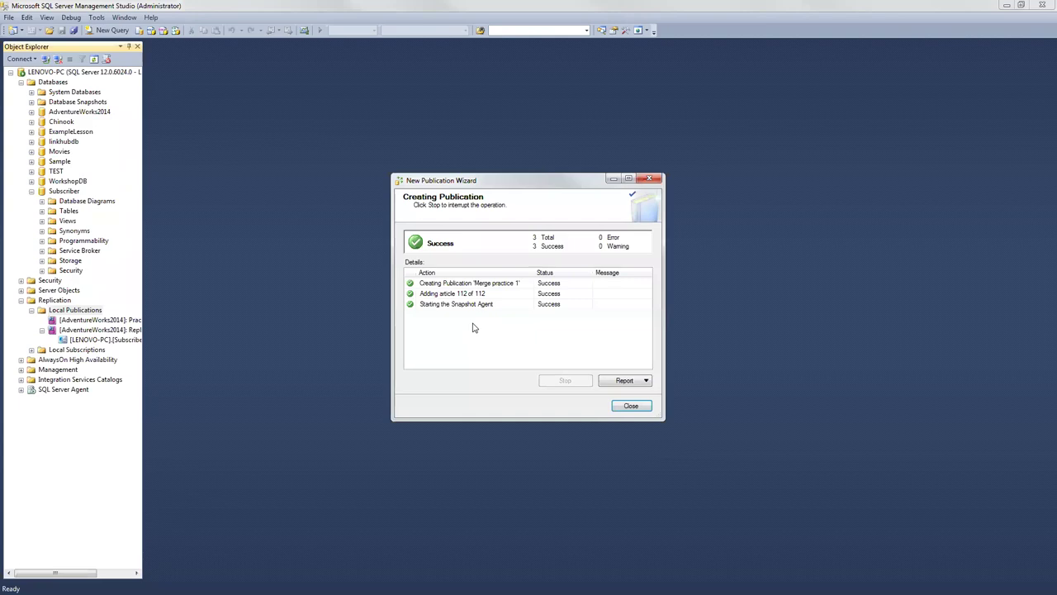
{"action": "left_click", "coordinate": [628, 406]}
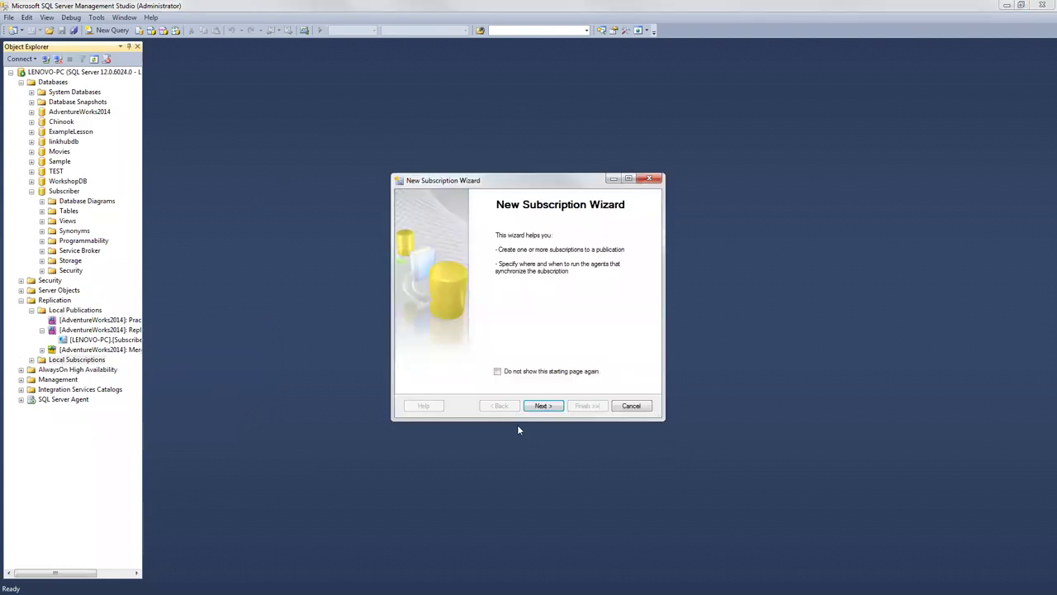
Step: Select the Merge practice 1 publication and choose pull subscriptions run at the Subscriber
{"action": "left_click", "coordinate": [538, 405]}
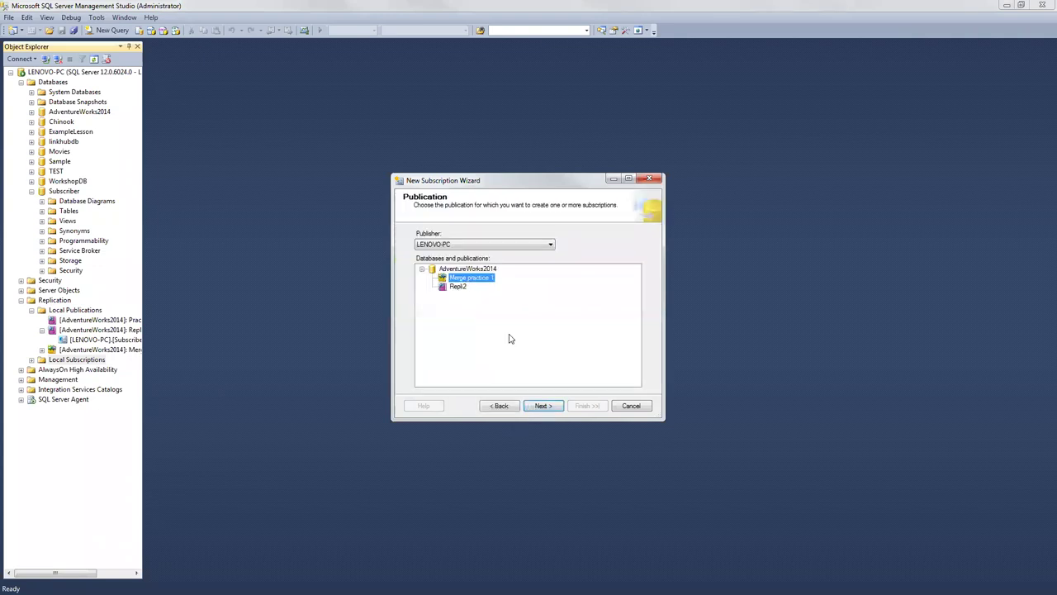
{"action": "left_click", "coordinate": [541, 406]}
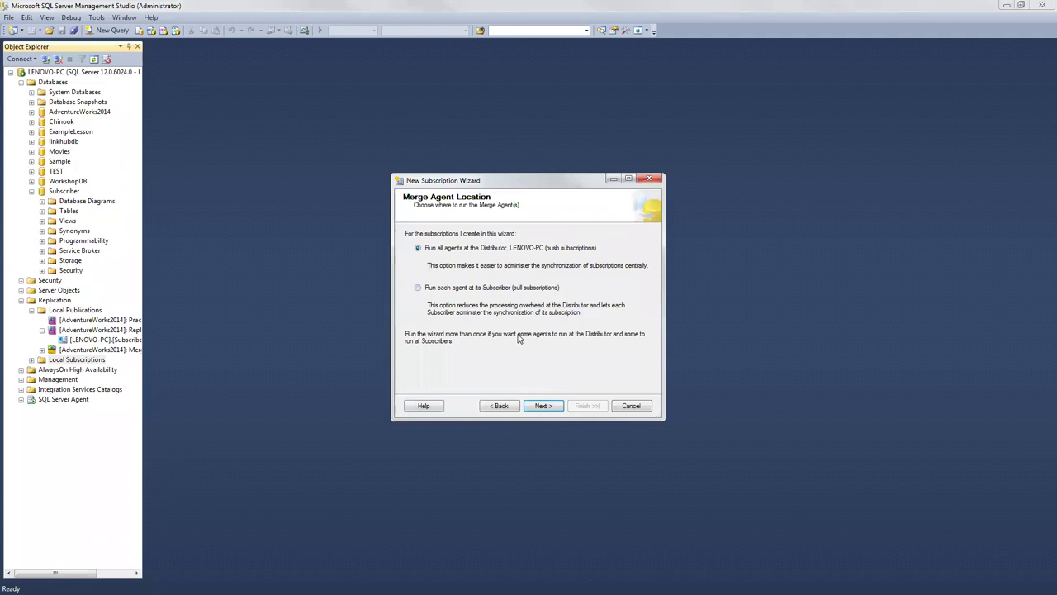
{"action": "left_click", "coordinate": [418, 289]}
Step: Tick LENOVO-PC as subscriber with the Subscriber database as its subscription database
{"action": "left_click", "coordinate": [533, 407]}
{"action": "left_click", "coordinate": [410, 255]}
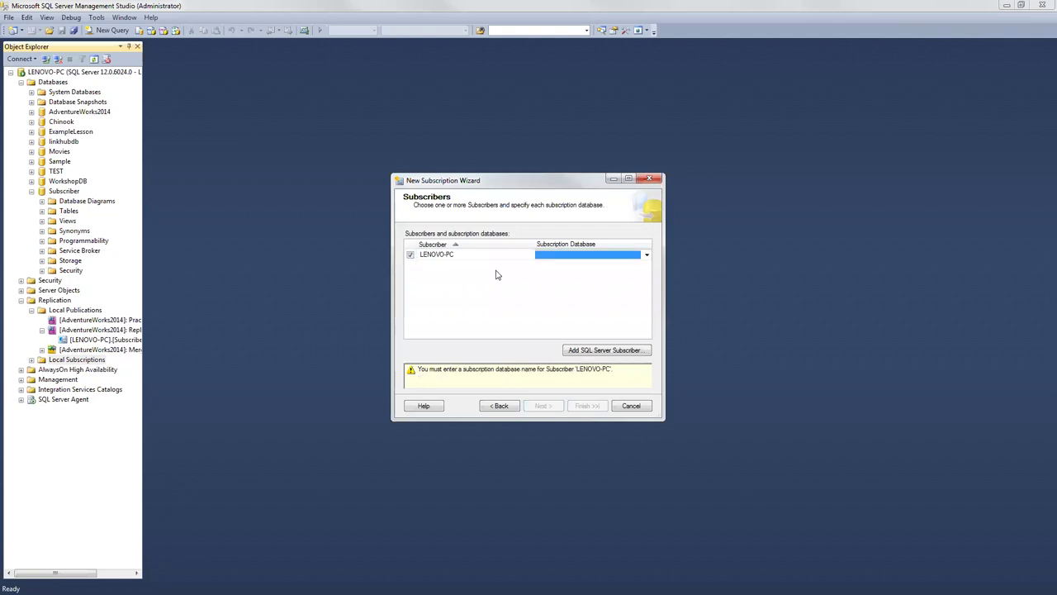
{"action": "left_click", "coordinate": [647, 255]}
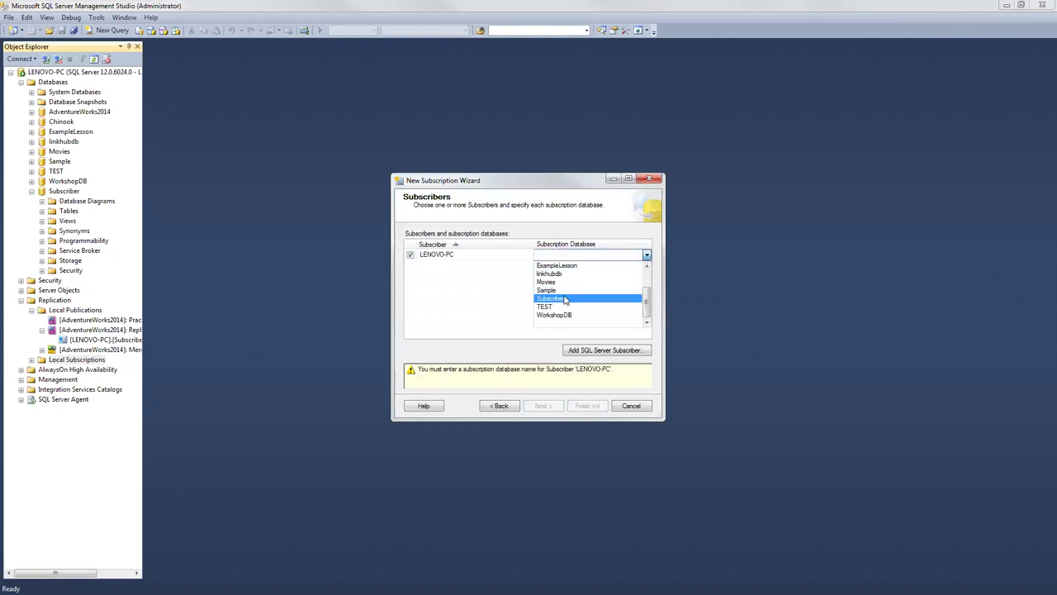
{"action": "left_click", "coordinate": [578, 298]}
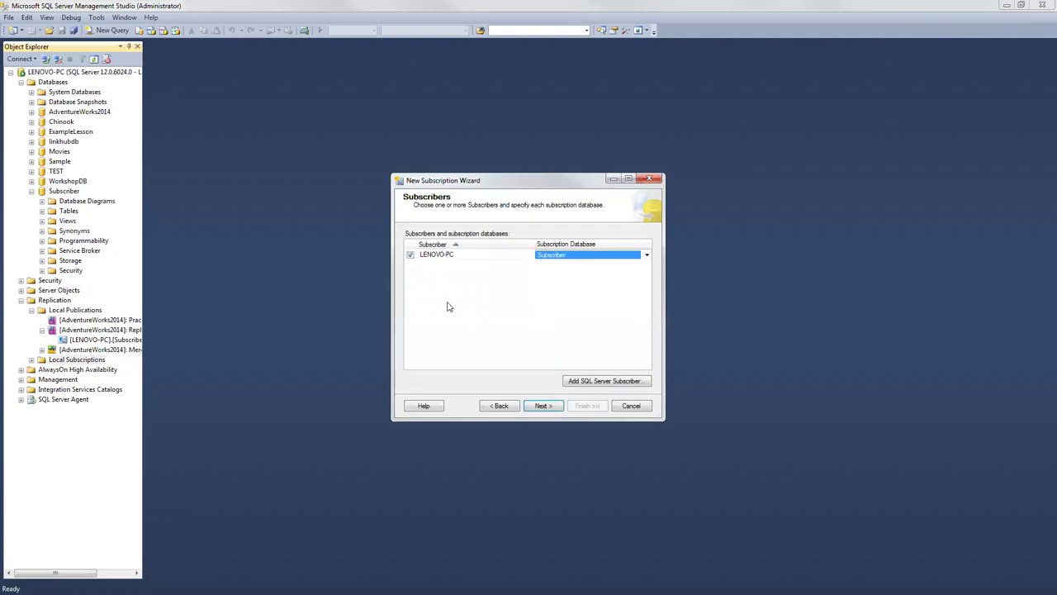
{"action": "left_click", "coordinate": [542, 405]}
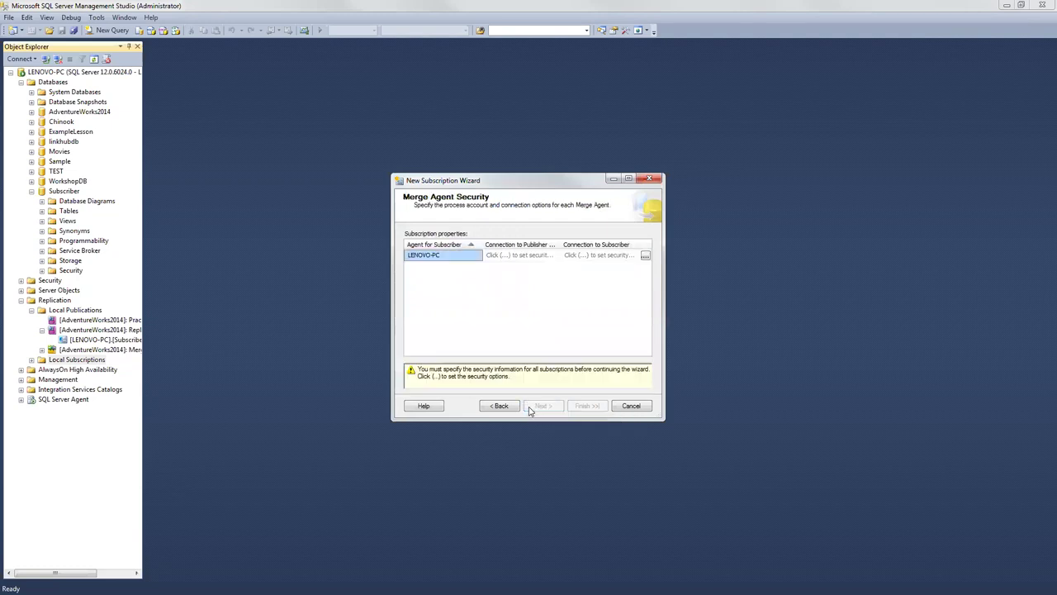
Step: Set LENOVO-PC's Merge Agent to the SQL Server Agent account with a SQL Server login and password
{"action": "left_click", "coordinate": [501, 257]}
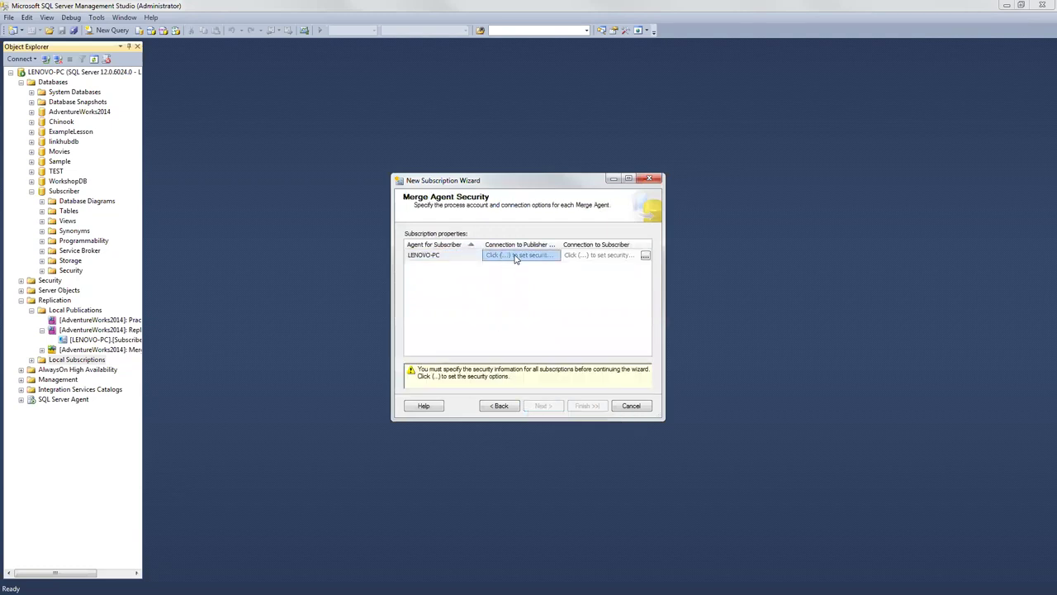
{"action": "left_click", "coordinate": [645, 256]}
{"action": "left_click", "coordinate": [400, 238]}
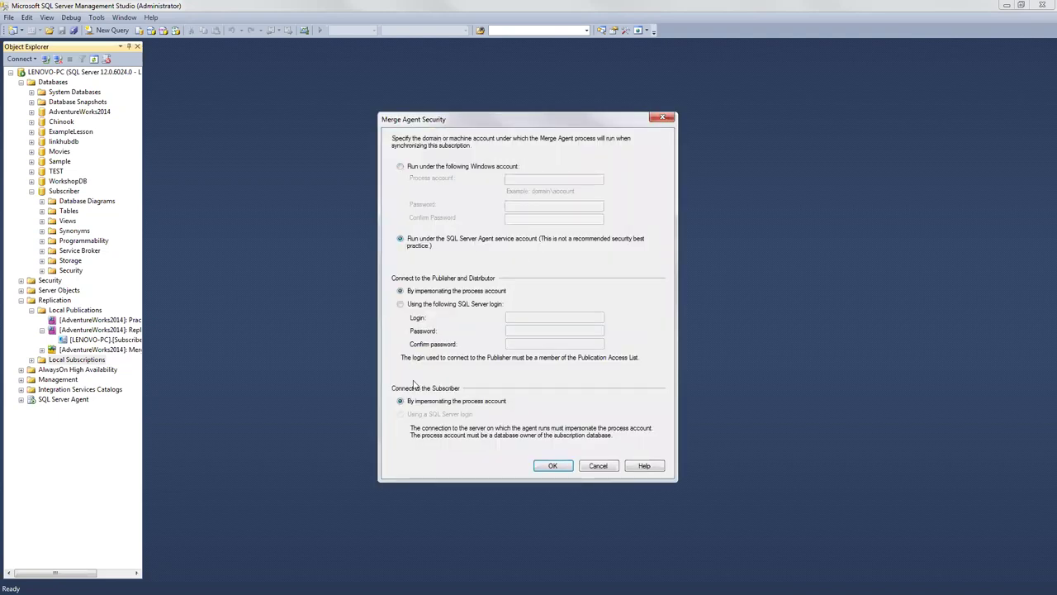
{"action": "left_click", "coordinate": [400, 304]}
{"action": "left_click", "coordinate": [533, 317]}
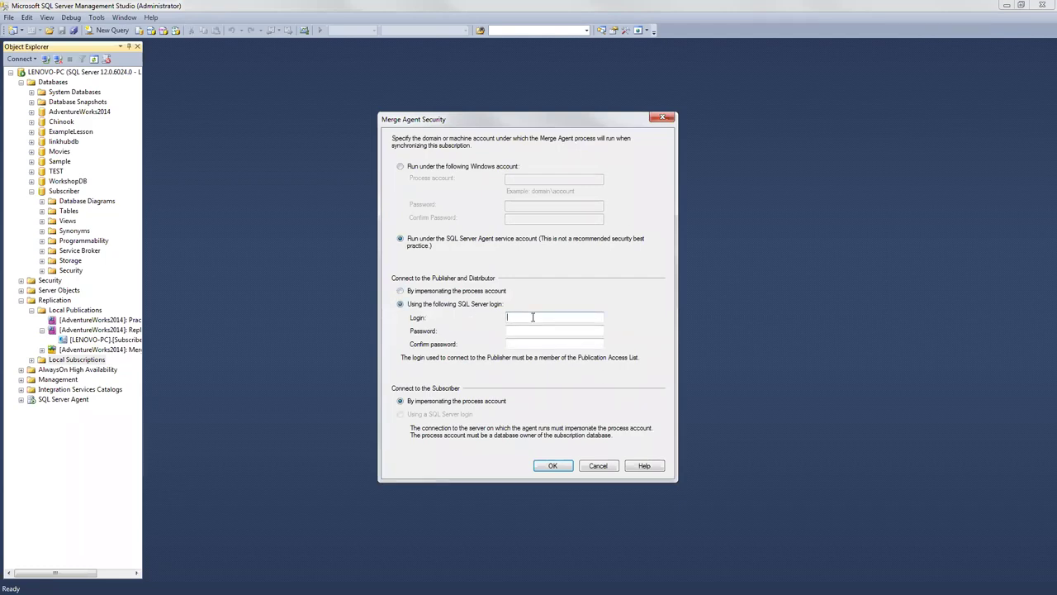
{"action": "type", "text": "Subscriber"}
{"action": "left_click", "coordinate": [507, 331]}
{"action": "type", "text": "**********"}
{"action": "left_click", "coordinate": [508, 343]}
{"action": "type", "text": "**********"}
{"action": "left_click", "coordinate": [553, 466]}
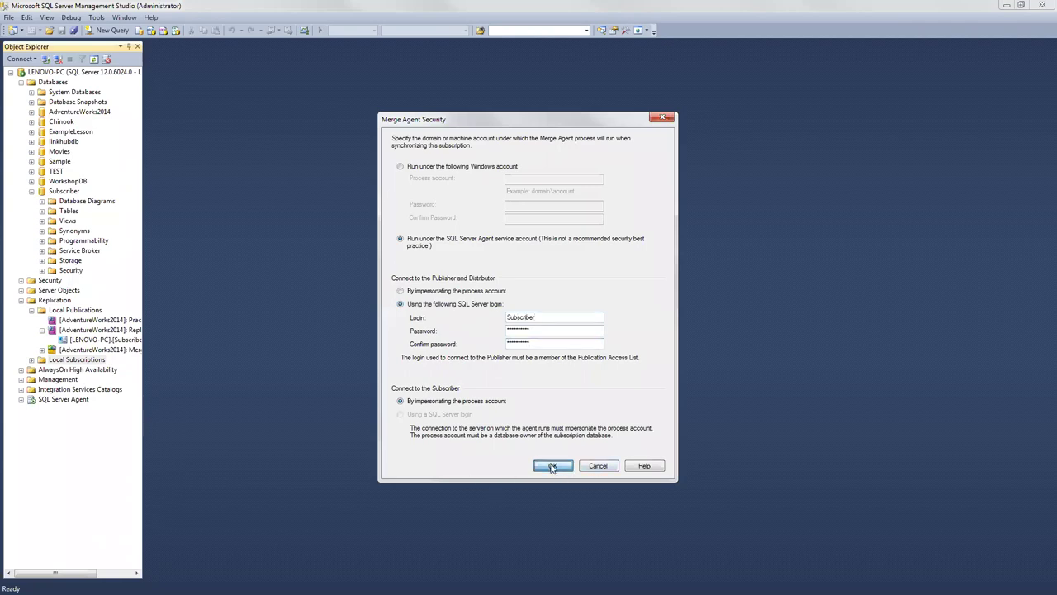
{"action": "left_click", "coordinate": [541, 406]}
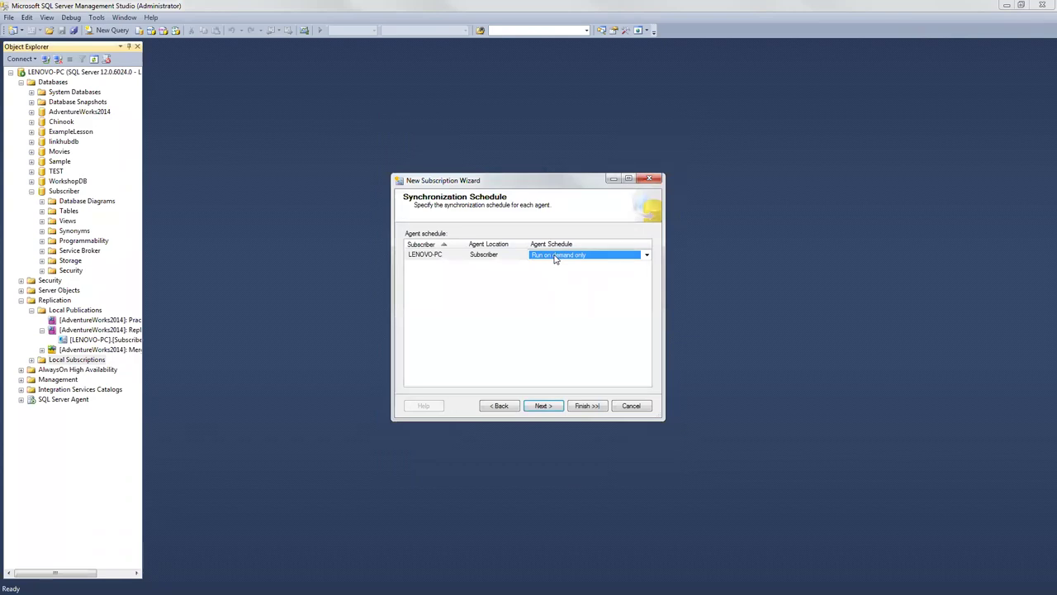
Step: Define a custom Merge Agent schedule recurring daily, every 5 hours
{"action": "left_click", "coordinate": [593, 255]}
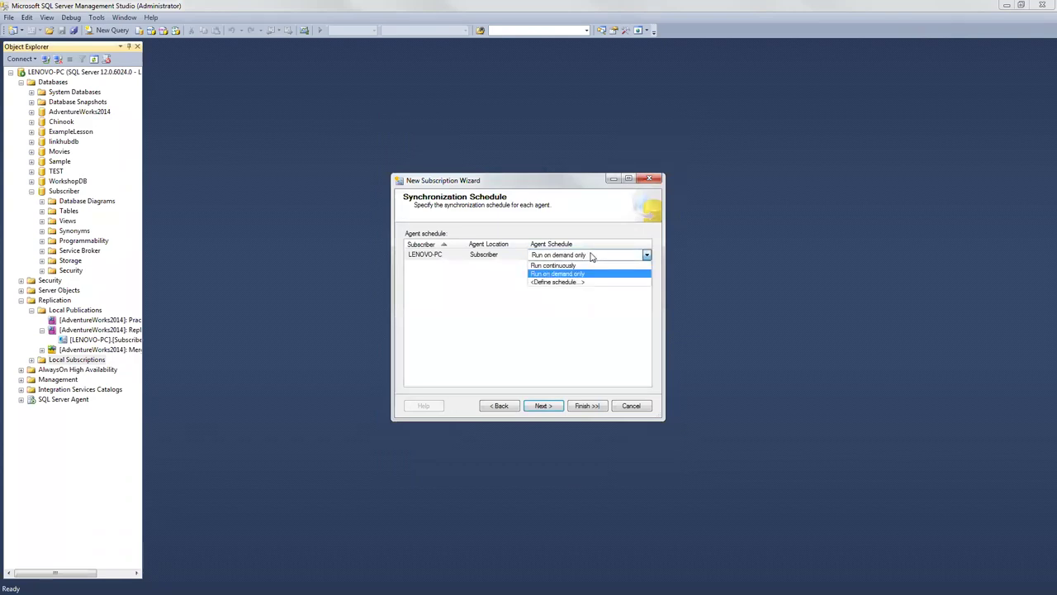
{"action": "left_click", "coordinate": [558, 282]}
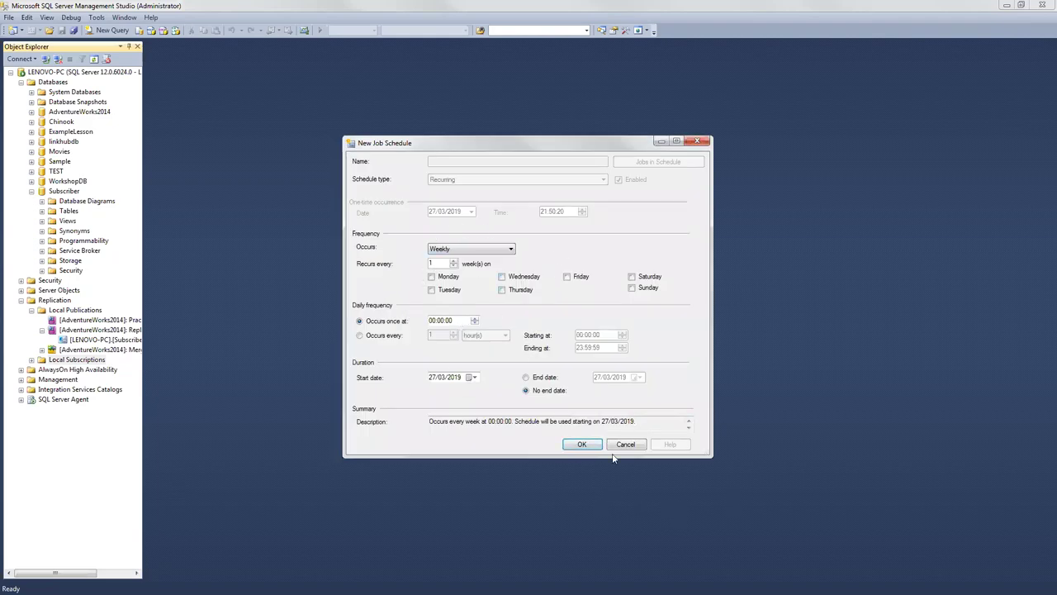
{"action": "left_click", "coordinate": [451, 250]}
{"action": "left_click", "coordinate": [449, 259]}
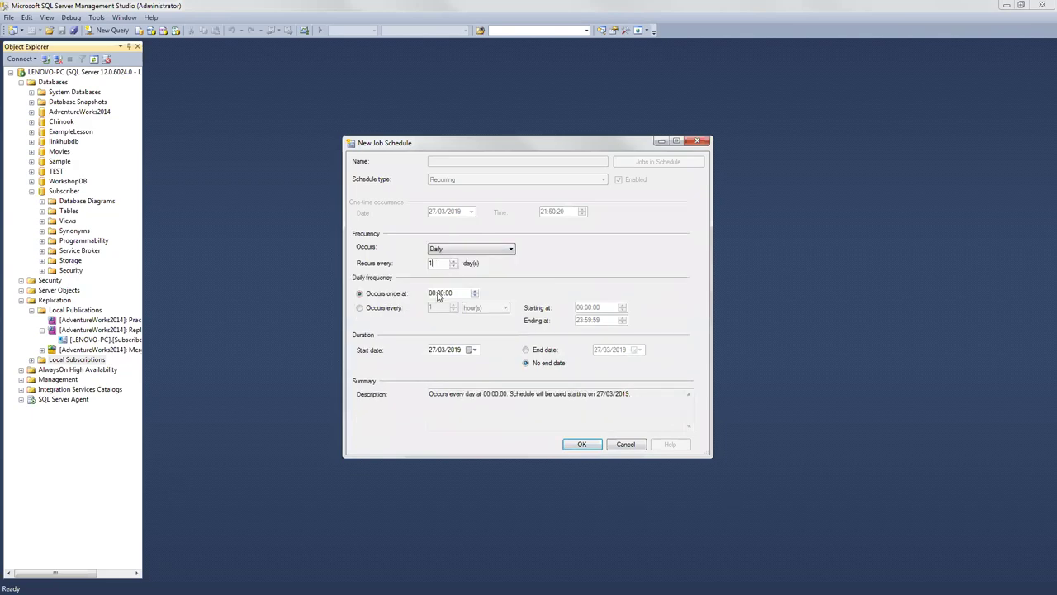
{"action": "left_click", "coordinate": [358, 308]}
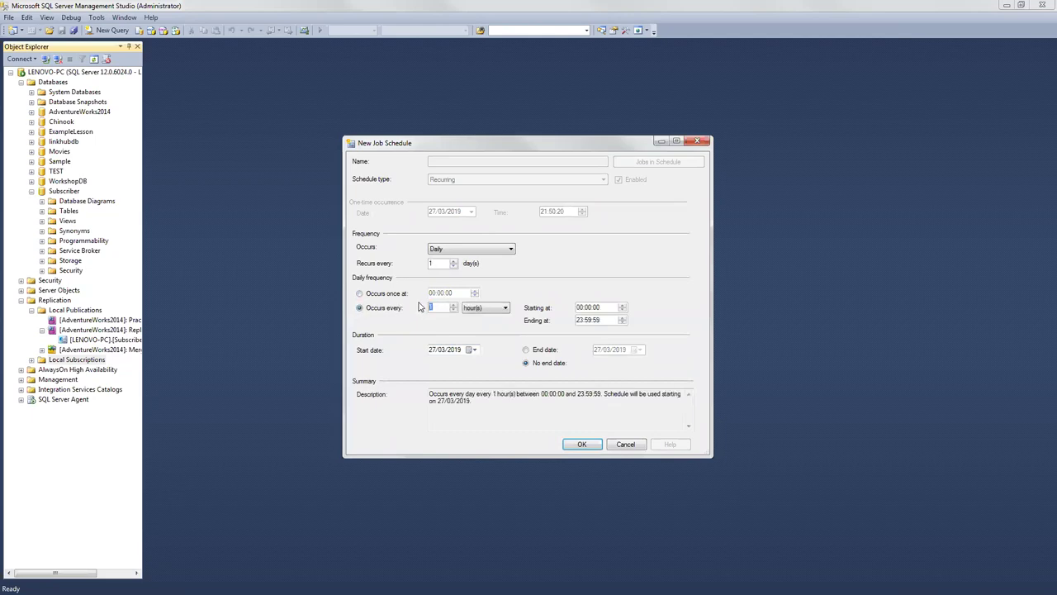
{"action": "type", "text": "5"}
{"action": "left_click", "coordinate": [586, 445]}
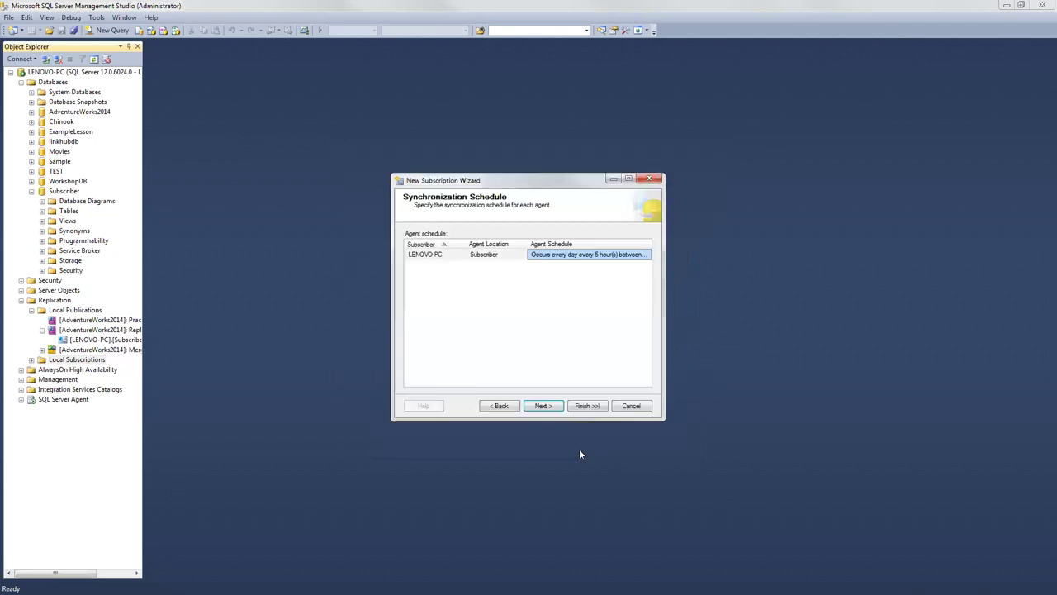
{"action": "left_click", "coordinate": [543, 405]}
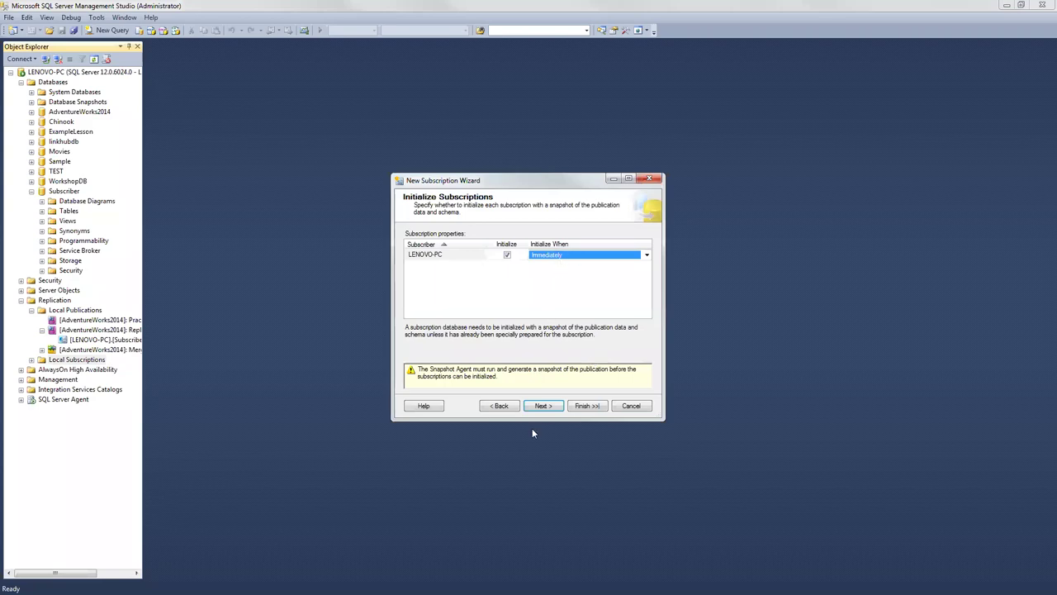
Step: Keep LENOVO-PC as a Client subscription with First to Publisher wins and reach Wizard Actions
{"action": "left_click", "coordinate": [543, 406]}
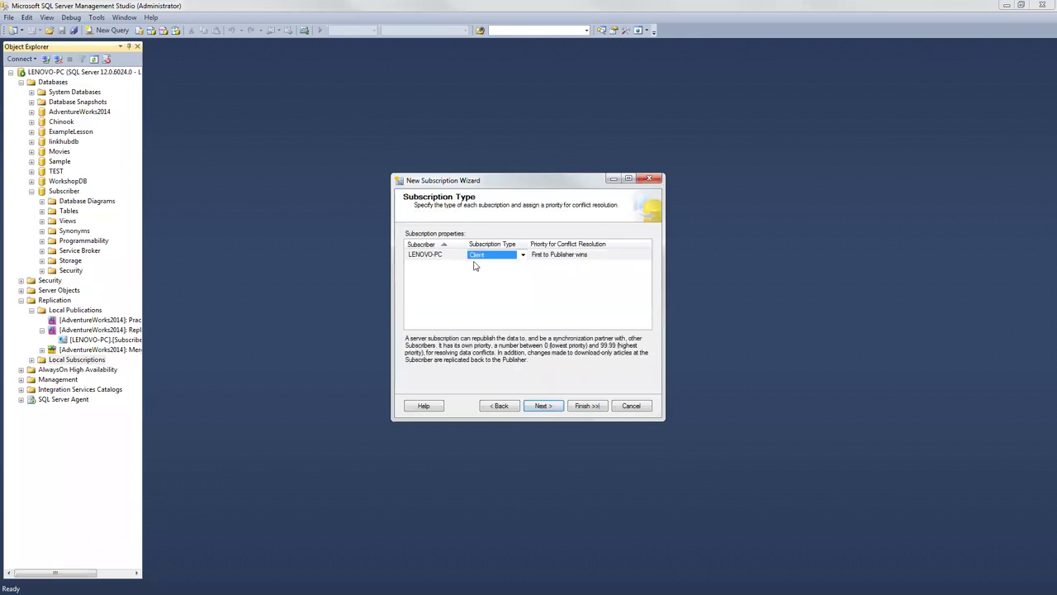
{"action": "left_click", "coordinate": [507, 257]}
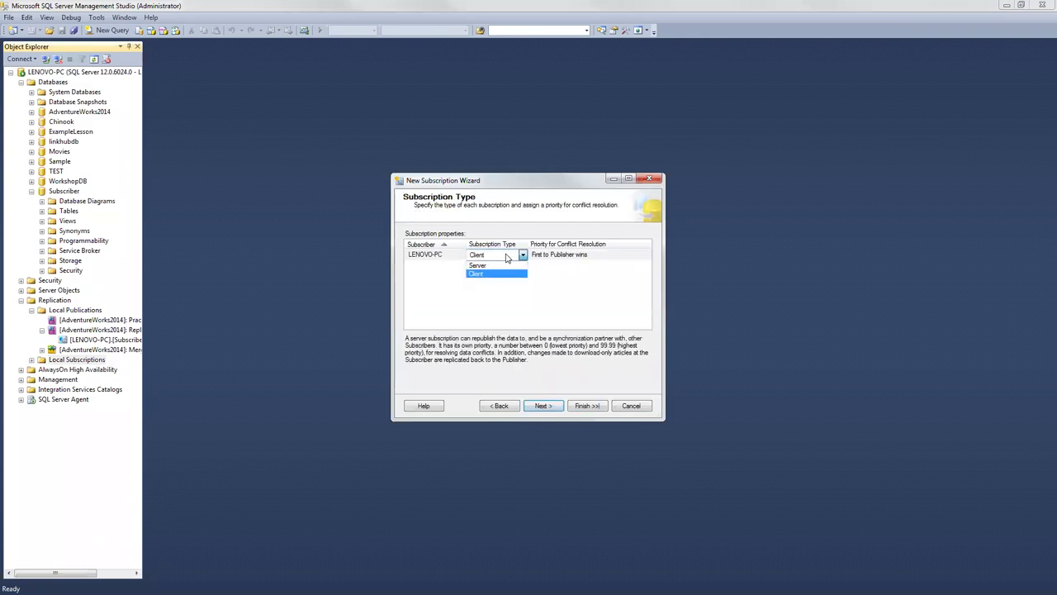
{"action": "left_click", "coordinate": [507, 257]}
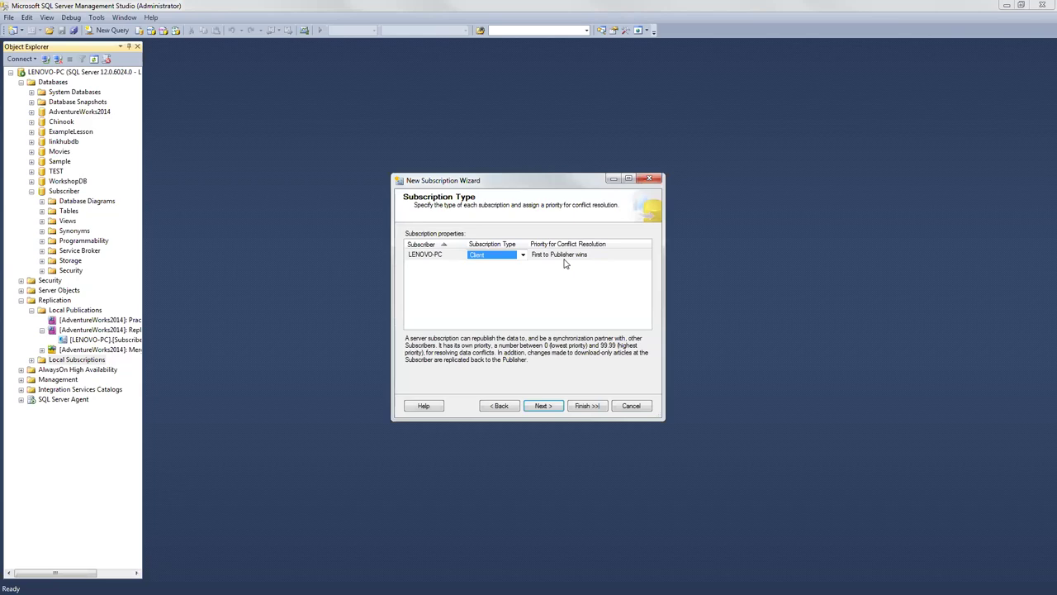
{"action": "left_click", "coordinate": [545, 257]}
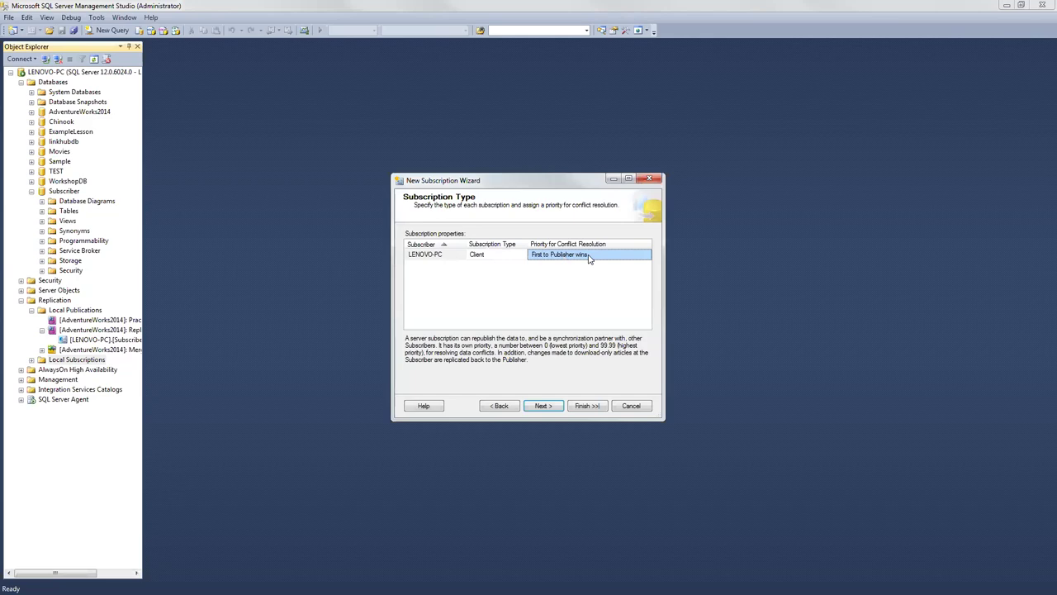
{"action": "left_click", "coordinate": [488, 256]}
{"action": "left_click", "coordinate": [543, 405]}
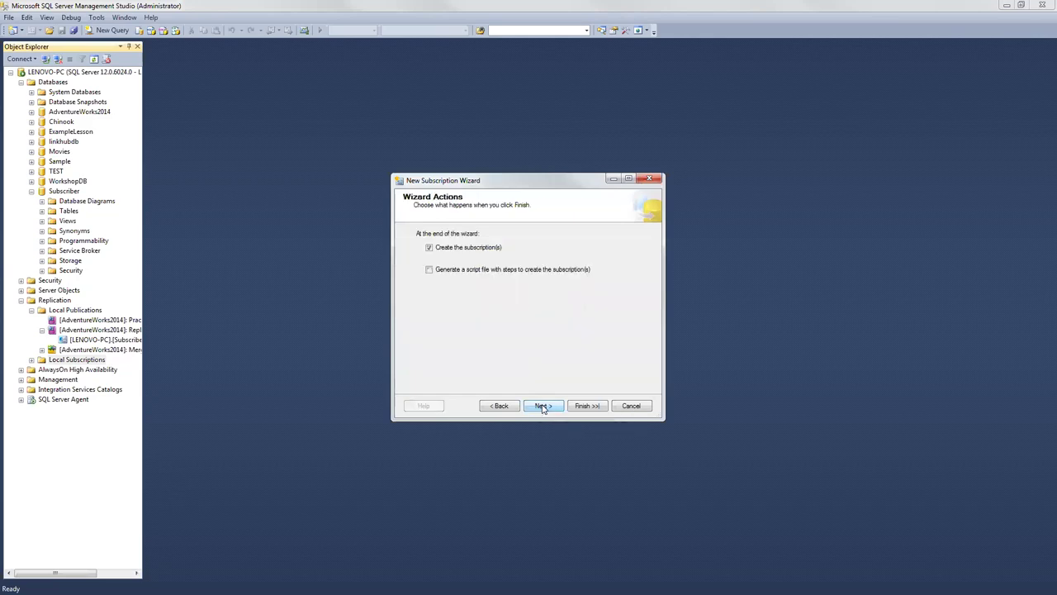
Step: Finish the subscription wizard, read the error 21280 details, and close the wizard
{"action": "left_click", "coordinate": [590, 406]}
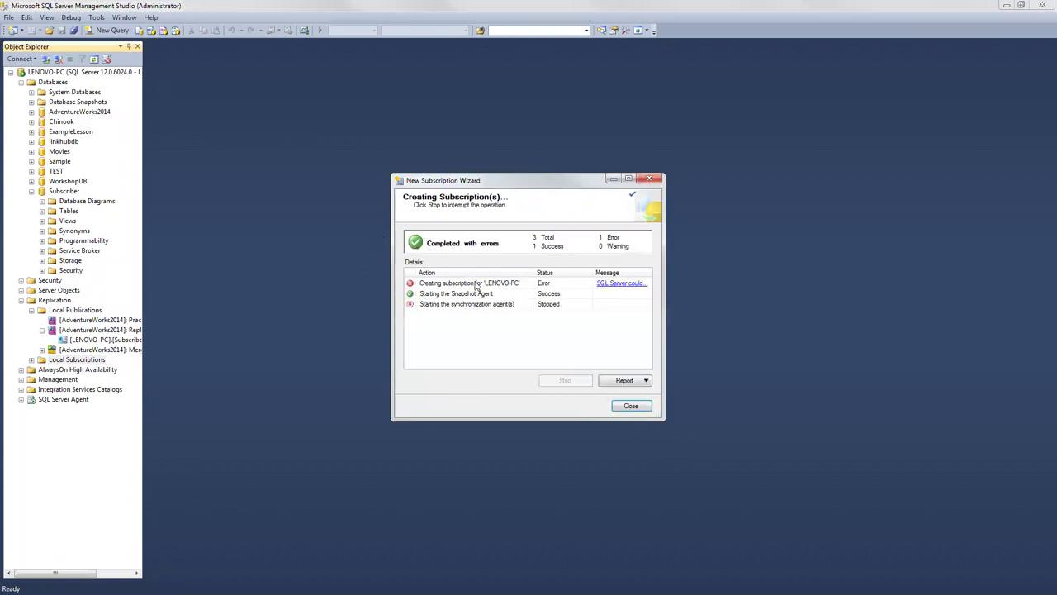
{"action": "left_click", "coordinate": [608, 286]}
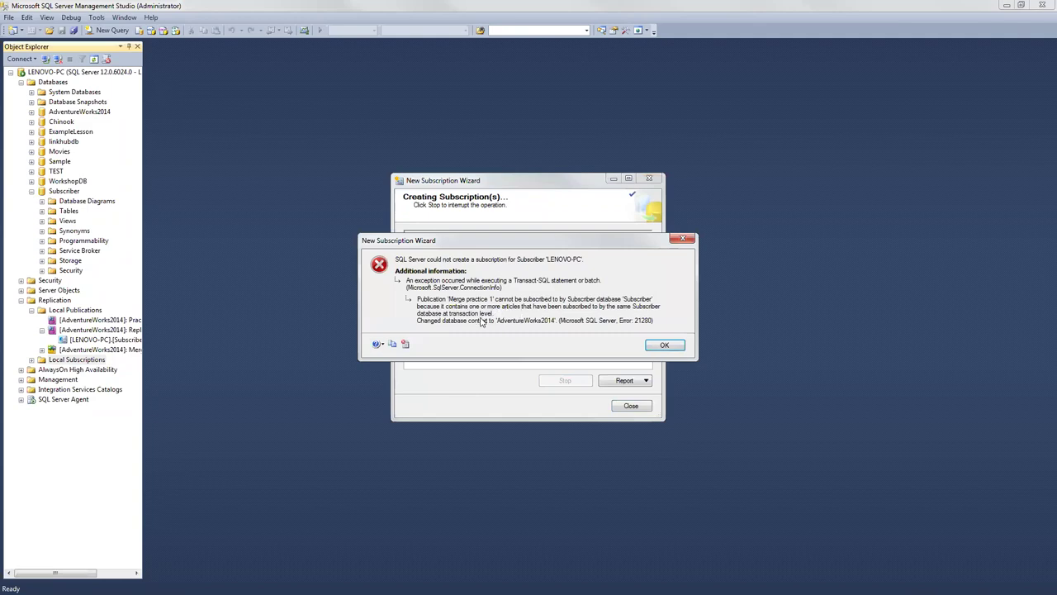
{"action": "left_click", "coordinate": [666, 345]}
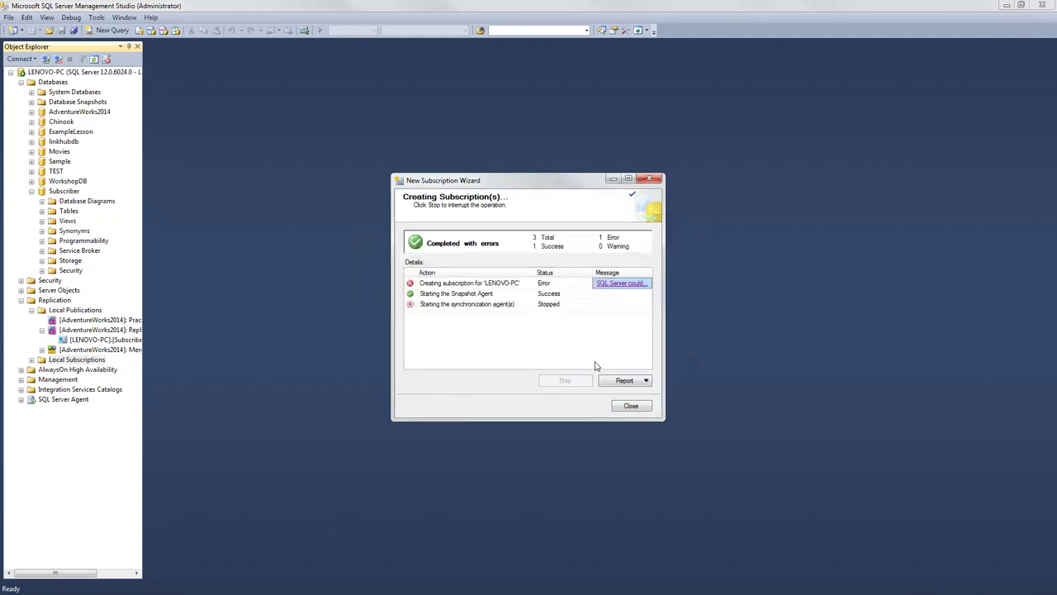
{"action": "left_click", "coordinate": [630, 406]}
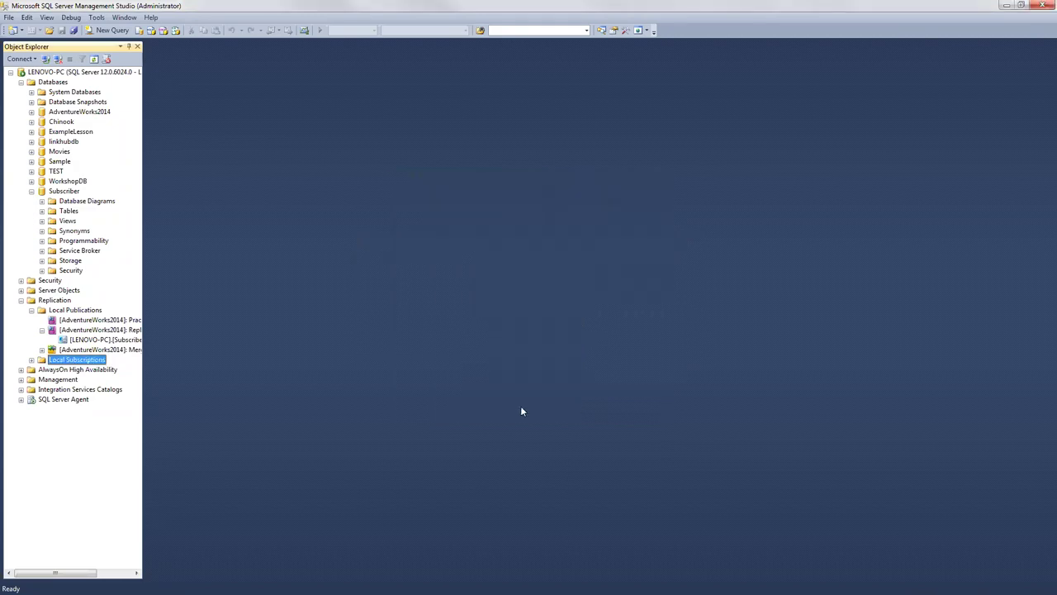
{"action": "left_click", "coordinate": [66, 321]}
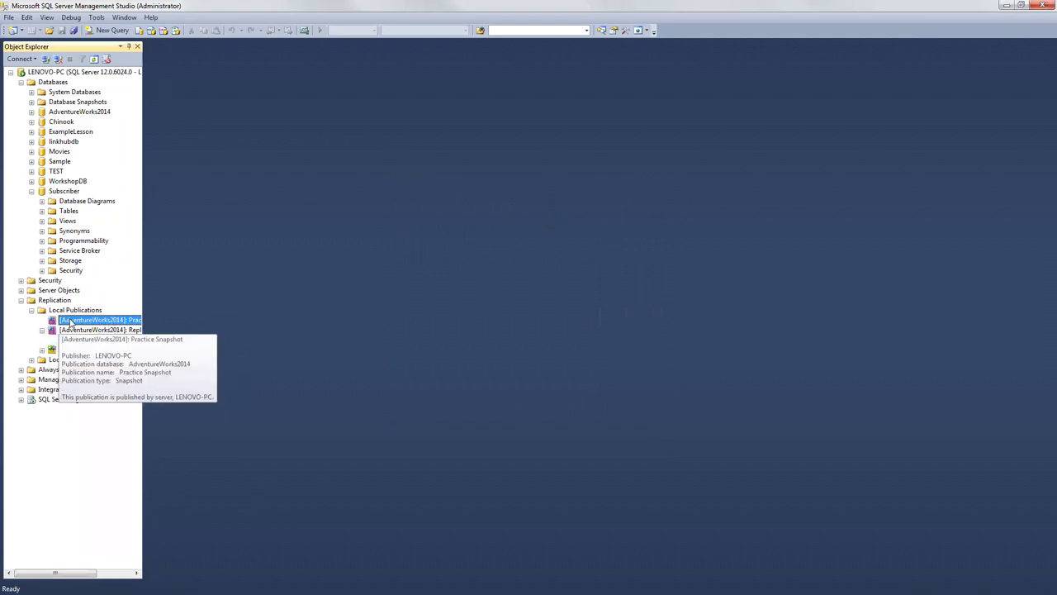
{"action": "right_click", "coordinate": [66, 331]}
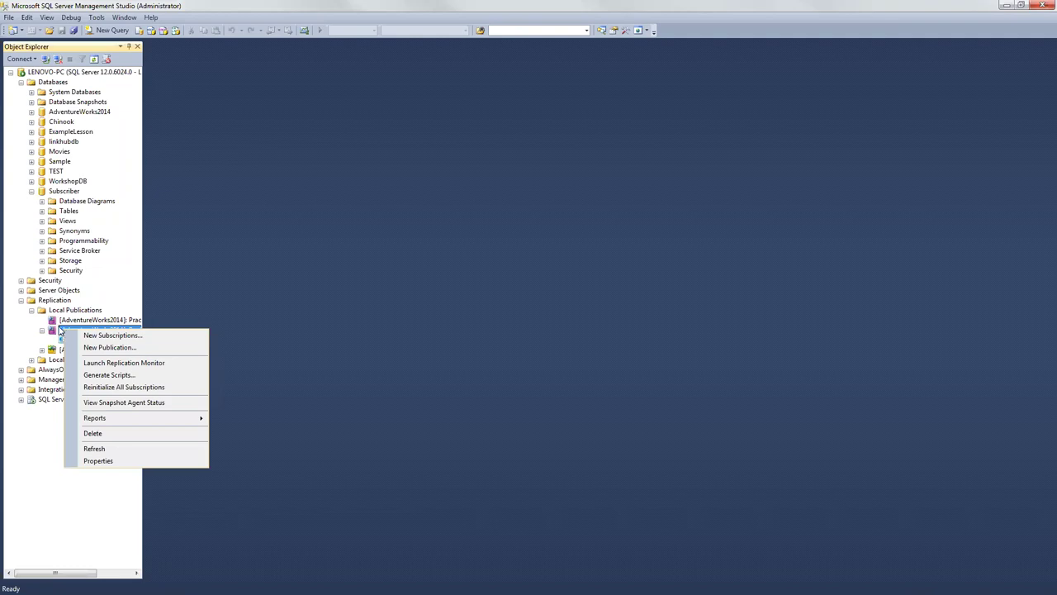
{"action": "left_click", "coordinate": [54, 335]}
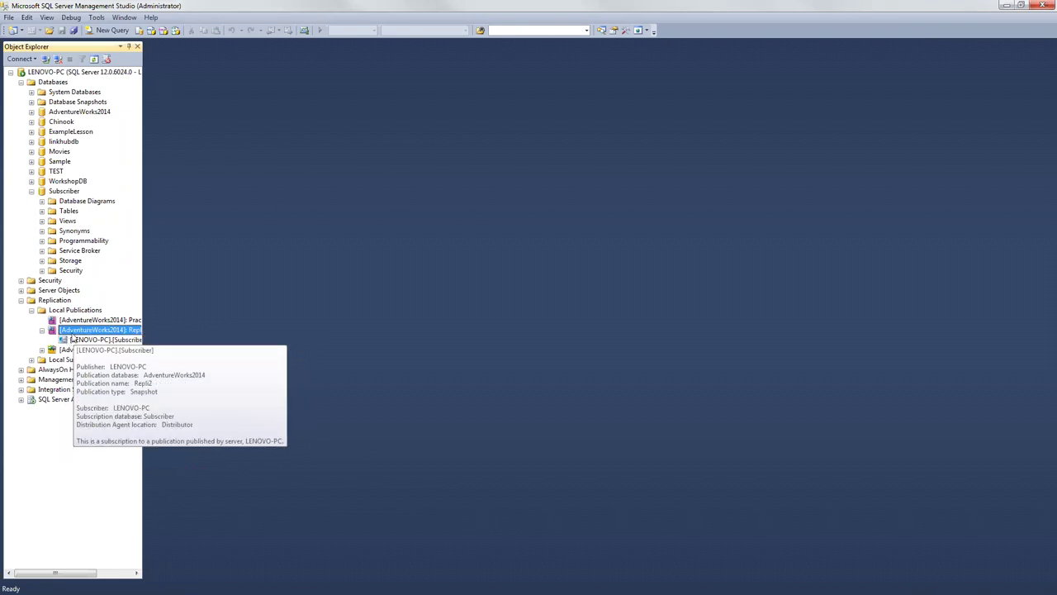
{"action": "right_click", "coordinate": [116, 331]}
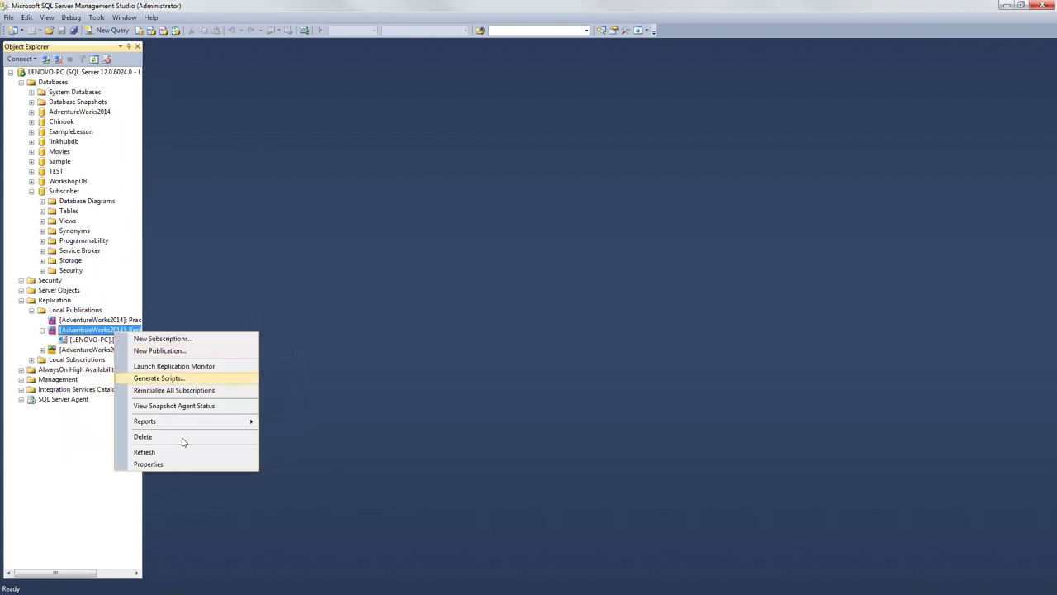
{"action": "left_click", "coordinate": [148, 437]}
{"action": "left_click", "coordinate": [609, 327]}
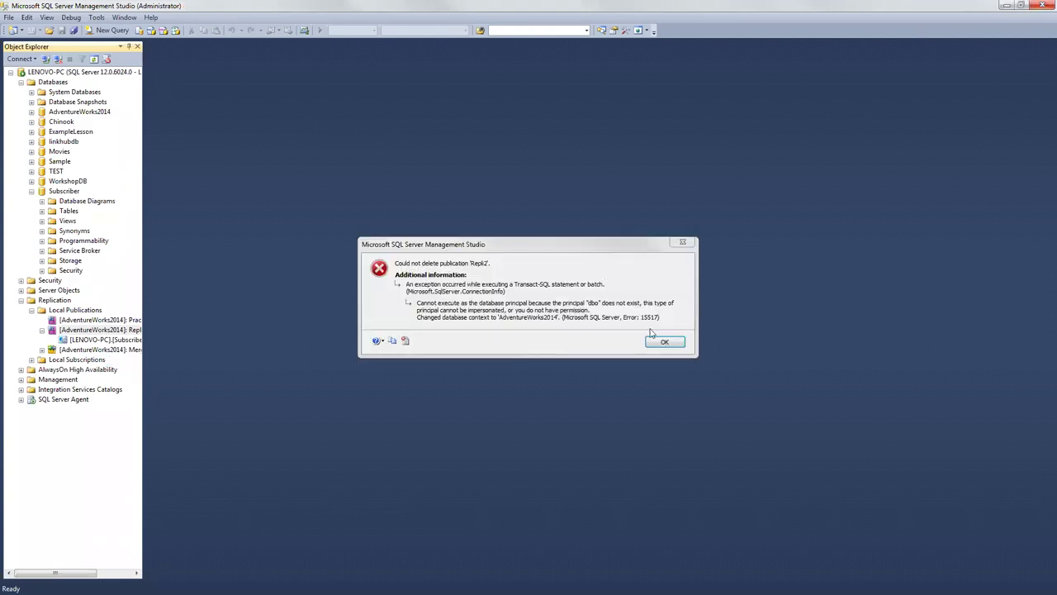
{"action": "left_click", "coordinate": [666, 342]}
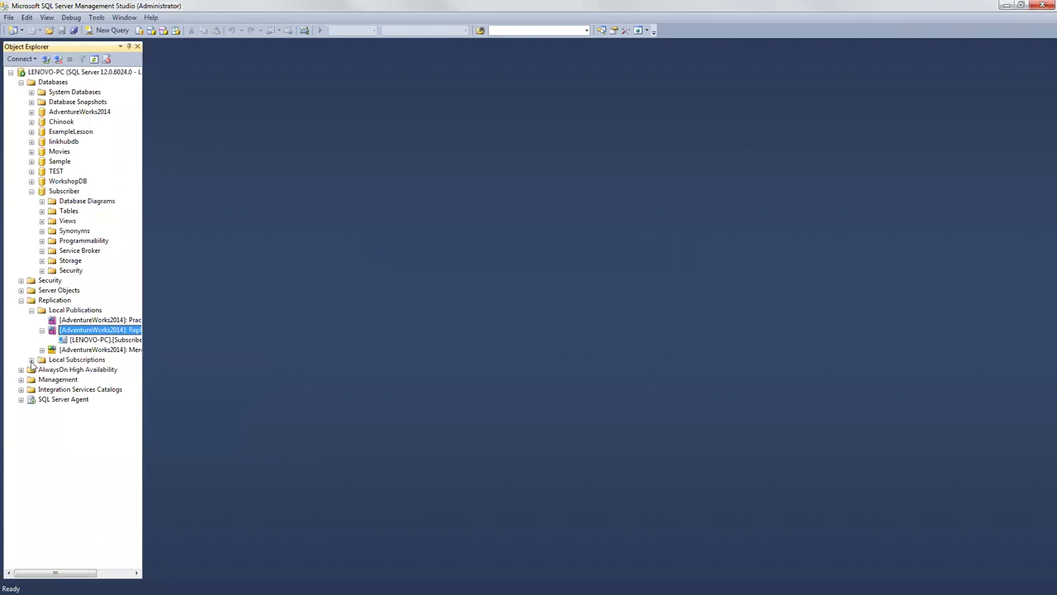
Step: Delete the existing Repli2 local subscription and launch the New Subscription wizard from Local Subscriptions
{"action": "left_click", "coordinate": [31, 360]}
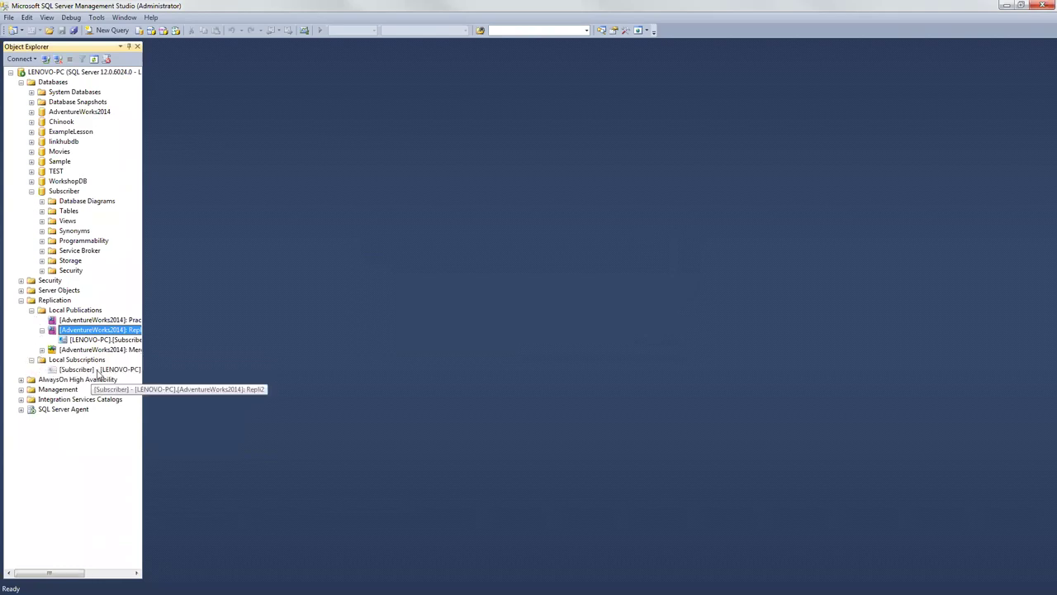
{"action": "right_click", "coordinate": [98, 371]}
{"action": "left_click", "coordinate": [151, 426]}
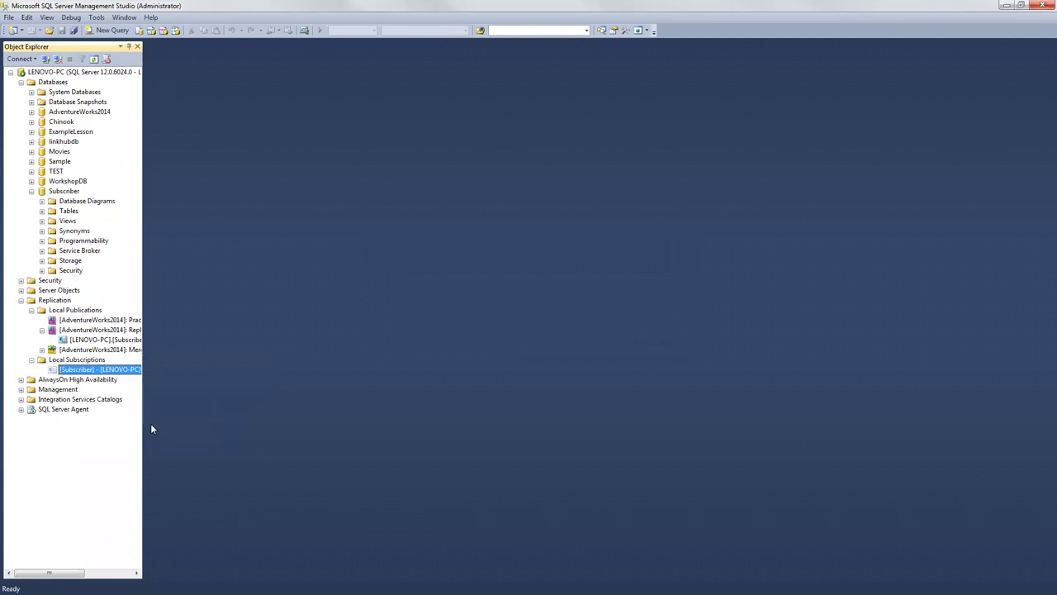
{"action": "left_click", "coordinate": [611, 331]}
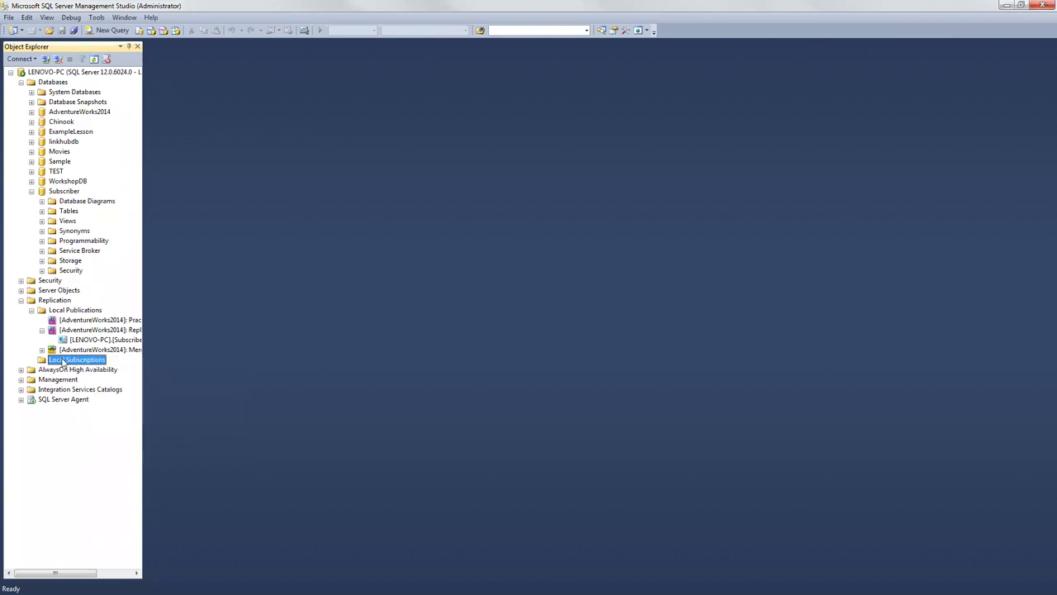
{"action": "right_click", "coordinate": [62, 360]}
{"action": "left_click", "coordinate": [79, 369]}
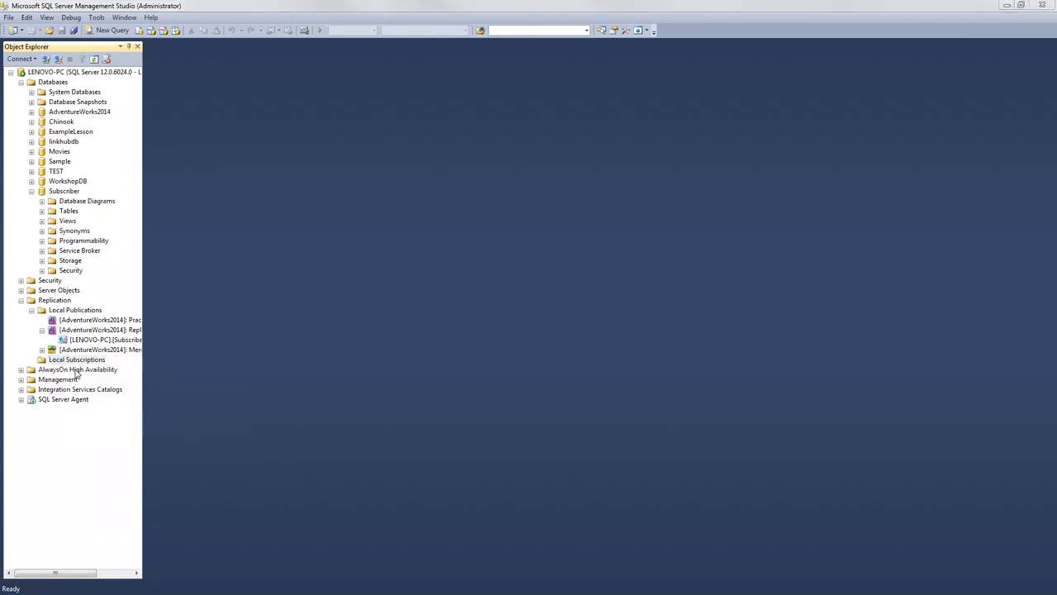
Step: Choose the Merge practice 1 publication with a pull subscription that runs the agent at the Subscriber
{"action": "left_click", "coordinate": [542, 408]}
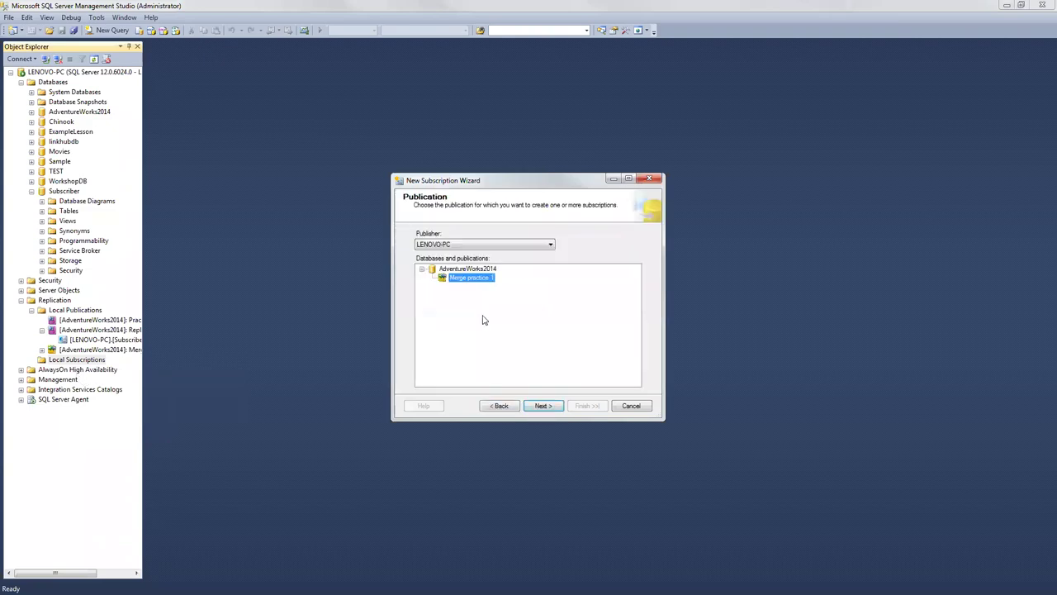
{"action": "left_click", "coordinate": [543, 406]}
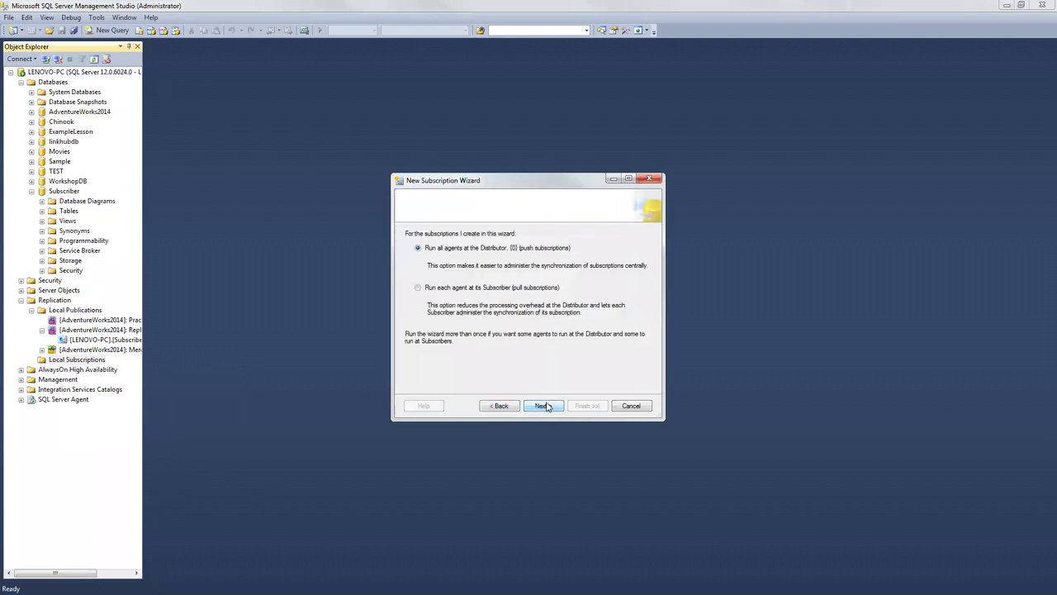
{"action": "left_click", "coordinate": [418, 288]}
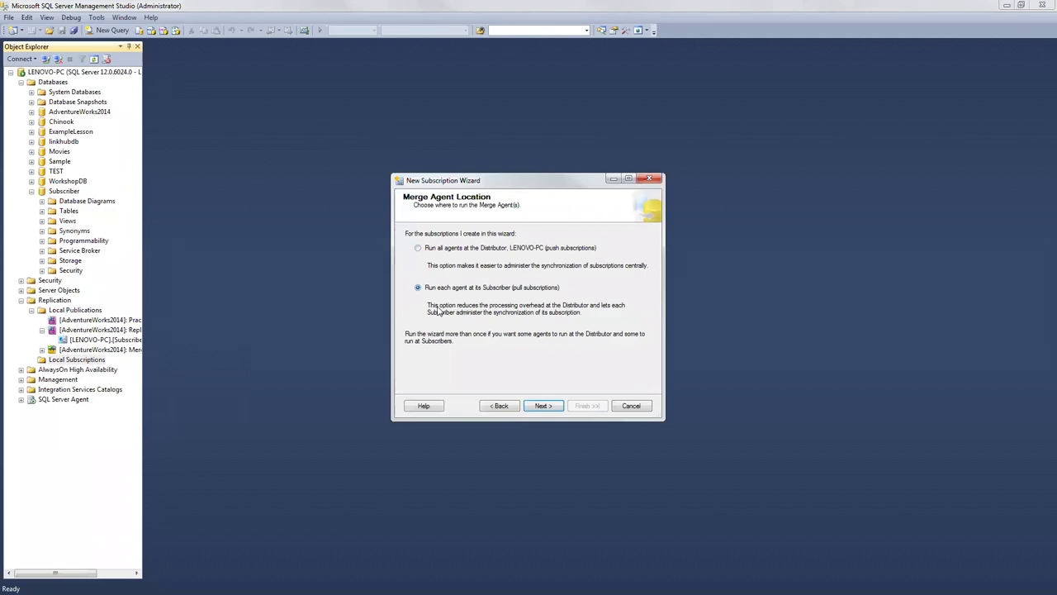
{"action": "left_click", "coordinate": [543, 406]}
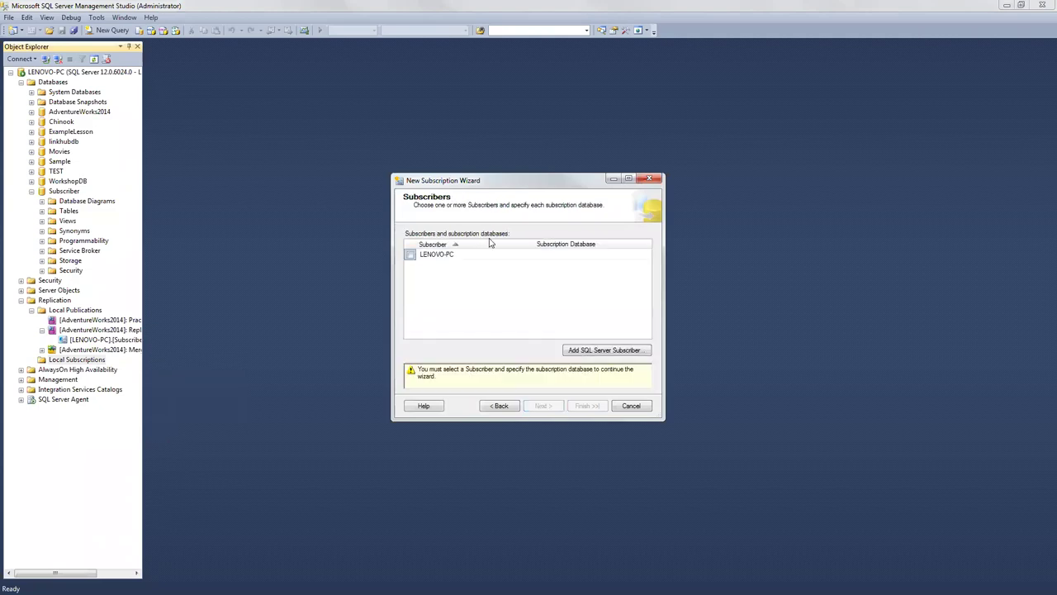
Step: Add LENOVO-PC with the Subscriber database and run its agent under the SQL Server Agent account
{"action": "left_click", "coordinate": [584, 350]}
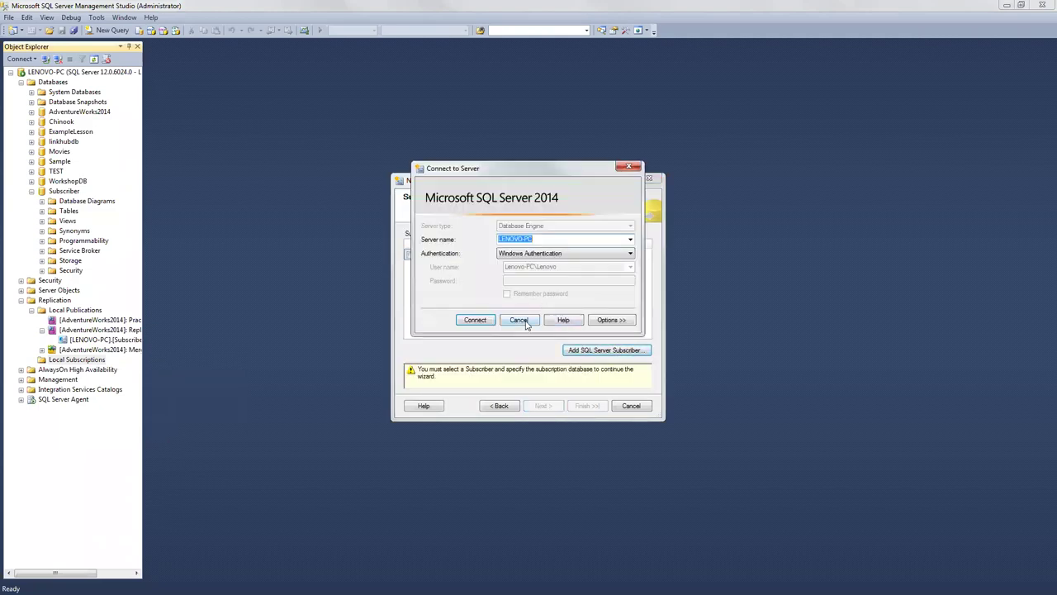
{"action": "left_click", "coordinate": [518, 321]}
{"action": "left_click", "coordinate": [411, 255]}
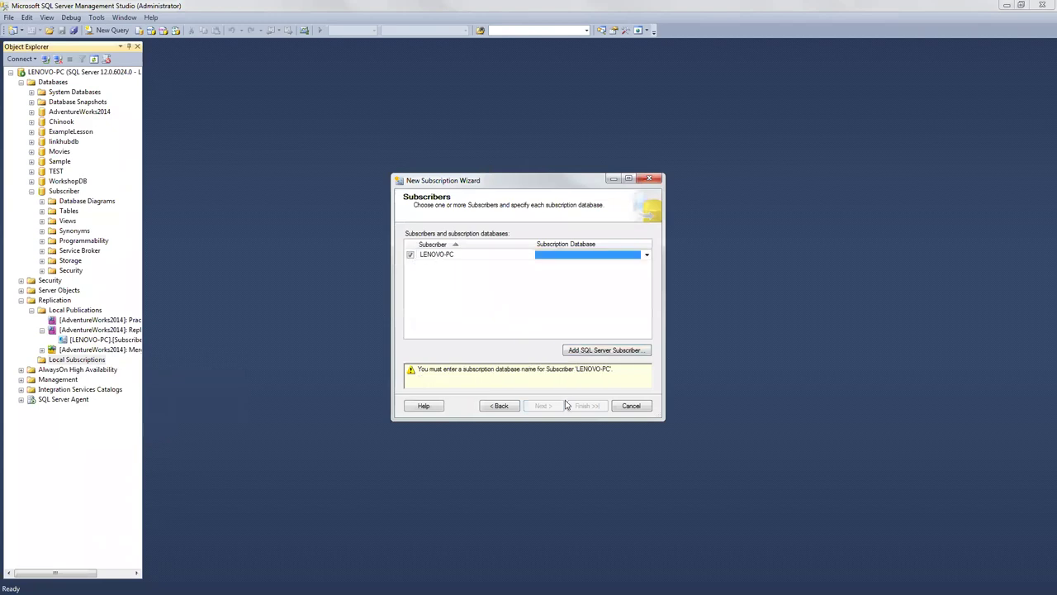
{"action": "left_click", "coordinate": [615, 255]}
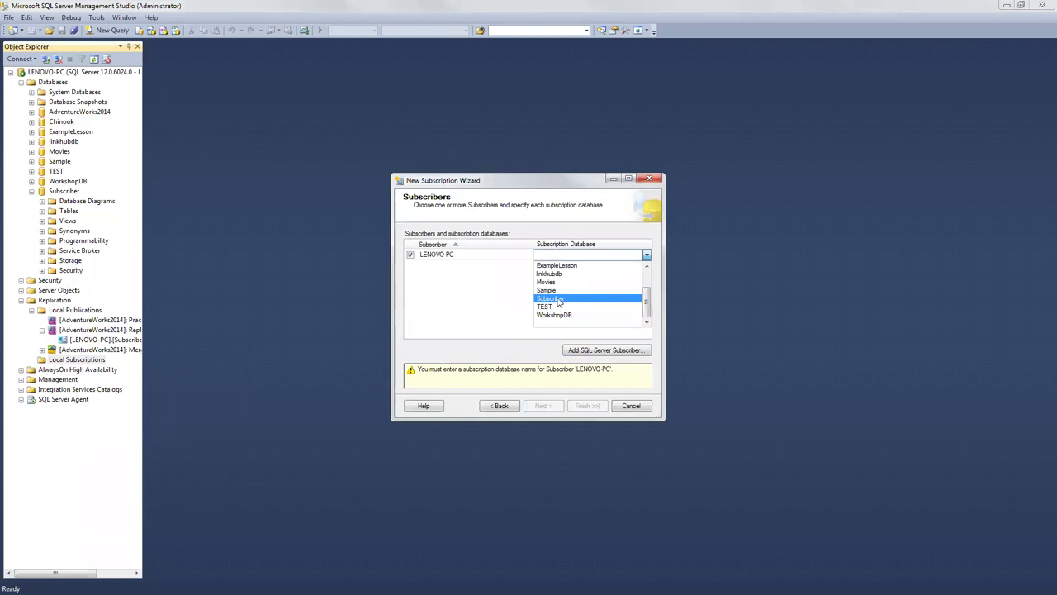
{"action": "left_click", "coordinate": [558, 299]}
{"action": "left_click", "coordinate": [542, 406]}
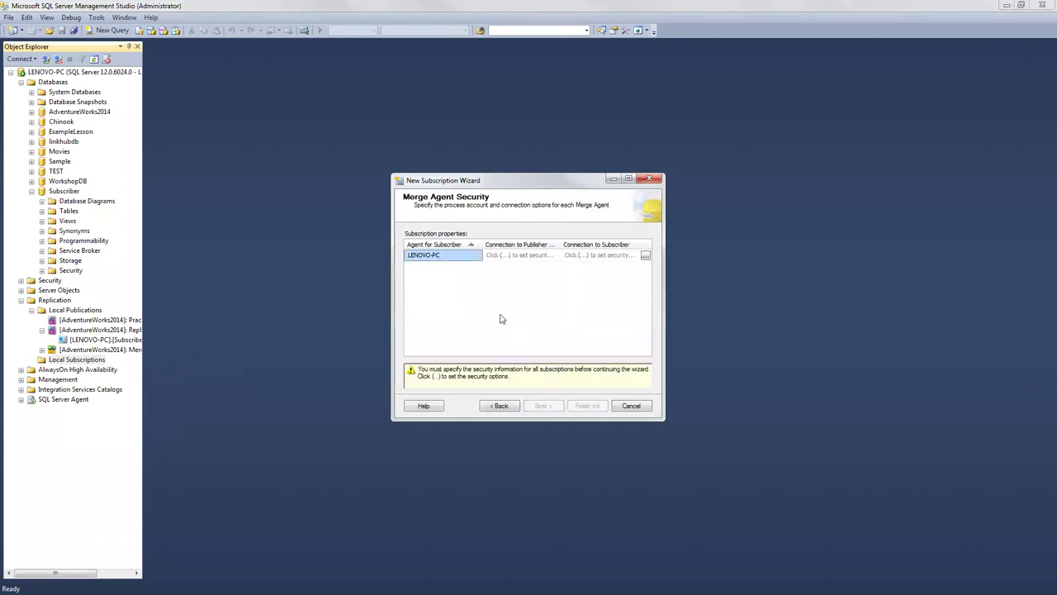
{"action": "left_click", "coordinate": [646, 255]}
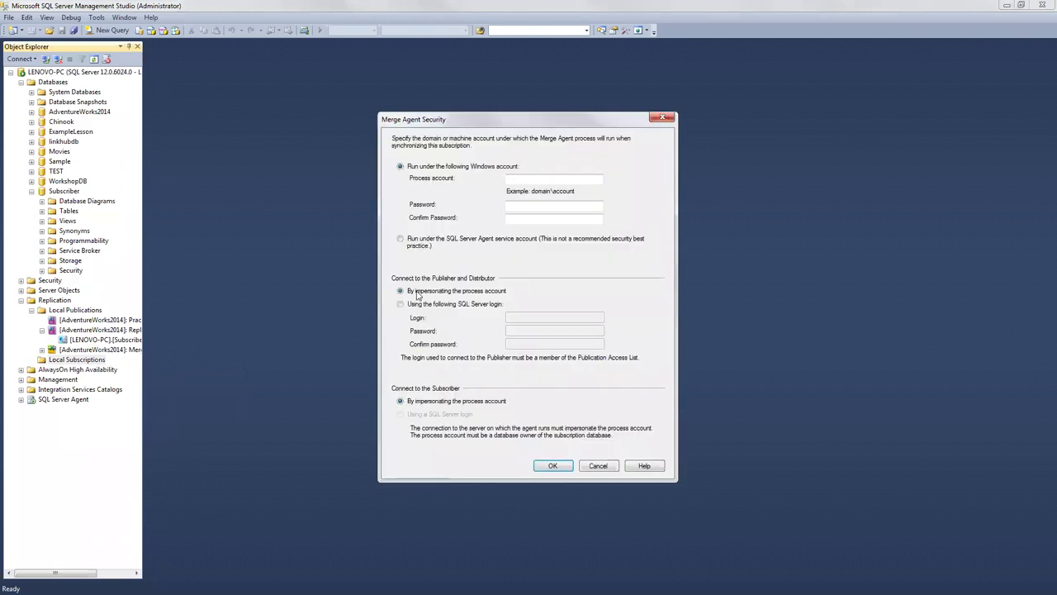
{"action": "left_click", "coordinate": [401, 239]}
Step: Have the merge agent connect to the Publisher with SQL Server login 'Subscriber' and its password
{"action": "left_click", "coordinate": [400, 304]}
{"action": "left_click", "coordinate": [523, 318]}
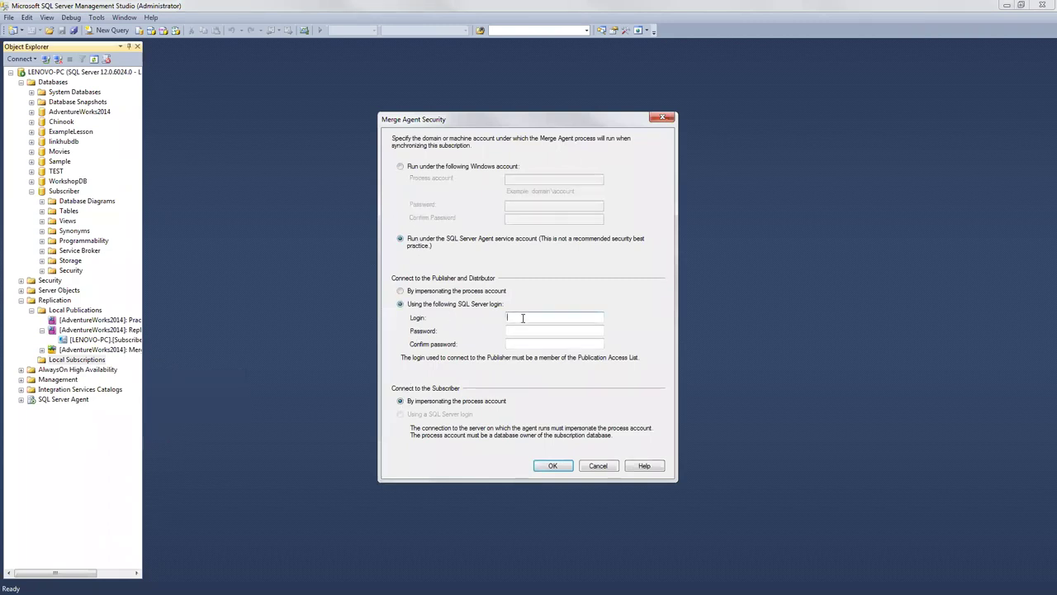
{"action": "type", "text": "Subscriber"}
{"action": "key", "text": "Tab"}
{"action": "key", "text": "BackSpace"}
{"action": "key", "text": "BackSpace"}
{"action": "key", "text": "BackSpace"}
{"action": "type", "text": "*****"}
{"action": "left_click", "coordinate": [508, 344]}
{"action": "type", "text": "**********"}
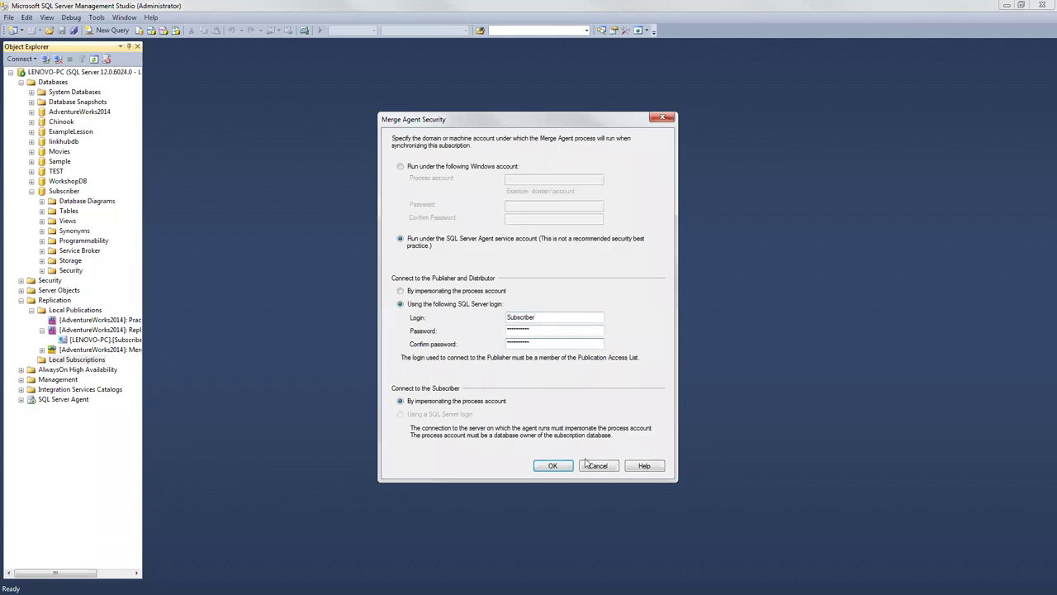
{"action": "left_click", "coordinate": [547, 468]}
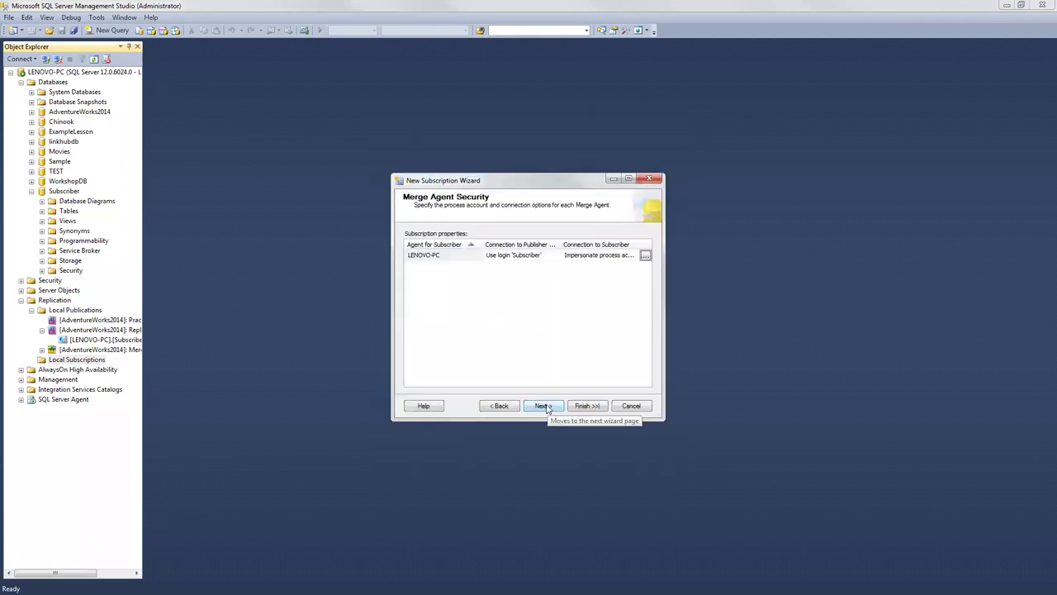
Step: Give the Merge Agent a custom synchronization schedule recurring daily every 5 hours
{"action": "left_click", "coordinate": [542, 406]}
{"action": "left_click", "coordinate": [575, 258]}
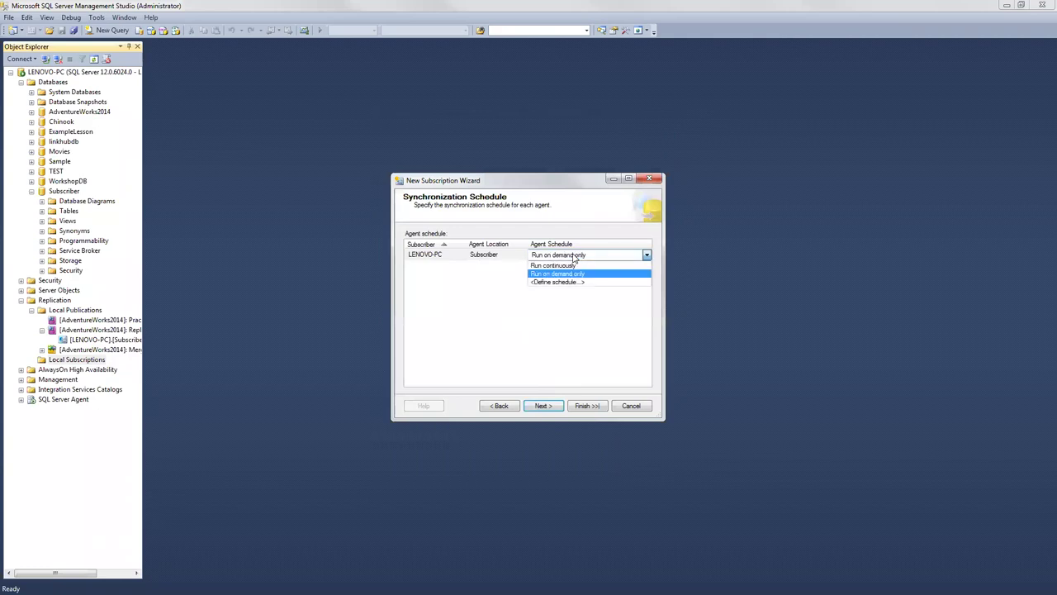
{"action": "left_click", "coordinate": [576, 257]}
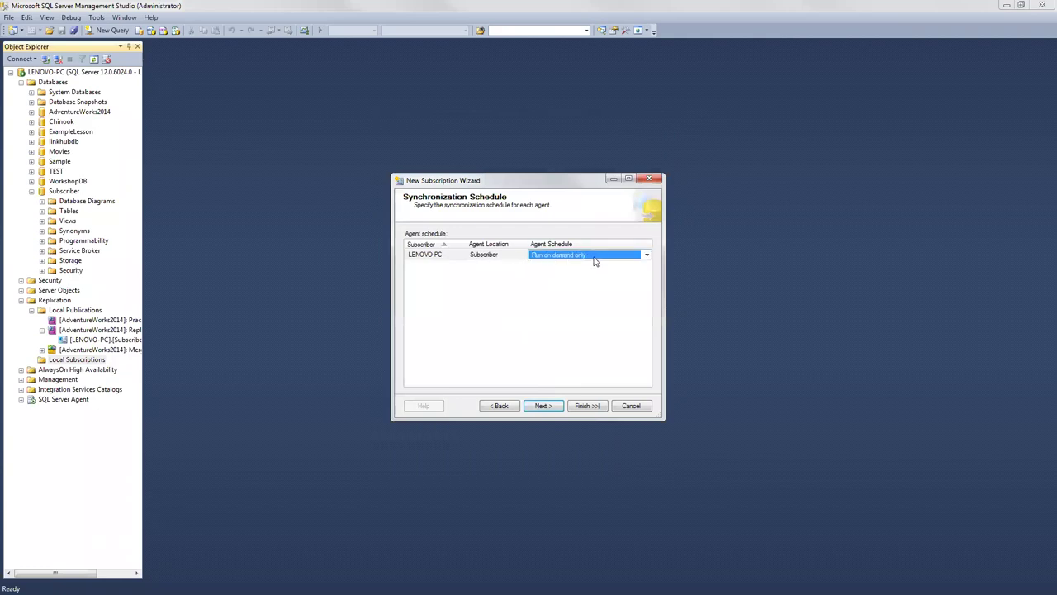
{"action": "left_click", "coordinate": [595, 260]}
{"action": "left_click", "coordinate": [566, 282]}
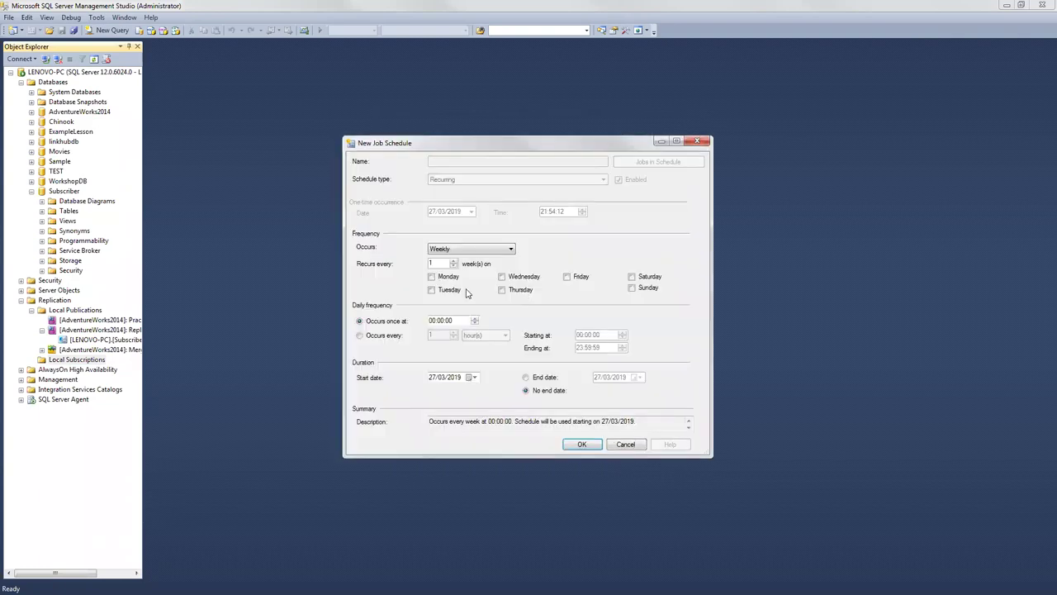
{"action": "left_click", "coordinate": [444, 252]}
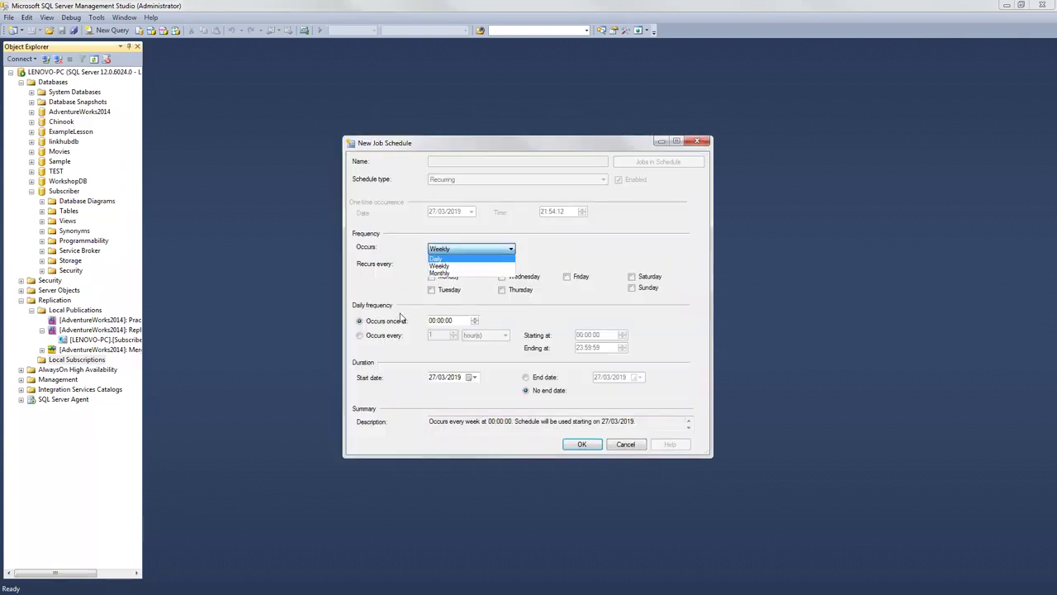
{"action": "left_click", "coordinate": [438, 307]}
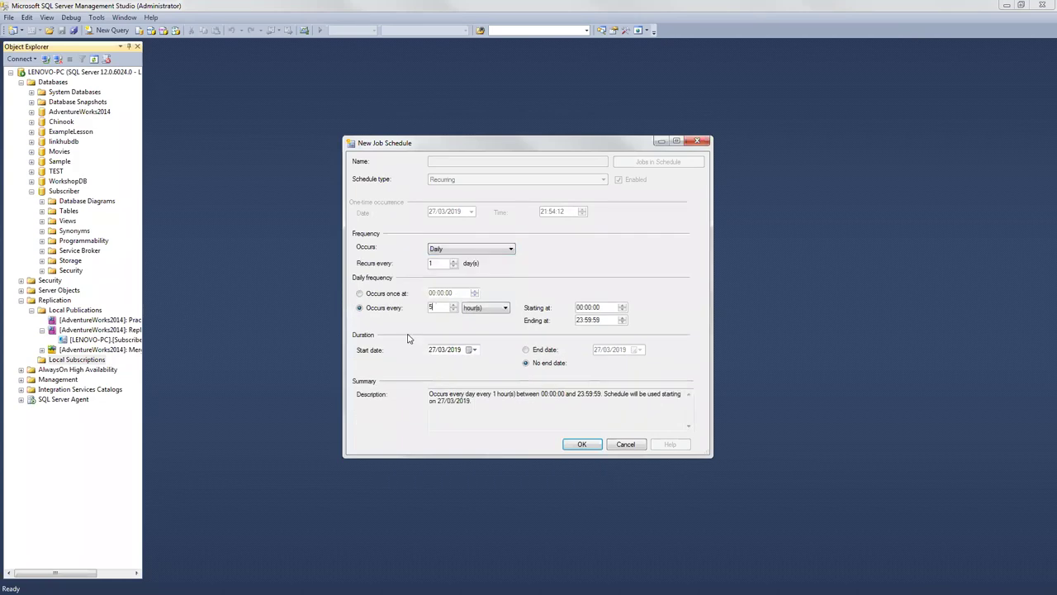
{"action": "left_click", "coordinate": [581, 444]}
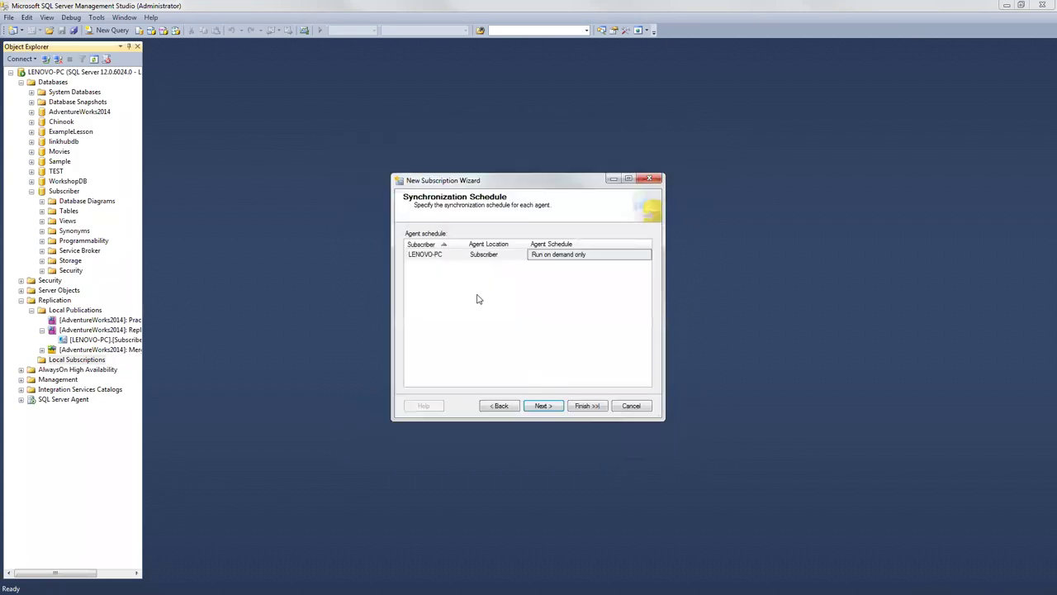
Step: Keep immediate initialization and the Client subscription type, advancing to Wizard Actions
{"action": "left_click", "coordinate": [543, 405]}
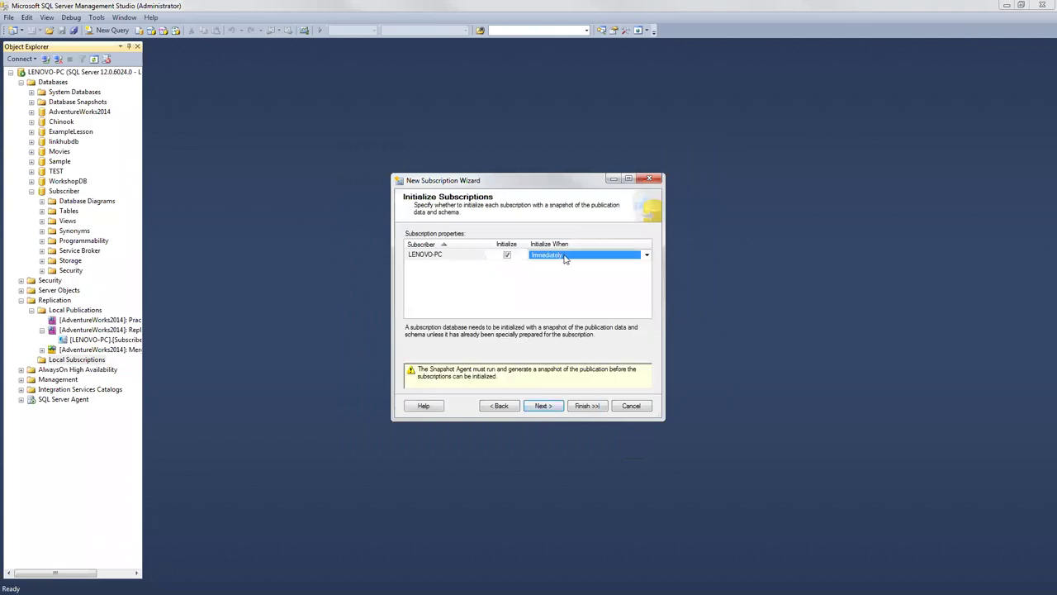
{"action": "left_click", "coordinate": [544, 406]}
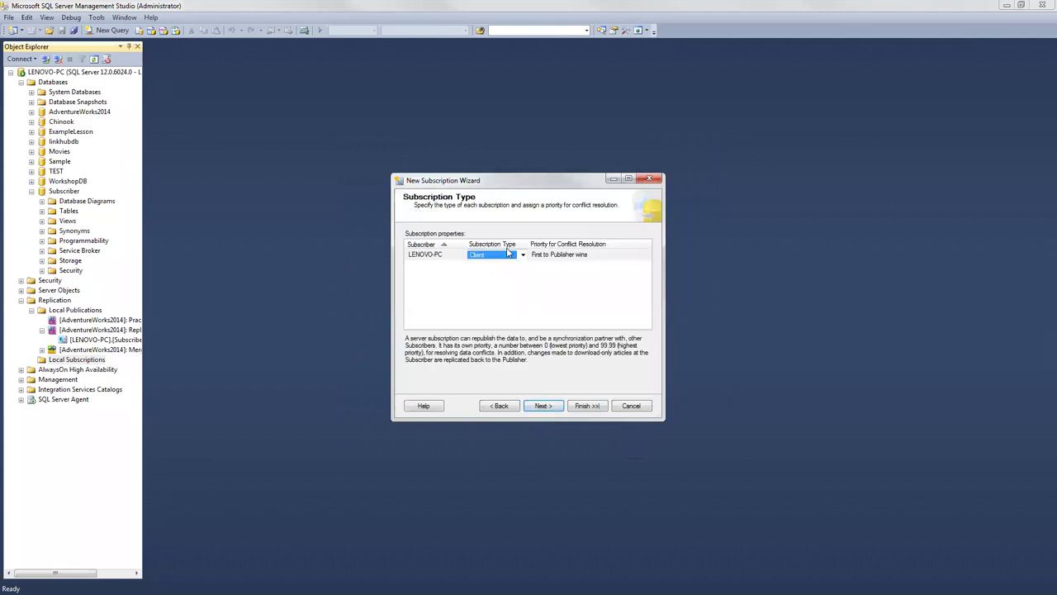
{"action": "left_click", "coordinate": [536, 408]}
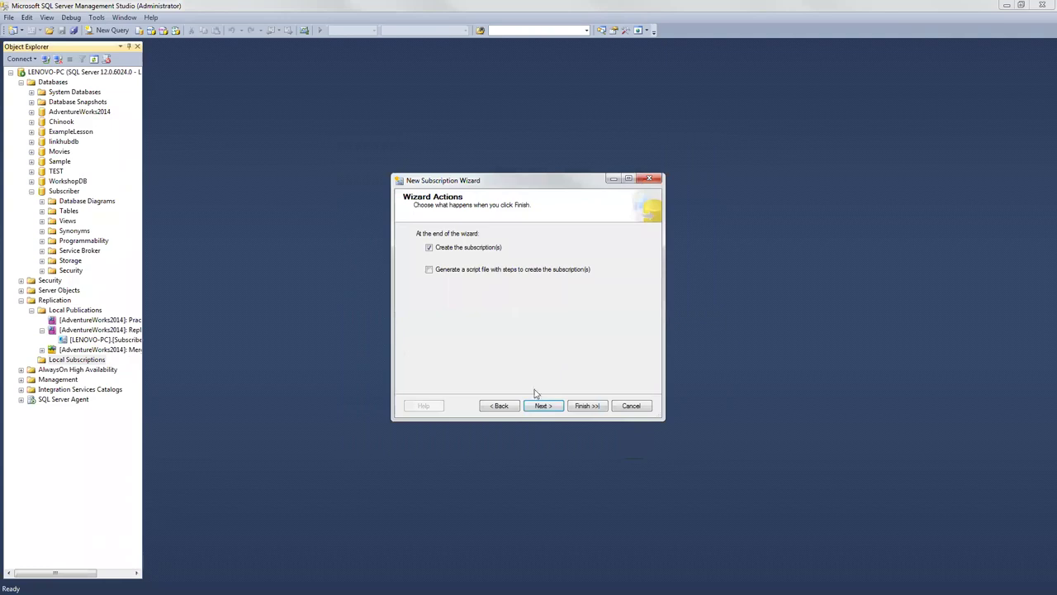
{"action": "left_click", "coordinate": [542, 405]}
Step: Create the LENOVO-PC subscription, dismiss the snapshot-unavailable warning, and select it under Local Subscriptions
{"action": "left_click", "coordinate": [587, 405]}
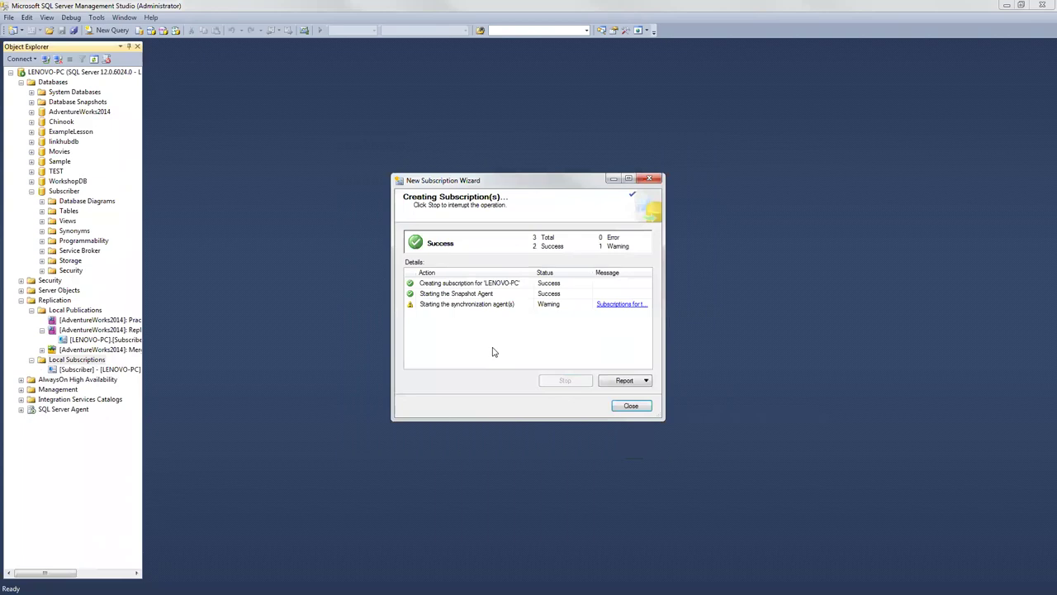
{"action": "left_click", "coordinate": [630, 304]}
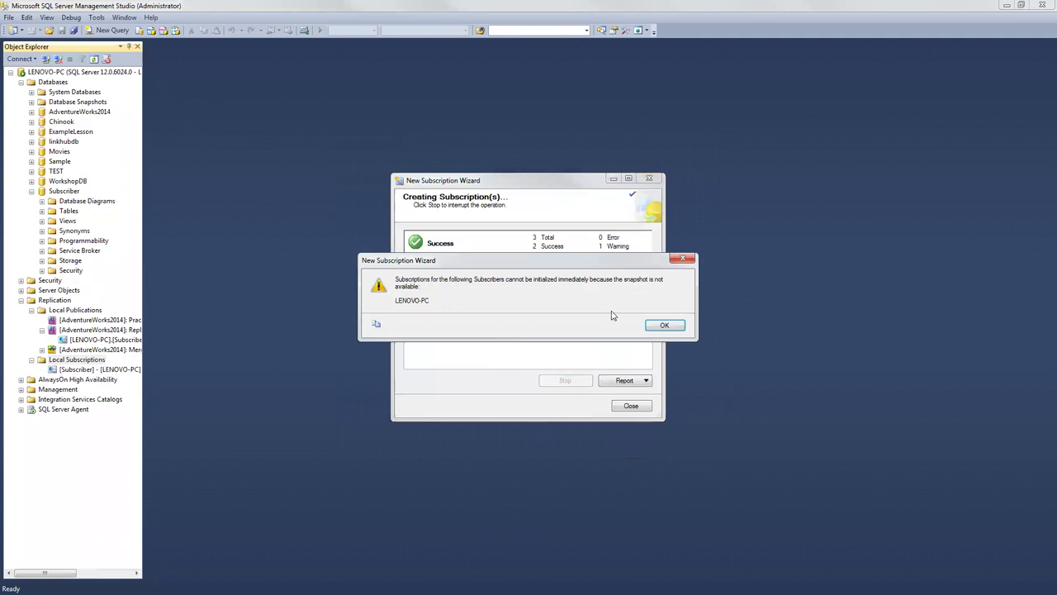
{"action": "left_click", "coordinate": [664, 326]}
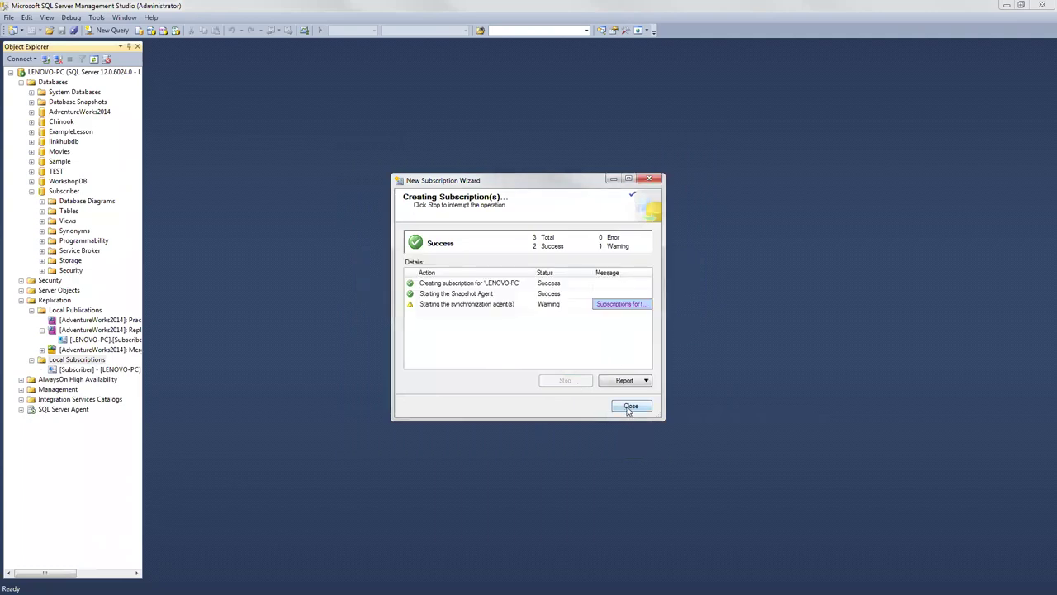
{"action": "left_click", "coordinate": [629, 407]}
{"action": "left_click", "coordinate": [111, 371]}
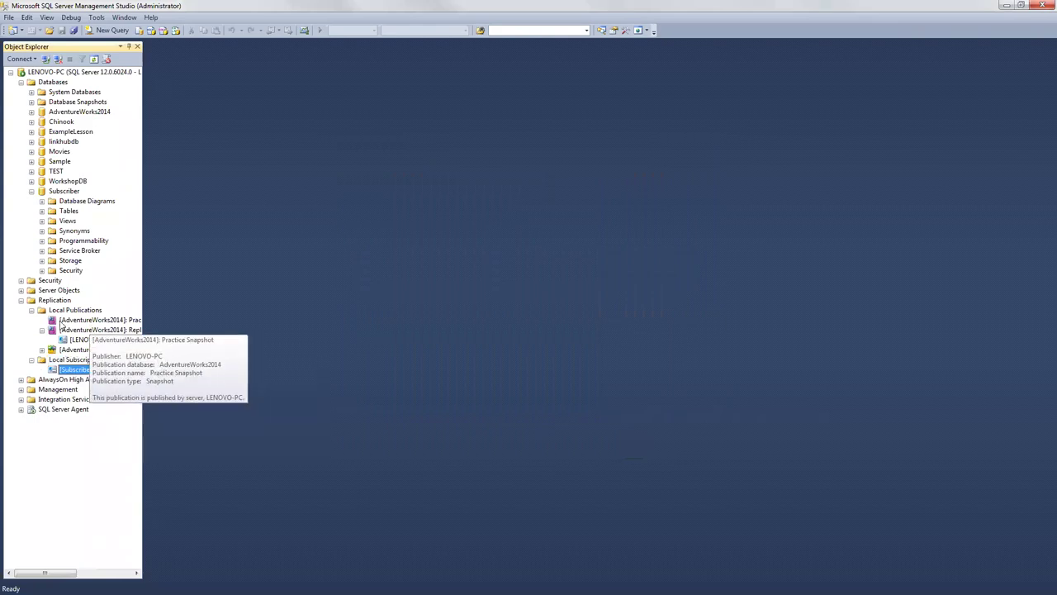
Step: Refresh the Replication folder and expand Local Publications
{"action": "right_click", "coordinate": [73, 331]}
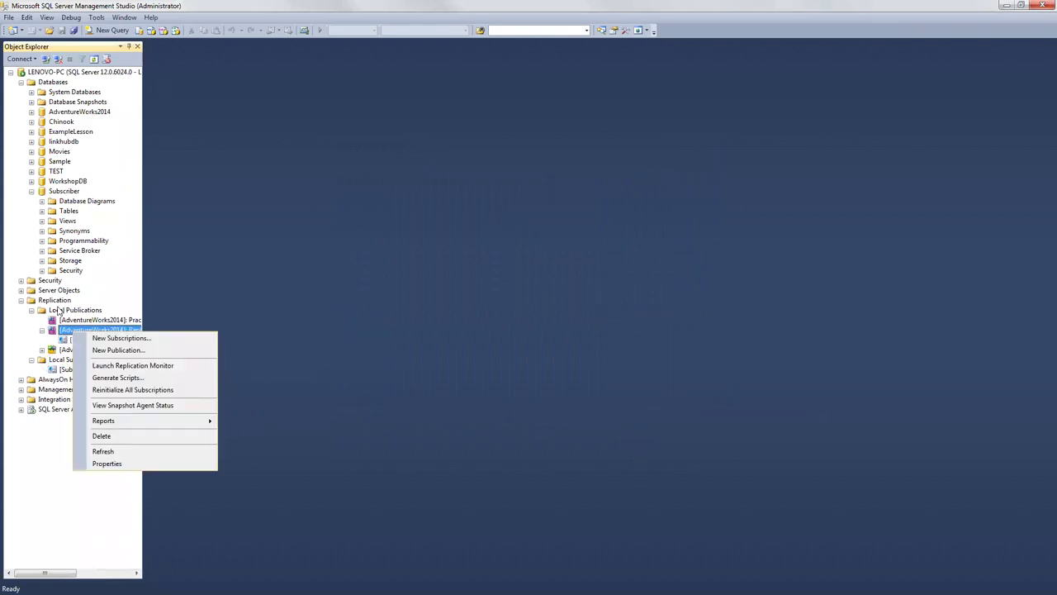
{"action": "right_click", "coordinate": [60, 301]}
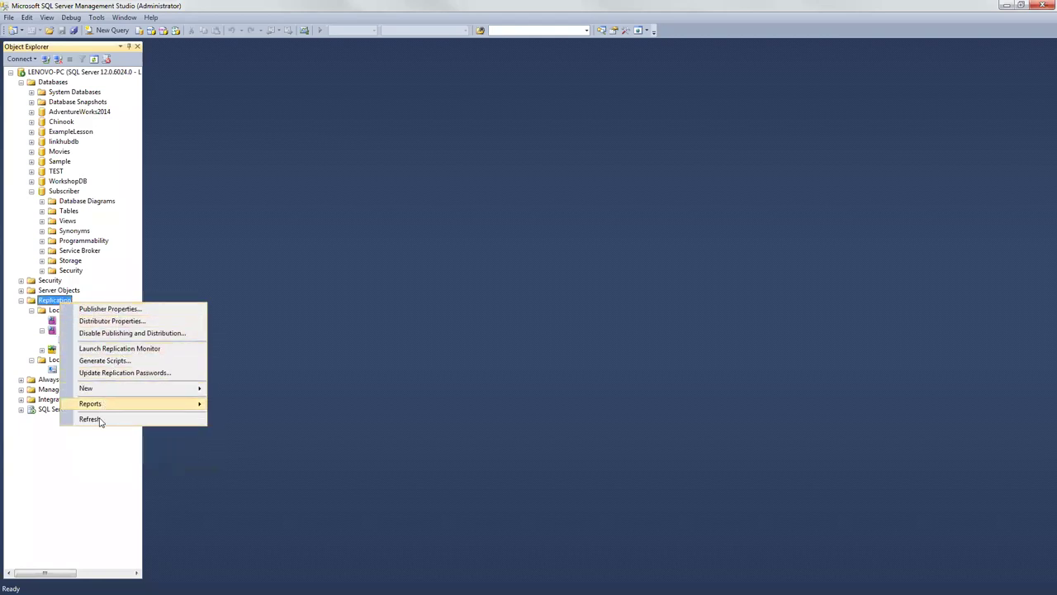
{"action": "left_click", "coordinate": [100, 419]}
{"action": "left_click", "coordinate": [31, 310]}
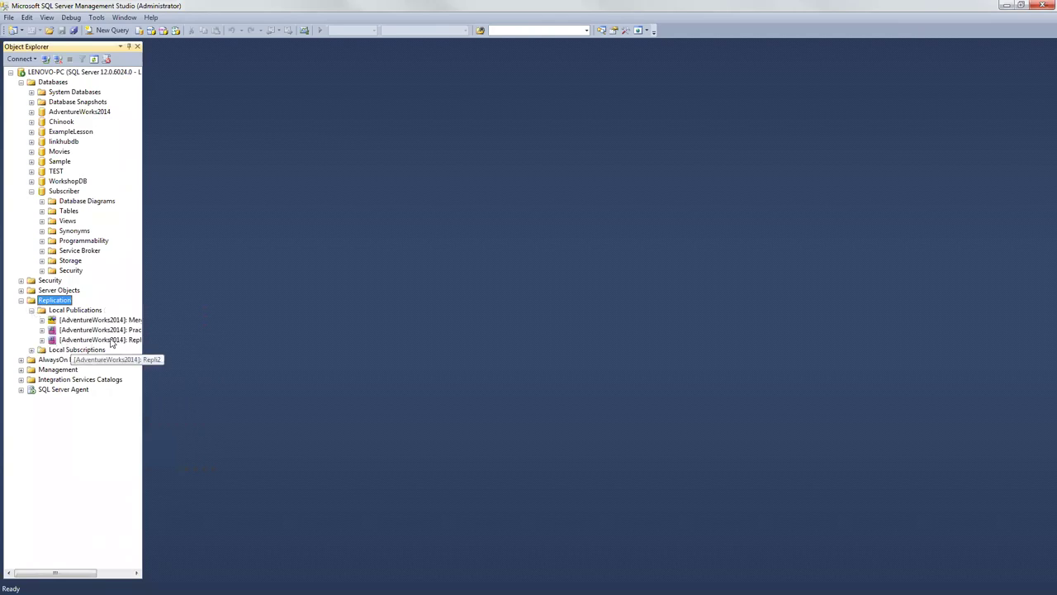
Step: Try starting the Merge practice 1 Snapshot Agent, which fails with a login error for 'Subscriber'
{"action": "right_click", "coordinate": [116, 321]}
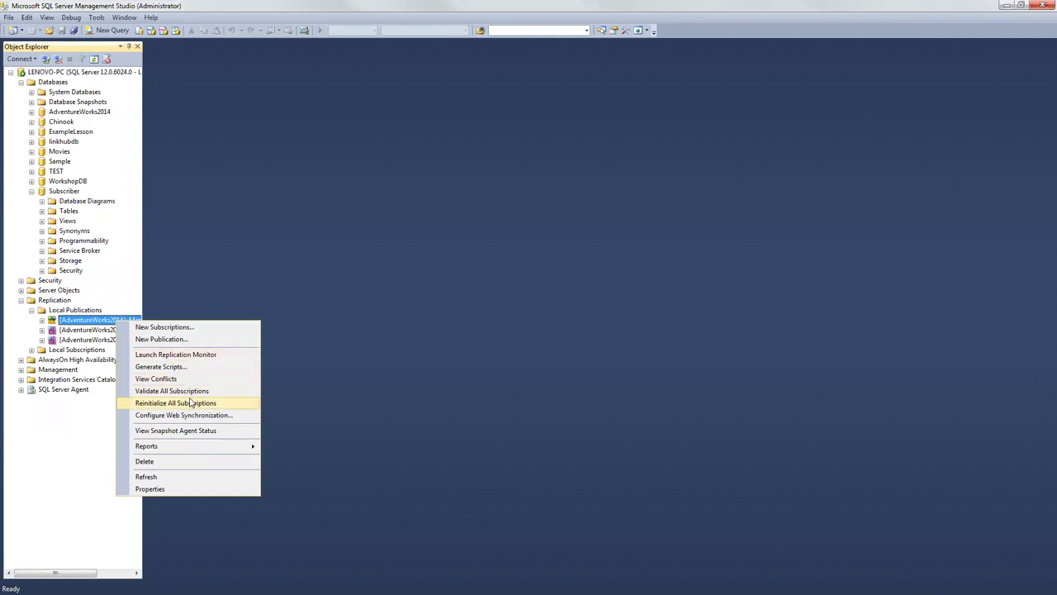
{"action": "left_click", "coordinate": [159, 430]}
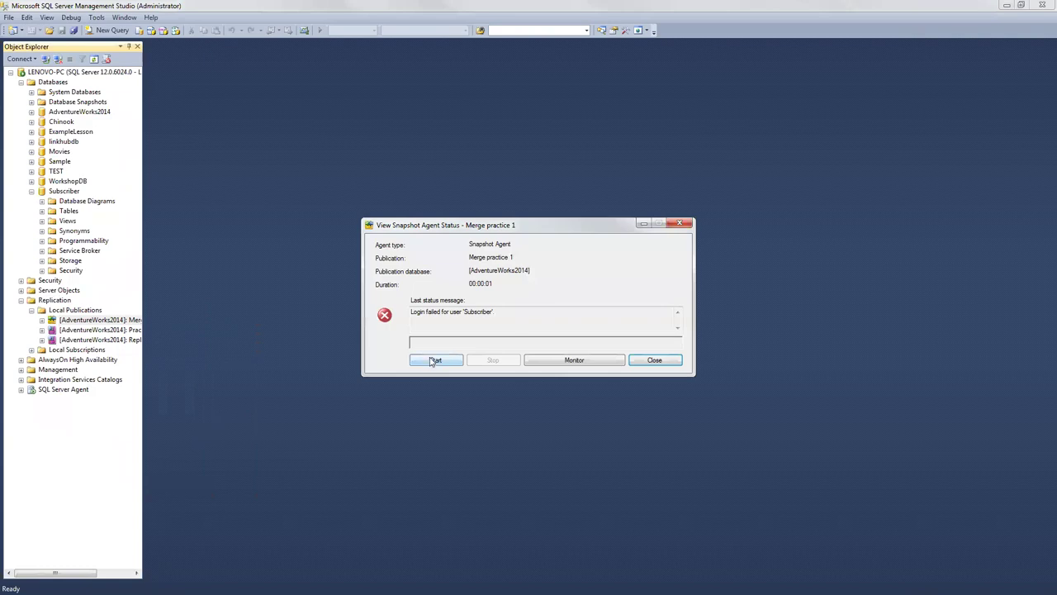
{"action": "left_click", "coordinate": [433, 360]}
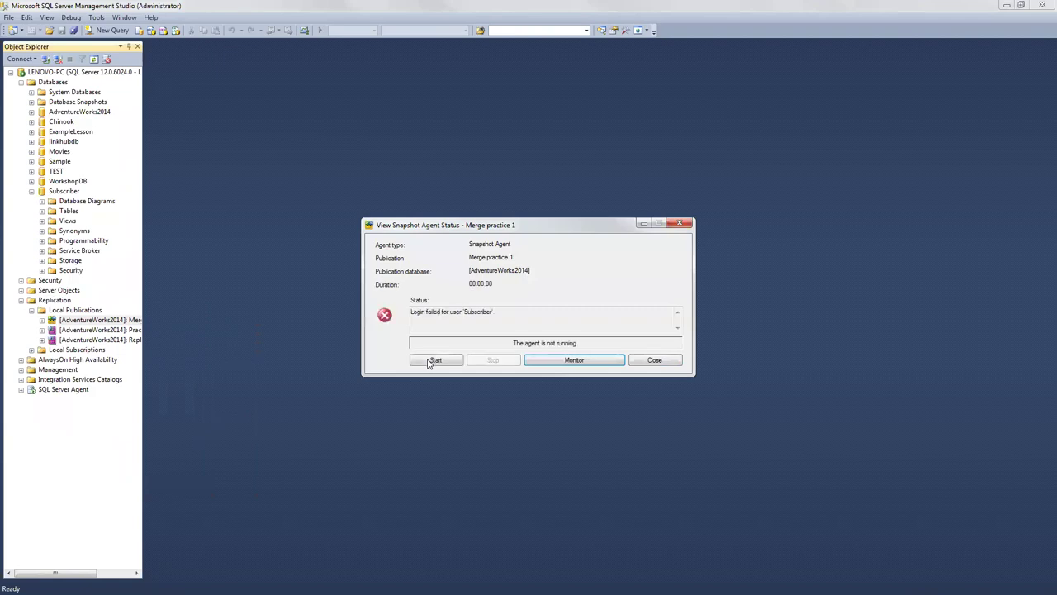
{"action": "left_click", "coordinate": [46, 324]}
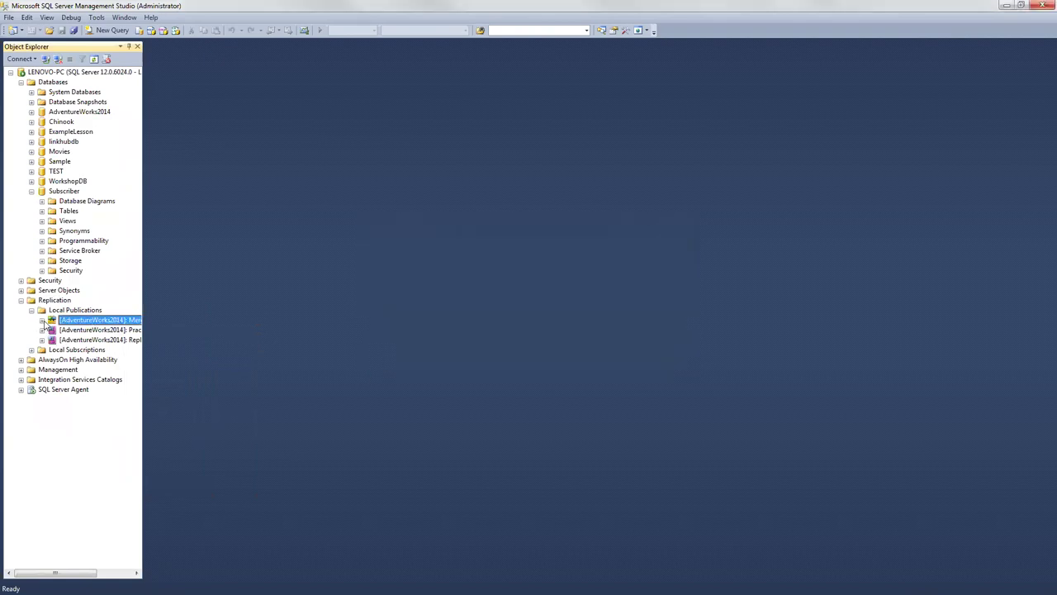
Step: Open Merge practice 1 properties and review its articles, filters, snapshot and Agent Security pages
{"action": "double_click", "coordinate": [92, 322]}
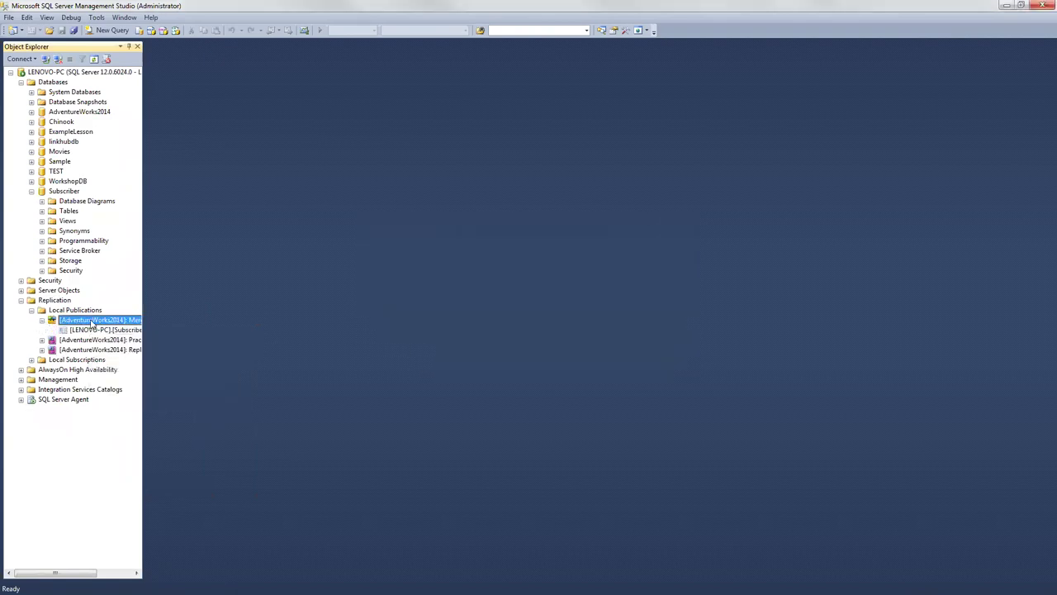
{"action": "right_click", "coordinate": [91, 322]}
{"action": "left_click", "coordinate": [133, 488]}
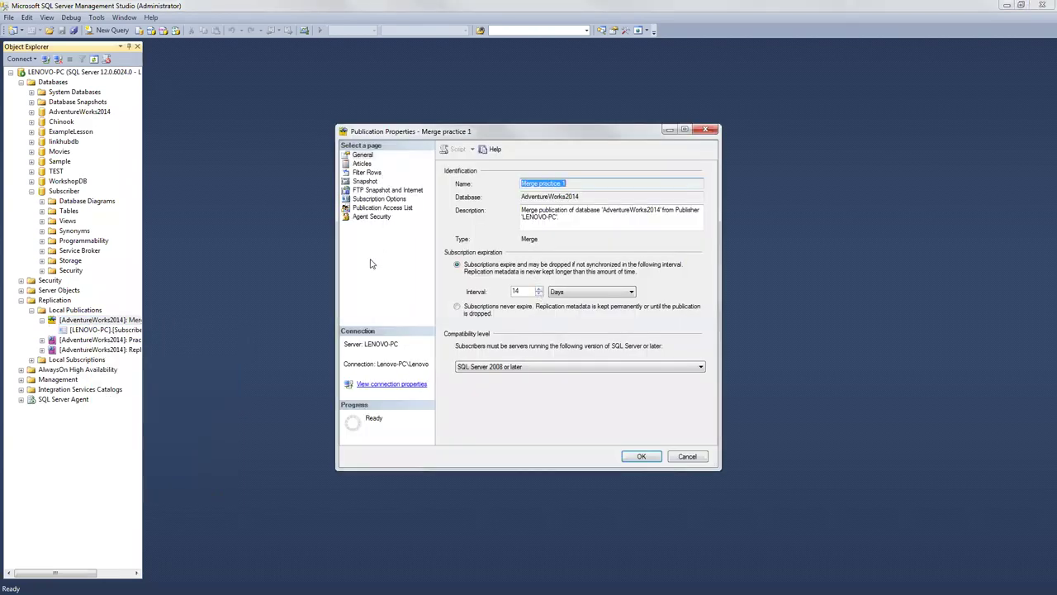
{"action": "left_click", "coordinate": [363, 163]}
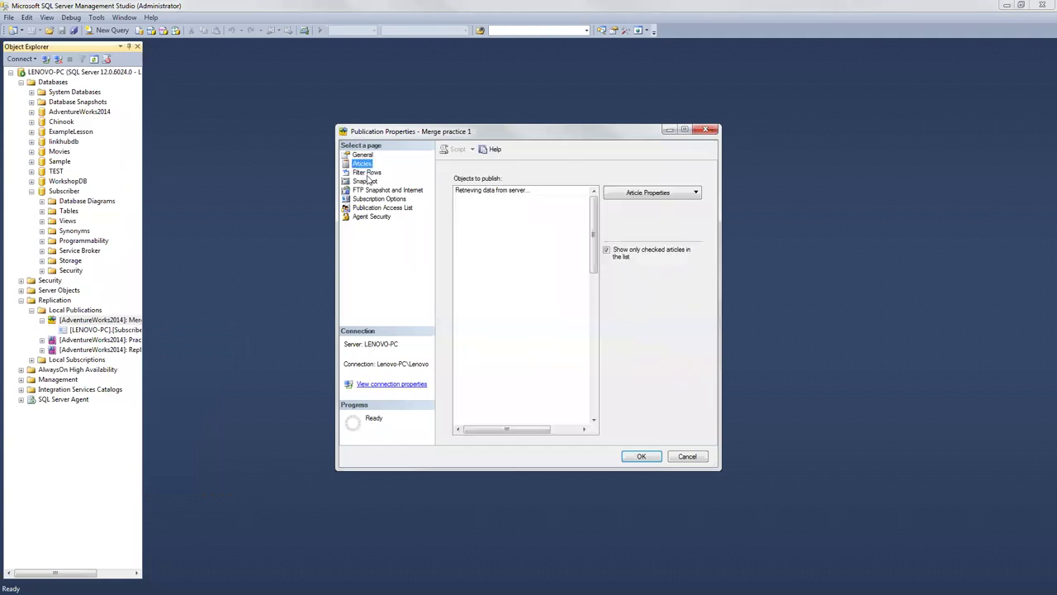
{"action": "left_click", "coordinate": [367, 173]}
{"action": "left_click", "coordinate": [365, 181]}
{"action": "left_click", "coordinate": [365, 219]}
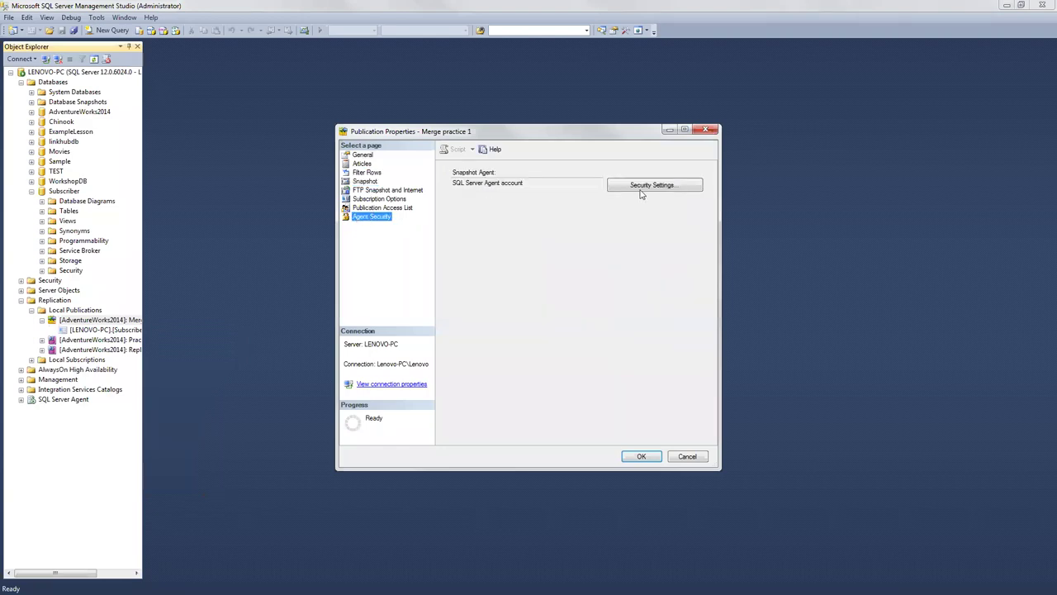
Step: Replace the Snapshot Agent's SQL Server login password and its confirmation, then save the security settings
{"action": "left_click", "coordinate": [643, 192]}
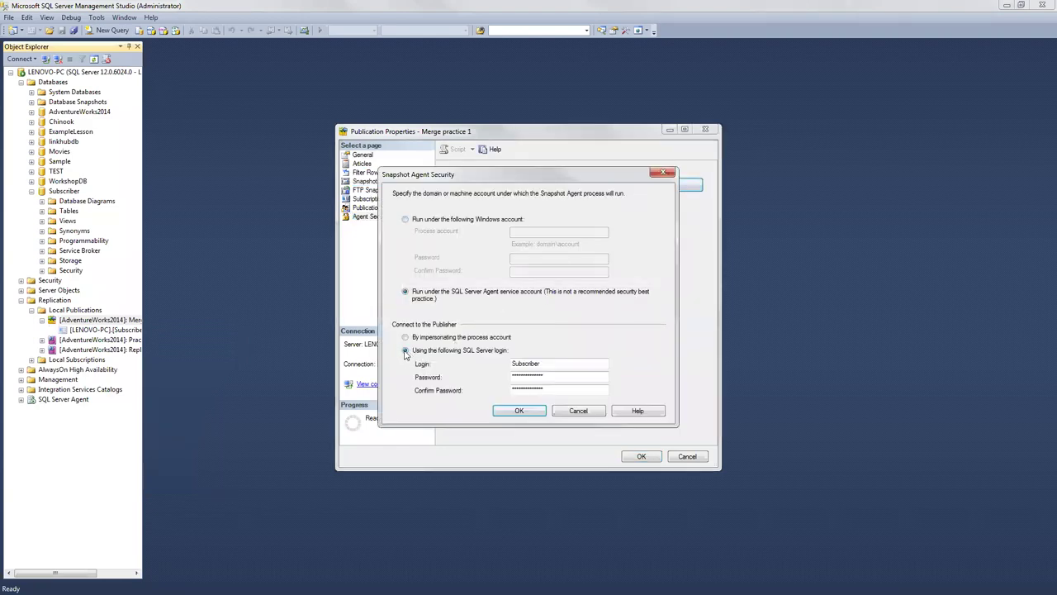
{"action": "left_click_drag", "start_coordinate": [547, 373], "coordinate": [384, 378]}
{"action": "key", "text": "Tab"}
{"action": "left_click", "coordinate": [514, 412]}
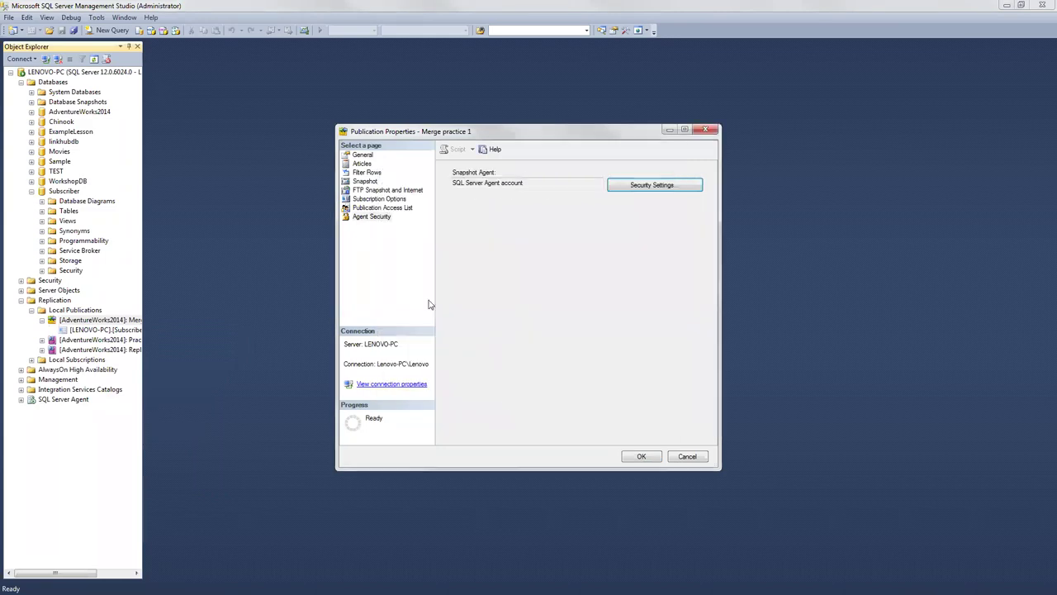
Step: Review the subscriber and Unlimited logins in the publication access list and save the properties
{"action": "left_click", "coordinate": [378, 207]}
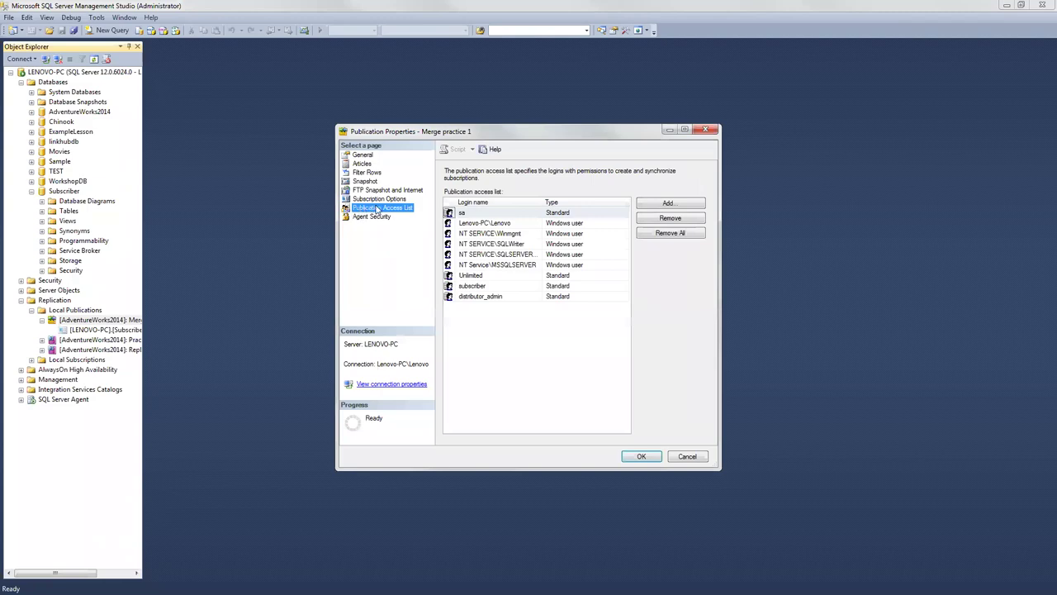
{"action": "left_click", "coordinate": [463, 286]}
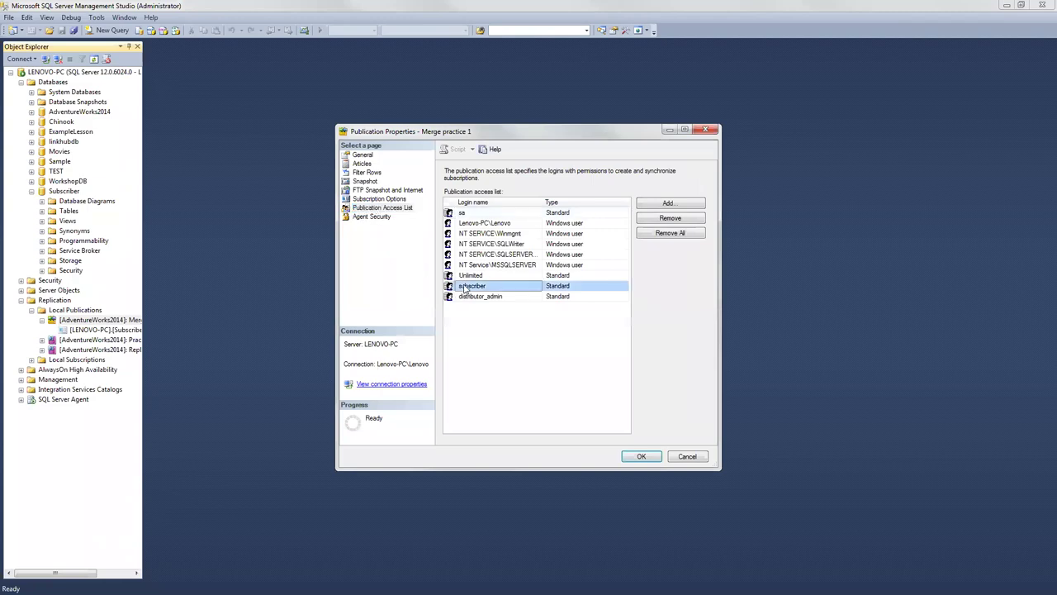
{"action": "left_click", "coordinate": [469, 277]}
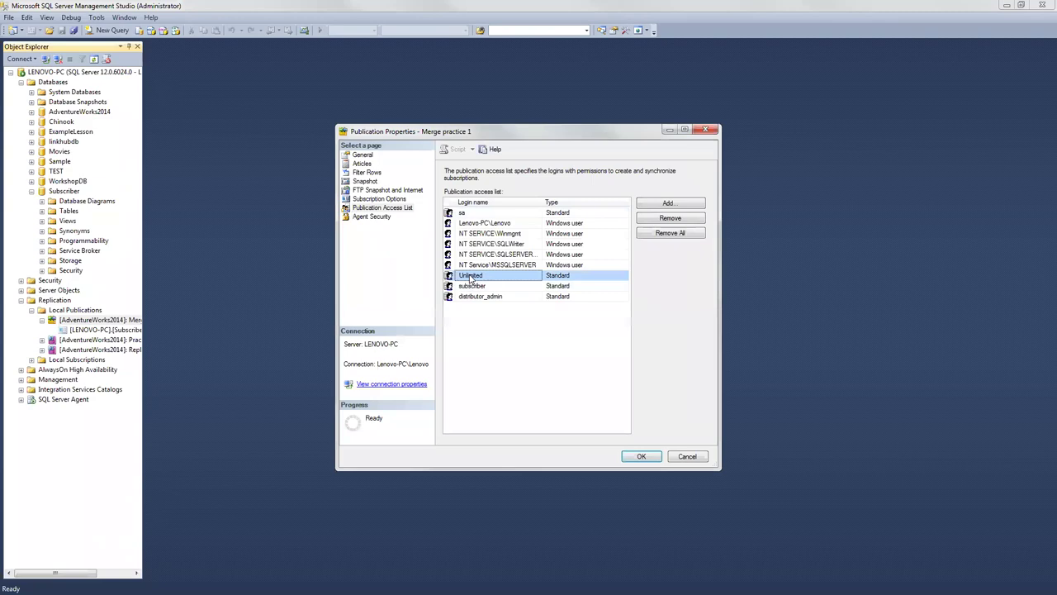
{"action": "left_click", "coordinate": [472, 286]}
{"action": "left_click", "coordinate": [472, 280]}
{"action": "left_click", "coordinate": [473, 286]}
{"action": "left_click", "coordinate": [473, 279]}
{"action": "left_click", "coordinate": [472, 285]}
{"action": "left_click", "coordinate": [472, 279]}
{"action": "left_click", "coordinate": [473, 286]}
{"action": "left_click", "coordinate": [472, 279]}
{"action": "left_click", "coordinate": [632, 459]}
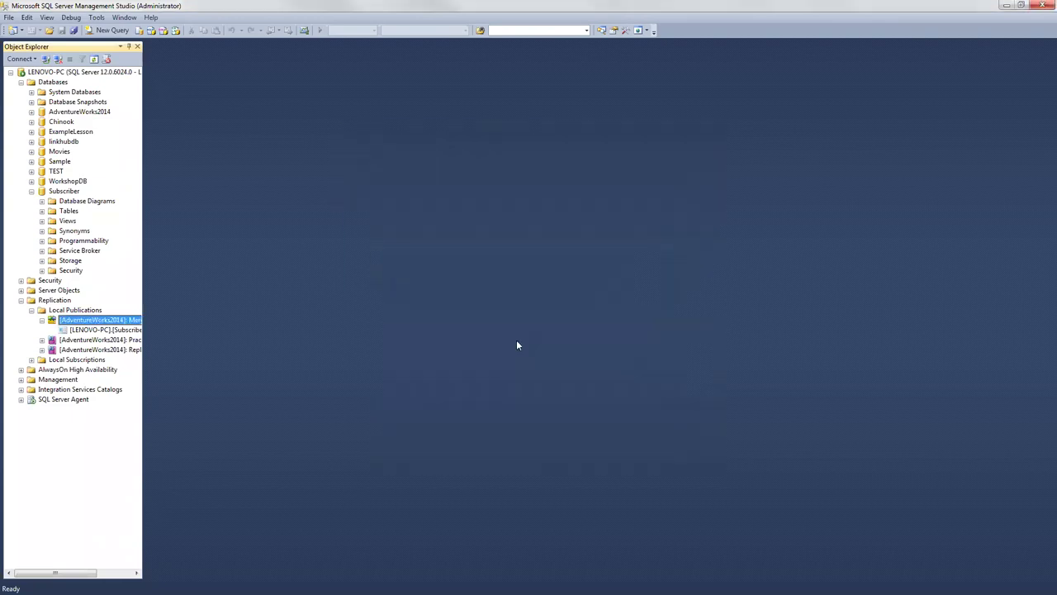
Step: Start the Merge practice 1 Snapshot Agent from its status window so it runs
{"action": "left_click", "coordinate": [91, 351]}
{"action": "right_click", "coordinate": [91, 351]}
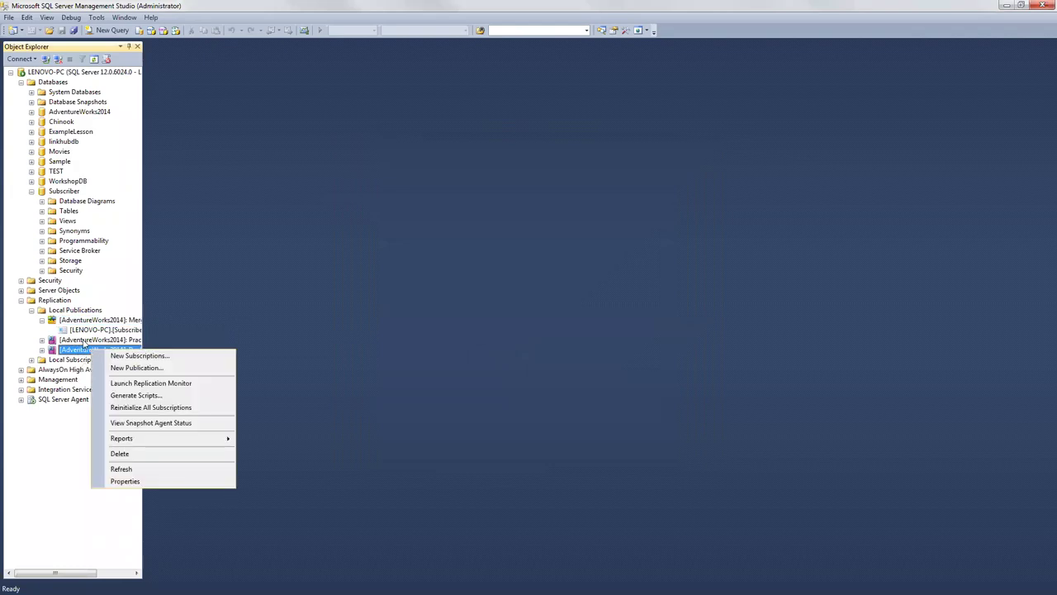
{"action": "right_click", "coordinate": [108, 321]}
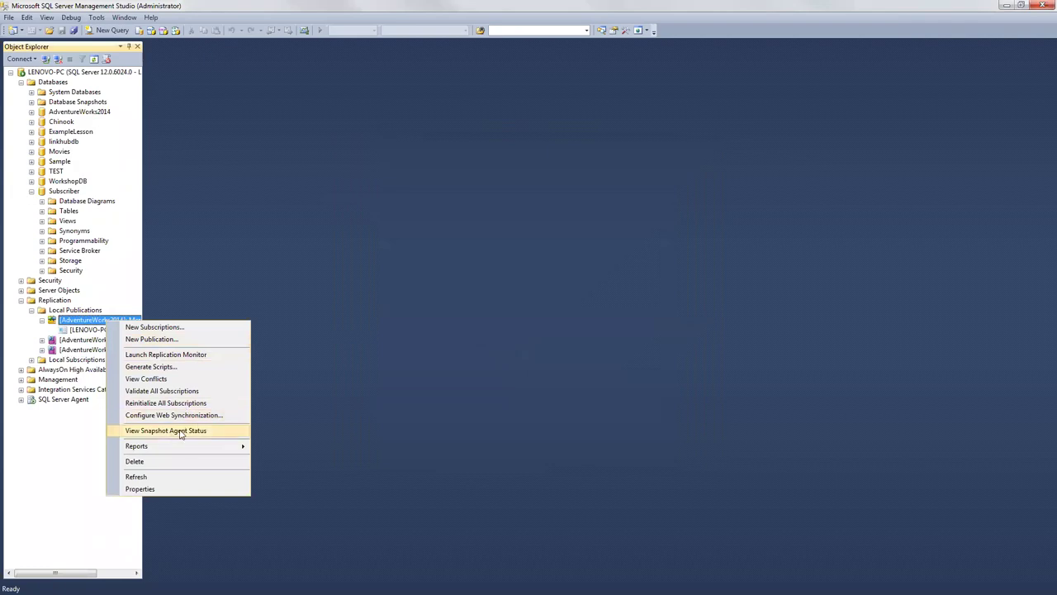
{"action": "key", "text": "Return"}
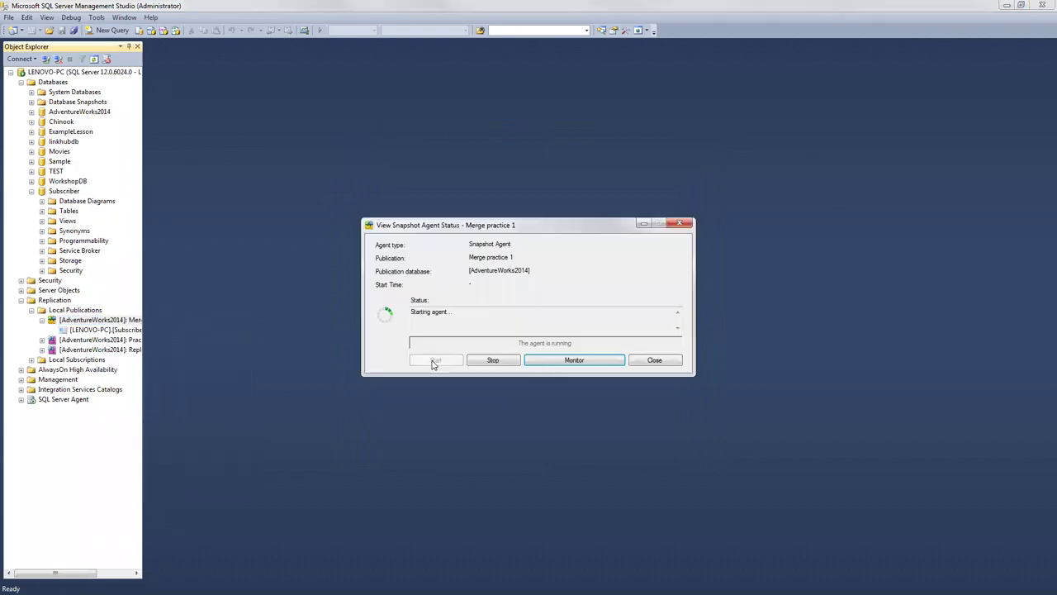
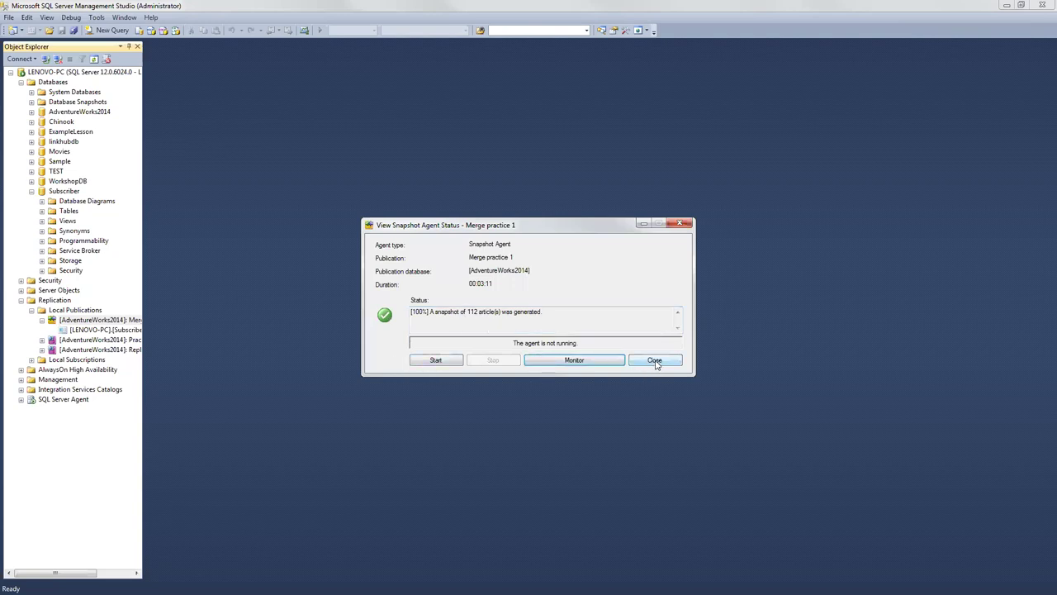
Step: Close the Snapshot Agent status, then start synchronizing the Subscriber local subscription and minimize its status window
{"action": "left_click", "coordinate": [655, 362]}
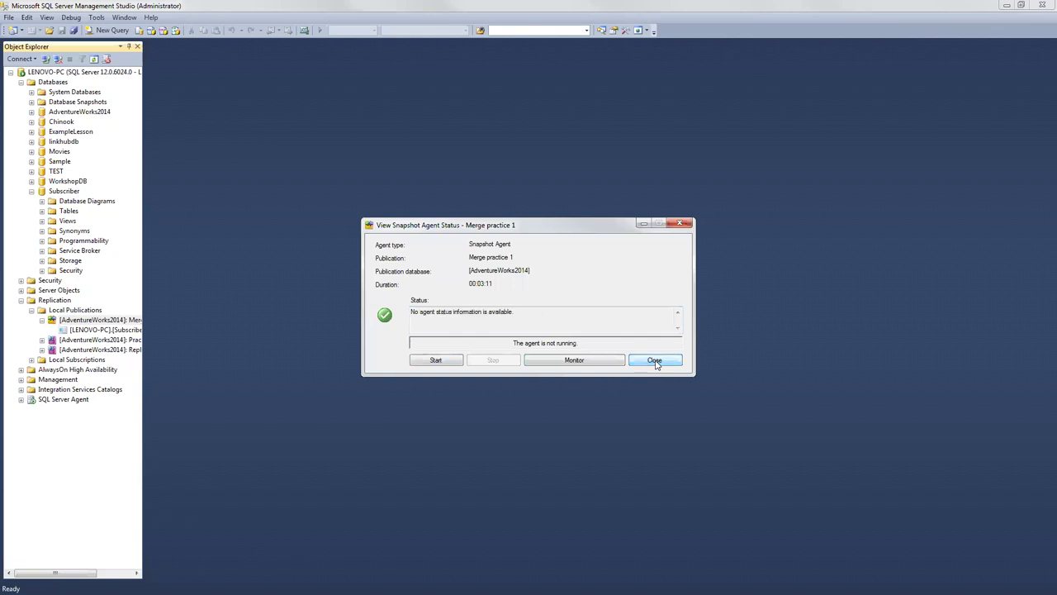
{"action": "left_click", "coordinate": [655, 362]}
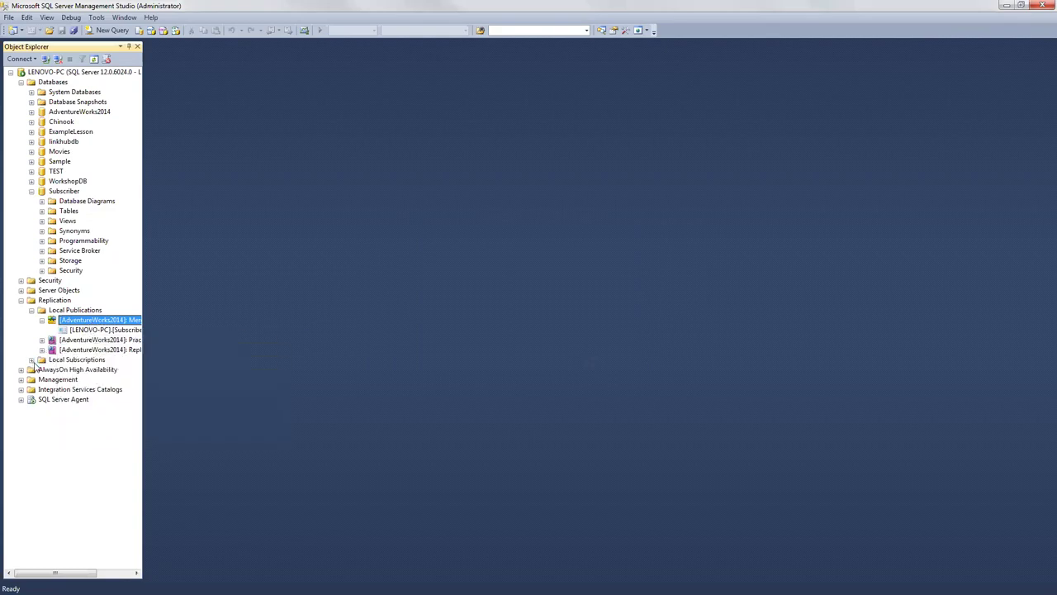
{"action": "double_click", "coordinate": [77, 359]}
{"action": "right_click", "coordinate": [106, 370]}
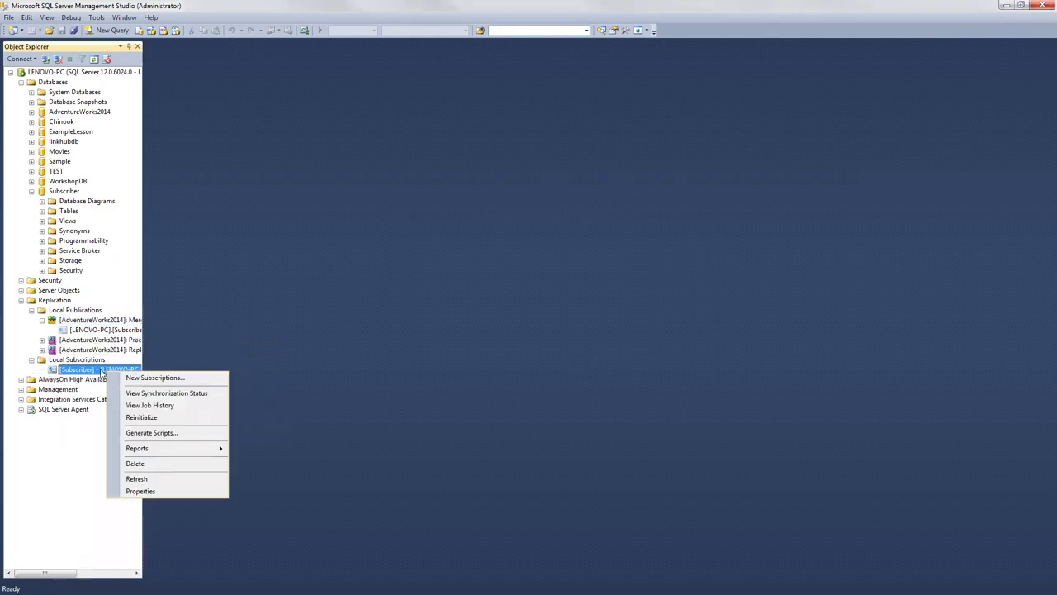
{"action": "left_click", "coordinate": [204, 394]}
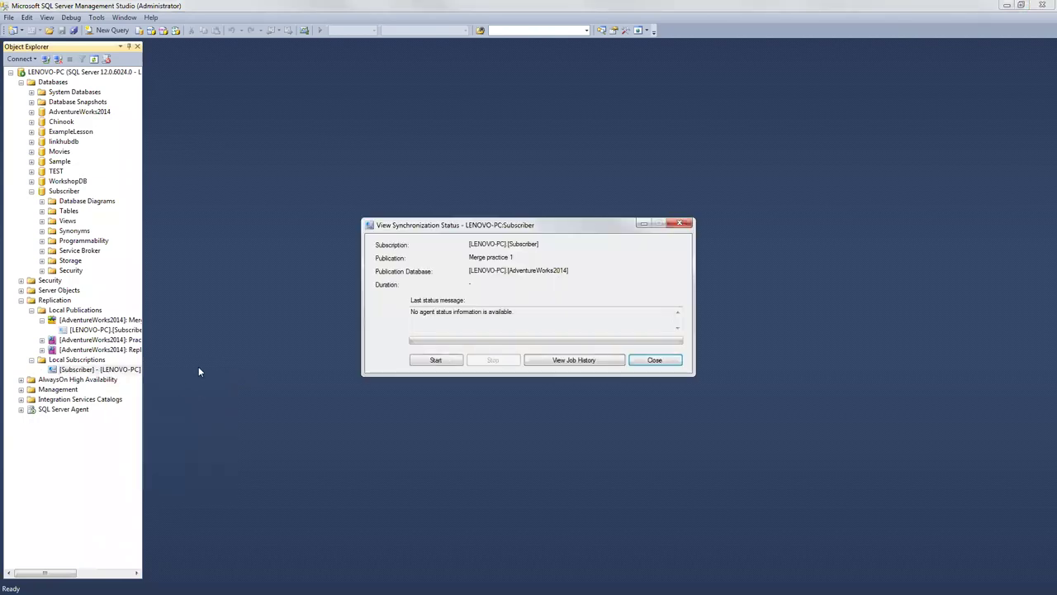
{"action": "left_click", "coordinate": [417, 363]}
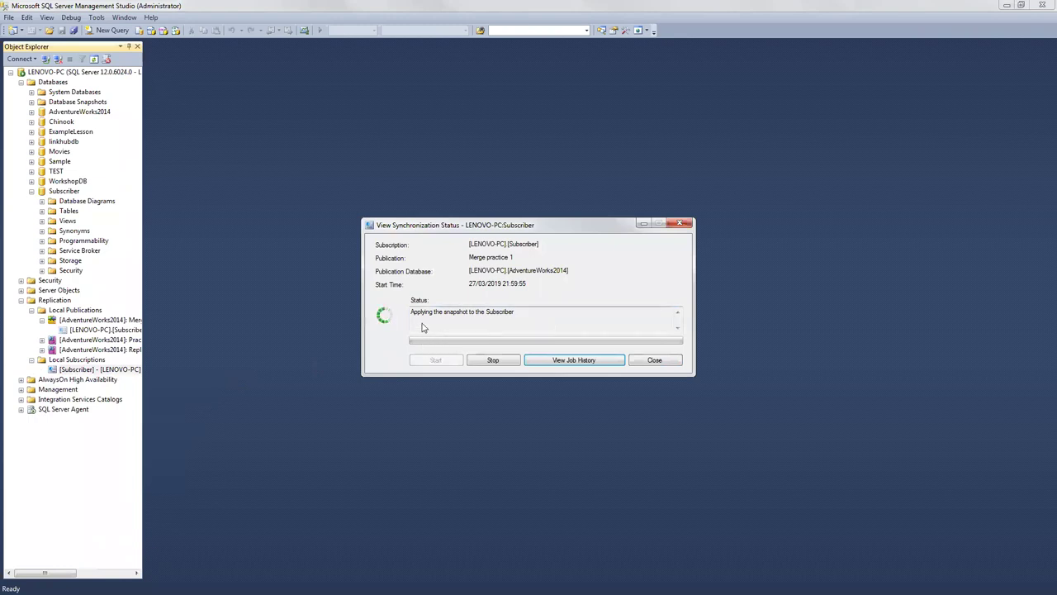
{"action": "left_click", "coordinate": [643, 225]}
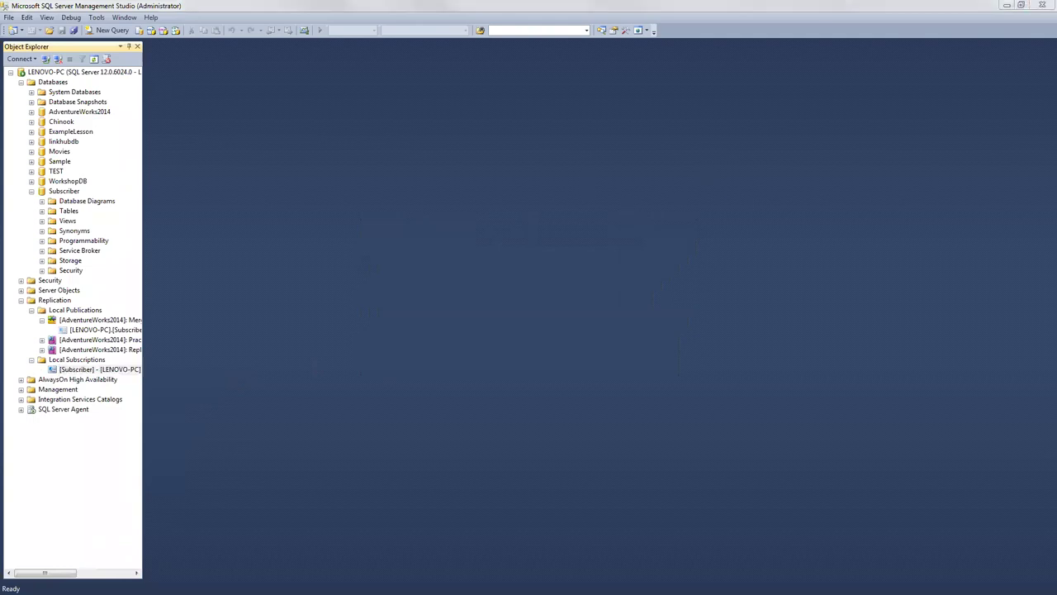
Step: In Chrome, go to w3schools.com and open its SQL tutorial
{"action": "key", "text": "alt+Tab"}
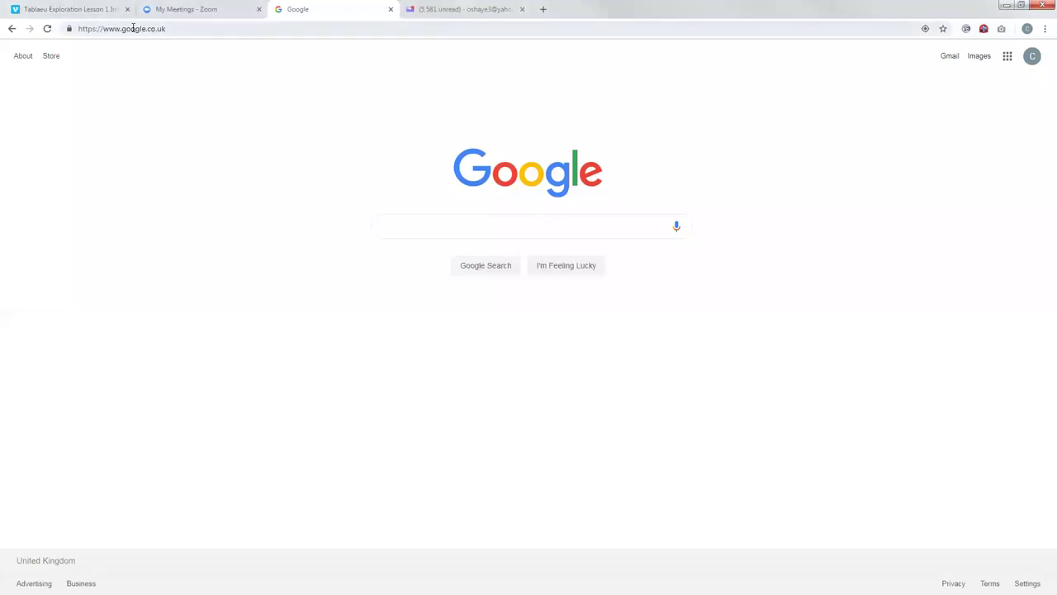
{"action": "left_click", "coordinate": [115, 31]}
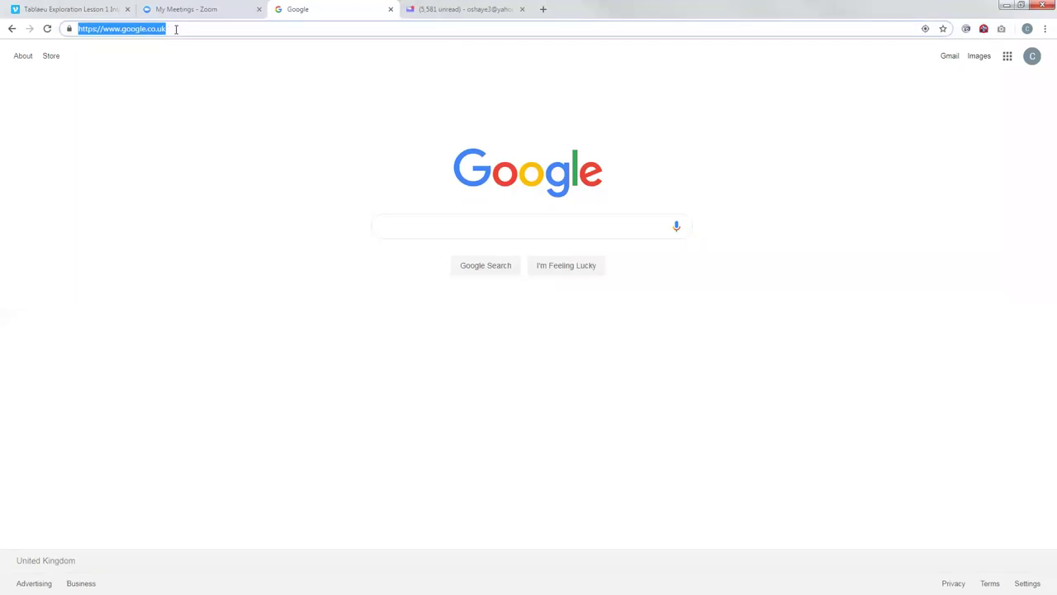
{"action": "type", "text": "w3schools.com"}
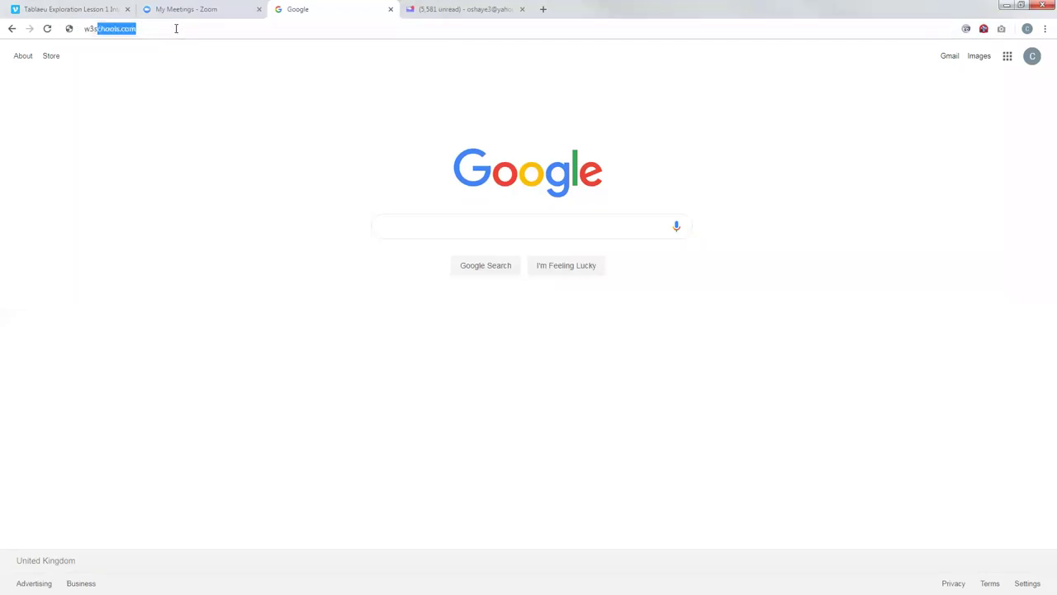
{"action": "key", "text": "Right"}
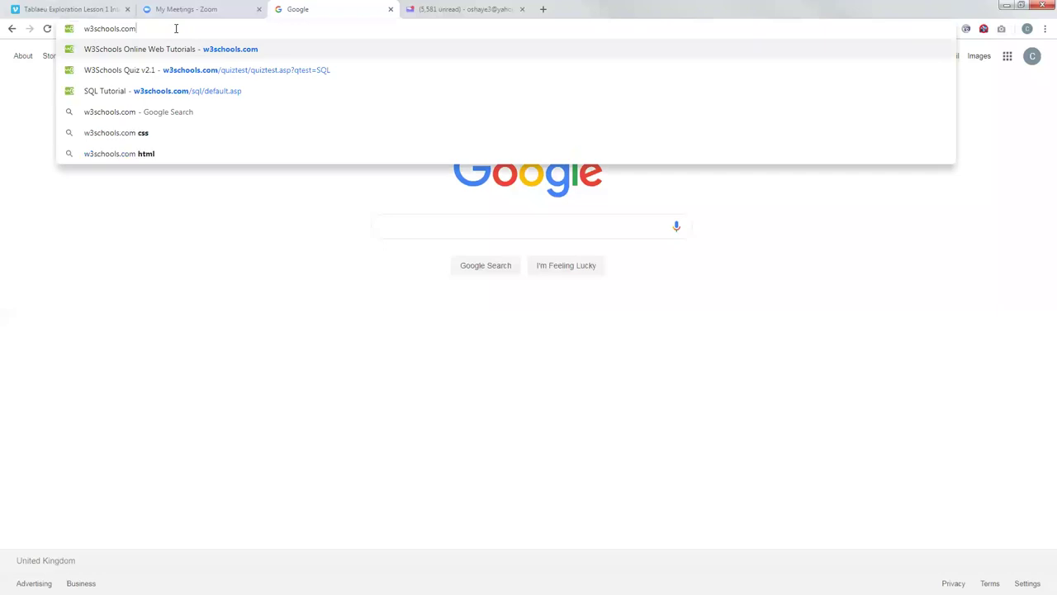
{"action": "key", "text": "Return"}
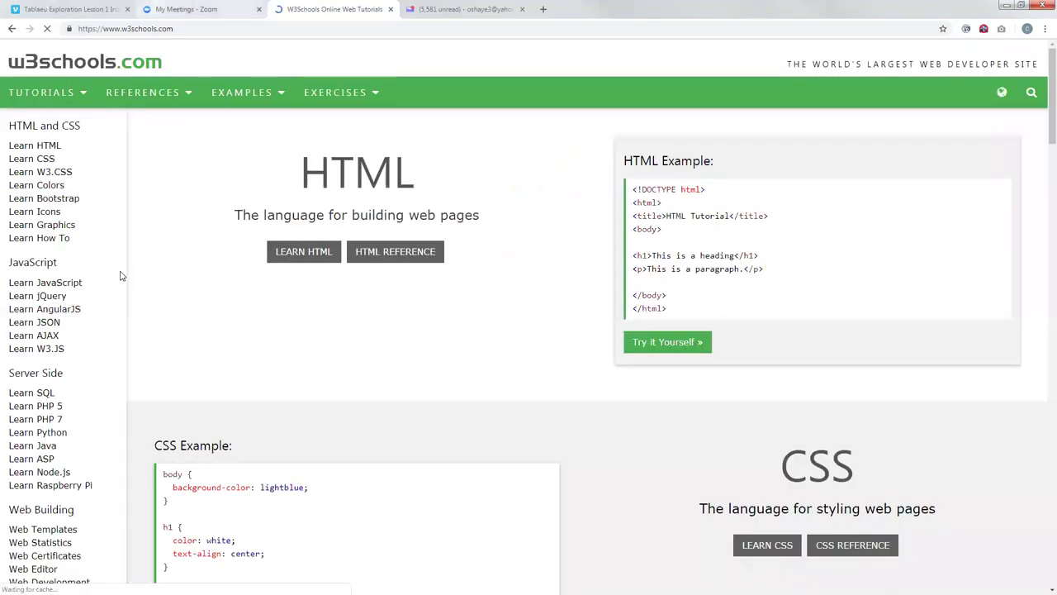
{"action": "left_click", "coordinate": [27, 394]}
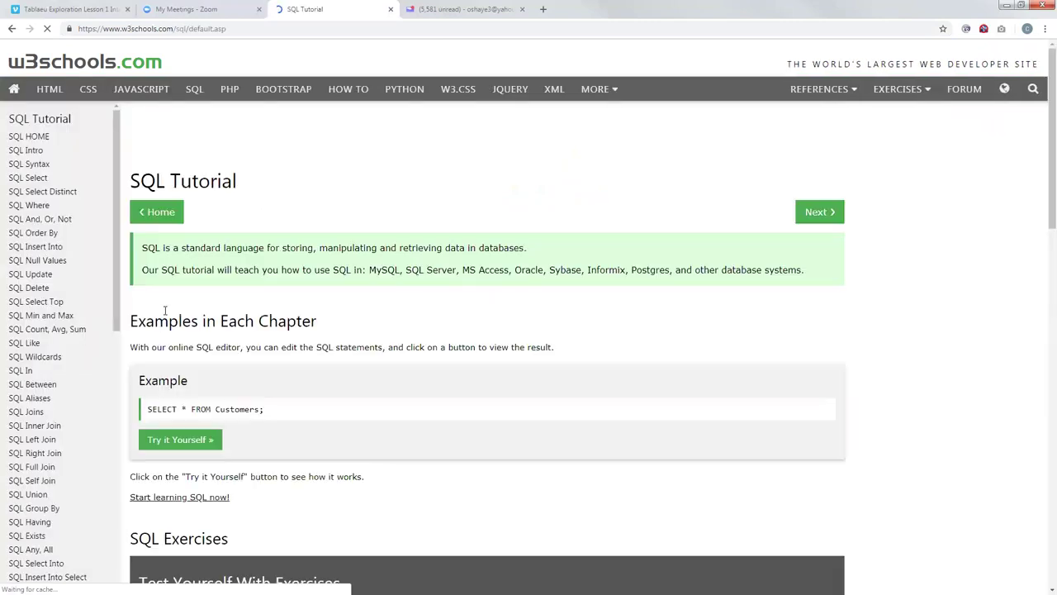
Step: Scroll the SQL Tutorial topic list and open the SQL Group By lesson
{"action": "scroll", "coordinate": [116, 305], "scroll_direction": "down", "scroll_amount": 1}
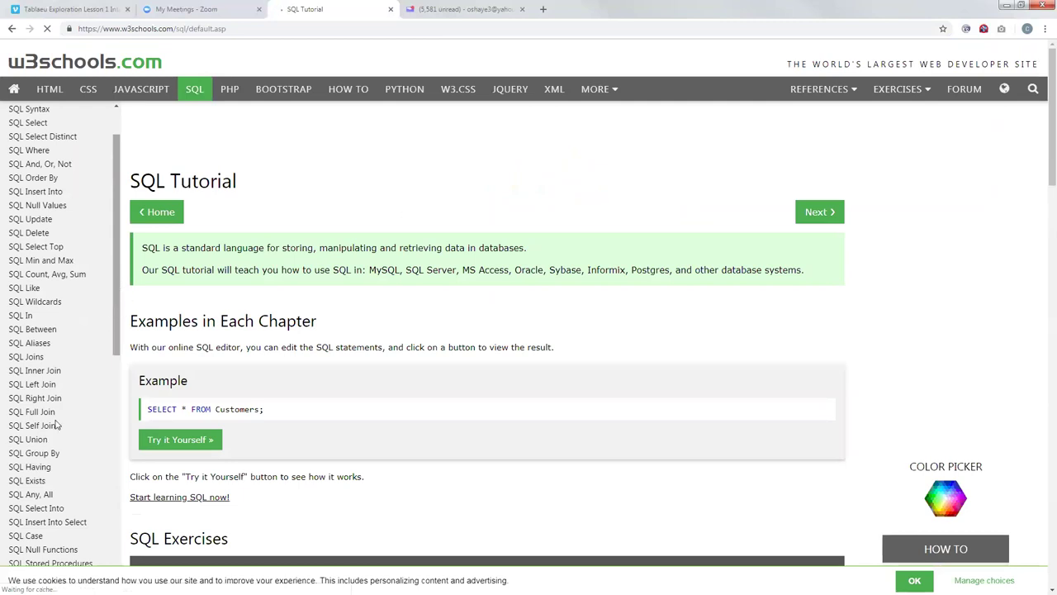
{"action": "scroll", "coordinate": [55, 389], "scroll_direction": "down", "scroll_amount": 3}
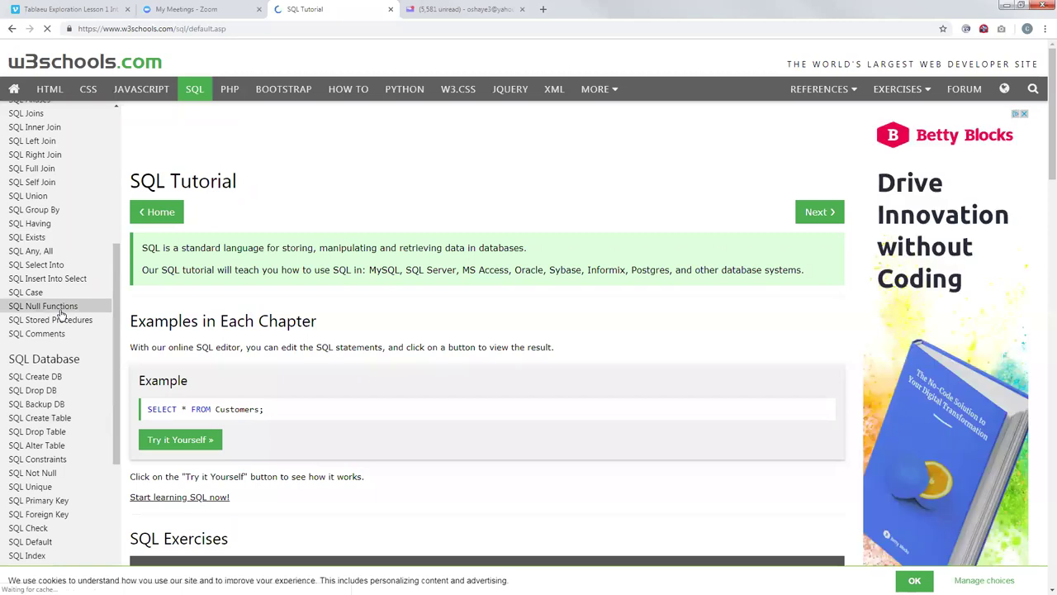
{"action": "left_click_drag", "start_coordinate": [116, 289], "coordinate": [114, 347]}
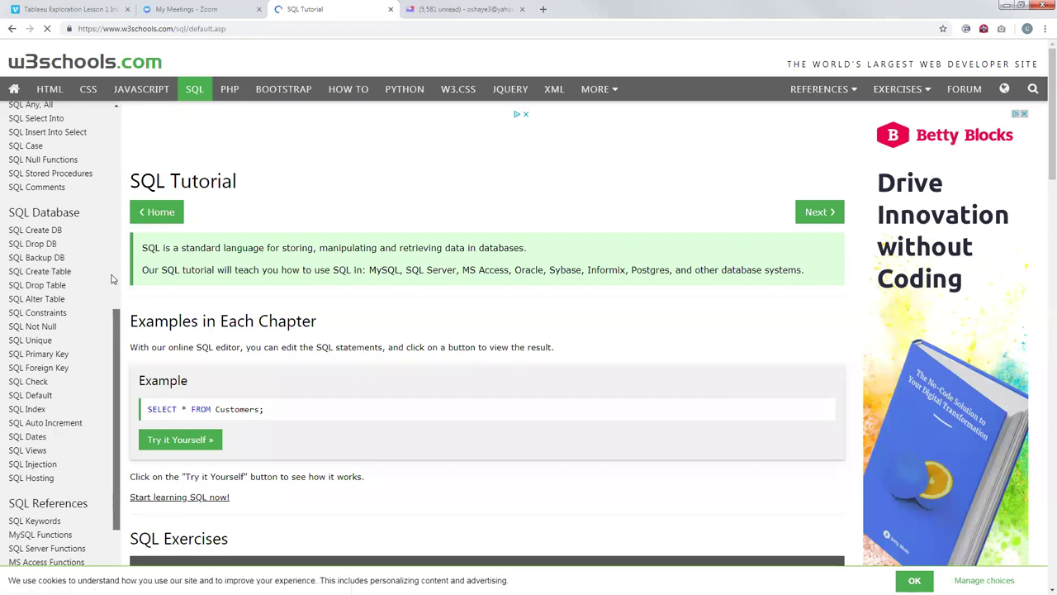
{"action": "scroll", "coordinate": [117, 306], "scroll_direction": "up", "scroll_amount": 3}
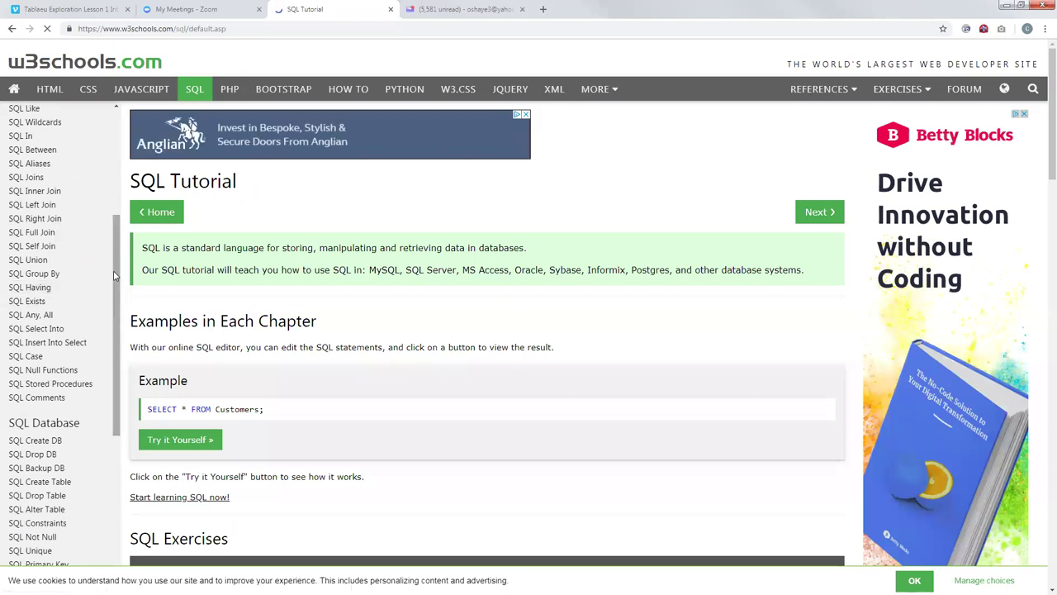
{"action": "scroll", "coordinate": [117, 251], "scroll_direction": "up", "scroll_amount": 1}
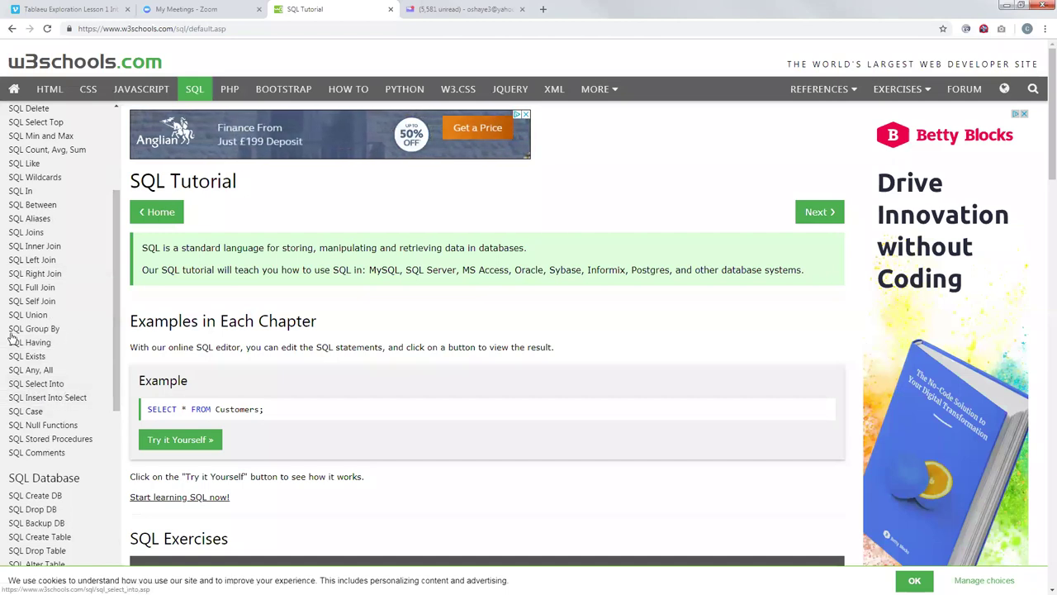
{"action": "left_click", "coordinate": [45, 335]}
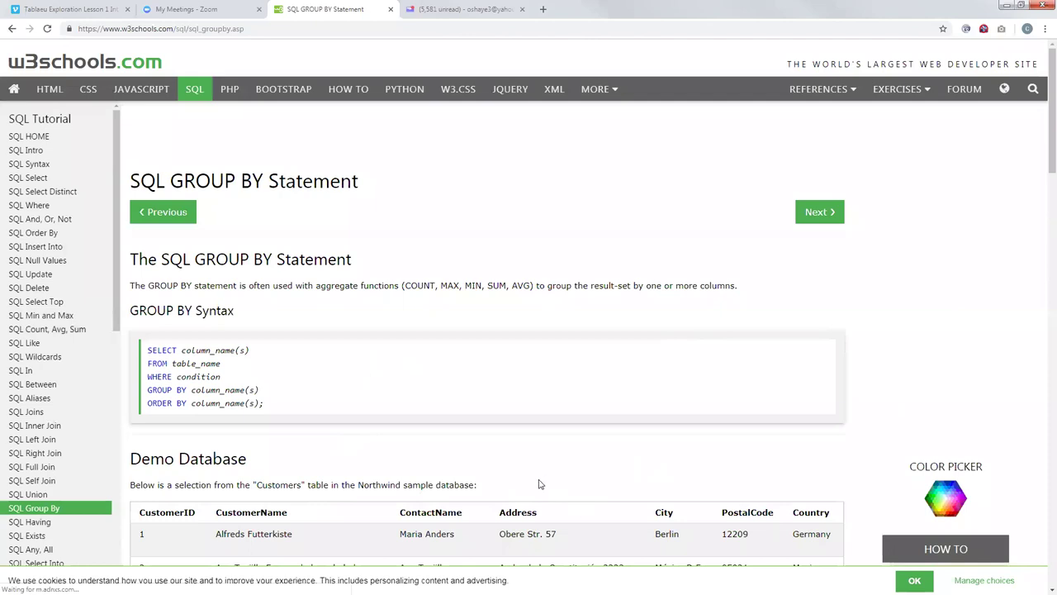
Step: Scroll through the SQL GROUP BY page and back toward the top
{"action": "scroll", "coordinate": [541, 479], "scroll_direction": "down", "scroll_amount": 5}
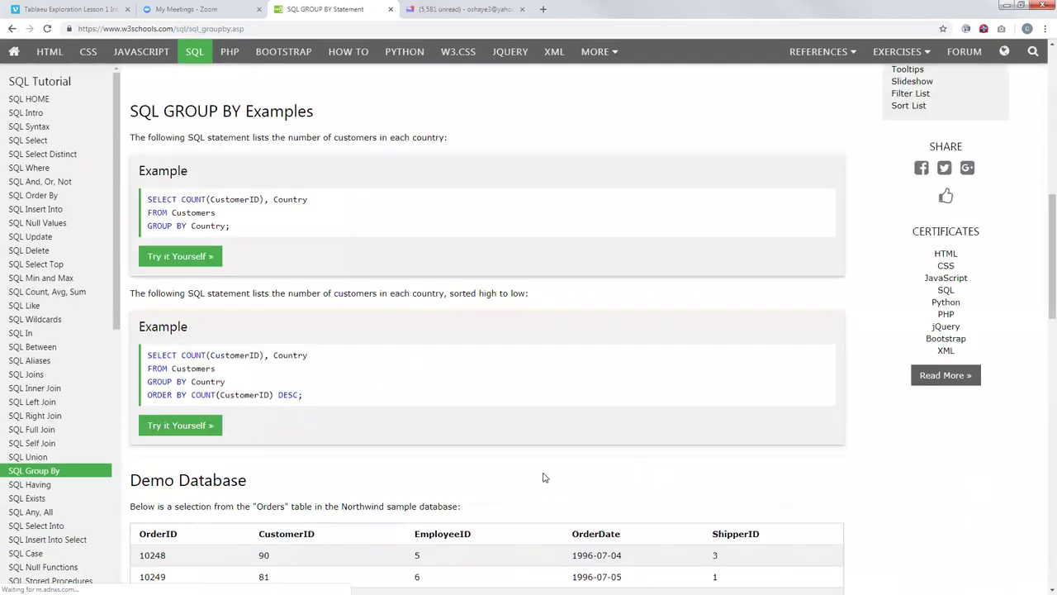
{"action": "scroll", "coordinate": [541, 471], "scroll_direction": "down", "scroll_amount": 5}
{"action": "scroll", "coordinate": [541, 469], "scroll_direction": "down", "scroll_amount": 2}
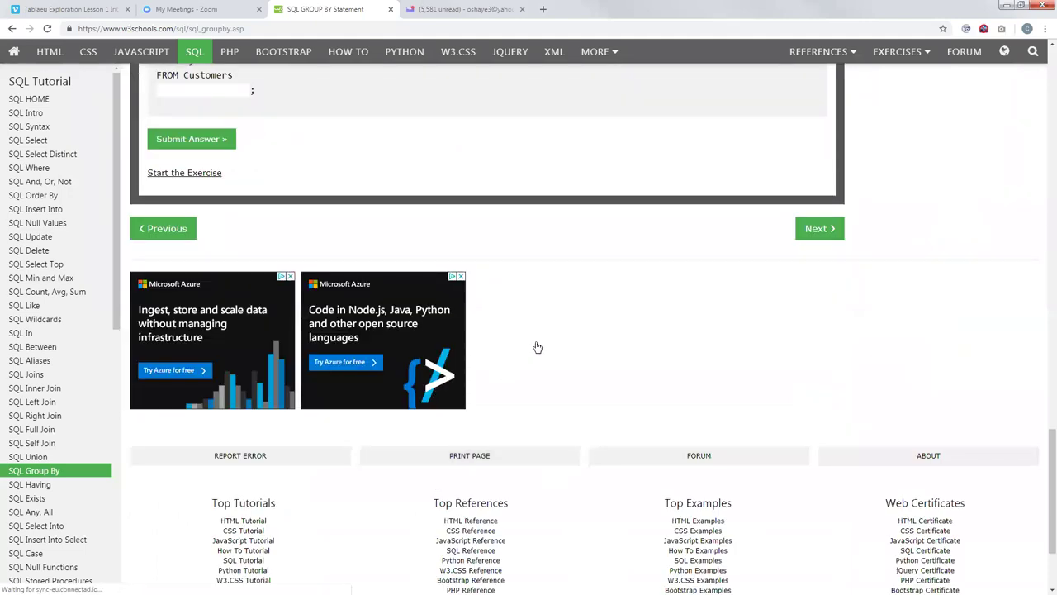
{"action": "scroll", "coordinate": [532, 224], "scroll_direction": "up", "scroll_amount": 15}
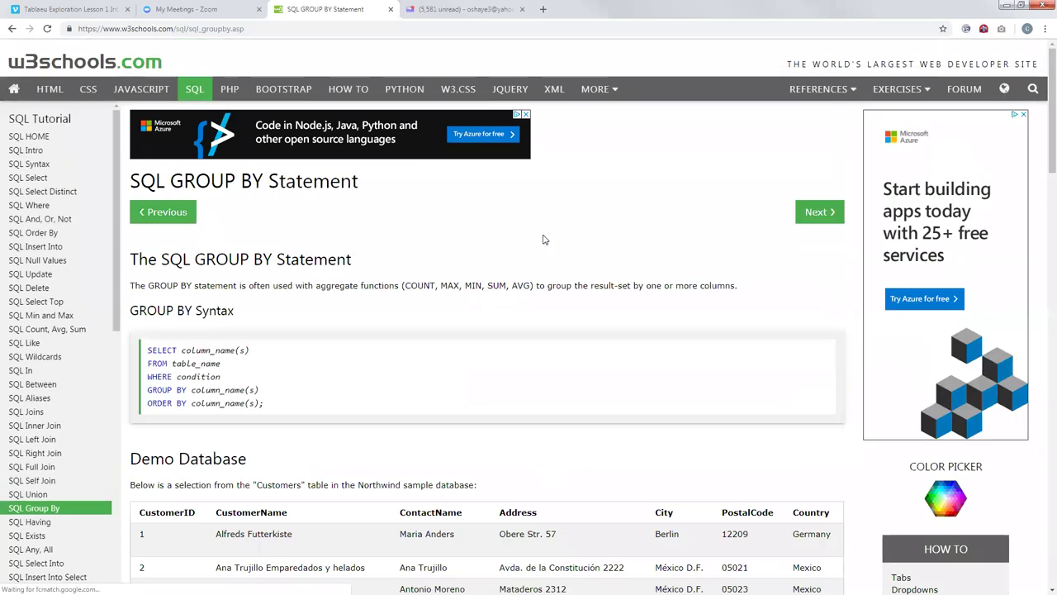
Step: Scroll past the Customers demo table to the SQL GROUP BY Examples section
{"action": "scroll", "coordinate": [537, 257], "scroll_direction": "down", "scroll_amount": 3}
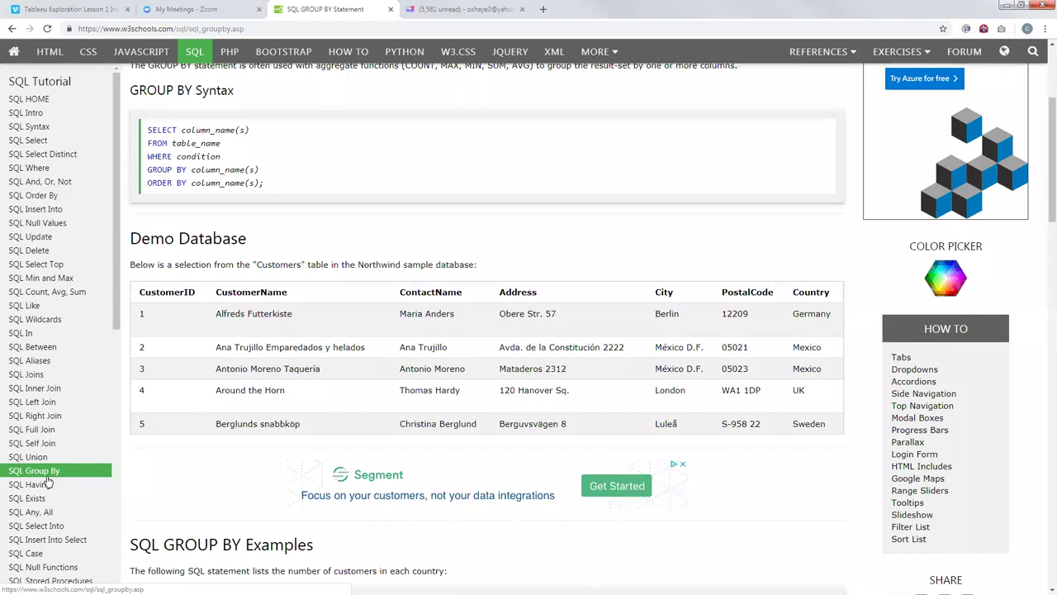
{"action": "scroll", "coordinate": [174, 354], "scroll_direction": "down", "scroll_amount": 1}
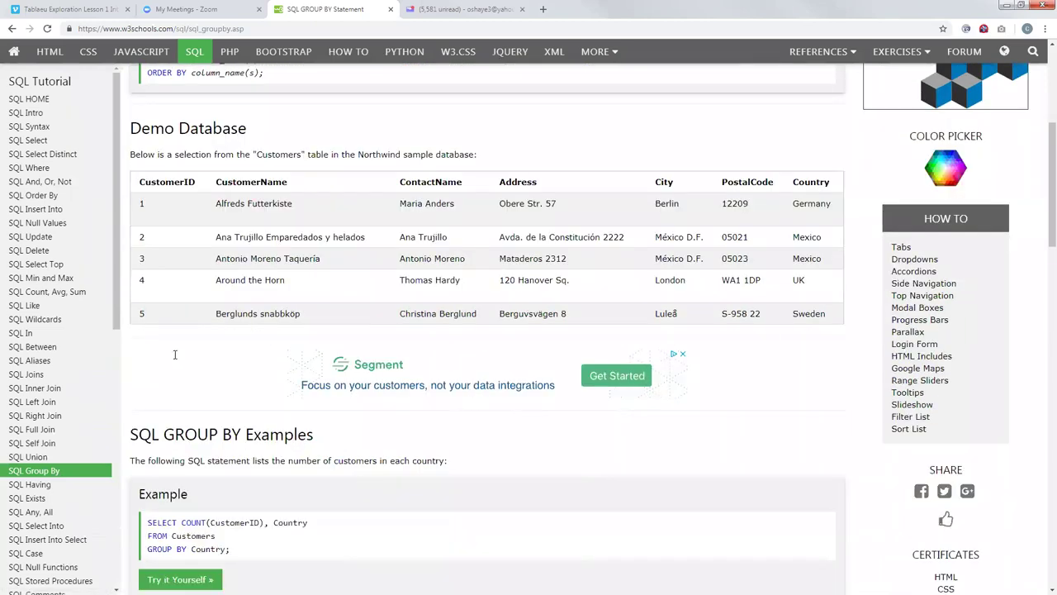
{"action": "scroll", "coordinate": [174, 354], "scroll_direction": "down", "scroll_amount": 2}
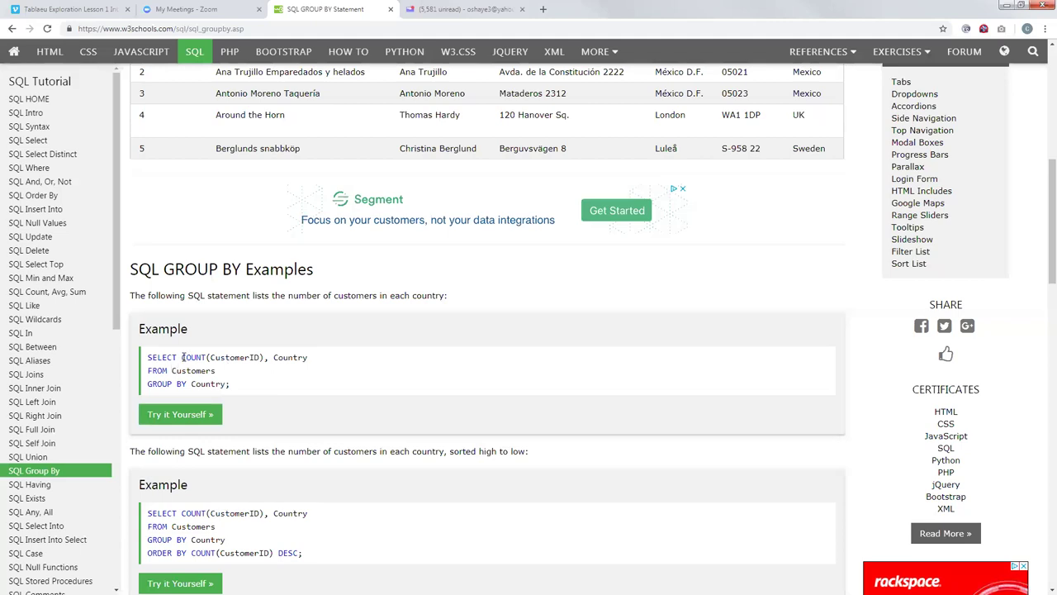
Step: Highlight COUNT(CustomerID) and Country in the first GROUP BY example, then scroll on
{"action": "left_click_drag", "start_coordinate": [182, 357], "coordinate": [242, 357]}
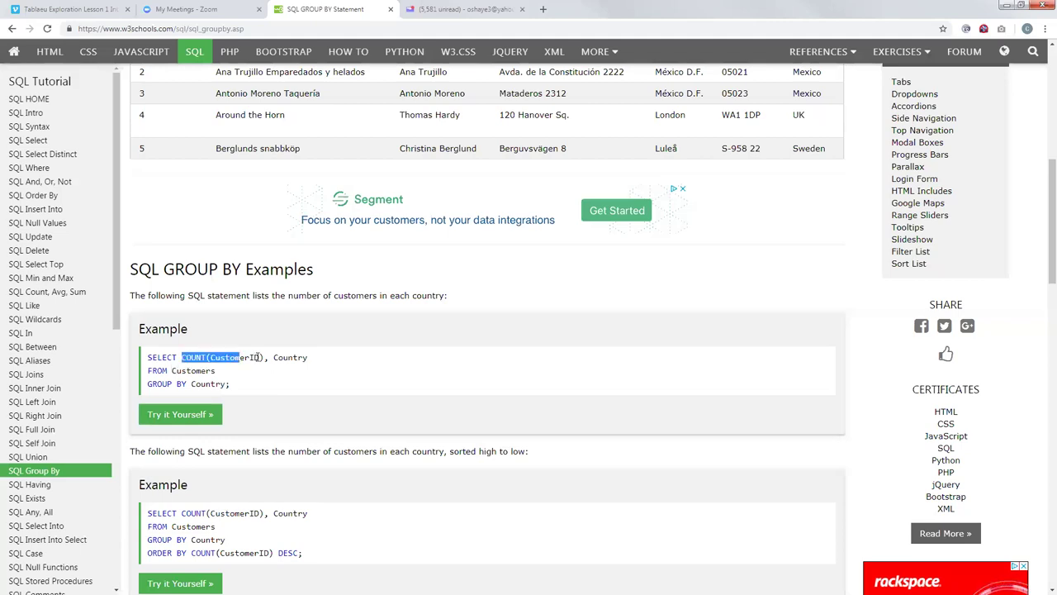
{"action": "left_click", "coordinate": [258, 357]}
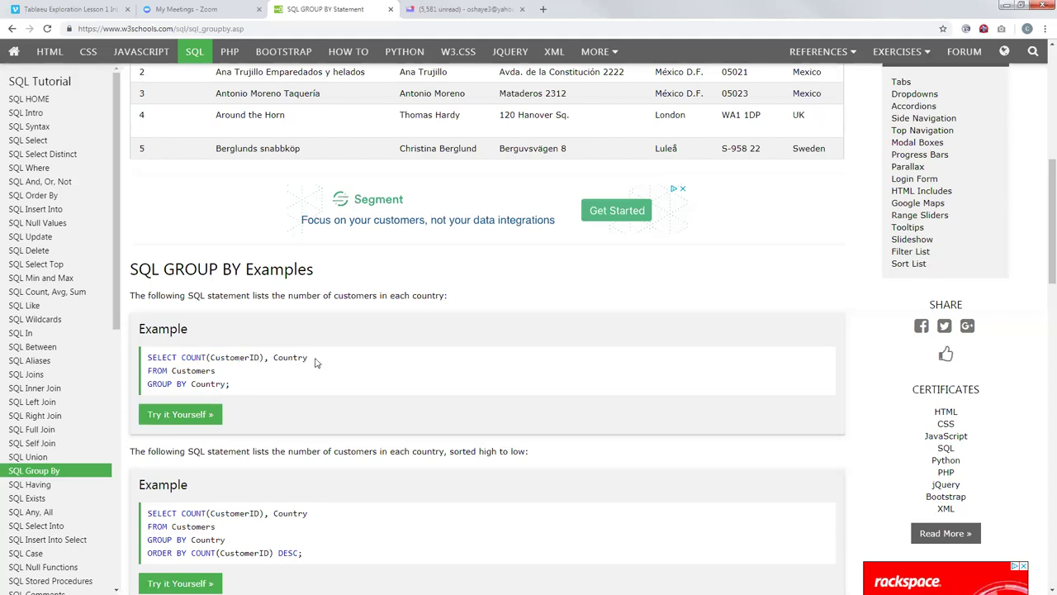
{"action": "left_click_drag", "start_coordinate": [316, 360], "coordinate": [269, 357]}
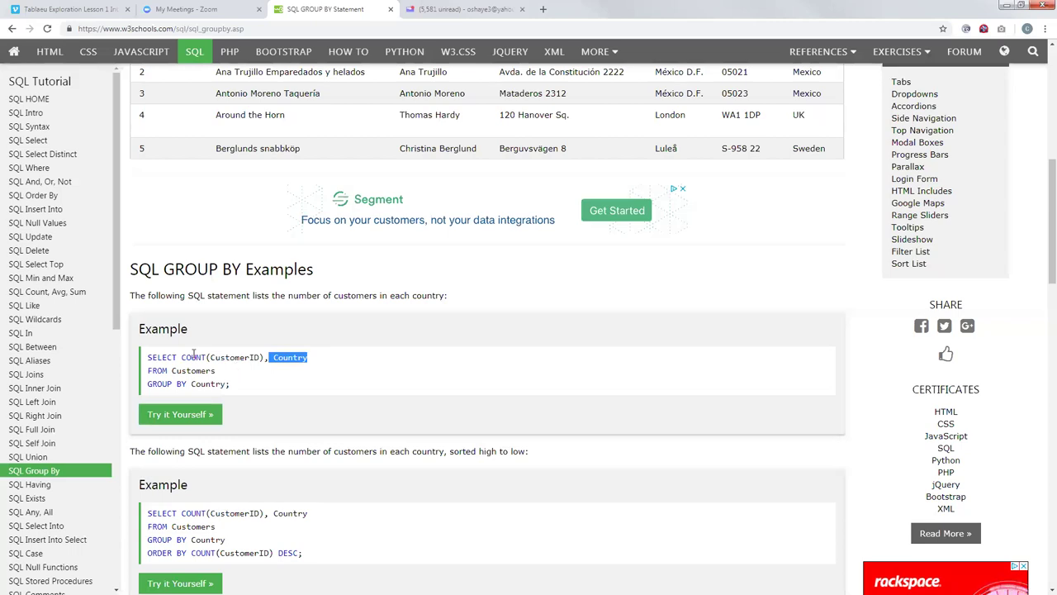
{"action": "left_click_drag", "start_coordinate": [182, 357], "coordinate": [209, 357]}
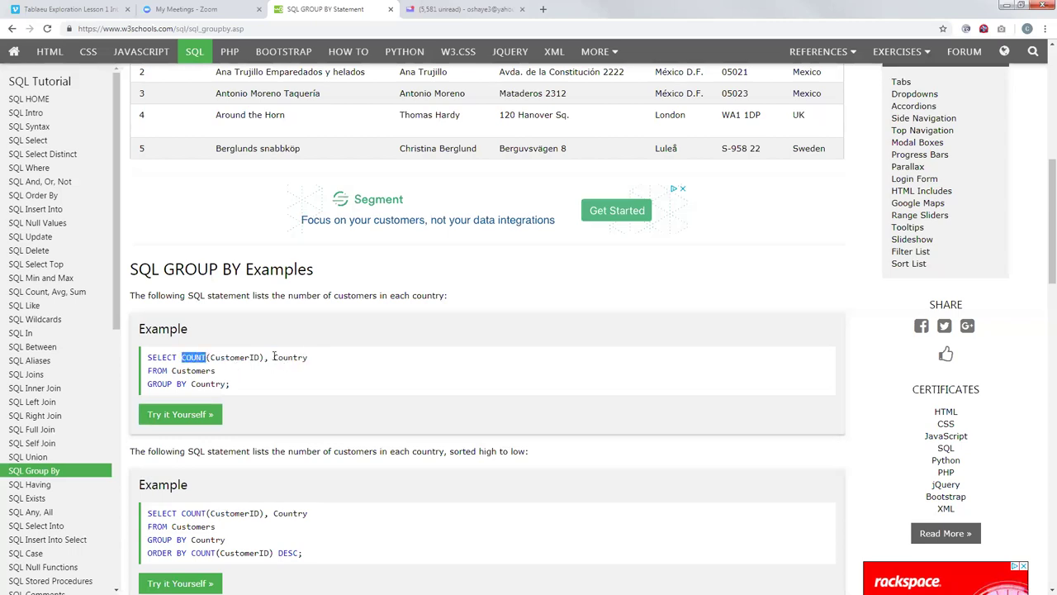
{"action": "left_click_drag", "start_coordinate": [308, 359], "coordinate": [191, 384]}
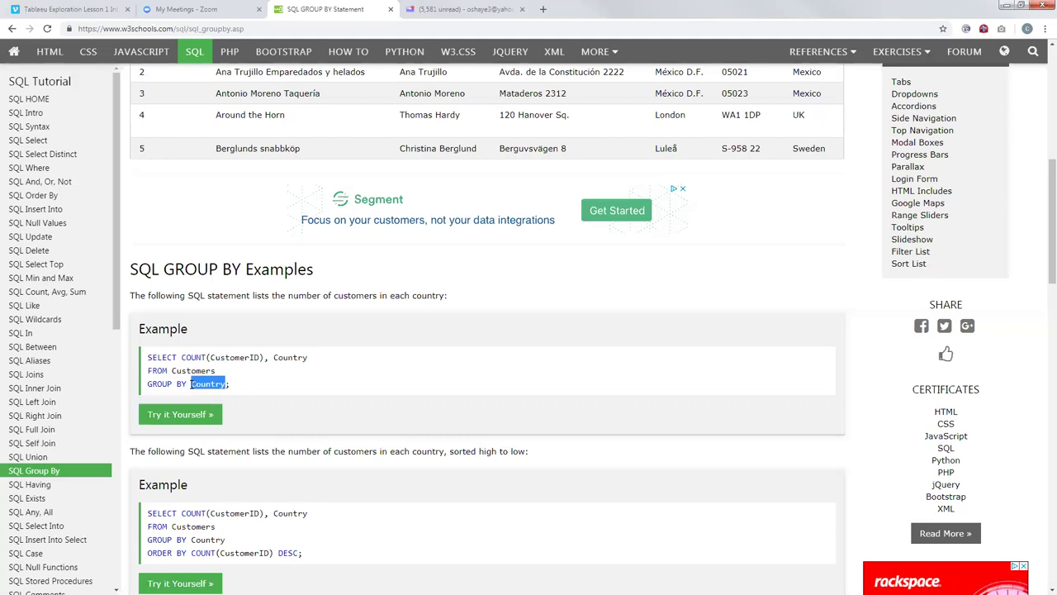
{"action": "left_click", "coordinate": [190, 383]}
{"action": "left_click_drag", "start_coordinate": [265, 359], "coordinate": [211, 361]}
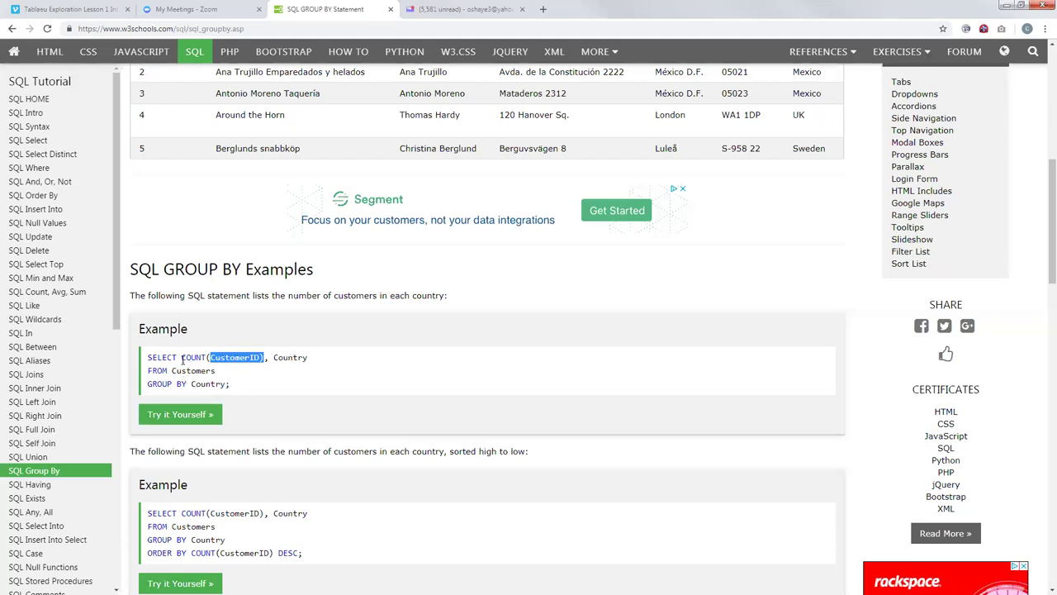
{"action": "left_click_drag", "start_coordinate": [182, 358], "coordinate": [265, 358]}
{"action": "left_click_drag", "start_coordinate": [308, 358], "coordinate": [274, 357]}
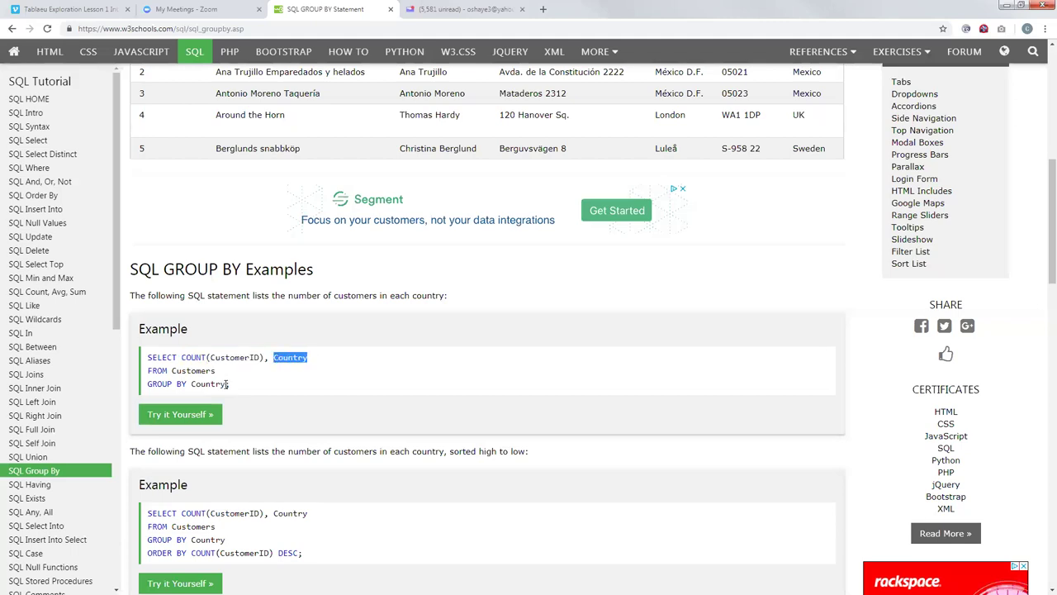
{"action": "scroll", "coordinate": [228, 385], "scroll_direction": "down", "scroll_amount": 5}
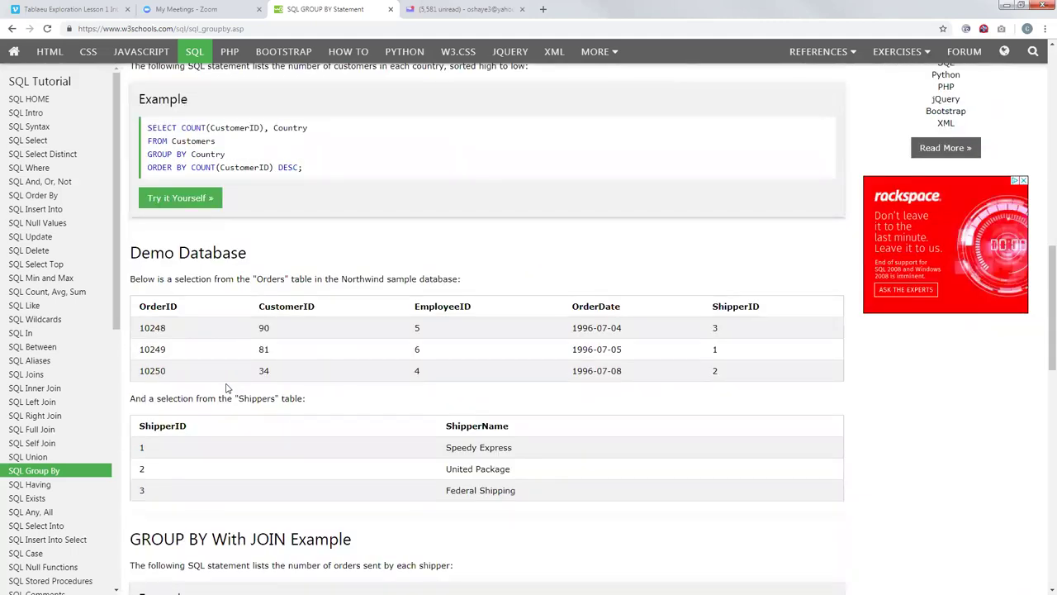
Step: Select COUNT(Orders.OrderID) in the GROUP BY With JOIN example, then open SQL Having
{"action": "scroll", "coordinate": [228, 389], "scroll_direction": "down", "scroll_amount": 3}
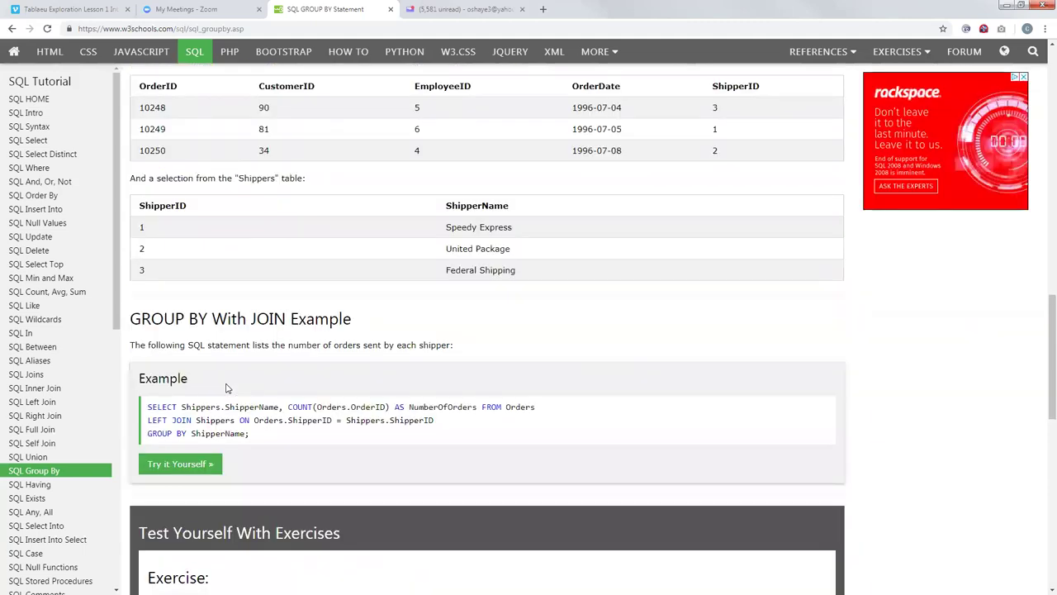
{"action": "scroll", "coordinate": [228, 388], "scroll_direction": "down", "scroll_amount": 1}
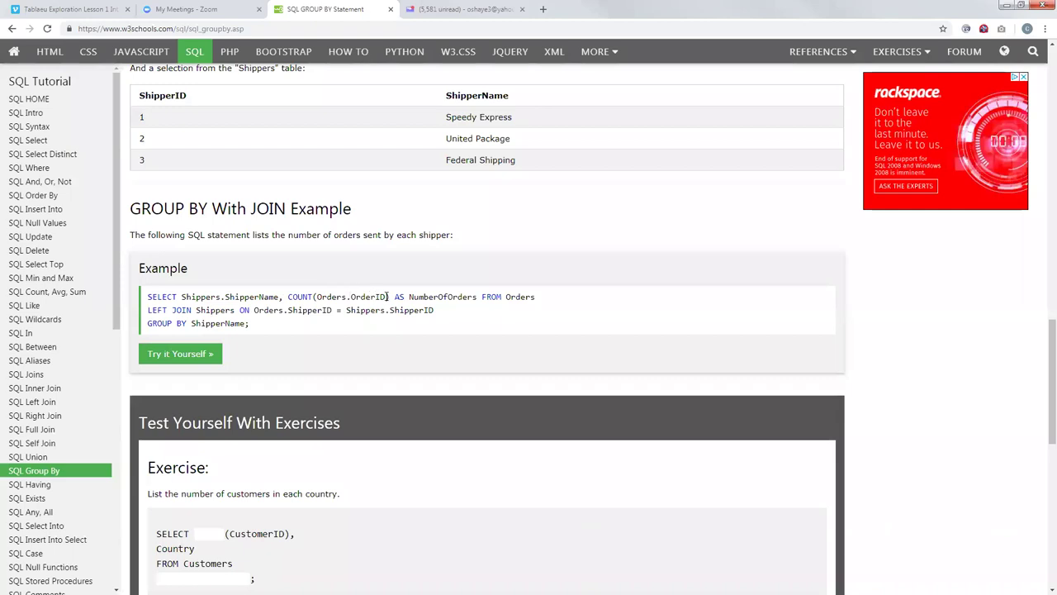
{"action": "mouse_move", "coordinate": [389, 297]}
{"action": "left_mouse_down"}
{"action": "mouse_move", "coordinate": [289, 297]}
{"action": "mouse_move", "coordinate": [389, 295]}
{"action": "left_mouse_up"}
{"action": "left_click", "coordinate": [290, 297]}
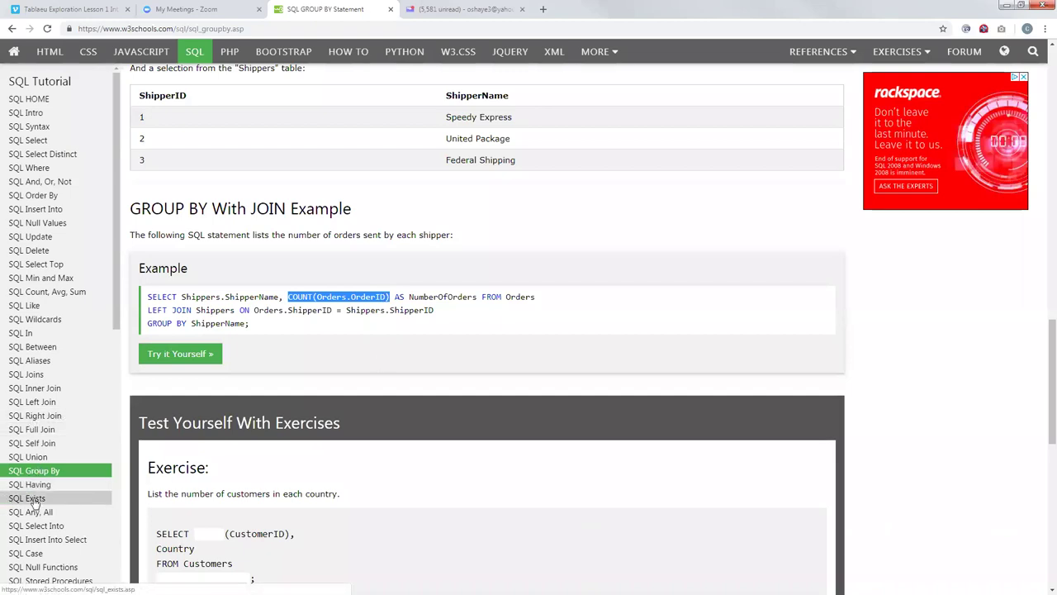
{"action": "left_click", "coordinate": [86, 486]}
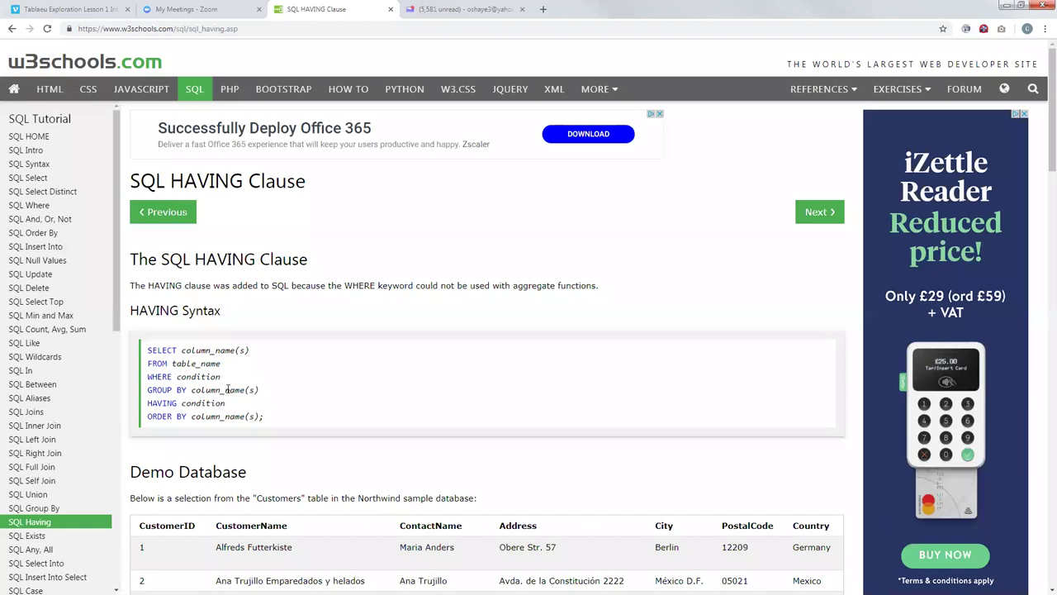
Step: Highlight the WHERE, GROUP BY and HAVING lines of the HAVING syntax
{"action": "left_click_drag", "start_coordinate": [221, 376], "coordinate": [145, 379]}
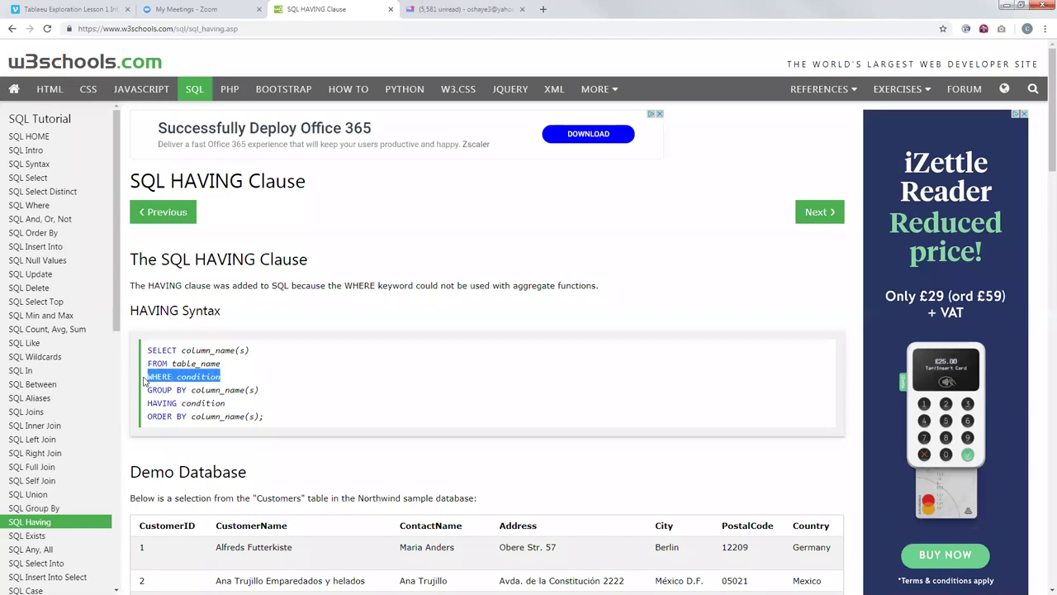
{"action": "left_click_drag", "start_coordinate": [263, 390], "coordinate": [146, 390]}
{"action": "left_click_drag", "start_coordinate": [229, 405], "coordinate": [261, 405]}
{"action": "left_click", "coordinate": [261, 405]}
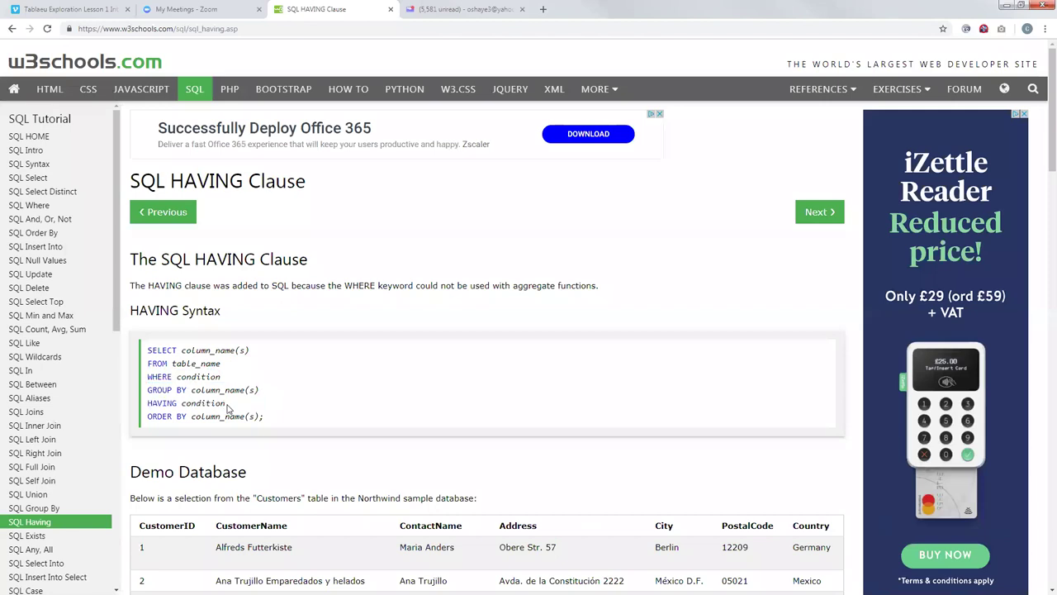
{"action": "scroll", "coordinate": [229, 408], "scroll_direction": "down", "scroll_amount": 2}
{"action": "left_click_drag", "start_coordinate": [228, 294], "coordinate": [150, 282]}
{"action": "left_click", "coordinate": [152, 284]}
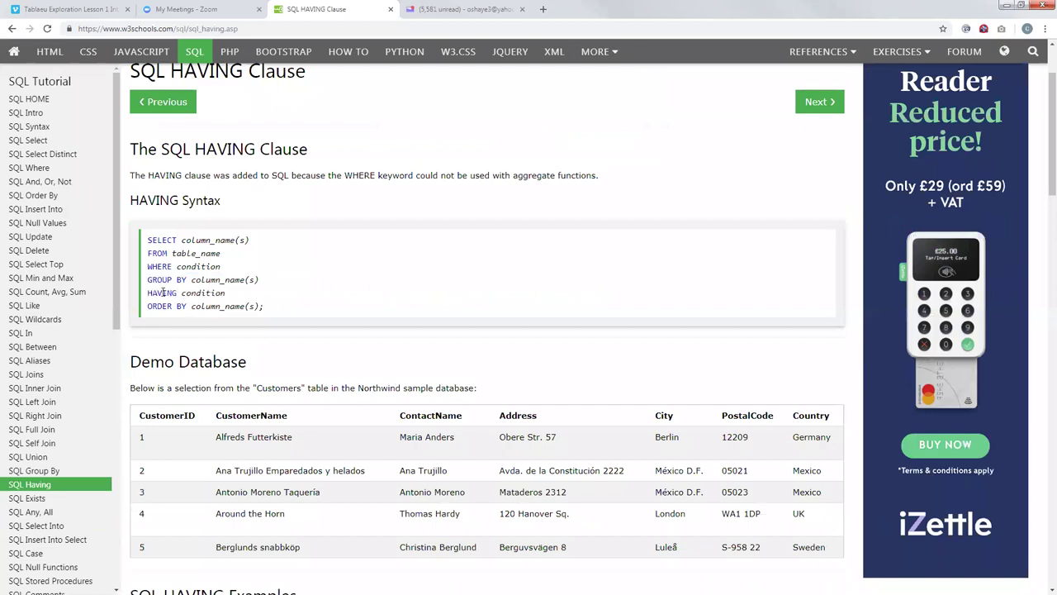
{"action": "left_click_drag", "start_coordinate": [149, 281], "coordinate": [181, 282]}
Step: Highlight Country and the GROUP BY Country line in the HAVING examples
{"action": "scroll", "coordinate": [190, 299], "scroll_direction": "down", "scroll_amount": 3}
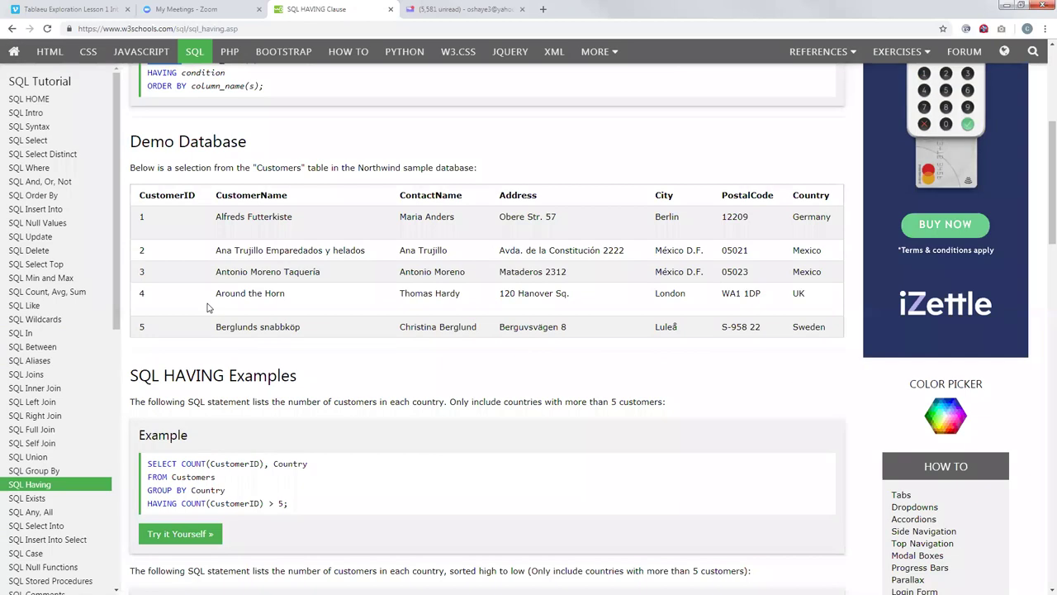
{"action": "scroll", "coordinate": [182, 299], "scroll_direction": "down", "scroll_amount": 1}
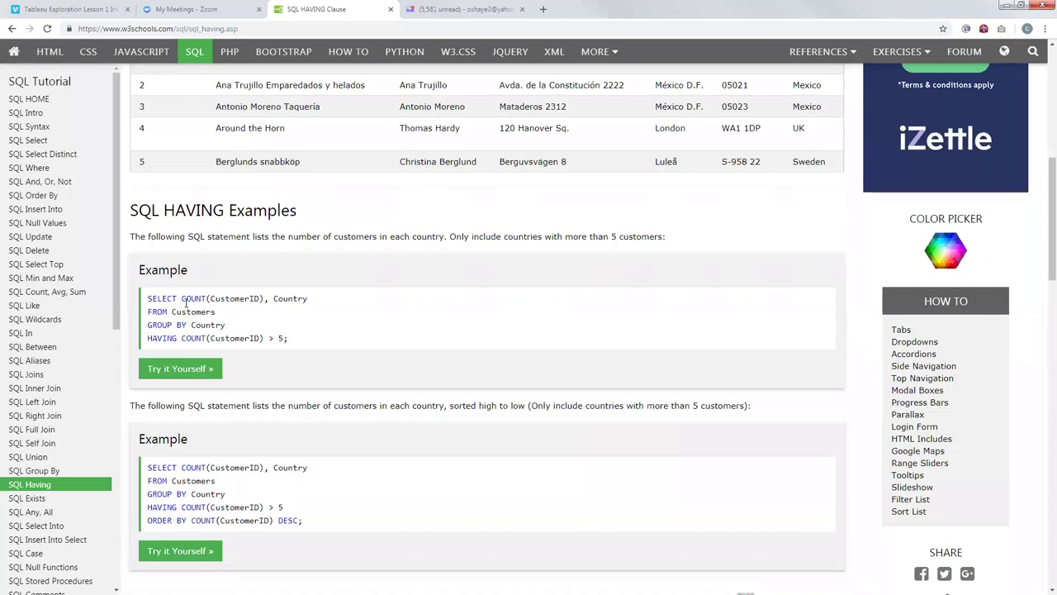
{"action": "double_click", "coordinate": [293, 300]}
{"action": "left_click", "coordinate": [207, 316]}
{"action": "left_click_drag", "start_coordinate": [148, 325], "coordinate": [269, 338]}
{"action": "left_click", "coordinate": [206, 338]}
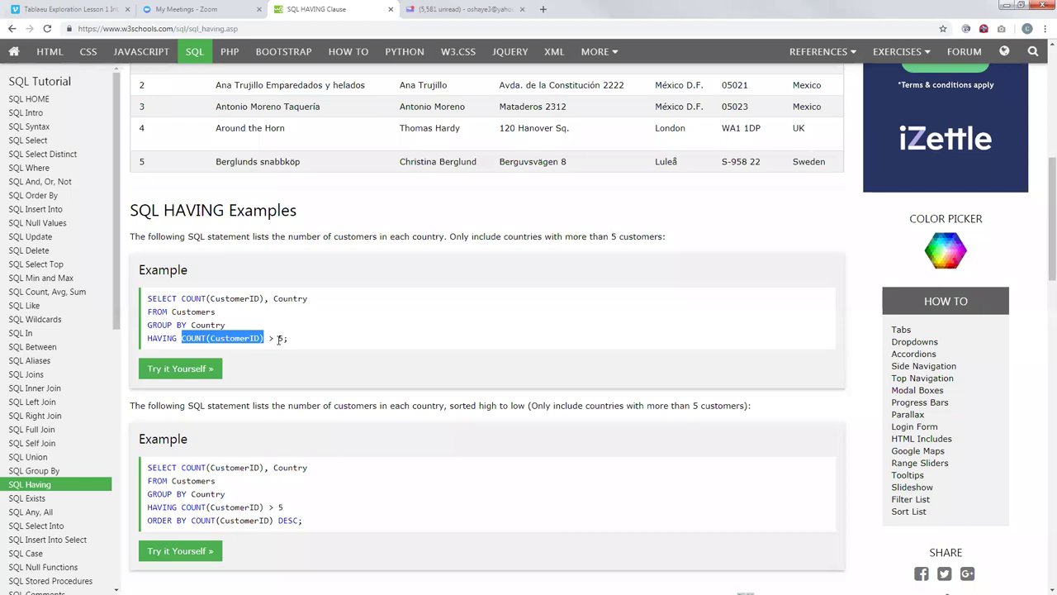
{"action": "left_click_drag", "start_coordinate": [307, 298], "coordinate": [274, 301]}
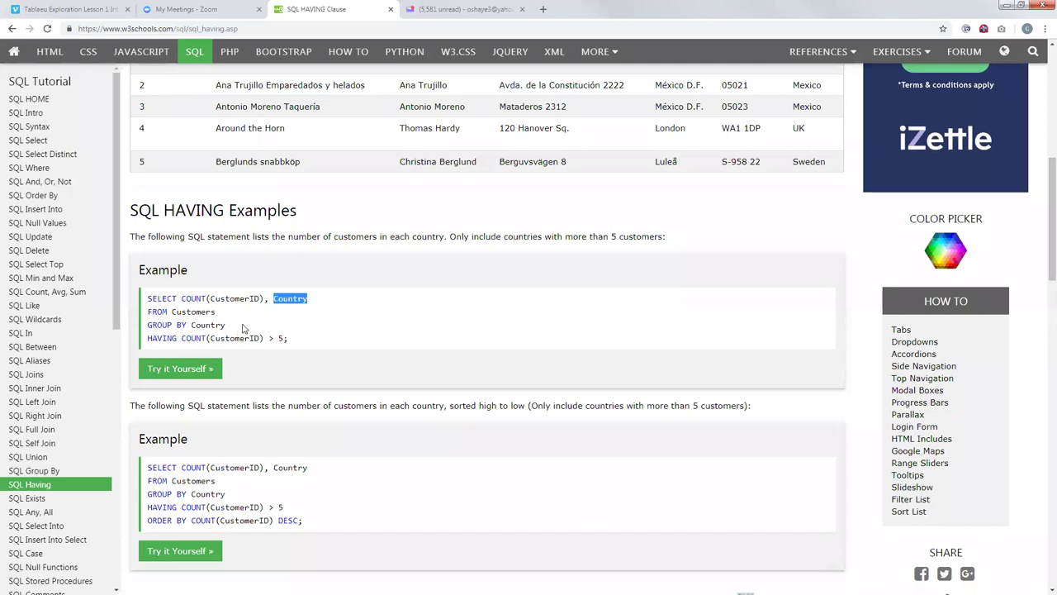
{"action": "left_click_drag", "start_coordinate": [229, 328], "coordinate": [147, 329]}
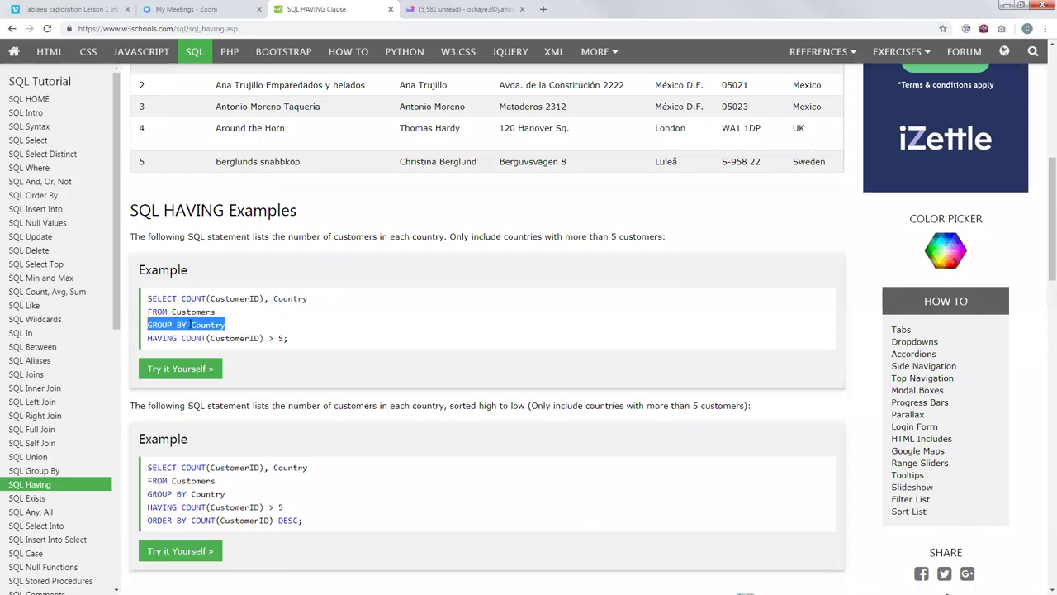
{"action": "left_click", "coordinate": [231, 332]}
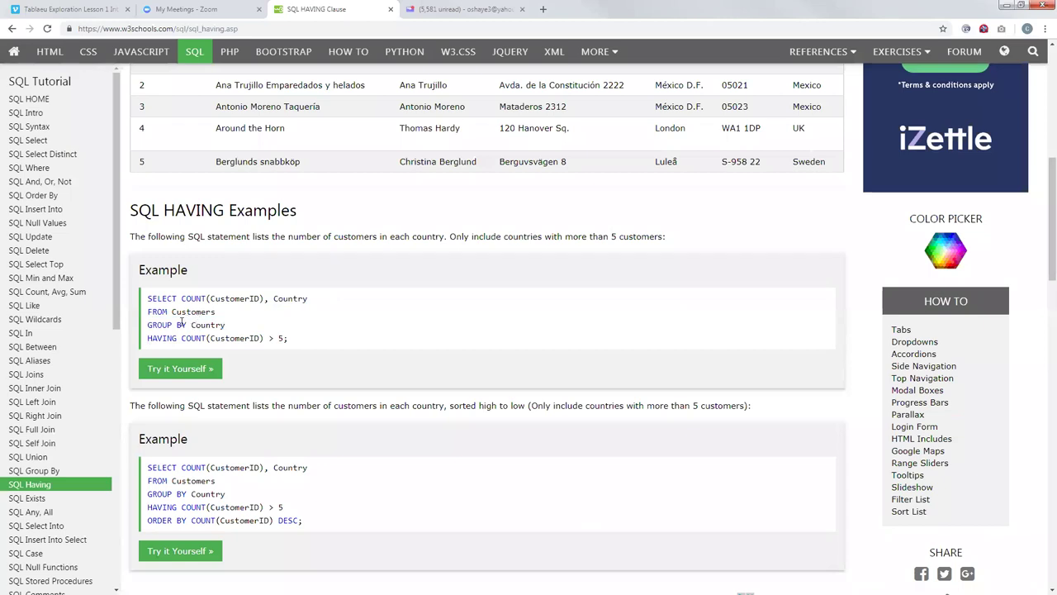
Step: Scroll the sidebar down to SQL Database topics and open the SQL Views lesson
{"action": "scroll", "coordinate": [217, 466], "scroll_direction": "down", "scroll_amount": 3}
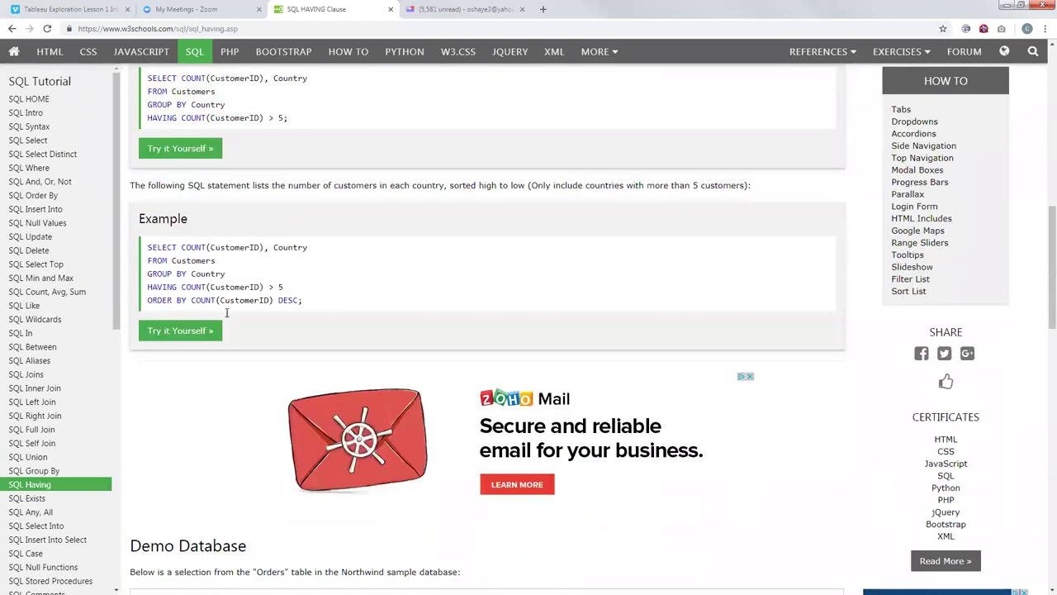
{"action": "scroll", "coordinate": [137, 433], "scroll_direction": "down", "scroll_amount": 1}
{"action": "scroll", "coordinate": [89, 481], "scroll_direction": "down", "scroll_amount": 3}
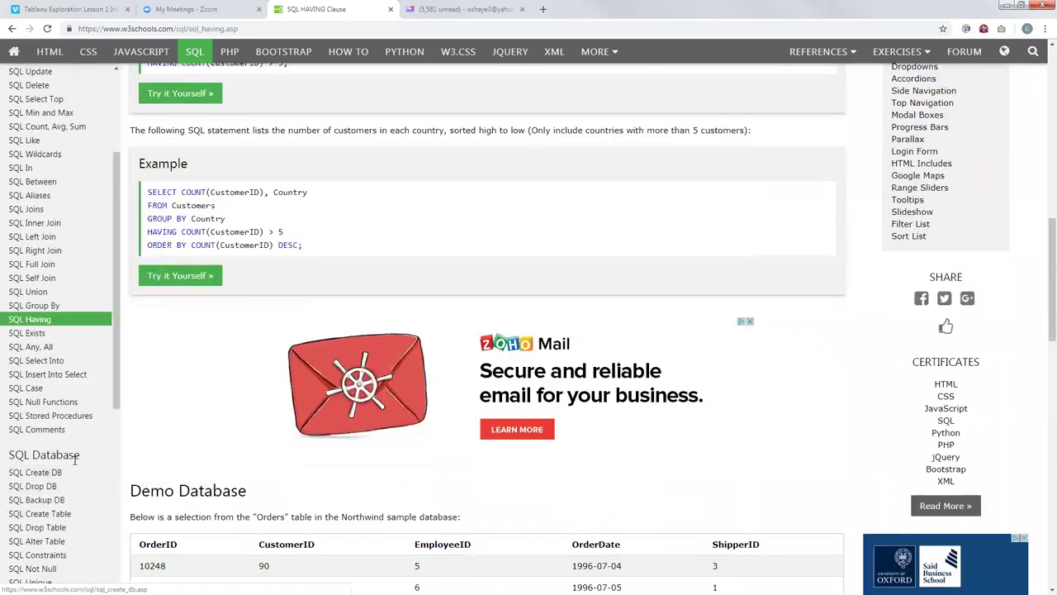
{"action": "left_click_drag", "start_coordinate": [118, 398], "coordinate": [122, 480]}
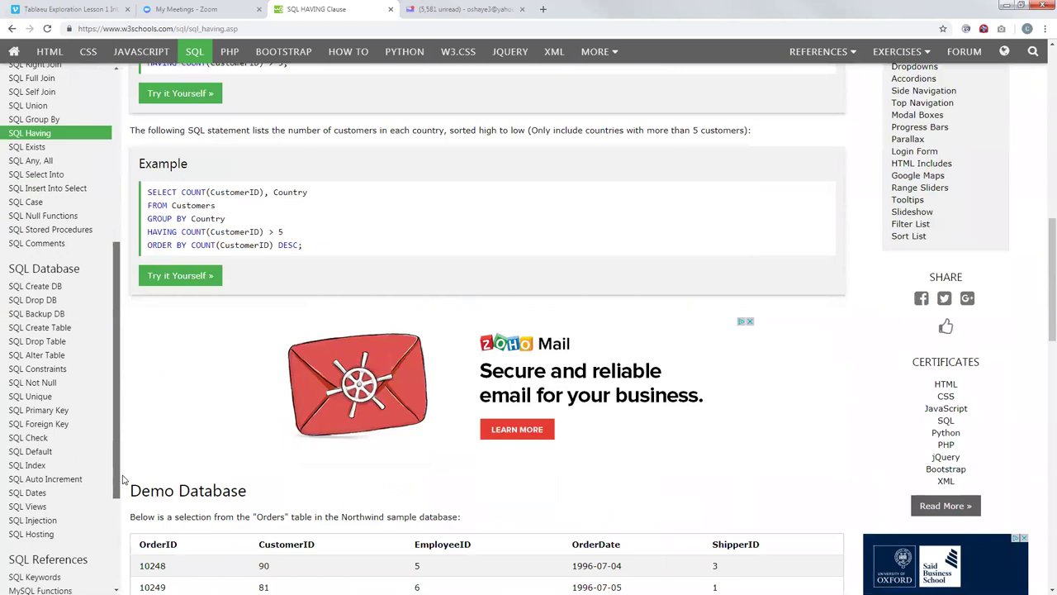
{"action": "scroll", "coordinate": [37, 479], "scroll_direction": "down", "scroll_amount": 1}
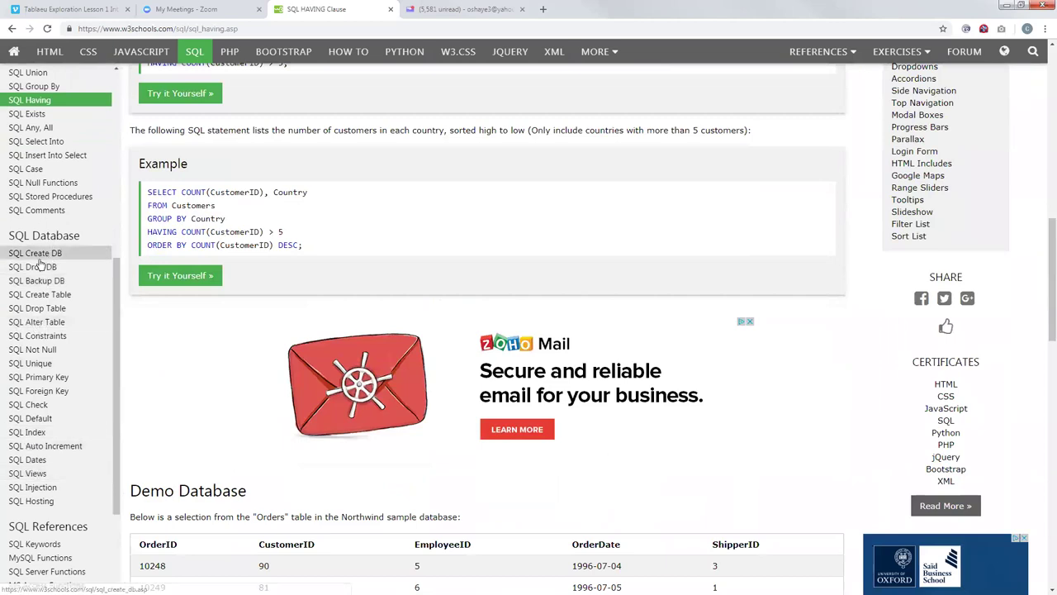
{"action": "left_click", "coordinate": [38, 475]}
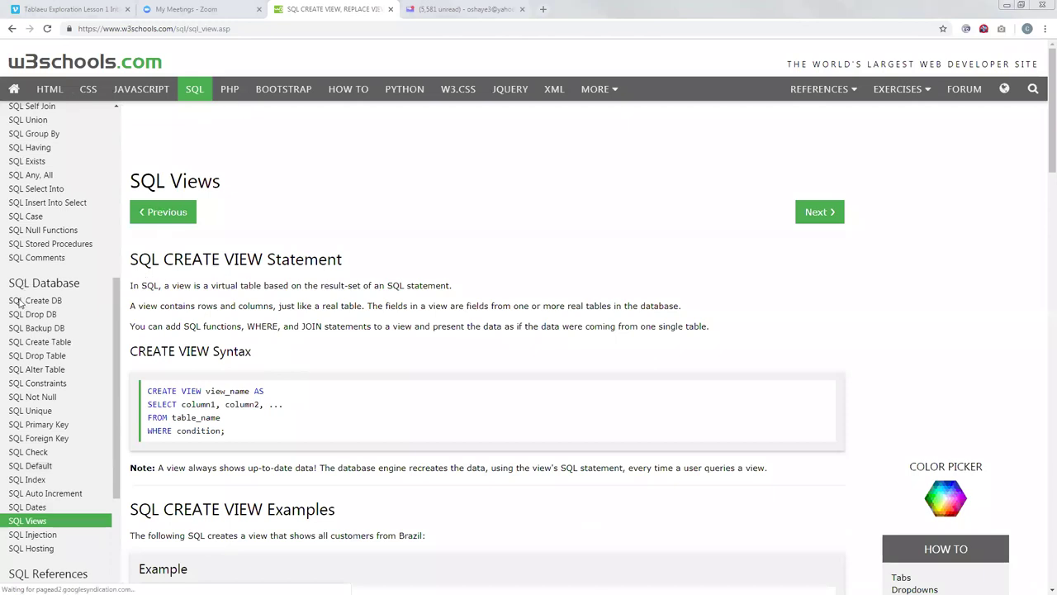
Step: Switch from the SQL Views lesson back to SQL Server Management Studio
{"action": "key", "text": "alt+Tab"}
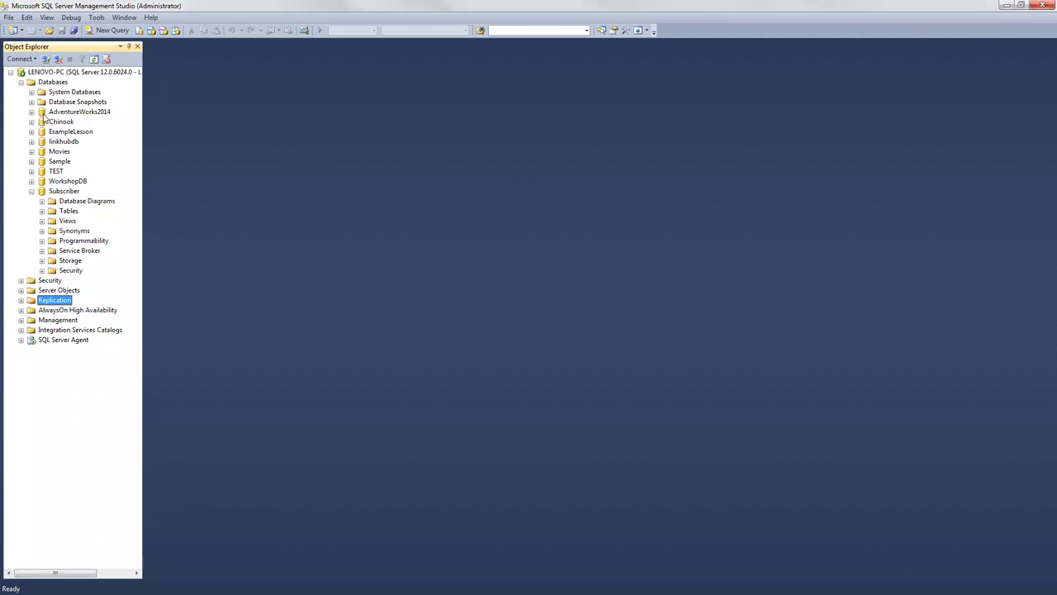
Step: Select AdventureWorks2014 in Object Explorer, check its context menu, then open another node's context menu
{"action": "left_click", "coordinate": [59, 114]}
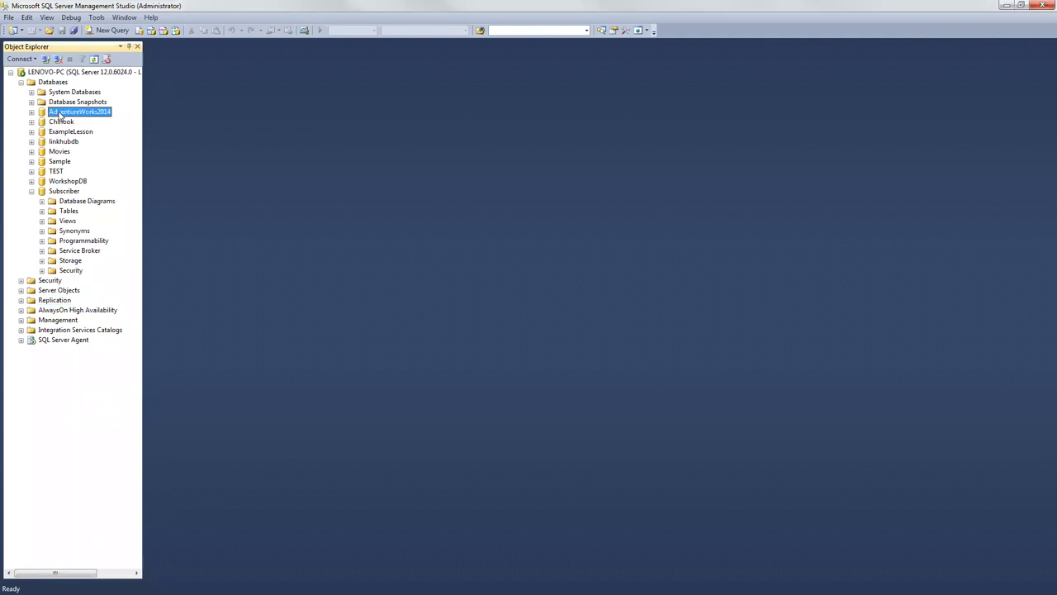
{"action": "right_click", "coordinate": [60, 113]}
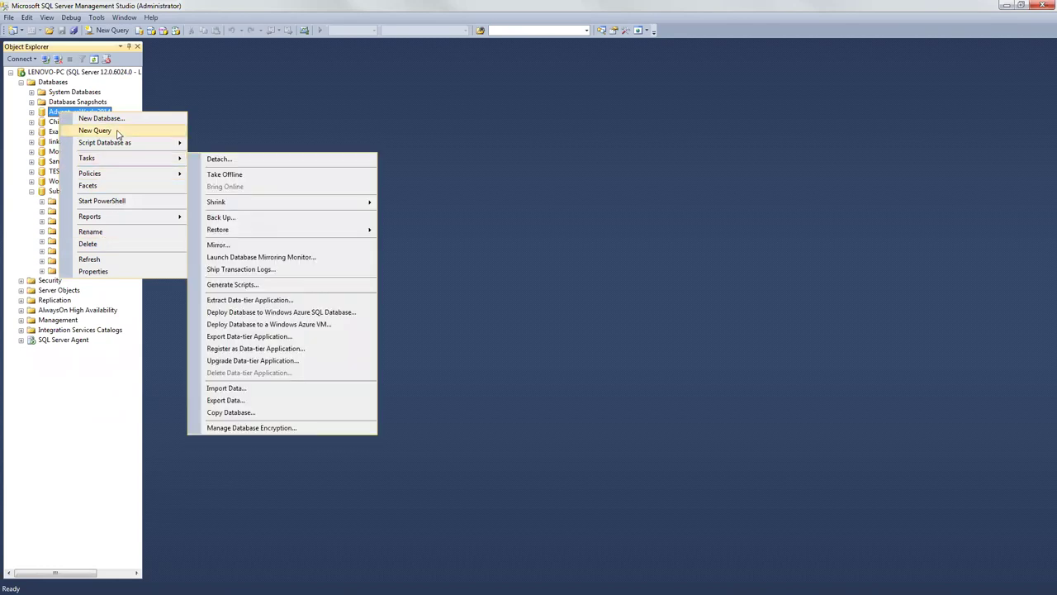
{"action": "key", "text": "Escape"}
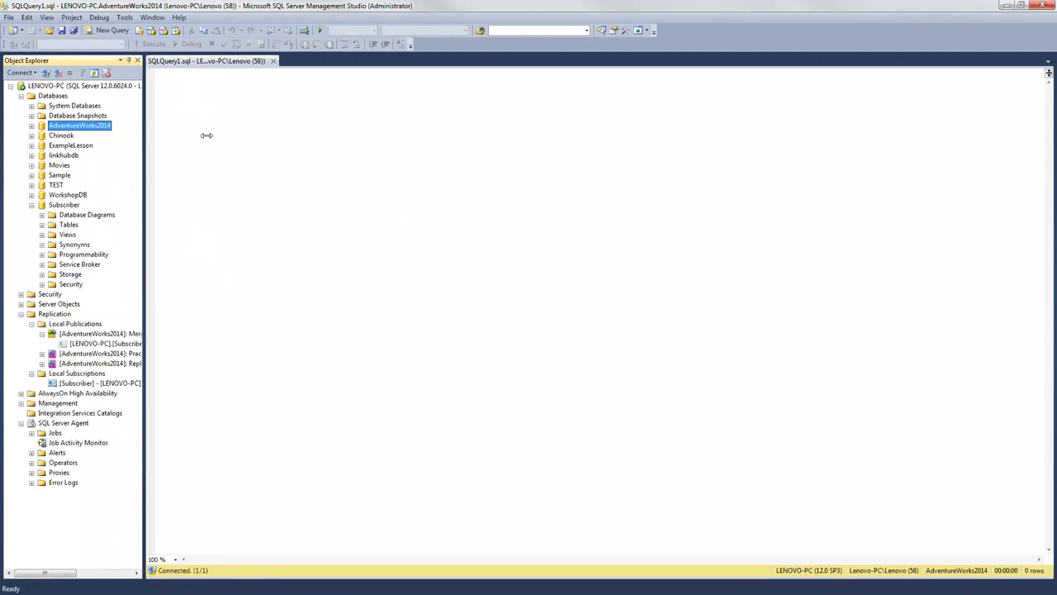
{"action": "right_click", "coordinate": [98, 385]}
{"action": "left_click", "coordinate": [97, 386]}
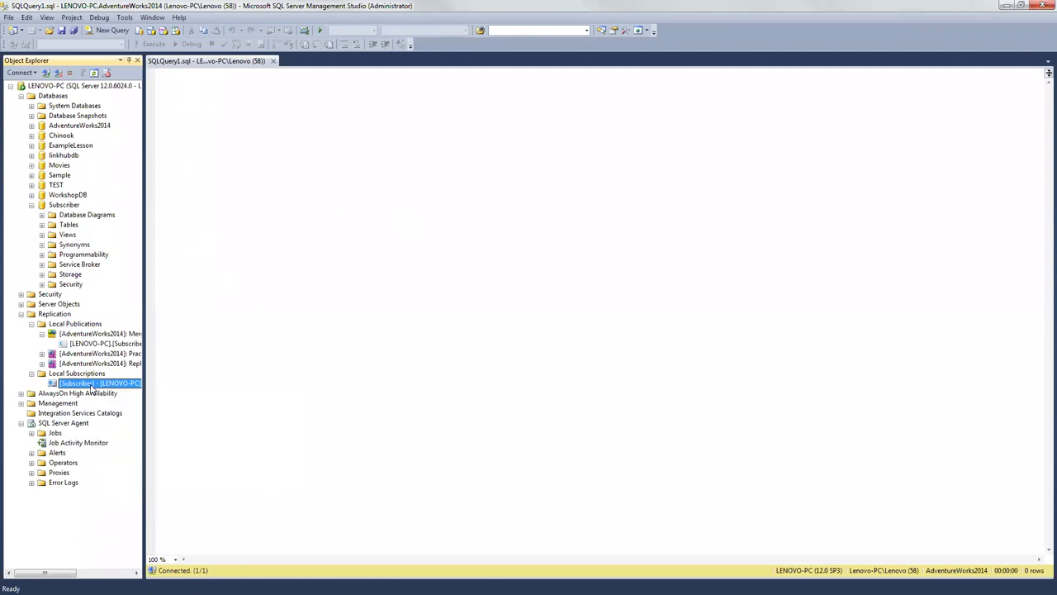
{"action": "right_click", "coordinate": [93, 386]}
{"action": "left_click", "coordinate": [169, 407]}
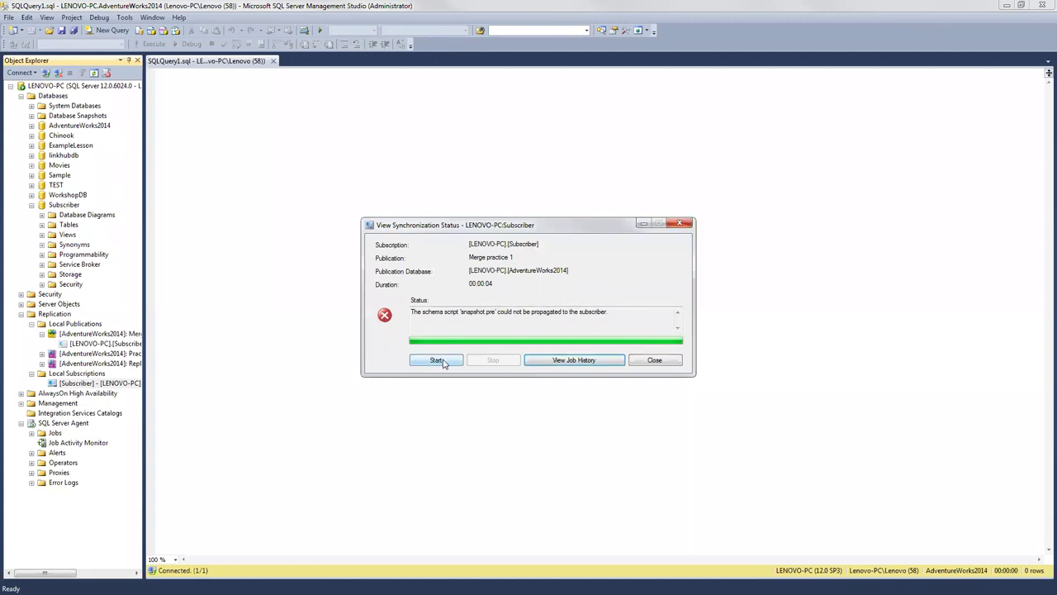
{"action": "left_click", "coordinate": [656, 361]}
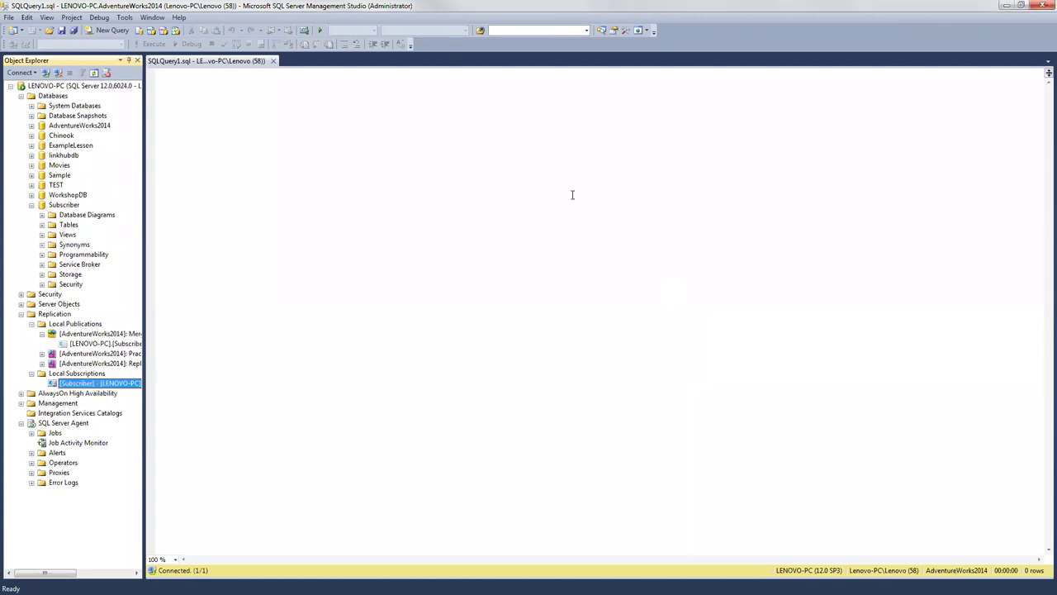
{"action": "left_click", "coordinate": [191, 85]}
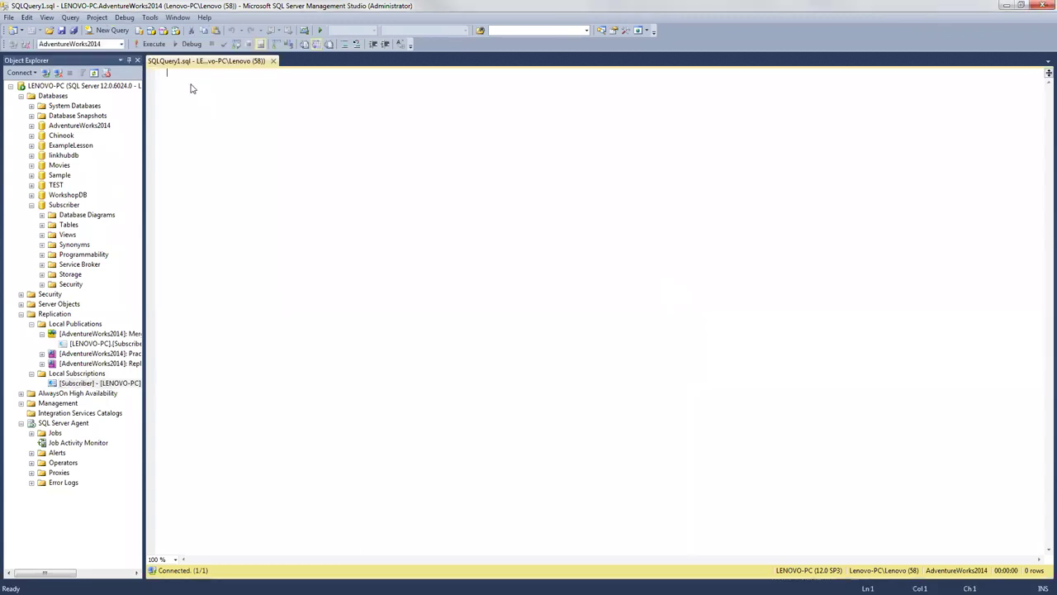
Step: Expand the AdventureWorks2014 tables and browse Person.Password's keys and columns, selecting rowguid
{"action": "left_click", "coordinate": [31, 126]}
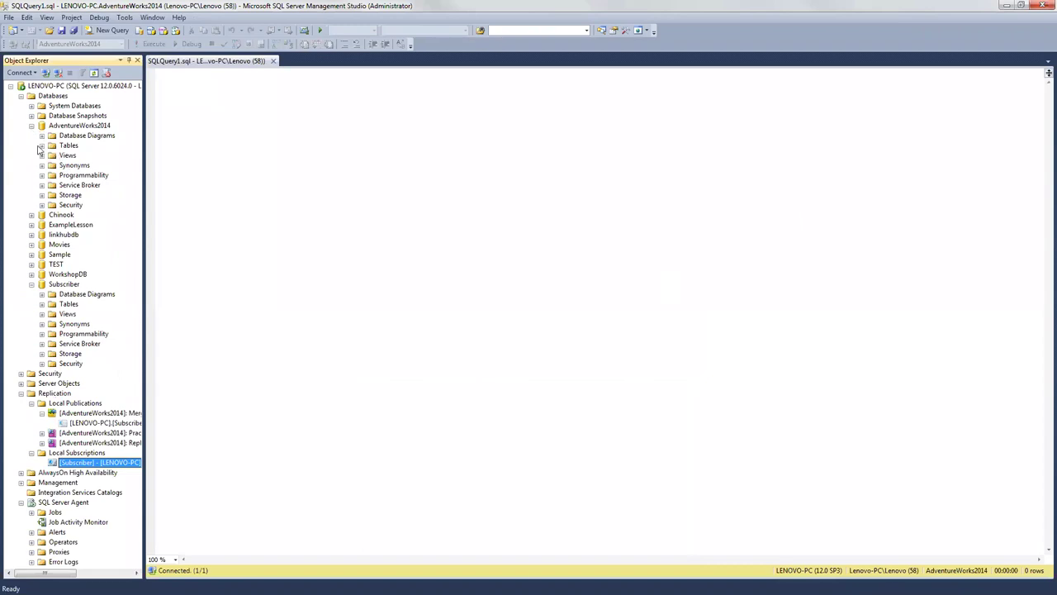
{"action": "left_click", "coordinate": [42, 145]}
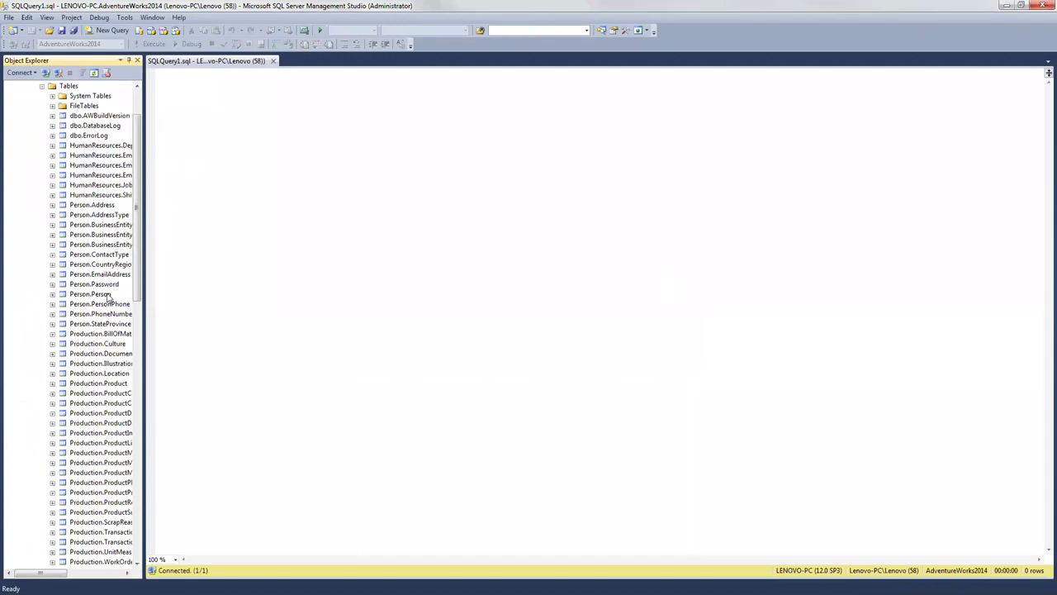
{"action": "left_click", "coordinate": [175, 81]}
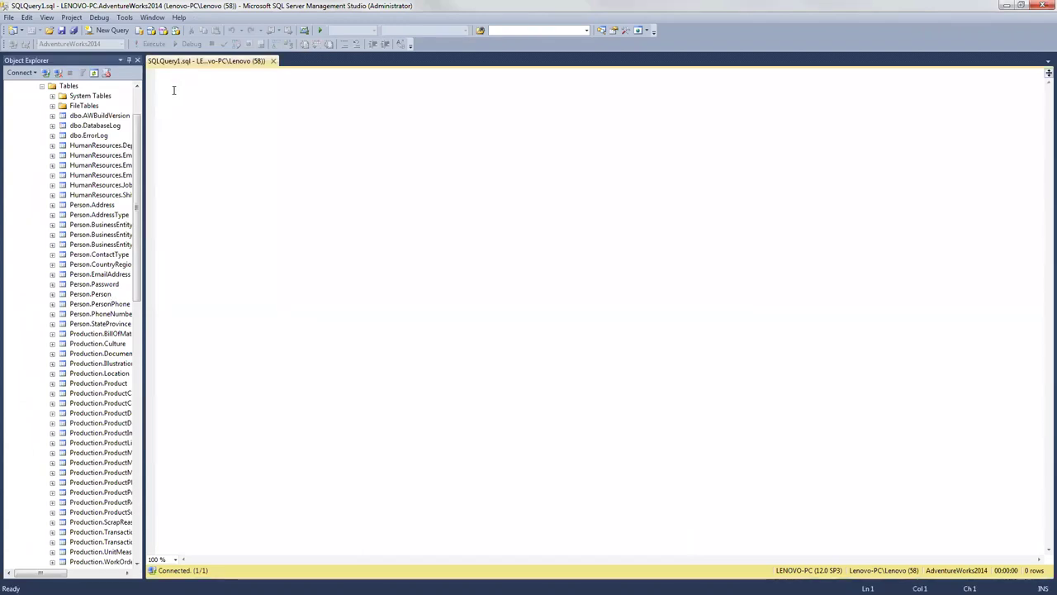
{"action": "left_click", "coordinate": [52, 285]}
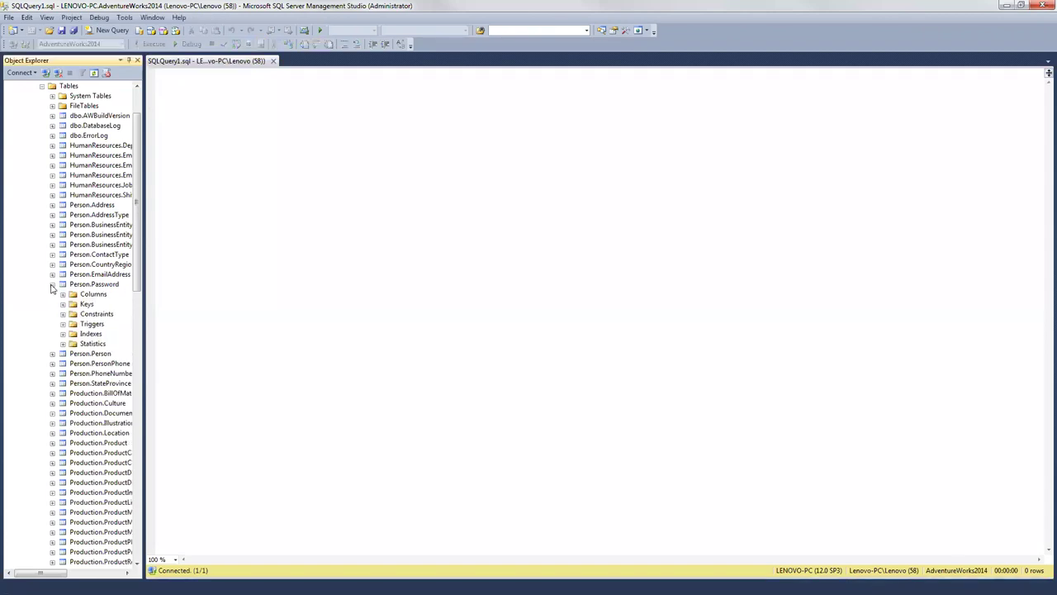
{"action": "left_click", "coordinate": [63, 304]}
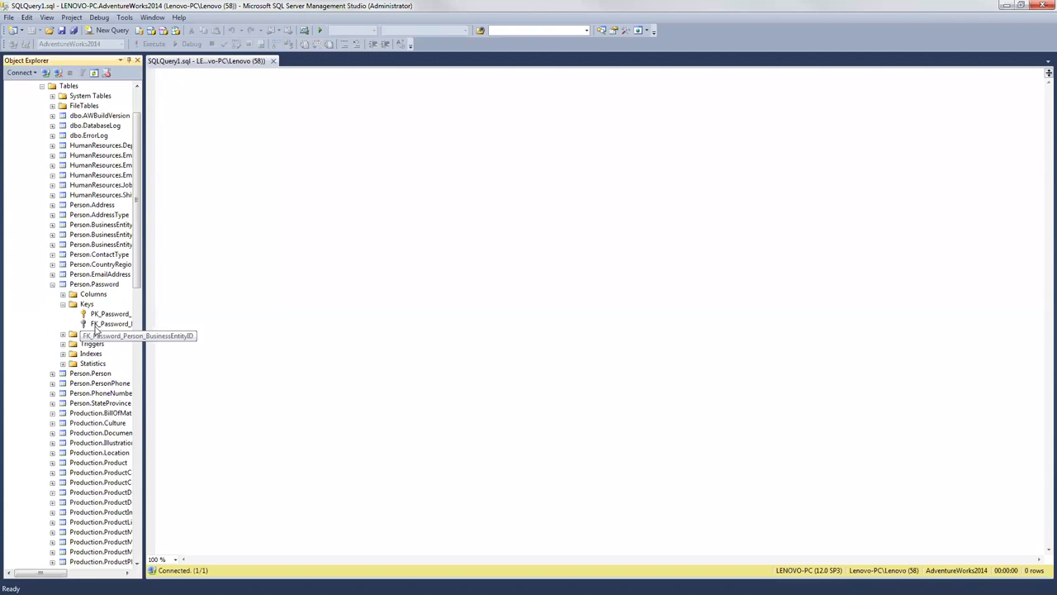
{"action": "left_click", "coordinate": [62, 304]}
{"action": "left_click", "coordinate": [63, 295]}
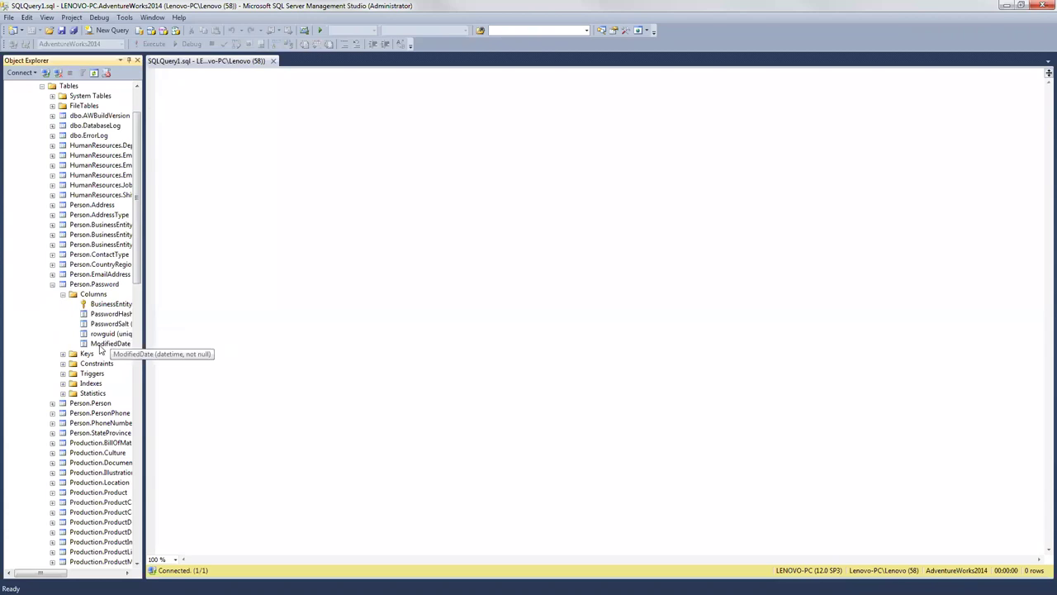
{"action": "left_click", "coordinate": [105, 334]}
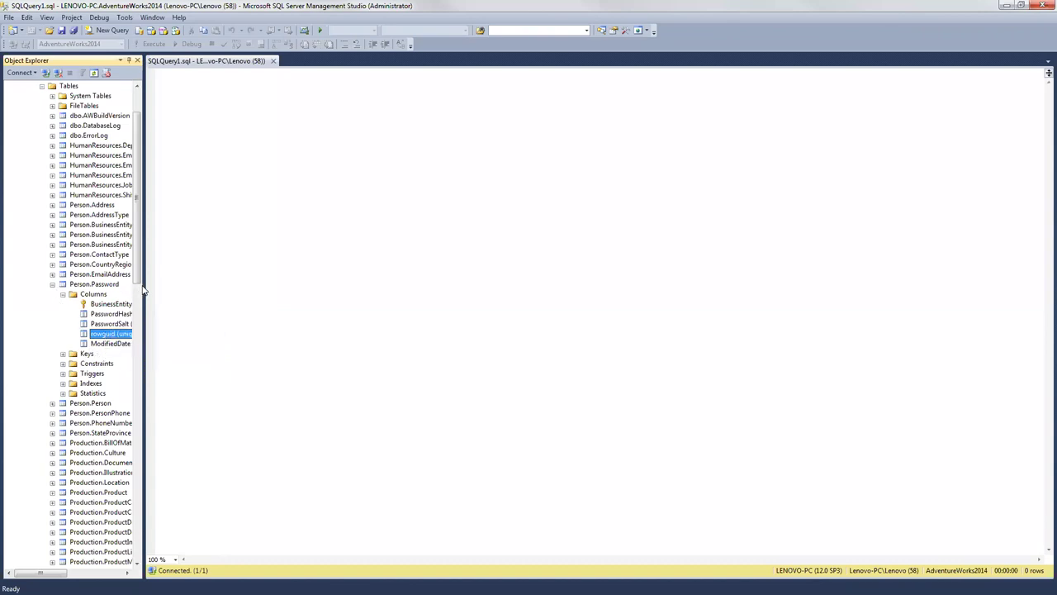
Step: Collapse Person.Password, glance at Person.Address's columns, then list Production.Product's columns
{"action": "left_click", "coordinate": [52, 284]}
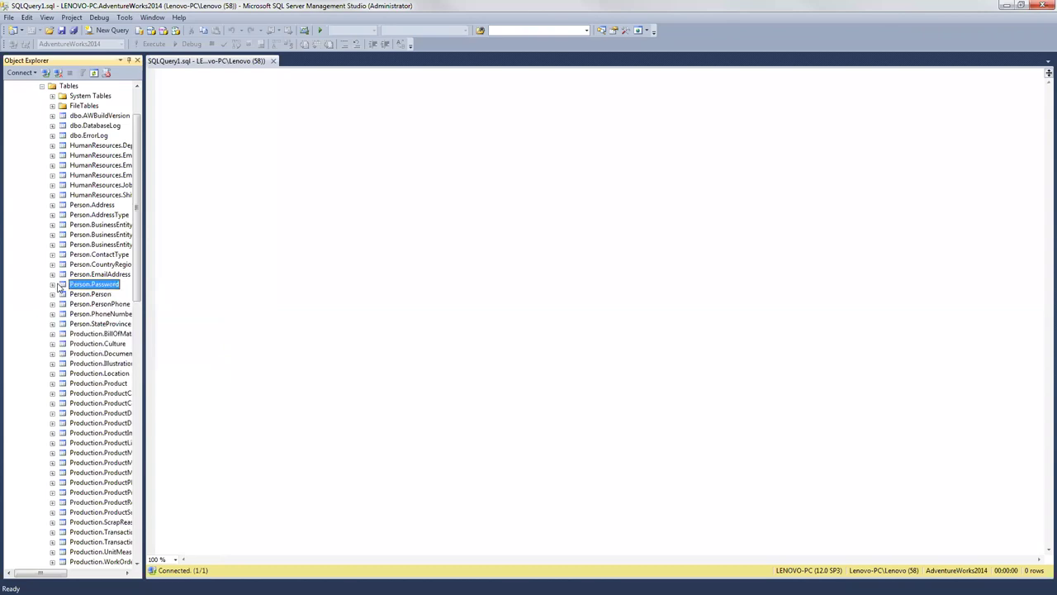
{"action": "left_click", "coordinate": [52, 205]}
{"action": "left_click", "coordinate": [63, 215]}
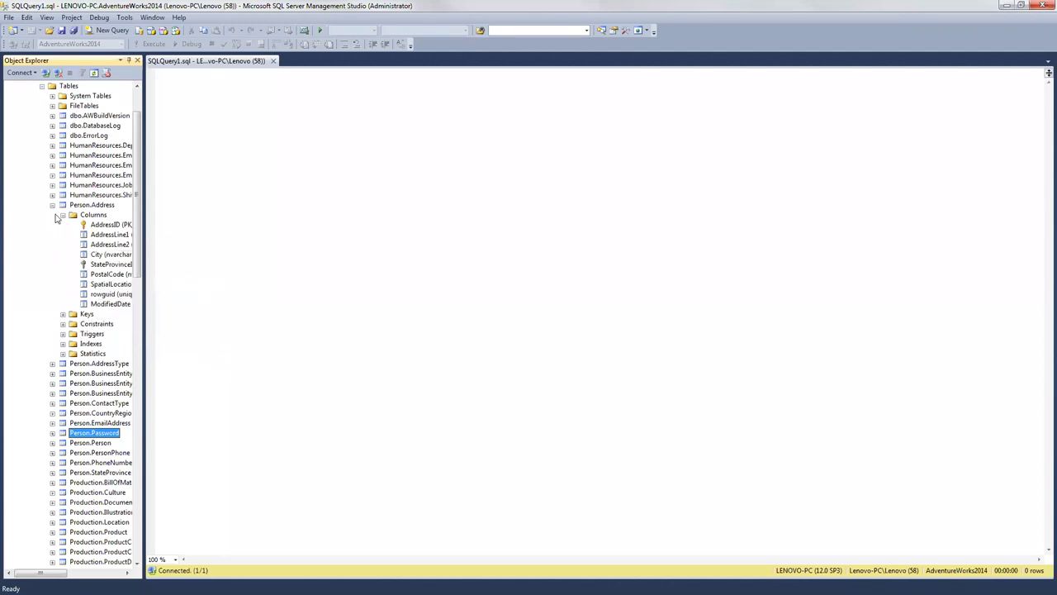
{"action": "left_click", "coordinate": [52, 205]}
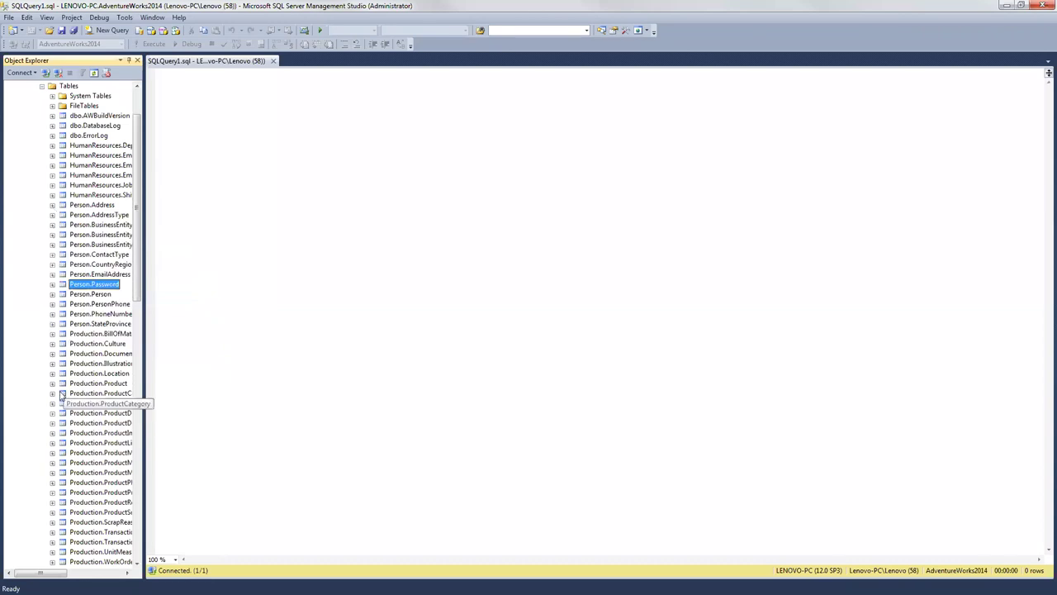
{"action": "left_click", "coordinate": [53, 383]}
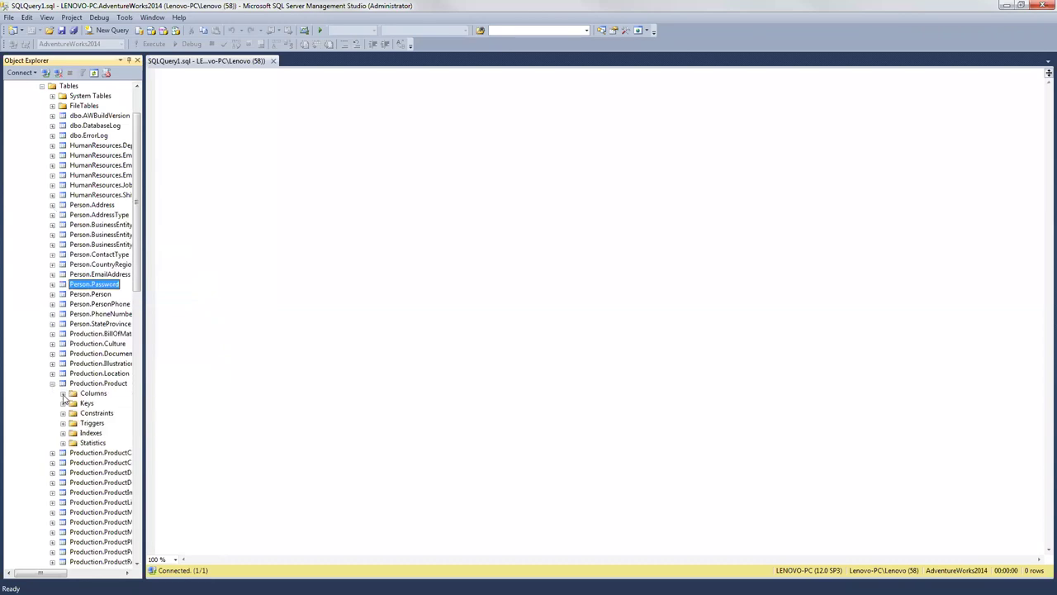
{"action": "left_click", "coordinate": [62, 393]}
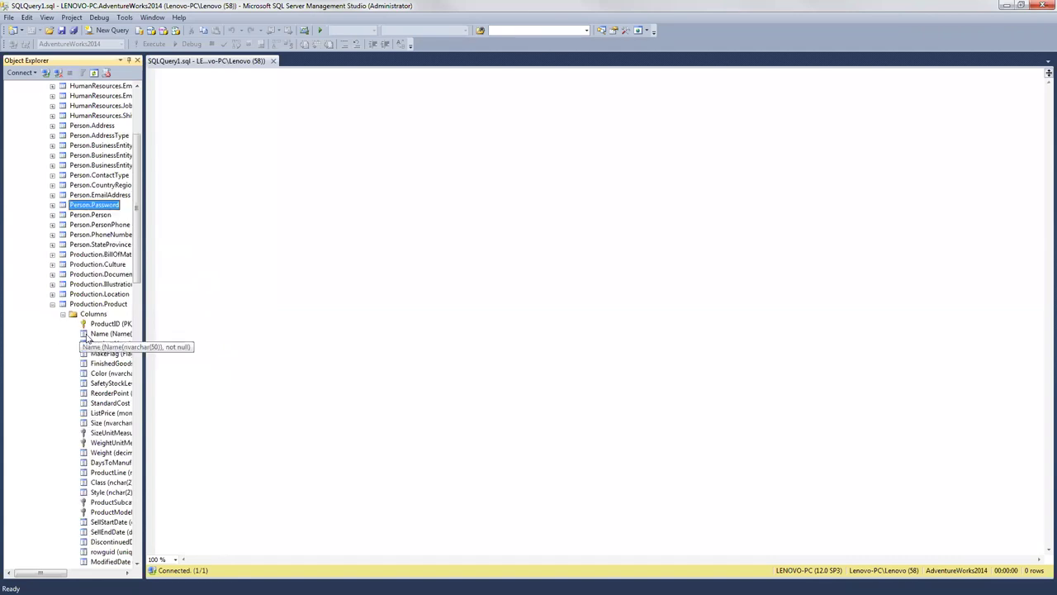
{"action": "left_click", "coordinate": [232, 94]}
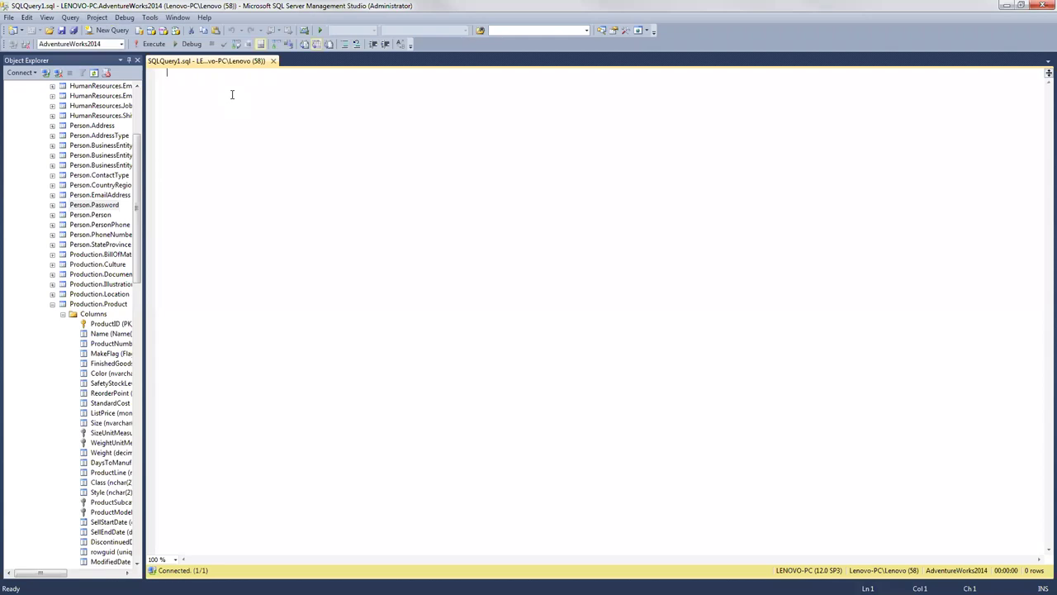
Step: Run 'Select * from production.product' with F5 to return all 504 product rows
{"action": "type", "text": "Select "}
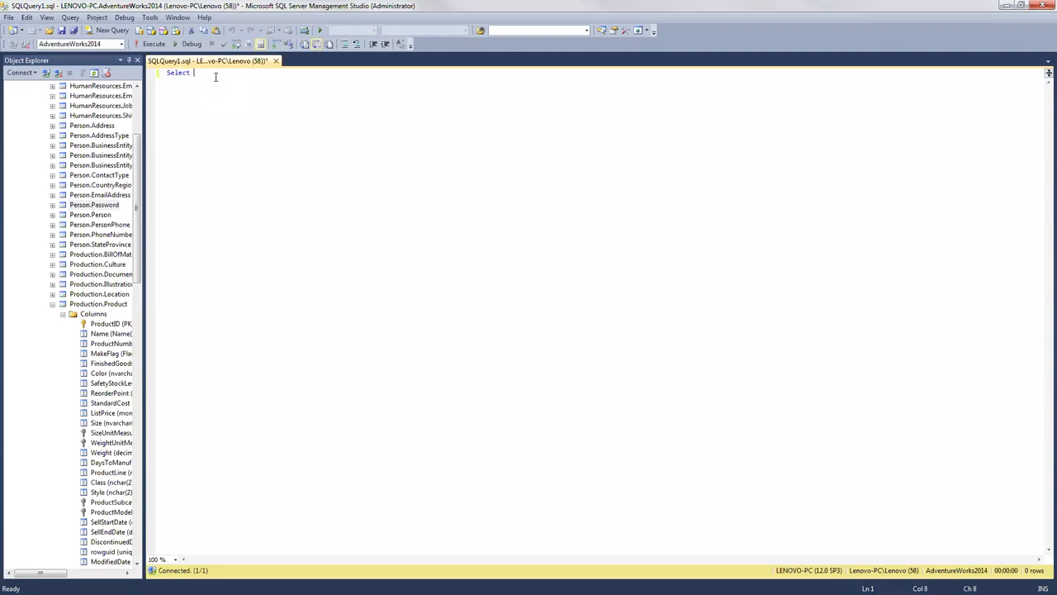
{"action": "type", "text": "* from"}
{"action": "type", "text": "oduction.product"}
{"action": "key", "text": "F5"}
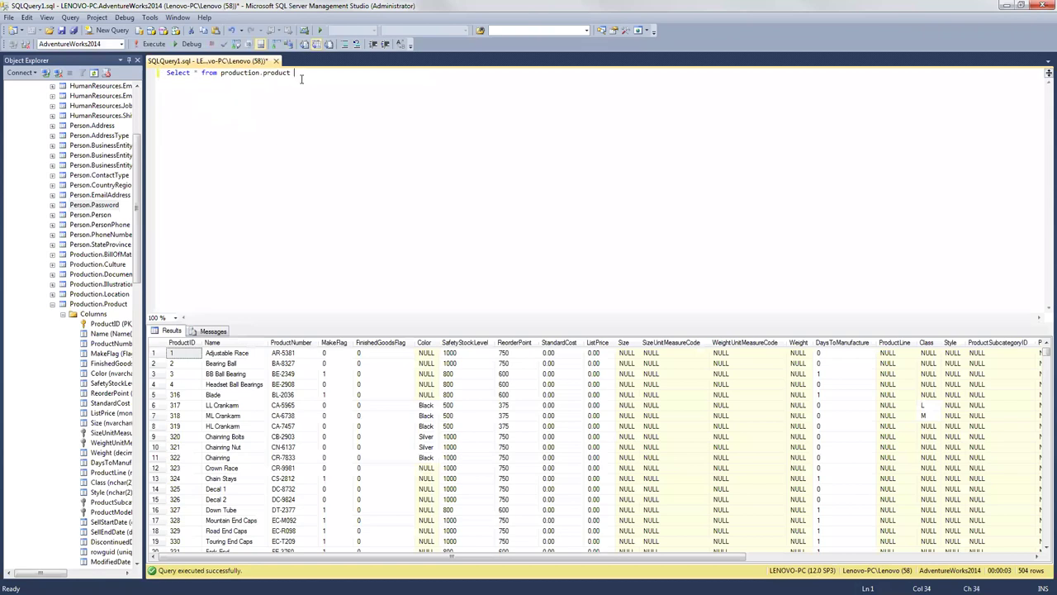
{"action": "left_click", "coordinate": [293, 72]}
{"action": "left_click", "coordinate": [198, 73]}
Step: Replace * with 'Name as Naming' and run the query to list aliased product names
{"action": "key", "text": "BackSpace"}
{"action": "type", "text": "Name as"}
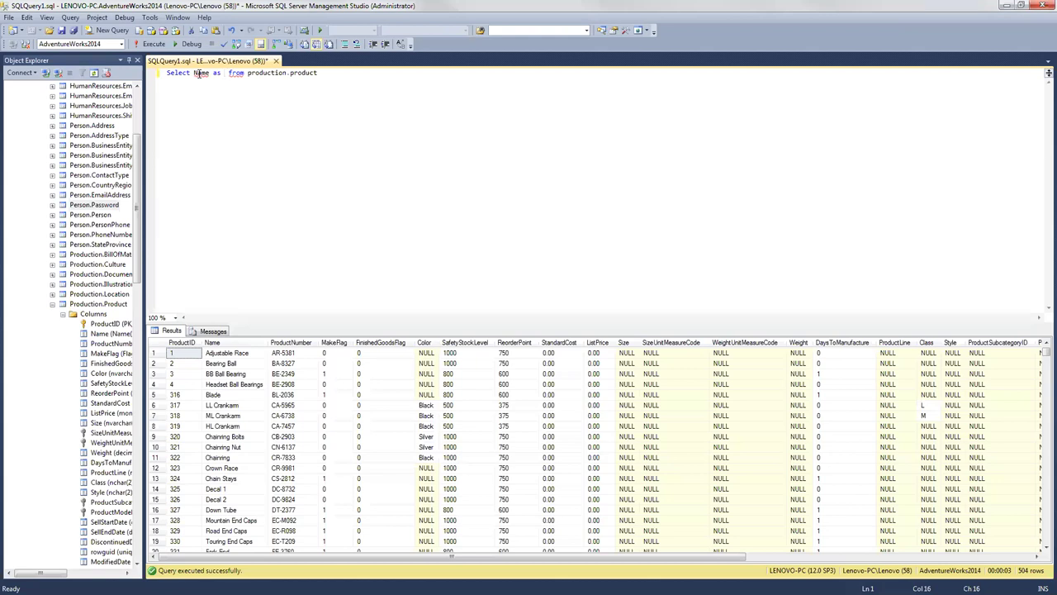
{"action": "type", "text": "Naming"}
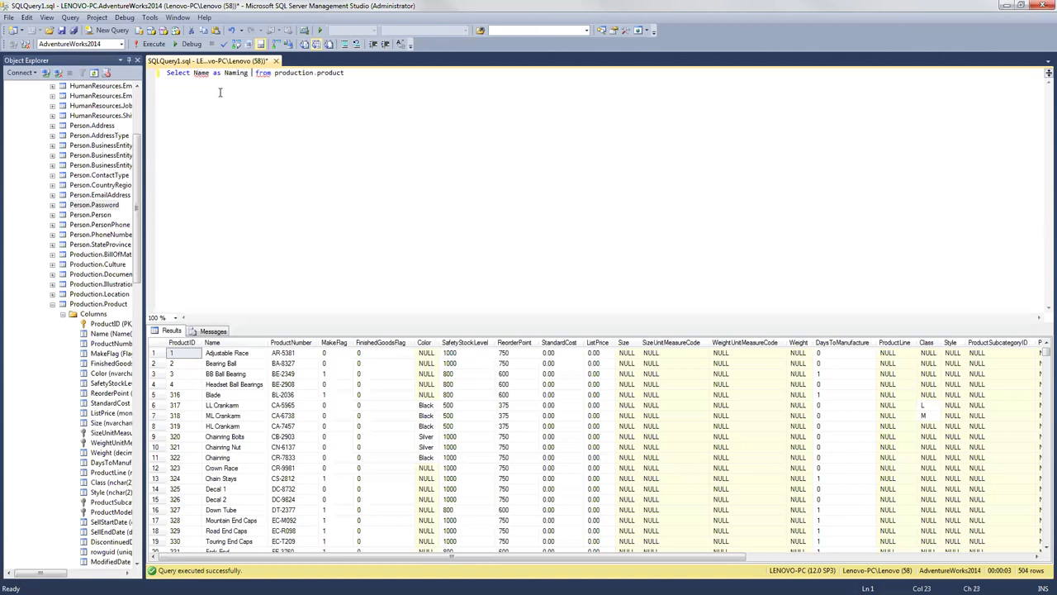
{"action": "left_click", "coordinate": [154, 46]}
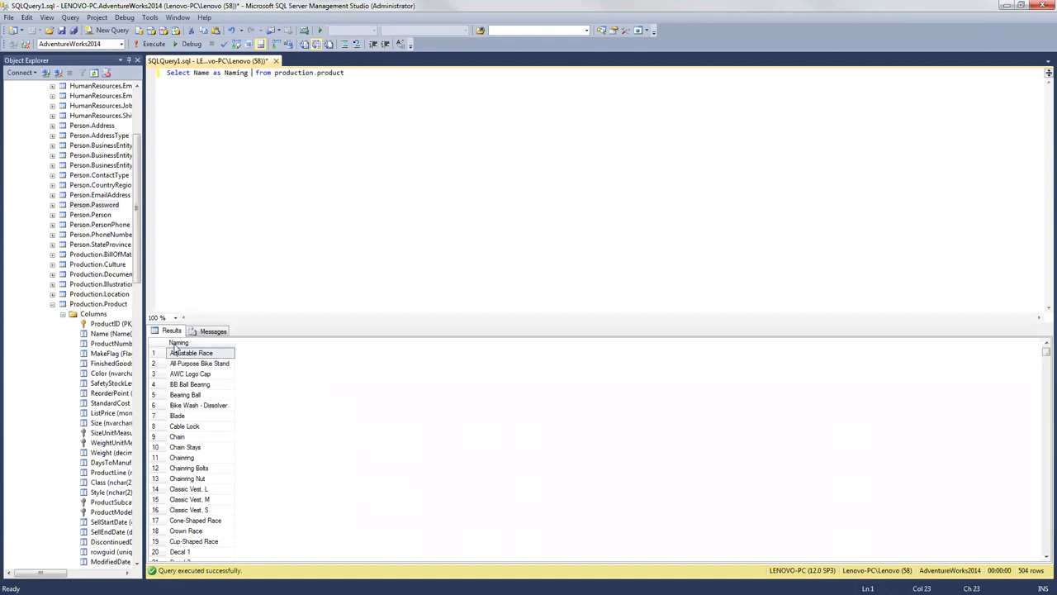
{"action": "left_click", "coordinate": [207, 73]}
Step: Append ', ProductID as ID' to the select list and execute it
{"action": "left_click", "coordinate": [247, 72]}
{"action": "type", "text": ", P"}
{"action": "type", "text": "roc"}
{"action": "left_click_drag", "start_coordinate": [256, 73], "coordinate": [273, 73]}
{"action": "type", "text": "uct"}
{"action": "type", "text": "ID as I"}
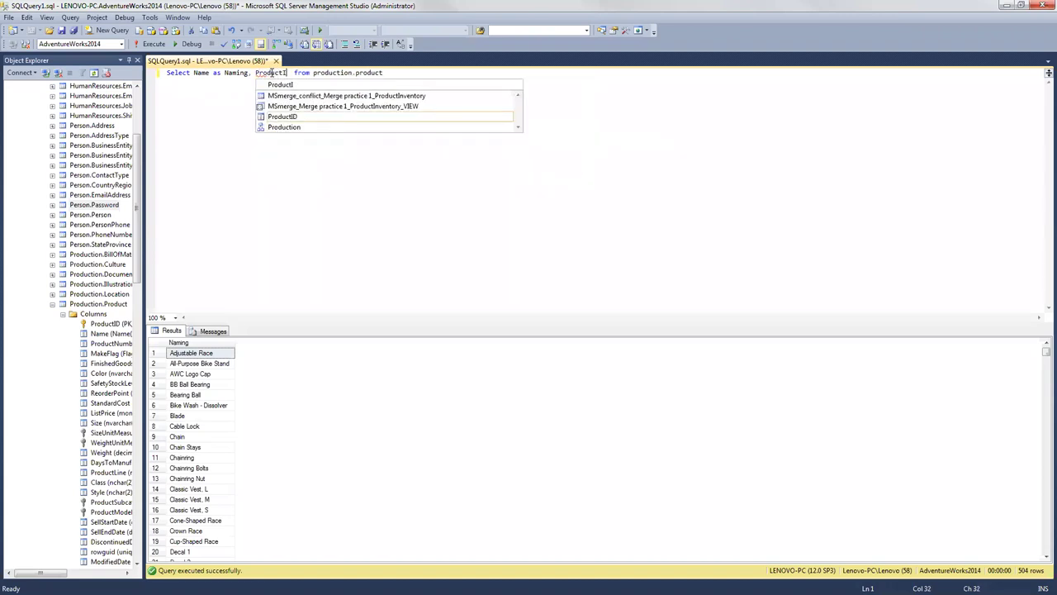
{"action": "type", "text": "D"}
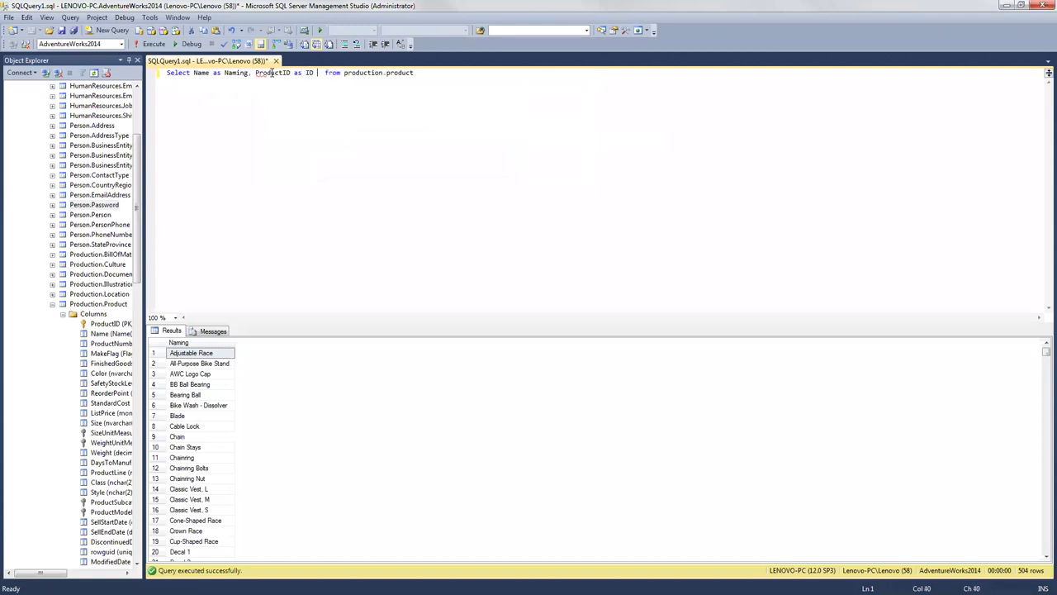
{"action": "left_click", "coordinate": [152, 44]}
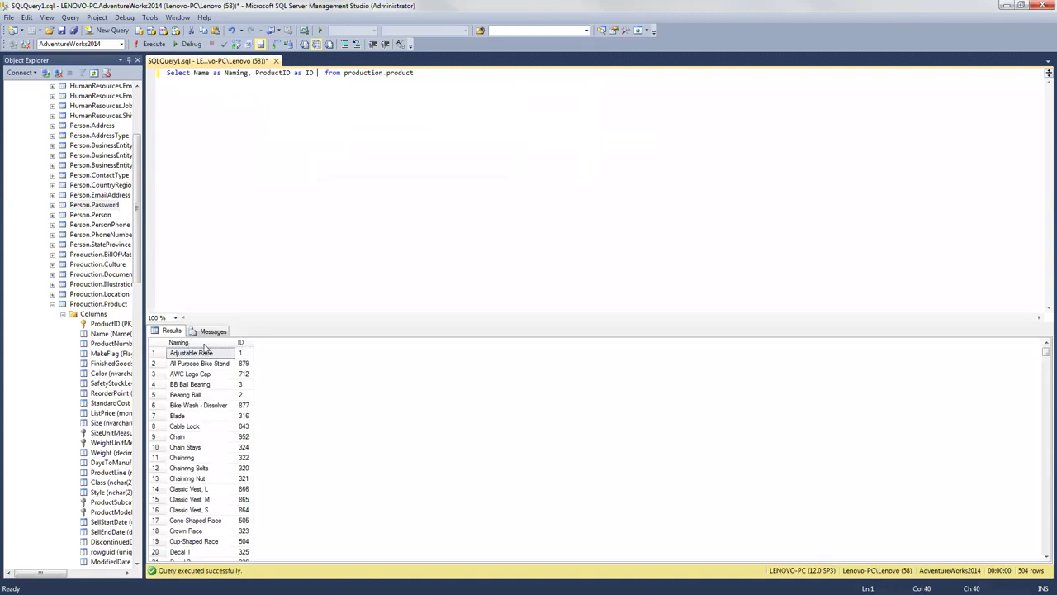
{"action": "left_click_drag", "start_coordinate": [251, 73], "coordinate": [224, 73]}
{"action": "left_click", "coordinate": [314, 73]}
Step: Change the ID alias to Naming, run the query, then delete the ProductID column
{"action": "key", "text": "BackSpace"}
{"action": "key", "text": "BackSpace"}
{"action": "type", "text": "Naming"}
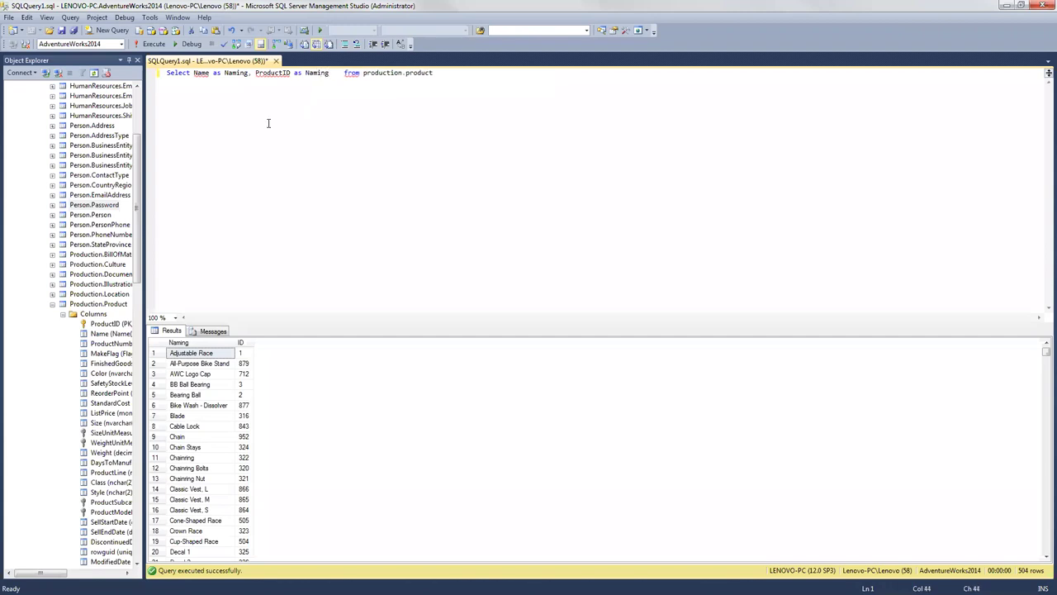
{"action": "left_click", "coordinate": [153, 44]}
{"action": "key", "text": "BackSpace"}
{"action": "key", "text": "BackSpace"}
{"action": "key", "text": "BackSpace"}
{"action": "key", "text": "BackSpace"}
{"action": "key", "text": "BackSpace"}
{"action": "key", "text": "BackSpace"}
{"action": "key", "text": "BackSpace"}
{"action": "key", "text": "BackSpace"}
{"action": "key", "text": "BackSpace"}
{"action": "key", "text": "BackSpace"}
{"action": "key", "text": "BackSpace"}
{"action": "key", "text": "BackSpace"}
{"action": "key", "text": "BackSpace"}
{"action": "key", "text": "BackSpace"}
{"action": "key", "text": "BackSpace"}
{"action": "key", "text": "BackSpace"}
{"action": "key", "text": "BackSpace"}
{"action": "key", "text": "BackSpace"}
{"action": "key", "text": "BackSpace"}
{"action": "key", "text": "BackSpace"}
{"action": "key", "text": "BackSpace"}
{"action": "key", "text": "BackSpace"}
{"action": "key", "text": "BackSpace"}
{"action": "key", "text": "BackSpace"}
{"action": "key", "text": "BackSpace"}
{"action": "key", "text": "BackSpace"}
{"action": "key", "text": "BackSpace"}
{"action": "key", "text": "BackSpace"}
{"action": "key", "text": "BackSpace"}
{"action": "key", "text": "BackSpace"}
{"action": "key", "text": "BackSpace"}
{"action": "key", "text": "BackSpace"}
Step: Put * back in the select list and rerun the query for all 504 products
{"action": "type", "text": "*"}
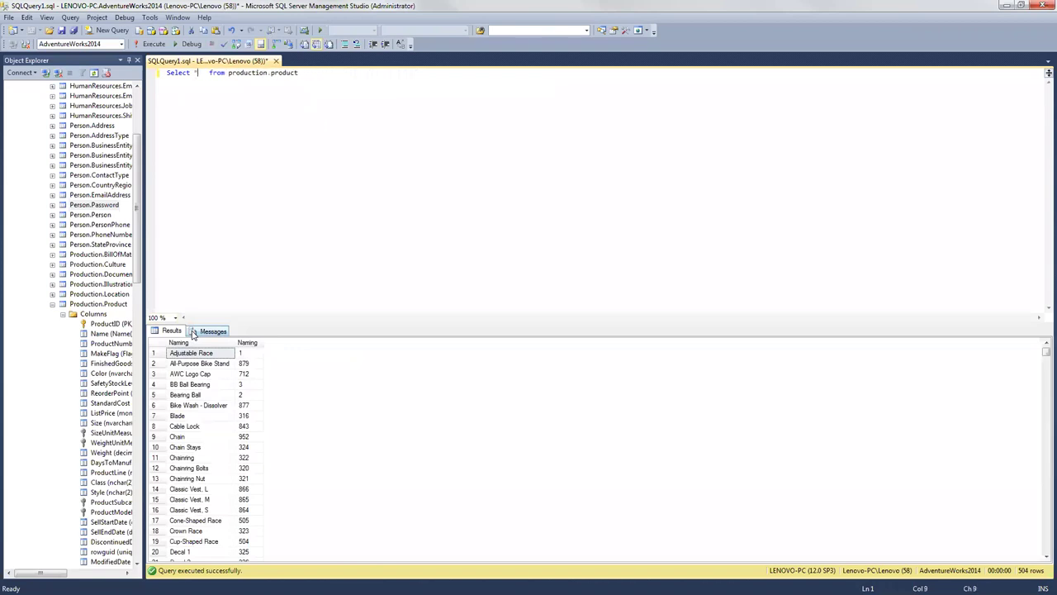
{"action": "key", "text": "Right"}
{"action": "key", "text": "BackSpace"}
{"action": "key", "text": "BackSpace"}
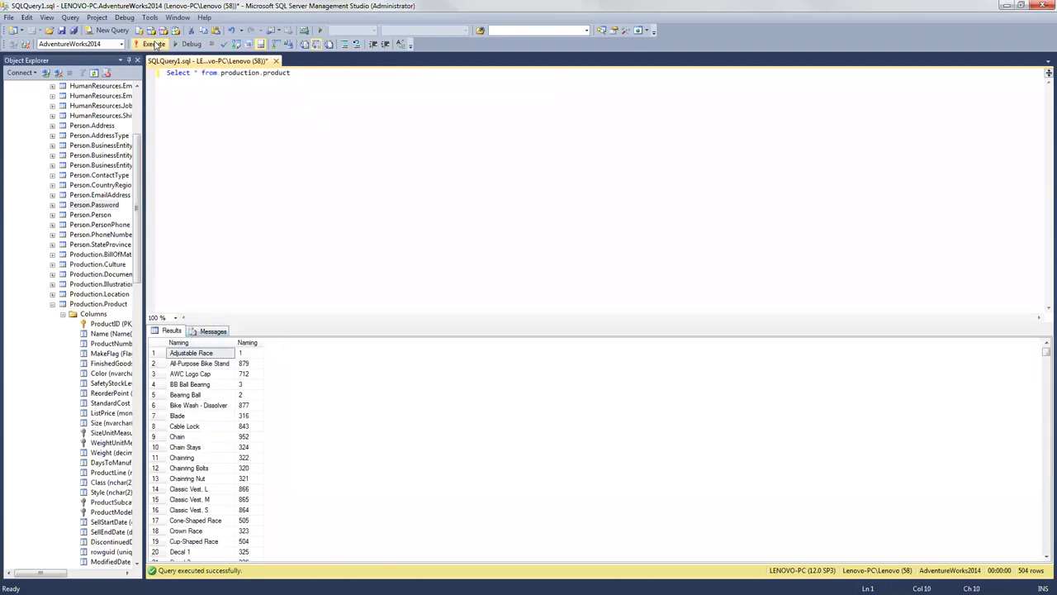
{"action": "left_click", "coordinate": [149, 44]}
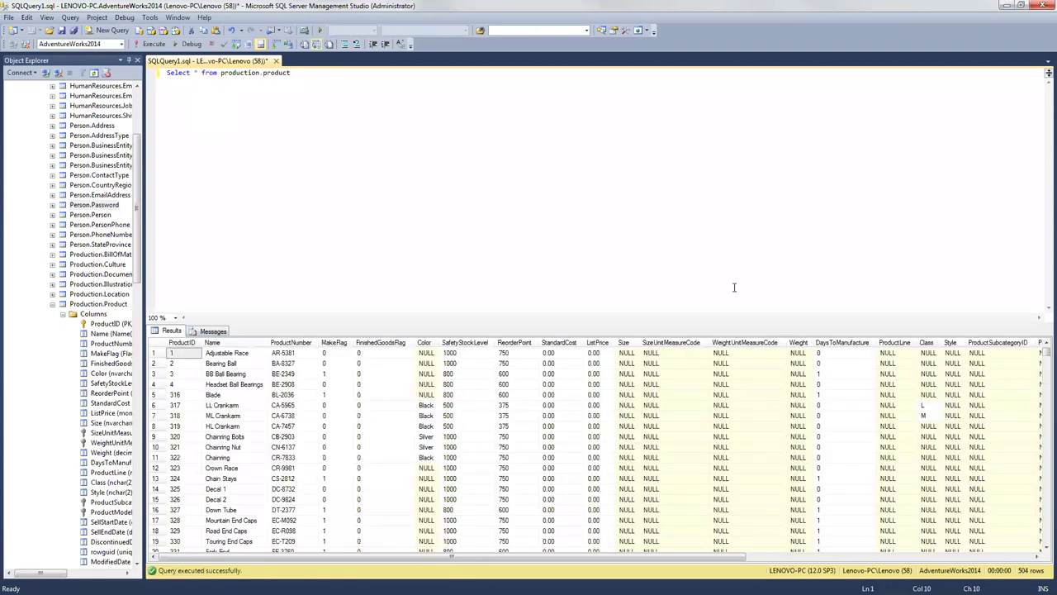
Step: Add a line above the query reading 'Create or replace view view_product'
{"action": "left_click", "coordinate": [169, 73]}
{"action": "left_click_drag", "start_coordinate": [137, 161], "coordinate": [137, 115]}
{"action": "left_click", "coordinate": [167, 77]}
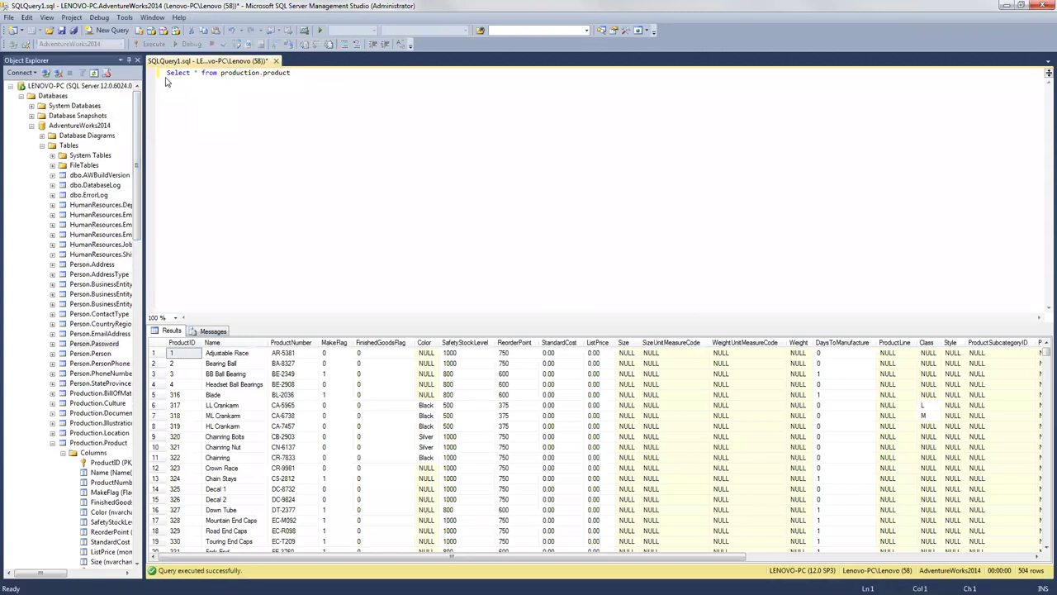
{"action": "key", "text": "Return"}
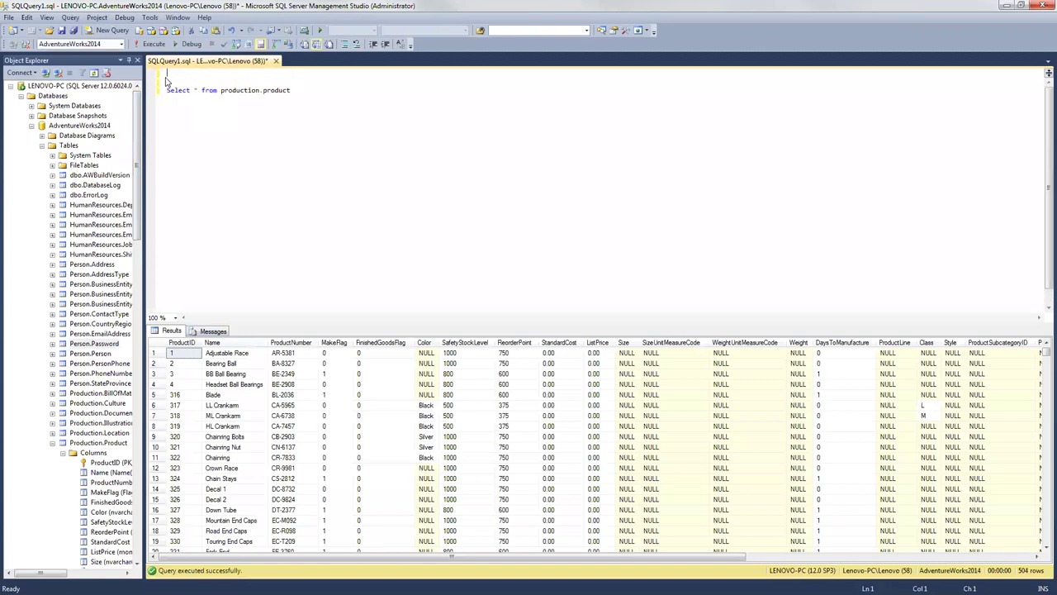
{"action": "type", "text": "Create or replace view view_product"}
Step: Add AS between the view header and the SELECT, then execute the view script
{"action": "key", "text": "Return"}
{"action": "key", "text": "Return"}
{"action": "type", "text": "AS"}
{"action": "left_click", "coordinate": [295, 108]}
{"action": "left_click", "coordinate": [163, 113], "text": "shift"}
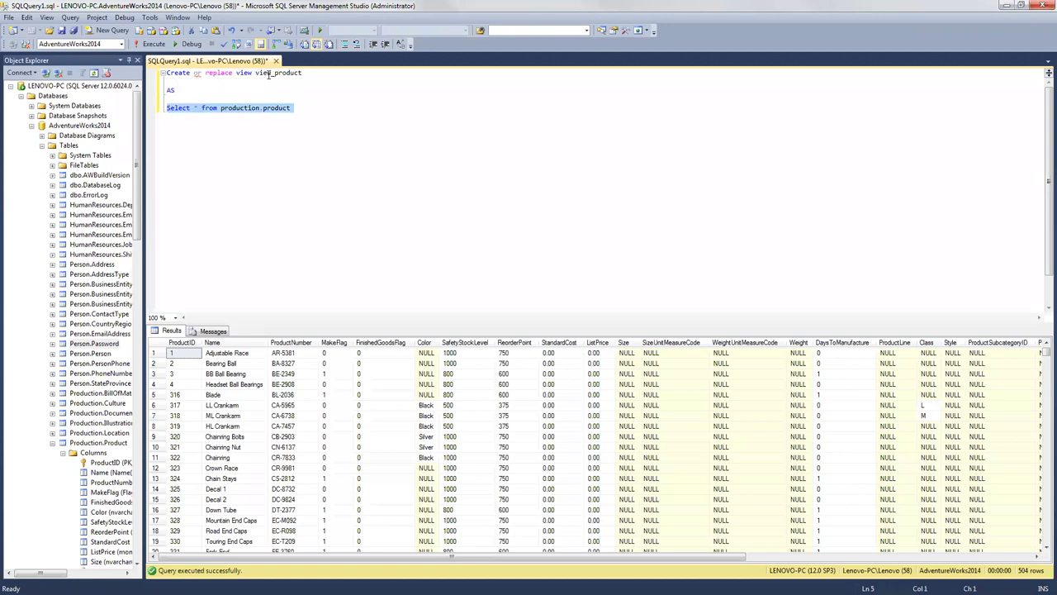
{"action": "left_click", "coordinate": [301, 107]}
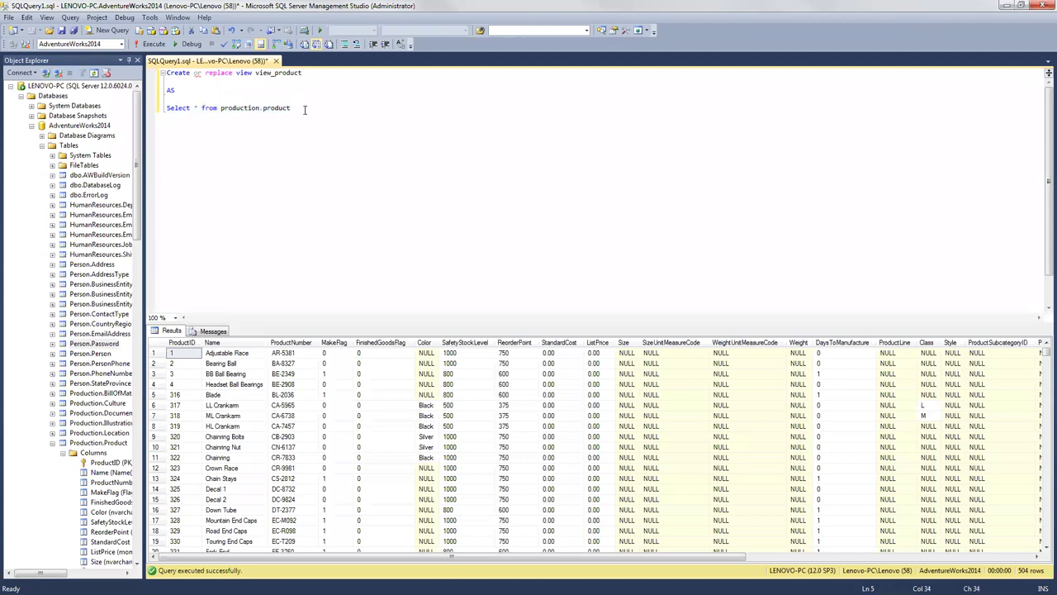
{"action": "key", "text": "Return"}
{"action": "key", "text": "Return"}
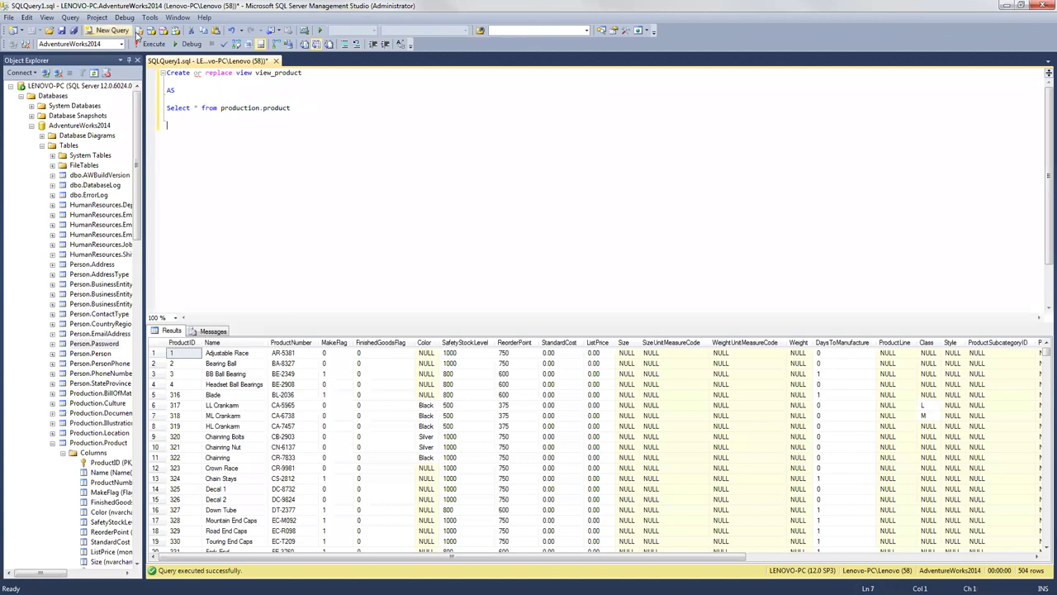
{"action": "left_click", "coordinate": [152, 43]}
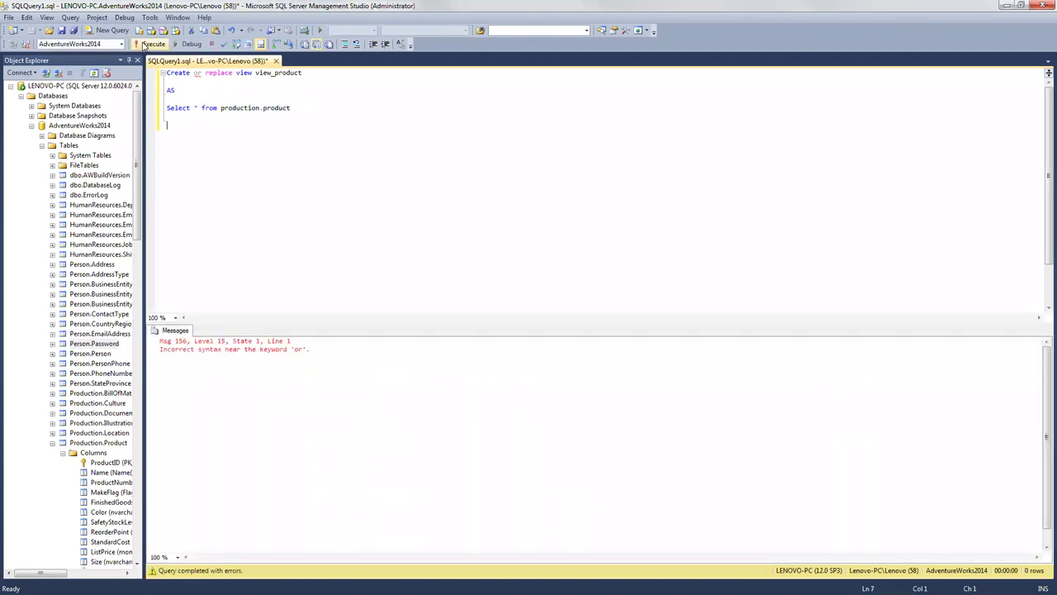
Step: Delete 'or' after the Msg 156 syntax error, then minimize SSMS to show the browser
{"action": "left_click", "coordinate": [200, 73]}
{"action": "left_click", "coordinate": [204, 74]}
{"action": "key", "text": "BackSpace"}
{"action": "key", "text": "BackSpace"}
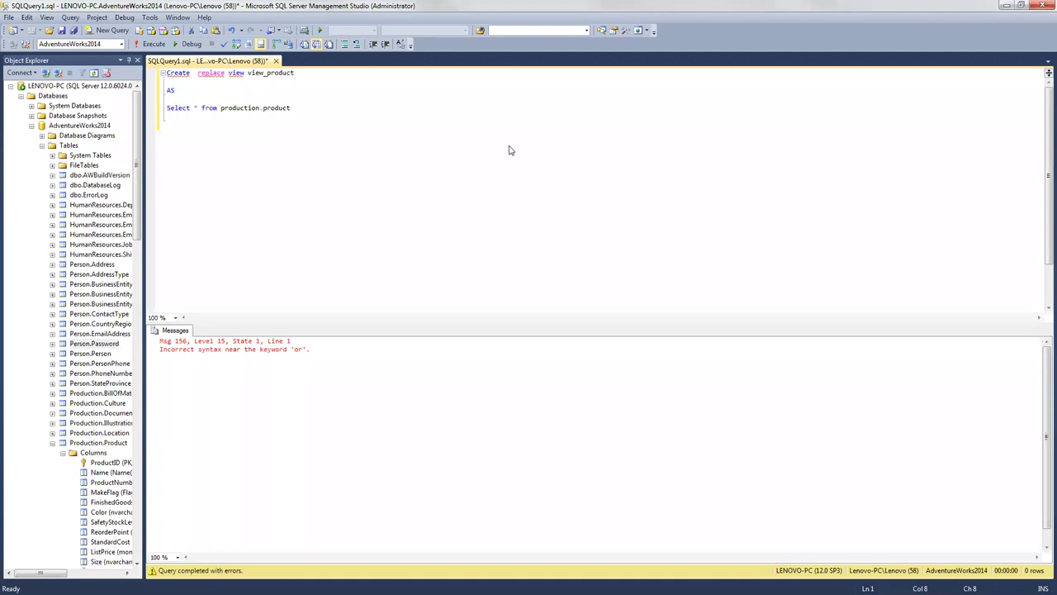
{"action": "key", "text": "super+Down"}
{"action": "double_click", "coordinate": [523, 152]}
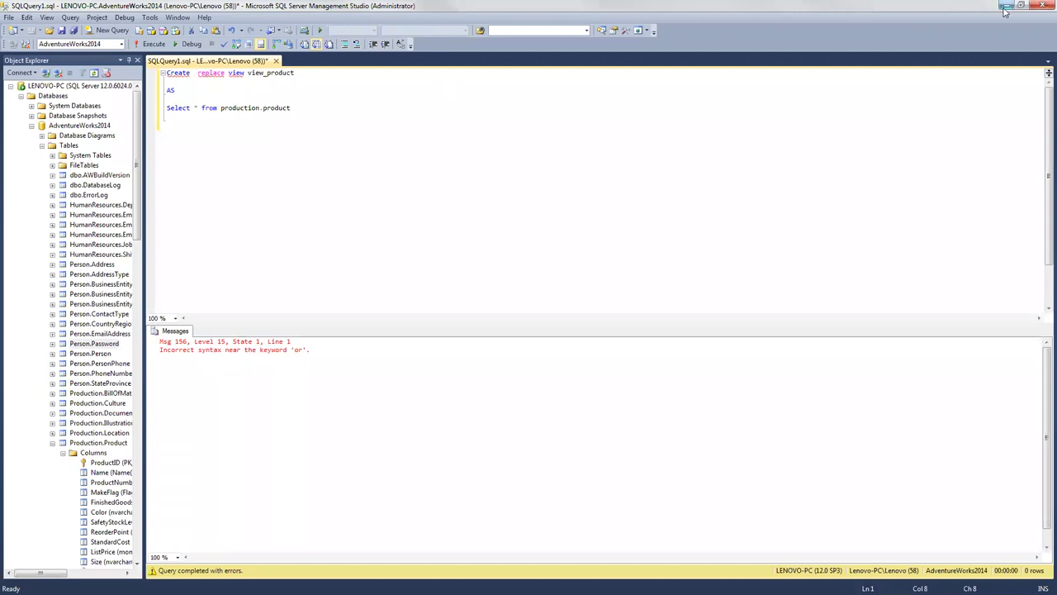
{"action": "left_click", "coordinate": [1006, 6]}
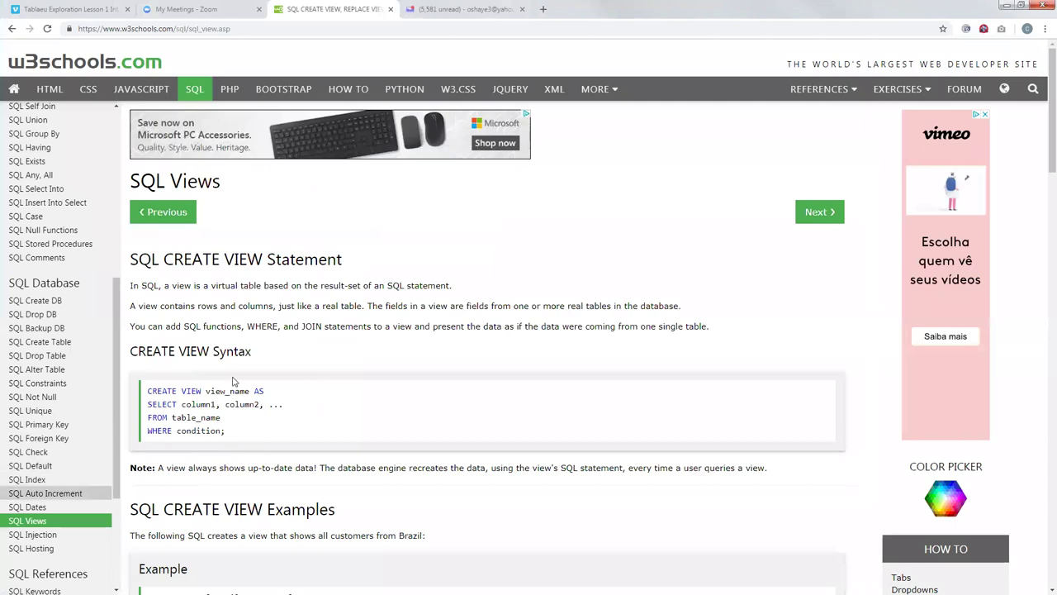
Step: Scroll to 'SQL Updating a View' and copy the CREATE OR REPLACE VIEW phrase
{"action": "scroll", "coordinate": [295, 396], "scroll_direction": "down", "scroll_amount": 4}
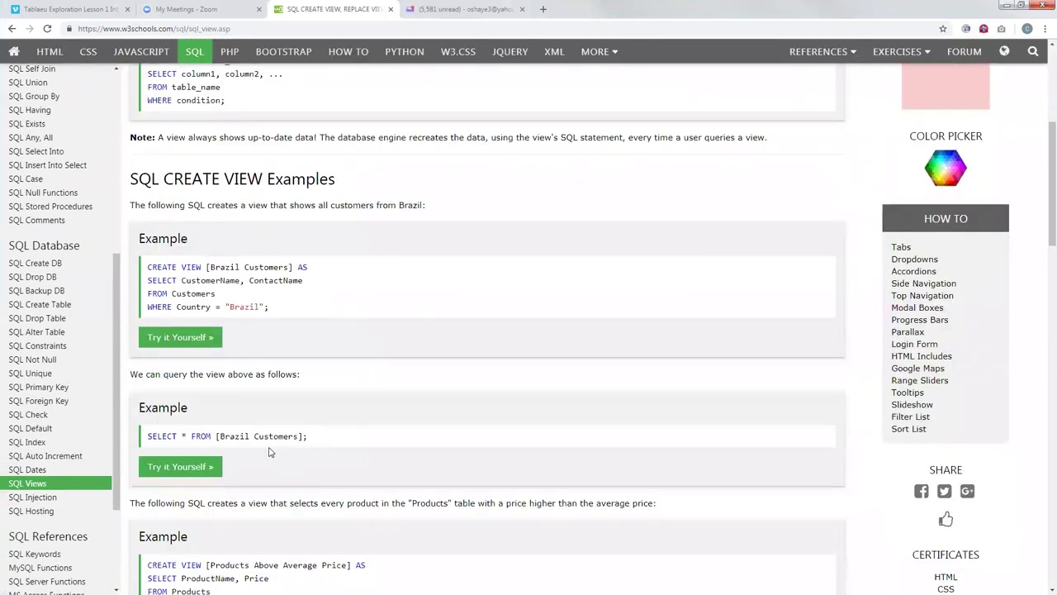
{"action": "scroll", "coordinate": [269, 452], "scroll_direction": "down", "scroll_amount": 2}
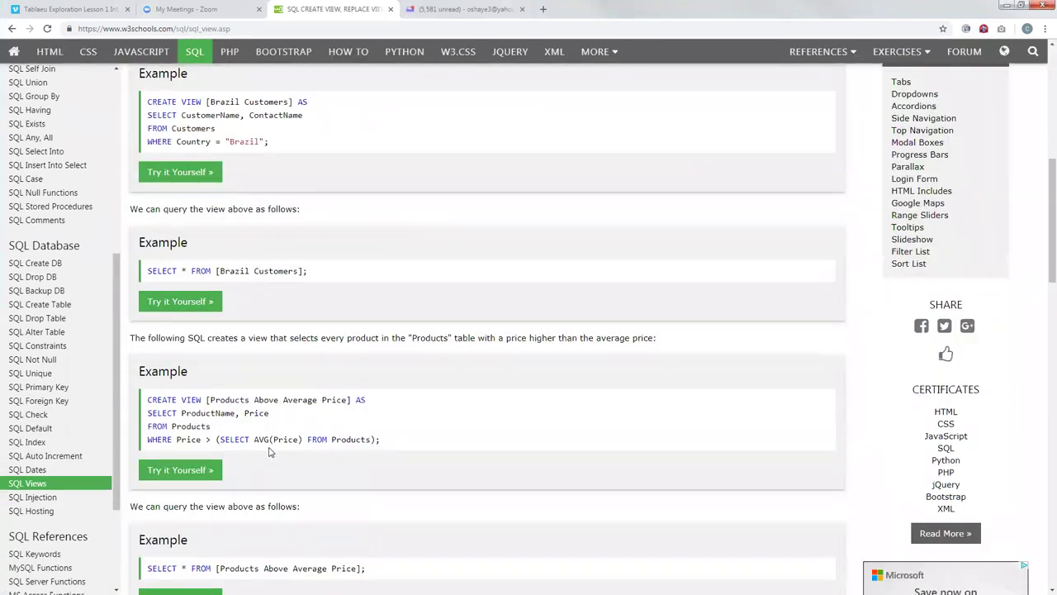
{"action": "scroll", "coordinate": [269, 451], "scroll_direction": "down", "scroll_amount": 3}
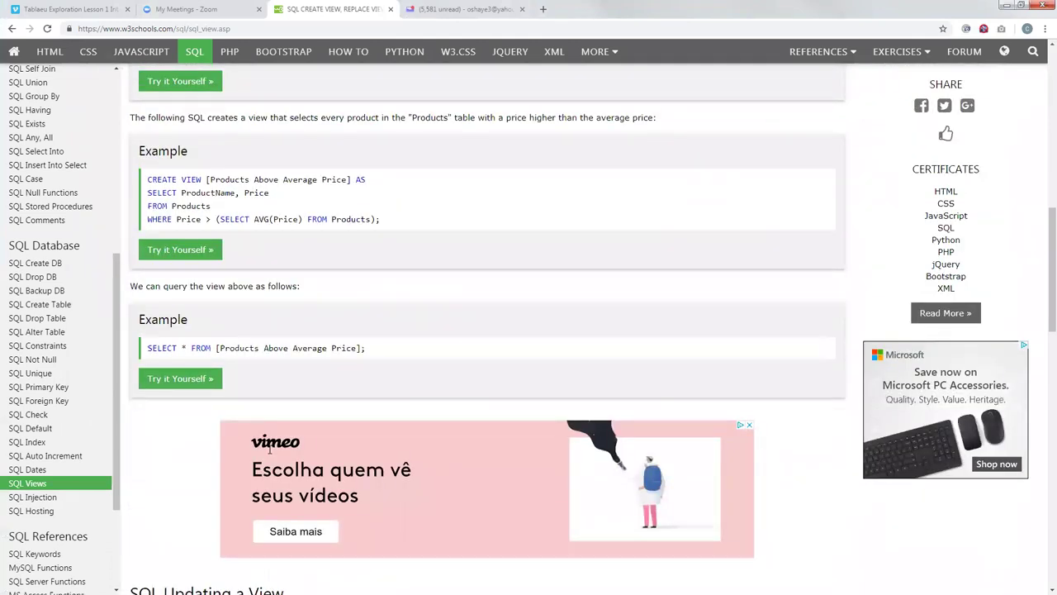
{"action": "scroll", "coordinate": [269, 452], "scroll_direction": "down", "scroll_amount": 3}
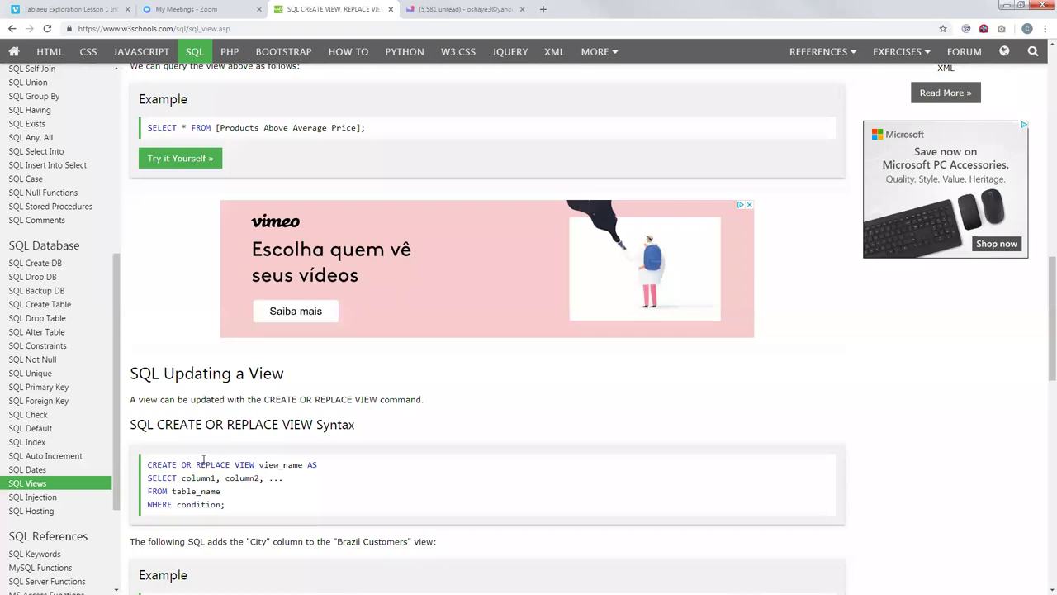
{"action": "left_click_drag", "start_coordinate": [254, 466], "coordinate": [149, 465]}
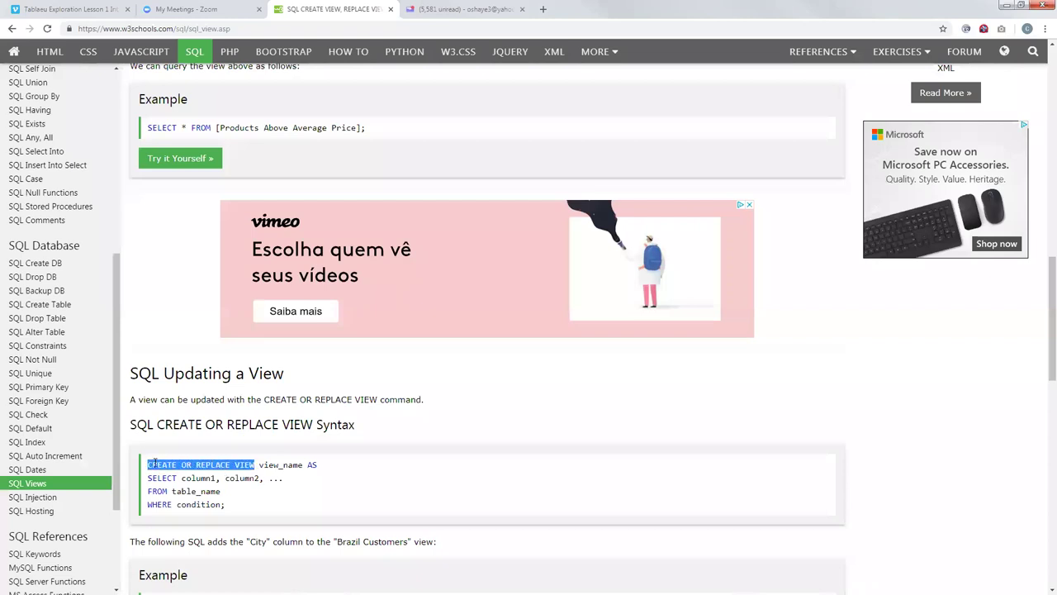
{"action": "right_click", "coordinate": [155, 465]}
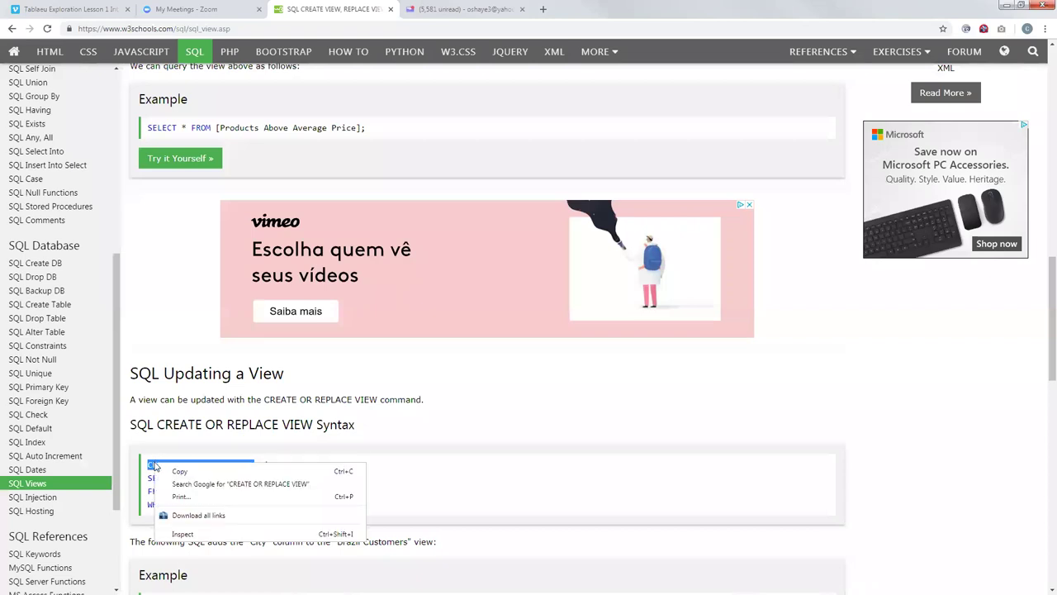
{"action": "left_click", "coordinate": [198, 472]}
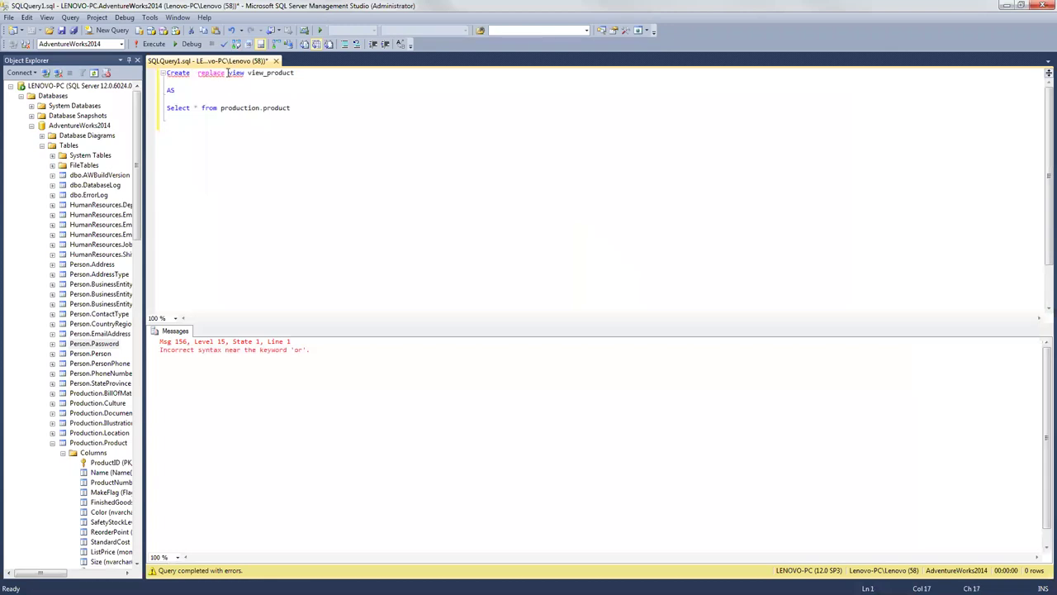
Step: Replace the first line's keywords with the pasted CREATE OR REPLACE VIEW before view_product
{"action": "left_click_drag", "start_coordinate": [224, 73], "coordinate": [198, 73]}
{"action": "key", "text": "BackSpace"}
{"action": "key", "text": "BackSpace"}
{"action": "key", "text": "BackSpace"}
{"action": "key", "text": "BackSpace"}
{"action": "key", "text": "BackSpace"}
{"action": "key", "text": "BackSpace"}
{"action": "key", "text": "BackSpace"}
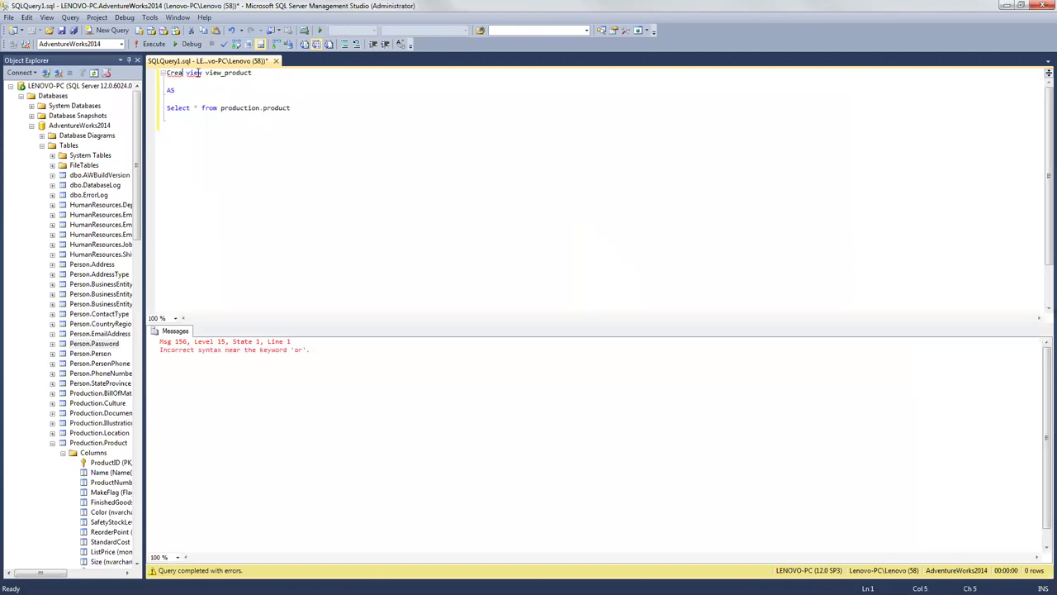
{"action": "key", "text": "BackSpace"}
{"action": "key", "text": "Delete"}
{"action": "key", "text": "Delete"}
{"action": "key", "text": "Delete"}
{"action": "key", "text": "Delete"}
{"action": "key", "text": "Delete"}
{"action": "key", "text": "Delete"}
{"action": "key", "text": "ctrl+v"}
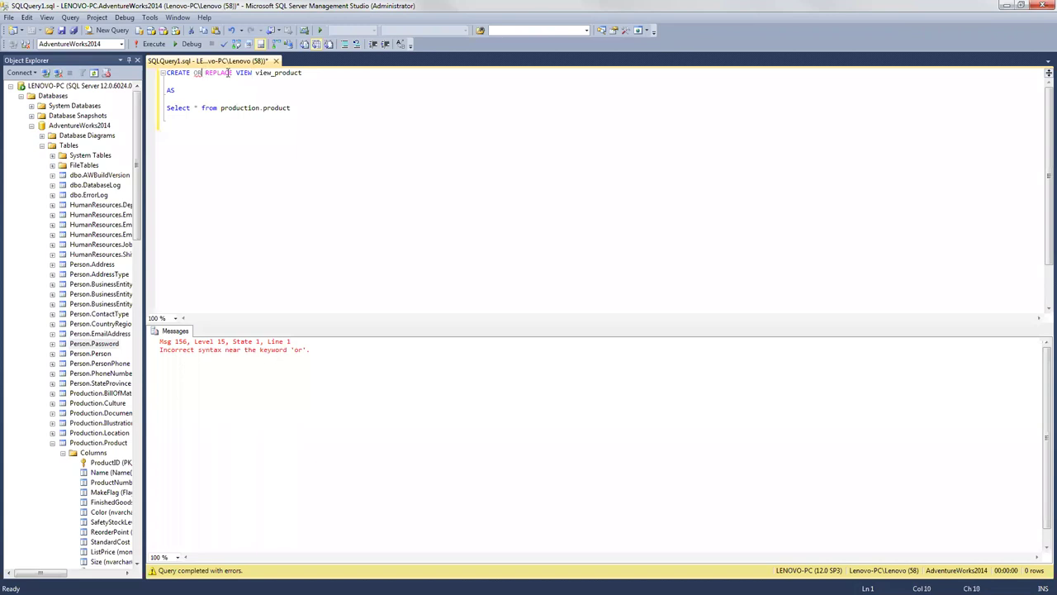
Step: Remove OR REPLACE and run 'CREATE VIEW view_product AS Select * from production.product' successfully
{"action": "left_click", "coordinate": [198, 73]}
{"action": "right_click", "coordinate": [198, 73]}
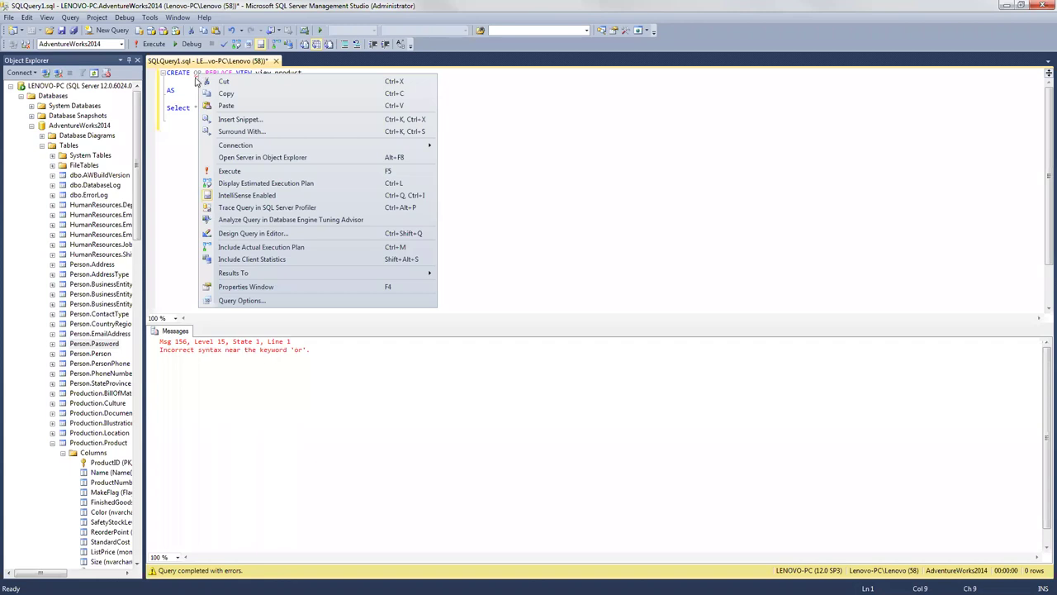
{"action": "key", "text": "Escape"}
{"action": "key", "text": "Down"}
{"action": "left_click_drag", "start_coordinate": [234, 73], "coordinate": [195, 73]}
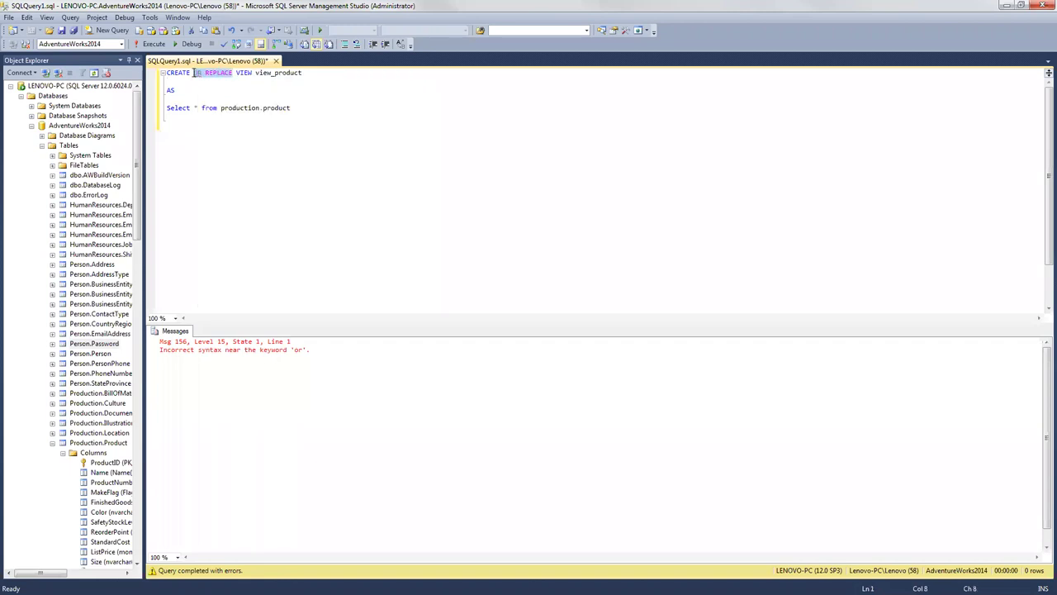
{"action": "key", "text": "Delete"}
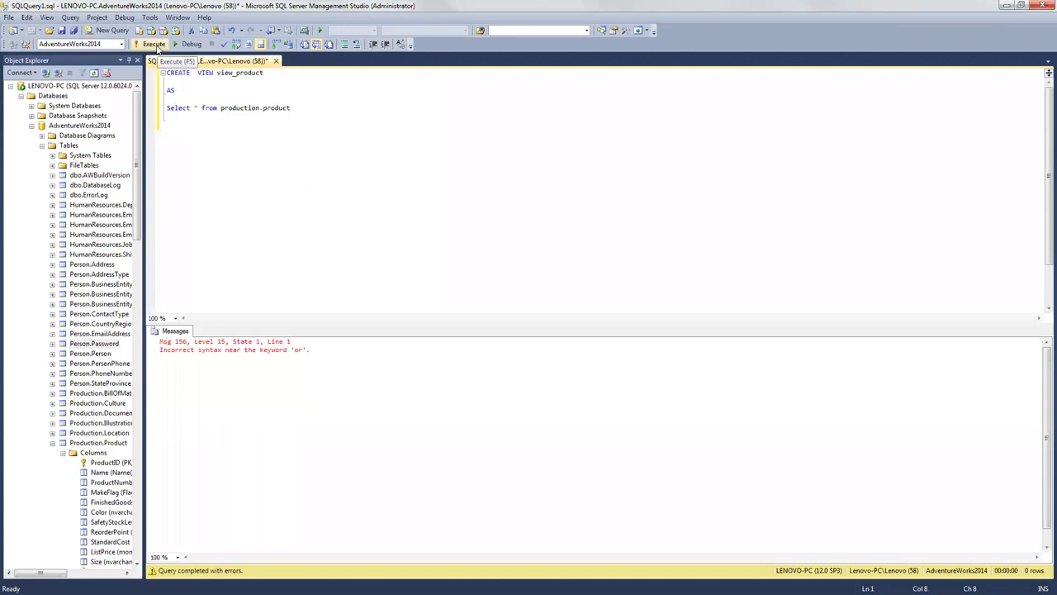
{"action": "left_click", "coordinate": [154, 45]}
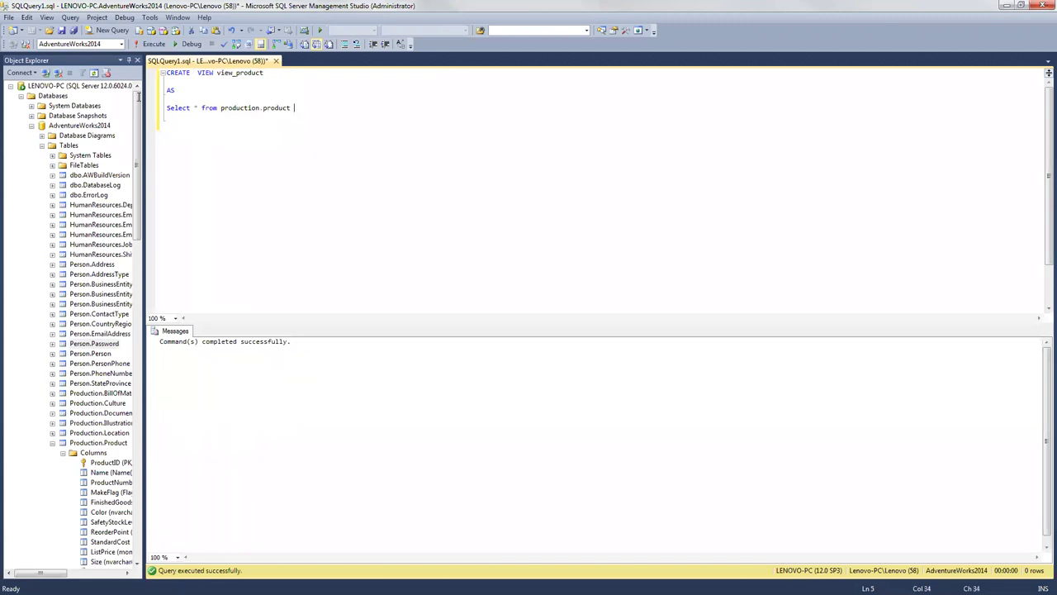
{"action": "left_click_drag", "start_coordinate": [293, 107], "coordinate": [141, 72]}
Step: Collapse Tables, expand AdventureWorks2014 Views and refresh to reveal dbo.view_product
{"action": "left_click", "coordinate": [42, 146]}
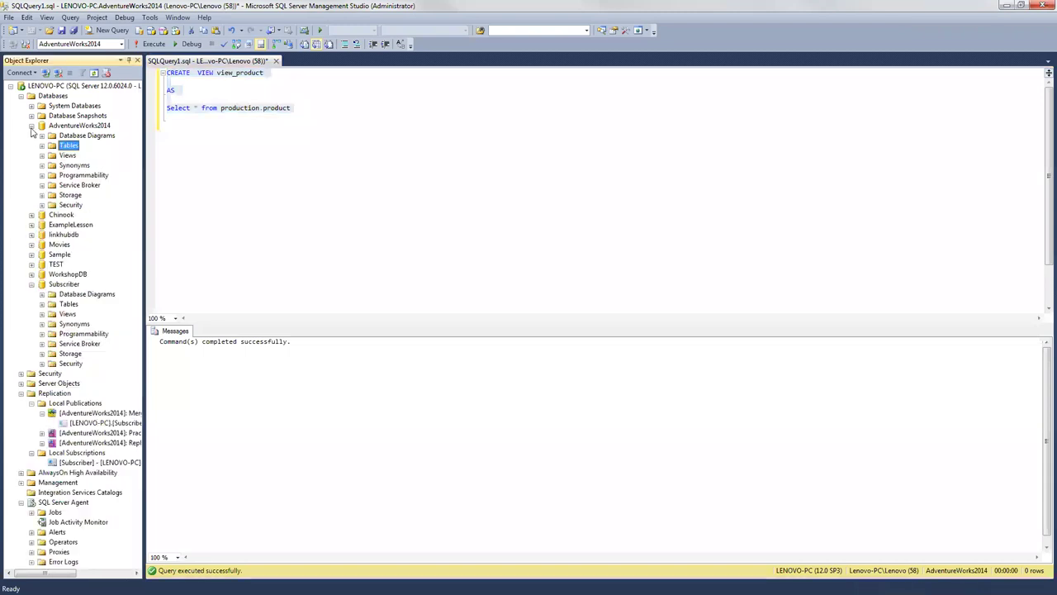
{"action": "left_click", "coordinate": [32, 125]}
{"action": "left_click", "coordinate": [31, 125]}
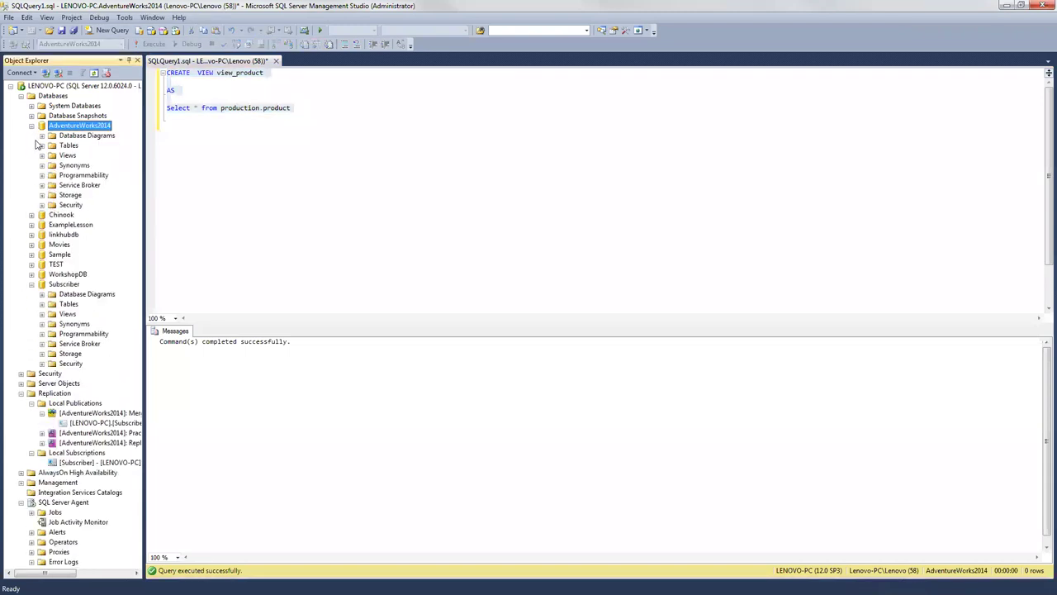
{"action": "left_click", "coordinate": [42, 156]}
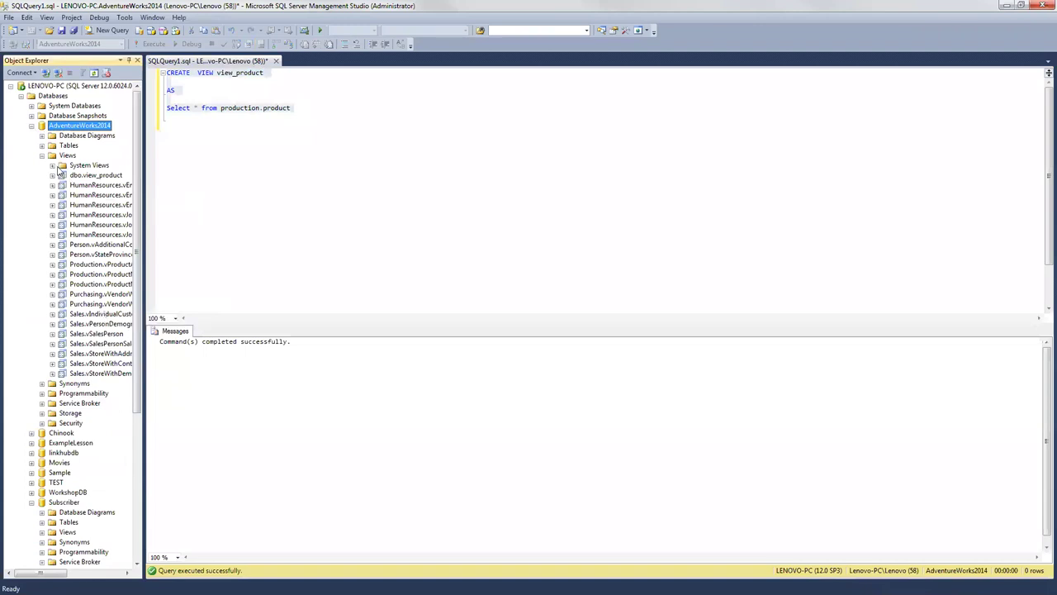
{"action": "right_click", "coordinate": [71, 155]}
{"action": "left_click", "coordinate": [91, 222]}
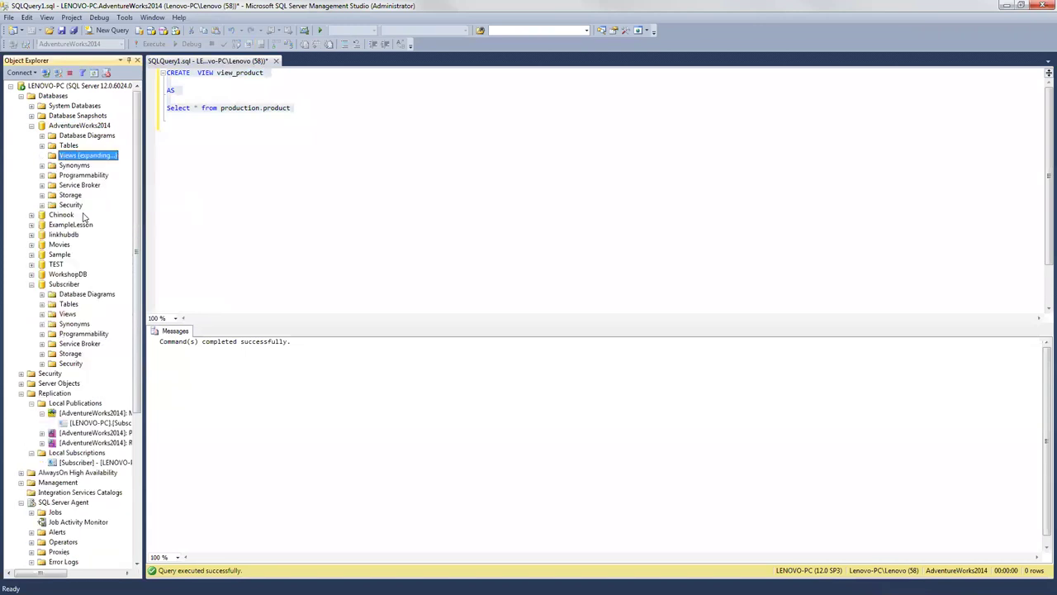
{"action": "left_click", "coordinate": [62, 176]}
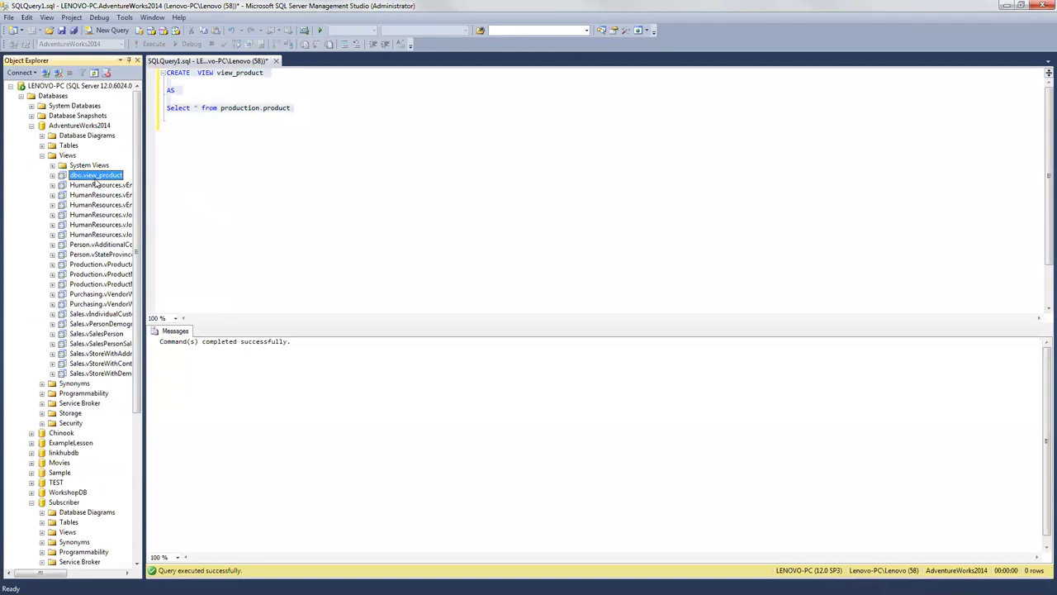
{"action": "left_click", "coordinate": [206, 91]}
{"action": "left_click_drag", "start_coordinate": [296, 107], "coordinate": [171, 80]}
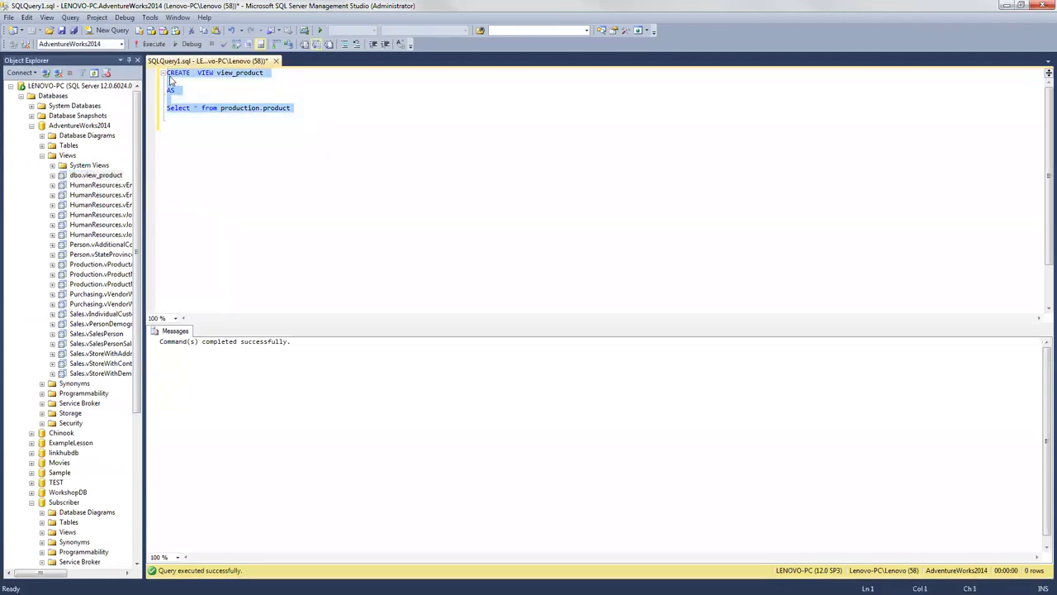
Step: Run Select * from view_product to list its 504 product rows
{"action": "key", "text": "Delete"}
{"action": "type", "text": "Selec"}
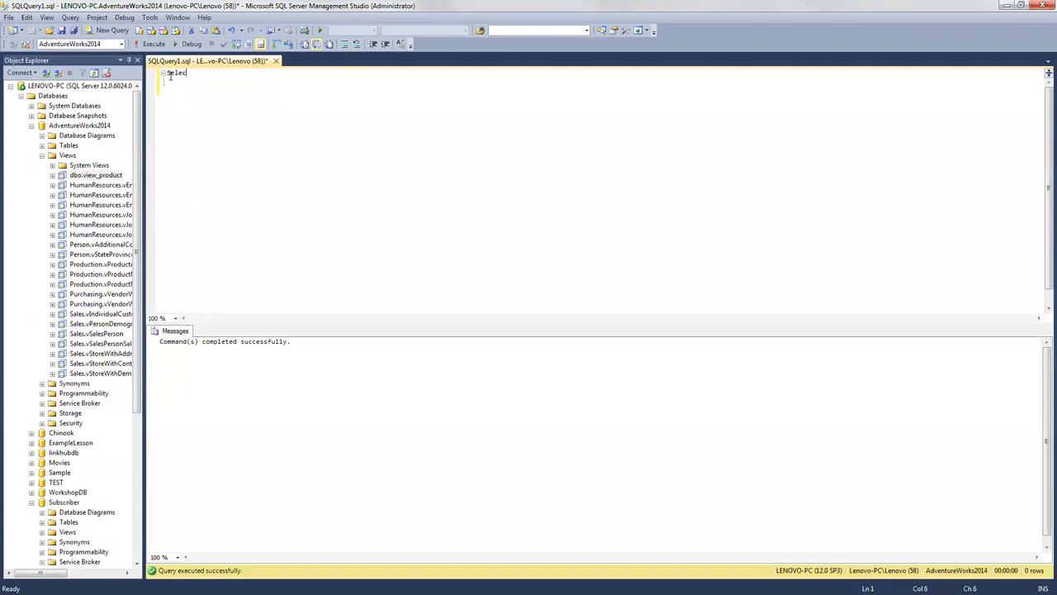
{"action": "type", "text": "t * from view"}
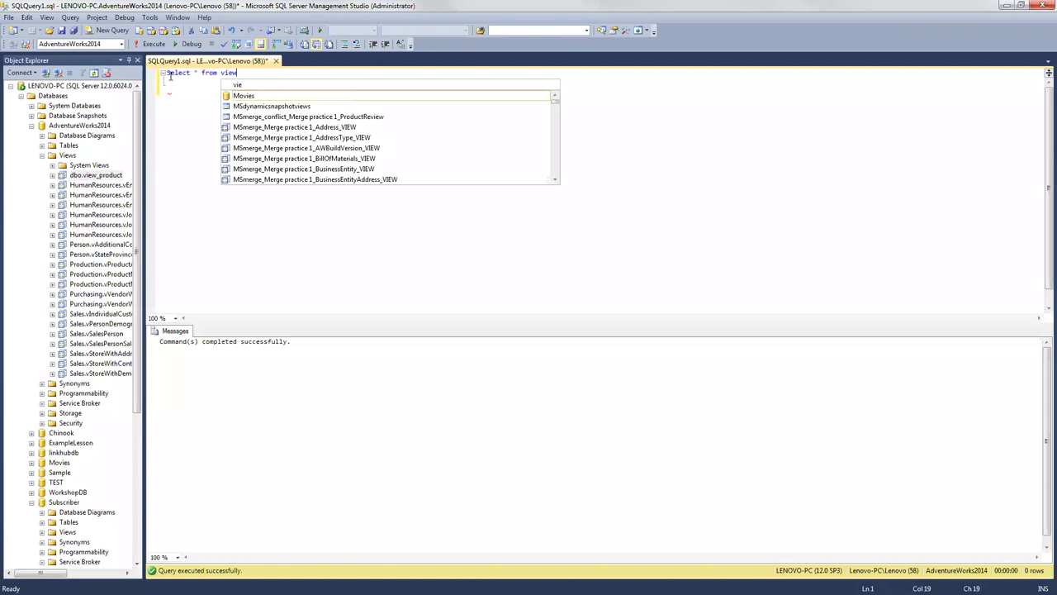
{"action": "type", "text": "_product"}
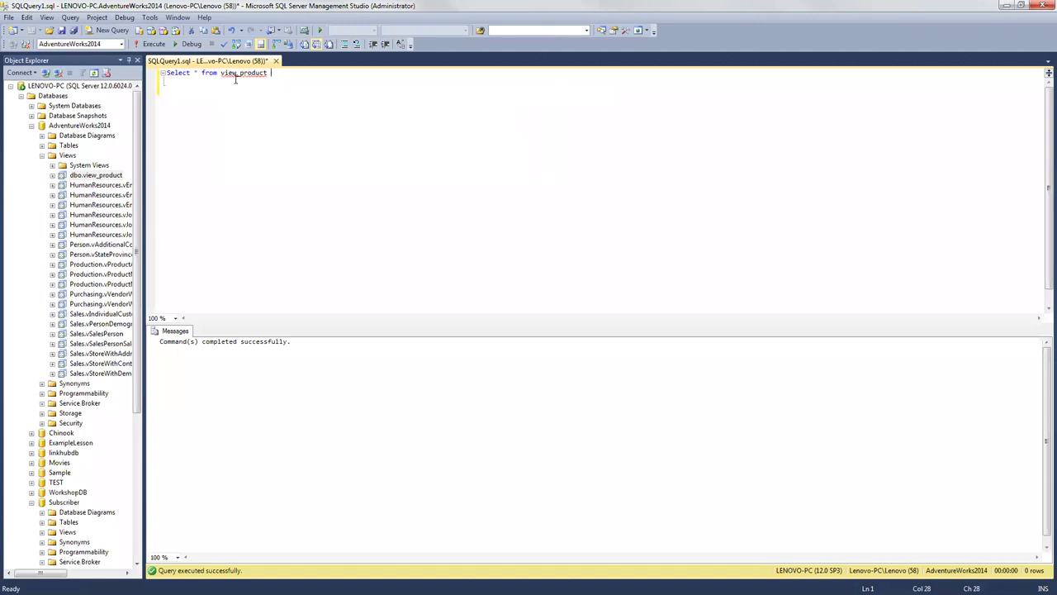
{"action": "left_click", "coordinate": [152, 44]}
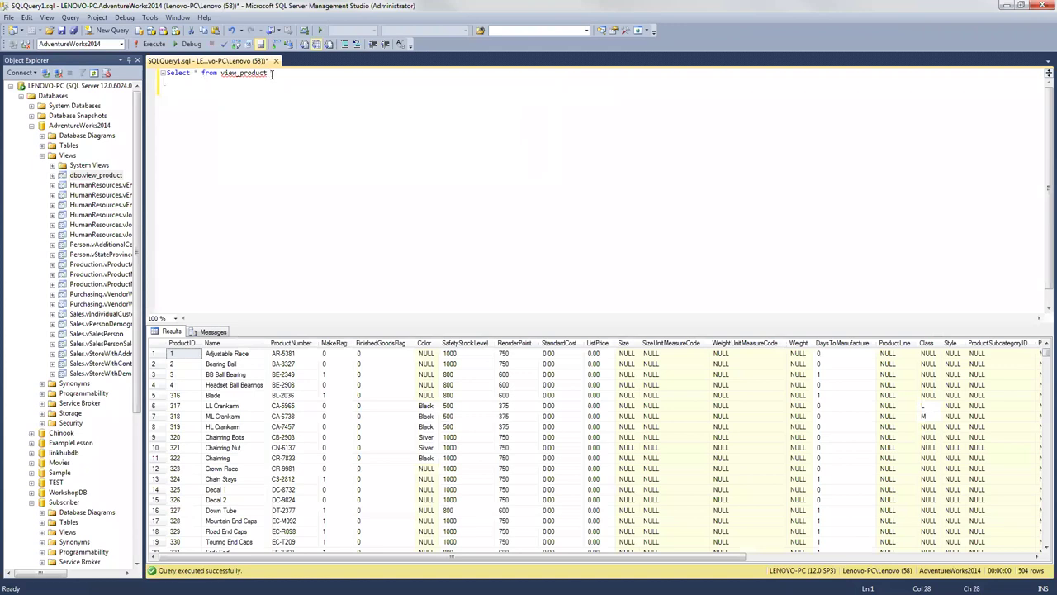
Step: Clear the view_product query and undo to bring back the CREATE VIEW script
{"action": "left_click_drag", "start_coordinate": [271, 74], "coordinate": [165, 74]}
{"action": "key", "text": "Delete"}
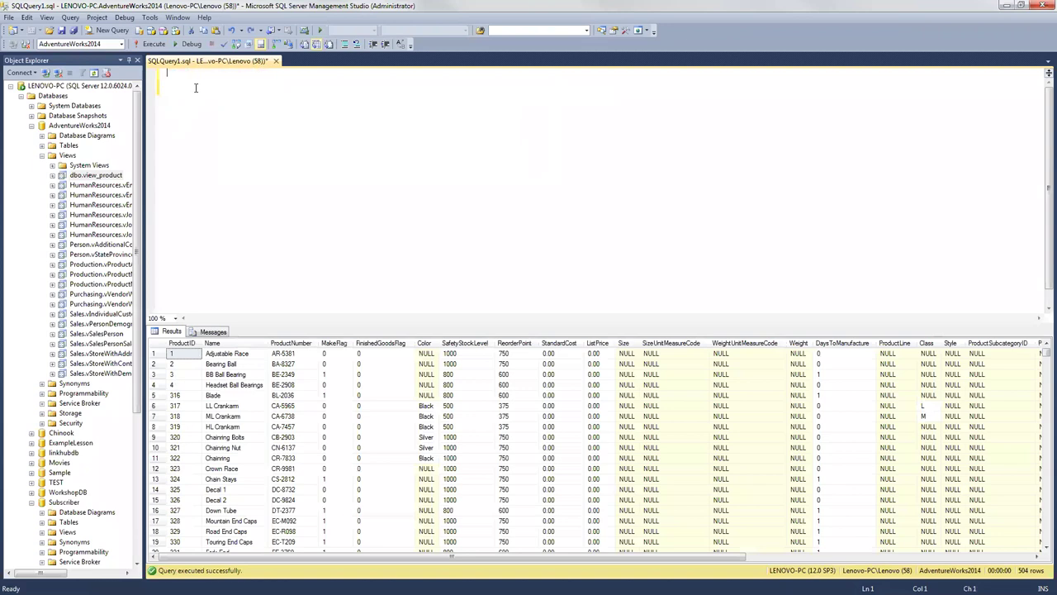
{"action": "key", "text": "ctrl+z"}
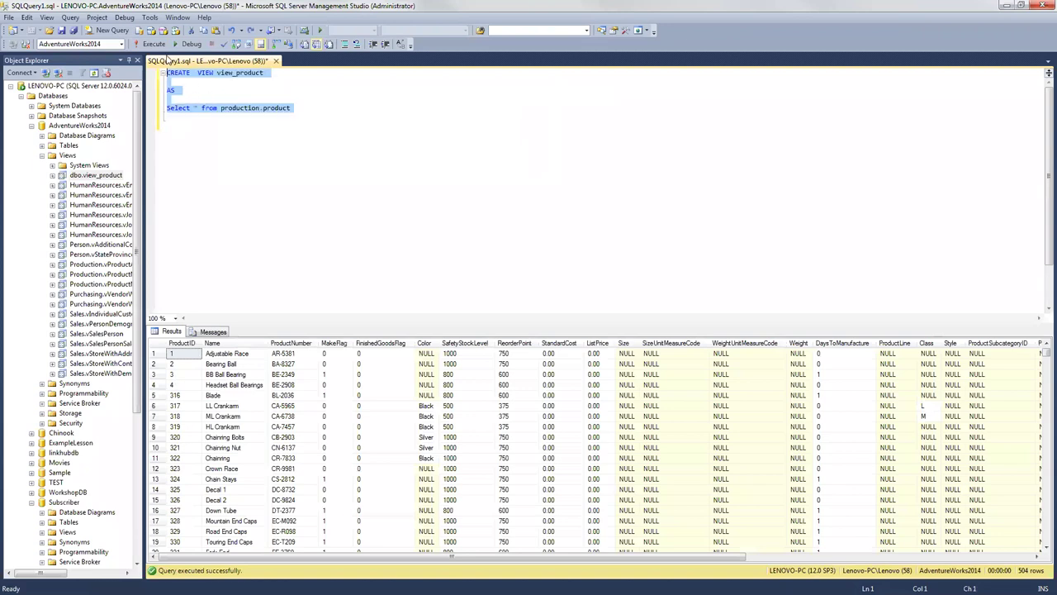
Step: Rerun the CREATE VIEW script, then try running it with 'replace' in place of CREATE
{"action": "left_click", "coordinate": [206, 83]}
{"action": "key", "text": "F5"}
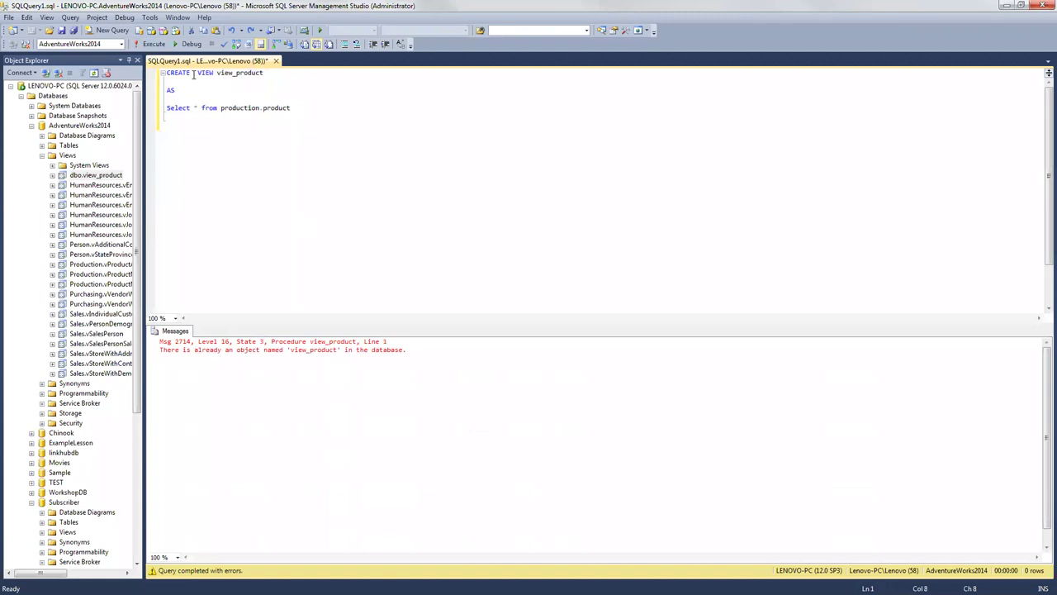
{"action": "key", "text": "BackSpace"}
{"action": "key", "text": "BackSpace"}
{"action": "key", "text": "BackSpace"}
{"action": "key", "text": "BackSpace"}
{"action": "key", "text": "BackSpace"}
{"action": "key", "text": "BackSpace"}
{"action": "type", "text": "replace"}
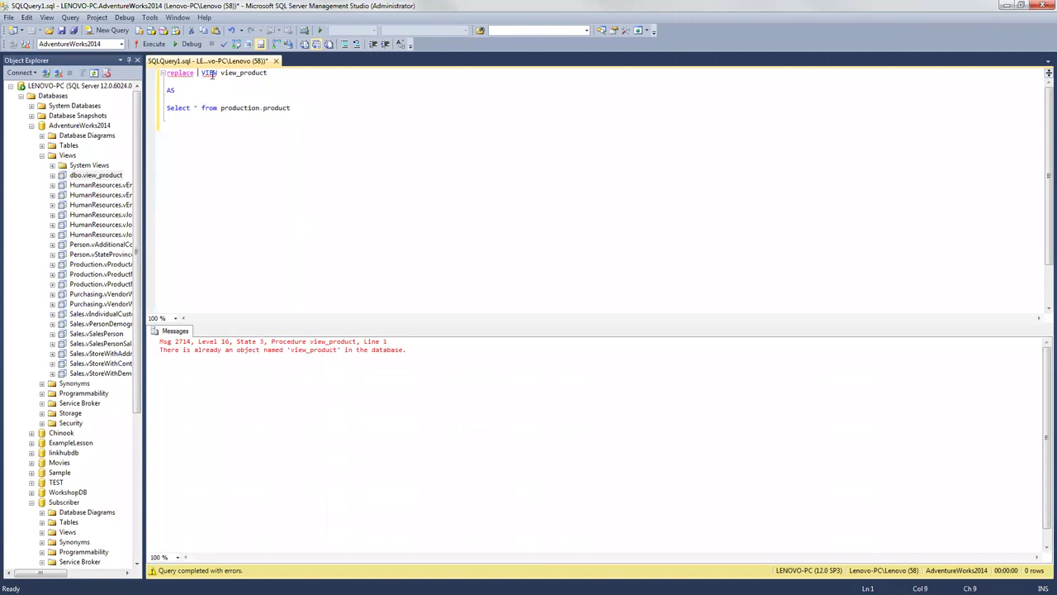
{"action": "left_click", "coordinate": [148, 43]}
Step: Rewrite line 1 to read CREATE OR REPLACE VIEW, fixing the space between OR and REPLACE
{"action": "left_click_drag", "start_coordinate": [198, 73], "coordinate": [154, 76]}
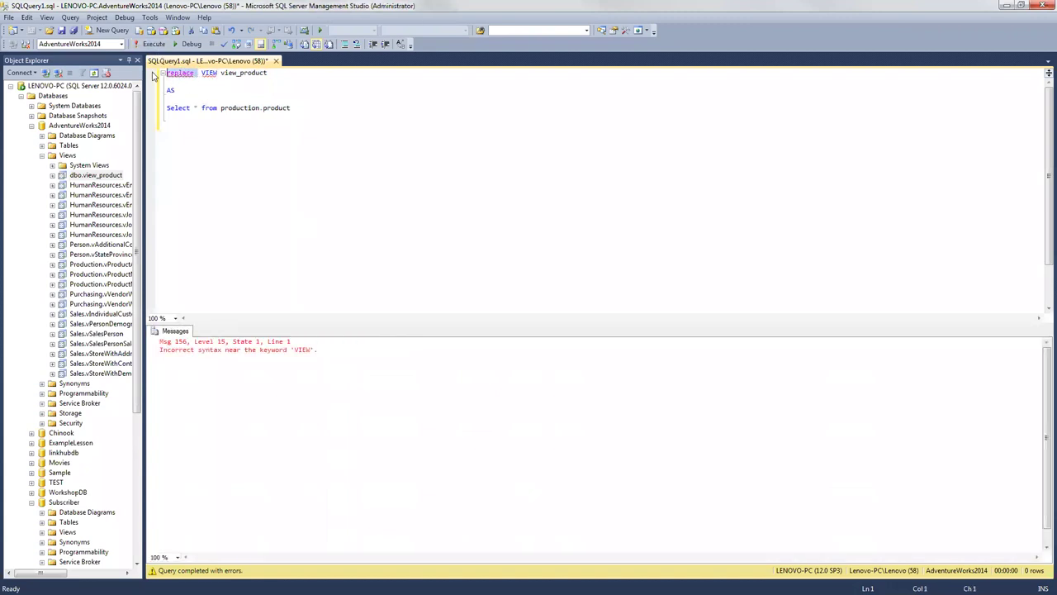
{"action": "key", "text": "Delete"}
{"action": "type", "text": "CREATE OR REPLACE"}
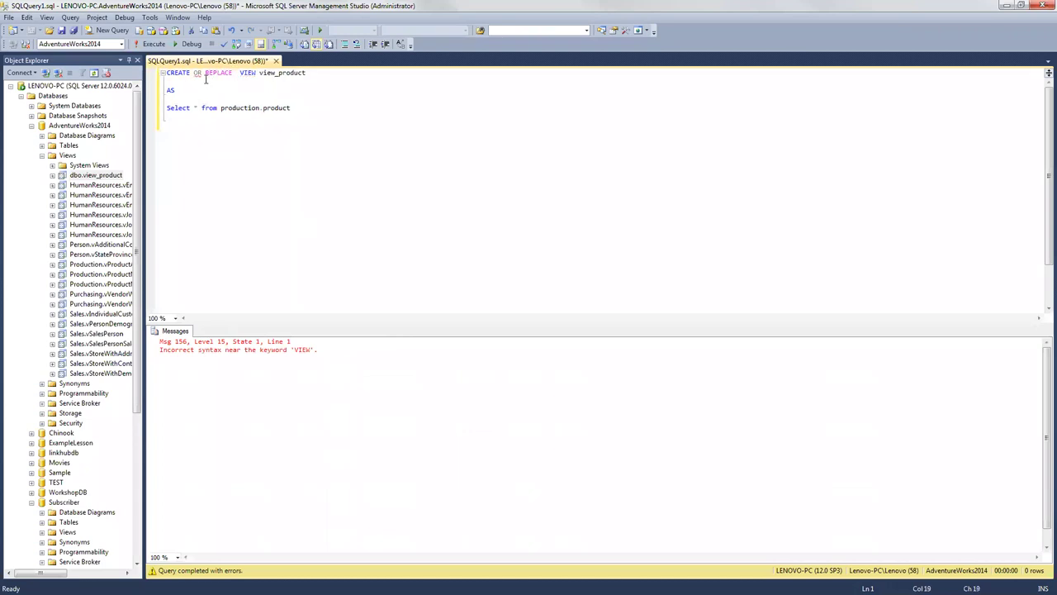
{"action": "mouse_move", "coordinate": [199, 73]}
{"action": "left_click", "coordinate": [200, 72]}
{"action": "key", "text": "BackSpace"}
{"action": "key", "text": "BackSpace"}
{"action": "type", "text": "AND"}
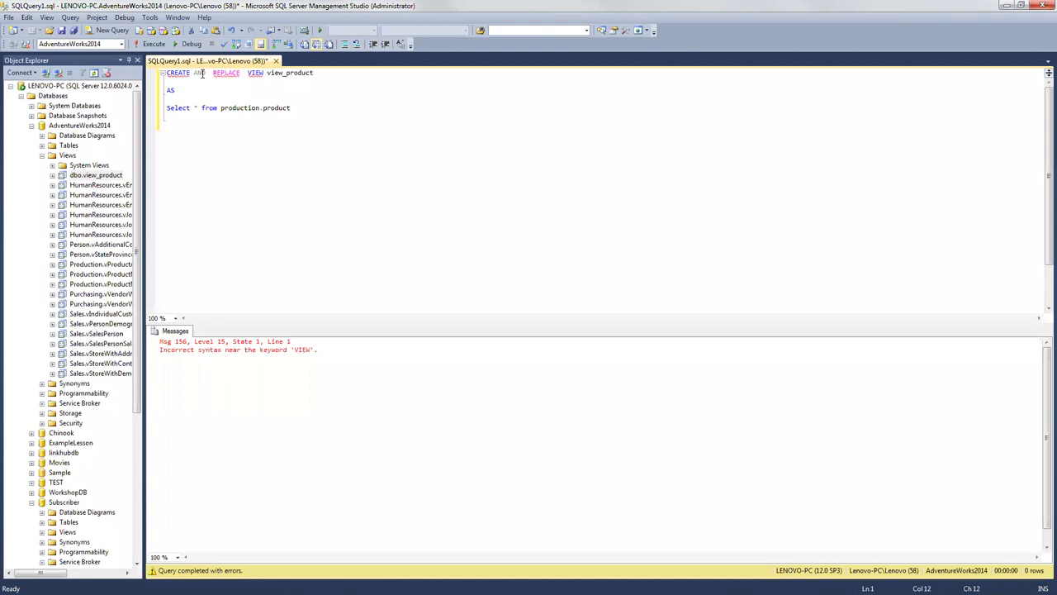
{"action": "key", "text": "BackSpace"}
{"action": "key", "text": "BackSpace"}
{"action": "key", "text": "BackSpace"}
{"action": "key", "text": "BackSpace"}
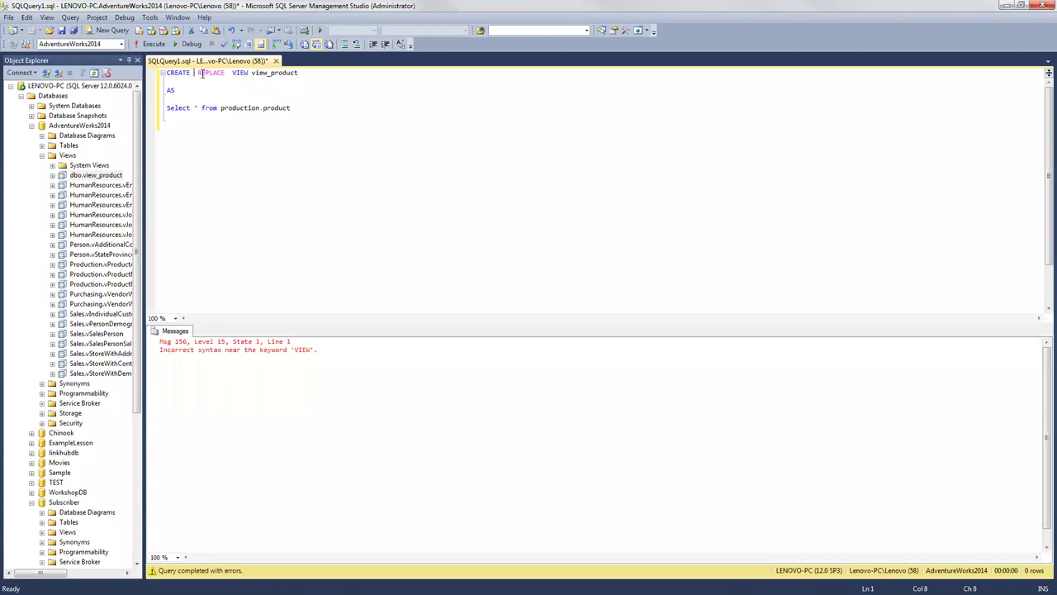
{"action": "type", "text": "OR"}
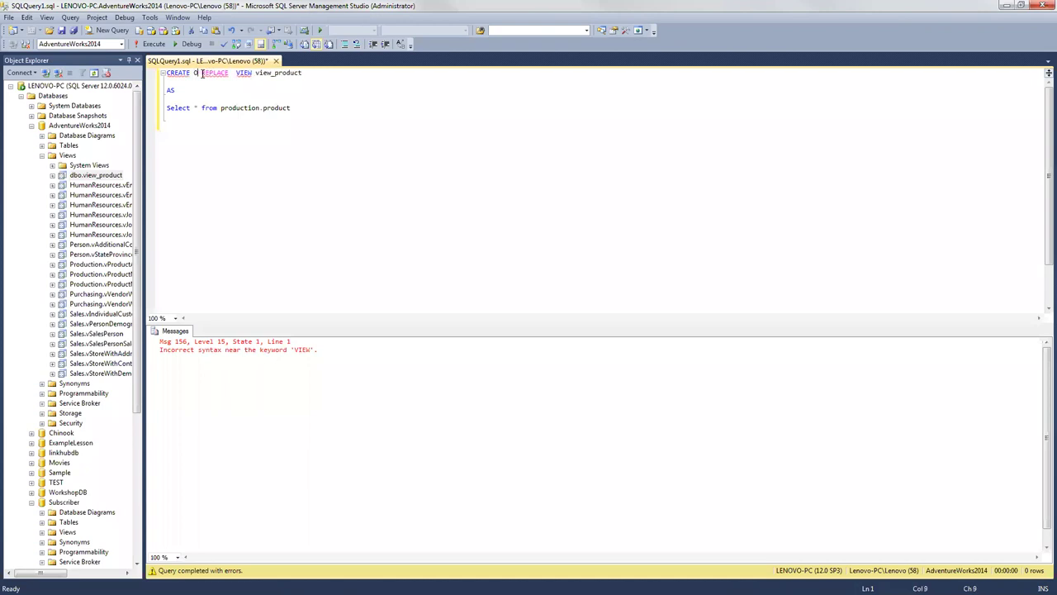
{"action": "left_click", "coordinate": [196, 72]}
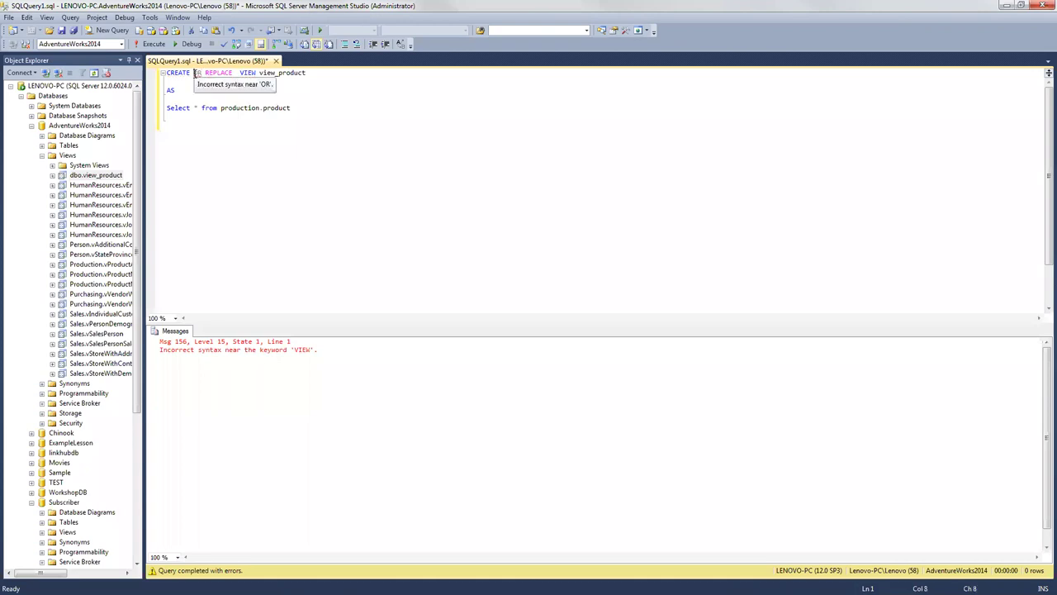
{"action": "left_click", "coordinate": [207, 73]}
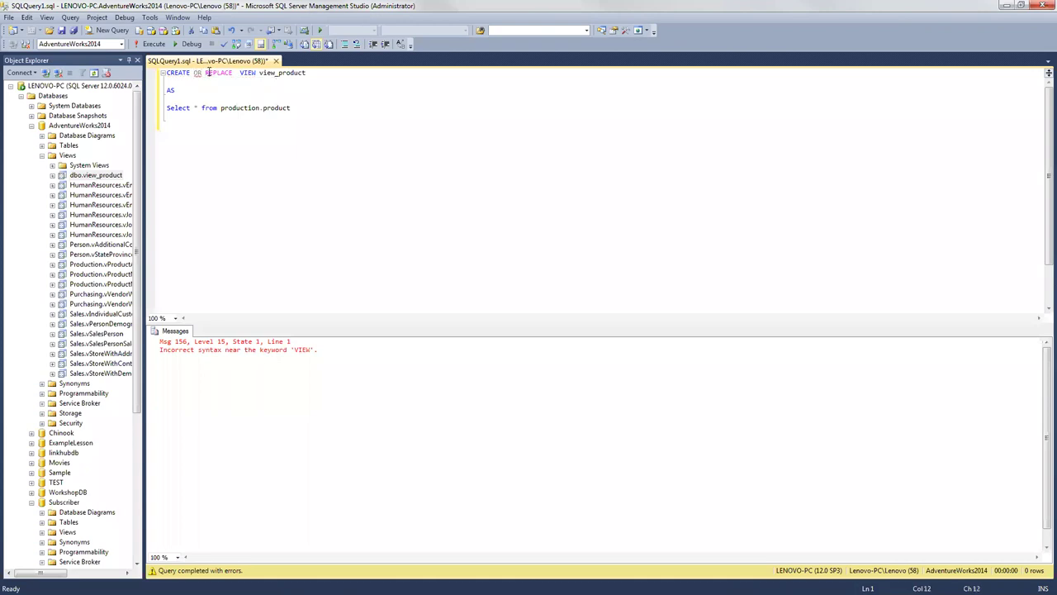
{"action": "key", "text": "BackSpace"}
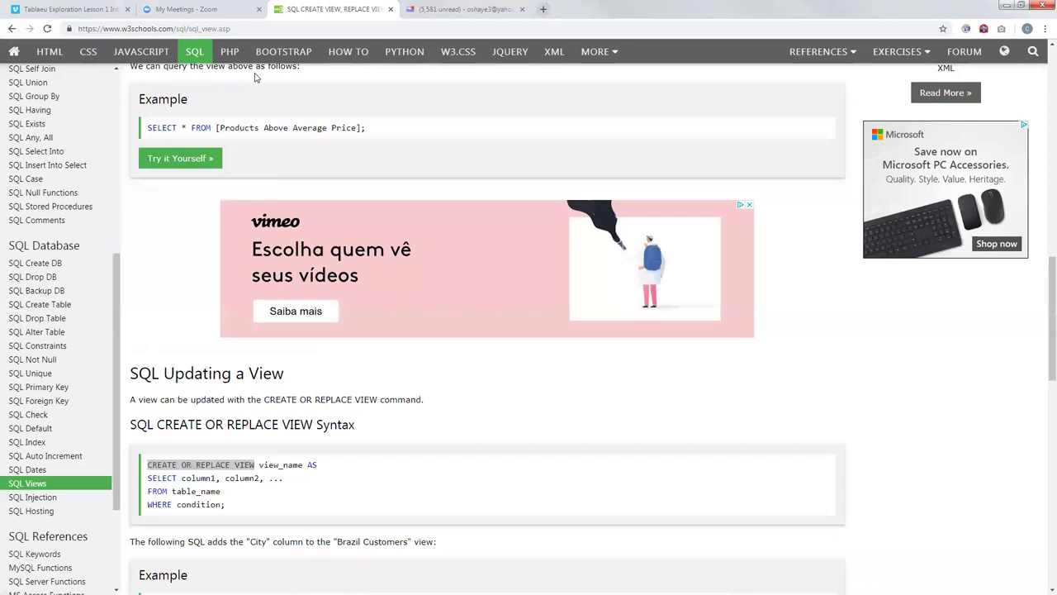
Step: Open a new Chrome tab and minimize the browser to return to SSMS
{"action": "key", "text": "ctrl+t"}
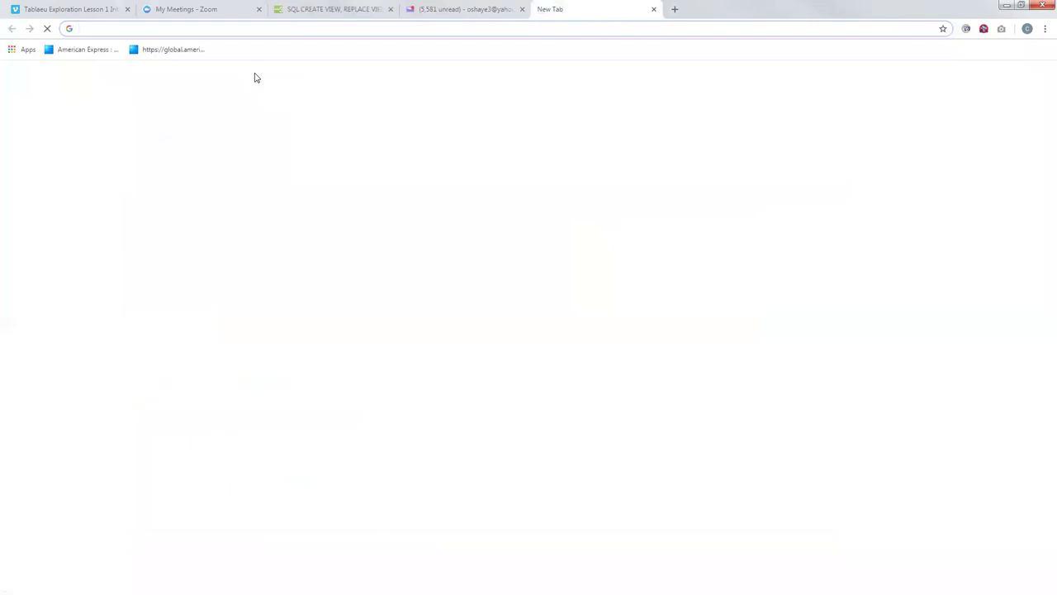
{"action": "left_click", "coordinate": [1007, 7]}
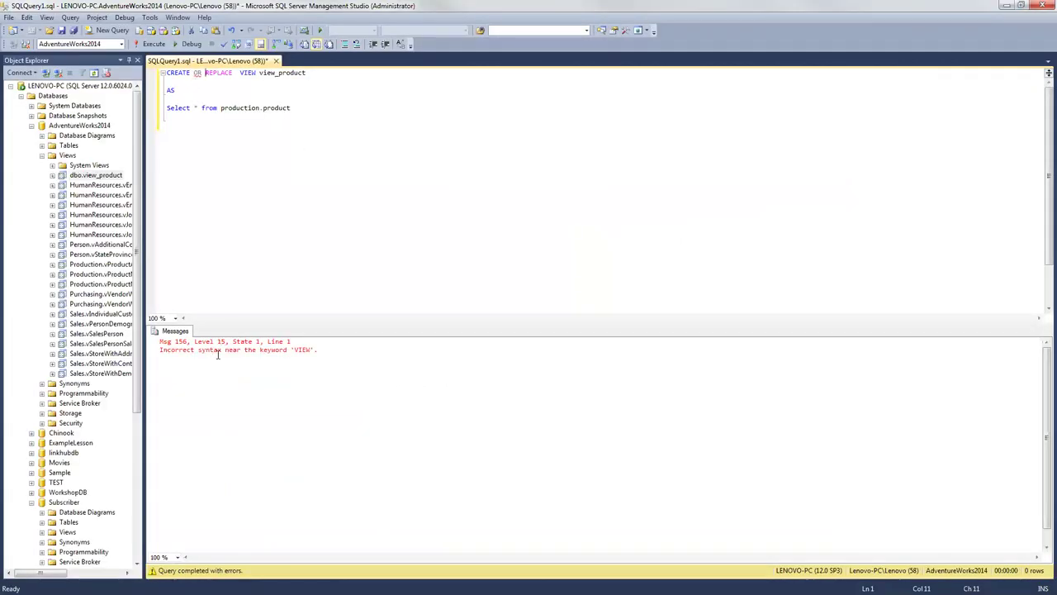
Step: Remove OR REPLACE and run plain CREATE VIEW, which reports view_product already exists
{"action": "left_click", "coordinate": [322, 351]}
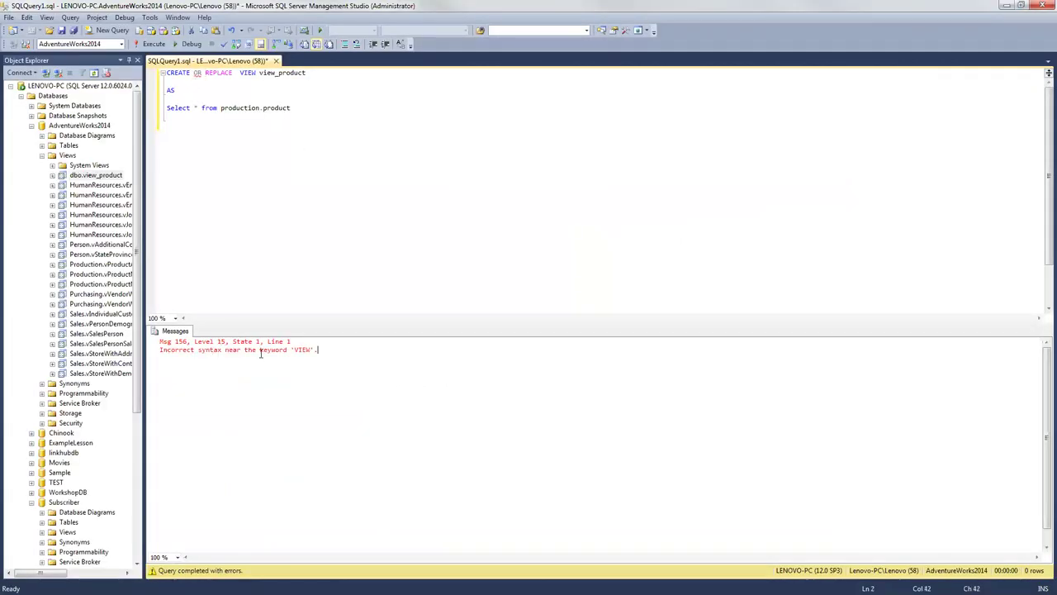
{"action": "left_click", "coordinate": [201, 74]}
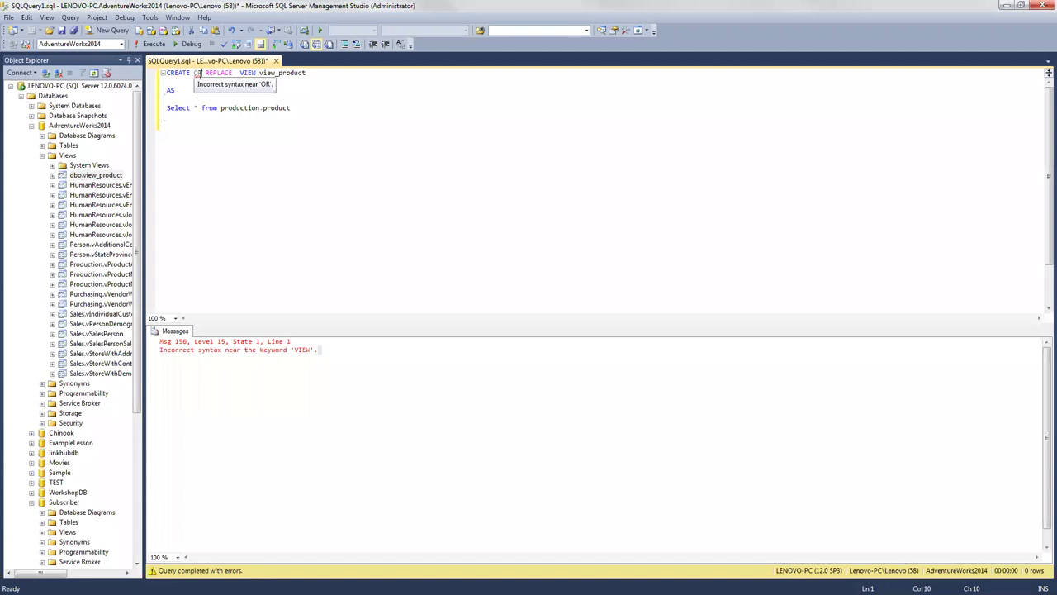
{"action": "left_click", "coordinate": [175, 74]}
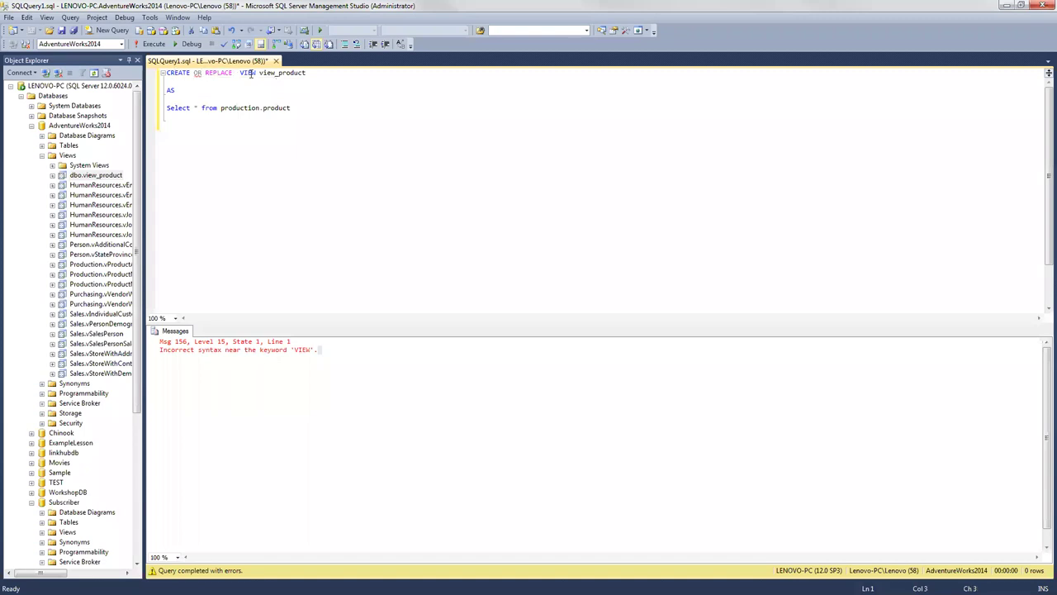
{"action": "left_click_drag", "start_coordinate": [234, 74], "coordinate": [195, 73]}
{"action": "key", "text": "Delete"}
{"action": "left_click", "coordinate": [153, 44]}
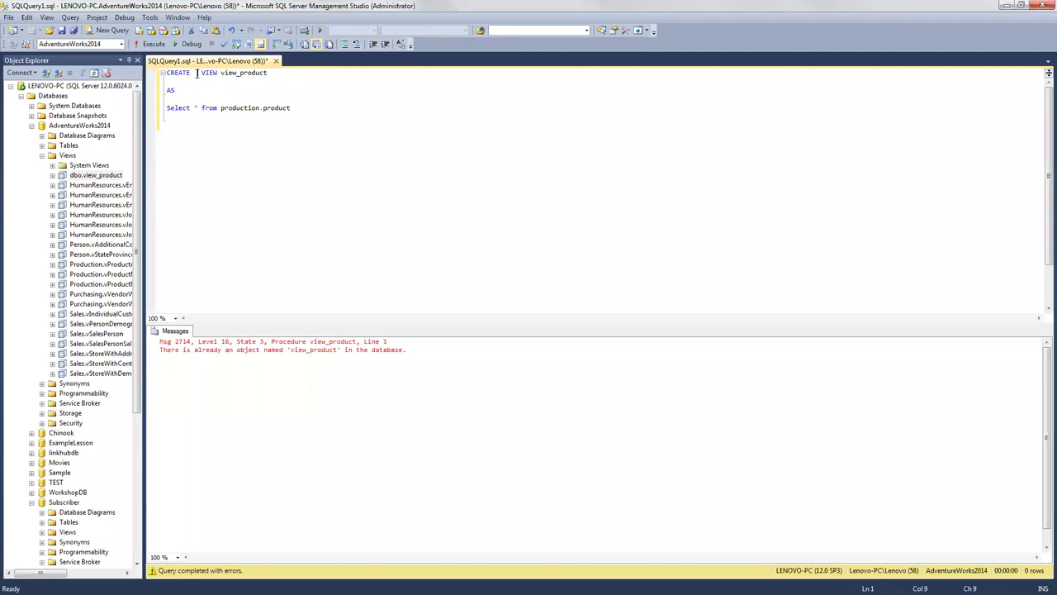
Step: Put OR REPLACE back after CREATE in the view script
{"action": "left_click", "coordinate": [193, 73]}
{"action": "type", "text": "OR REPLACE"}
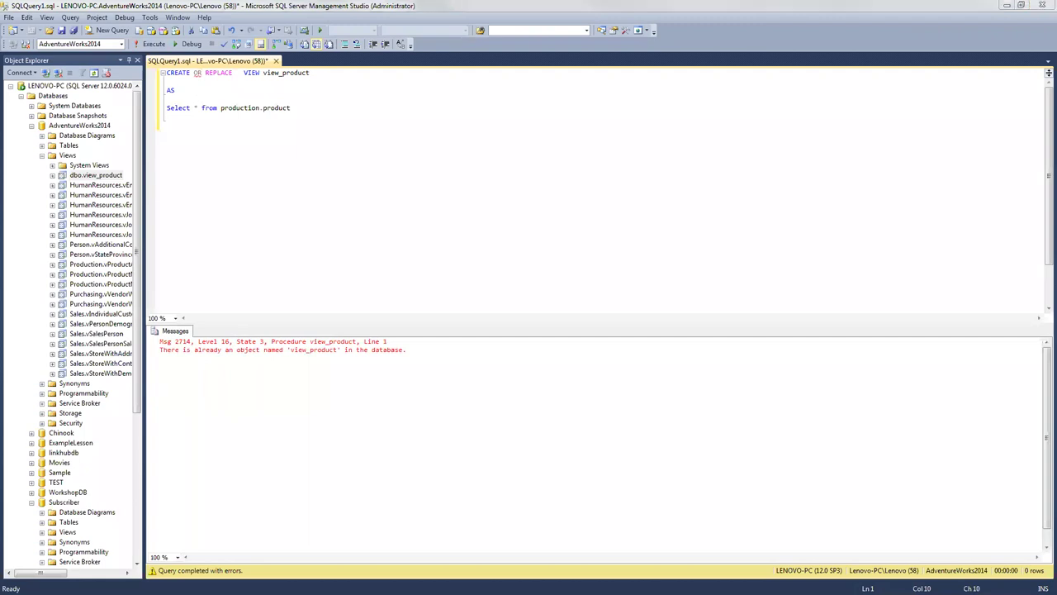
{"action": "key", "text": "alt+Tab"}
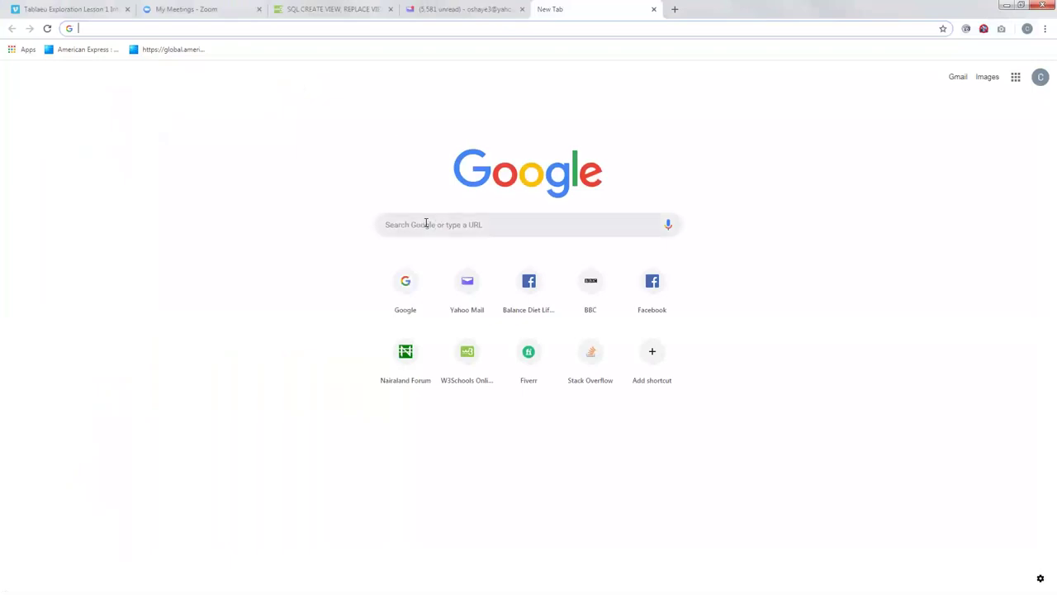
Step: Scroll through the W3Schools Updating and Dropping a View sections
{"action": "key", "text": "ctrl+3"}
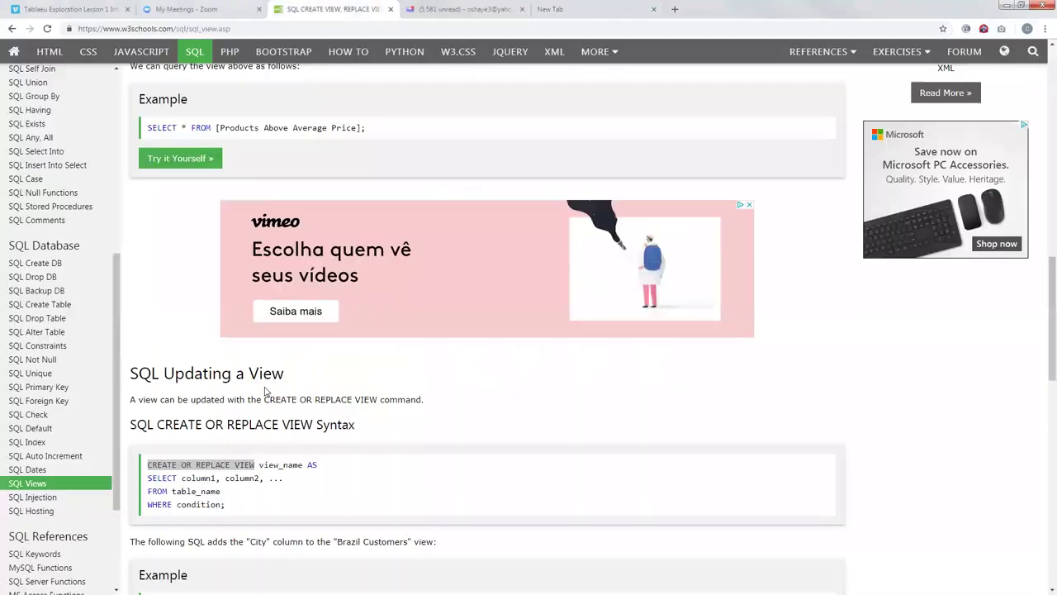
{"action": "scroll", "coordinate": [241, 428], "scroll_direction": "down", "scroll_amount": 1}
{"action": "scroll", "coordinate": [242, 421], "scroll_direction": "down", "scroll_amount": 2}
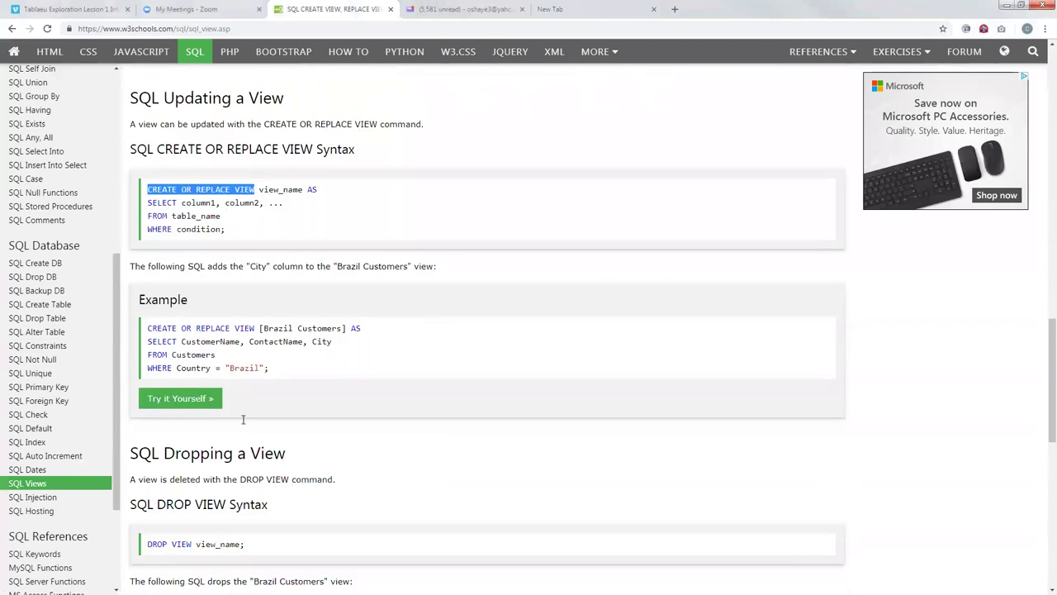
{"action": "scroll", "coordinate": [243, 419], "scroll_direction": "down", "scroll_amount": 1}
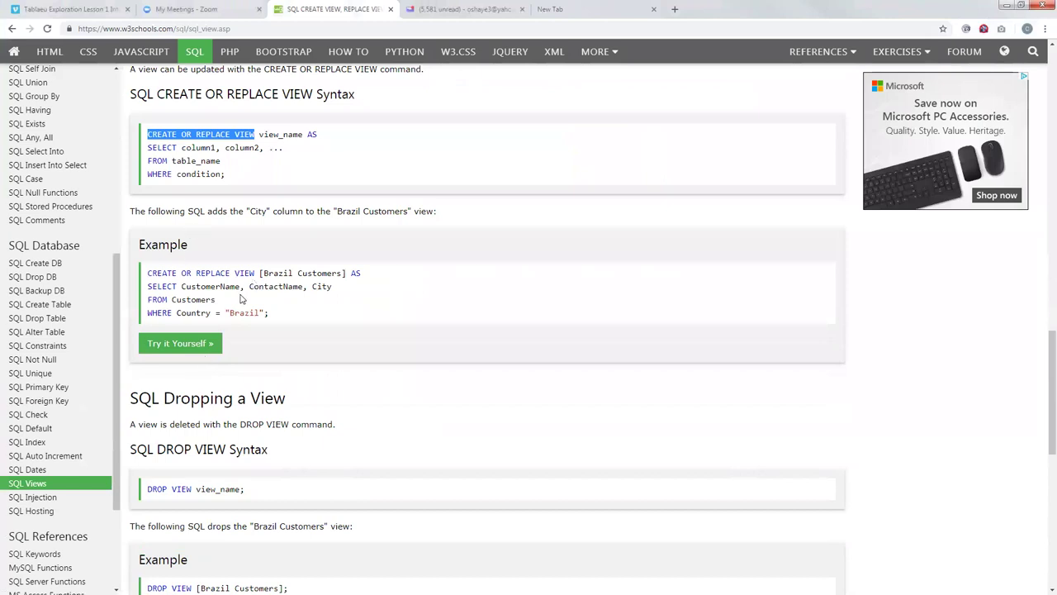
{"action": "scroll", "coordinate": [202, 172], "scroll_direction": "down", "scroll_amount": 2}
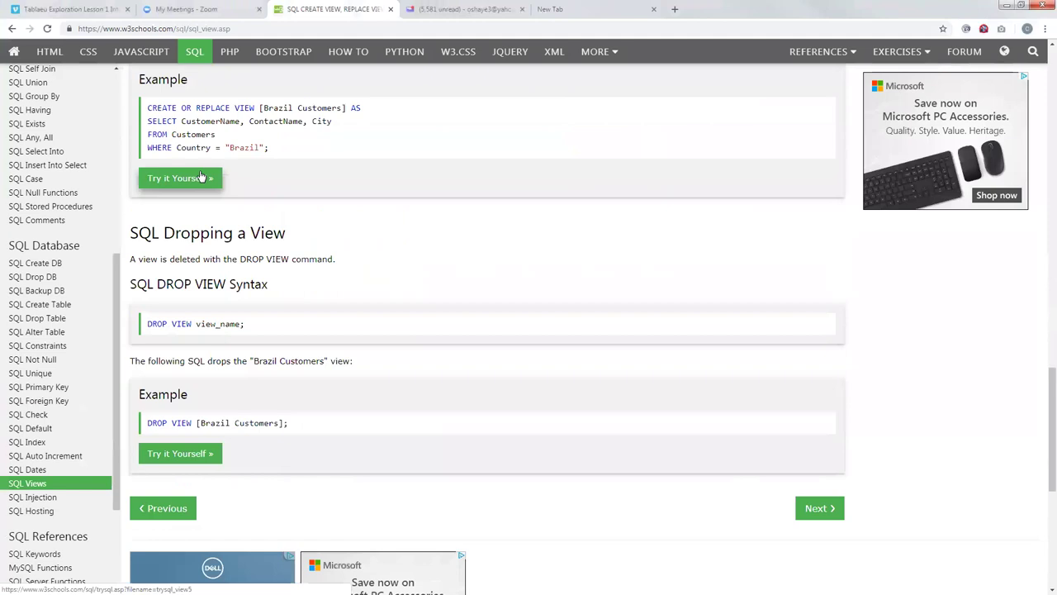
{"action": "scroll", "coordinate": [206, 173], "scroll_direction": "up", "scroll_amount": 5}
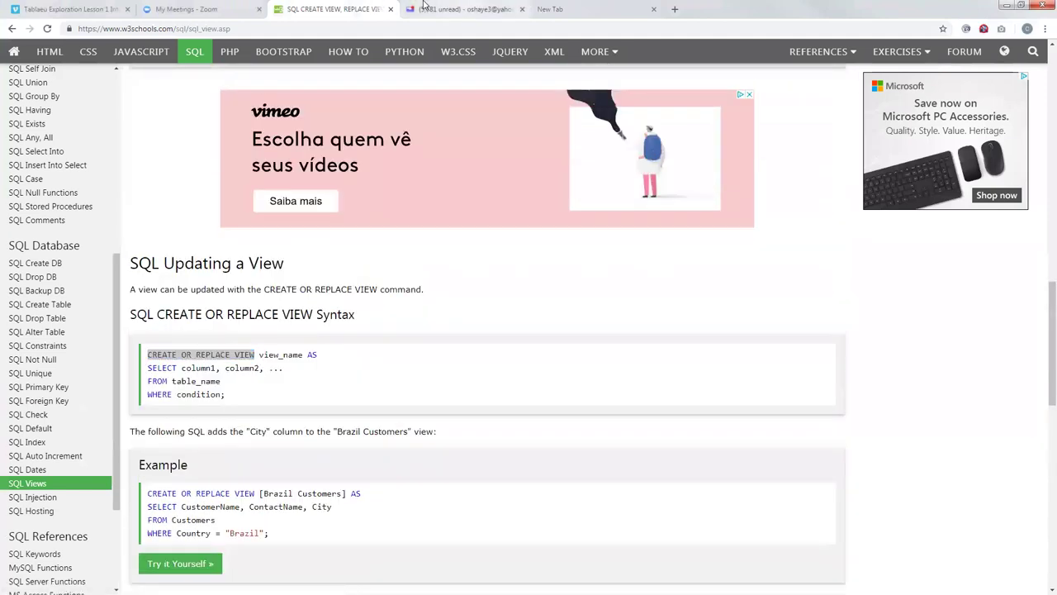
Step: Search Google for 'OR IN SQL REPLACE VIEW NOT WORKING' from the new tab
{"action": "left_click", "coordinate": [424, 4]}
{"action": "key", "text": "ctrl+Tab"}
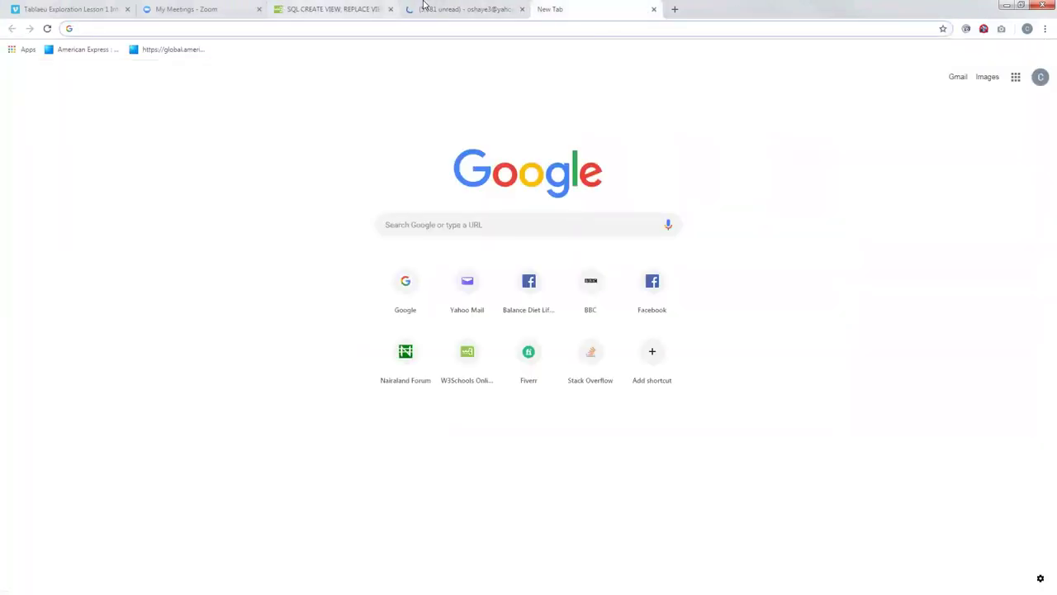
{"action": "left_click", "coordinate": [402, 224]}
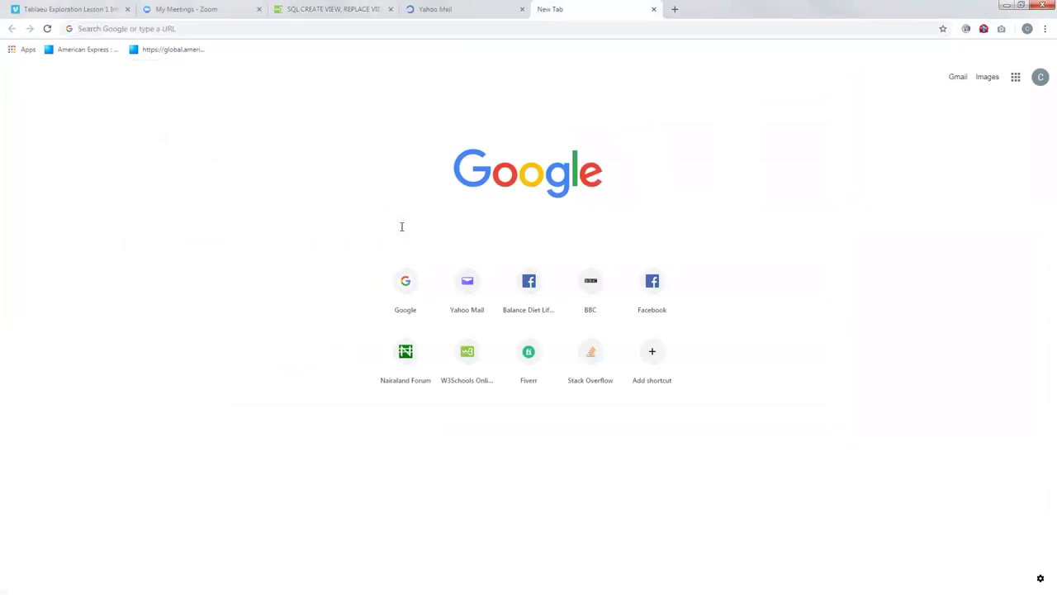
{"action": "left_click", "coordinate": [403, 227]}
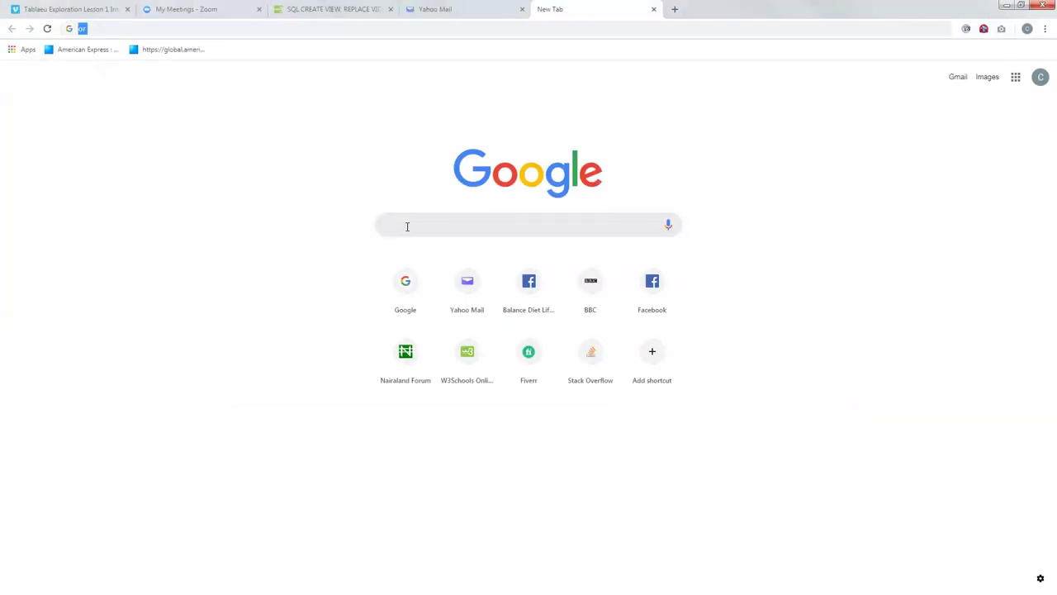
{"action": "type", "text": "OR"}
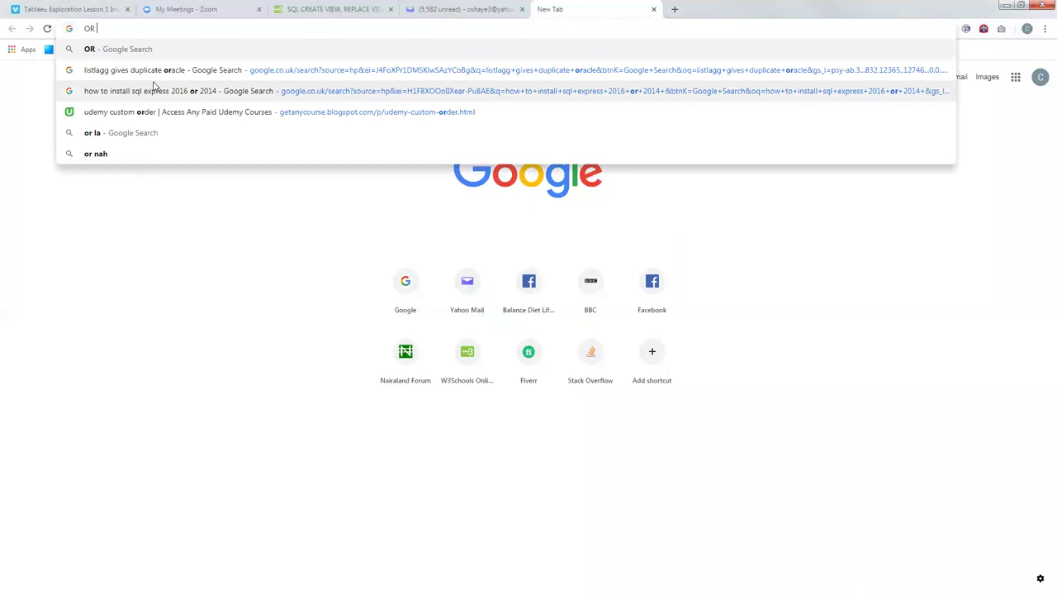
{"action": "type", "text": "IN SQL REPLACE VIEW NOT WORKING"}
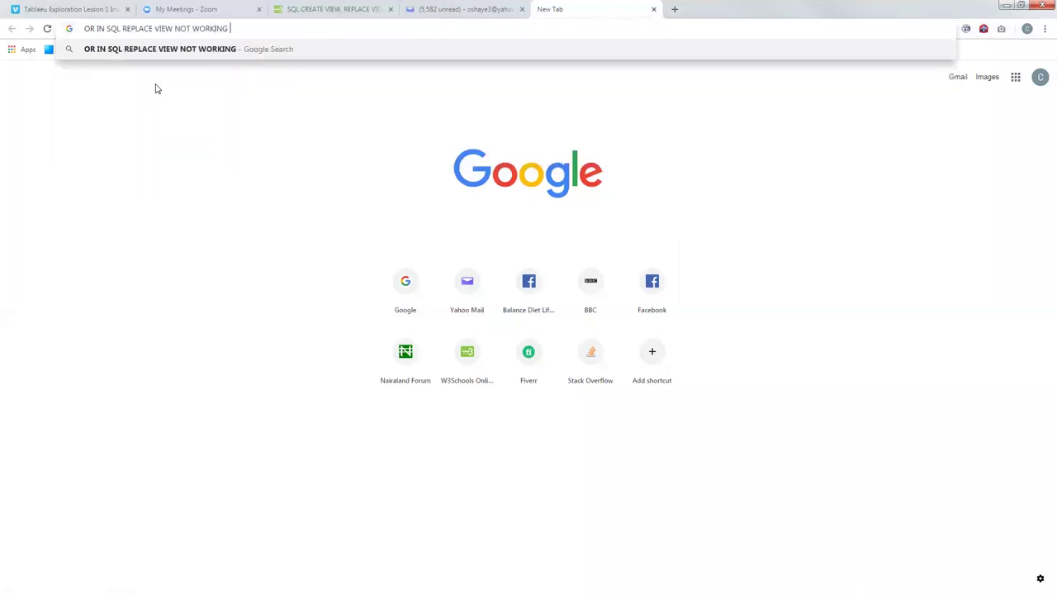
{"action": "key", "text": "Return"}
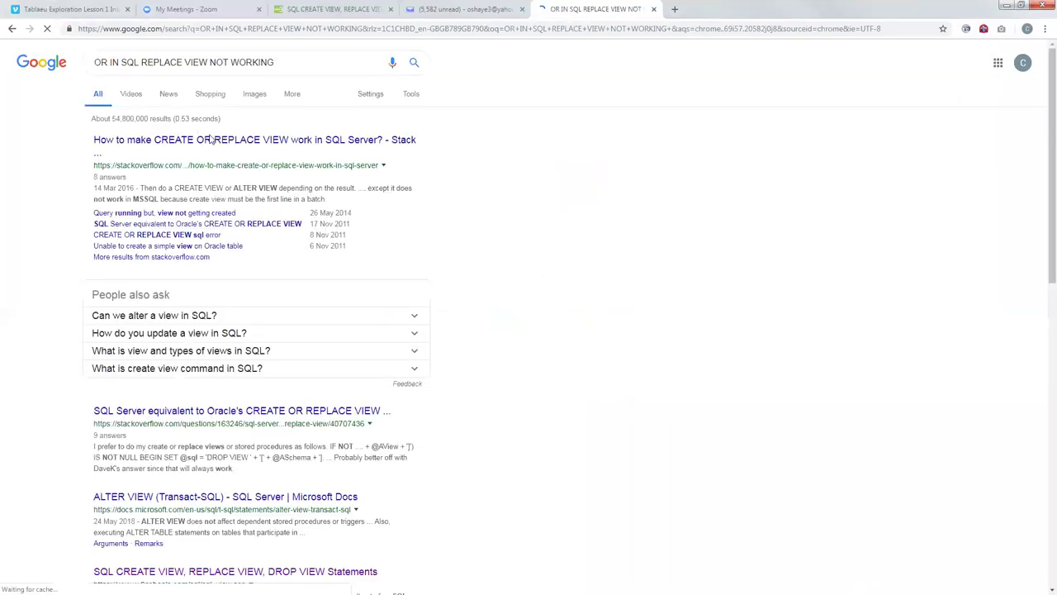
Step: Open the top Stack Overflow result and scroll through answers, including the IF OBJECT_ID approach
{"action": "left_click", "coordinate": [197, 144]}
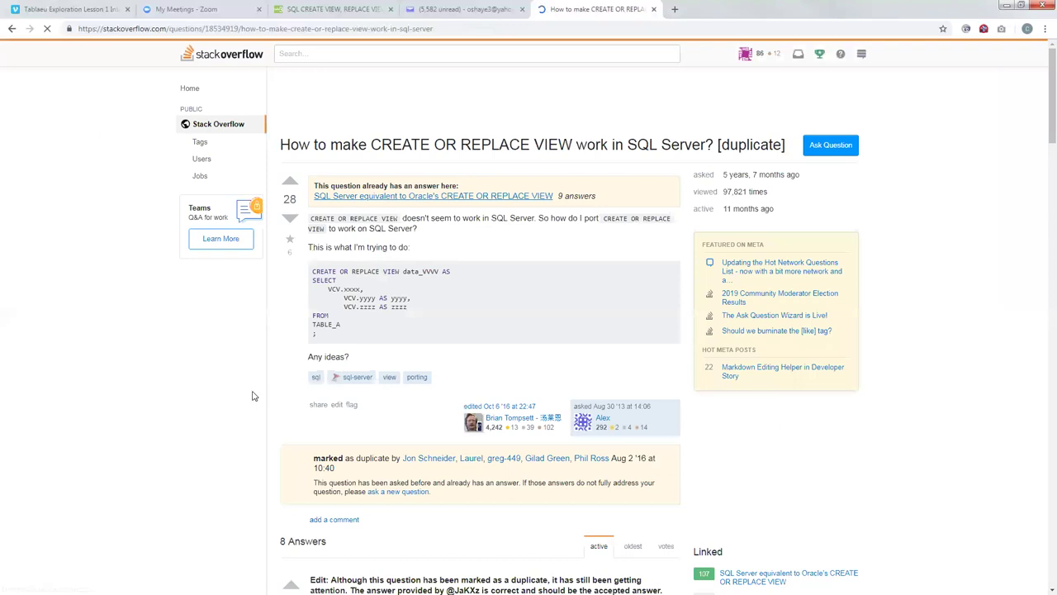
{"action": "scroll", "coordinate": [268, 394], "scroll_direction": "down", "scroll_amount": 6}
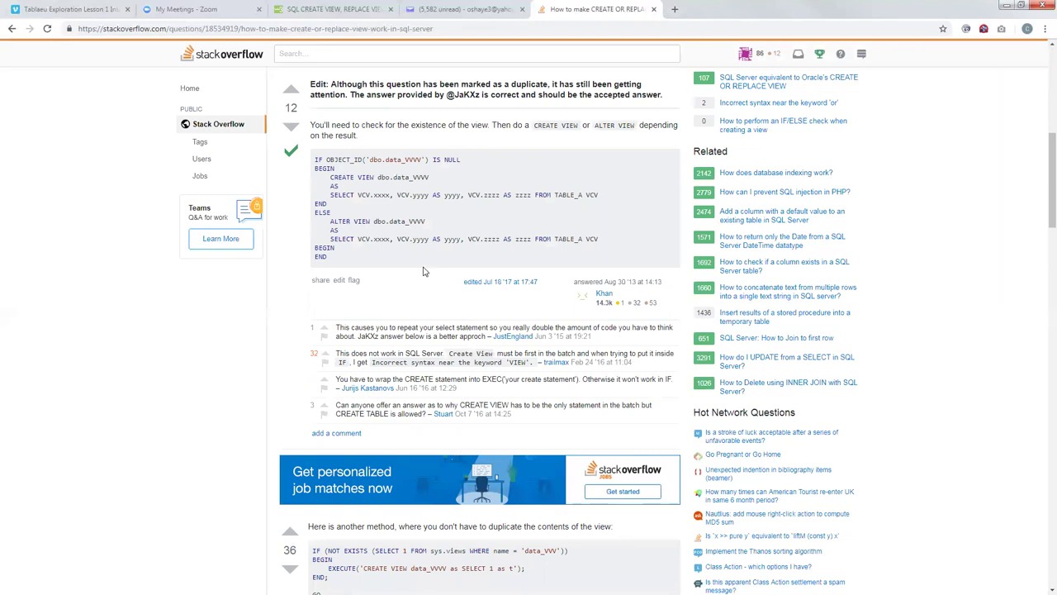
{"action": "scroll", "coordinate": [418, 254], "scroll_direction": "down", "scroll_amount": 1}
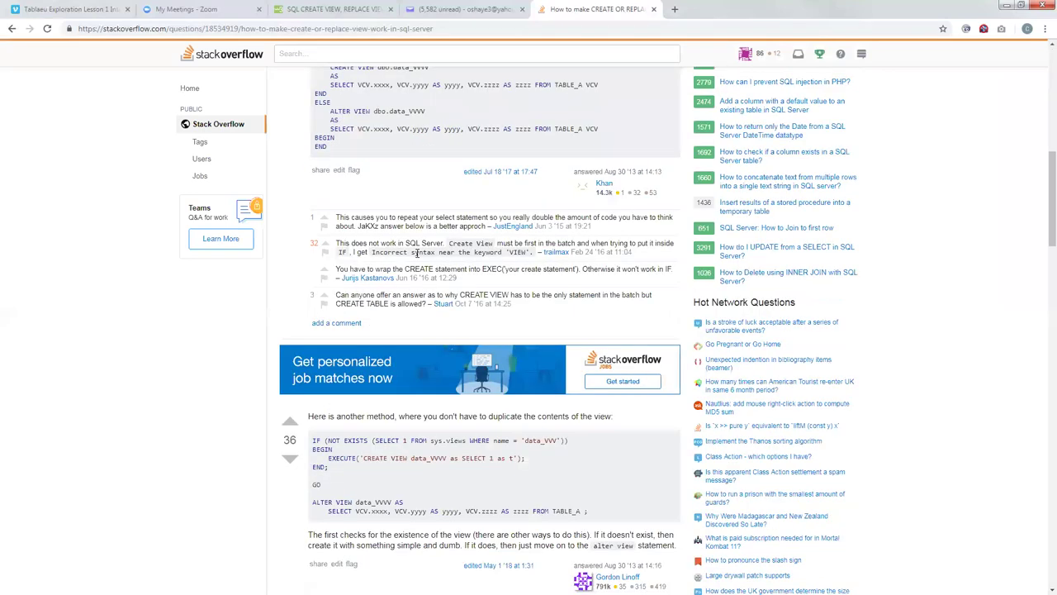
{"action": "scroll", "coordinate": [430, 251], "scroll_direction": "up", "scroll_amount": 1}
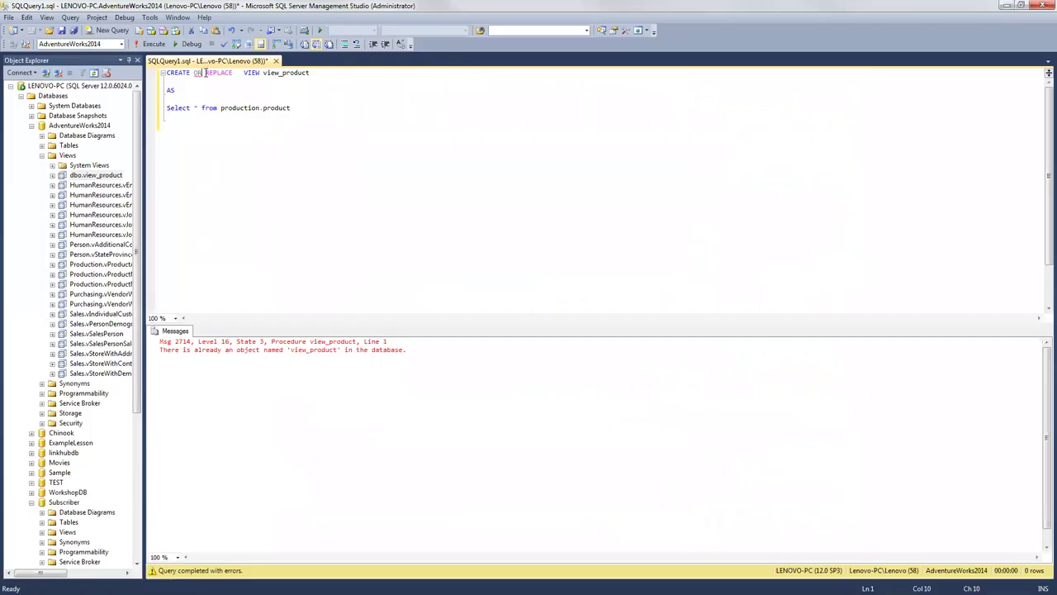
Step: Change the script to ALTER VIEW view_product and run it successfully
{"action": "left_click_drag", "start_coordinate": [234, 73], "coordinate": [163, 73]}
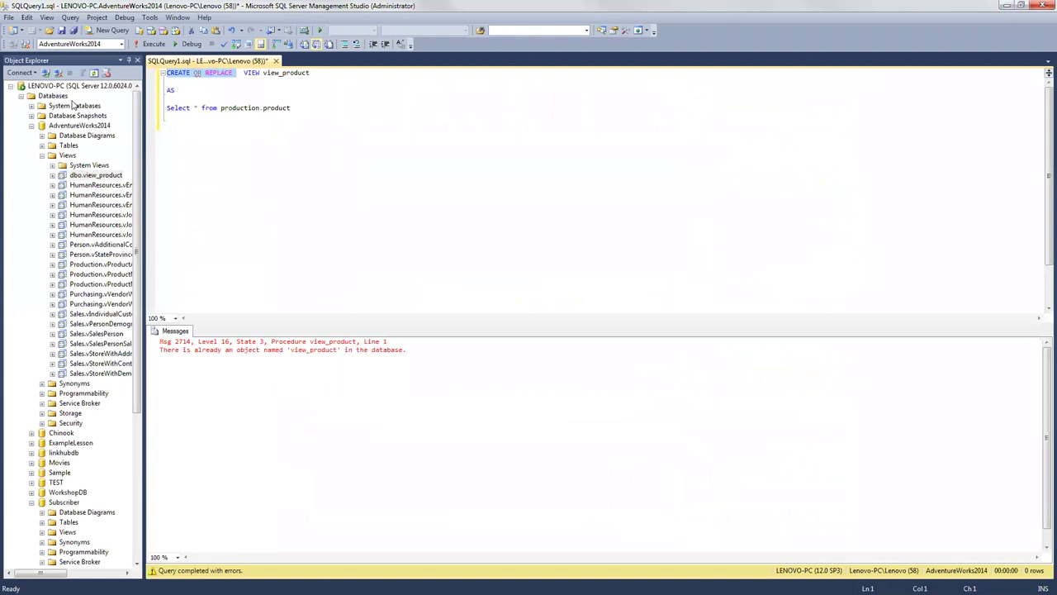
{"action": "key", "text": "Delete"}
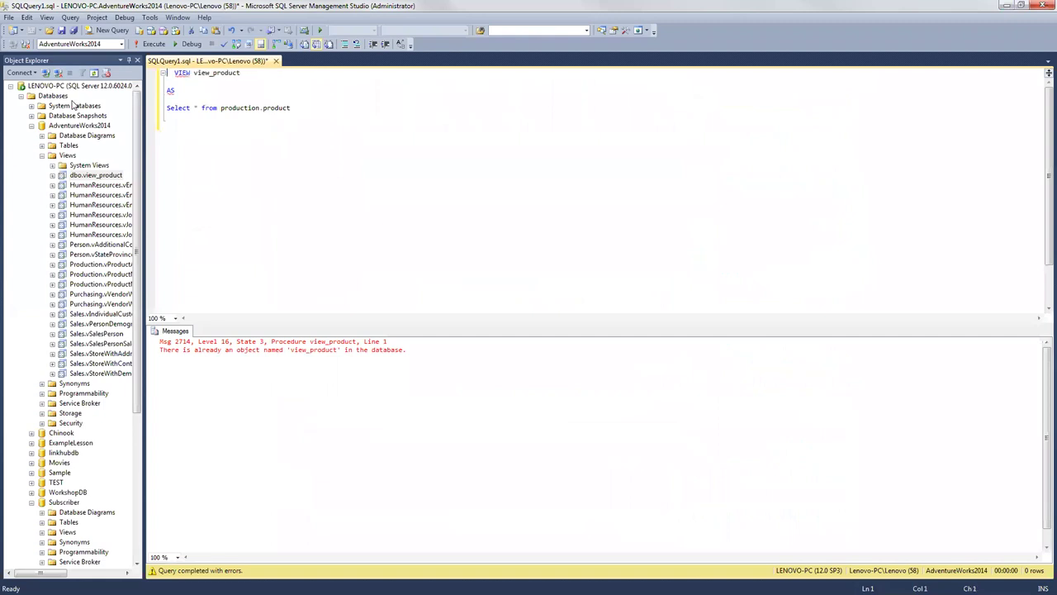
{"action": "type", "text": "CREATE OR "}
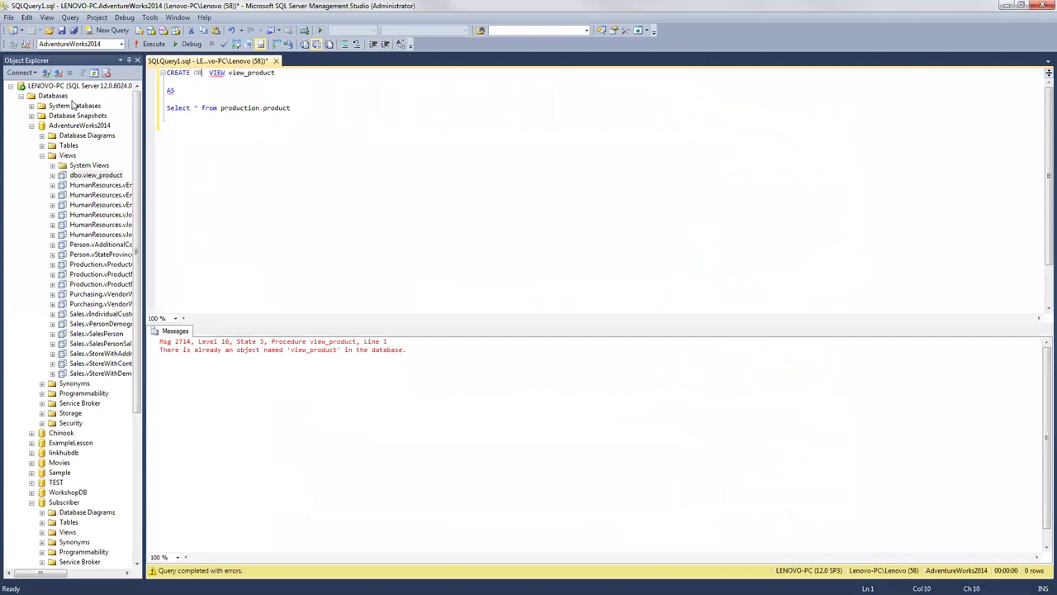
{"action": "type", "text": "ALTER"}
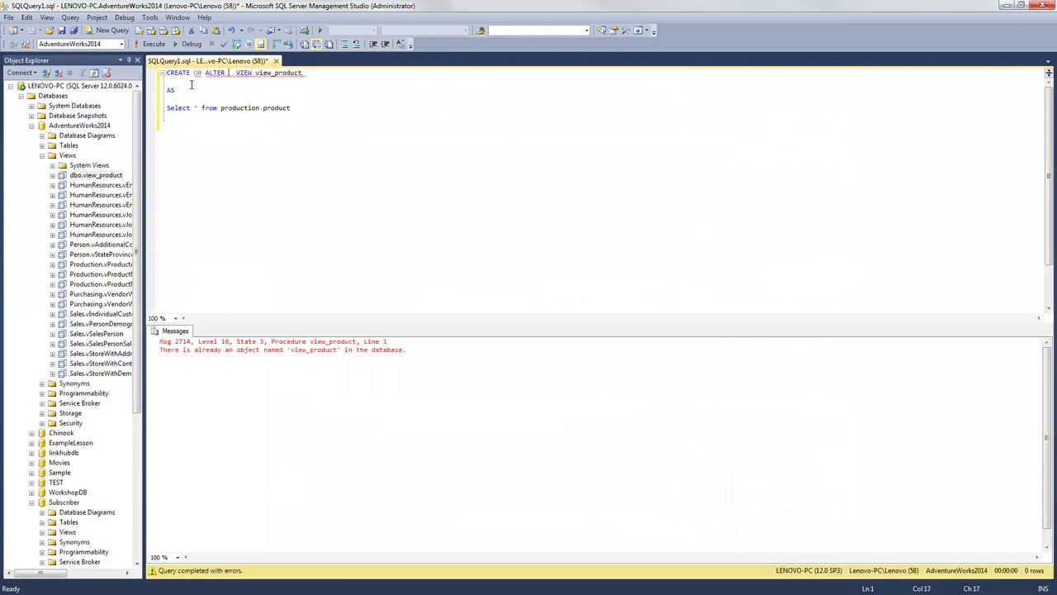
{"action": "left_click_drag", "start_coordinate": [206, 74], "coordinate": [119, 75]}
{"action": "key", "text": "Delete"}
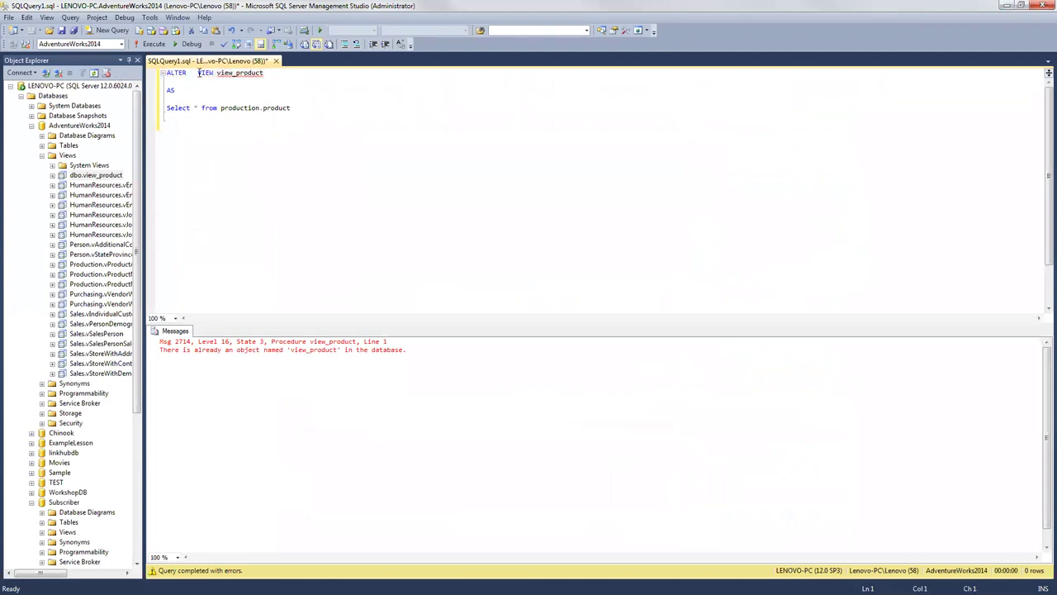
{"action": "key", "text": "BackSpace"}
{"action": "left_click", "coordinate": [148, 44]}
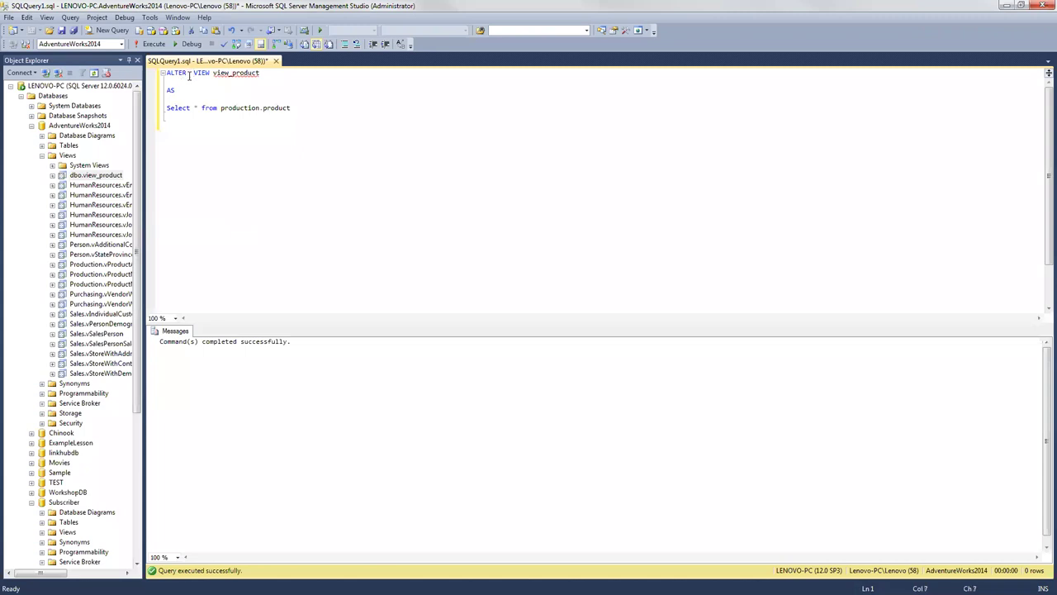
Step: Rename the view to view1_product and run it, getting Msg 208 invalid object name
{"action": "left_click", "coordinate": [229, 73]}
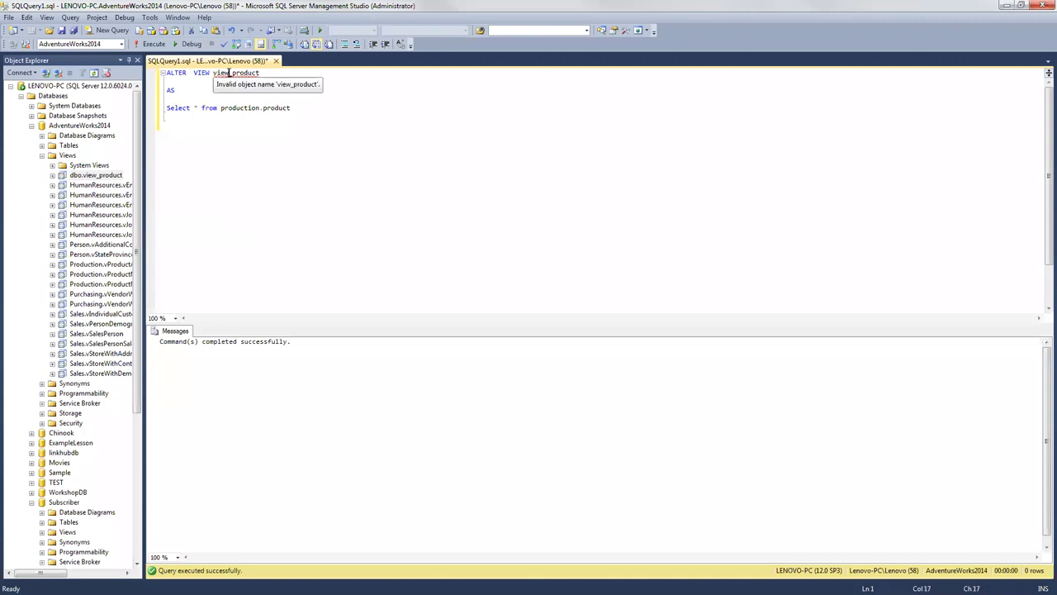
{"action": "type", "text": "1"}
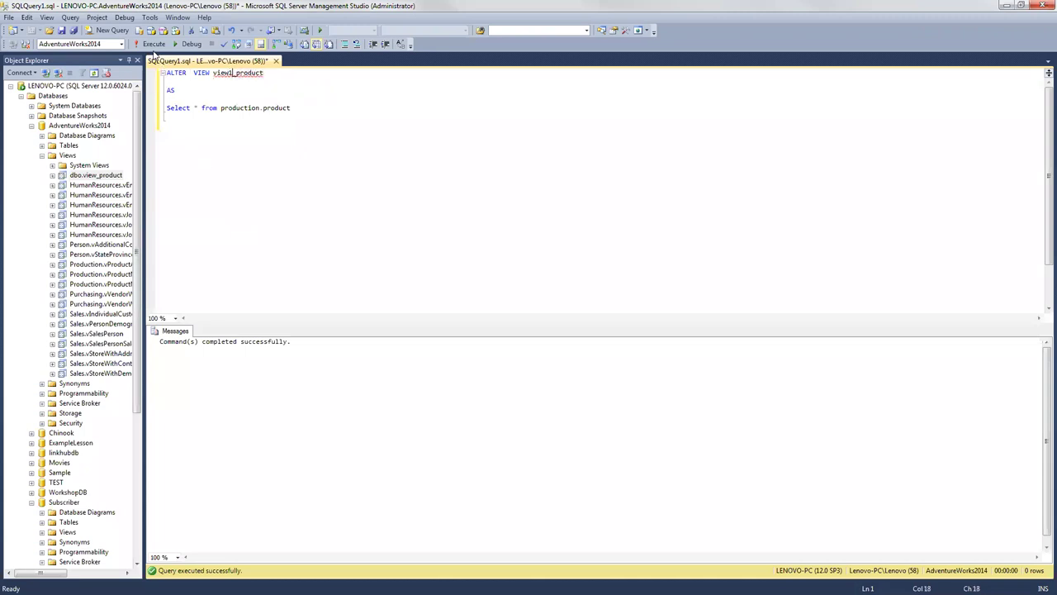
{"action": "left_click", "coordinate": [154, 46]}
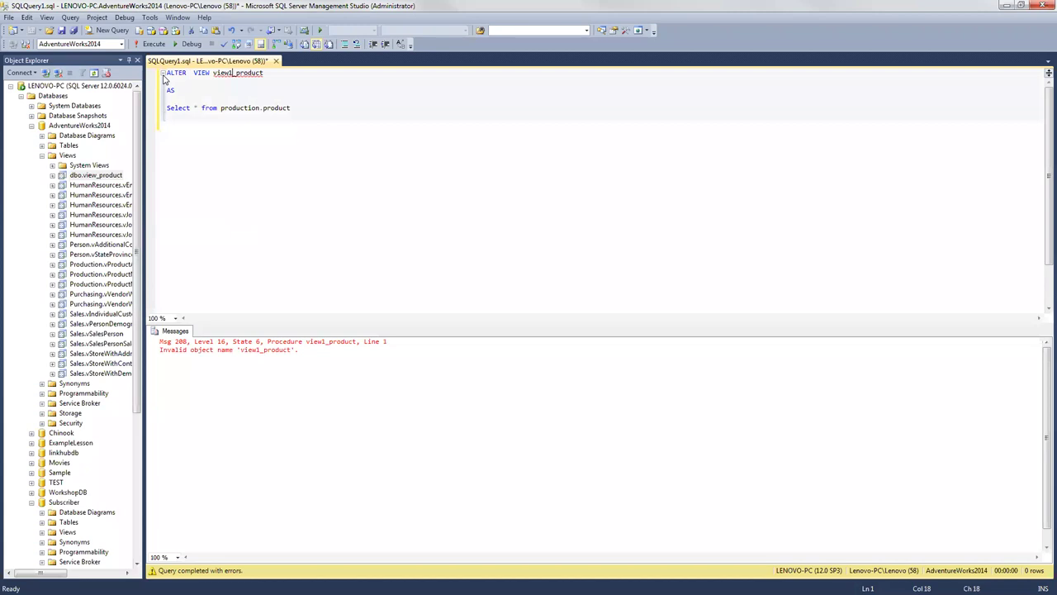
Step: Turn the script into DROP VIEW view_product, run it, and refresh the Views folder
{"action": "left_click", "coordinate": [164, 74]}
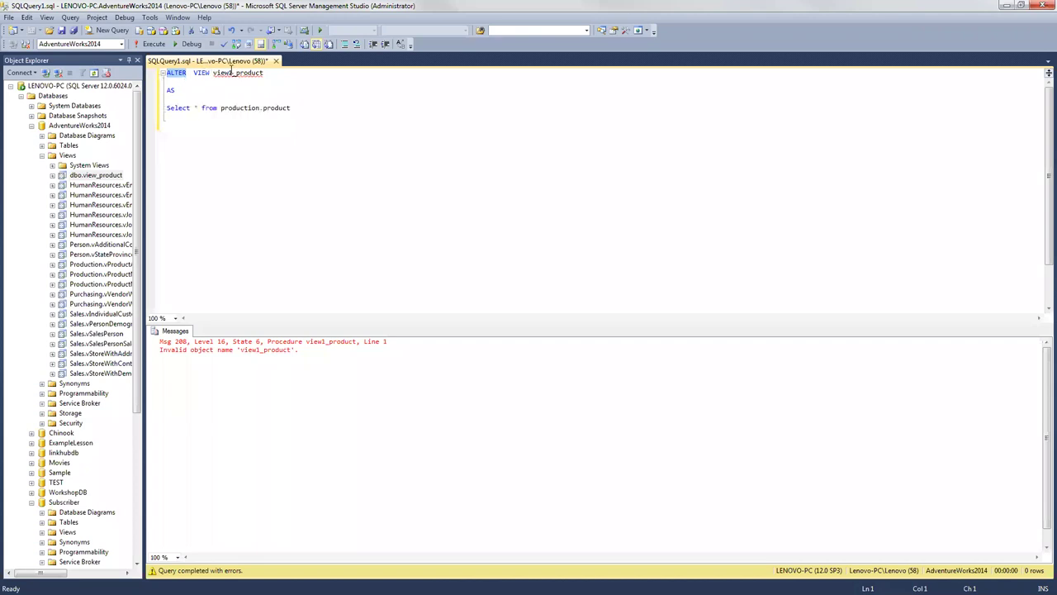
{"action": "left_click", "coordinate": [234, 73]}
{"action": "key", "text": "BackSpace"}
{"action": "key", "text": "Left"}
{"action": "key", "text": "Left"}
{"action": "key", "text": "Left"}
{"action": "key", "text": "Left"}
{"action": "key", "text": "Left"}
{"action": "key", "text": "Left"}
{"action": "key", "text": "Left"}
{"action": "key", "text": "Left"}
{"action": "key", "text": "Left"}
{"action": "key", "text": "Left"}
{"action": "key", "text": "Left"}
{"action": "key", "text": "Left"}
{"action": "key", "text": "Left"}
{"action": "key", "text": "Left"}
{"action": "key", "text": "Left"}
{"action": "key", "text": "Delete"}
{"action": "key", "text": "Delete"}
{"action": "key", "text": "Delete"}
{"action": "key", "text": "Delete"}
{"action": "key", "text": "Delete"}
{"action": "type", "text": "dROP"}
{"action": "left_click_drag", "start_coordinate": [300, 108], "coordinate": [157, 90]}
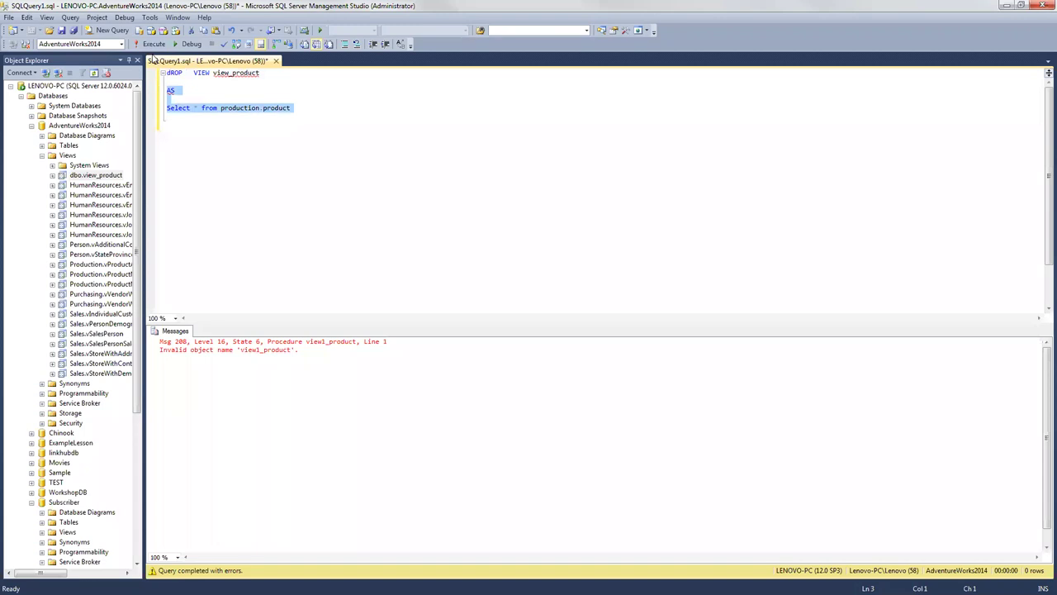
{"action": "key", "text": "Delete"}
{"action": "left_click", "coordinate": [153, 44]}
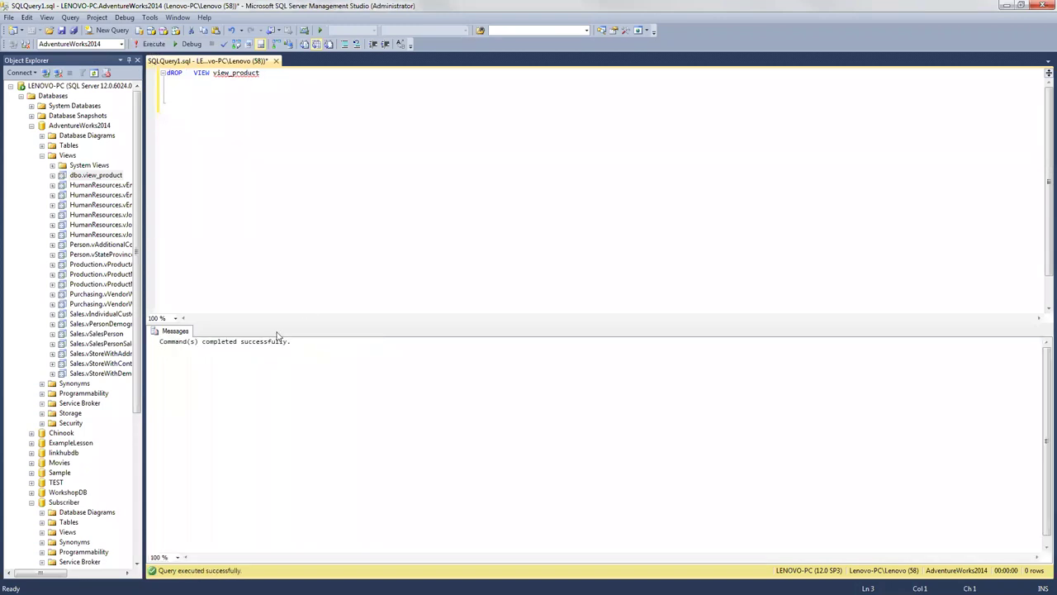
{"action": "right_click", "coordinate": [71, 159]}
{"action": "left_click", "coordinate": [85, 229]}
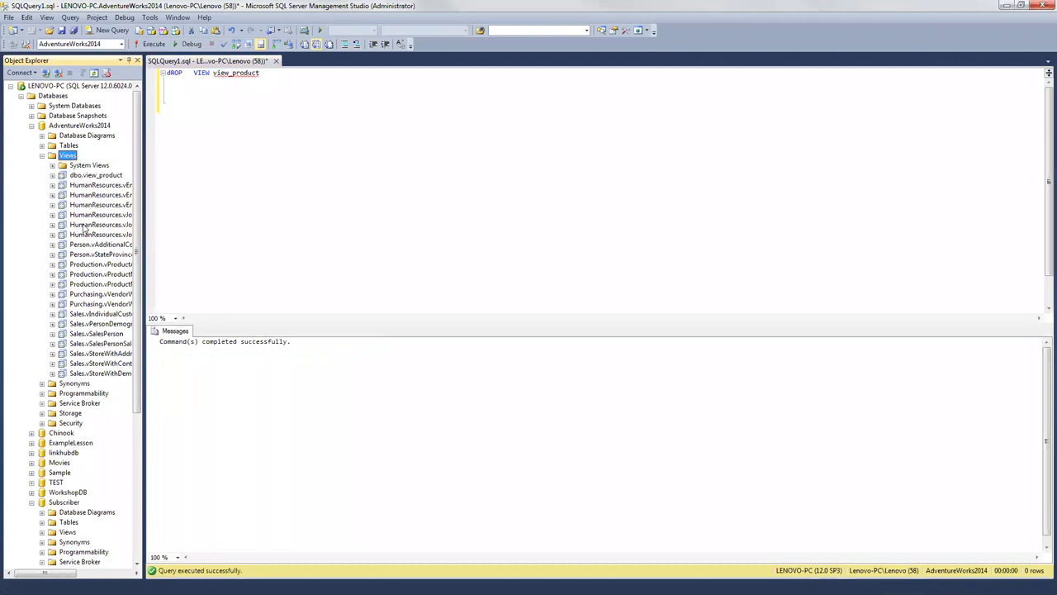
Step: Replace the DROP VIEW line with a new query starting with EXEC
{"action": "left_click", "coordinate": [209, 74]}
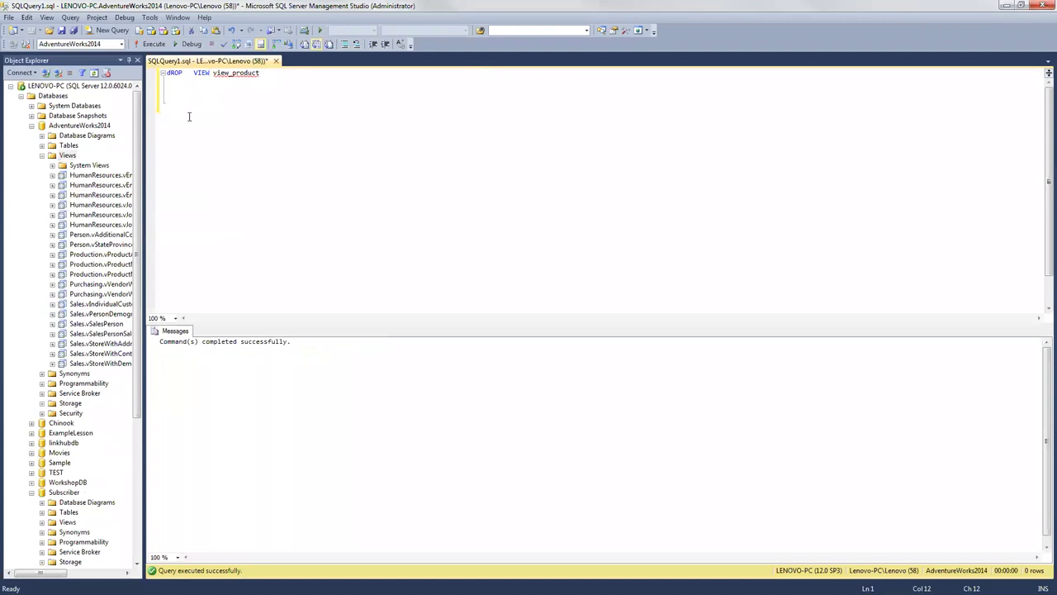
{"action": "left_click_drag", "start_coordinate": [266, 73], "coordinate": [163, 77]}
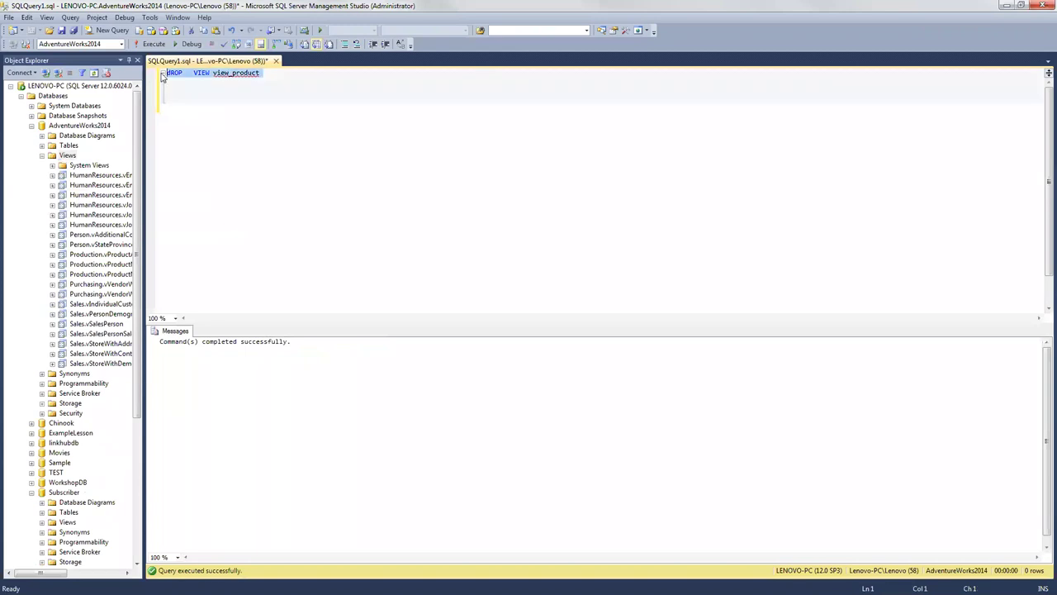
{"action": "type", "text": "SELECT "}
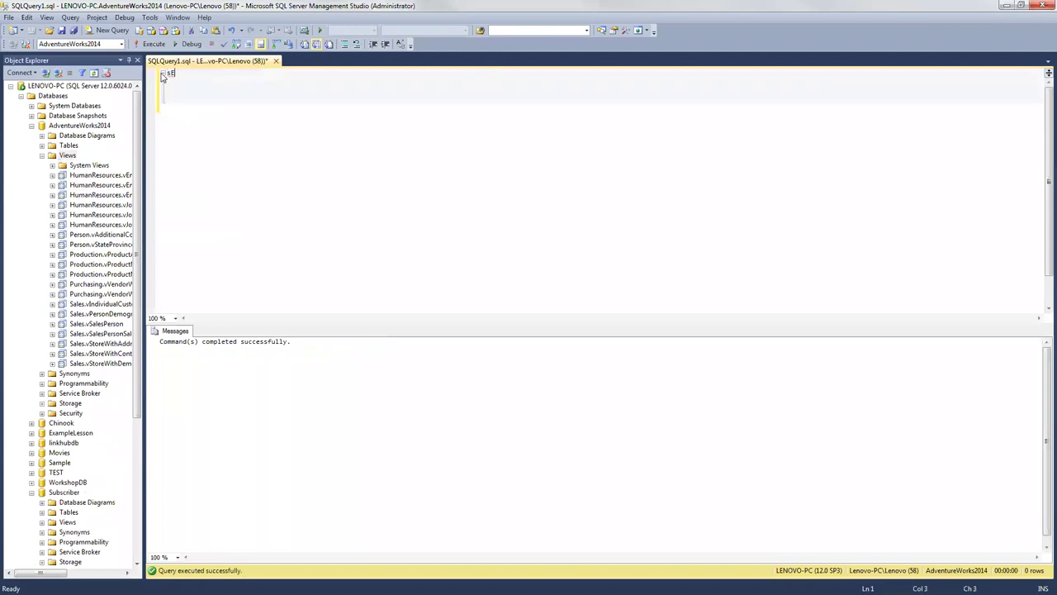
{"action": "type", "text": "* FROM VIEW"}
{"action": "key", "text": "BackSpace"}
{"action": "key", "text": "BackSpace"}
{"action": "key", "text": "BackSpace"}
{"action": "key", "text": "BackSpace"}
{"action": "key", "text": "BackSpace"}
{"action": "key", "text": "BackSpace"}
{"action": "key", "text": "BackSpace"}
{"action": "key", "text": "BackSpace"}
{"action": "key", "text": "BackSpace"}
{"action": "key", "text": "BackSpace"}
{"action": "key", "text": "BackSpace"}
{"action": "key", "text": "BackSpace"}
{"action": "key", "text": "BackSpace"}
{"action": "key", "text": "BackSpace"}
{"action": "key", "text": "BackSpace"}
{"action": "key", "text": "BackSpace"}
{"action": "key", "text": "BackSpace"}
{"action": "key", "text": "BackSpace"}
{"action": "key", "text": "BackSpace"}
{"action": "type", "text": "EXEC"}
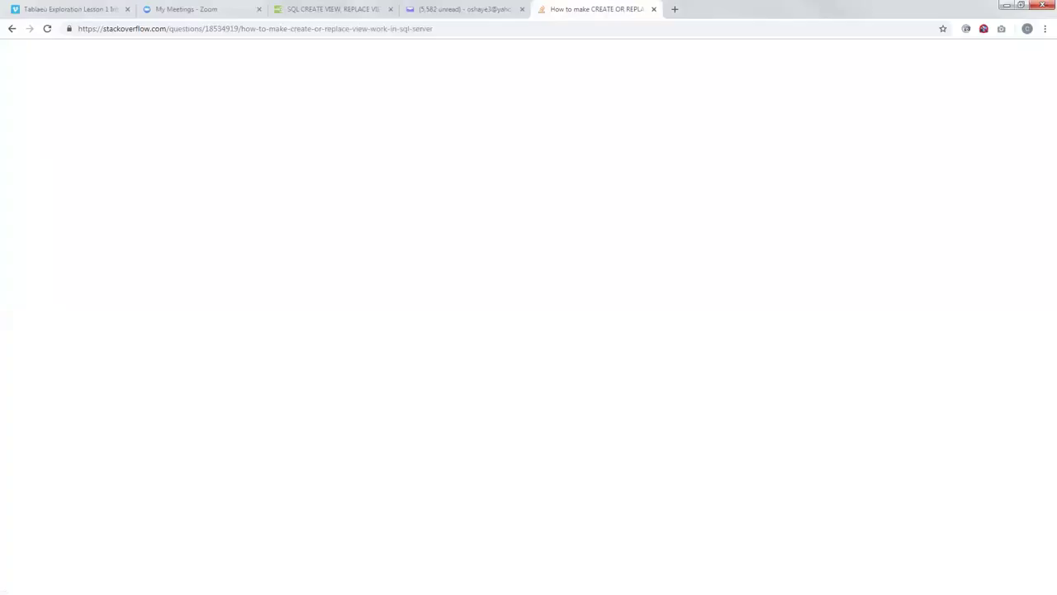
Step: Open W3Schools' SQL Stored Procedures page from the CREATE VIEW tab and scroll through it
{"action": "left_click", "coordinate": [335, 9]}
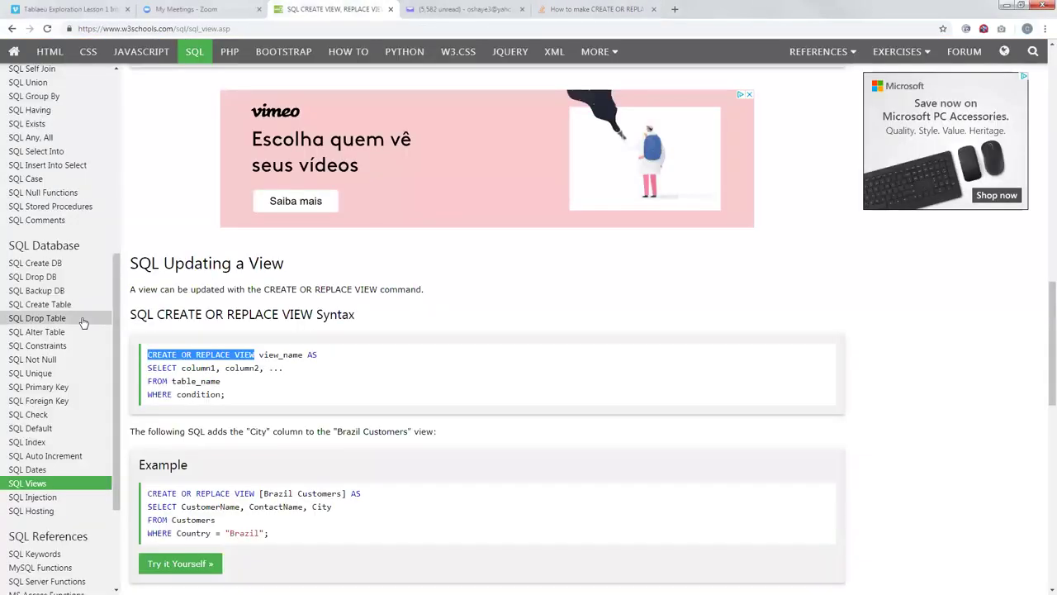
{"action": "left_click", "coordinate": [62, 211]}
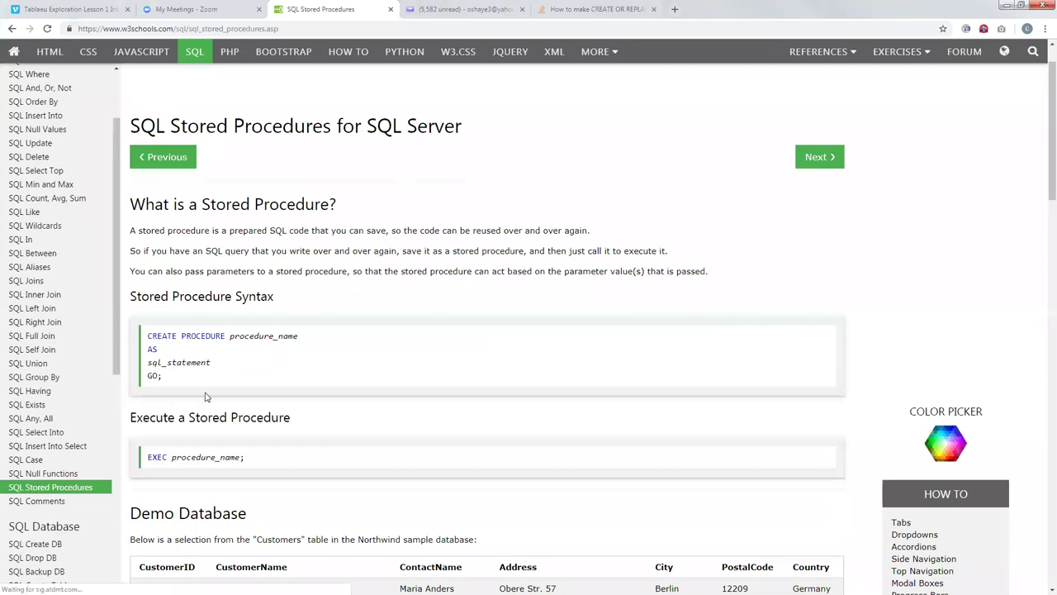
{"action": "scroll", "coordinate": [147, 465], "scroll_direction": "down", "scroll_amount": 2}
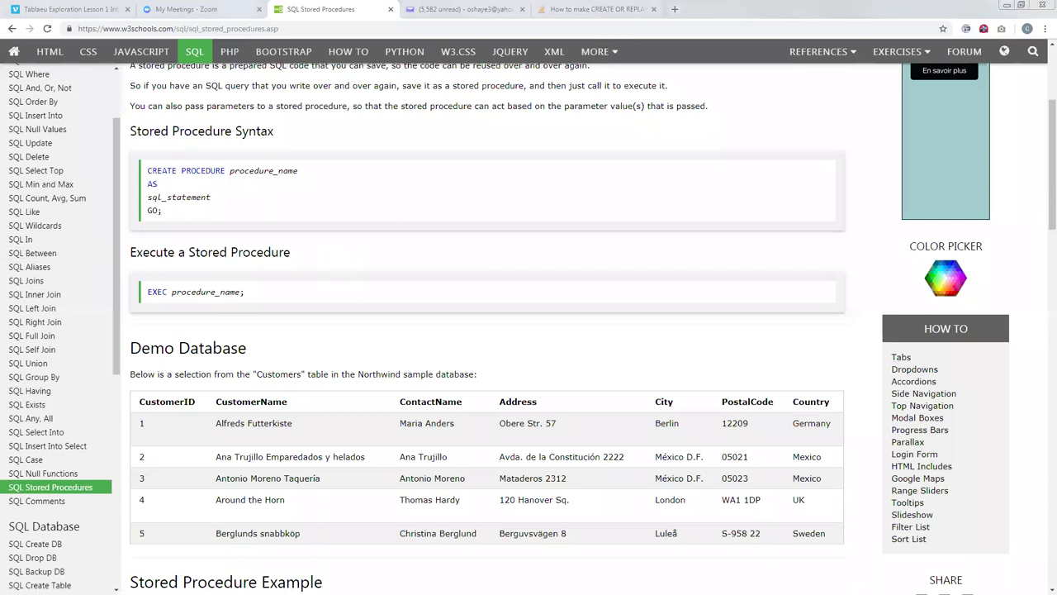
Step: Complete the query as EXEC sp_adduser using the IntelliSense list of system procedures
{"action": "key", "text": "alt+Tab"}
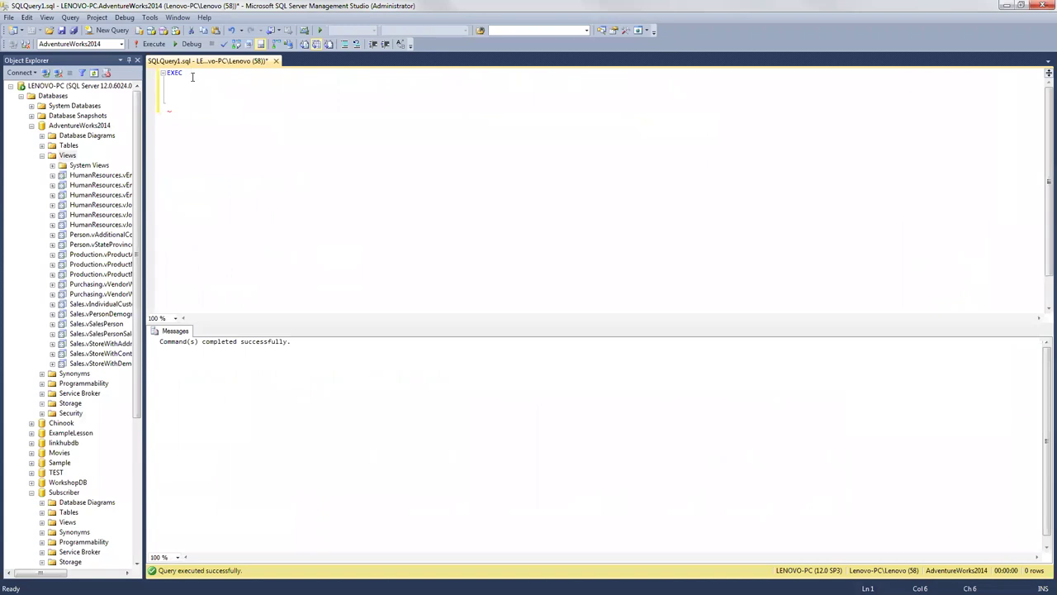
{"action": "type", "text": "SP"}
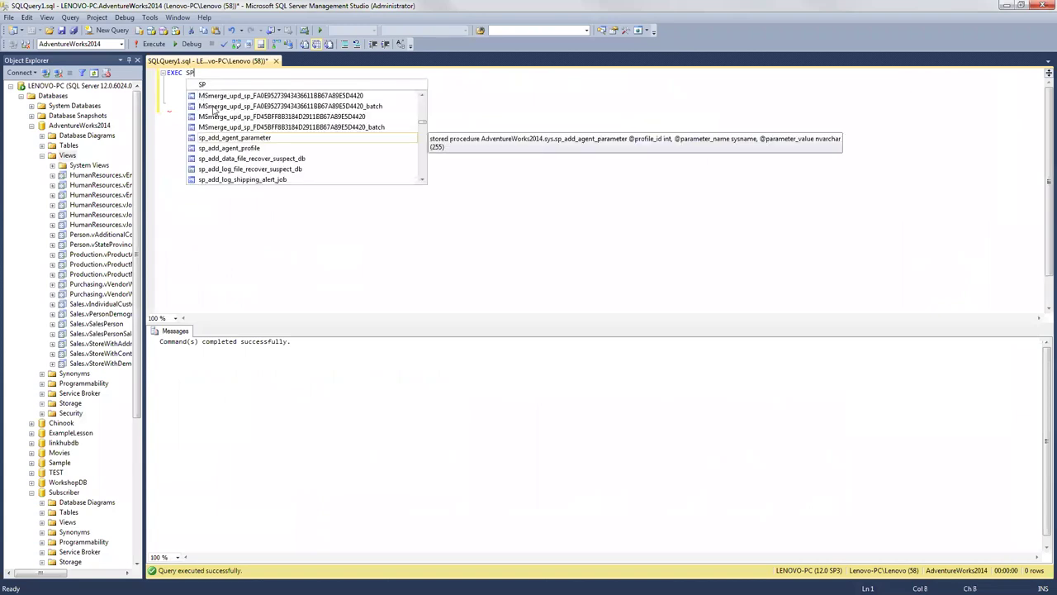
{"action": "left_click", "coordinate": [423, 180]}
{"action": "left_click", "coordinate": [422, 180]}
{"action": "left_click", "coordinate": [422, 180]}
{"action": "left_click", "coordinate": [422, 180]}
{"action": "left_click", "coordinate": [422, 180]}
{"action": "left_click", "coordinate": [422, 180]}
{"action": "left_click", "coordinate": [422, 180]}
{"action": "left_click", "coordinate": [422, 180]}
{"action": "left_click", "coordinate": [422, 180]}
{"action": "left_click", "coordinate": [422, 180]}
{"action": "left_click", "coordinate": [422, 180]}
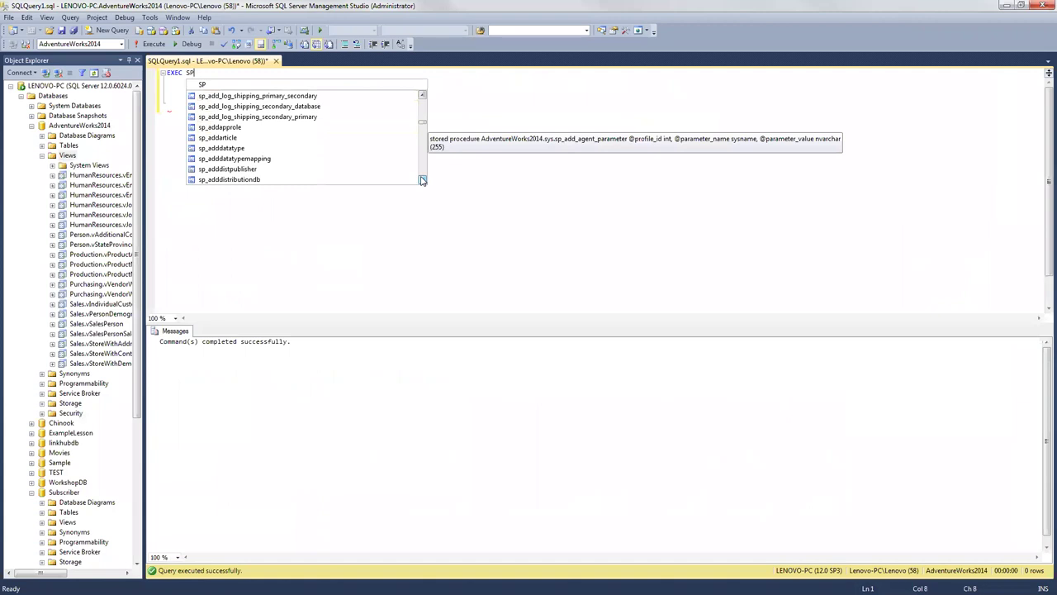
{"action": "left_click", "coordinate": [422, 180]}
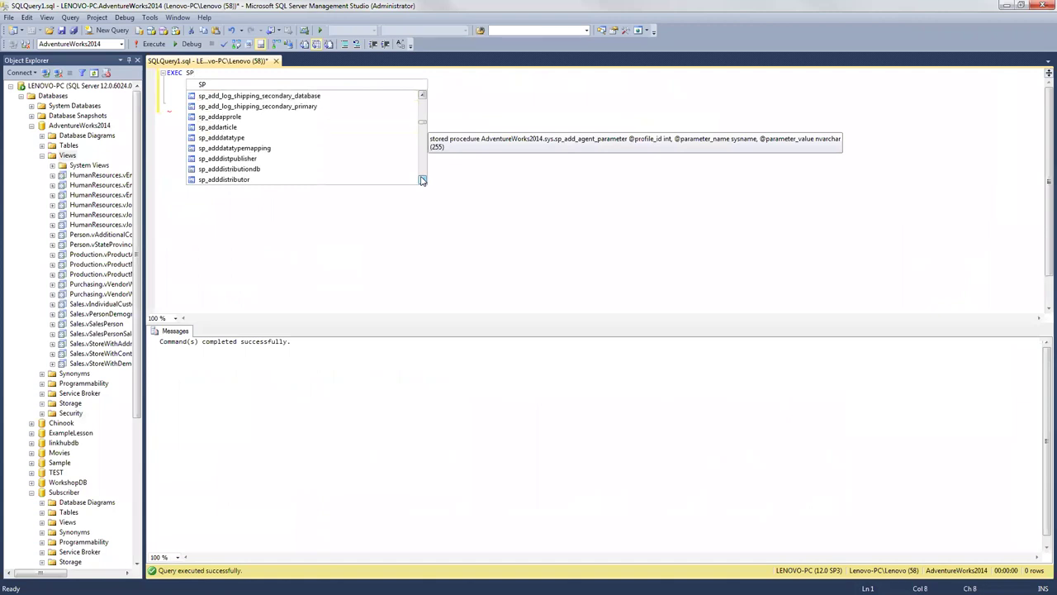
{"action": "left_click", "coordinate": [422, 180]}
{"action": "left_click", "coordinate": [422, 180]}
{"action": "left_click", "coordinate": [422, 180]}
{"action": "left_click", "coordinate": [422, 180]}
{"action": "left_click", "coordinate": [422, 180]}
{"action": "left_click", "coordinate": [422, 180]}
{"action": "left_click", "coordinate": [422, 180]}
{"action": "left_click", "coordinate": [422, 180]}
{"action": "left_click", "coordinate": [422, 181]}
{"action": "left_click", "coordinate": [422, 180]}
{"action": "left_click", "coordinate": [422, 180]}
{"action": "left_click", "coordinate": [422, 180]}
{"action": "left_click", "coordinate": [422, 180]}
{"action": "left_click", "coordinate": [422, 180]}
{"action": "left_click", "coordinate": [422, 180]}
{"action": "left_click", "coordinate": [422, 180]}
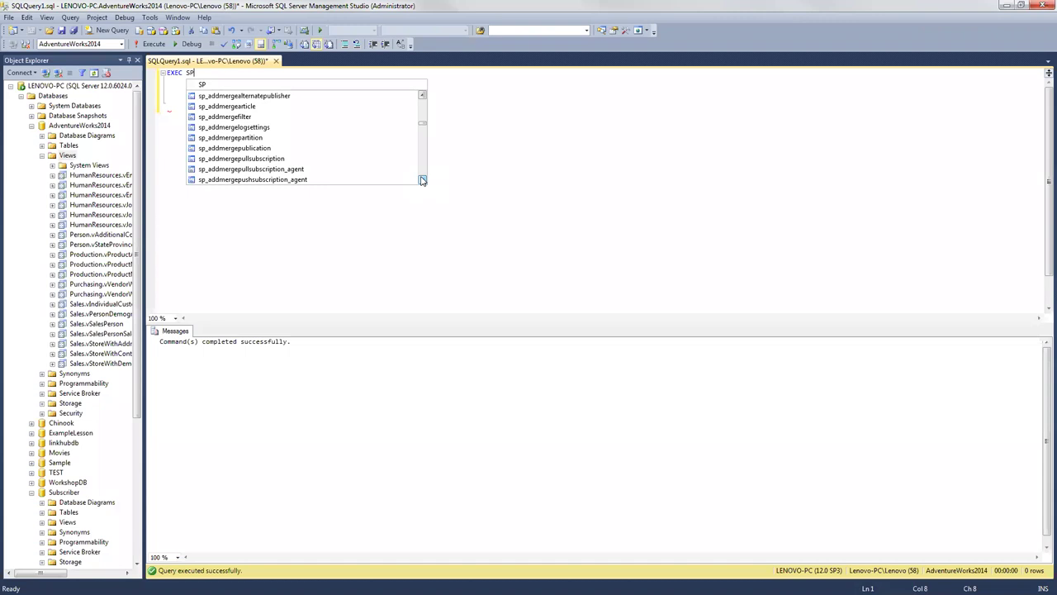
{"action": "left_click", "coordinate": [422, 180]}
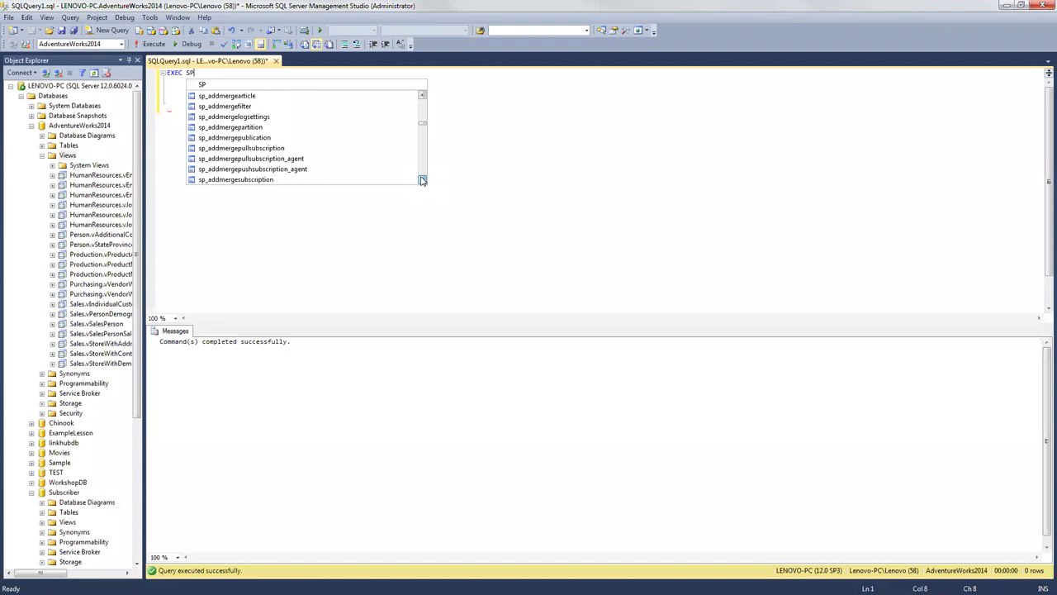
{"action": "left_click", "coordinate": [422, 180]}
{"action": "left_click", "coordinate": [422, 180]}
{"action": "left_click", "coordinate": [422, 180]}
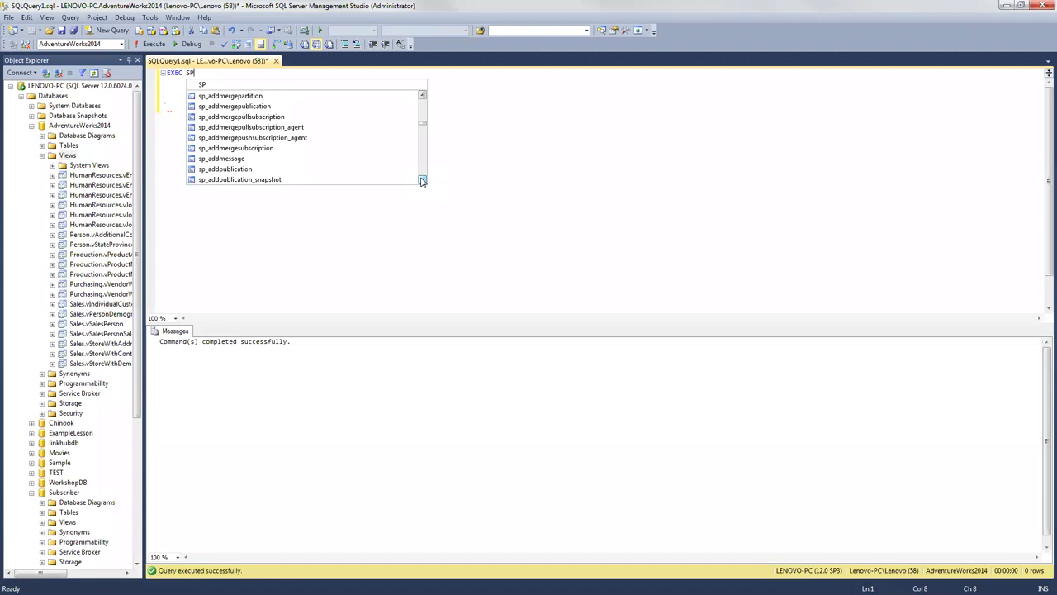
{"action": "left_click", "coordinate": [422, 180]}
{"action": "left_click", "coordinate": [422, 180]}
{"action": "left_click", "coordinate": [422, 180]}
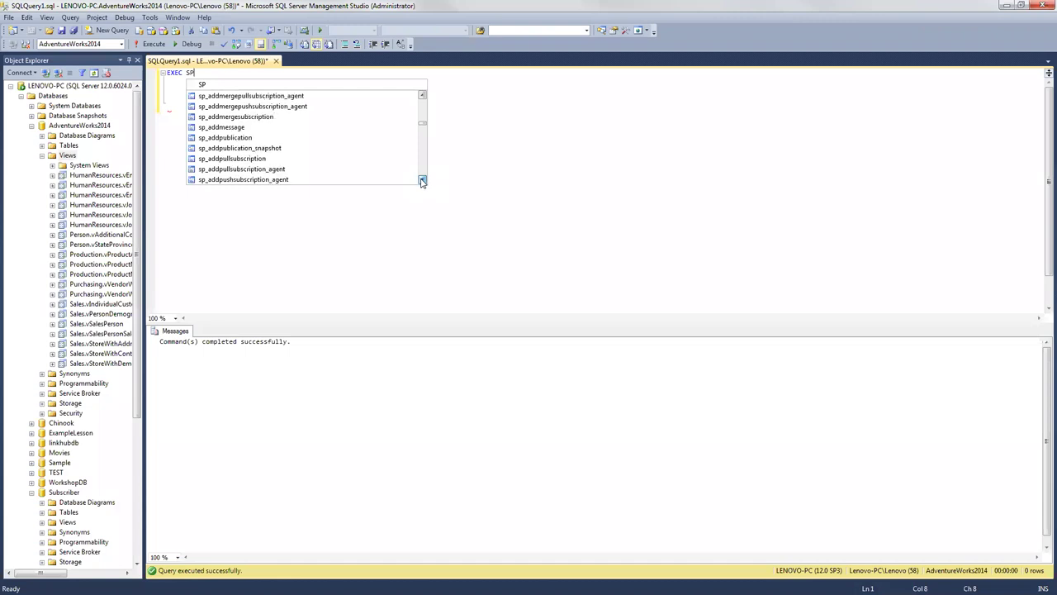
{"action": "left_click", "coordinate": [422, 181]}
{"action": "left_click", "coordinate": [422, 180]}
{"action": "left_click", "coordinate": [422, 180]}
{"action": "left_click", "coordinate": [422, 180]}
{"action": "left_click", "coordinate": [422, 180]}
{"action": "left_click", "coordinate": [422, 180]}
{"action": "left_click", "coordinate": [422, 180]}
{"action": "left_click", "coordinate": [422, 180]}
{"action": "left_click", "coordinate": [423, 180]}
{"action": "left_click", "coordinate": [422, 181]}
{"action": "left_click", "coordinate": [422, 180]}
{"action": "left_click", "coordinate": [422, 180]}
{"action": "left_click", "coordinate": [422, 180]}
{"action": "left_click", "coordinate": [422, 180]}
{"action": "left_click", "coordinate": [422, 180]}
{"action": "left_click", "coordinate": [422, 180]}
{"action": "left_click", "coordinate": [422, 180]}
{"action": "left_click", "coordinate": [422, 180]}
{"action": "left_click", "coordinate": [422, 180]}
{"action": "left_click", "coordinate": [422, 180]}
{"action": "left_click", "coordinate": [422, 180]}
{"action": "left_click", "coordinate": [422, 180]}
{"action": "left_click", "coordinate": [422, 180]}
{"action": "left_click", "coordinate": [422, 180]}
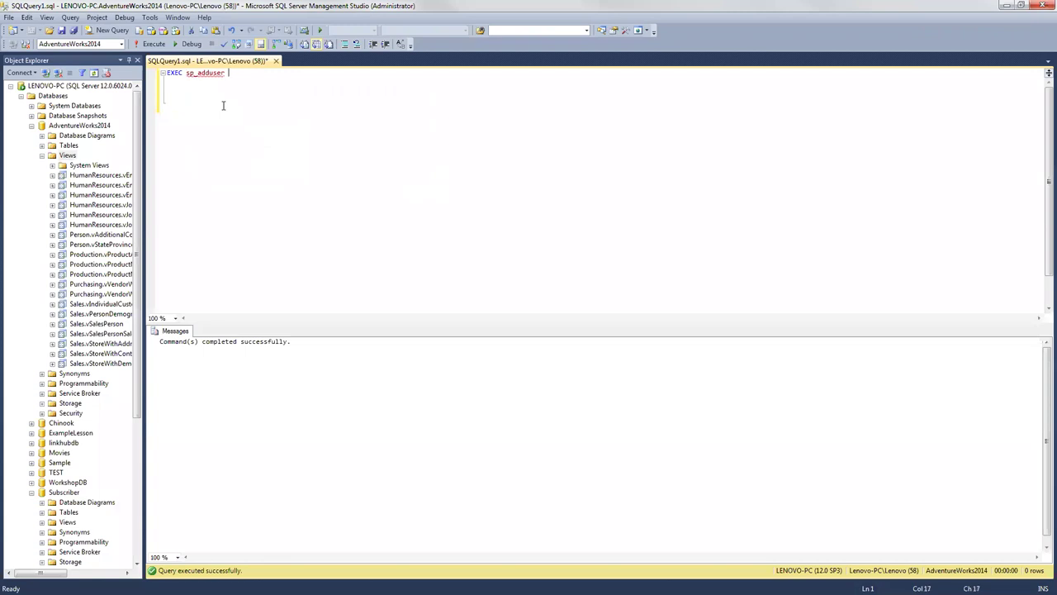
Step: Run EXEC sp_adduser with ADE, then replace ADE with SUBSCRIBER and run it again
{"action": "type", "text": "ADE"}
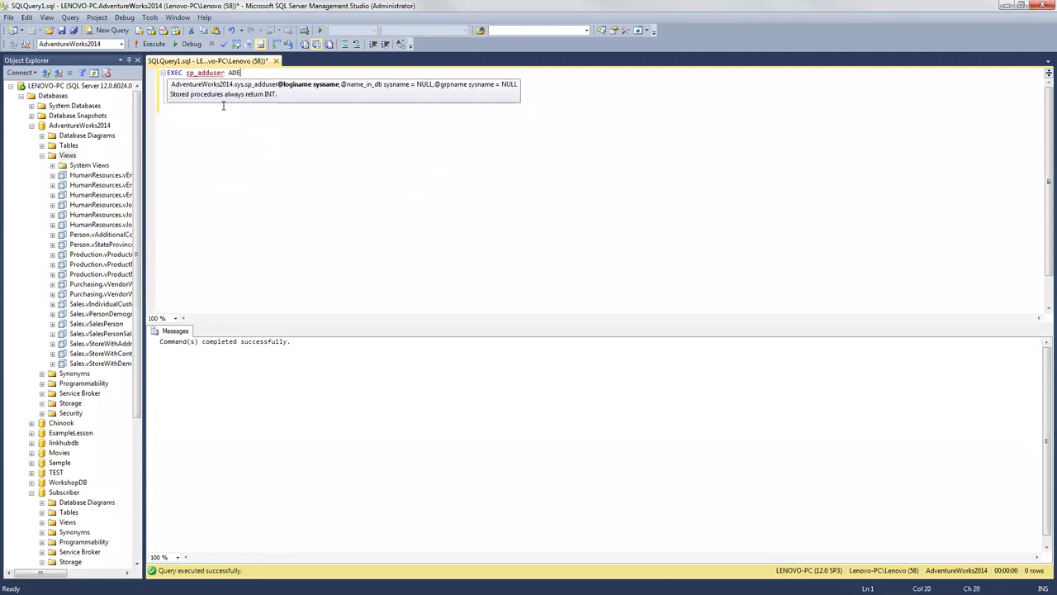
{"action": "left_click", "coordinate": [150, 43]}
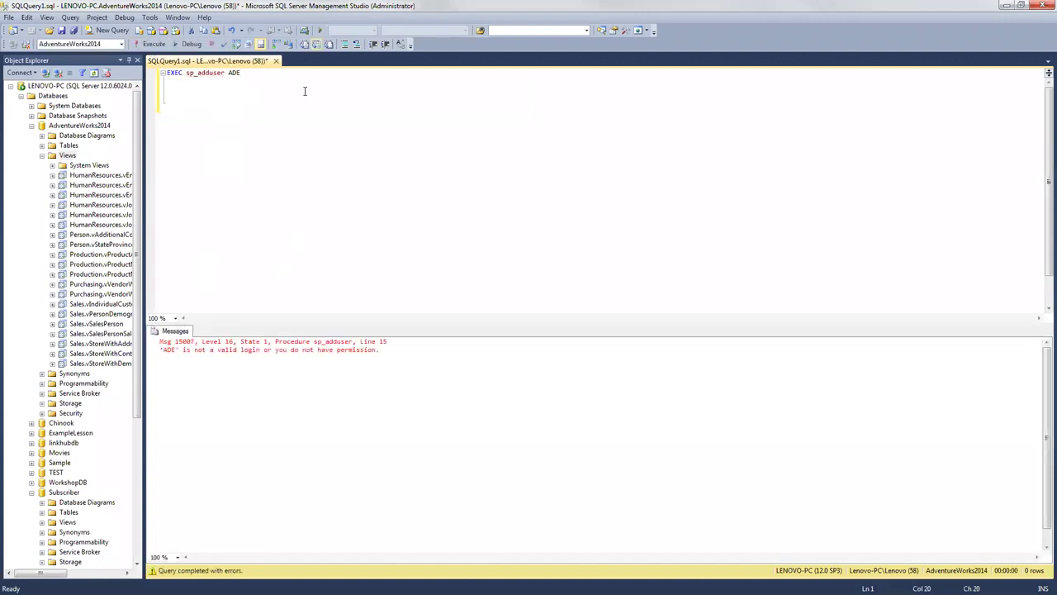
{"action": "left_click", "coordinate": [235, 73]}
{"action": "double_click", "coordinate": [235, 73]}
{"action": "type", "text": "SUBSCRIBER"}
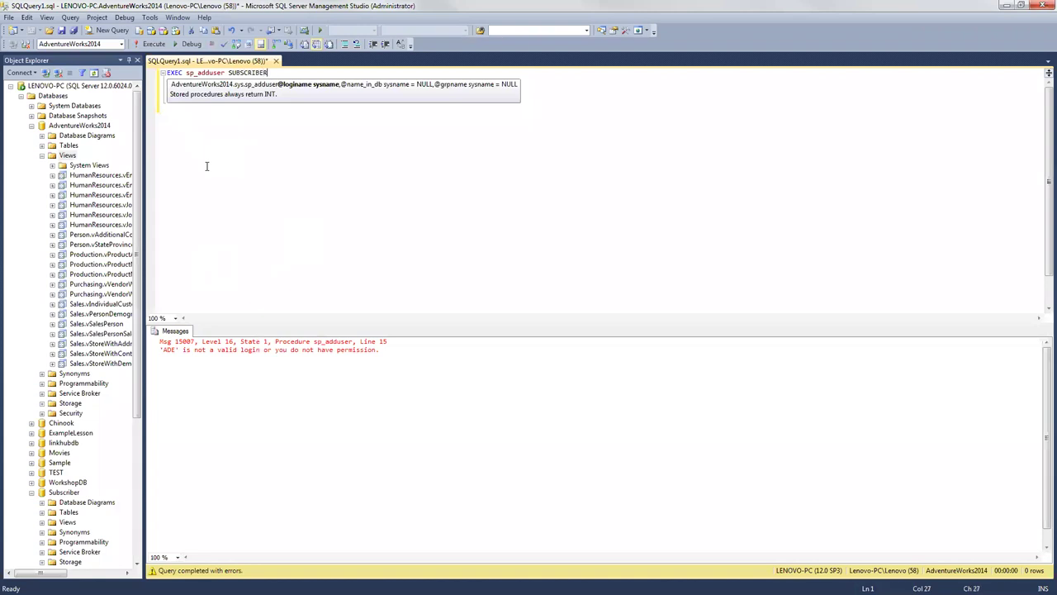
{"action": "key", "text": "F5"}
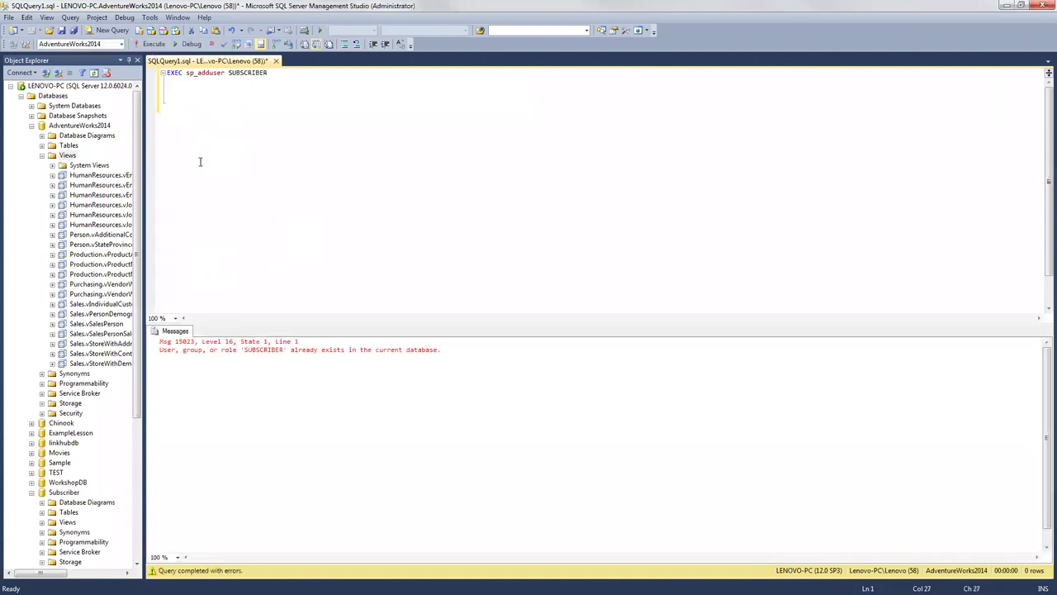
Step: Highlight the Msg 15023 'already exists' error and the EXEC sp_adduser SUBSCRIBER line
{"action": "left_click_drag", "start_coordinate": [440, 350], "coordinate": [158, 341]}
{"action": "left_click_drag", "start_coordinate": [225, 75], "coordinate": [185, 75]}
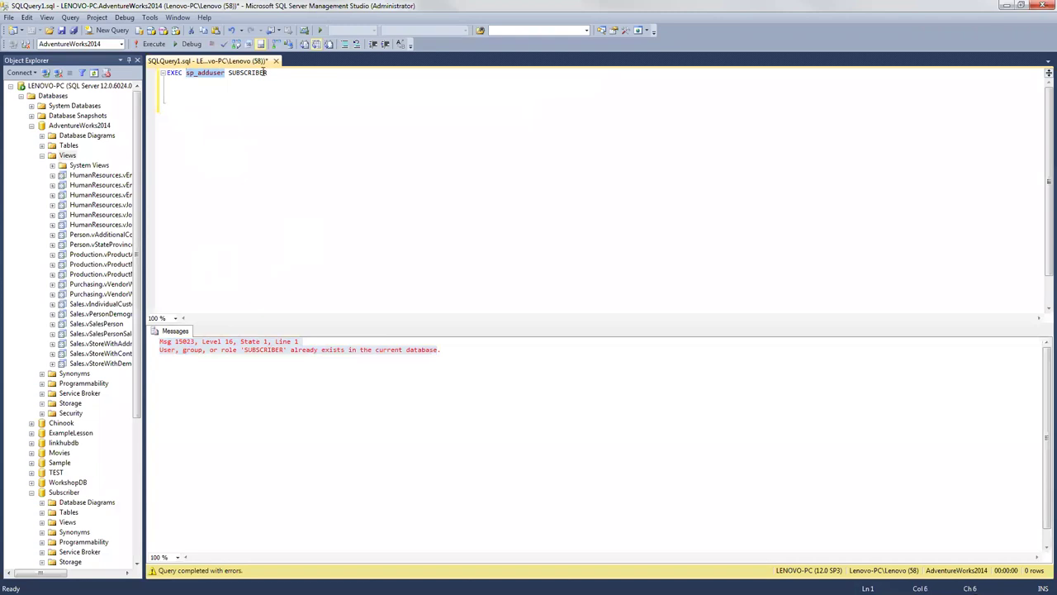
{"action": "key", "text": "End"}
{"action": "key", "text": "shift+Left"}
{"action": "key", "text": "shift+Left"}
{"action": "key", "text": "shift+Left"}
{"action": "key", "text": "shift+Left"}
{"action": "key", "text": "shift+Left"}
{"action": "key", "text": "shift+Home"}
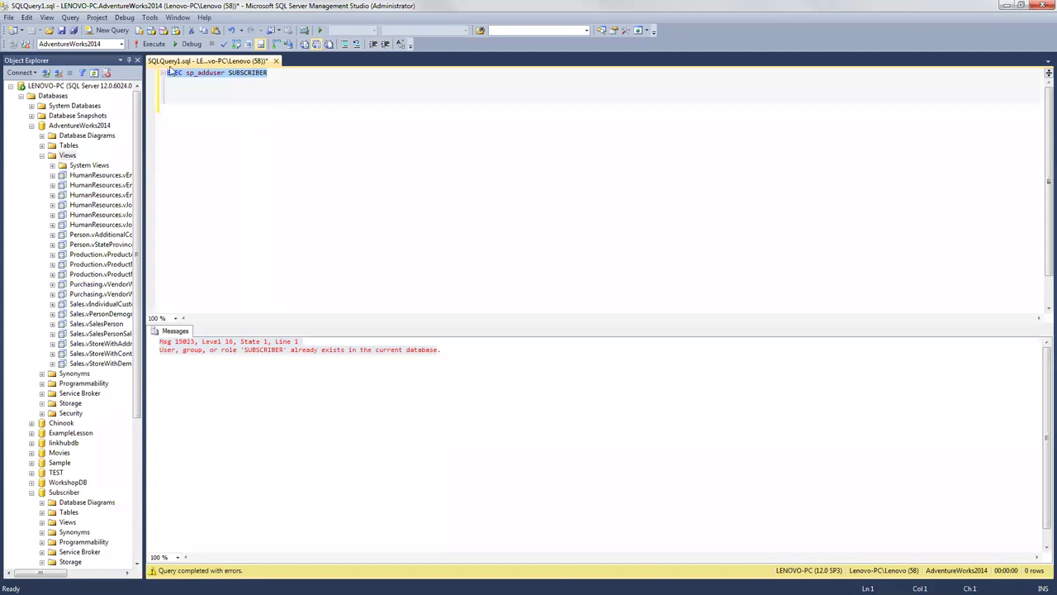
{"action": "left_click", "coordinate": [223, 83]}
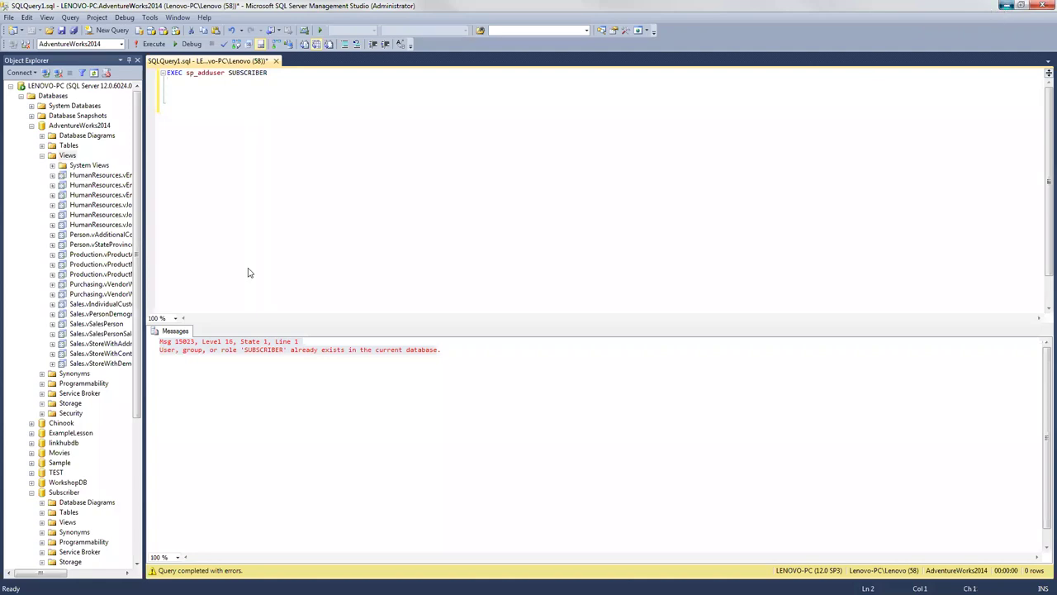
{"action": "key", "text": "alt+Tab"}
Step: Highlight procedure_name, sql_statement and the CREATE PROCEDURE header in the stored procedure syntax
{"action": "scroll", "coordinate": [198, 314], "scroll_direction": "up", "scroll_amount": 2}
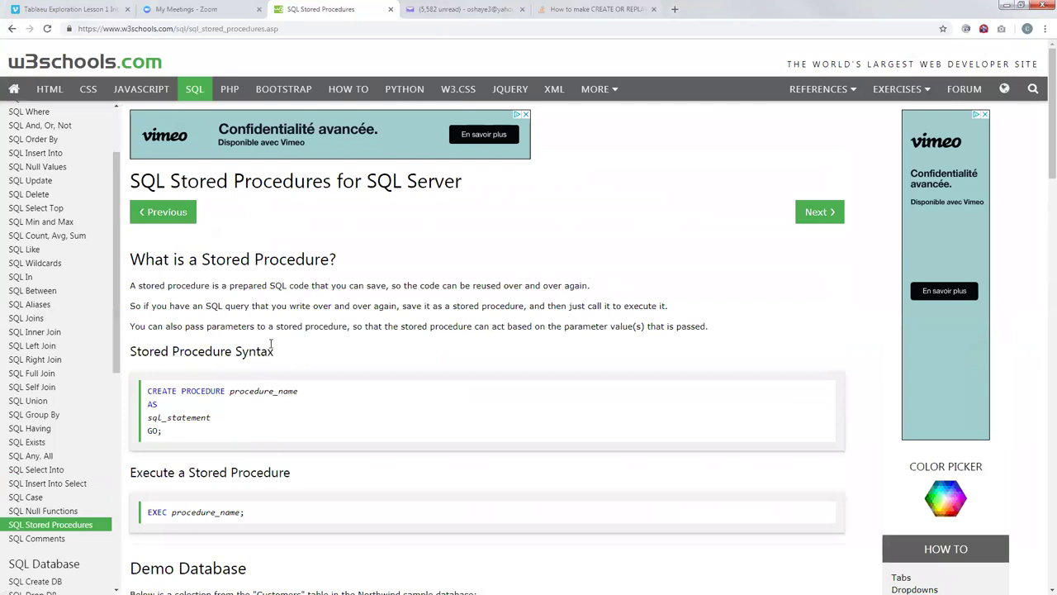
{"action": "scroll", "coordinate": [274, 347], "scroll_direction": "down", "scroll_amount": 2}
{"action": "scroll", "coordinate": [223, 289], "scroll_direction": "down", "scroll_amount": 2}
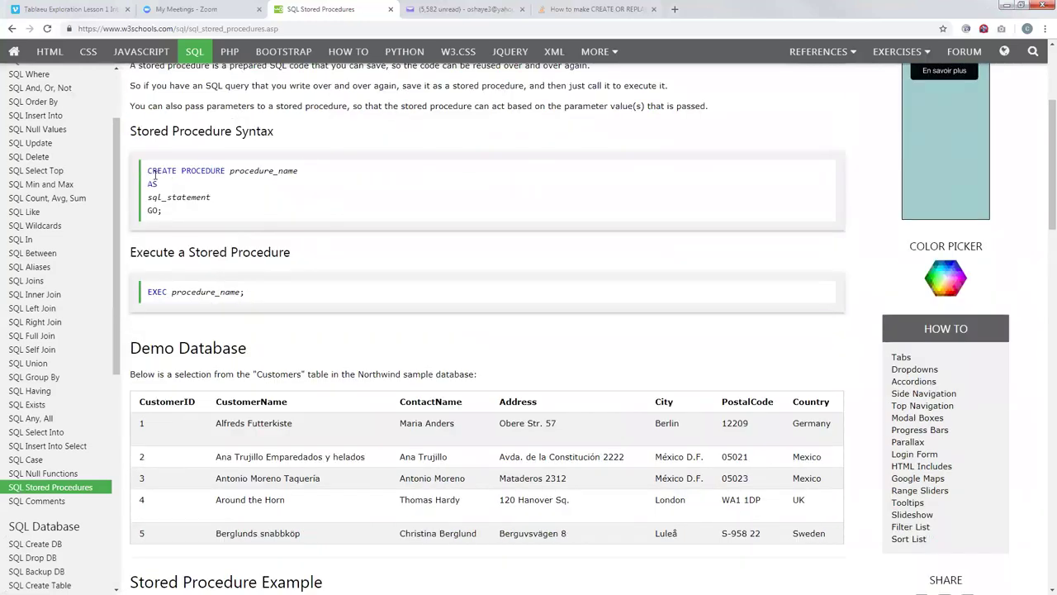
{"action": "left_click_drag", "start_coordinate": [147, 170], "coordinate": [296, 172]}
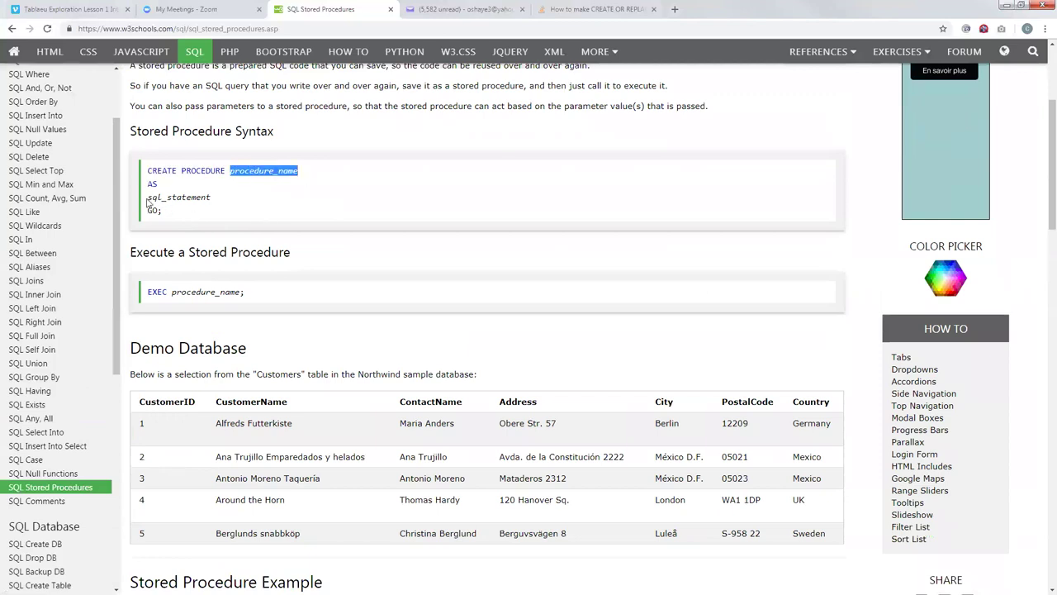
{"action": "left_click_drag", "start_coordinate": [147, 198], "coordinate": [171, 204]}
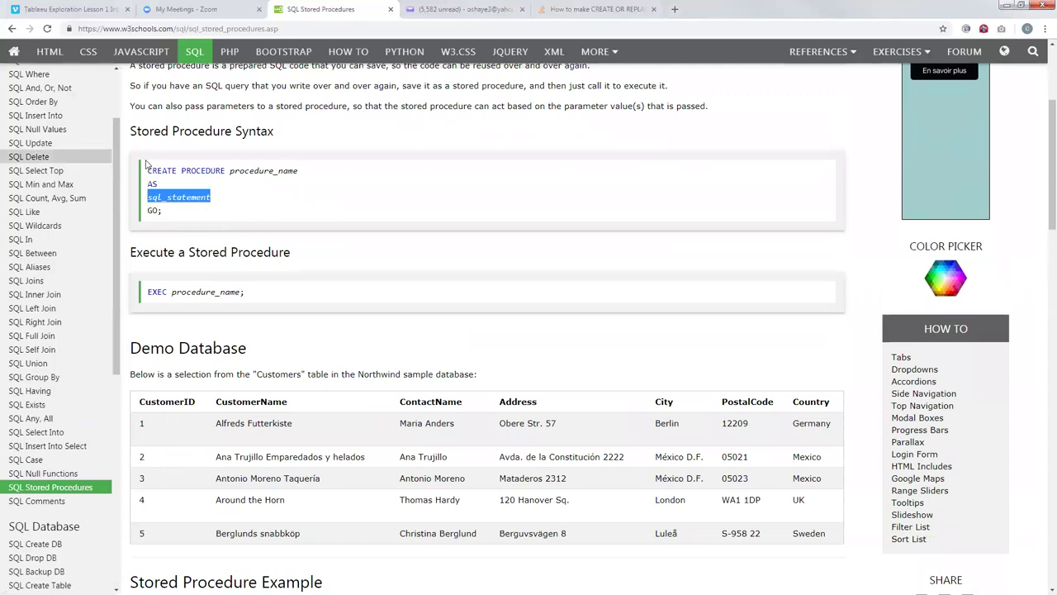
{"action": "mouse_move", "coordinate": [162, 170]}
{"action": "left_mouse_down"}
{"action": "mouse_move", "coordinate": [226, 172]}
{"action": "mouse_move", "coordinate": [162, 165]}
{"action": "left_mouse_up"}
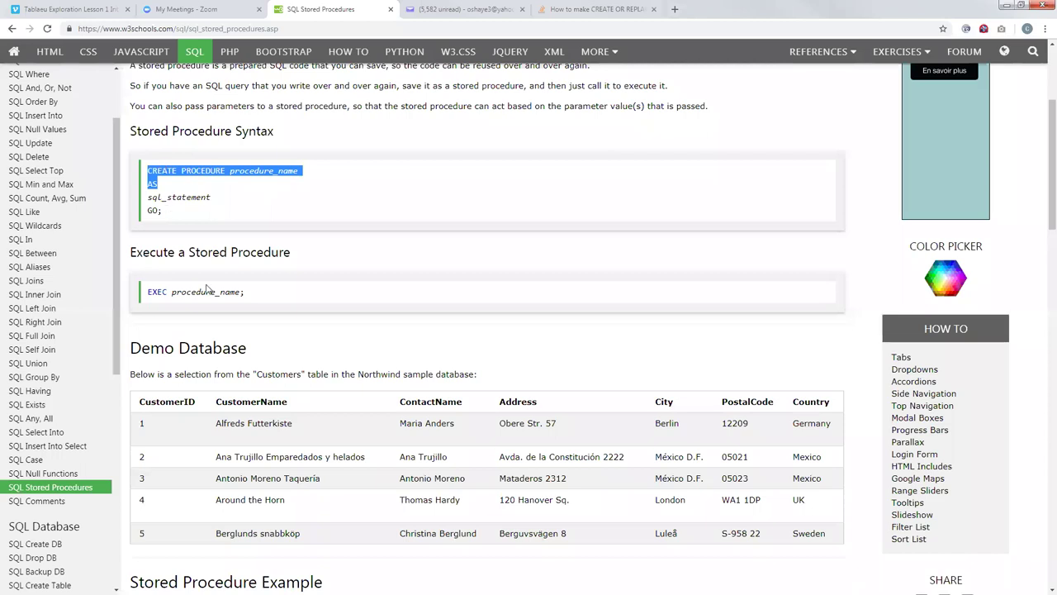
{"action": "left_click", "coordinate": [208, 212]}
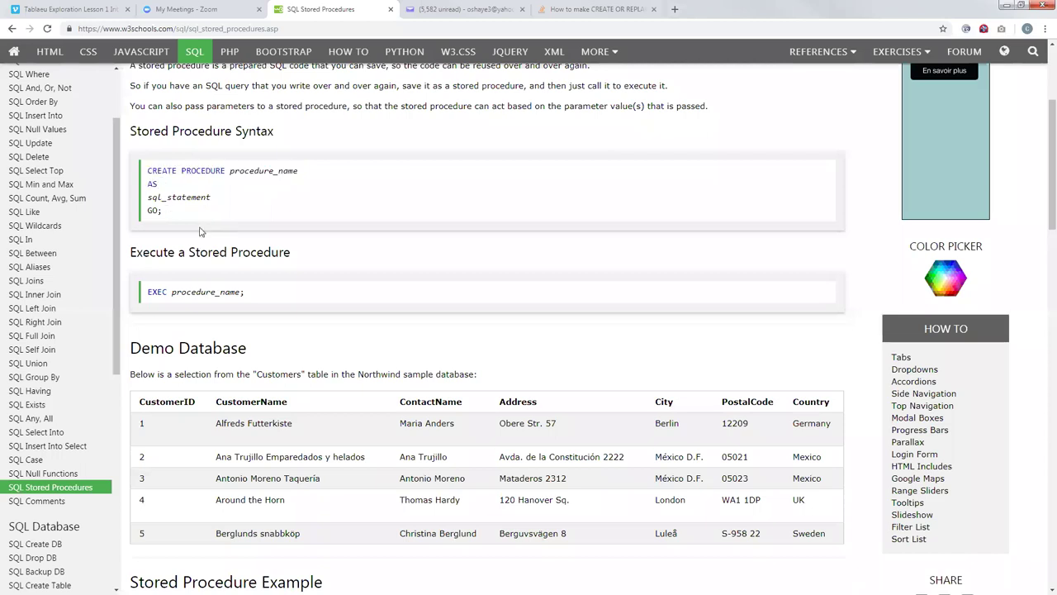
Step: Read the stored procedure examples down to the multiple-parameter one, then go to SQL Dates
{"action": "scroll", "coordinate": [200, 234], "scroll_direction": "down", "scroll_amount": 3}
{"action": "scroll", "coordinate": [200, 234], "scroll_direction": "down", "scroll_amount": 3}
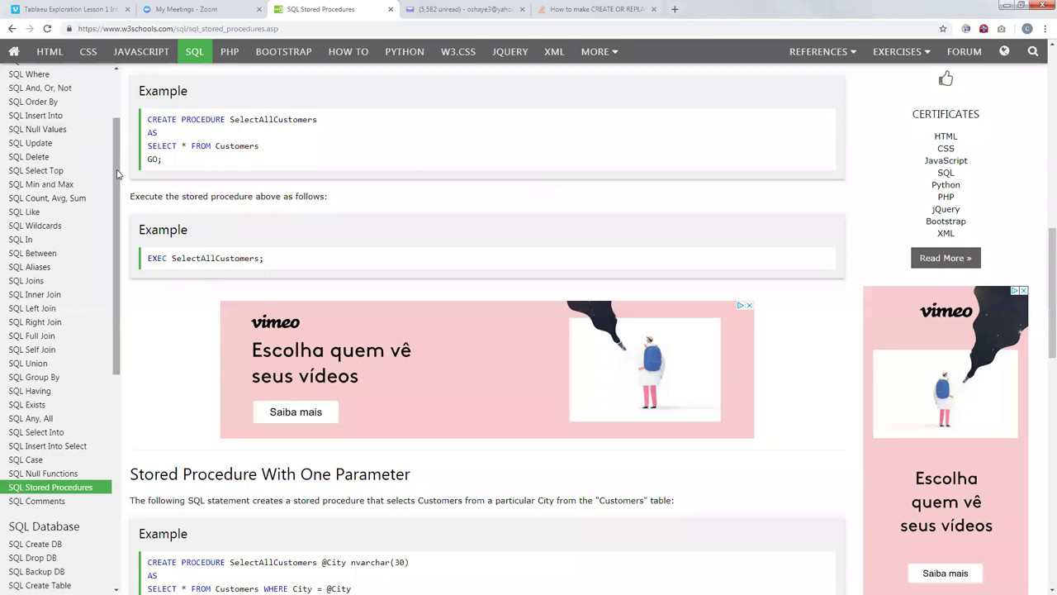
{"action": "left_click_drag", "start_coordinate": [120, 220], "coordinate": [124, 326]}
{"action": "scroll", "coordinate": [124, 326], "scroll_direction": "down", "scroll_amount": 1}
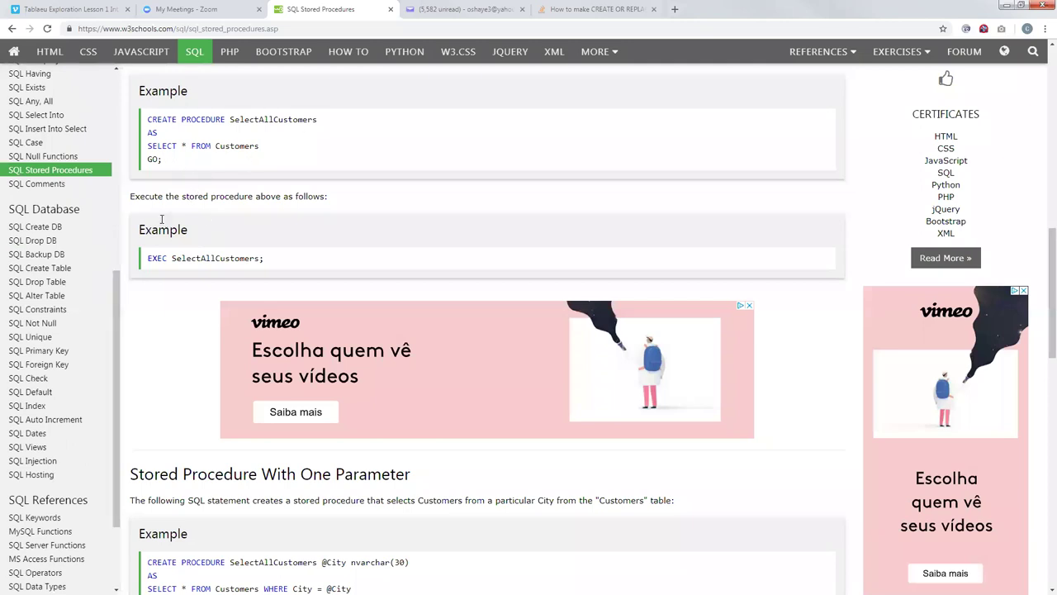
{"action": "scroll", "coordinate": [165, 214], "scroll_direction": "down", "scroll_amount": 9}
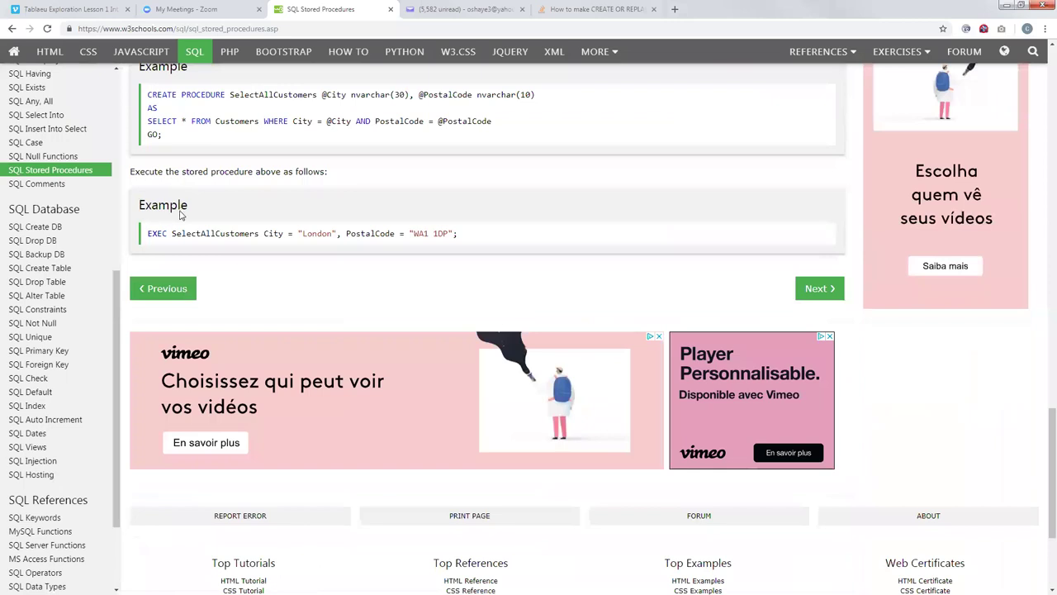
{"action": "scroll", "coordinate": [181, 213], "scroll_direction": "up", "scroll_amount": 2}
{"action": "scroll", "coordinate": [182, 213], "scroll_direction": "down", "scroll_amount": 2}
{"action": "scroll", "coordinate": [183, 214], "scroll_direction": "down", "scroll_amount": 1}
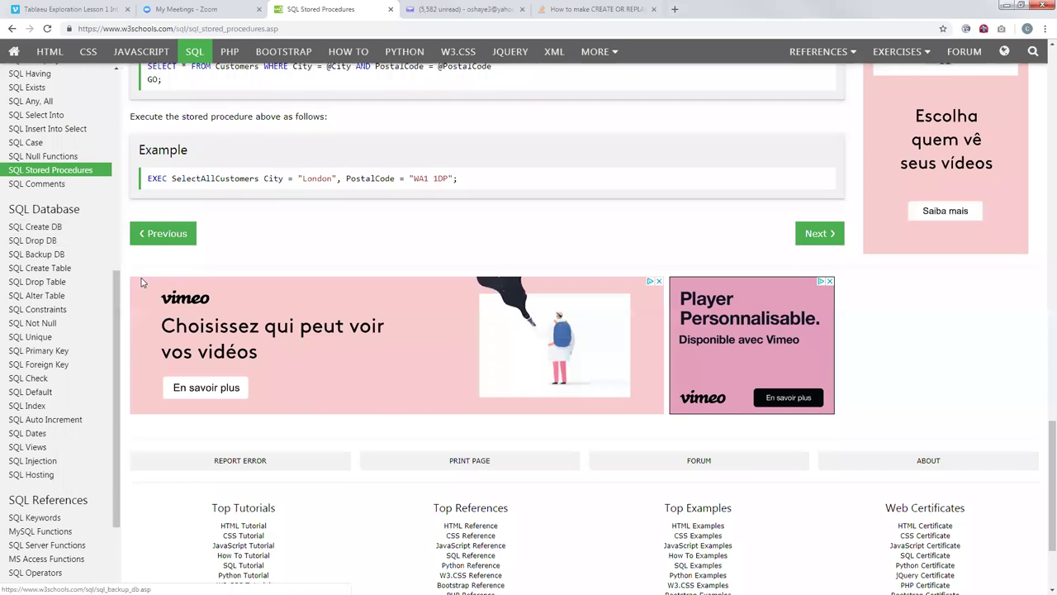
{"action": "left_click_drag", "start_coordinate": [116, 283], "coordinate": [114, 252]}
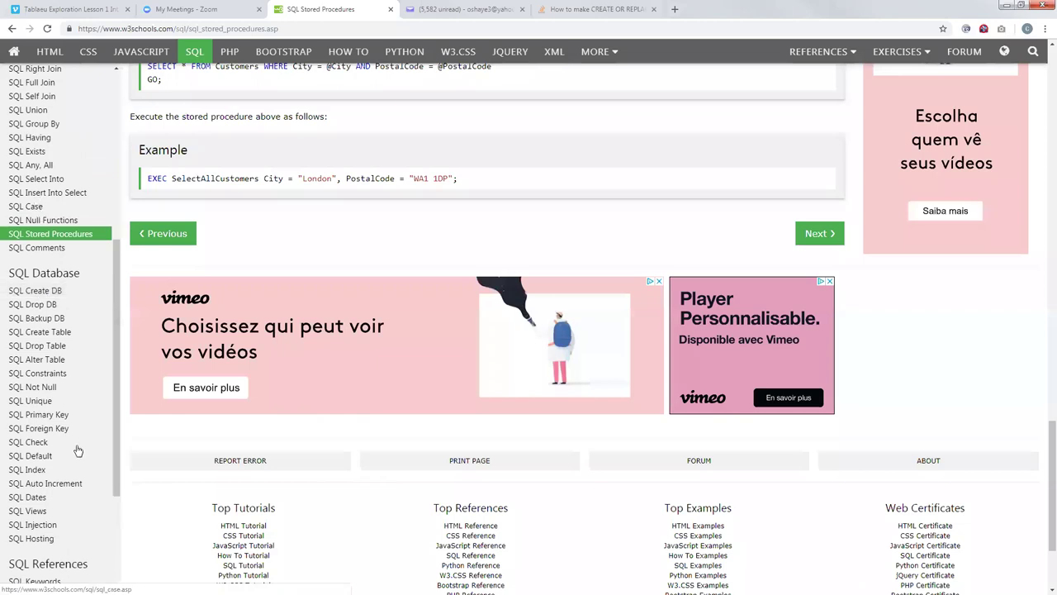
{"action": "left_click", "coordinate": [38, 499]}
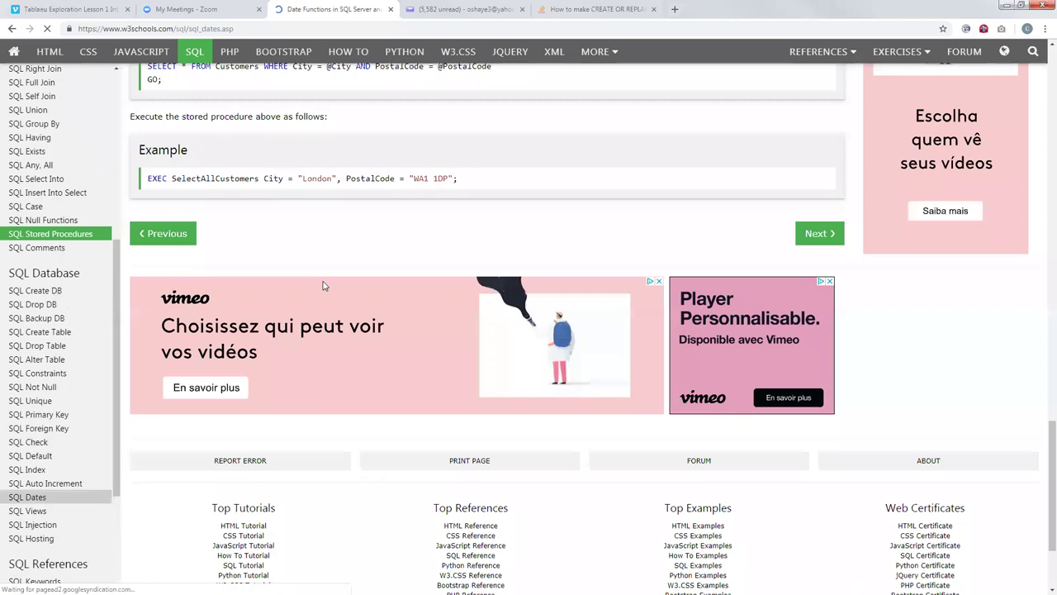
{"action": "scroll", "coordinate": [267, 336], "scroll_direction": "down", "scroll_amount": 2}
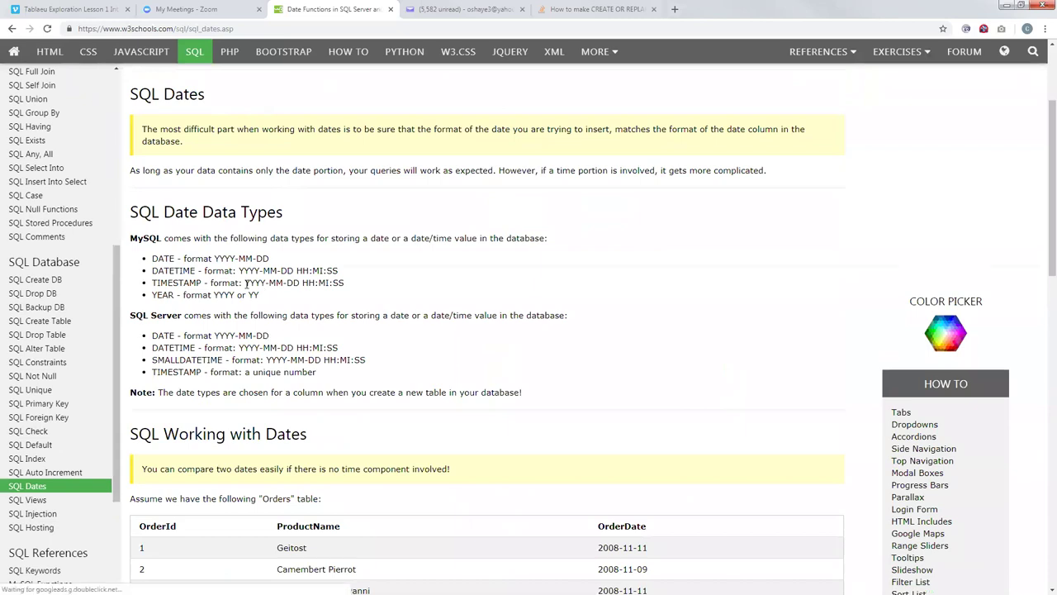
{"action": "left_click_drag", "start_coordinate": [244, 282], "coordinate": [345, 283]}
{"action": "left_click_drag", "start_coordinate": [269, 259], "coordinate": [214, 258]}
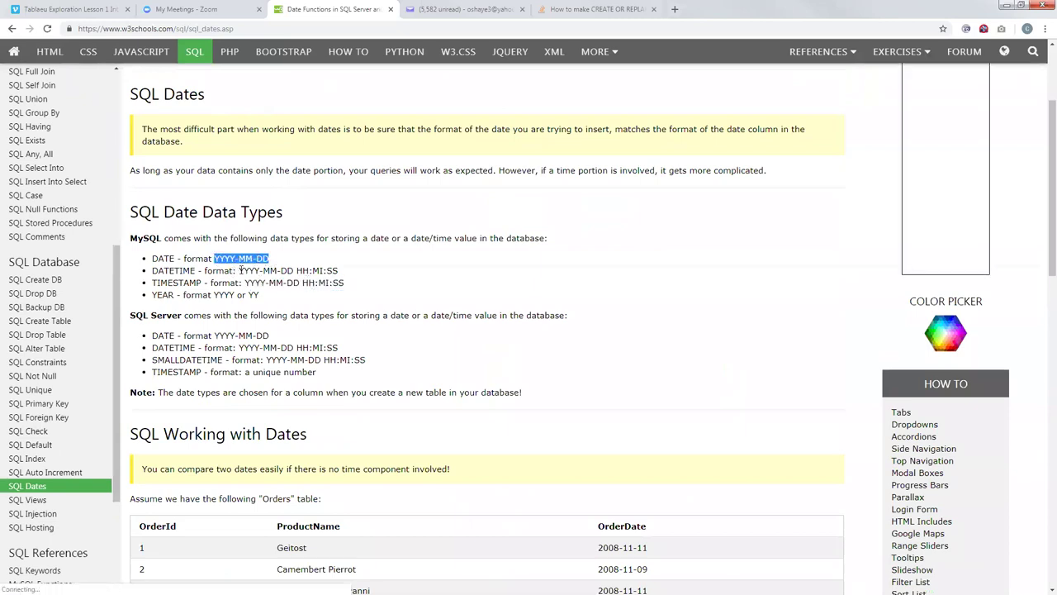
{"action": "left_click", "coordinate": [254, 270]}
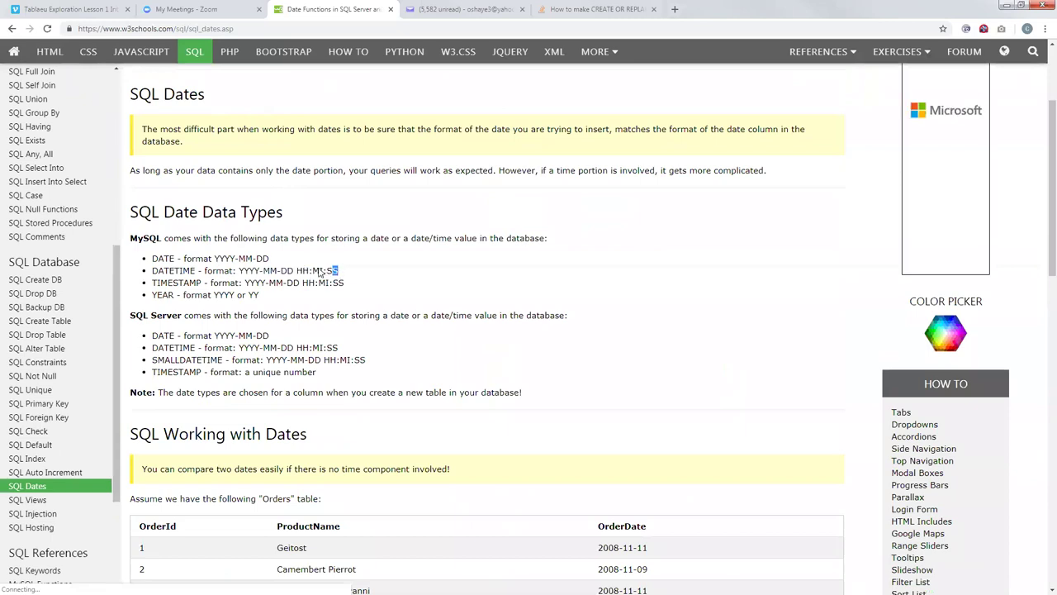
{"action": "left_click_drag", "start_coordinate": [339, 270], "coordinate": [239, 270]}
{"action": "left_click", "coordinate": [297, 261]}
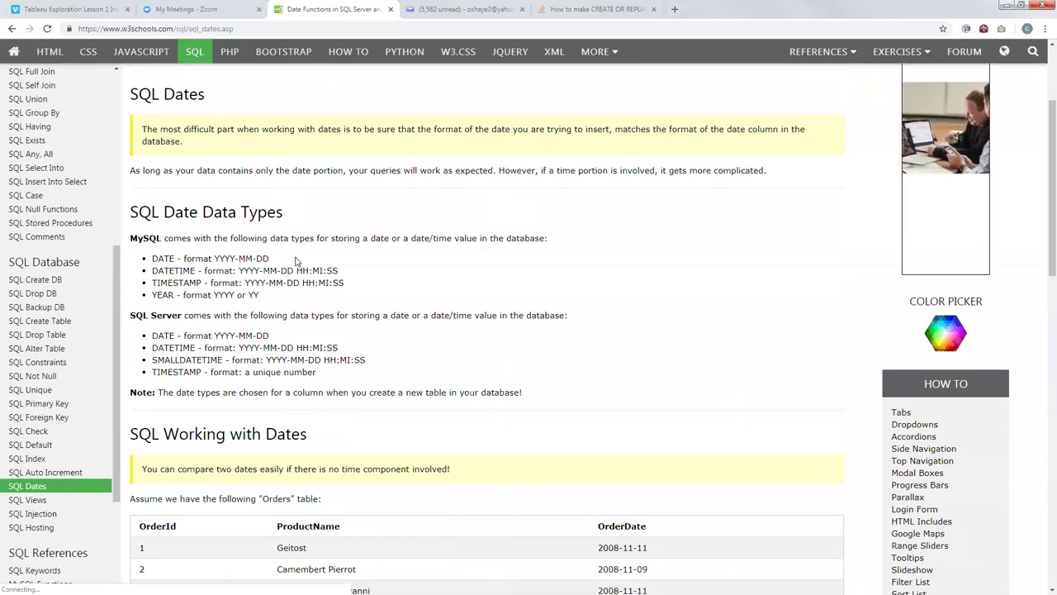
{"action": "left_click_drag", "start_coordinate": [338, 270], "coordinate": [239, 271]}
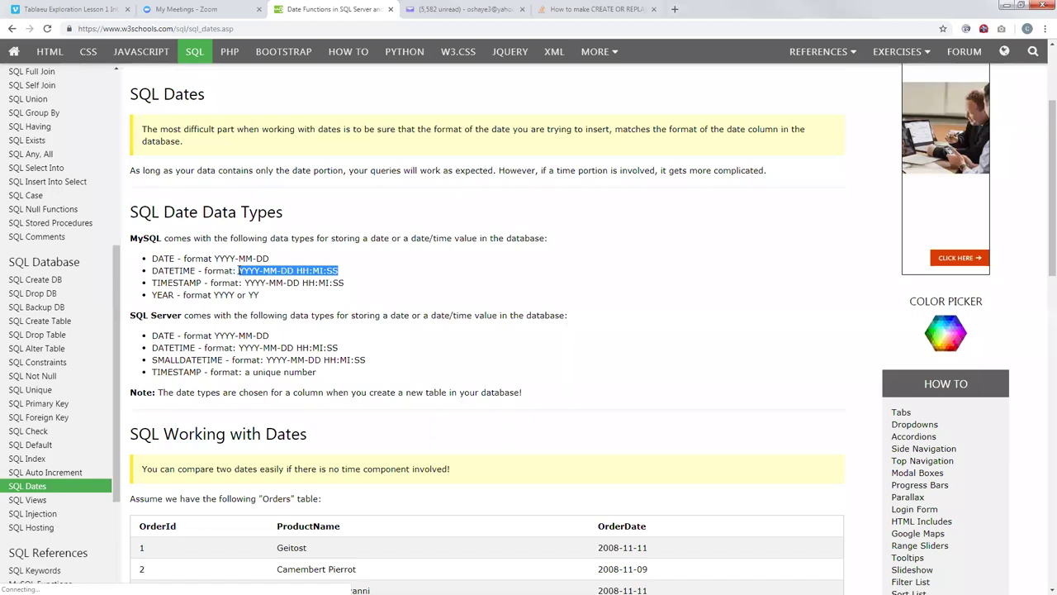
{"action": "left_click", "coordinate": [240, 271]}
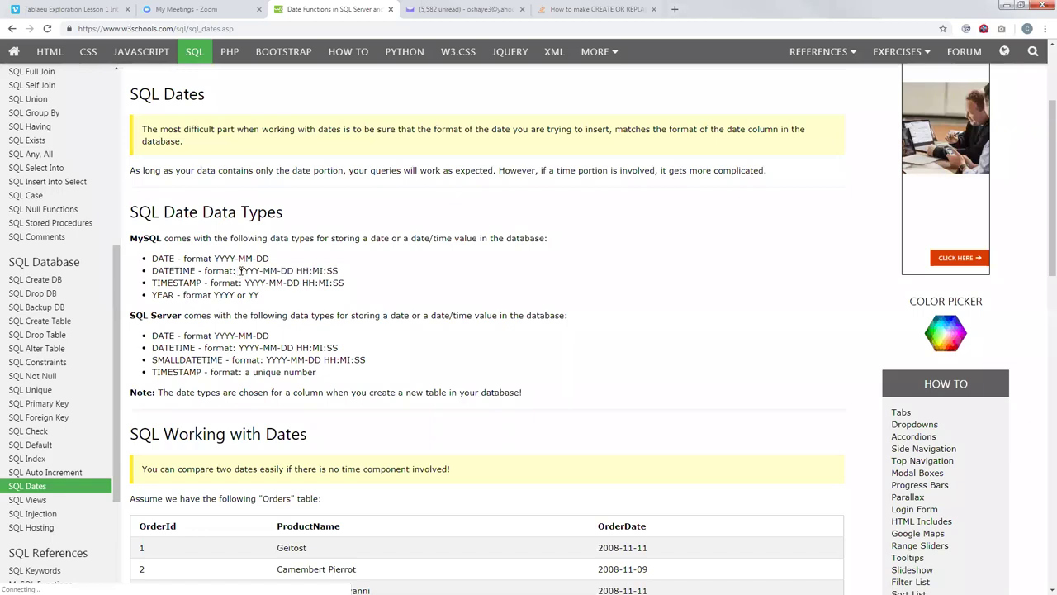
{"action": "left_click_drag", "start_coordinate": [240, 271], "coordinate": [322, 271]}
{"action": "left_click", "coordinate": [335, 271]}
{"action": "scroll", "coordinate": [342, 305], "scroll_direction": "down", "scroll_amount": 1}
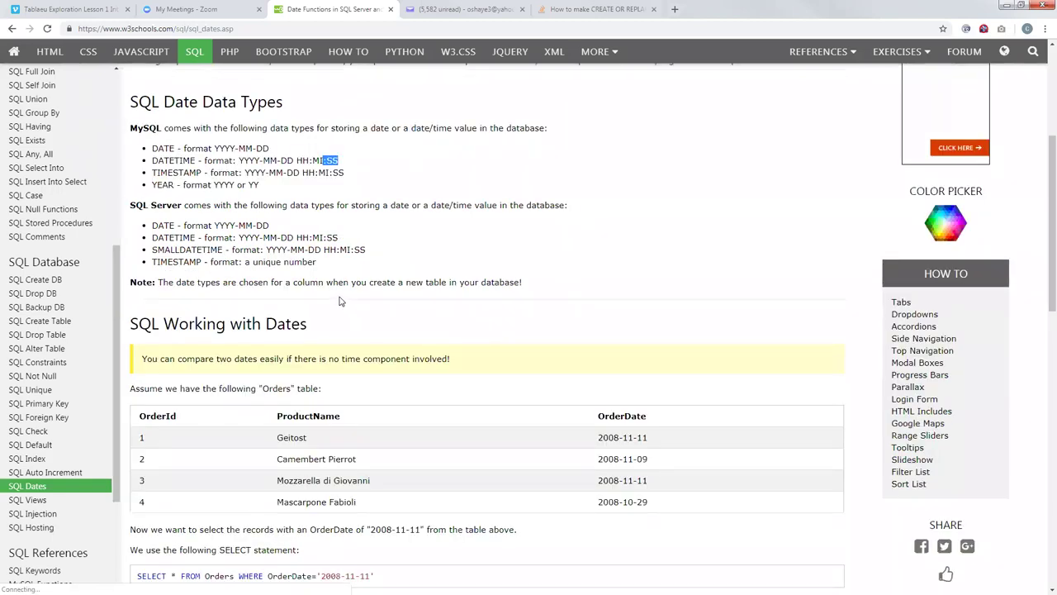
{"action": "left_click_drag", "start_coordinate": [341, 240], "coordinate": [296, 240]}
{"action": "left_click", "coordinate": [322, 238]}
{"action": "scroll", "coordinate": [320, 248], "scroll_direction": "down", "scroll_amount": 4}
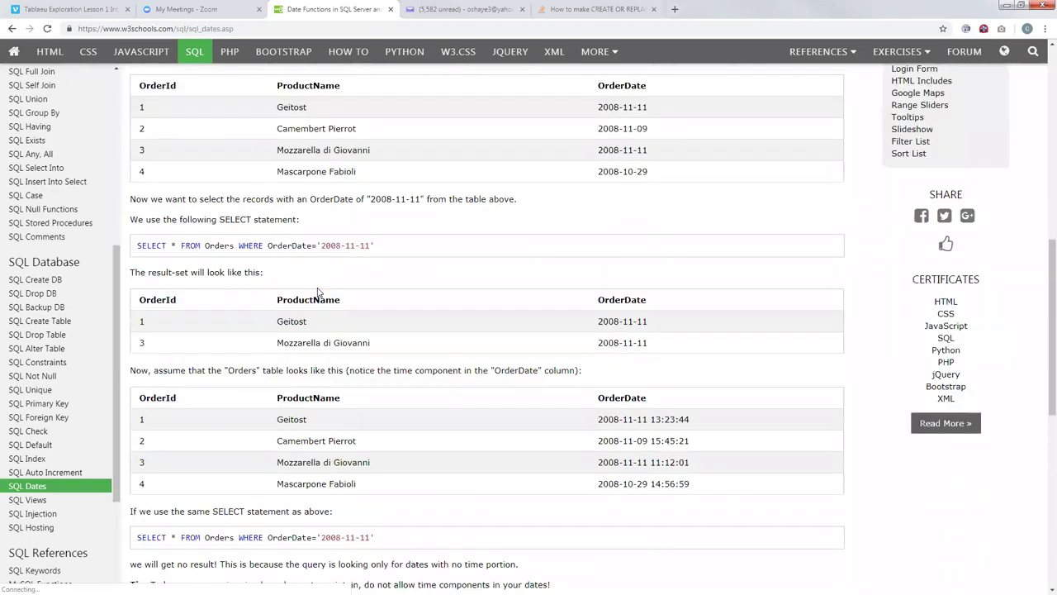
{"action": "scroll", "coordinate": [318, 291], "scroll_direction": "down", "scroll_amount": 1}
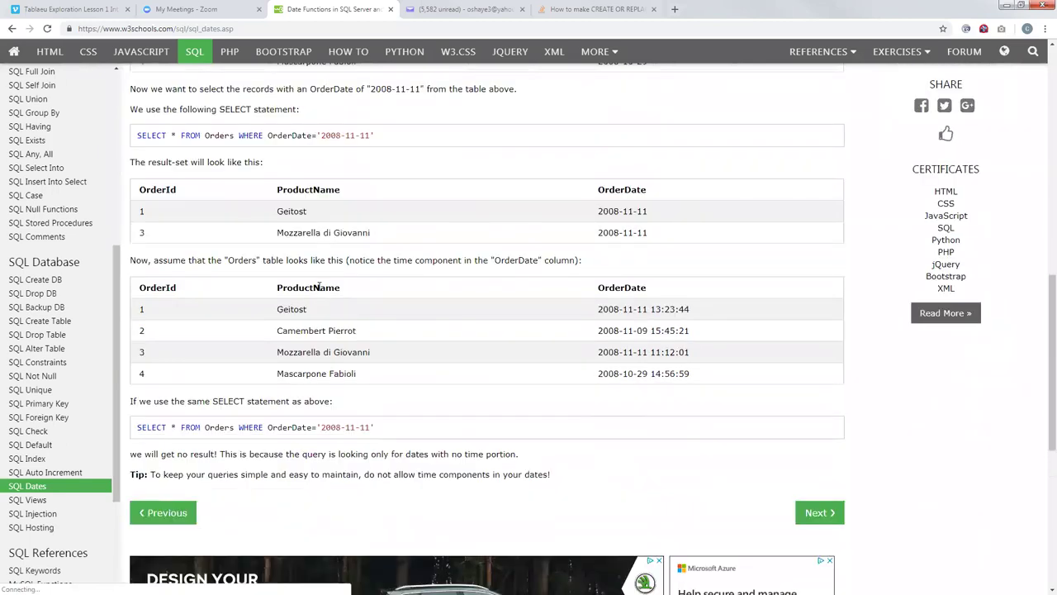
{"action": "scroll", "coordinate": [319, 287], "scroll_direction": "down", "scroll_amount": 1}
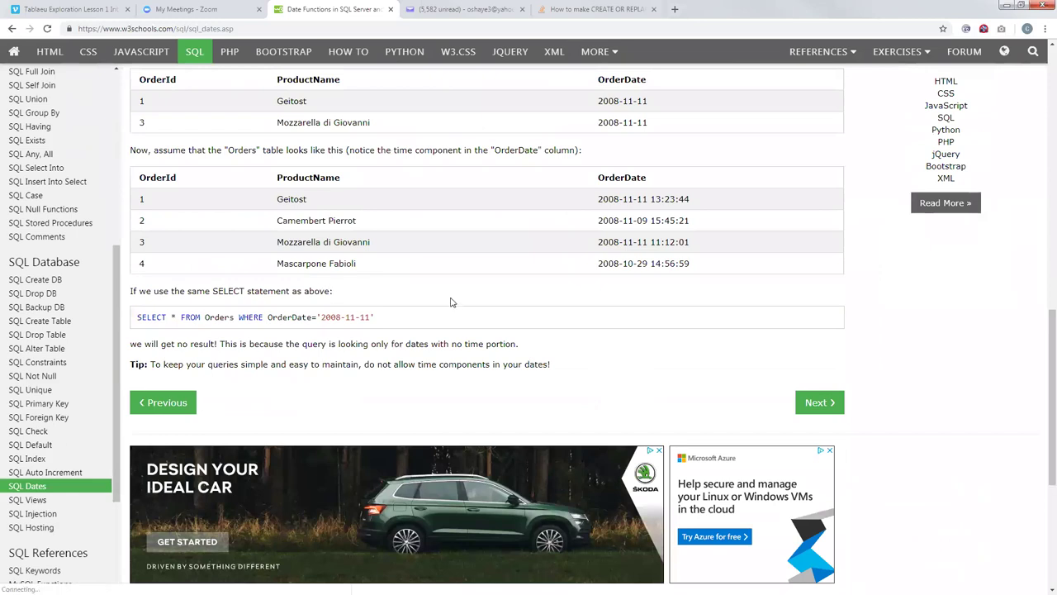
{"action": "scroll", "coordinate": [451, 302], "scroll_direction": "down", "scroll_amount": 2}
{"action": "scroll", "coordinate": [451, 299], "scroll_direction": "up", "scroll_amount": 7}
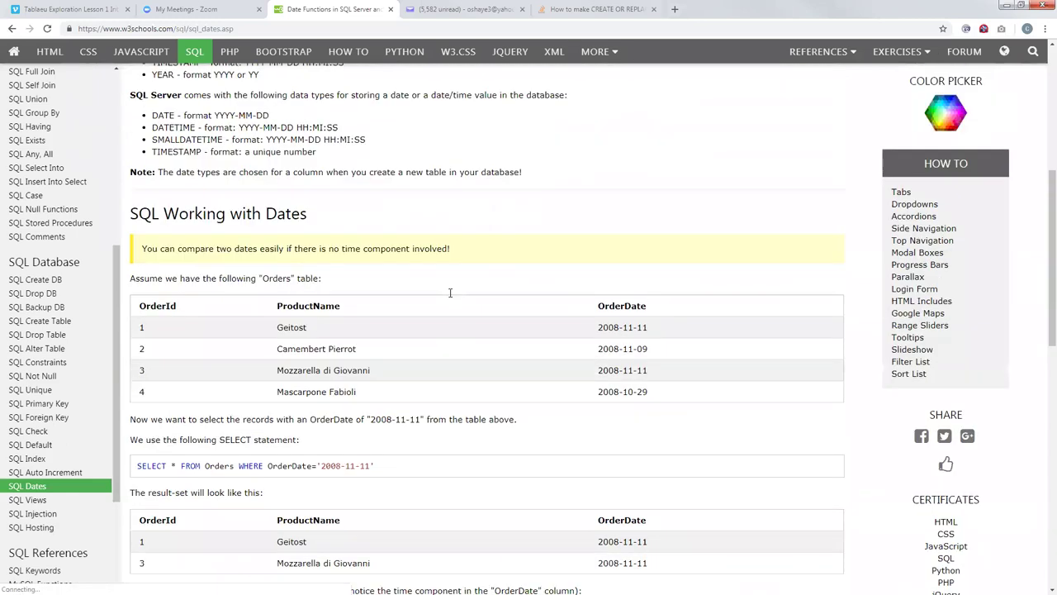
{"action": "scroll", "coordinate": [295, 250], "scroll_direction": "up", "scroll_amount": 2}
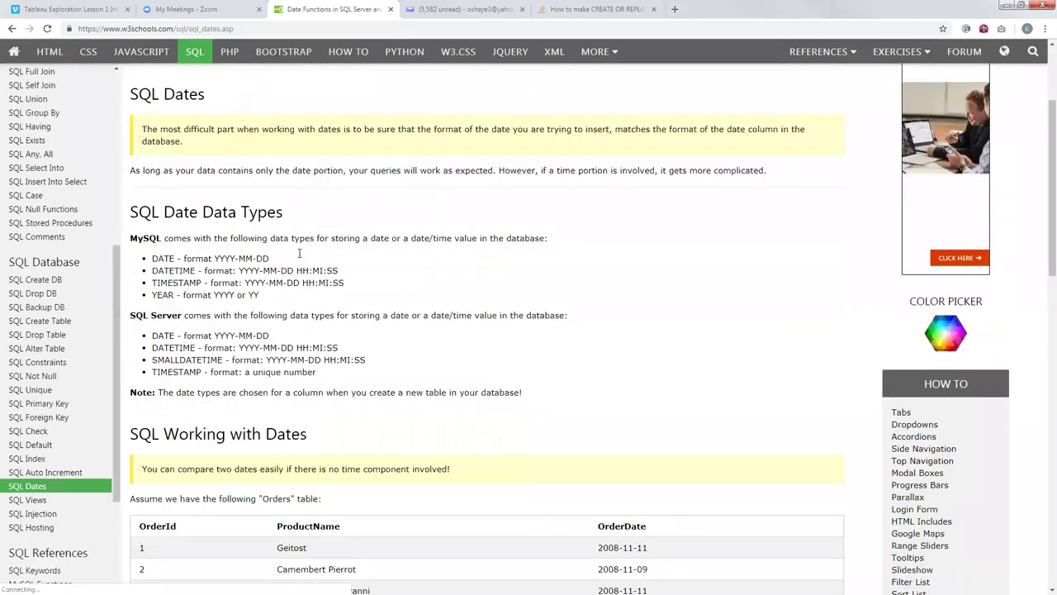
{"action": "scroll", "coordinate": [294, 251], "scroll_direction": "down", "scroll_amount": 2}
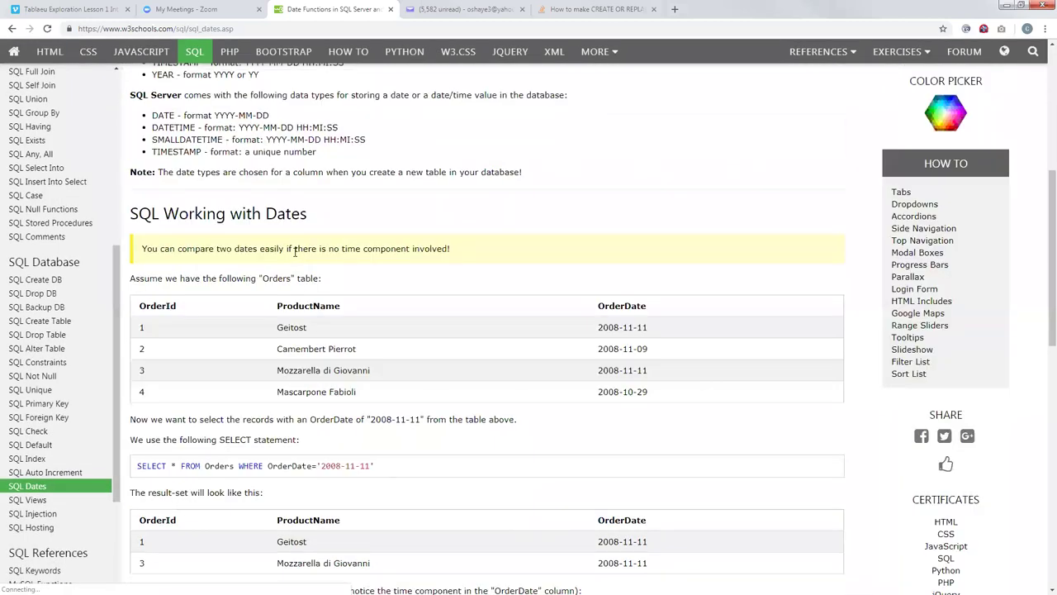
{"action": "scroll", "coordinate": [334, 302], "scroll_direction": "down", "scroll_amount": 3}
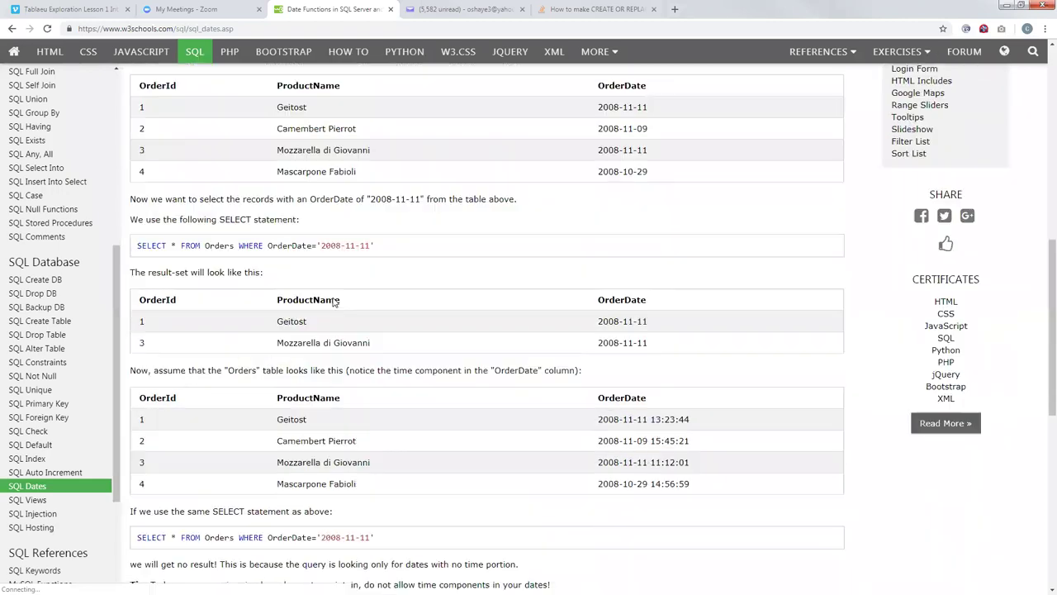
{"action": "scroll", "coordinate": [328, 297], "scroll_direction": "down", "scroll_amount": 1}
{"action": "scroll", "coordinate": [319, 290], "scroll_direction": "up", "scroll_amount": 1}
{"action": "scroll", "coordinate": [321, 290], "scroll_direction": "up", "scroll_amount": 1}
{"action": "left_click_drag", "start_coordinate": [422, 253], "coordinate": [370, 253]}
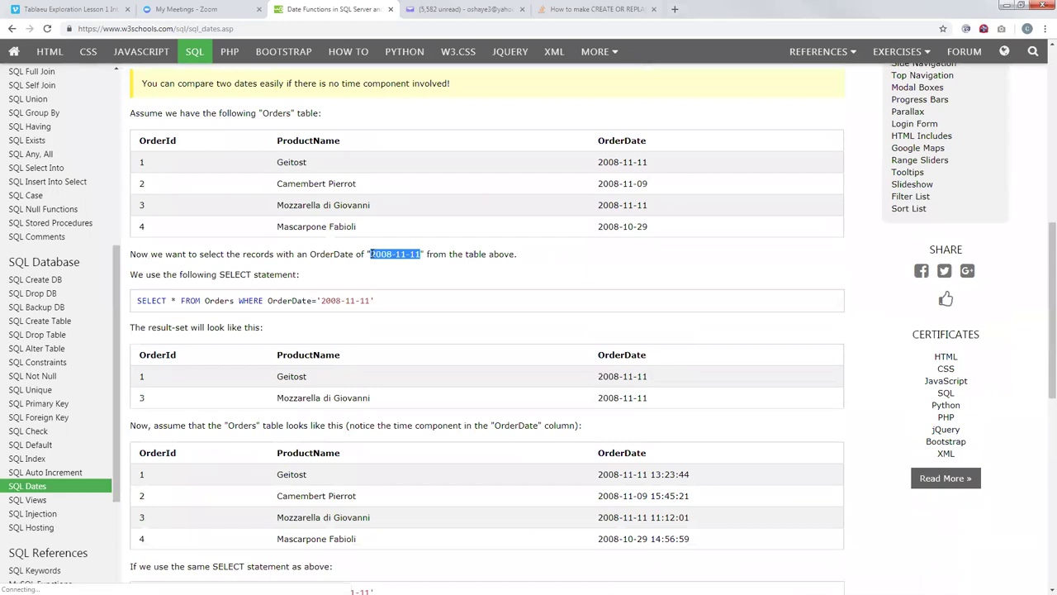
{"action": "left_click", "coordinate": [417, 253]}
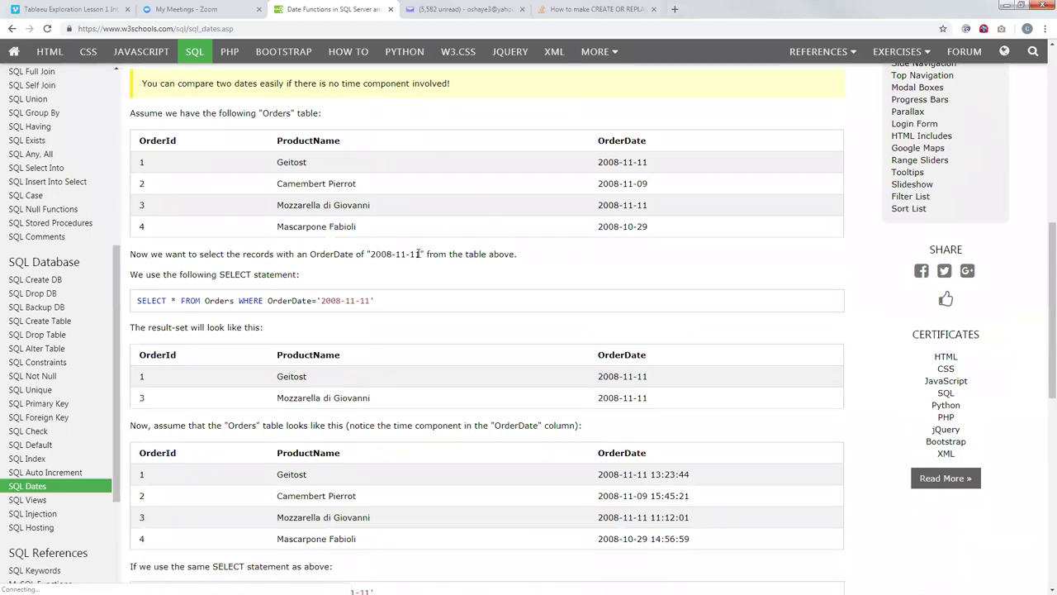
{"action": "left_click_drag", "start_coordinate": [422, 253], "coordinate": [370, 254]}
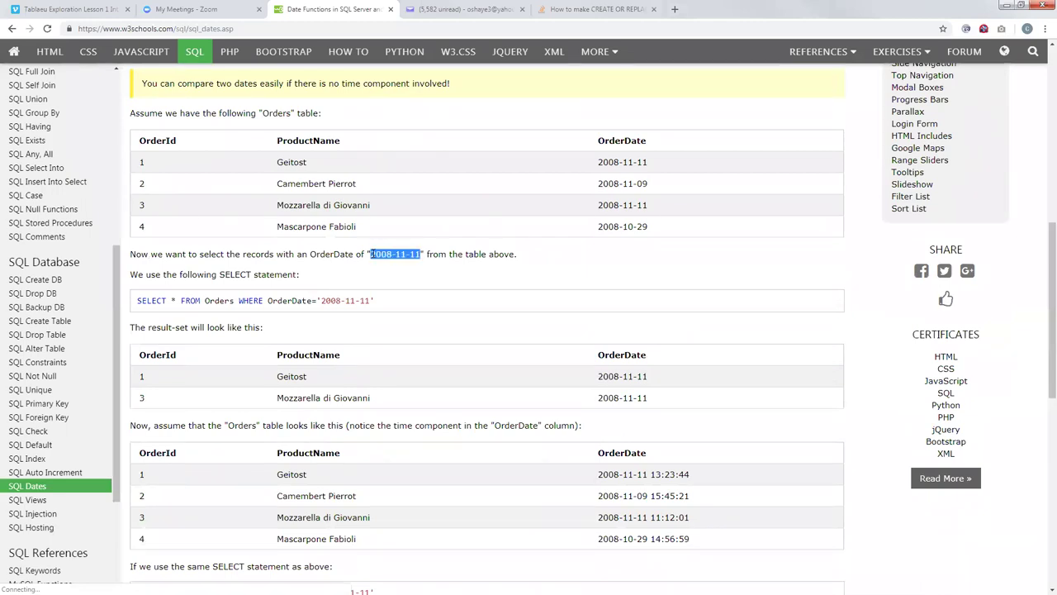
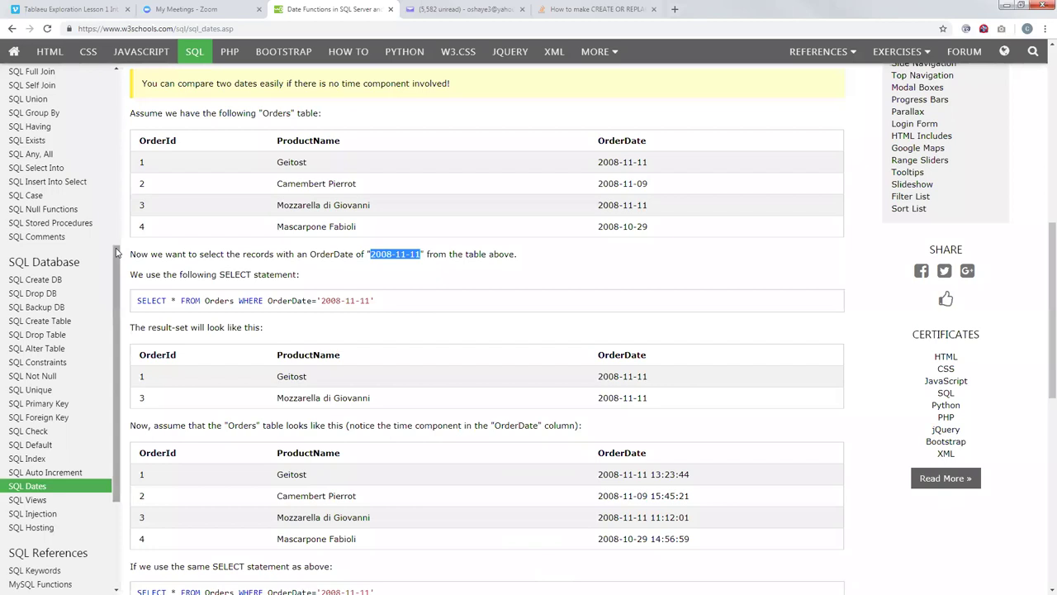
Step: Open 'SQL Create DB' from the w3schools sidebar and restore Chrome to a smaller window
{"action": "scroll", "coordinate": [297, 326], "scroll_direction": "down", "scroll_amount": 2}
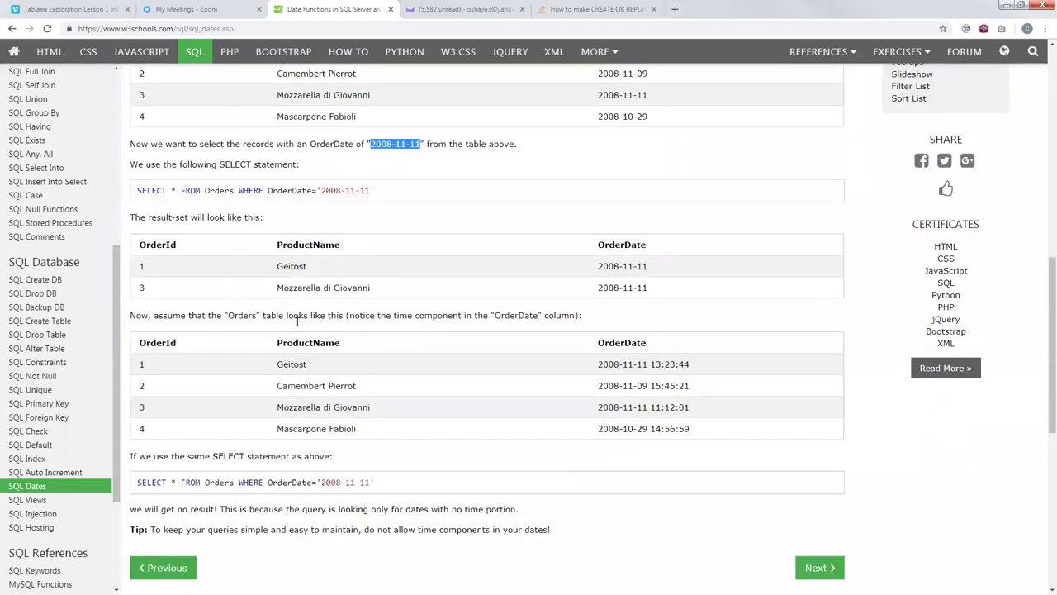
{"action": "scroll", "coordinate": [297, 322], "scroll_direction": "down", "scroll_amount": 3}
{"action": "scroll", "coordinate": [298, 322], "scroll_direction": "up", "scroll_amount": 3}
{"action": "scroll", "coordinate": [305, 306], "scroll_direction": "up", "scroll_amount": 2}
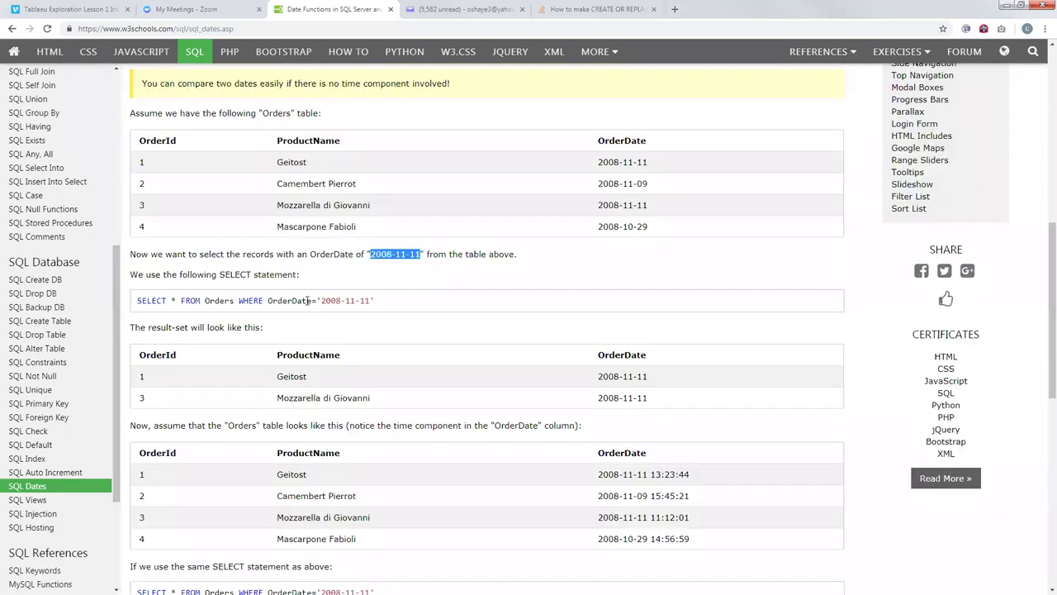
{"action": "scroll", "coordinate": [308, 300], "scroll_direction": "up", "scroll_amount": 2}
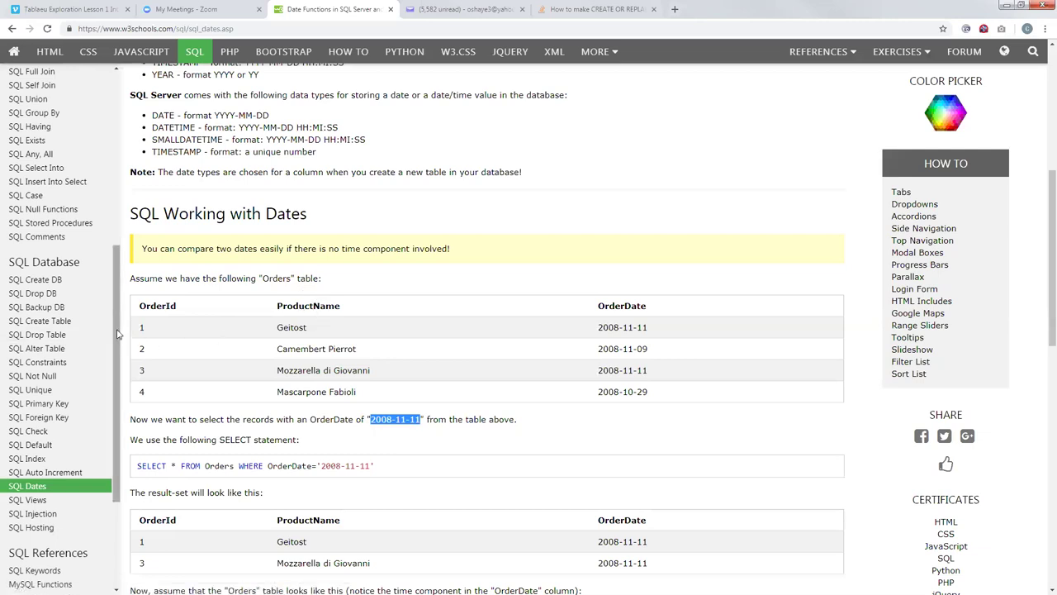
{"action": "scroll", "coordinate": [113, 382], "scroll_direction": "down", "scroll_amount": 2}
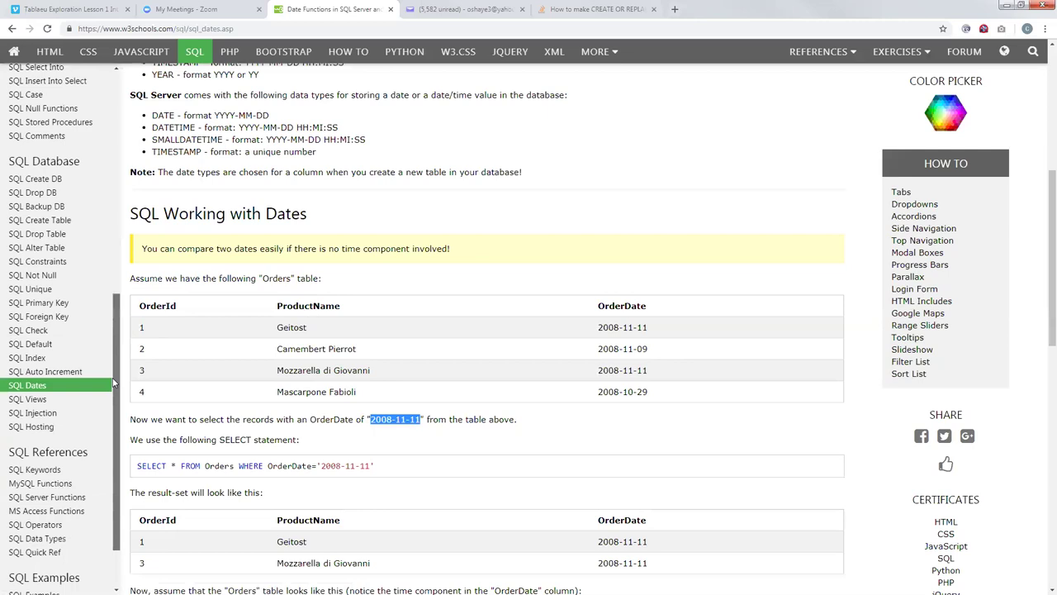
{"action": "scroll", "coordinate": [100, 347], "scroll_direction": "up", "scroll_amount": 1}
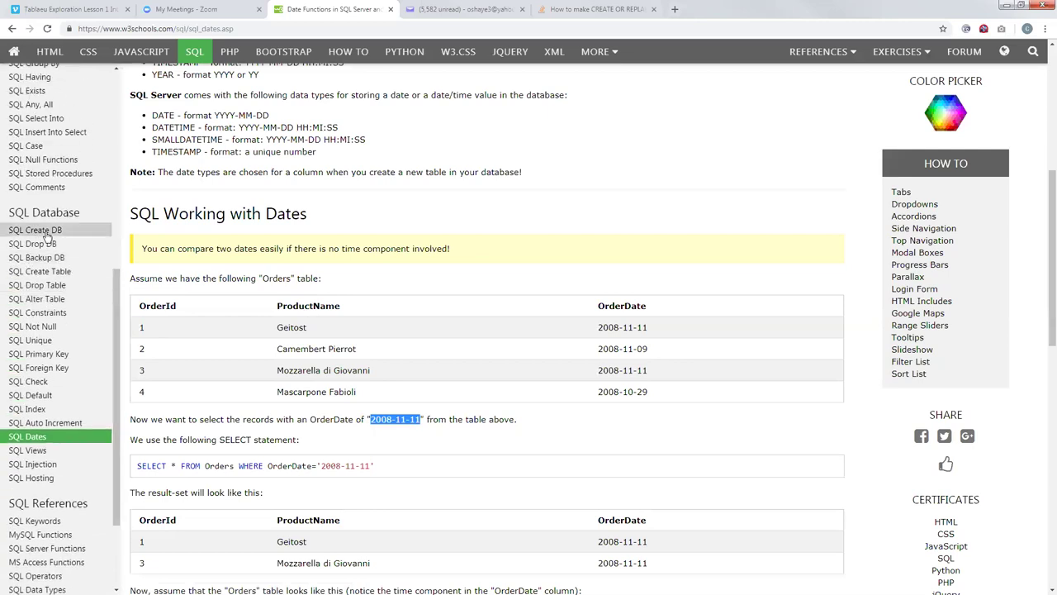
{"action": "left_click", "coordinate": [47, 236]}
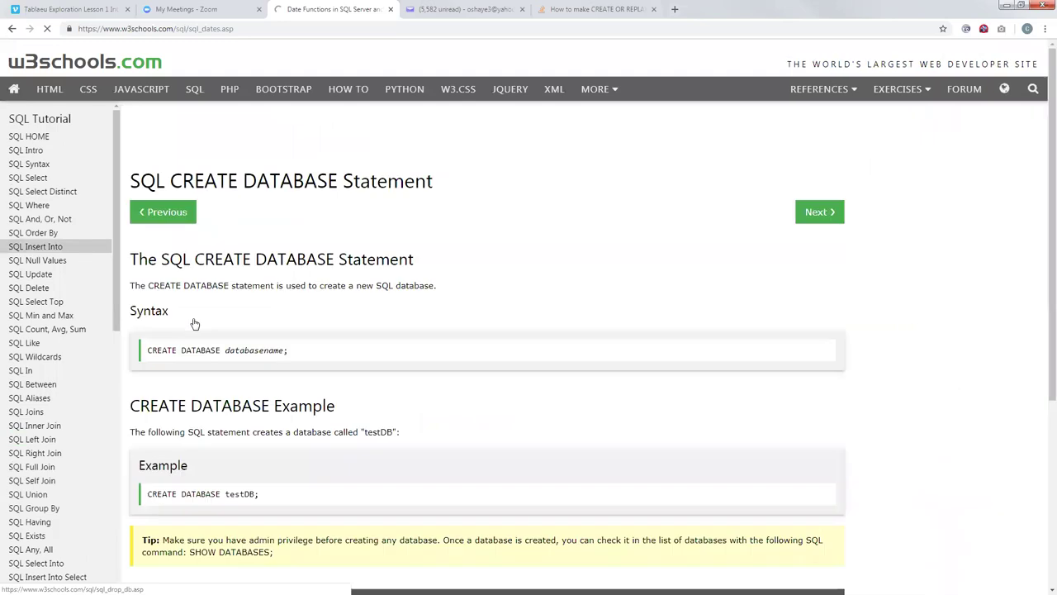
{"action": "scroll", "coordinate": [382, 317], "scroll_direction": "down", "scroll_amount": 2}
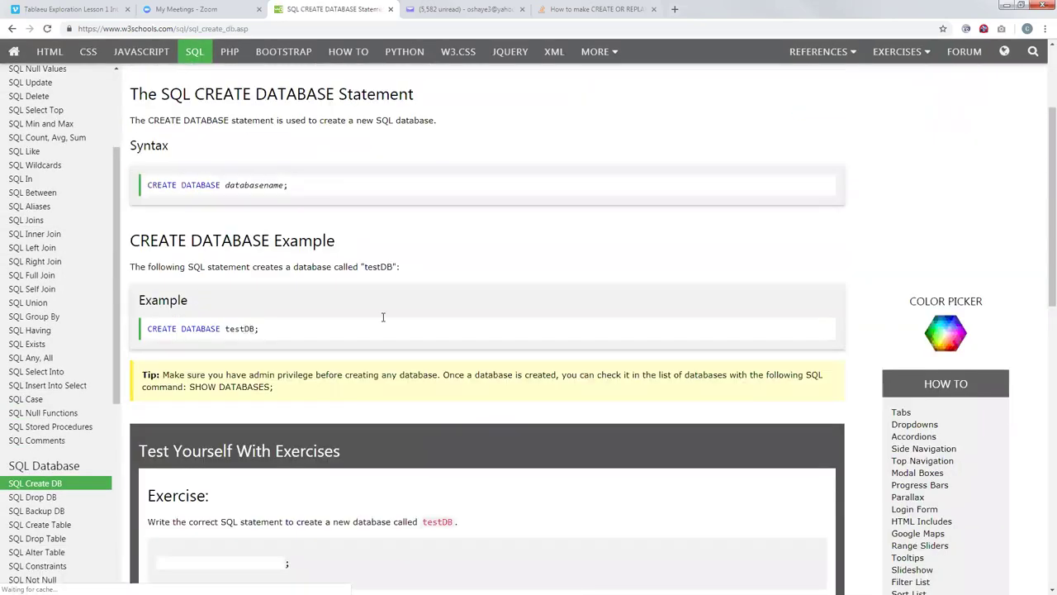
{"action": "double_click", "coordinate": [878, 12]}
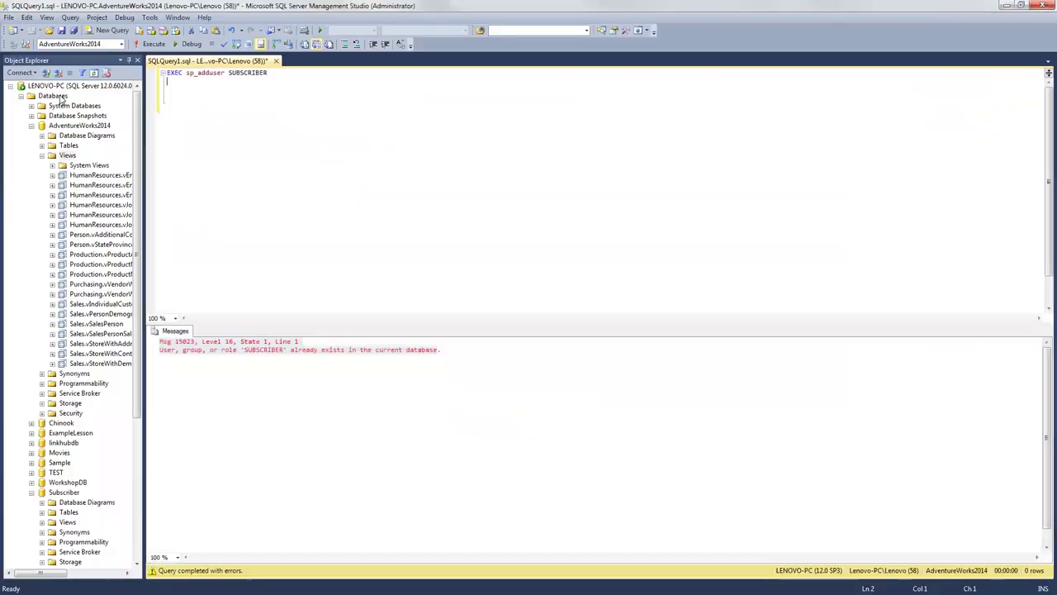
Step: Select the Databases folder in Object Explorer, view its context menu, and dismiss it
{"action": "left_click", "coordinate": [55, 96]}
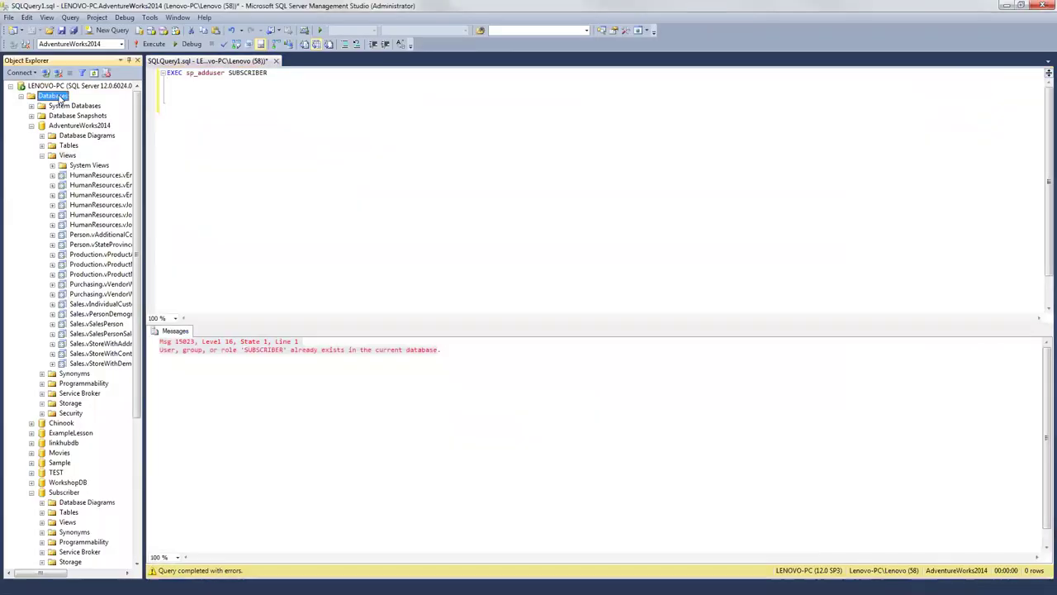
{"action": "right_click", "coordinate": [60, 99]}
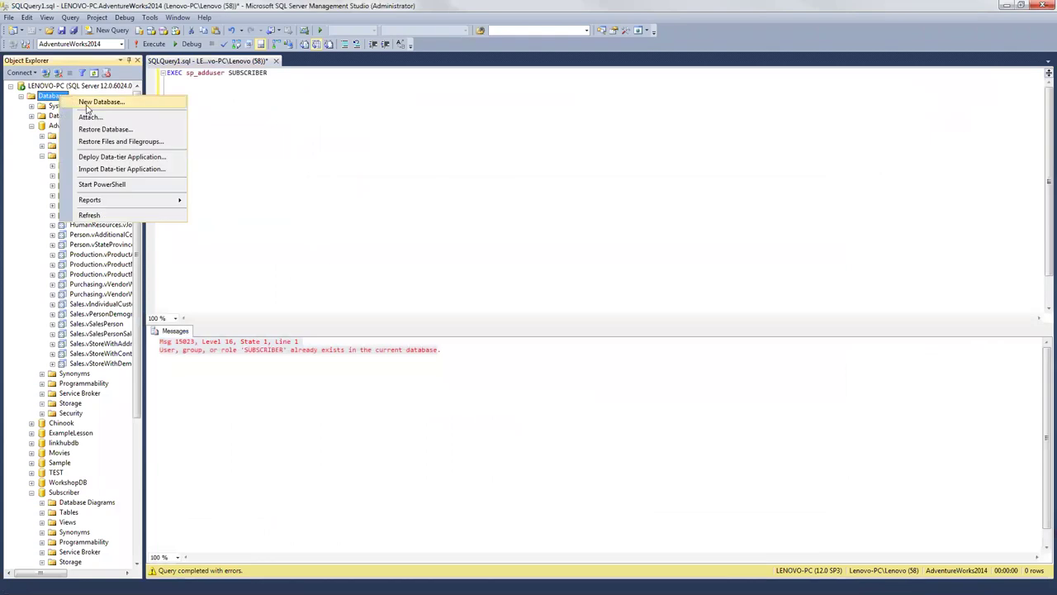
{"action": "left_click", "coordinate": [269, 73]}
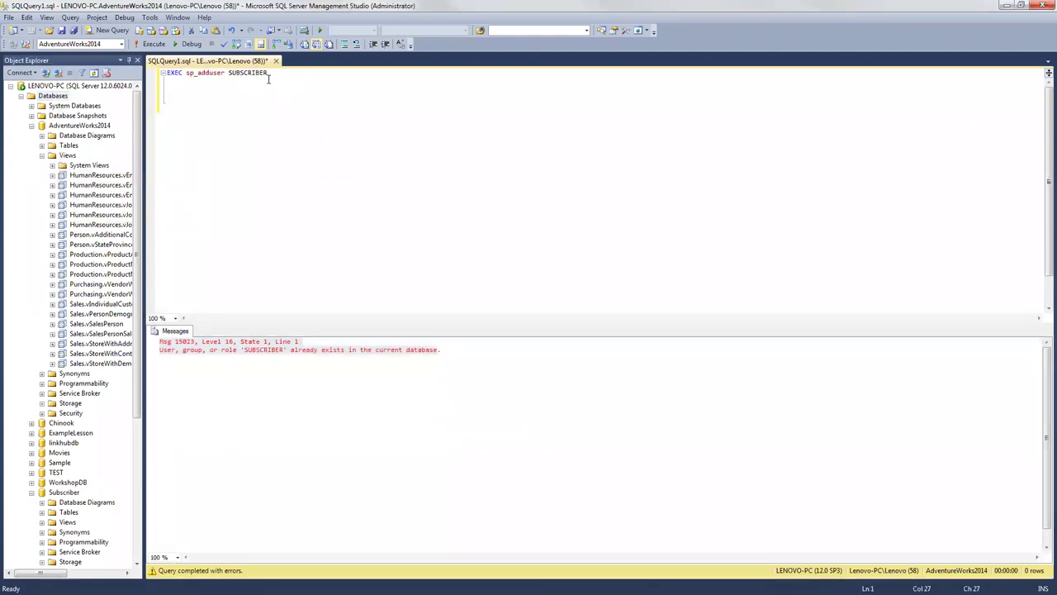
{"action": "right_click", "coordinate": [51, 97]}
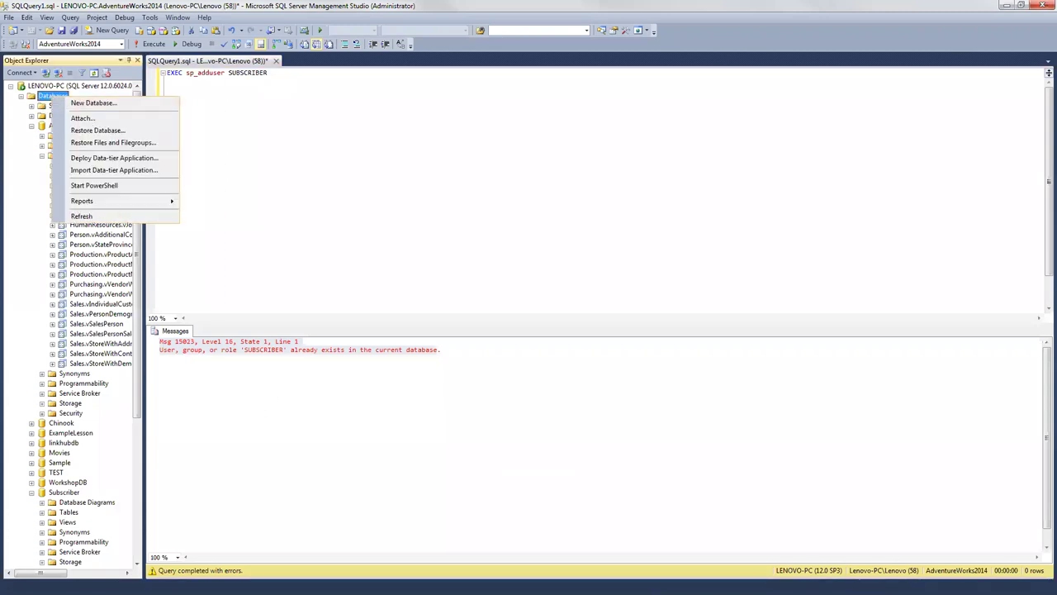
{"action": "key", "text": "Escape"}
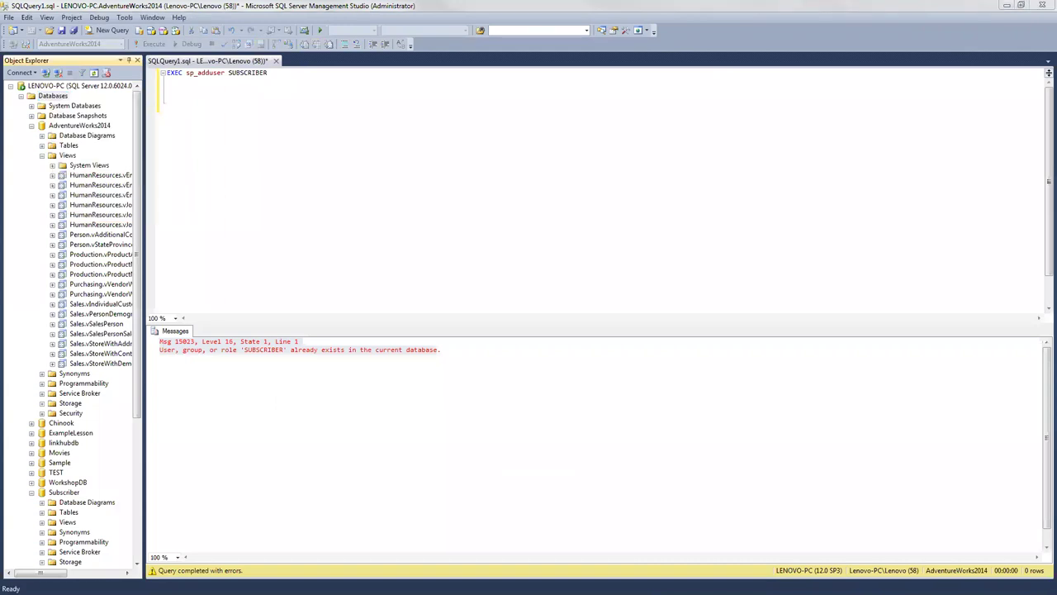
Step: Maximize Chrome and copy 'CREATE DATABASE testDB;' from the page's Example box
{"action": "key", "text": "alt+Tab"}
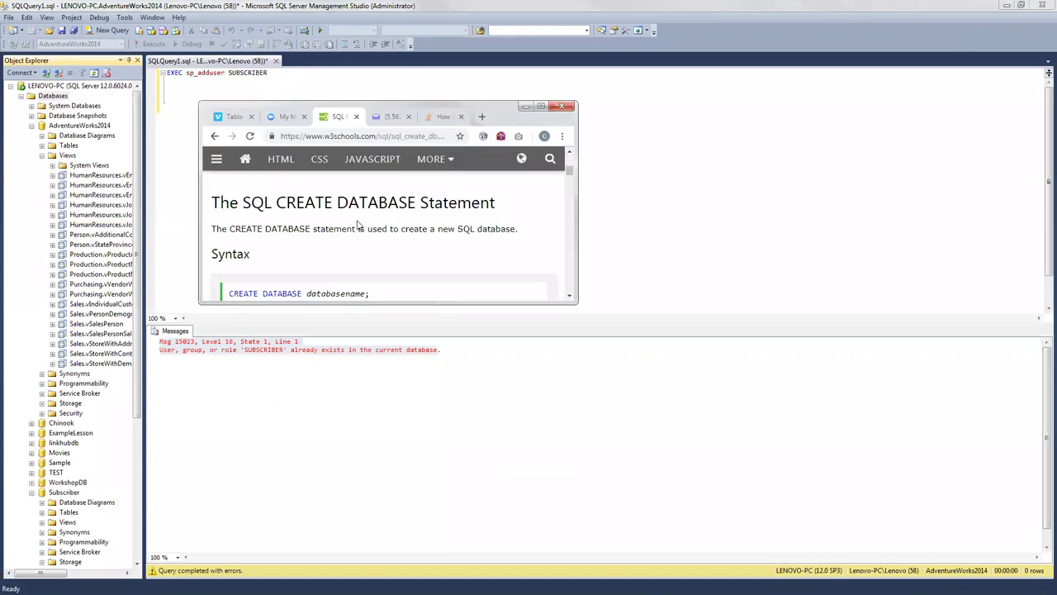
{"action": "double_click", "coordinate": [540, 109]}
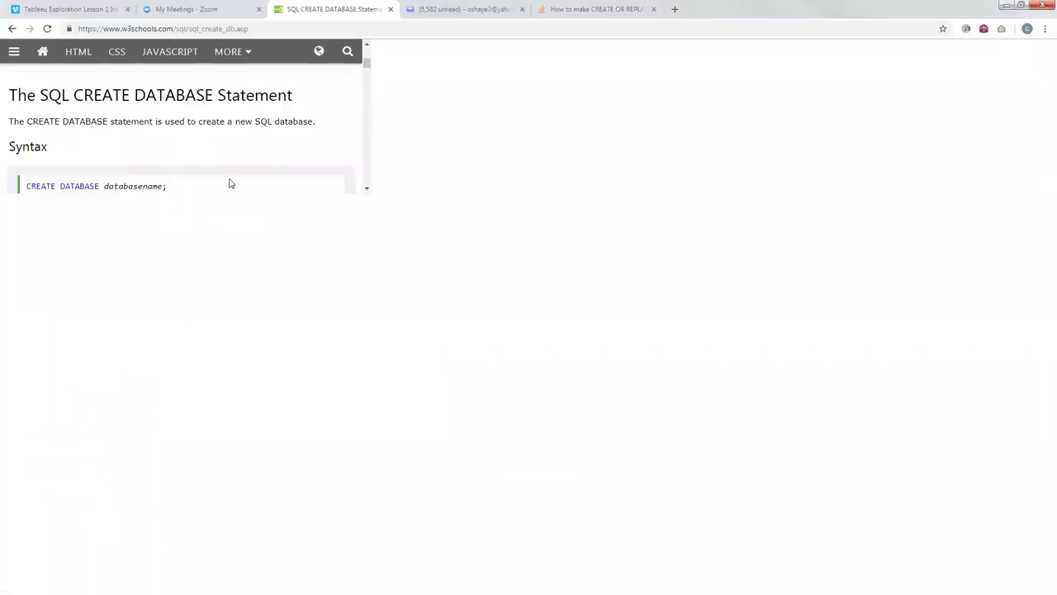
{"action": "scroll", "coordinate": [253, 419], "scroll_direction": "down", "scroll_amount": 2}
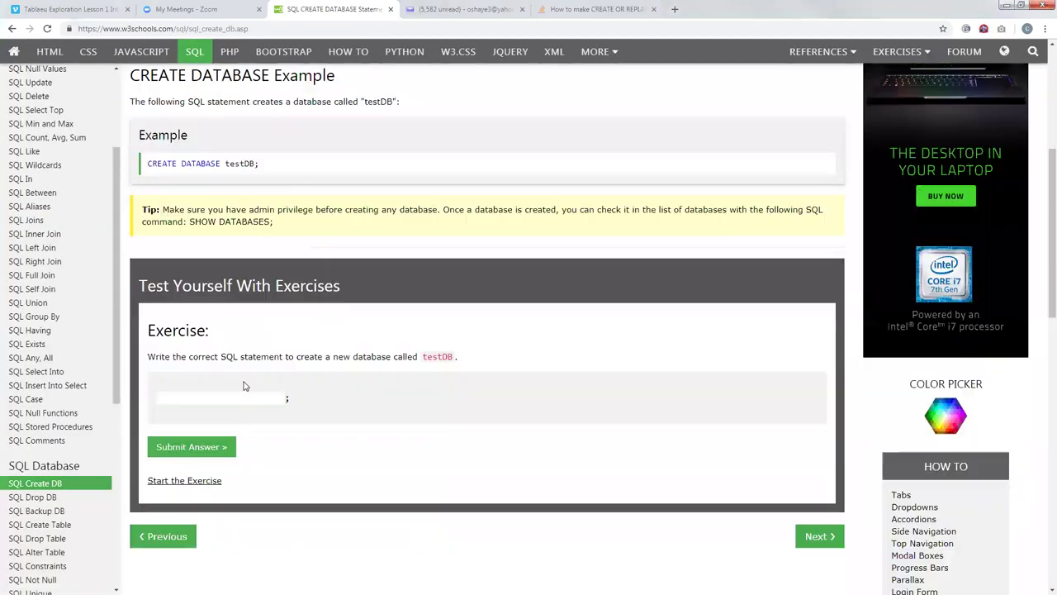
{"action": "left_click_drag", "start_coordinate": [261, 164], "coordinate": [147, 163]}
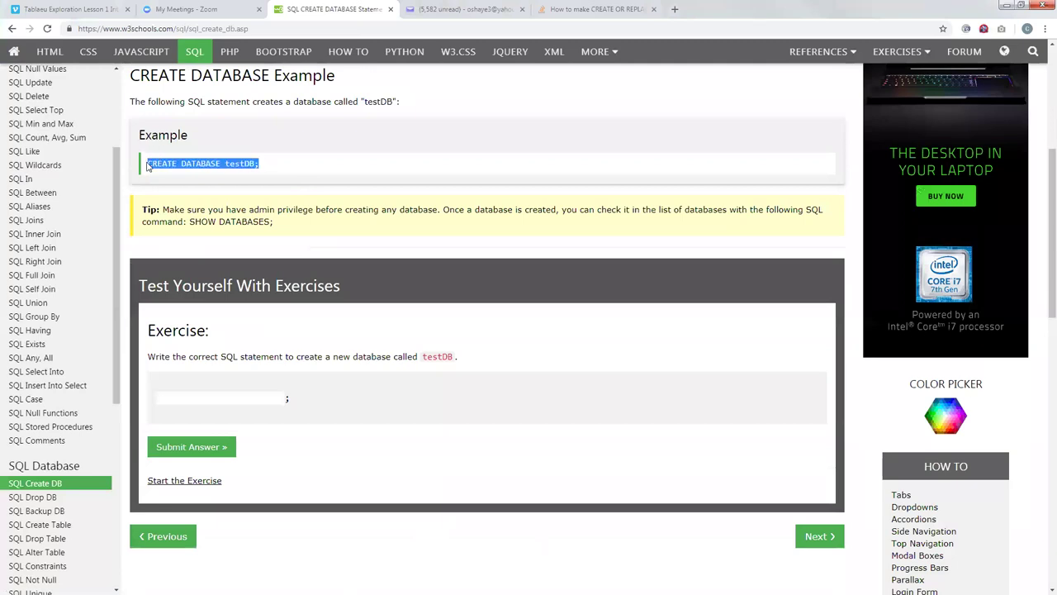
{"action": "right_click", "coordinate": [150, 160]}
{"action": "left_click", "coordinate": [176, 168]}
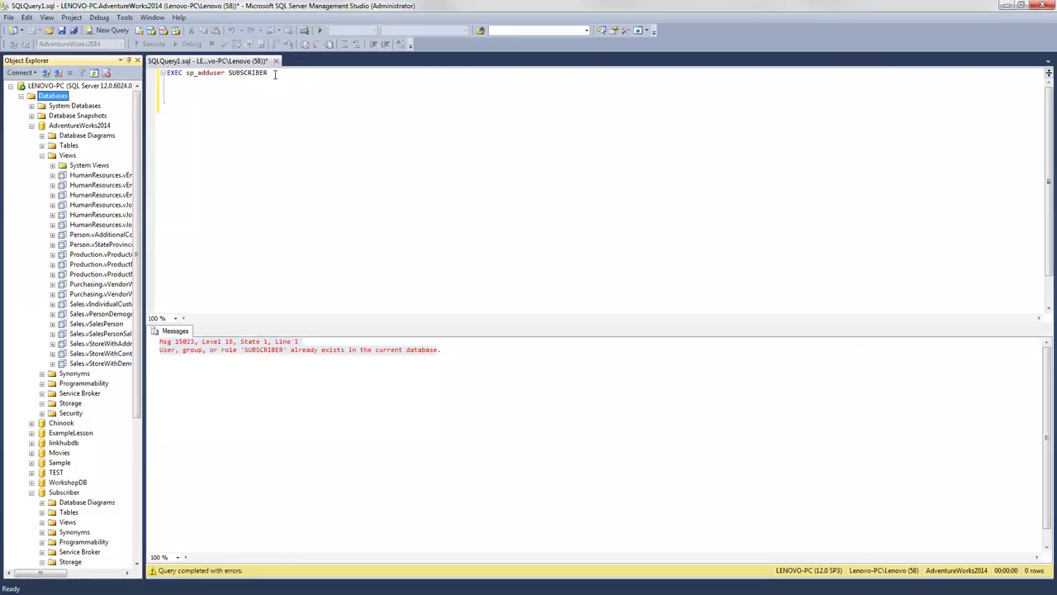
Step: Replace the sp_adduser line with CREATE DATABASE testDB;, execute it, then check the Databases menu
{"action": "triple_click", "coordinate": [233, 74]}
{"action": "key", "text": "Delete"}
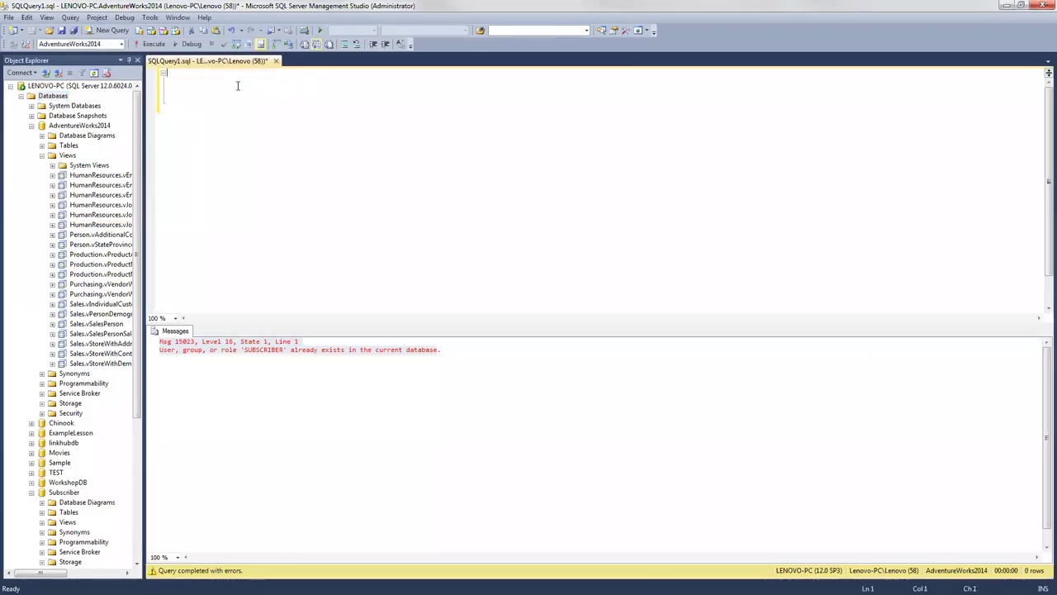
{"action": "key", "text": "ctrl+v"}
{"action": "right_click", "coordinate": [236, 86]}
{"action": "left_click", "coordinate": [158, 47]}
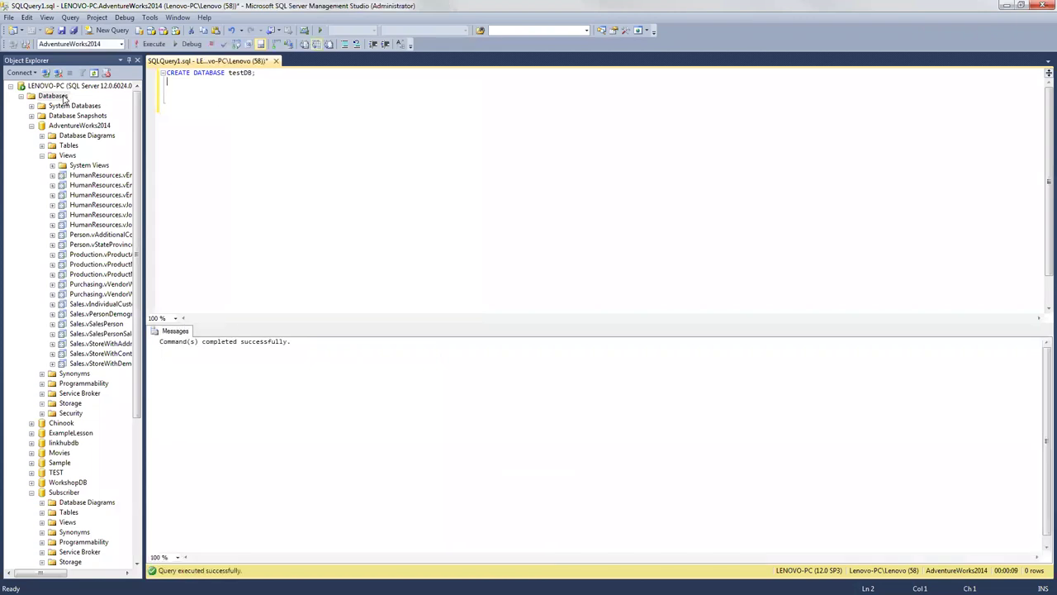
{"action": "right_click", "coordinate": [56, 97]}
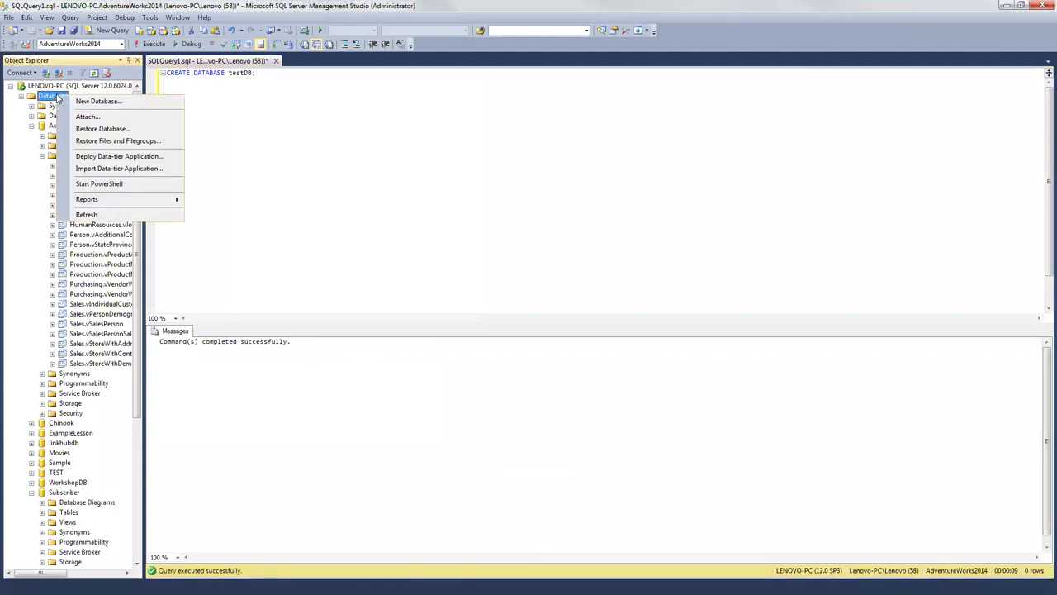
{"action": "left_click", "coordinate": [233, 118]}
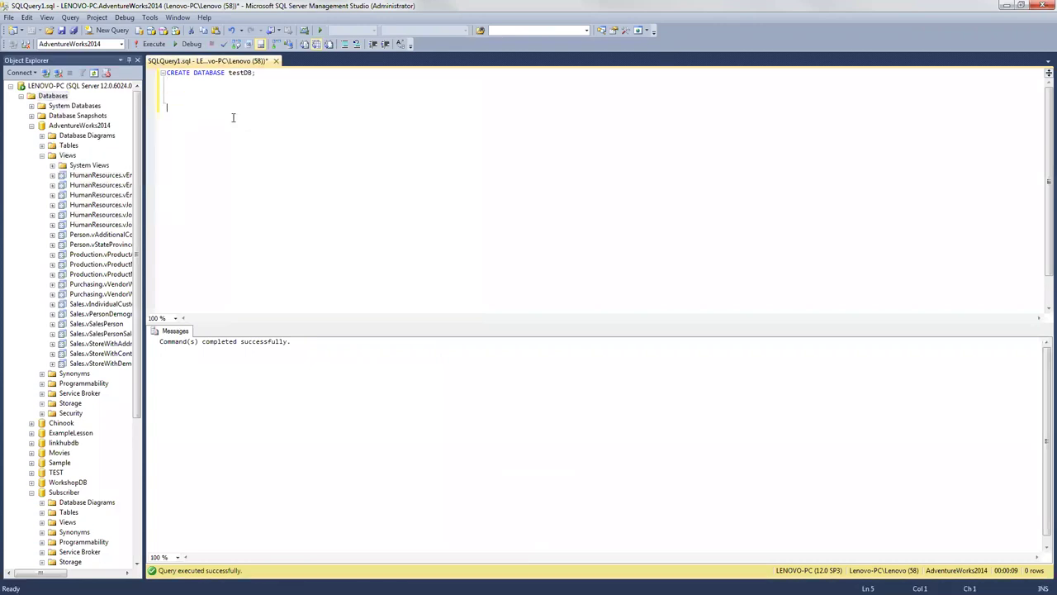